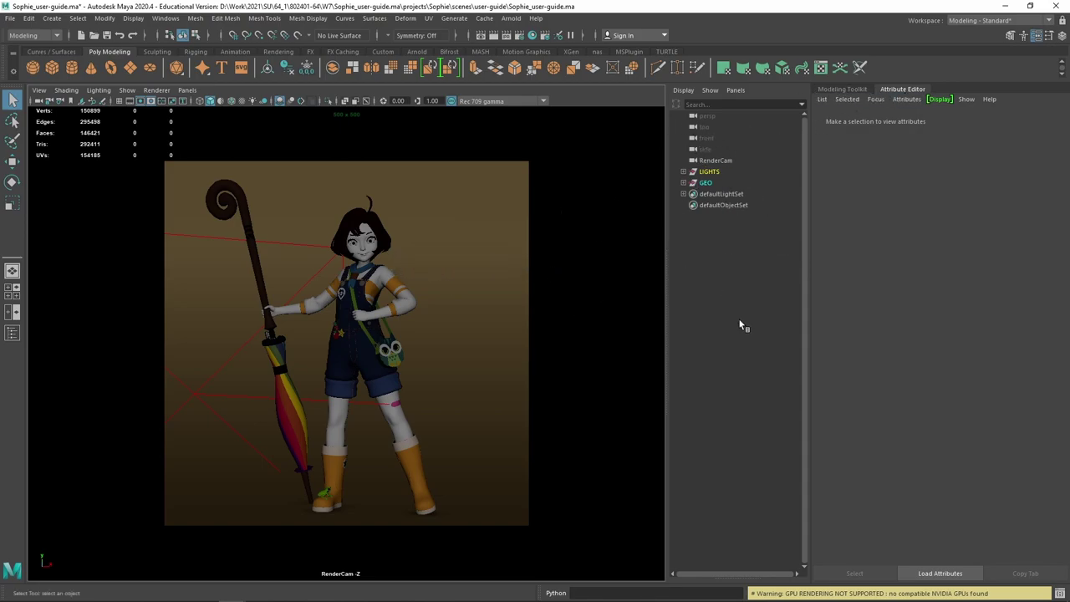
Open the Arnold RenderView beside the character, start IPR through RenderCam, and select the hair mesh.
{"action": "left_click", "coordinate": [520, 18]}
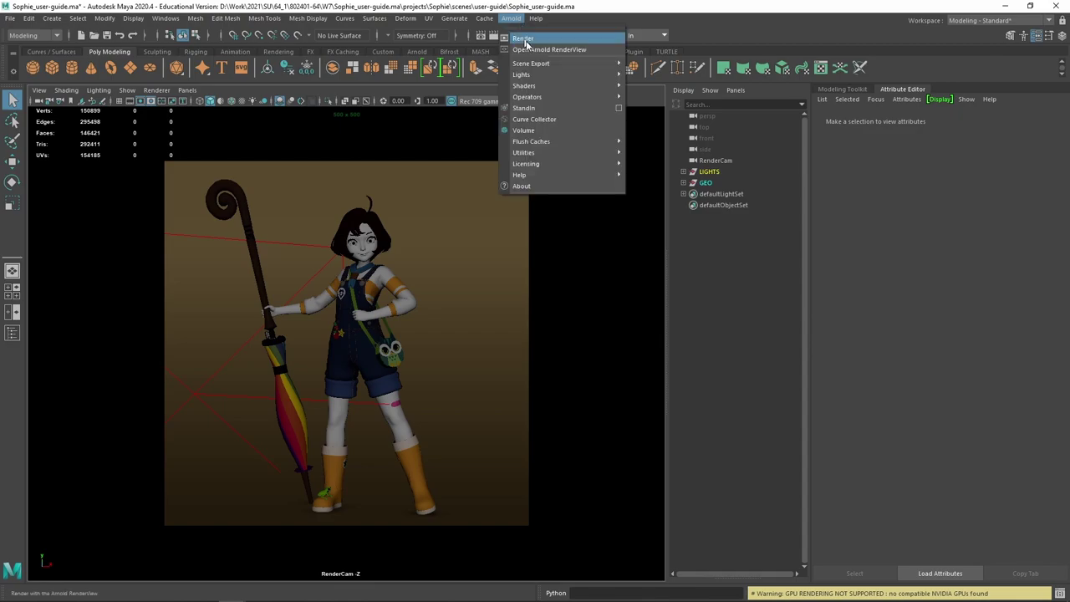
{"action": "left_click", "coordinate": [535, 47]}
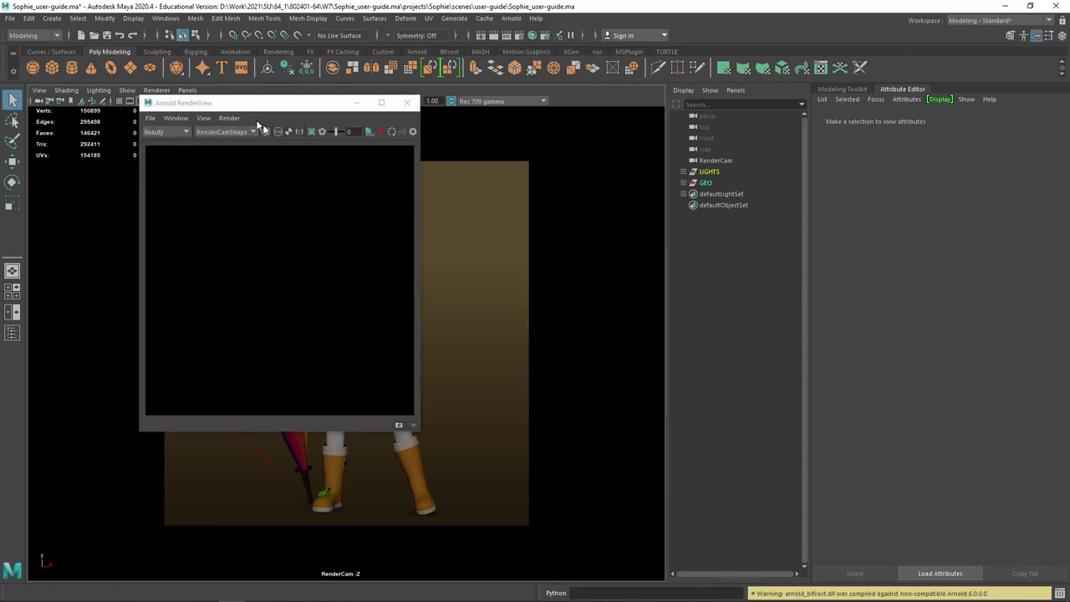
{"action": "mouse_move", "coordinate": [249, 103]}
{"action": "left_mouse_down"}
{"action": "mouse_move", "coordinate": [500, 87]}
{"action": "mouse_move", "coordinate": [489, 132]}
{"action": "left_mouse_up"}
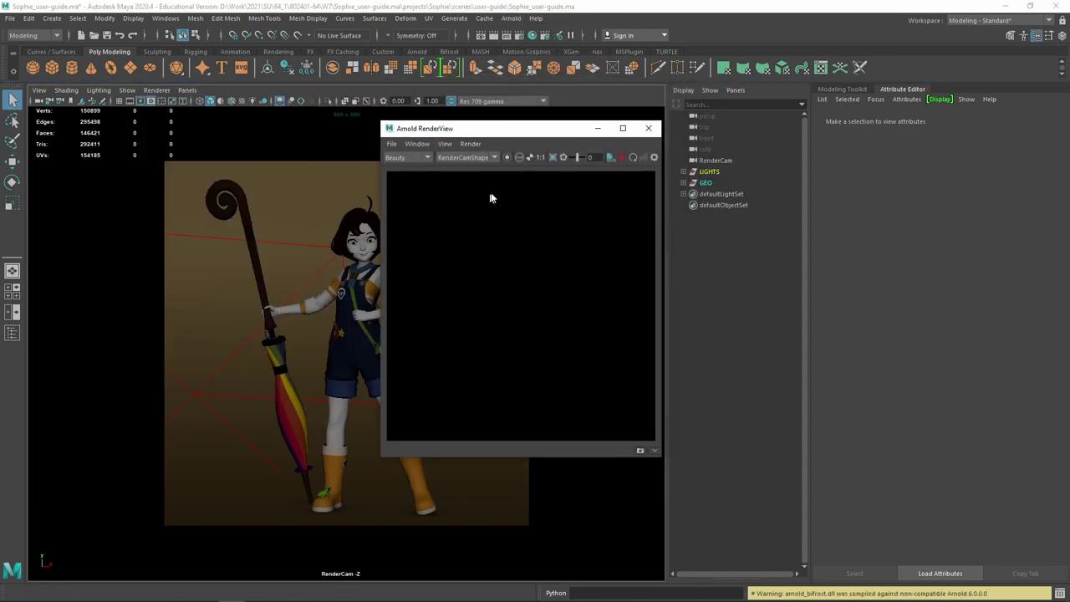
{"action": "left_click", "coordinate": [621, 159]}
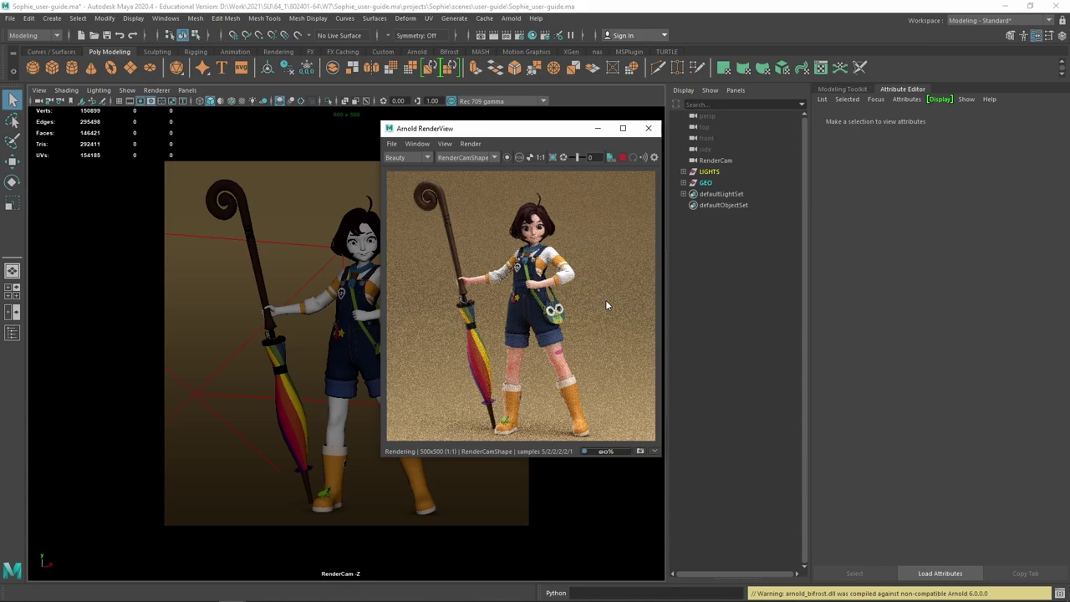
{"action": "left_click_drag", "start_coordinate": [502, 128], "coordinate": [642, 136]}
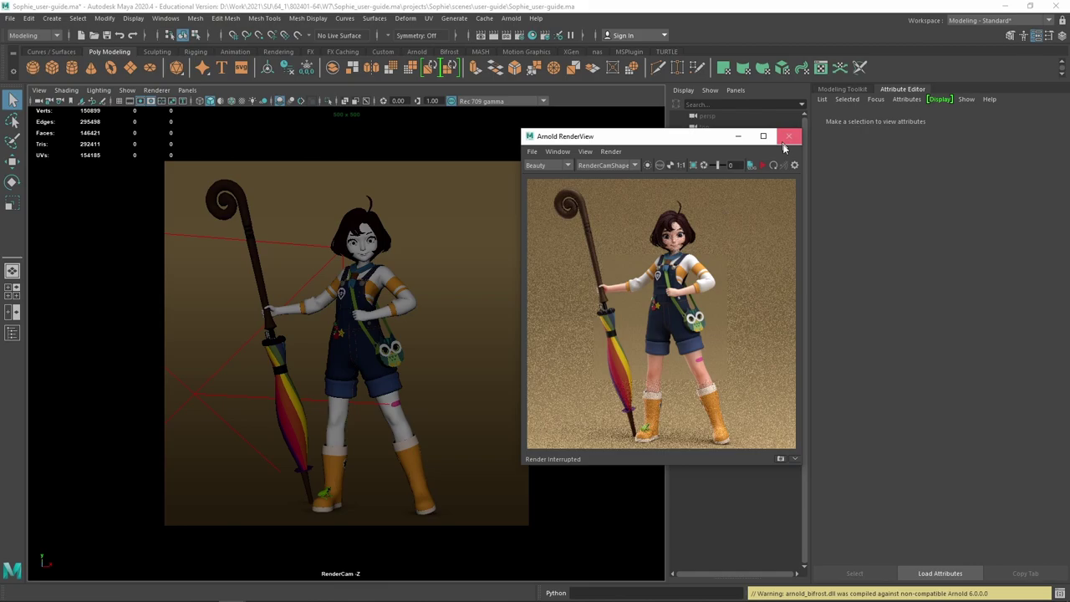
{"action": "left_click", "coordinate": [780, 460]}
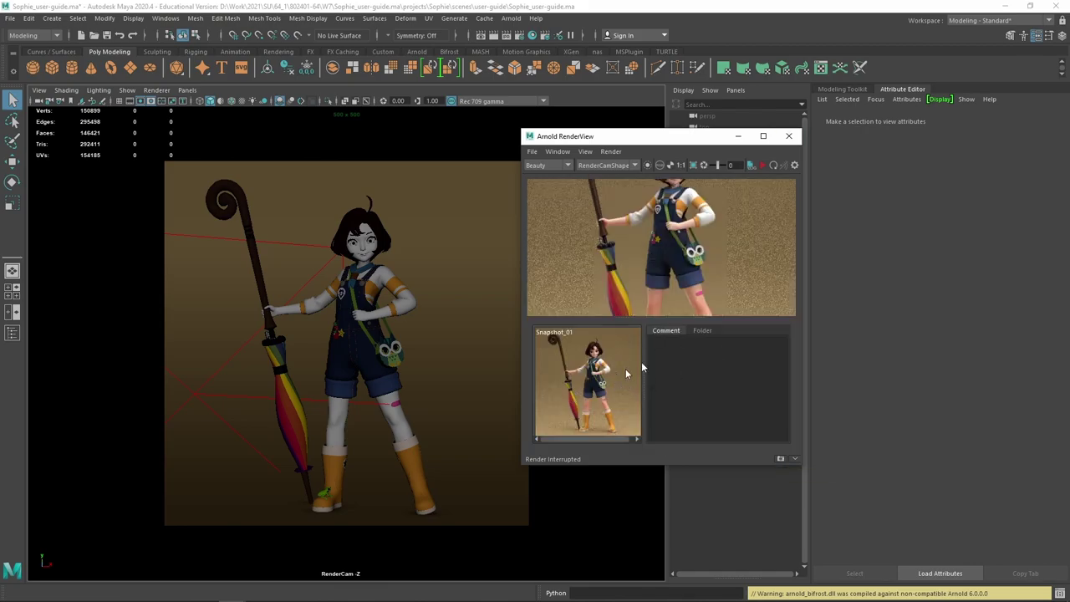
{"action": "left_click", "coordinate": [794, 459]}
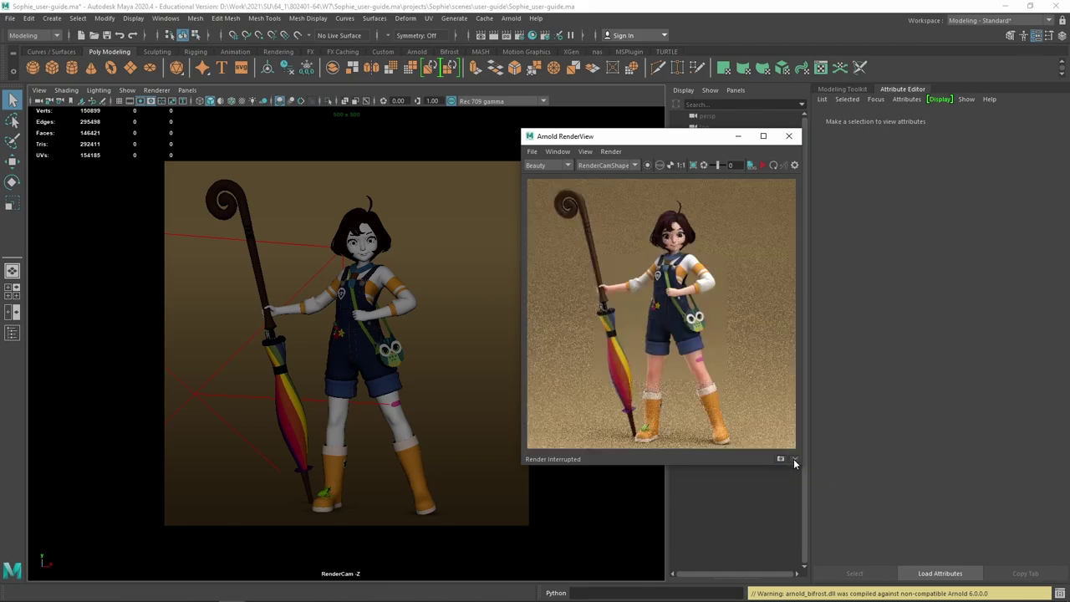
{"action": "left_click", "coordinate": [364, 220]}
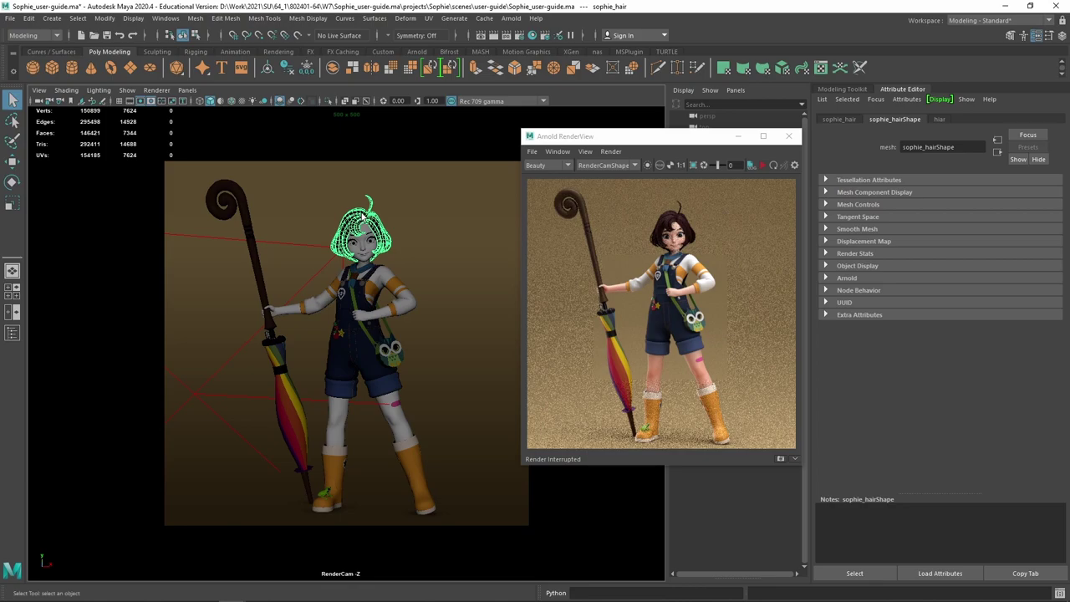
Create a new Arnold aiToon shader, aiToon1, on the hair mesh via Assign New Material.
{"action": "right_click", "coordinate": [360, 219]}
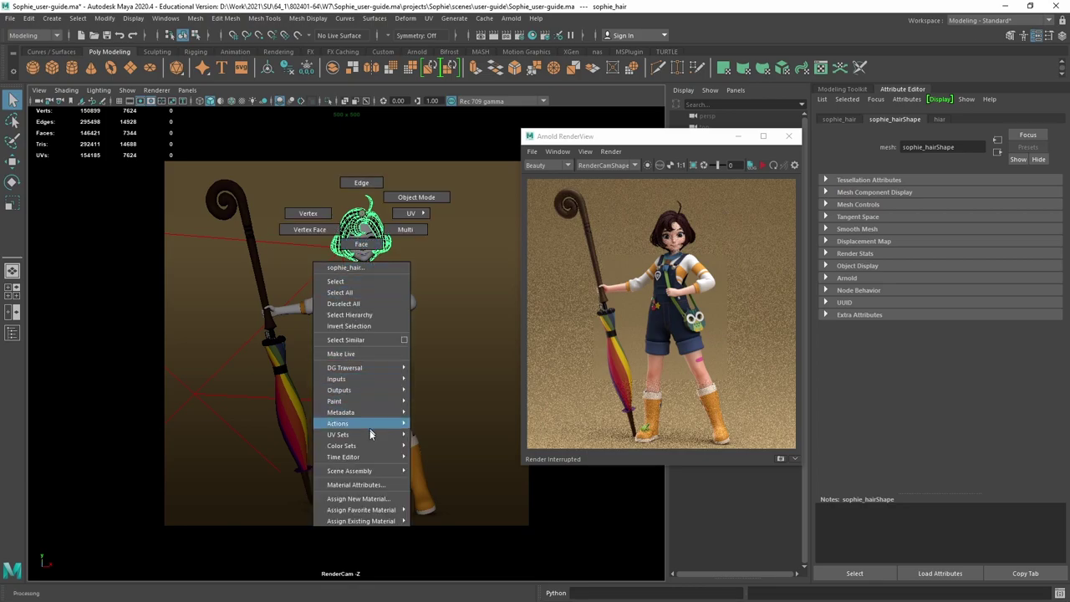
{"action": "mouse_move", "coordinate": [361, 510]}
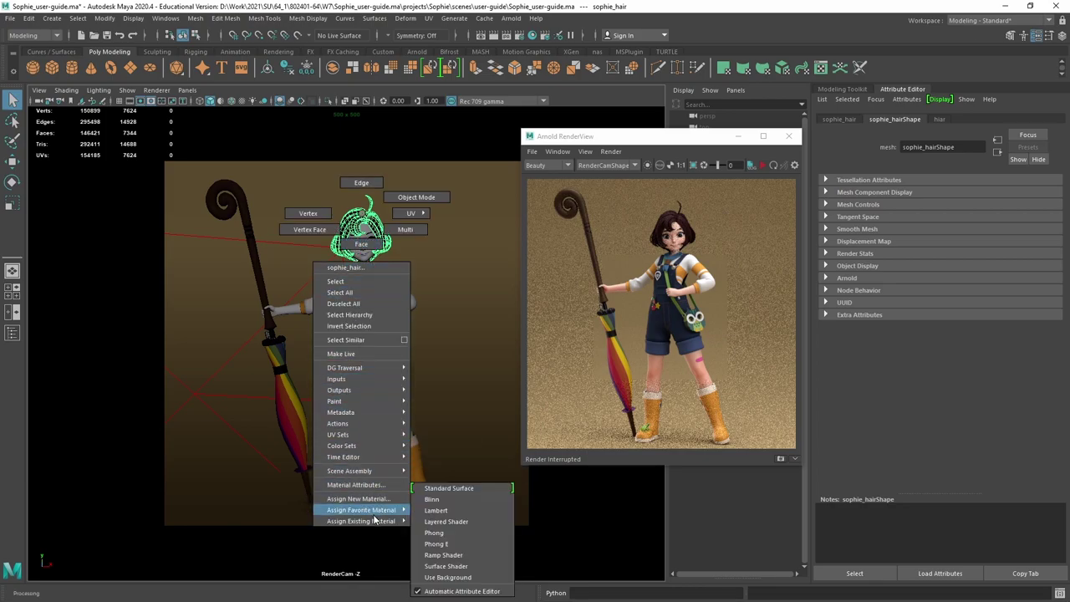
{"action": "left_click", "coordinate": [358, 499]}
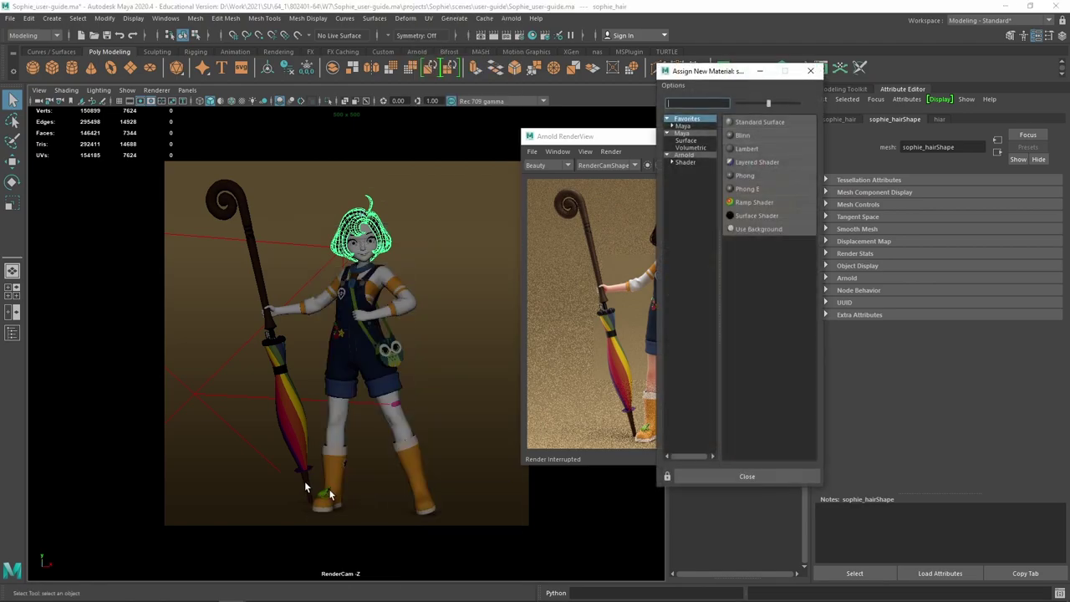
{"action": "left_click", "coordinate": [697, 156]}
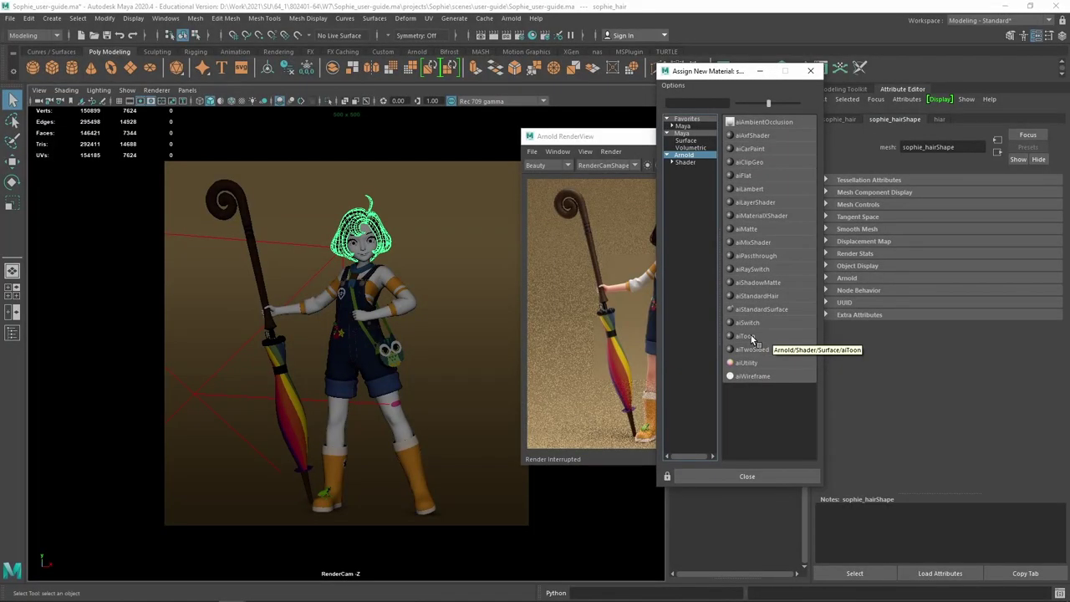
{"action": "left_click", "coordinate": [744, 336]}
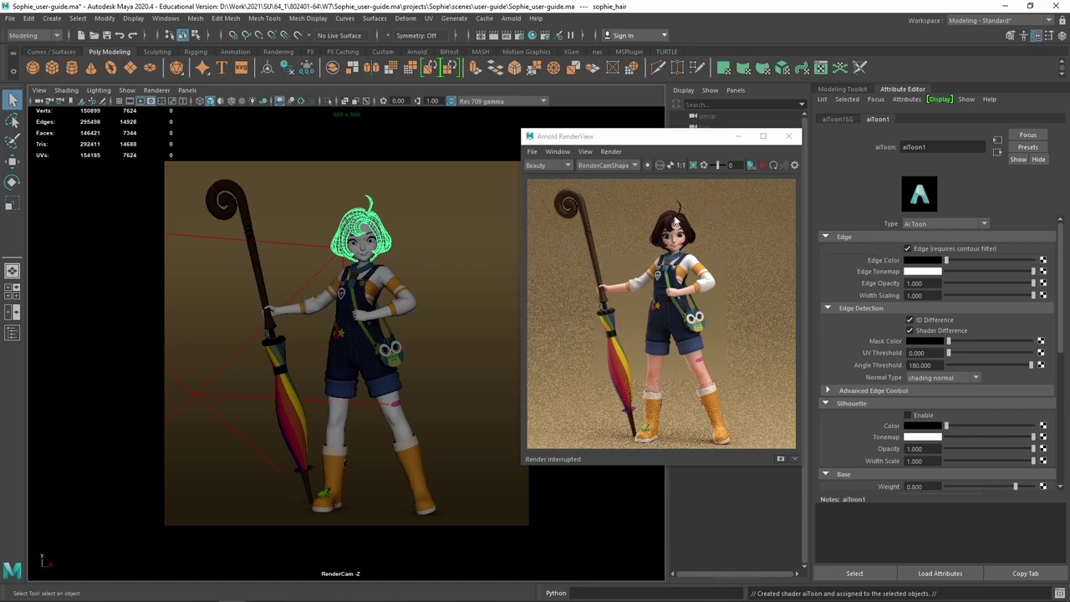
{"action": "left_click", "coordinate": [713, 193]}
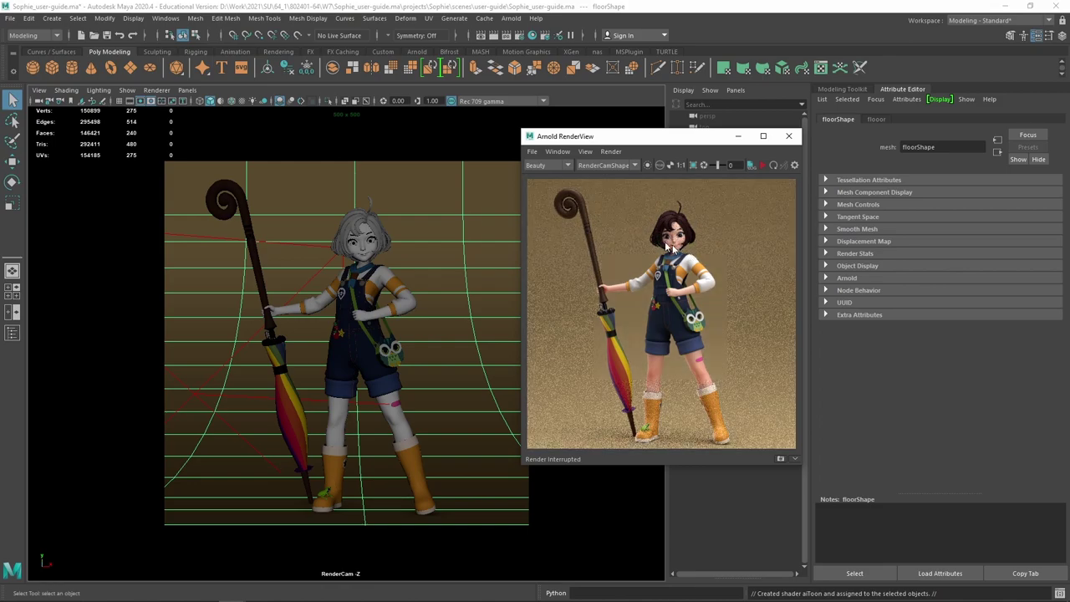
Crop the render region to the head and restart IPR, showing the white toon-shaded hair.
{"action": "left_click_drag", "start_coordinate": [640, 208], "coordinate": [710, 263]}
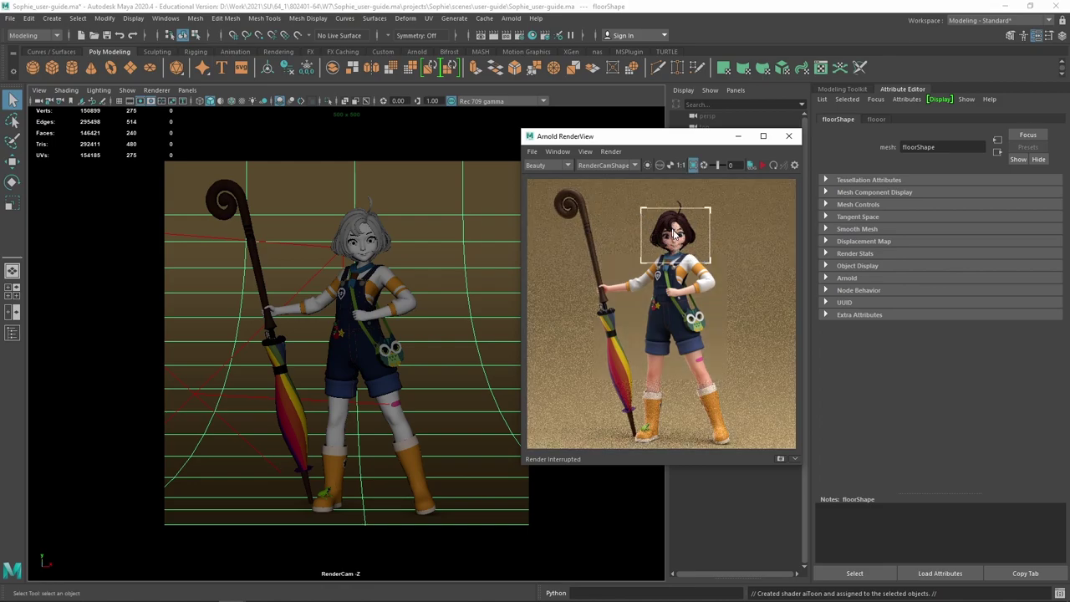
{"action": "left_click", "coordinate": [674, 235]}
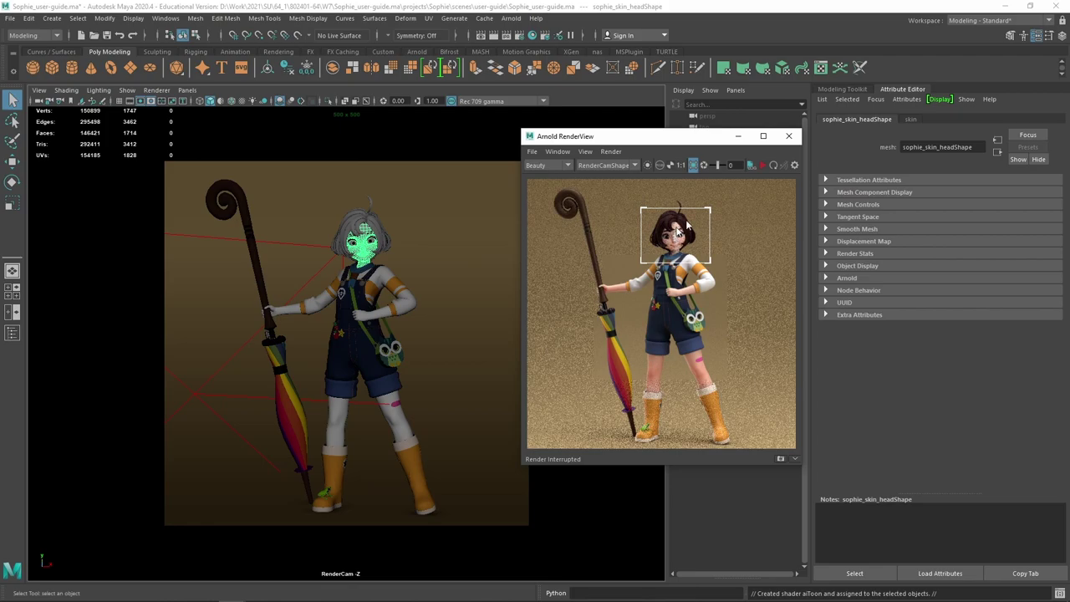
{"action": "left_click", "coordinate": [763, 165]}
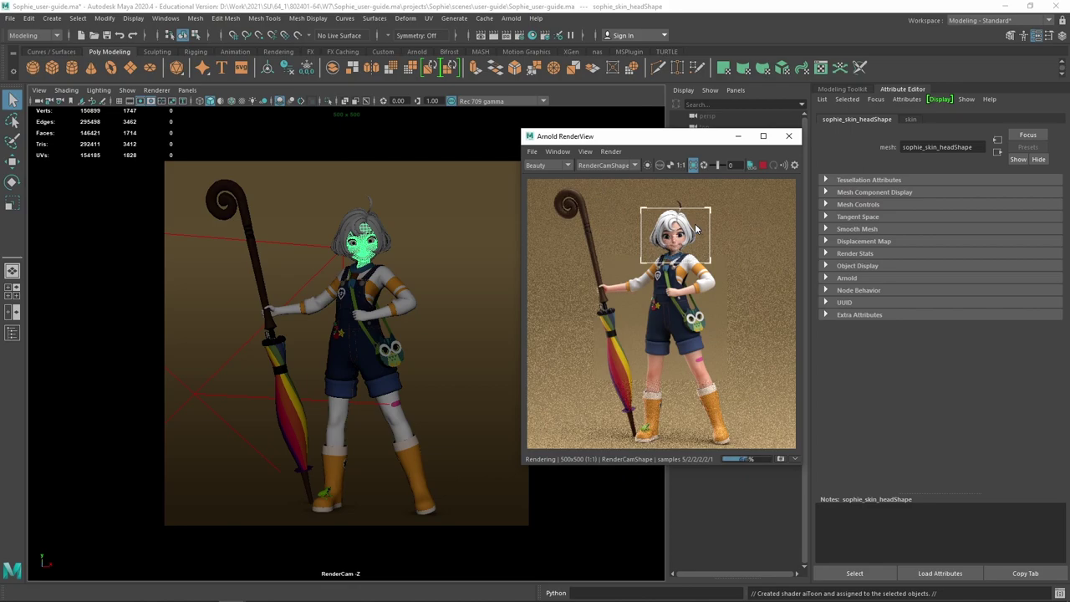
{"action": "key", "text": "Right"}
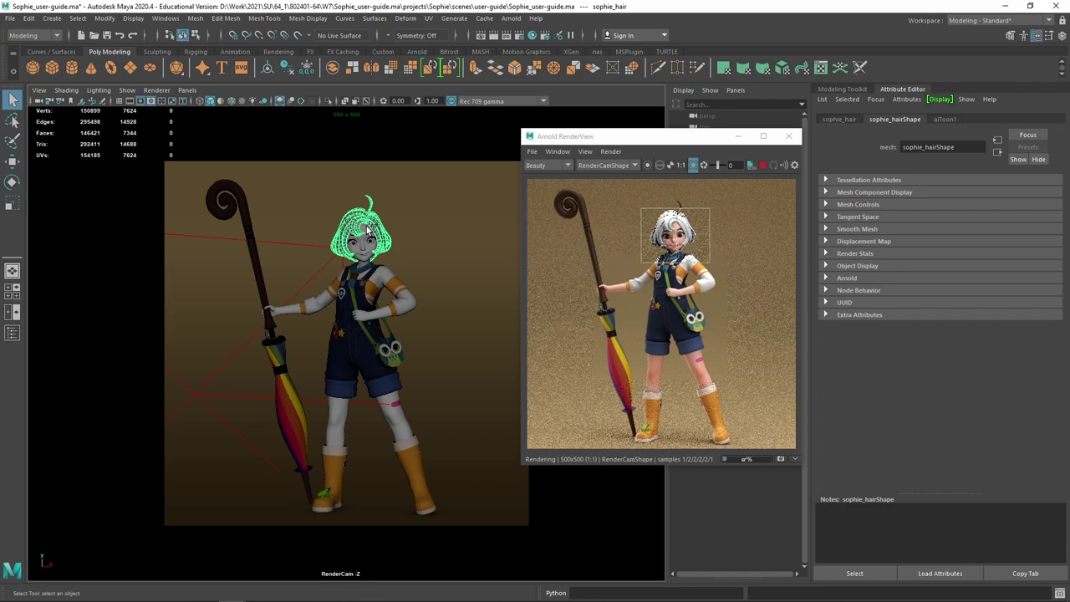
{"action": "left_click", "coordinate": [395, 224]}
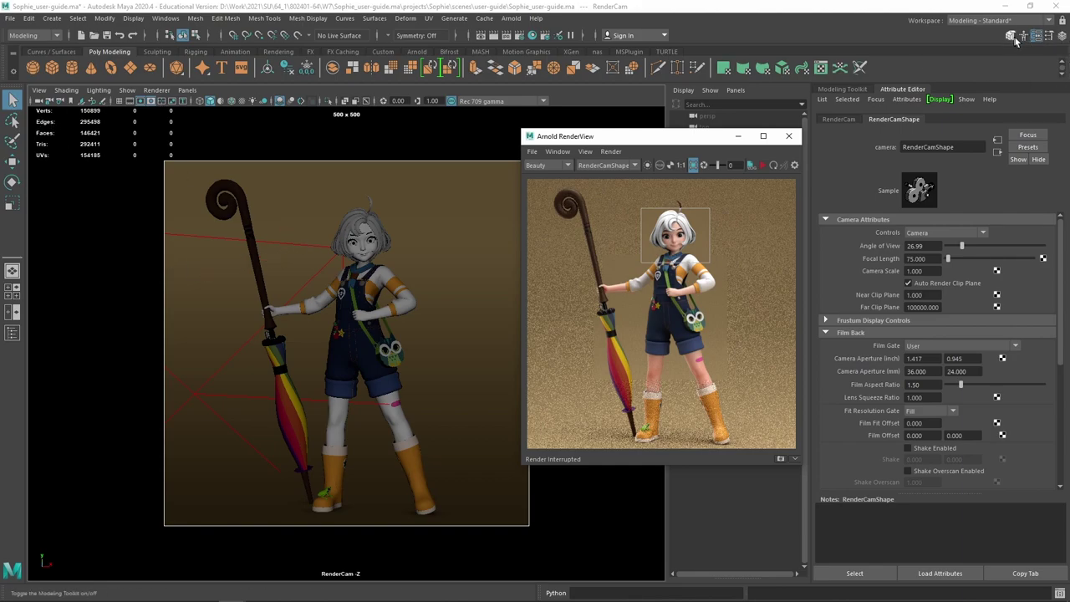
Unlock all of RenderCam's transform channels in the Channel Box.
{"action": "left_click", "coordinate": [1050, 40]}
{"action": "left_click", "coordinate": [1050, 40]}
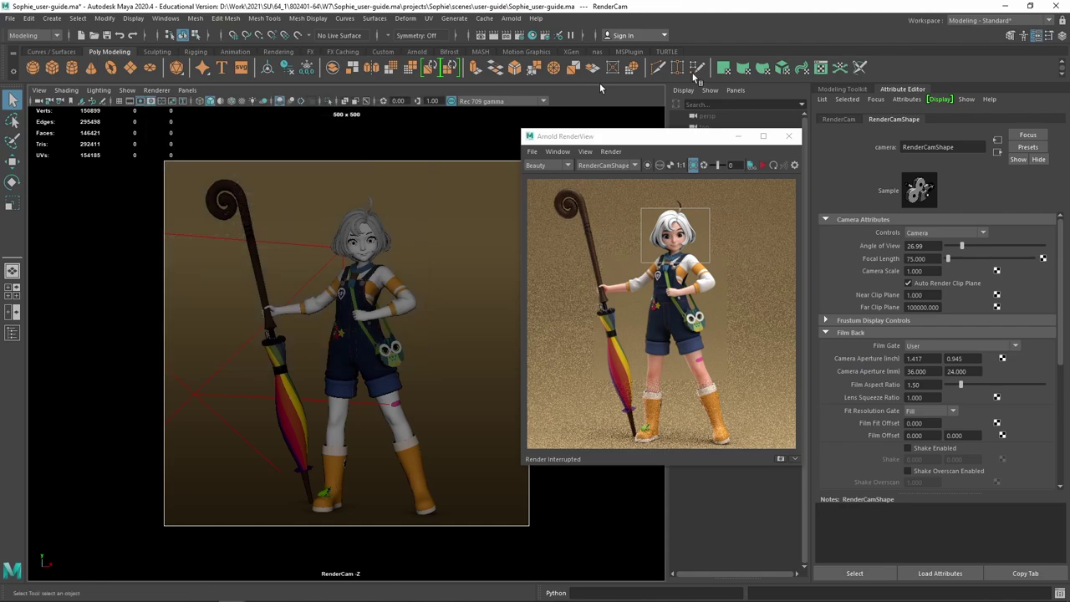
{"action": "left_click", "coordinate": [1064, 39]}
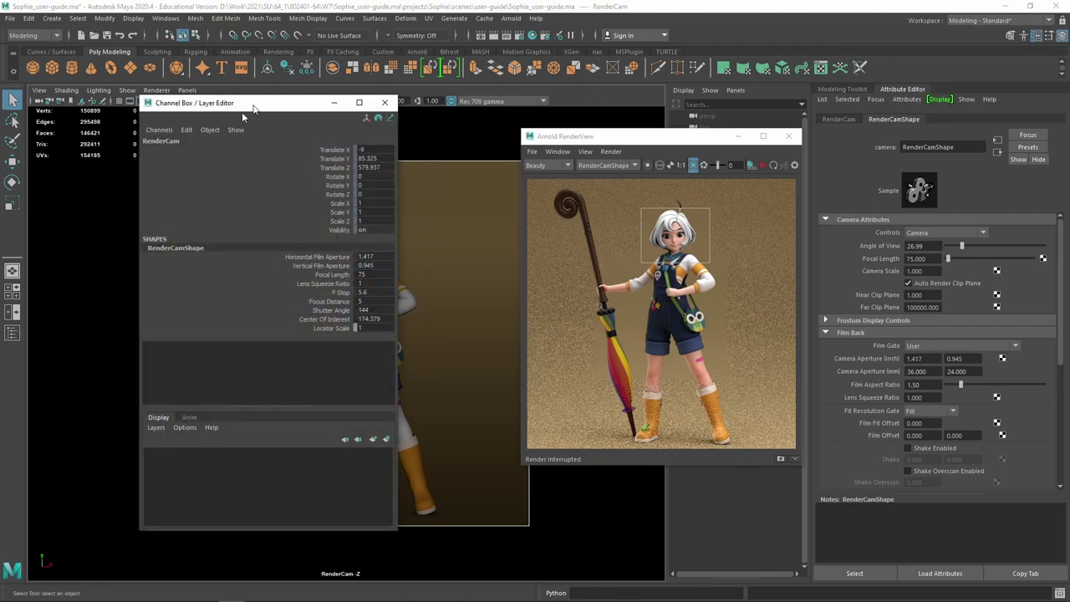
{"action": "left_click_drag", "start_coordinate": [316, 107], "coordinate": [480, 108]}
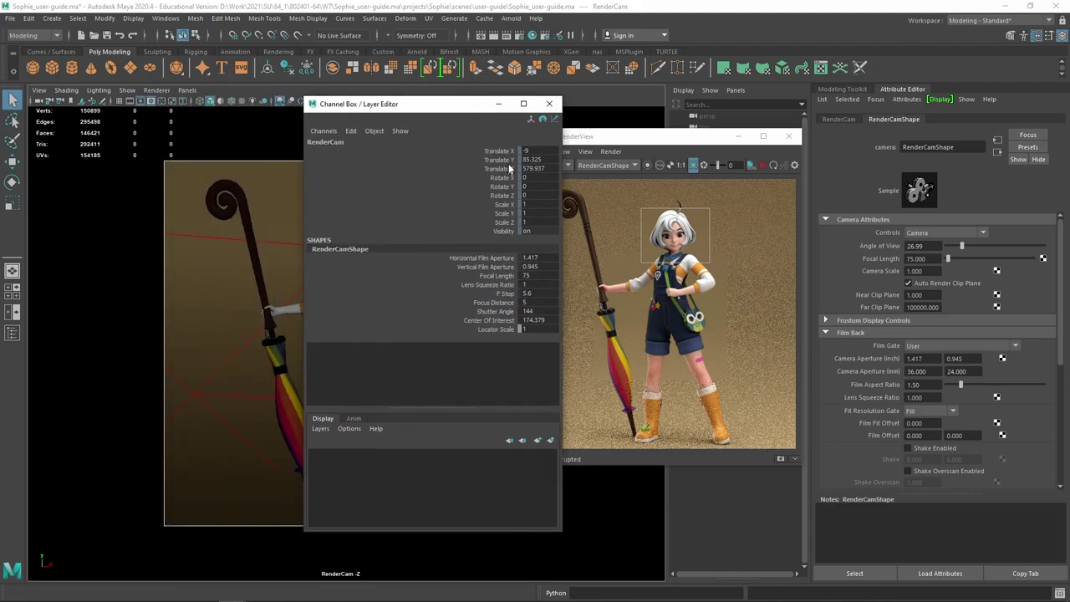
{"action": "left_click_drag", "start_coordinate": [504, 153], "coordinate": [535, 235]}
{"action": "right_click", "coordinate": [536, 221]}
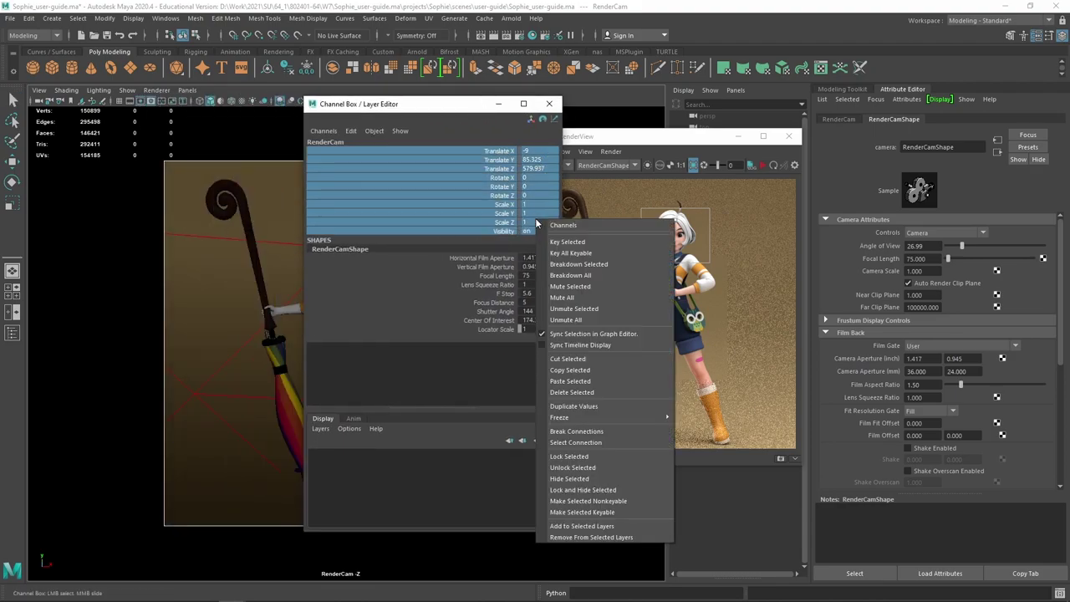
{"action": "left_click", "coordinate": [595, 468]}
{"action": "left_click", "coordinate": [549, 104]}
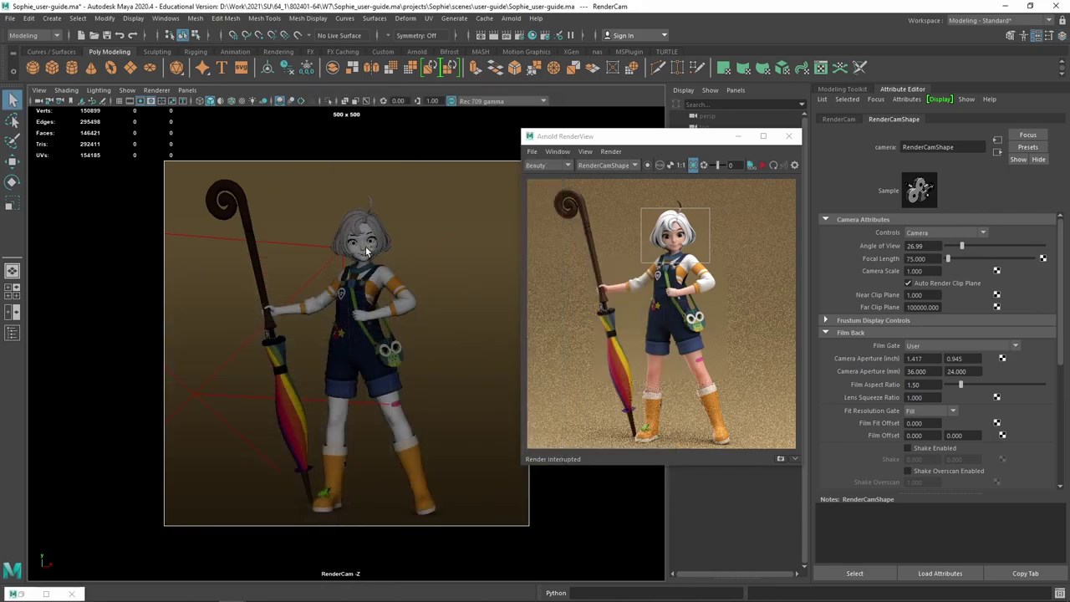
Dolly and pan the render camera into a close-up of the character's face.
{"action": "scroll", "coordinate": [367, 249], "scroll_direction": "up", "scroll_amount": 2}
{"action": "scroll", "coordinate": [368, 248], "scroll_direction": "up", "scroll_amount": 1}
{"action": "scroll", "coordinate": [370, 248], "scroll_direction": "up", "scroll_amount": 5}
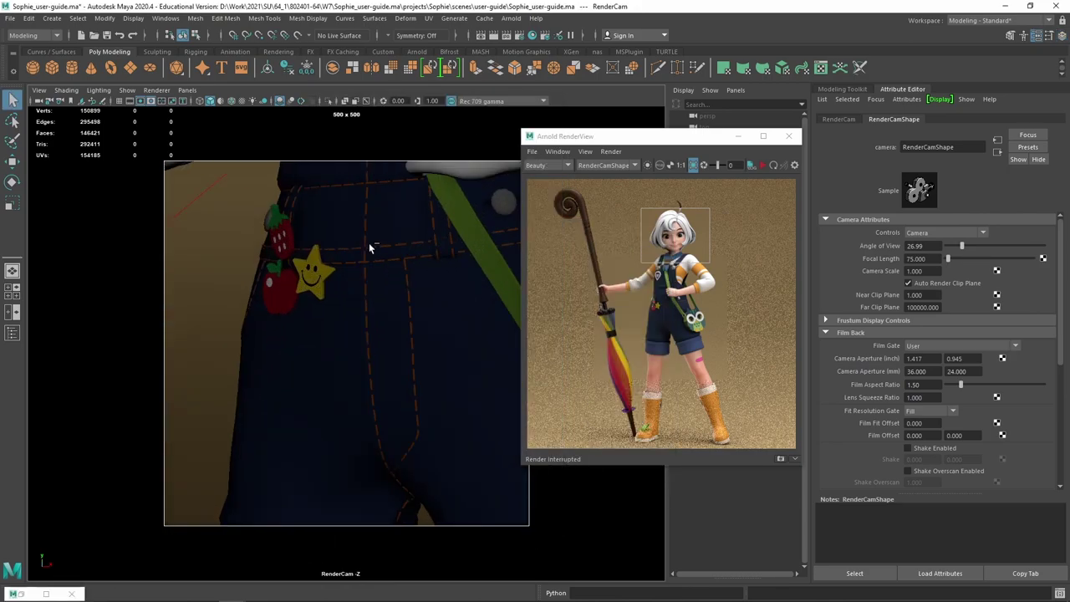
{"action": "middle_click_drag", "start_coordinate": [396, 222], "coordinate": [389, 294], "text": "alt"}
{"action": "mouse_move", "coordinate": [373, 167]}
{"action": "middle_mouse_down", "text": "alt"}
{"action": "mouse_move", "coordinate": [371, 353]}
{"action": "mouse_move", "coordinate": [346, 421]}
{"action": "mouse_move", "coordinate": [370, 419]}
{"action": "mouse_move", "coordinate": [341, 416]}
{"action": "mouse_move", "coordinate": [351, 404]}
{"action": "middle_mouse_up", "text": "alt"}
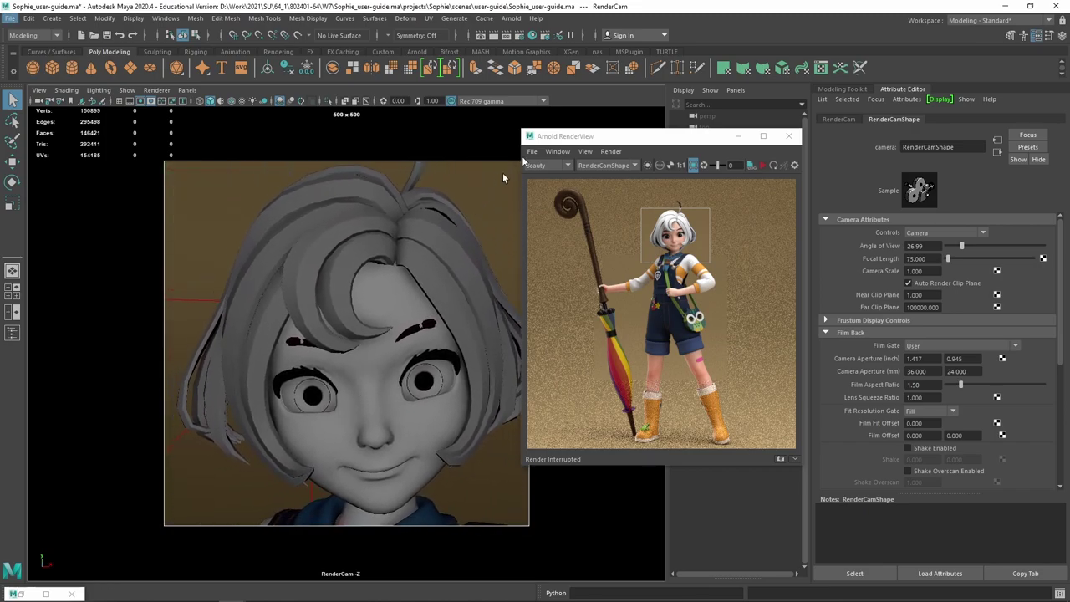
{"action": "left_click_drag", "start_coordinate": [575, 138], "coordinate": [673, 120]}
{"action": "middle_click_drag", "start_coordinate": [377, 346], "coordinate": [370, 344], "text": "alt"}
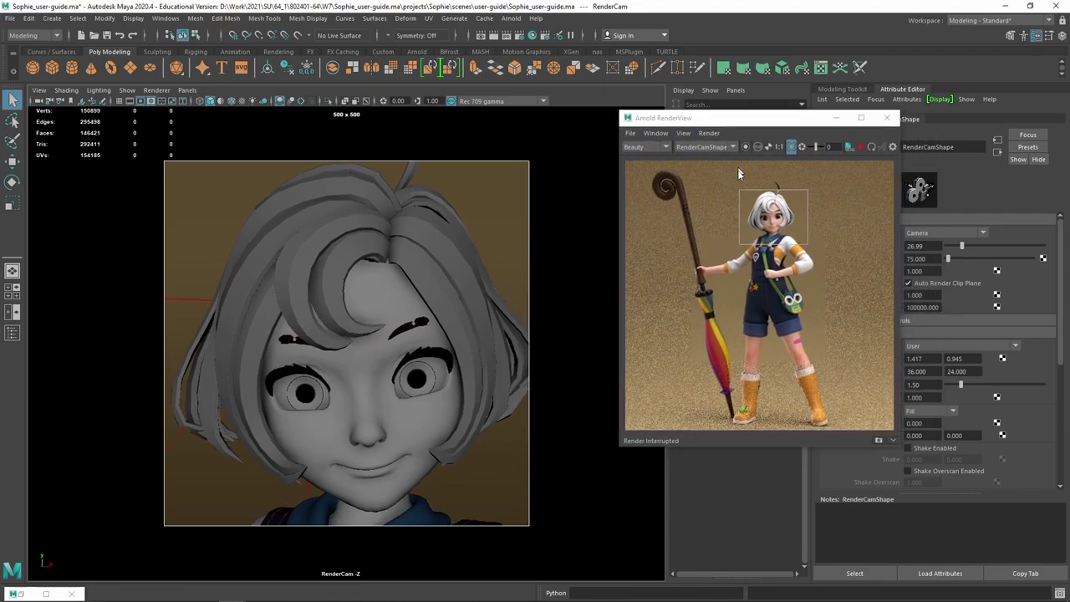
Remove the head crop, render the 500x500 face close-up, and bring up Render Settings.
{"action": "left_click", "coordinate": [790, 149]}
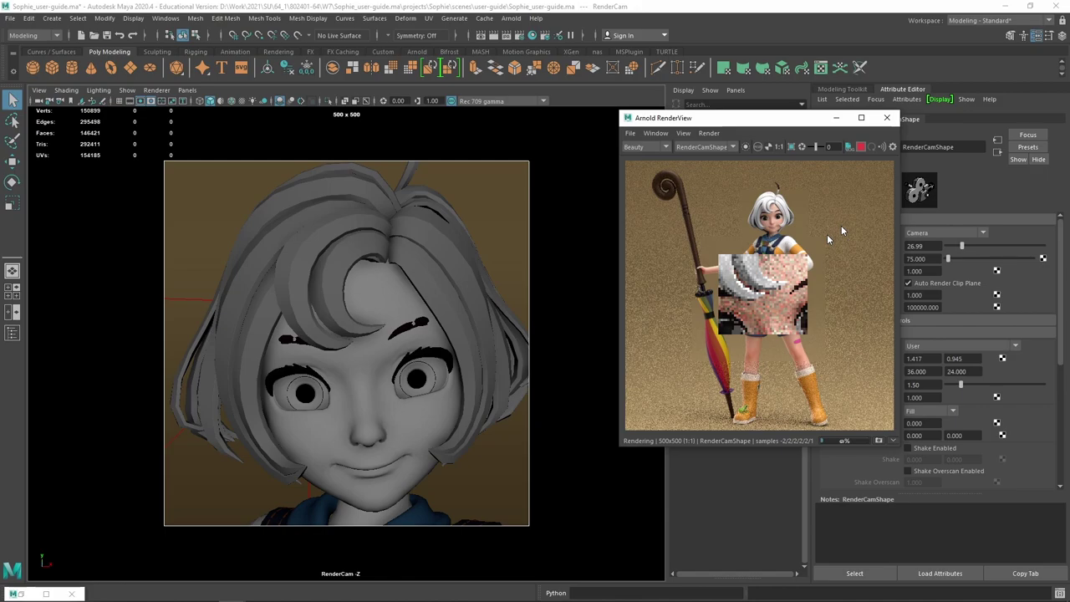
{"action": "left_click", "coordinate": [519, 36]}
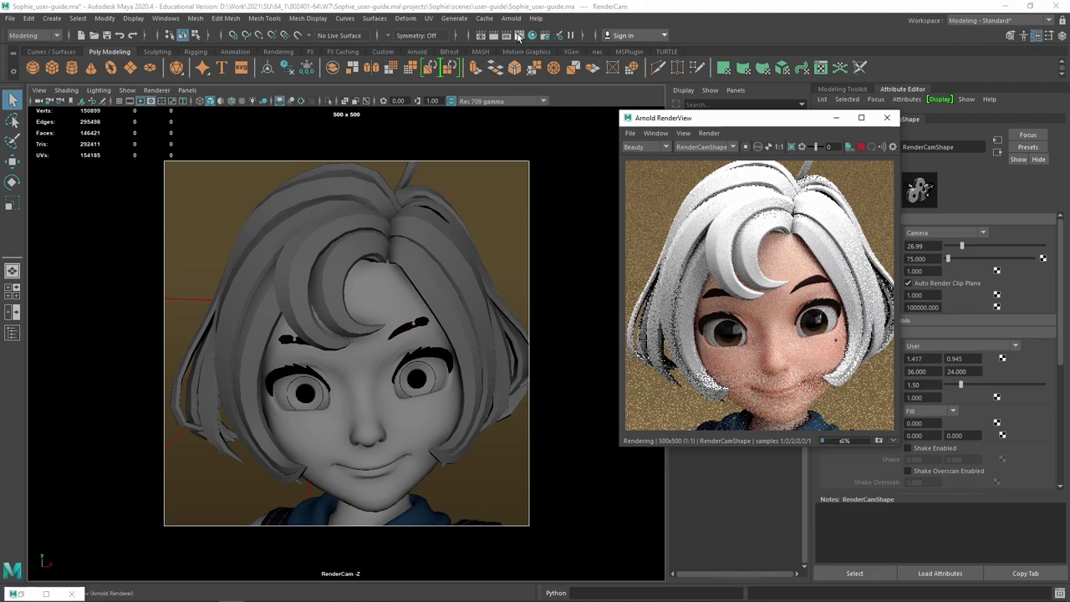
{"action": "left_click", "coordinate": [518, 36]}
{"action": "left_click_drag", "start_coordinate": [267, 103], "coordinate": [370, 97]}
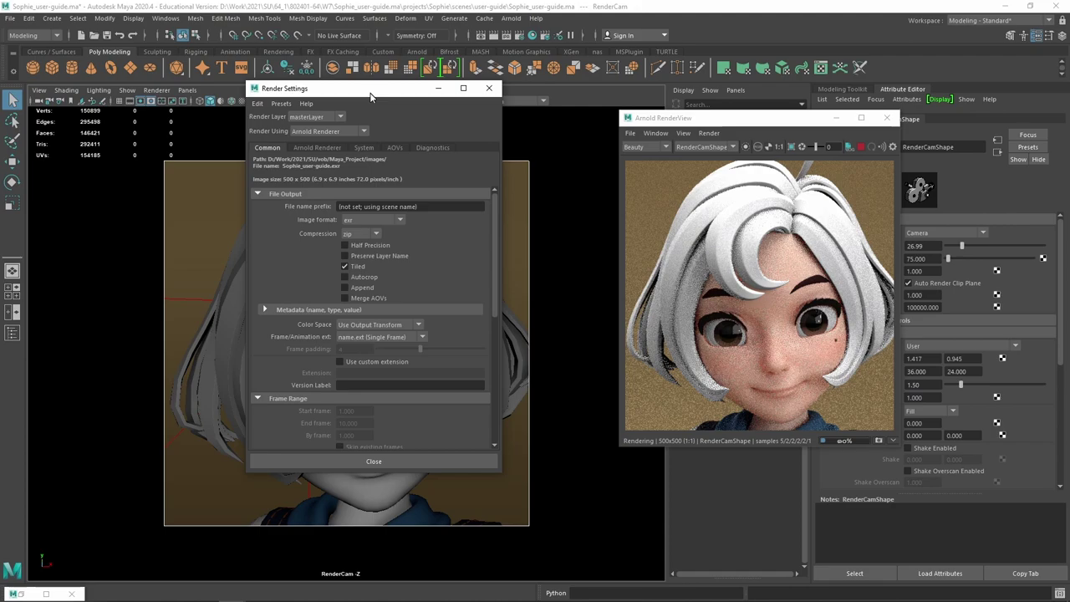
Set Arnold Camera (AA) samples to 2, lower specular/transmission/SSS samples, re-render, and select the hair.
{"action": "left_click_drag", "start_coordinate": [372, 92], "coordinate": [466, 72]}
{"action": "left_click", "coordinate": [410, 127]}
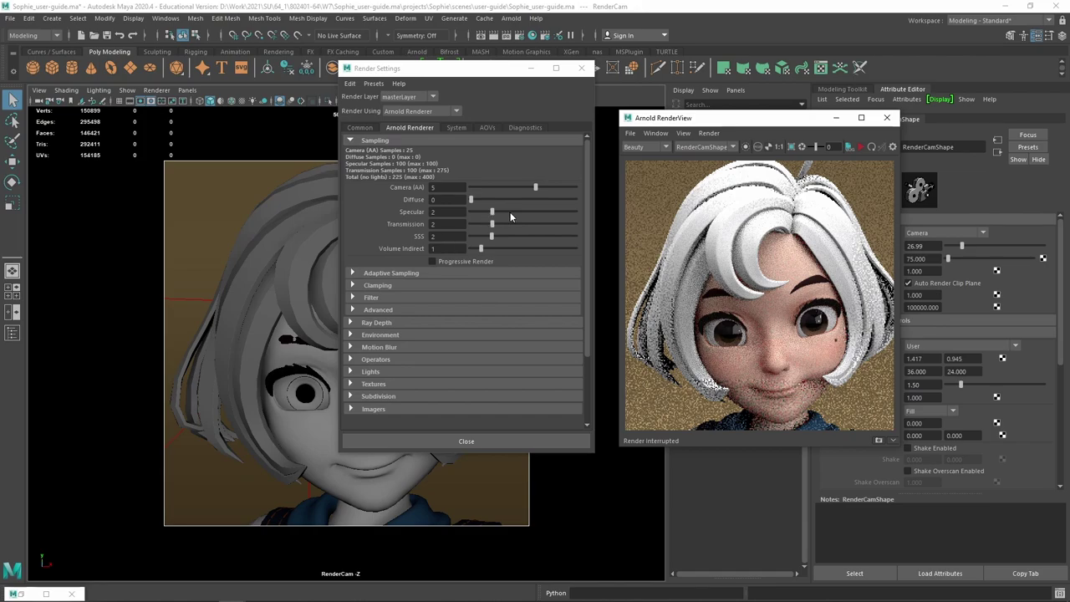
{"action": "left_click_drag", "start_coordinate": [492, 211], "coordinate": [470, 212]}
{"action": "left_click_drag", "start_coordinate": [492, 224], "coordinate": [470, 224]}
{"action": "left_click_drag", "start_coordinate": [492, 236], "coordinate": [481, 237]}
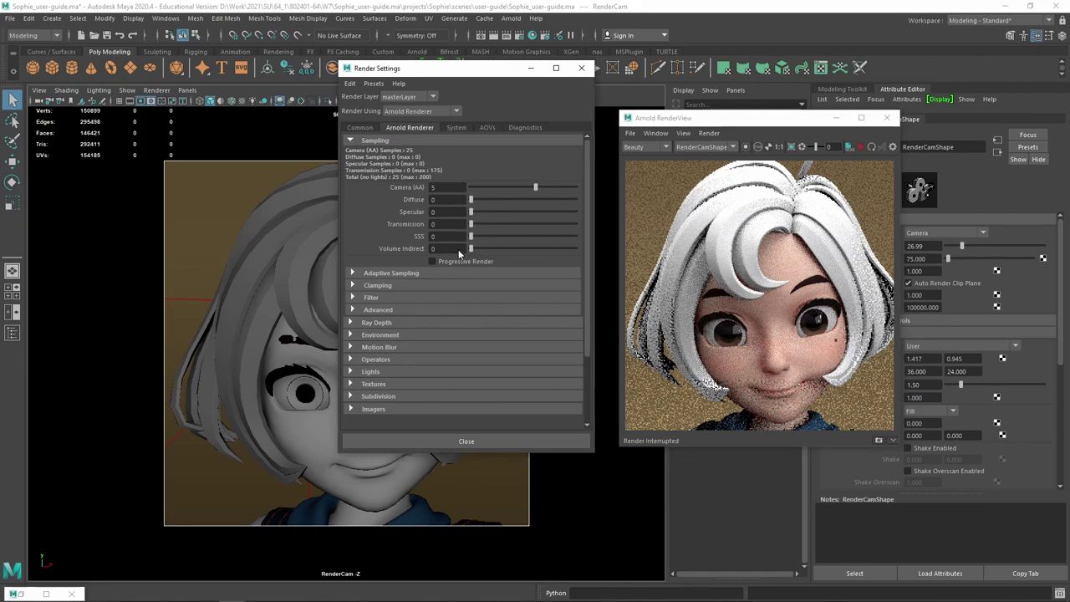
{"action": "left_click_drag", "start_coordinate": [535, 188], "coordinate": [512, 190]}
{"action": "left_click", "coordinate": [850, 149]}
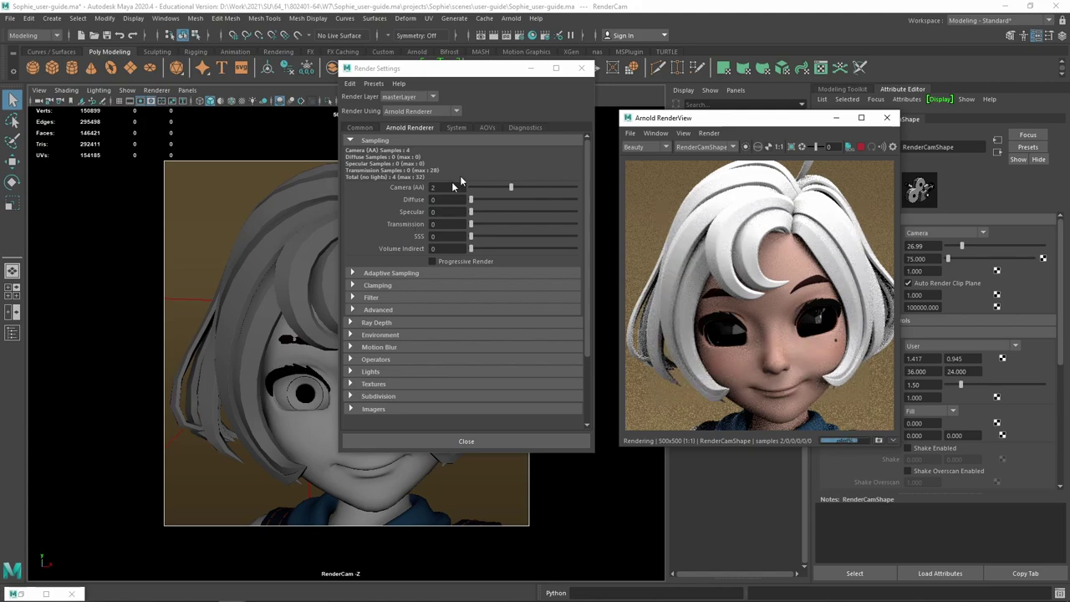
{"action": "left_click", "coordinate": [239, 232]}
{"action": "left_click_drag", "start_coordinate": [805, 123], "coordinate": [240, 175]}
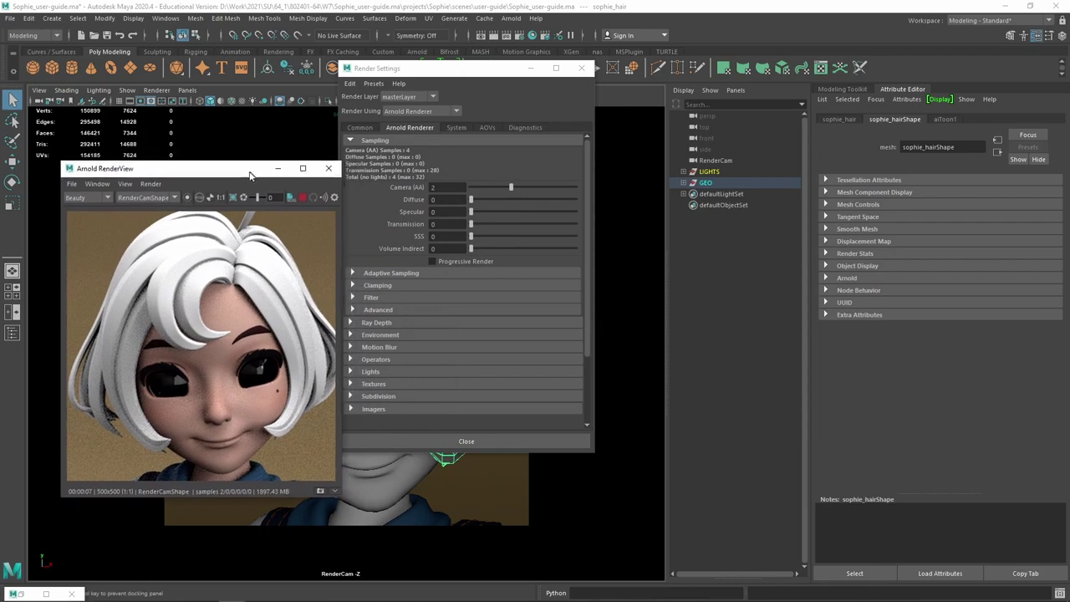
Enable Edge outlines on aiToon1 and set the Arnold render filter to contour, width 2.
{"action": "left_click", "coordinate": [945, 118]}
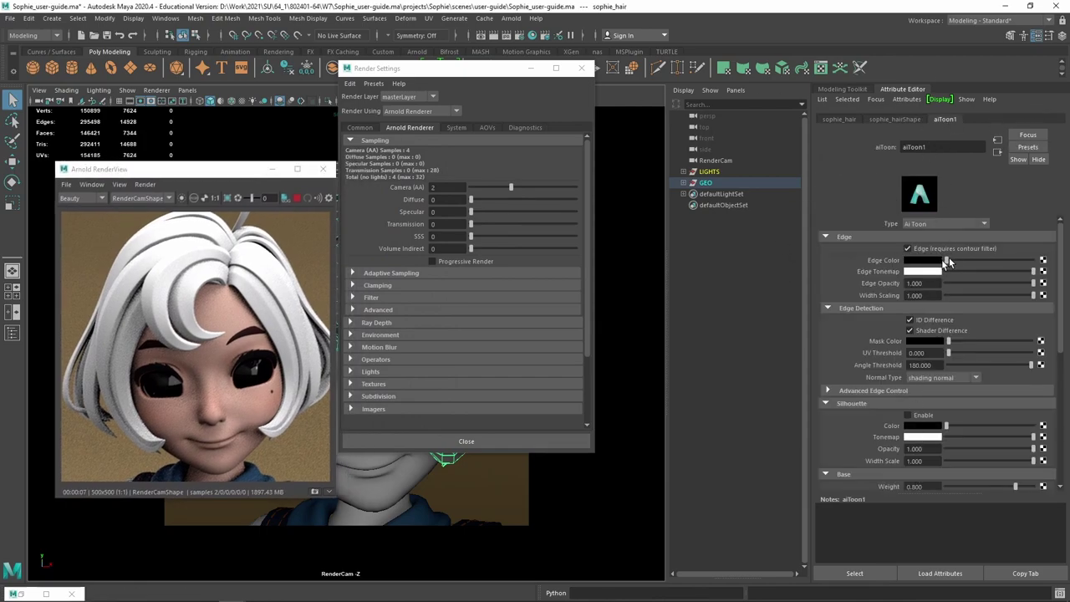
{"action": "left_click", "coordinate": [908, 248]}
{"action": "left_click", "coordinate": [354, 300]}
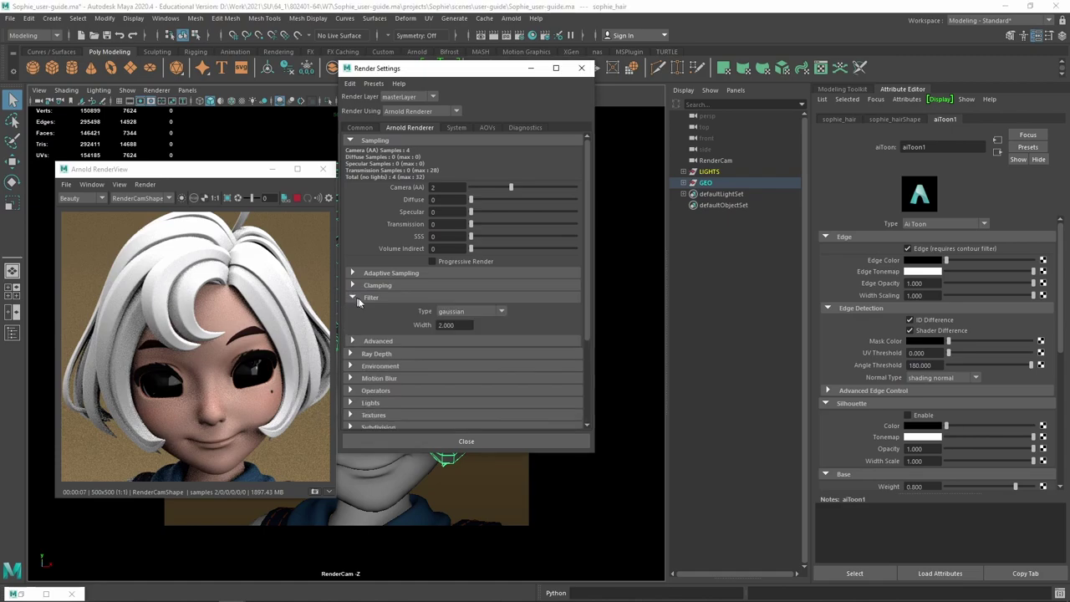
{"action": "left_click", "coordinate": [482, 311]}
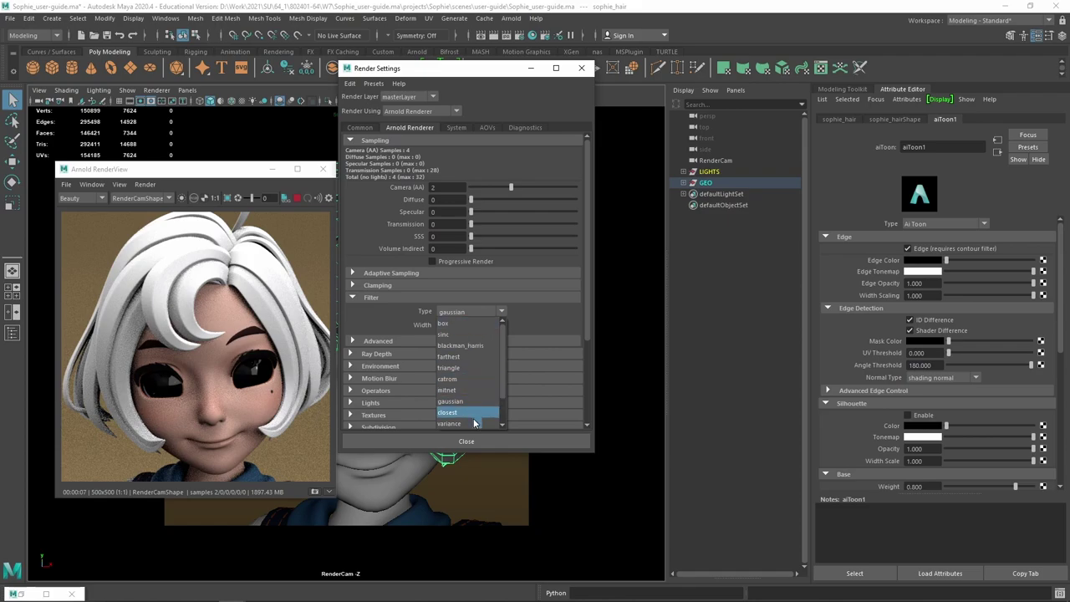
{"action": "scroll", "coordinate": [469, 414], "scroll_direction": "down", "scroll_amount": 1}
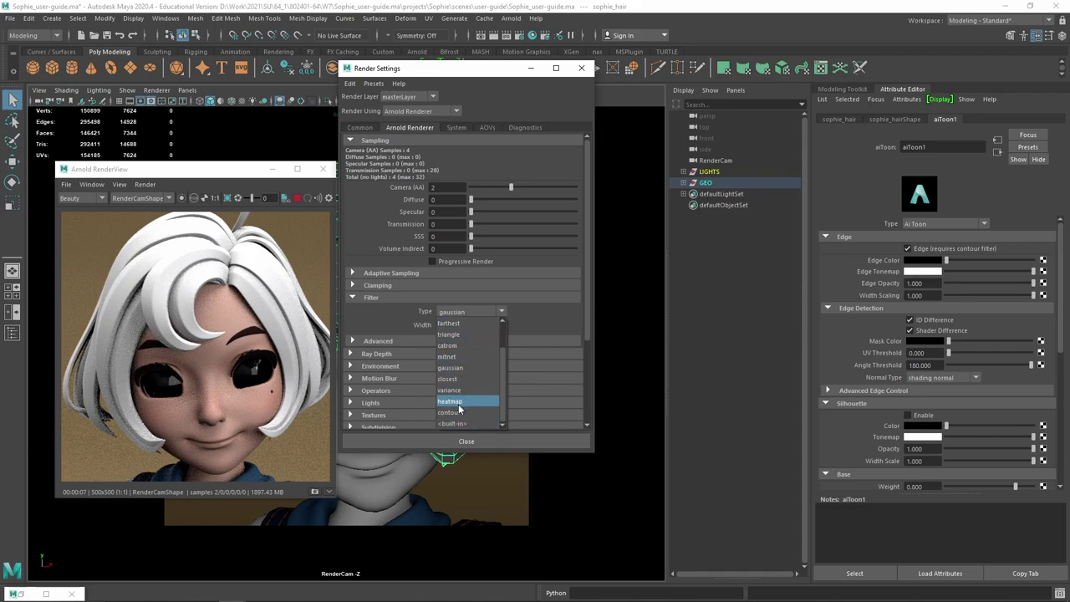
{"action": "left_click", "coordinate": [452, 413]}
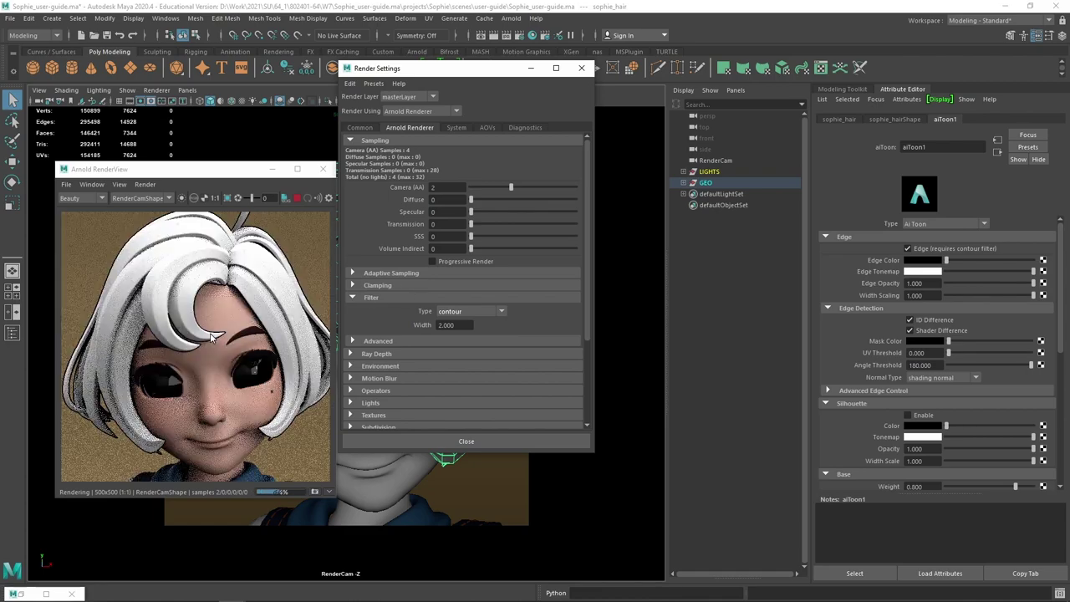
{"action": "scroll", "coordinate": [210, 336], "scroll_direction": "up", "scroll_amount": 5}
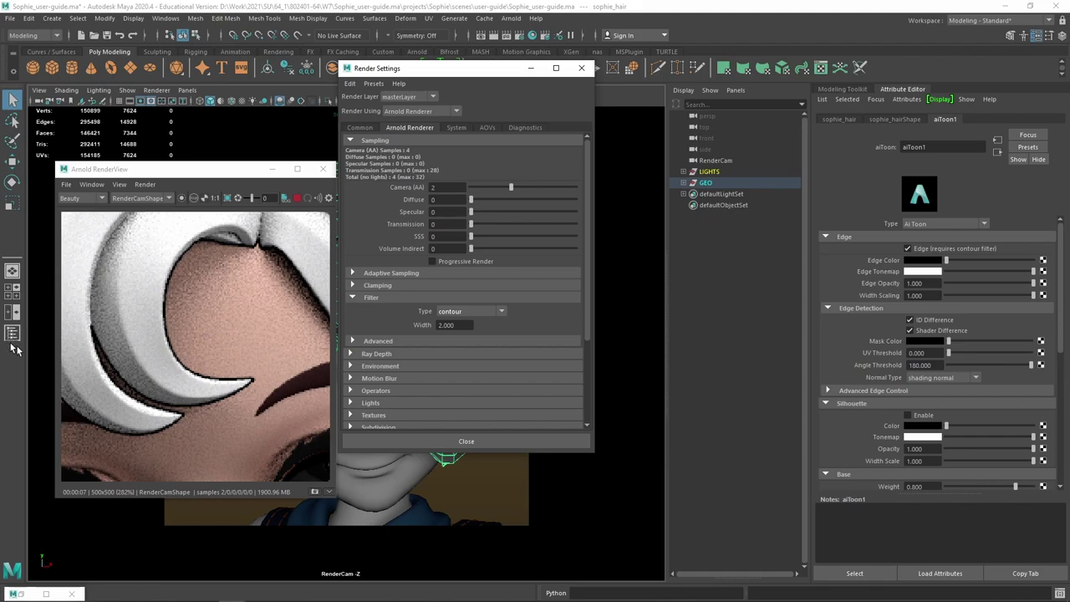
{"action": "scroll", "coordinate": [132, 332], "scroll_direction": "down", "scroll_amount": 1}
{"action": "scroll", "coordinate": [132, 332], "scroll_direction": "down", "scroll_amount": 1}
{"action": "scroll", "coordinate": [133, 332], "scroll_direction": "up", "scroll_amount": 1}
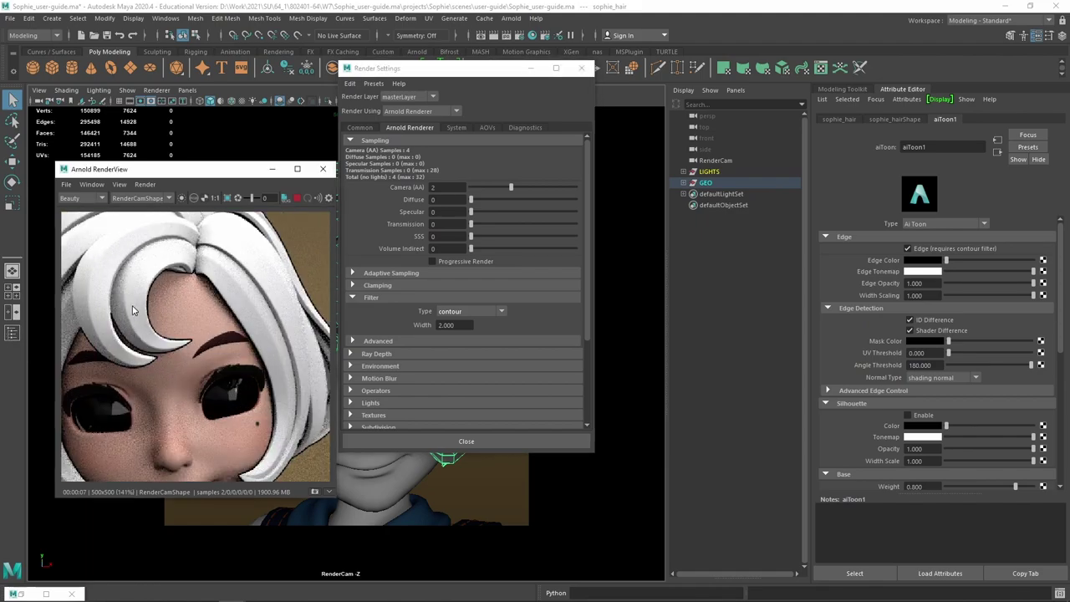
{"action": "middle_click_drag", "start_coordinate": [132, 311], "coordinate": [234, 255]}
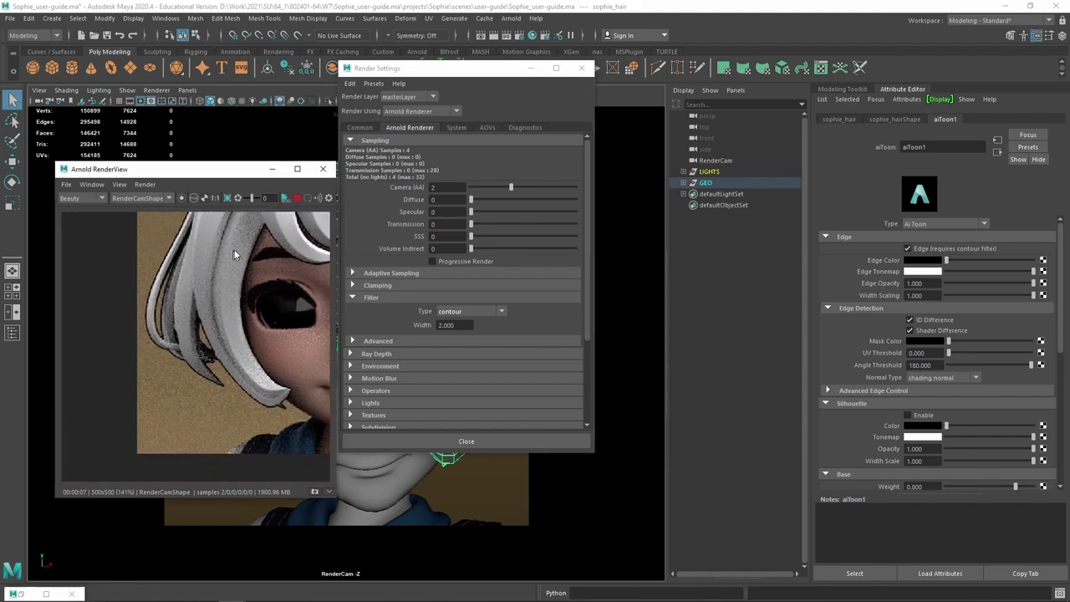
{"action": "scroll", "coordinate": [191, 338], "scroll_direction": "up", "scroll_amount": 2}
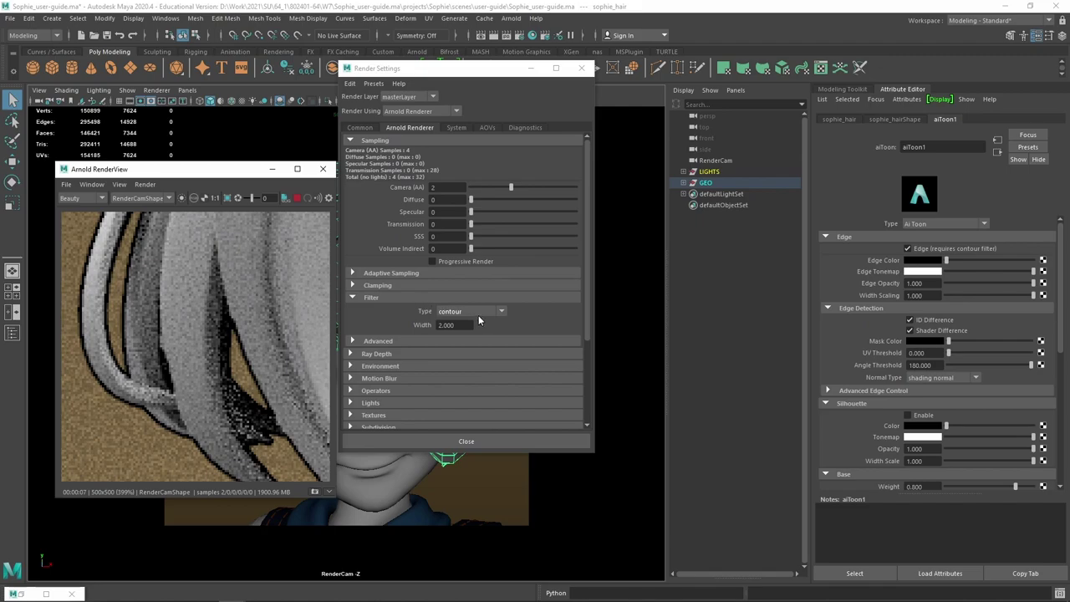
Uncheck Edge on aiToon1 and zoom the RenderView back out.
{"action": "left_click", "coordinate": [908, 248]}
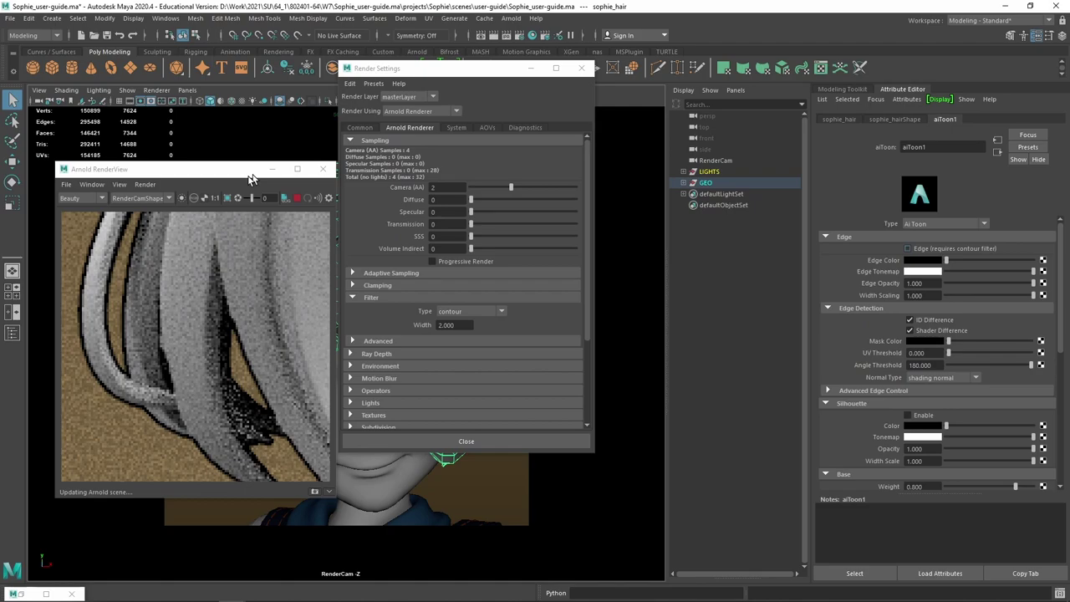
{"action": "scroll", "coordinate": [271, 311], "scroll_direction": "down", "scroll_amount": 5}
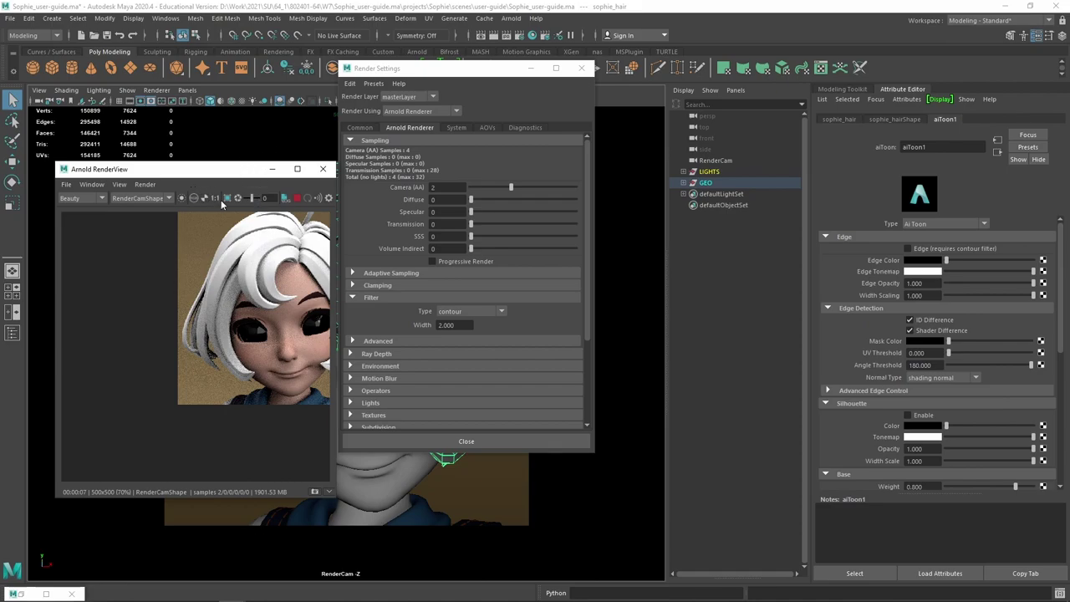
Render only the selected hair mesh at 500x500 and scroll to aiToon1's Base section.
{"action": "left_click", "coordinate": [183, 199]}
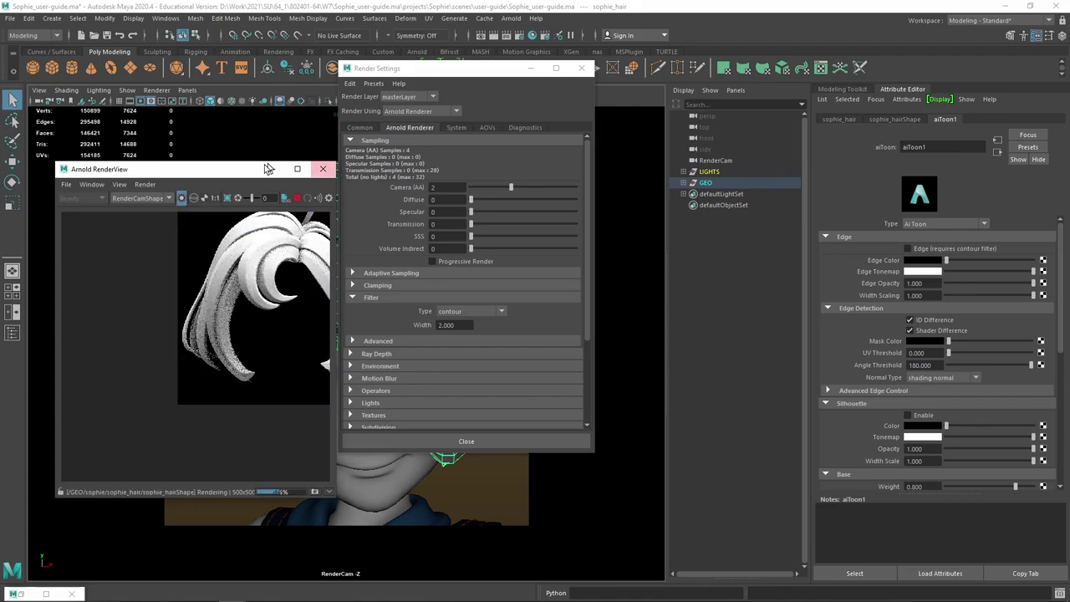
{"action": "left_click_drag", "start_coordinate": [266, 168], "coordinate": [236, 183]}
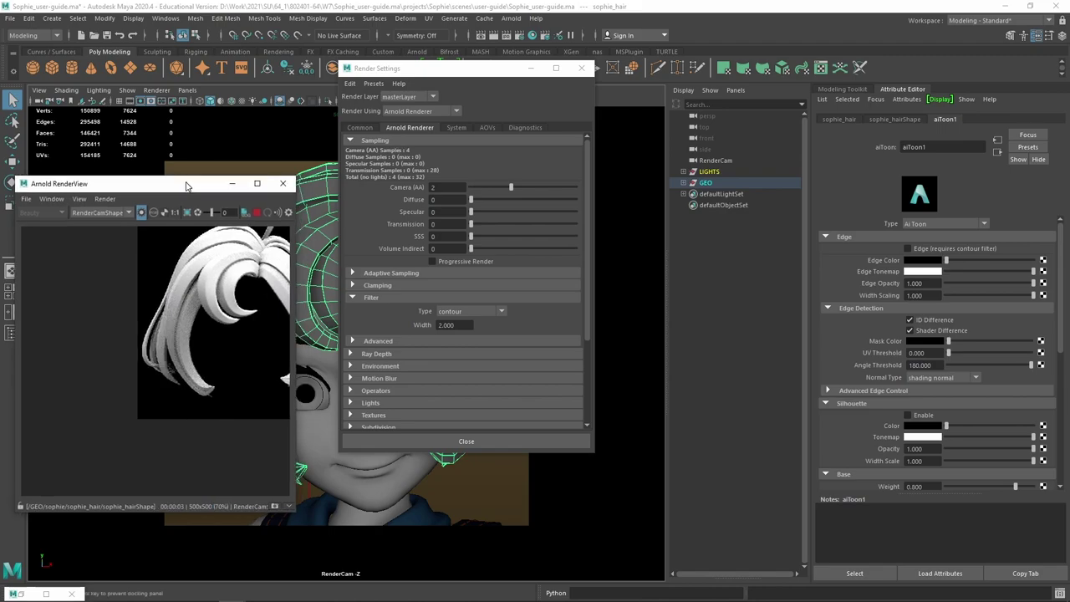
{"action": "left_click_drag", "start_coordinate": [167, 184], "coordinate": [179, 177]}
{"action": "mouse_move", "coordinate": [207, 296]}
{"action": "middle_mouse_down"}
{"action": "mouse_move", "coordinate": [163, 321]}
{"action": "mouse_move", "coordinate": [170, 306]}
{"action": "middle_mouse_up"}
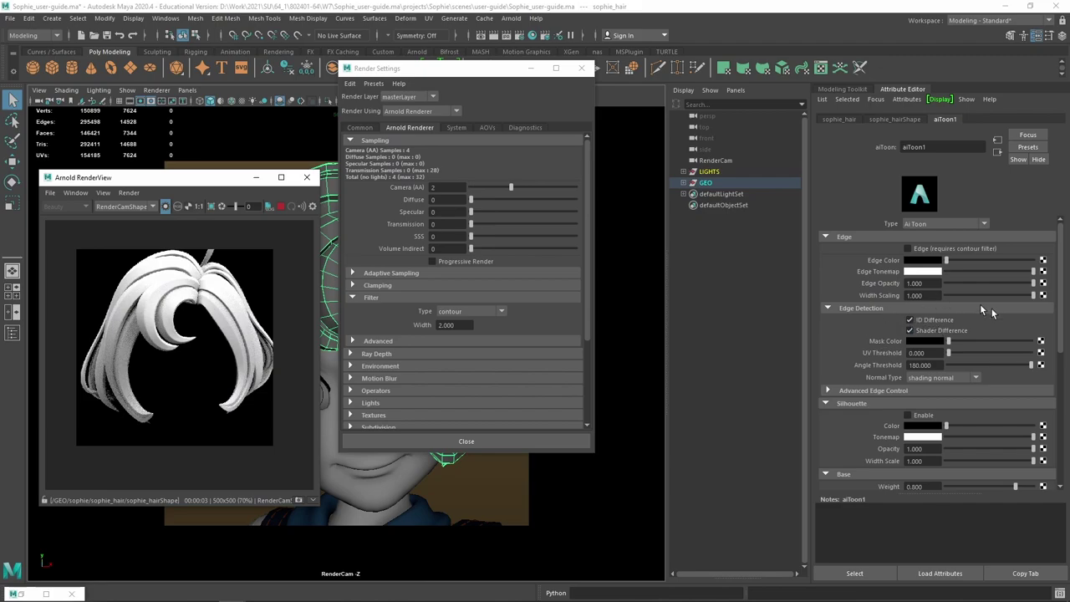
{"action": "scroll", "coordinate": [952, 343], "scroll_direction": "down", "scroll_amount": 2}
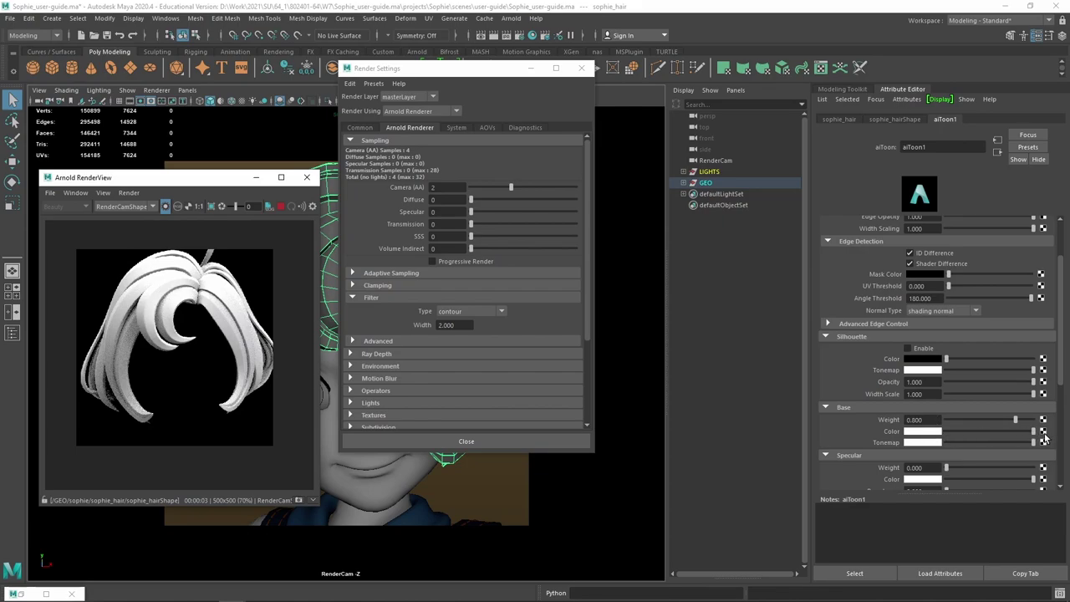
Set aiToon1's base colour to a fully saturated, dark reddish-brown.
{"action": "left_click", "coordinate": [936, 432]}
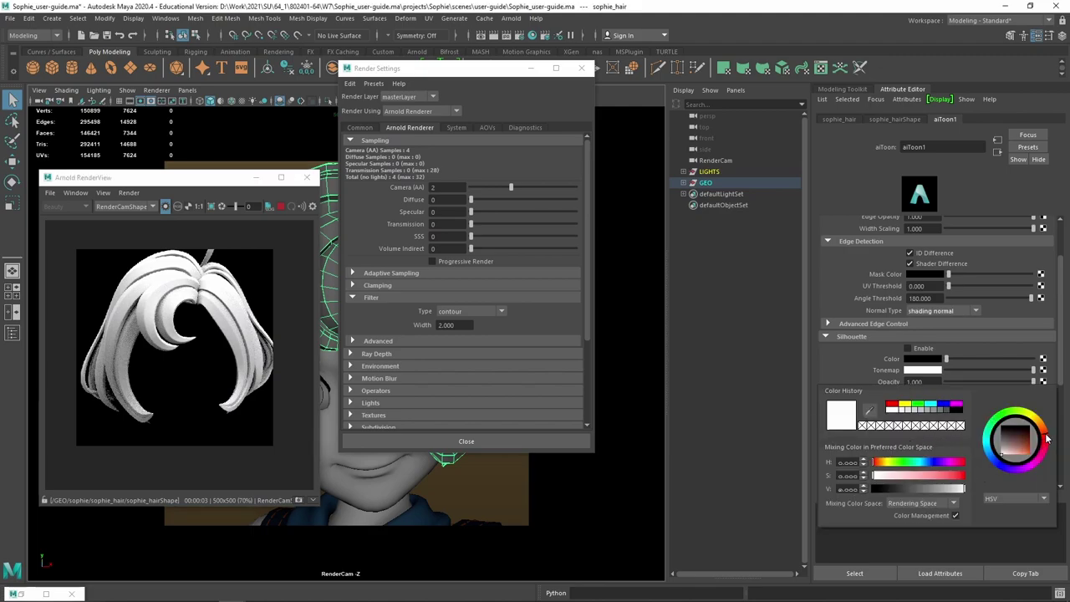
{"action": "left_click", "coordinate": [956, 477]}
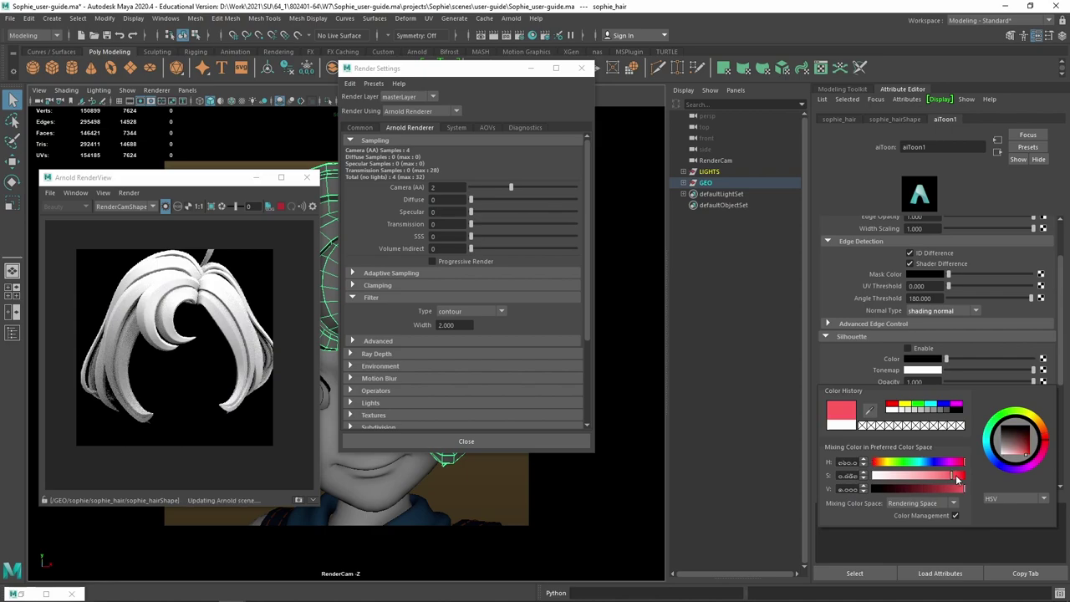
{"action": "left_click_drag", "start_coordinate": [958, 478], "coordinate": [966, 458]}
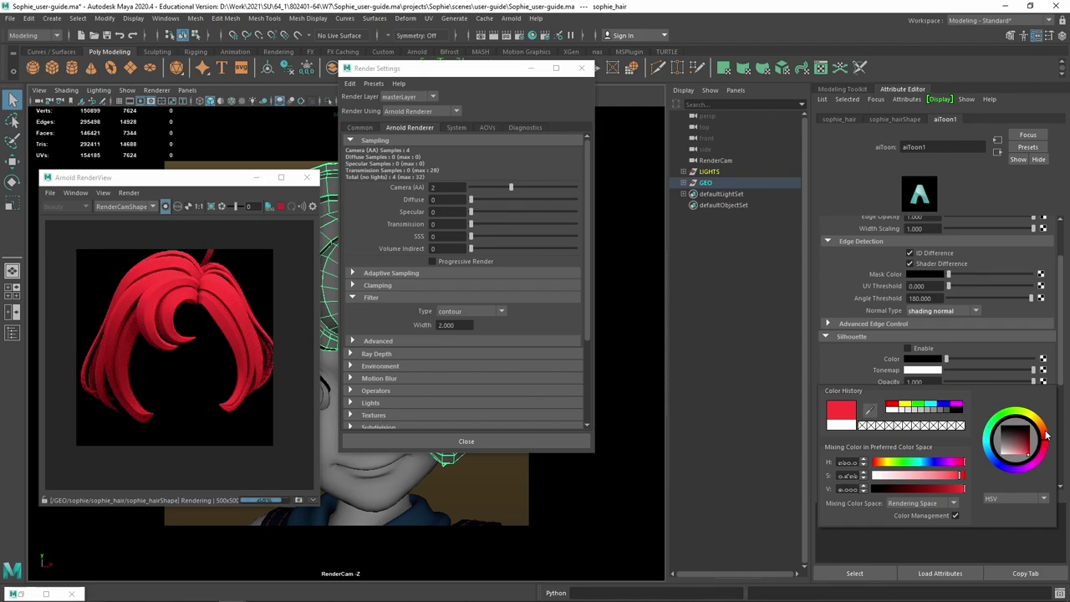
{"action": "left_click_drag", "start_coordinate": [1045, 435], "coordinate": [926, 441]}
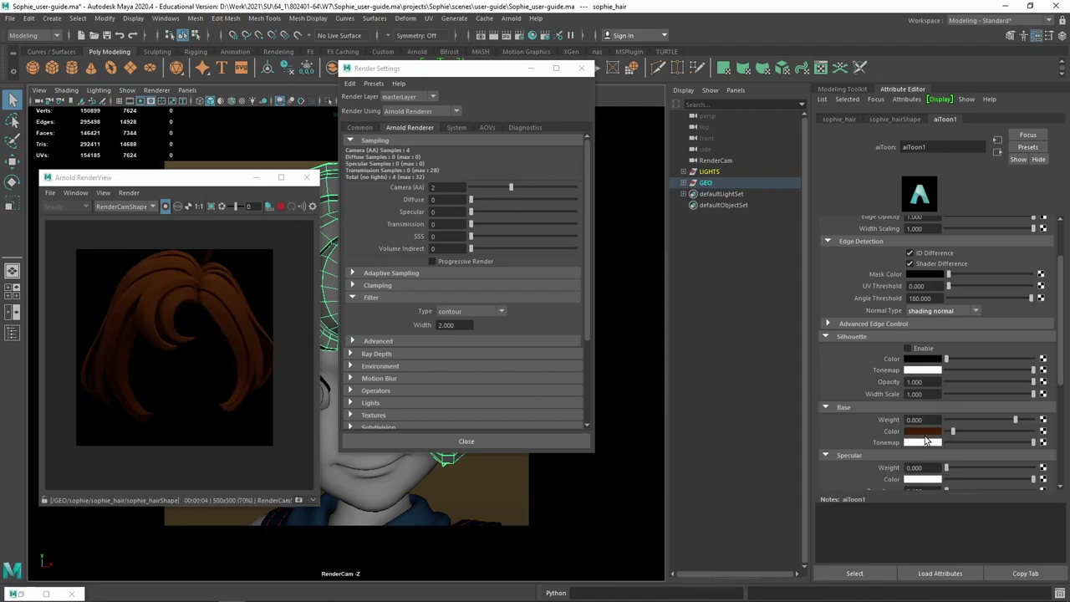
{"action": "scroll", "coordinate": [186, 318], "scroll_direction": "up", "scroll_amount": 3}
{"action": "scroll", "coordinate": [185, 320], "scroll_direction": "up", "scroll_amount": 2}
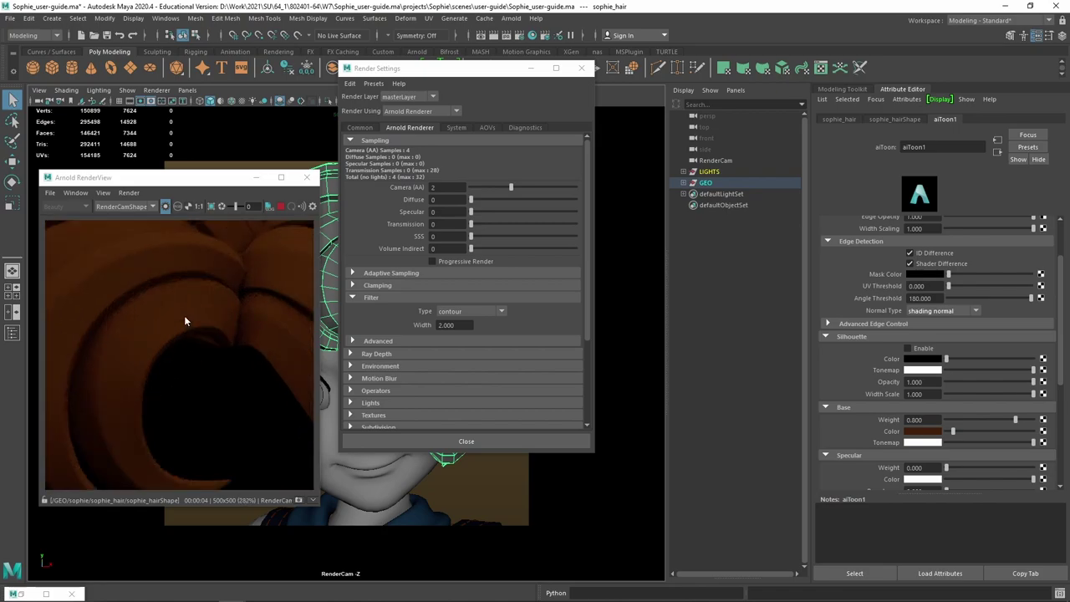
{"action": "scroll", "coordinate": [209, 303], "scroll_direction": "down", "scroll_amount": 2}
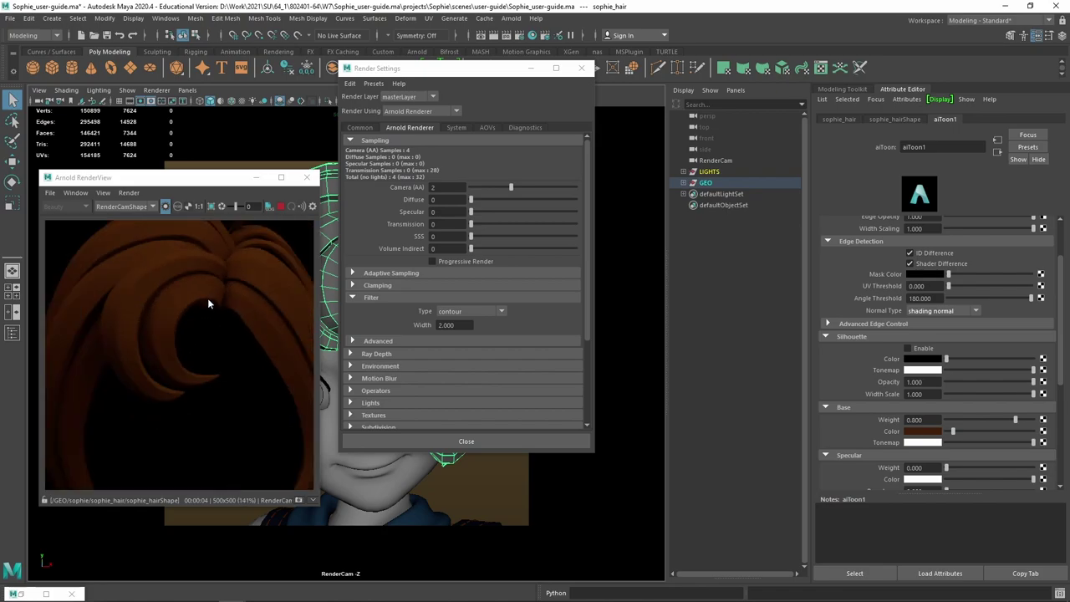
{"action": "scroll", "coordinate": [209, 302], "scroll_direction": "up", "scroll_amount": 1}
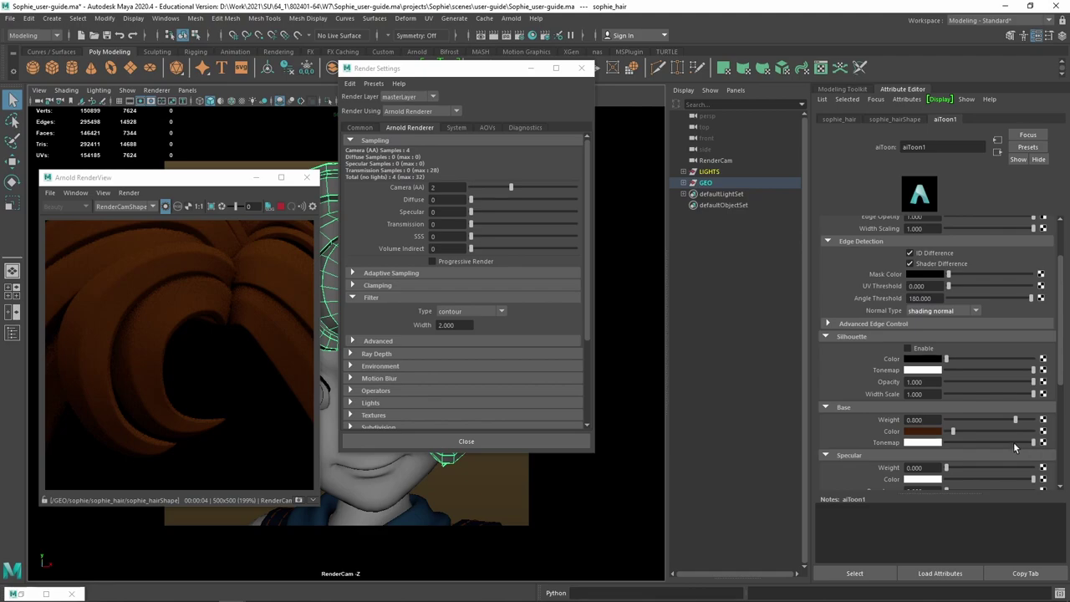
{"action": "scroll", "coordinate": [1013, 442], "scroll_direction": "down", "scroll_amount": 2}
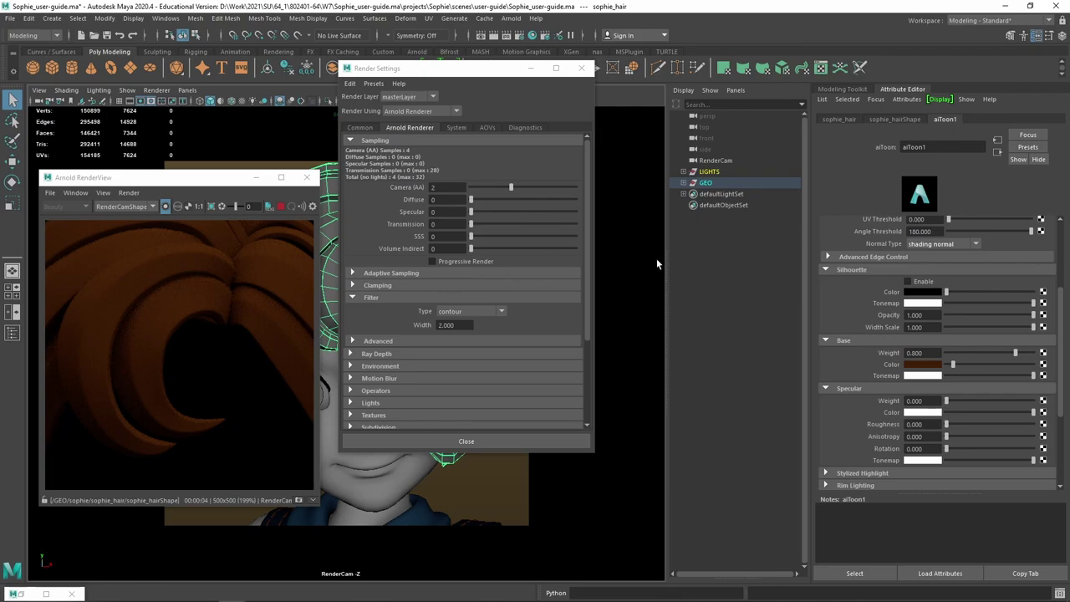
Expand the Ray Depth section of the Arnold Renderer settings.
{"action": "left_click", "coordinate": [365, 287]}
{"action": "left_click", "coordinate": [365, 287]}
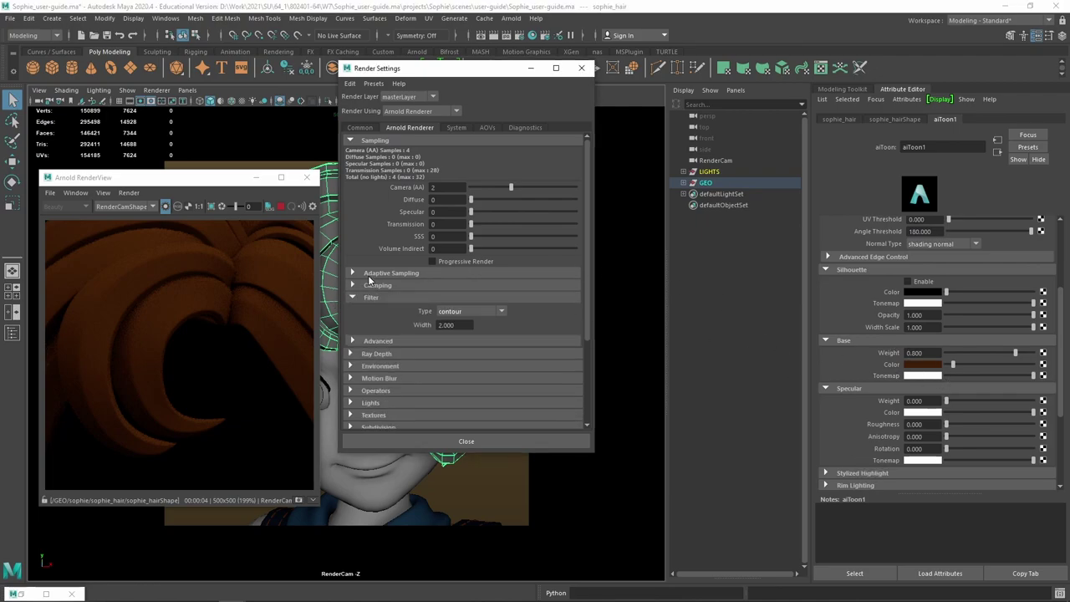
{"action": "left_click", "coordinate": [372, 273]}
{"action": "left_click", "coordinate": [372, 273]}
{"action": "left_click", "coordinate": [377, 341]}
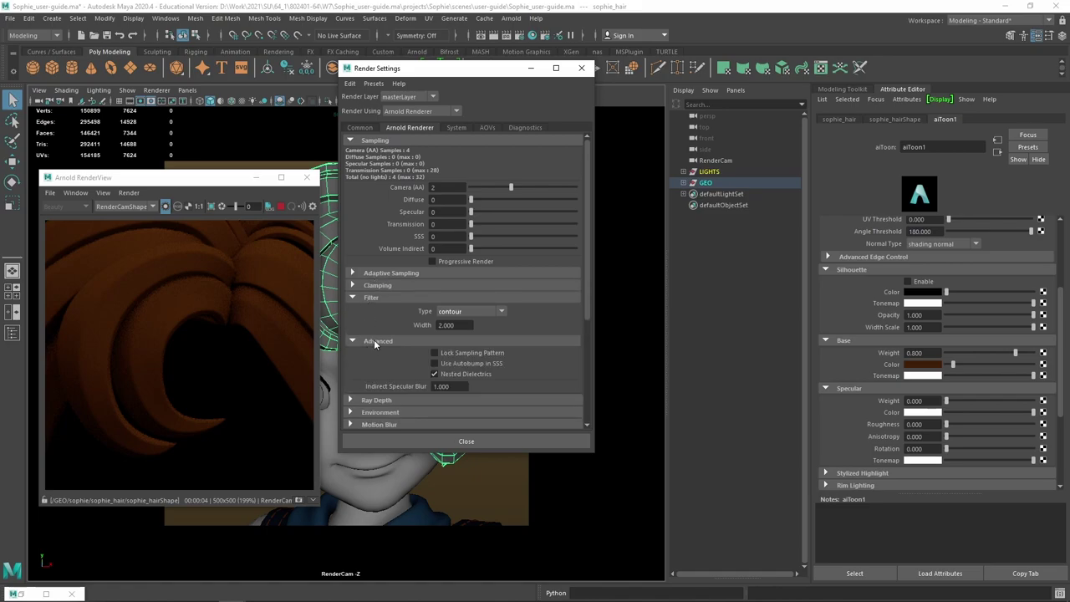
{"action": "left_click", "coordinate": [377, 343]}
{"action": "left_click", "coordinate": [374, 354]}
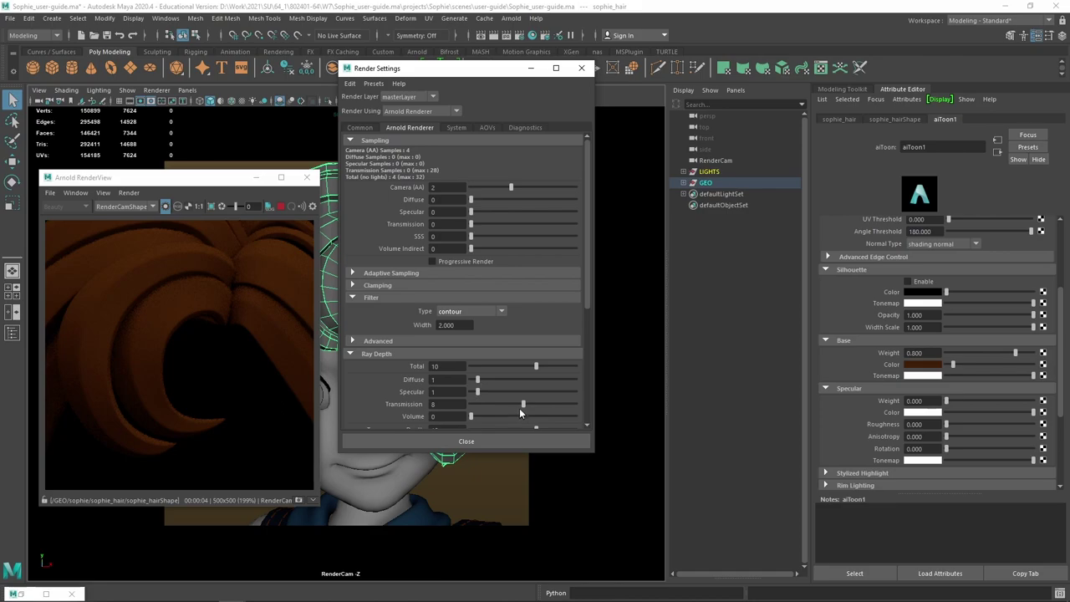
Set Transmission, Specular and Diffuse ray depths to 0 and recentre the hair render.
{"action": "left_click_drag", "start_coordinate": [518, 404], "coordinate": [451, 404]}
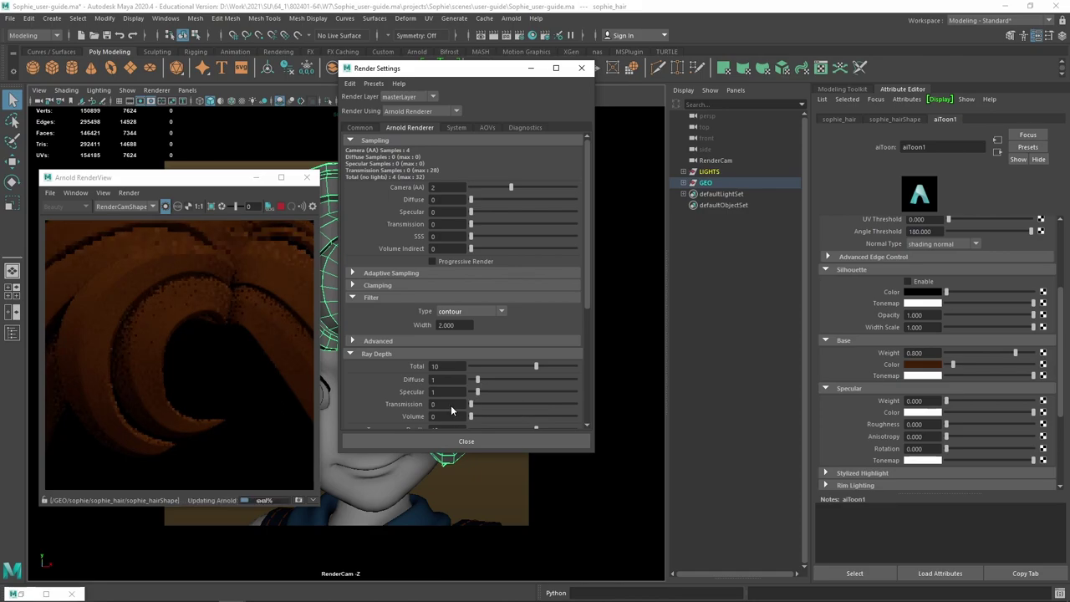
{"action": "mouse_move", "coordinate": [588, 259]}
{"action": "left_mouse_down"}
{"action": "mouse_move", "coordinate": [588, 318]}
{"action": "mouse_move", "coordinate": [467, 334]}
{"action": "left_mouse_up"}
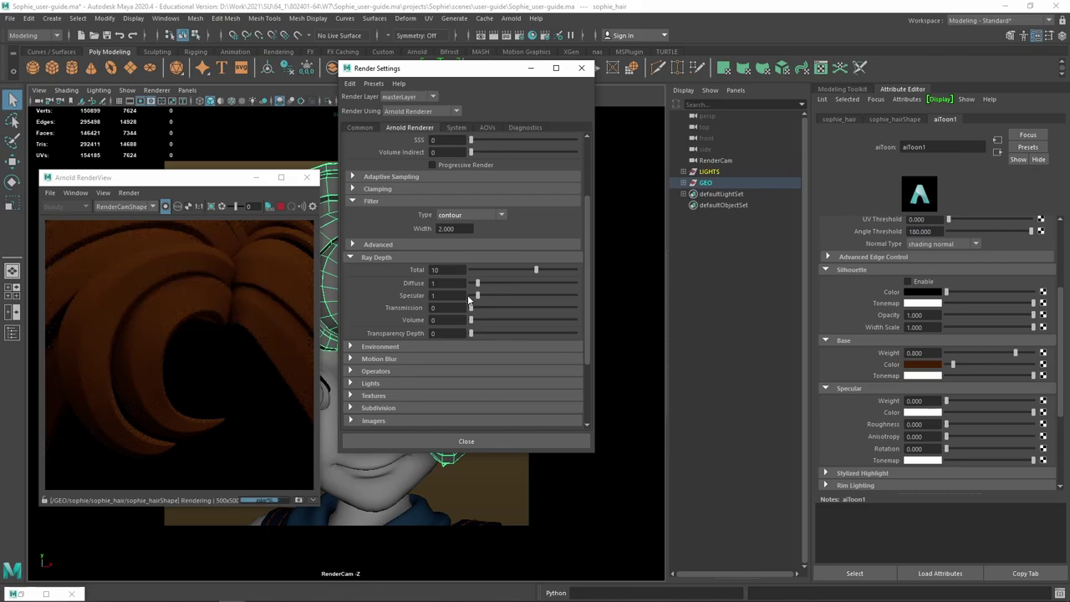
{"action": "left_click_drag", "start_coordinate": [468, 297], "coordinate": [471, 292]}
{"action": "left_click_drag", "start_coordinate": [477, 283], "coordinate": [471, 283]}
{"action": "left_click", "coordinate": [238, 299]}
{"action": "mouse_move", "coordinate": [211, 272]}
{"action": "middle_mouse_down"}
{"action": "mouse_move", "coordinate": [112, 296]}
{"action": "mouse_move", "coordinate": [226, 246]}
{"action": "middle_mouse_up"}
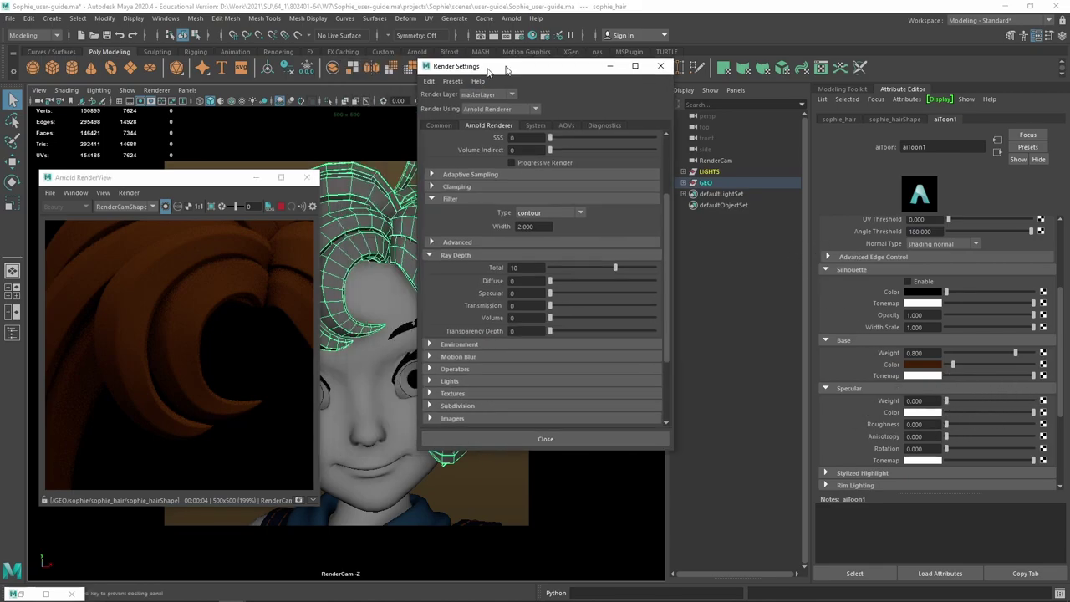
Move Render Settings and RenderView aside, frame the hair, then zoom out.
{"action": "left_click_drag", "start_coordinate": [409, 73], "coordinate": [549, 74]}
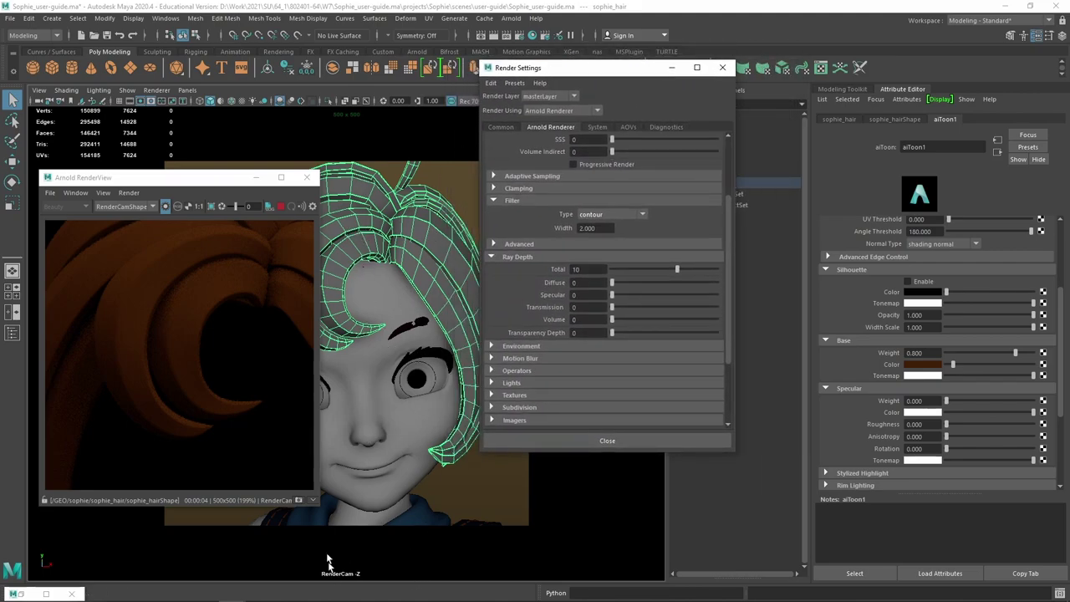
{"action": "left_click", "coordinate": [255, 177]}
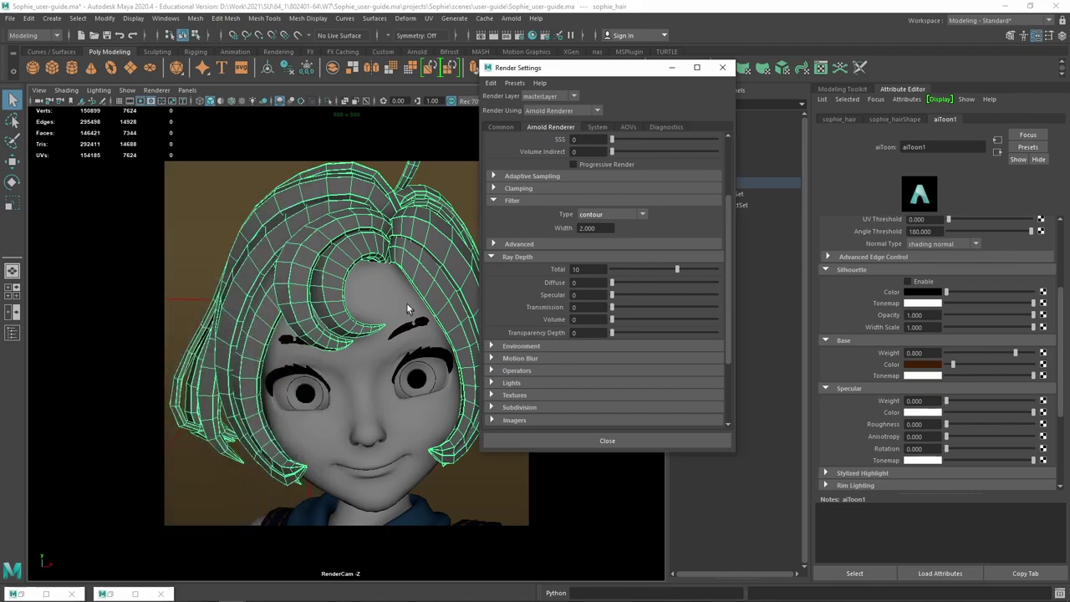
{"action": "key", "text": "f"}
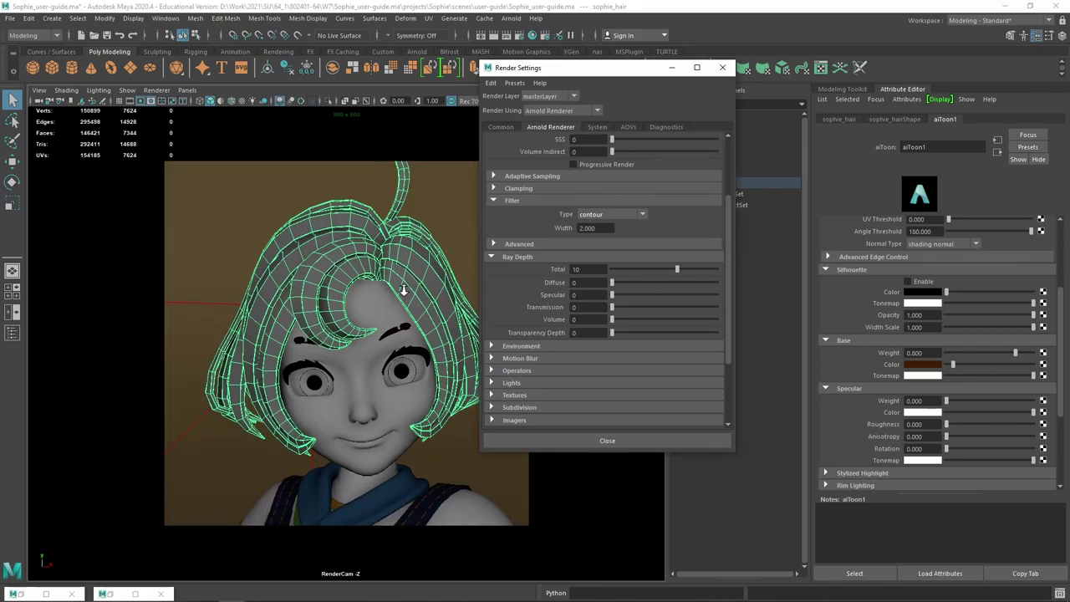
{"action": "left_click", "coordinate": [111, 593]}
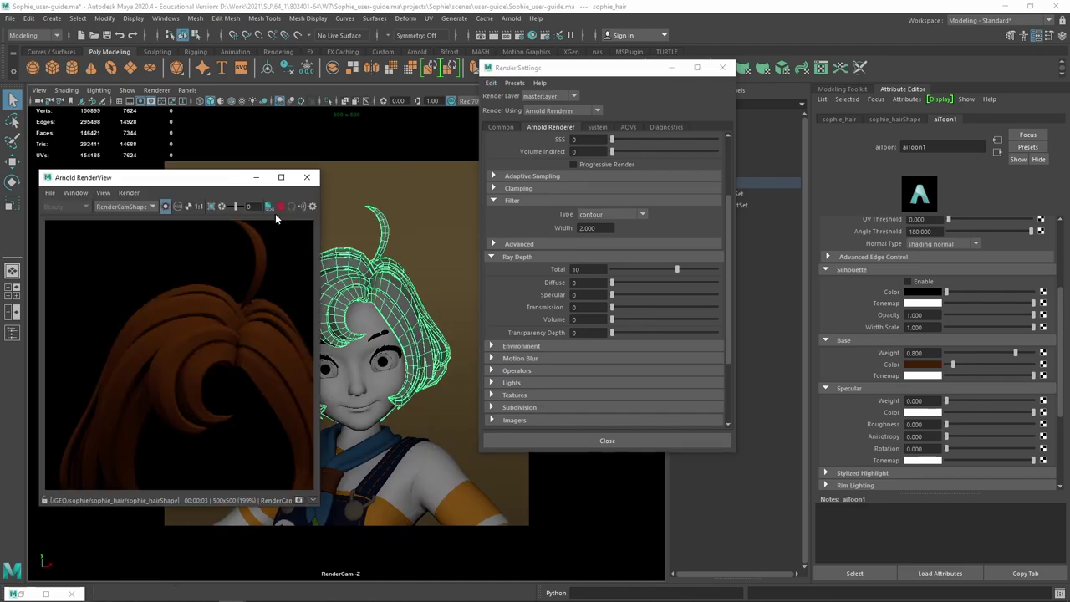
{"action": "left_click", "coordinate": [276, 178]}
{"action": "scroll", "coordinate": [390, 247], "scroll_direction": "down", "scroll_amount": 2}
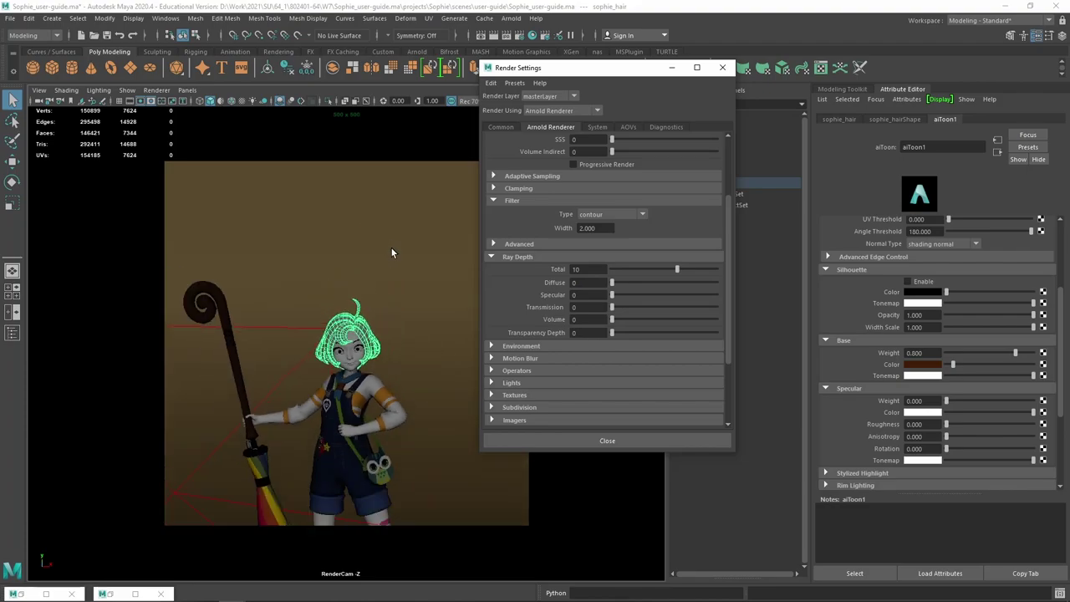
{"action": "scroll", "coordinate": [392, 303], "scroll_direction": "down", "scroll_amount": 2}
{"action": "scroll", "coordinate": [393, 267], "scroll_direction": "down", "scroll_amount": 3}
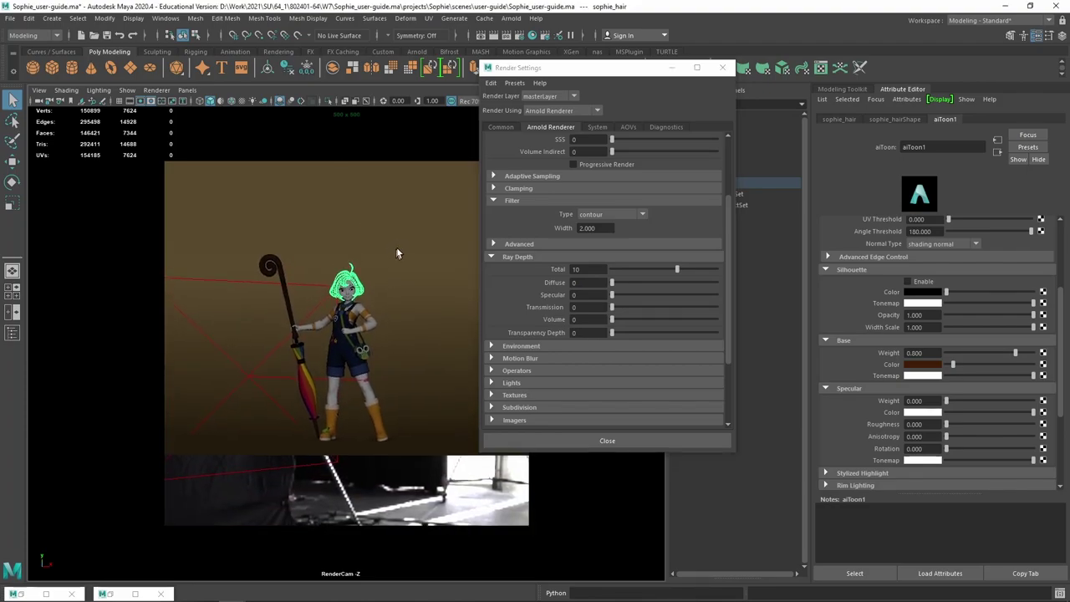
Marquee-select around Sophie minus the backdrop, zoom to her head and bring up its marking menu.
{"action": "left_click_drag", "start_coordinate": [429, 199], "coordinate": [248, 449]}
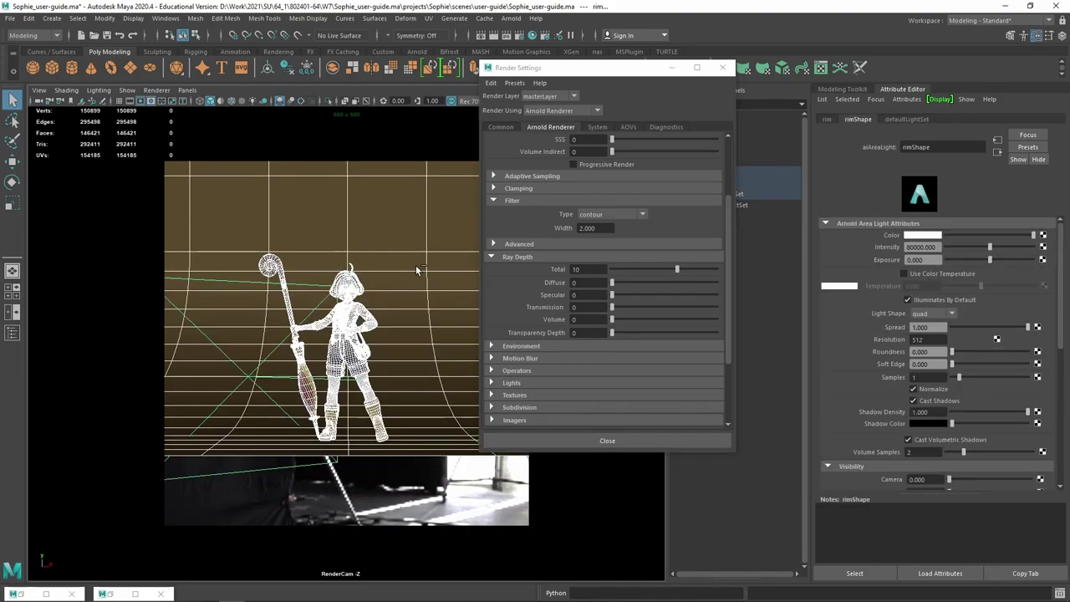
{"action": "left_click", "coordinate": [397, 289], "text": "ctrl"}
{"action": "scroll", "coordinate": [347, 322], "scroll_direction": "up", "scroll_amount": 3}
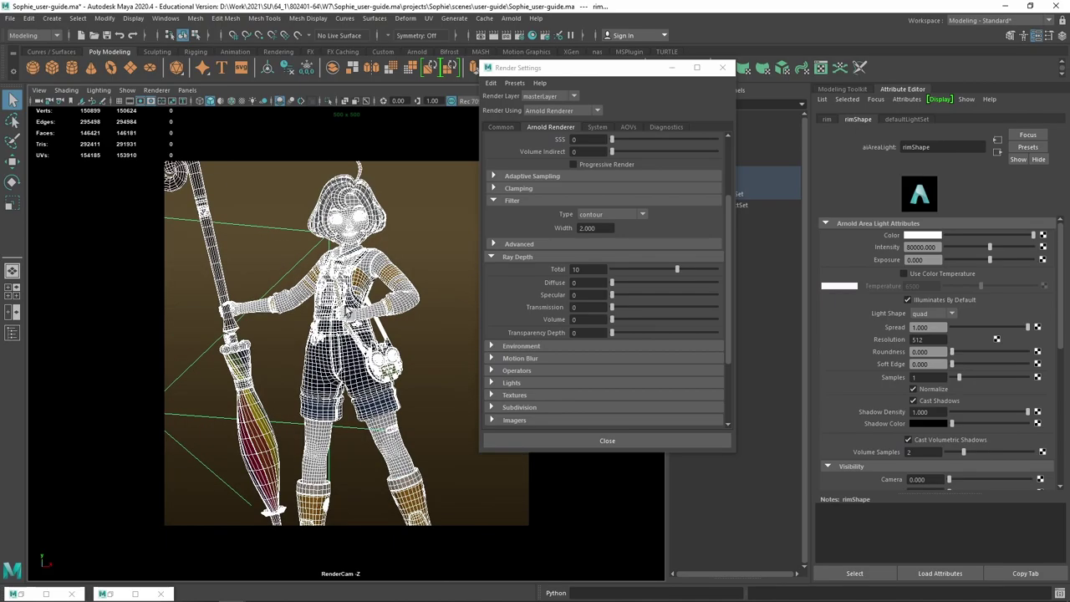
{"action": "scroll", "coordinate": [368, 213], "scroll_direction": "up", "scroll_amount": 2}
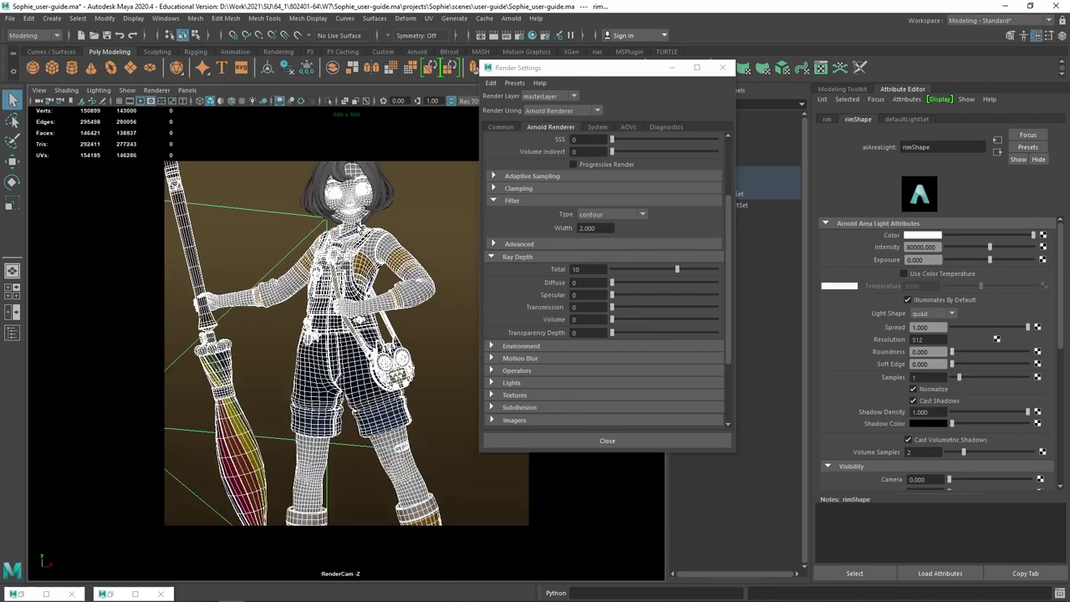
{"action": "scroll", "coordinate": [360, 205], "scroll_direction": "up", "scroll_amount": 2}
{"action": "scroll", "coordinate": [351, 196], "scroll_direction": "down", "scroll_amount": 1}
{"action": "middle_click_drag", "start_coordinate": [345, 191], "coordinate": [358, 275], "text": "alt"}
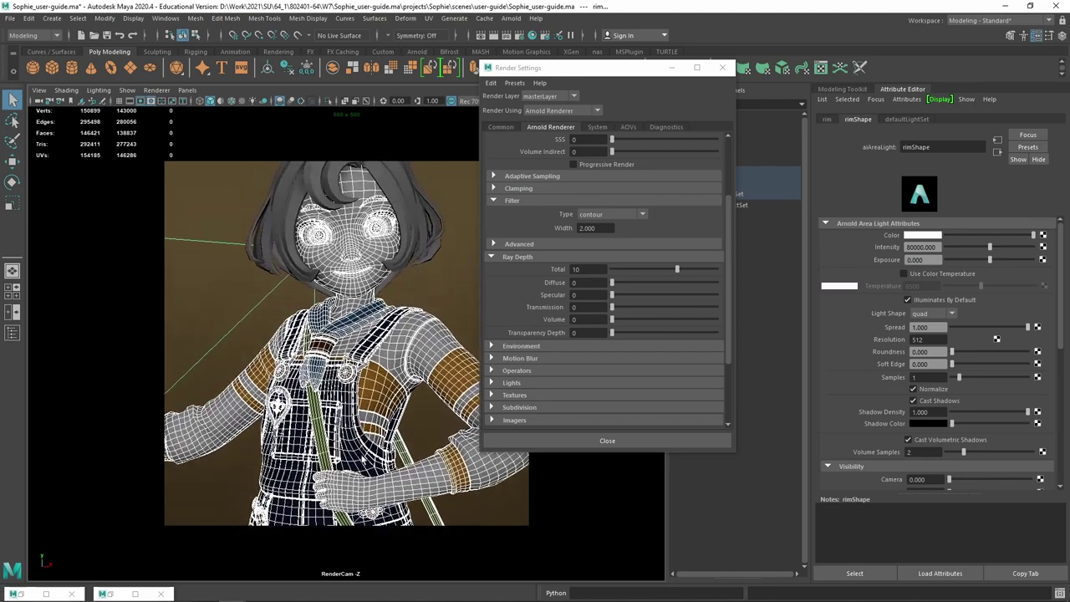
{"action": "right_click_drag", "start_coordinate": [358, 244], "coordinate": [389, 552]}
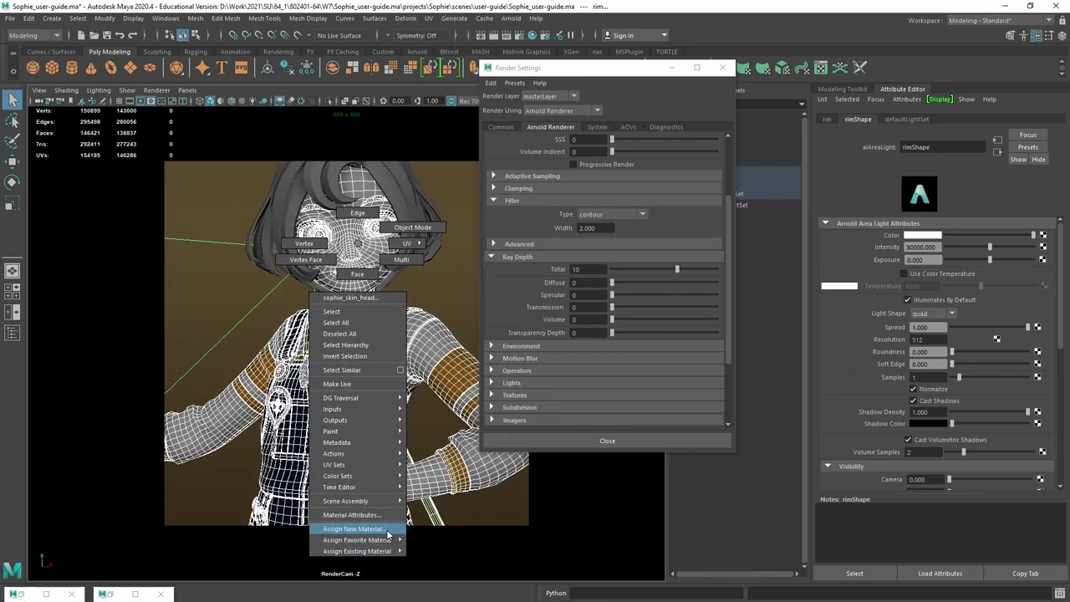
Assign new Arnold aiToon shaders to the head skin and to the floor.
{"action": "left_click", "coordinate": [391, 528]}
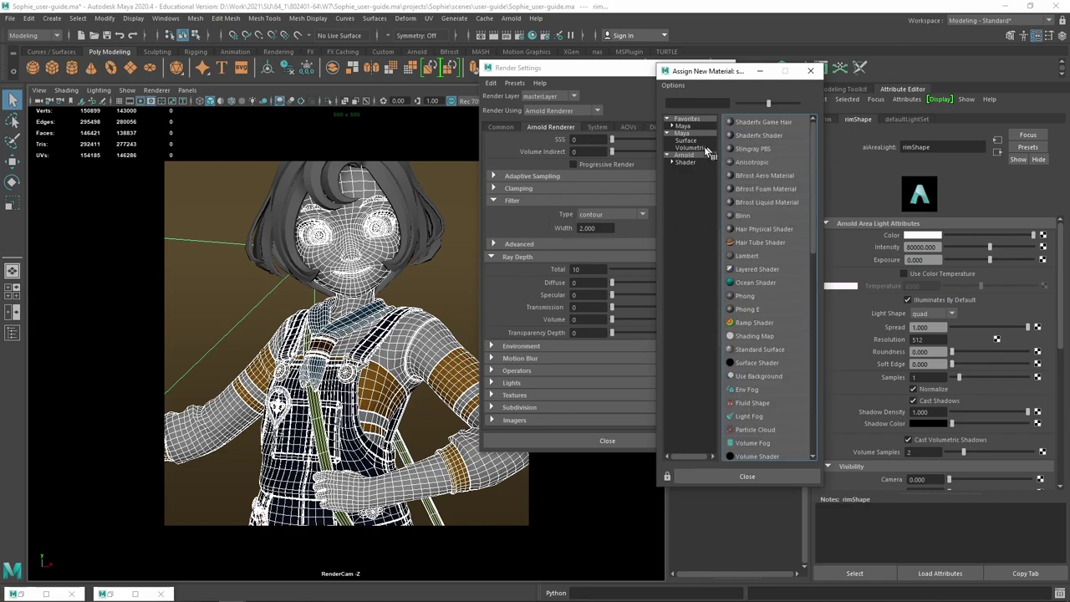
{"action": "left_click", "coordinate": [686, 162]}
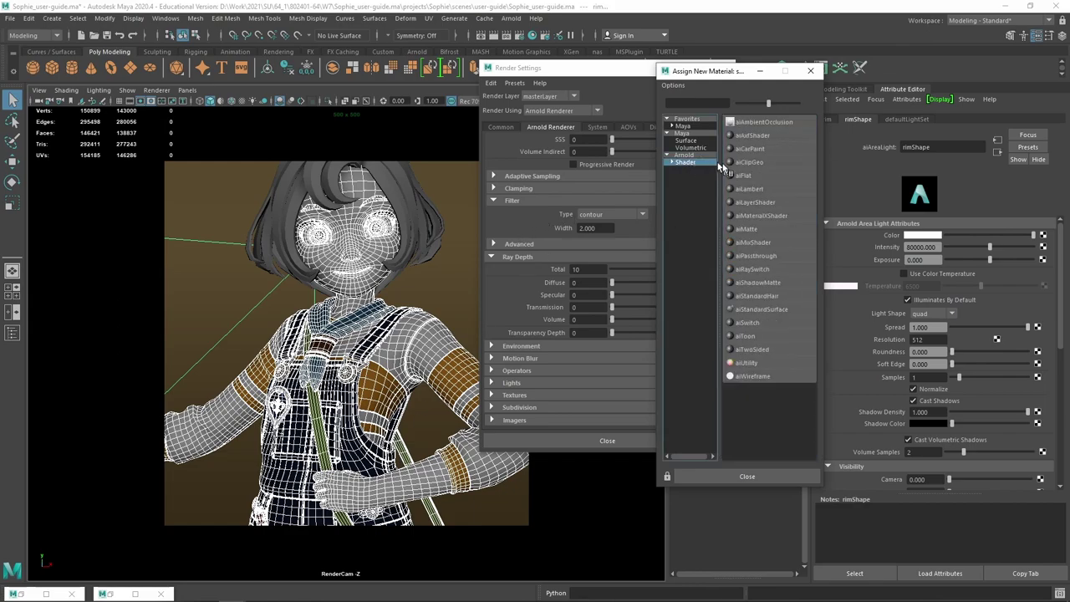
{"action": "left_click", "coordinate": [764, 334]}
{"action": "left_click", "coordinate": [444, 286]}
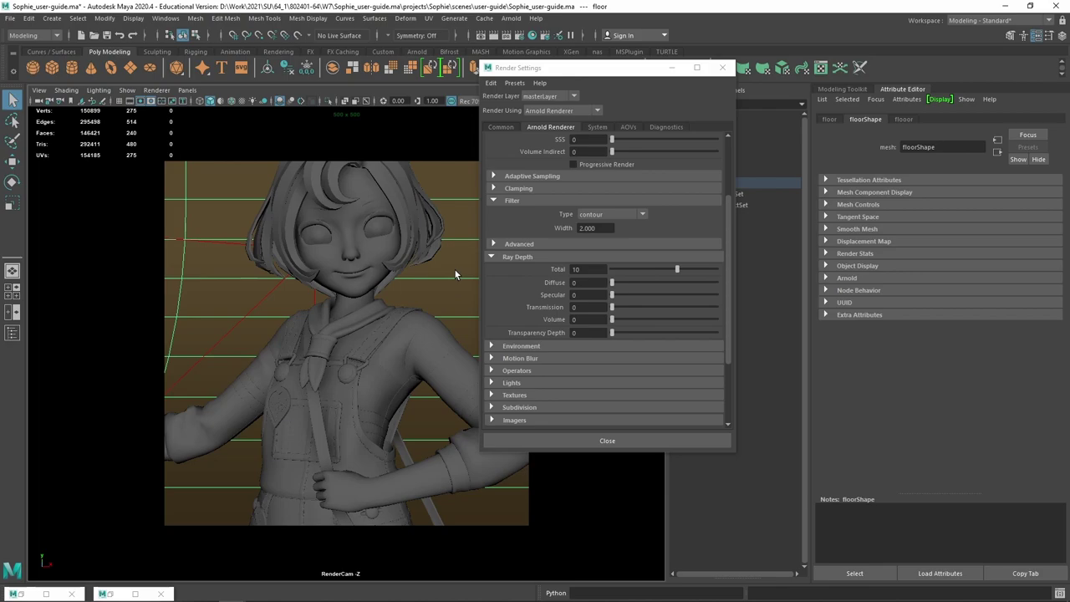
{"action": "right_click", "coordinate": [455, 270]}
{"action": "mouse_move", "coordinate": [455, 578]}
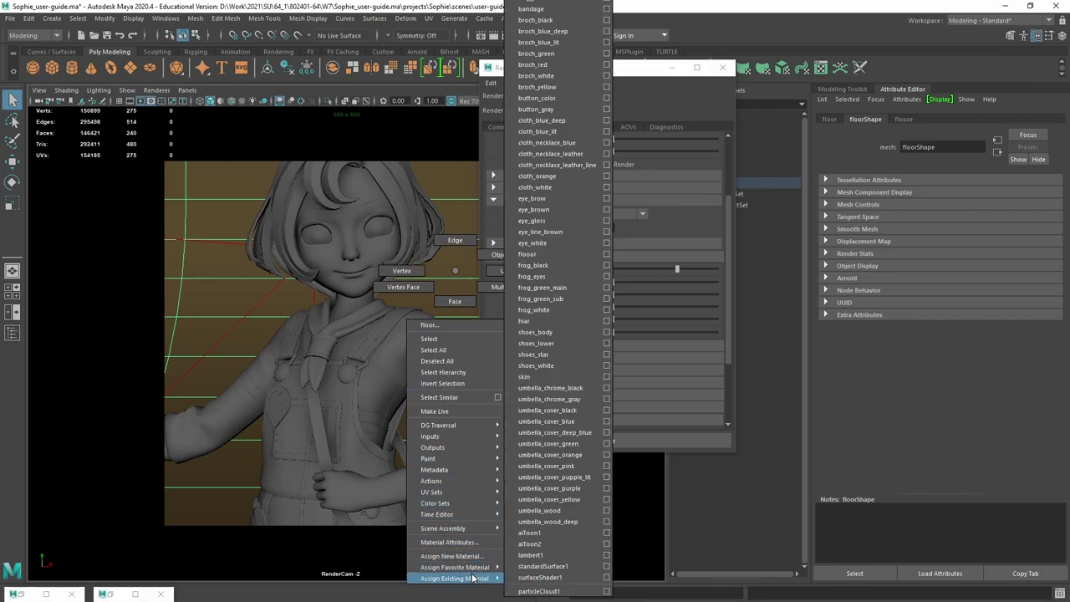
{"action": "left_click", "coordinate": [455, 556]}
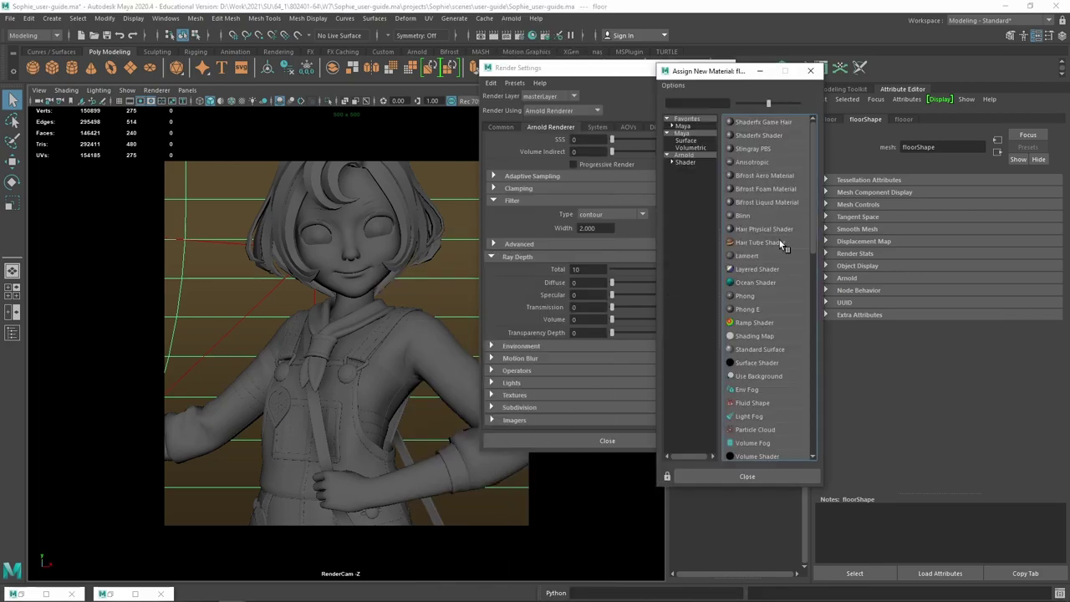
{"action": "left_click", "coordinate": [698, 161]}
{"action": "left_click", "coordinate": [753, 334]}
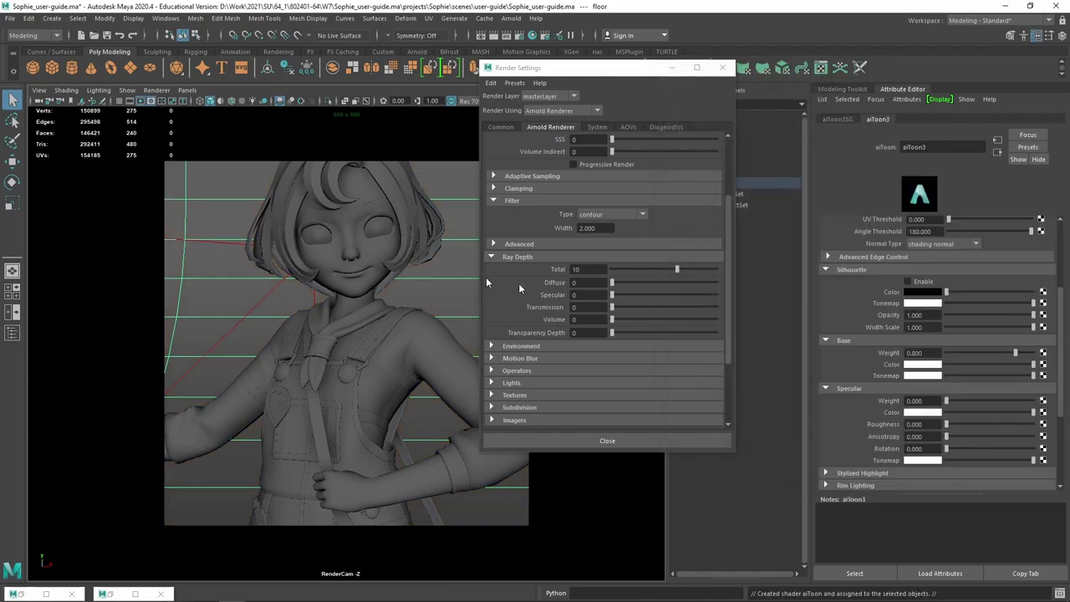
Reframe the view on the face and start a new Arnold render.
{"action": "scroll", "coordinate": [335, 347], "scroll_direction": "up", "scroll_amount": 5}
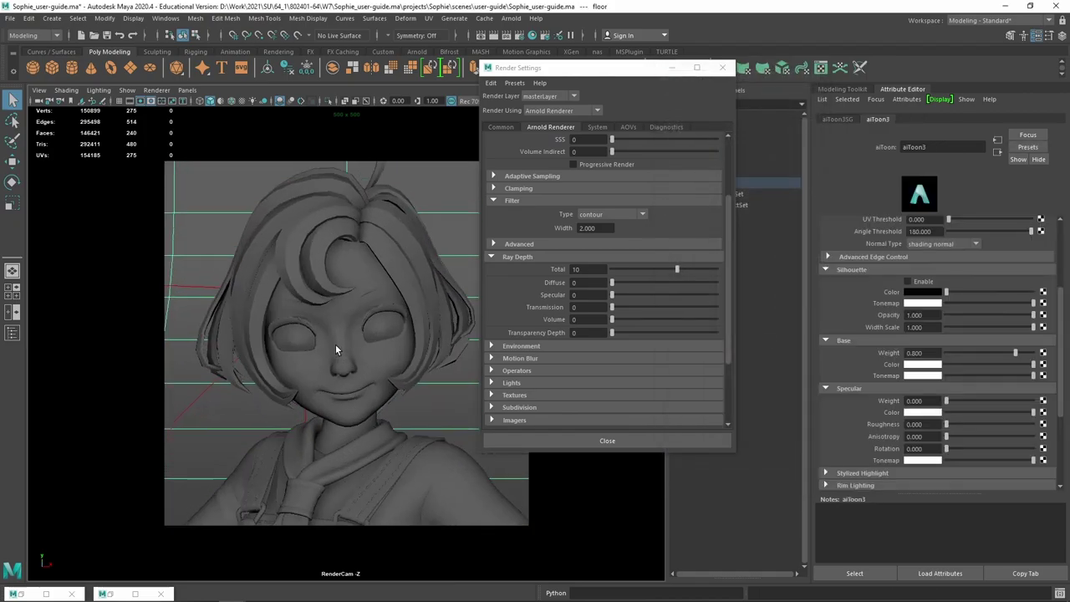
{"action": "middle_click_drag", "start_coordinate": [323, 320], "coordinate": [354, 442], "text": "alt"}
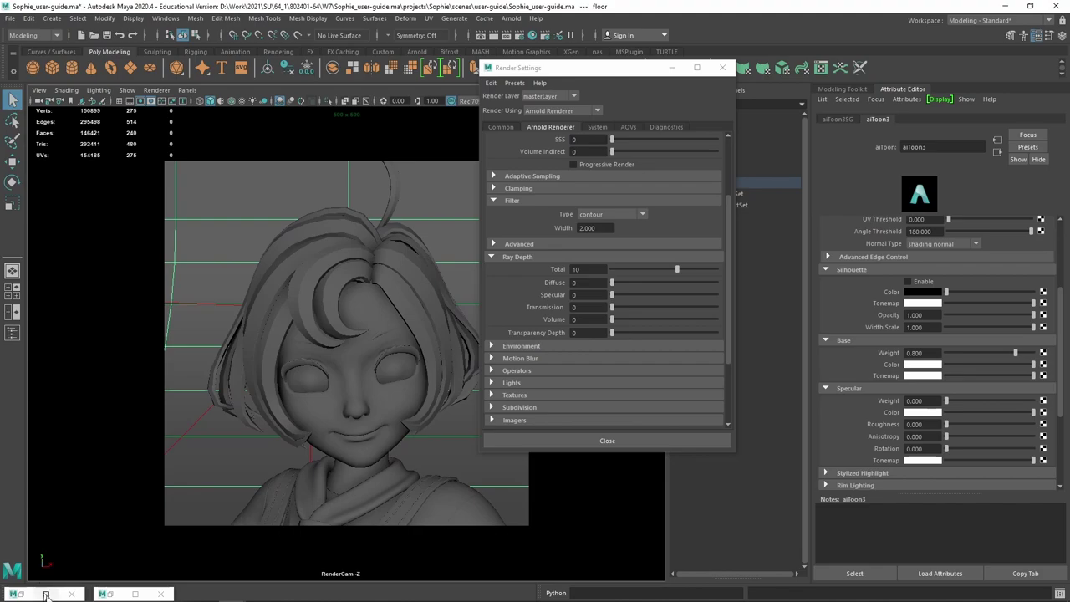
{"action": "left_click", "coordinate": [111, 593]}
{"action": "left_click", "coordinate": [269, 207]}
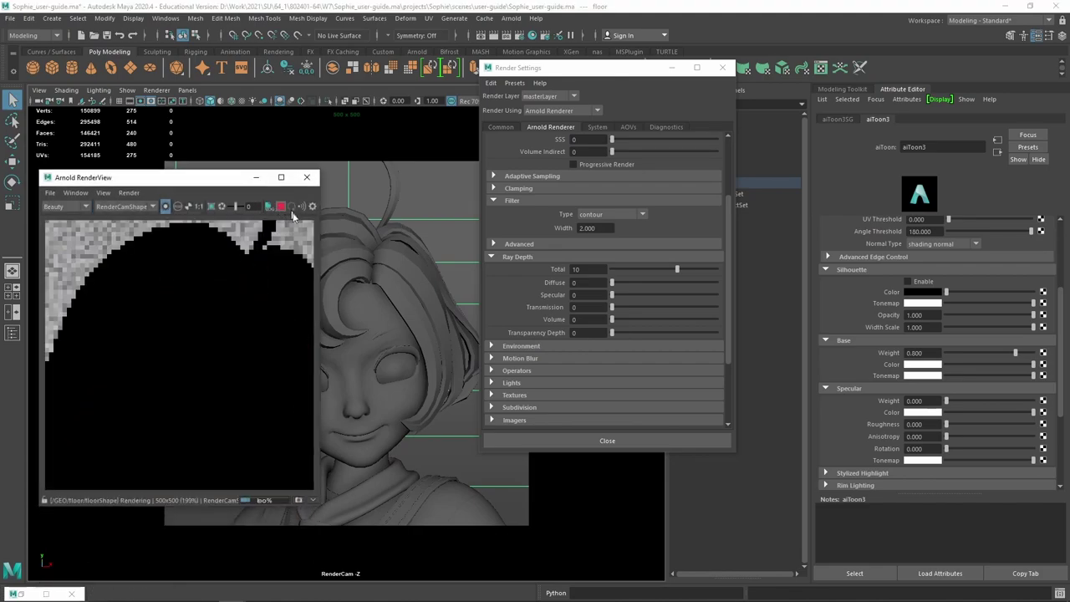
Set Diffuse and Specular ray depth to 1, widen the RenderView and re-render only the hair.
{"action": "left_click", "coordinate": [608, 321]}
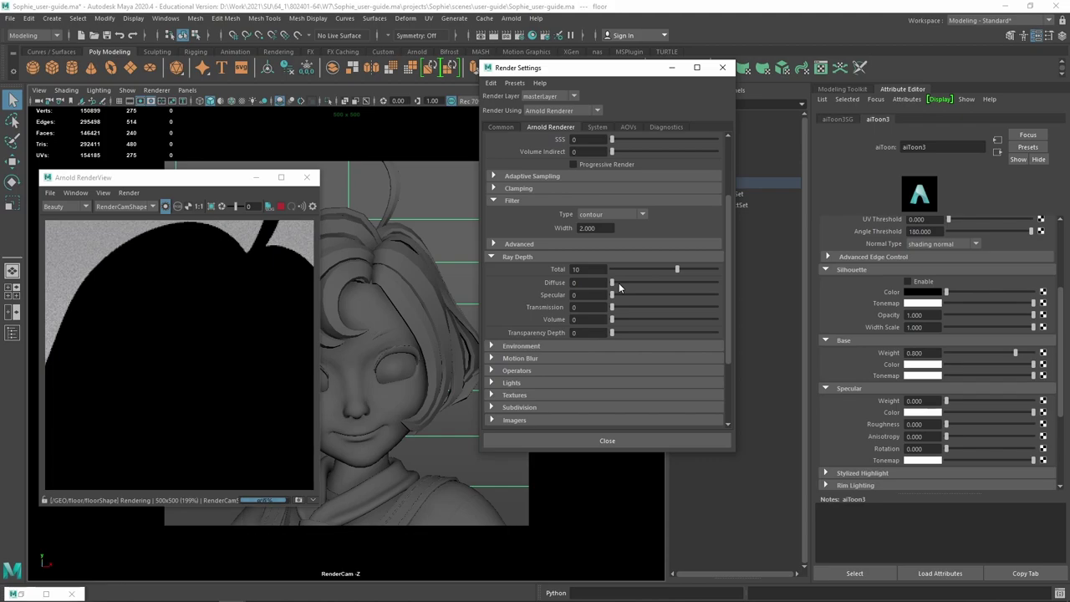
{"action": "left_click", "coordinate": [619, 283]}
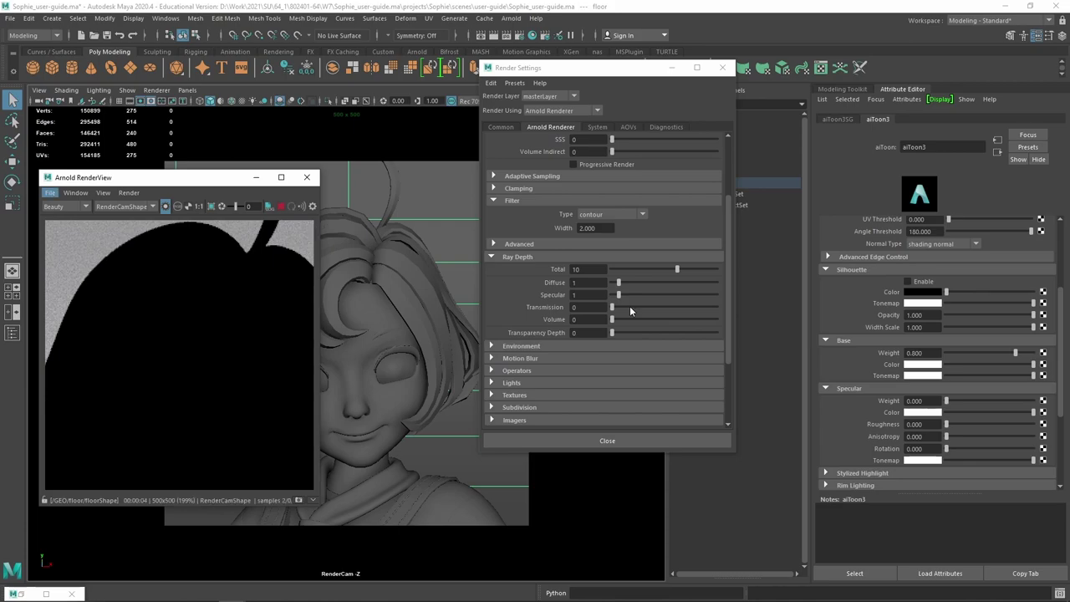
{"action": "scroll", "coordinate": [630, 309], "scroll_direction": "up", "scroll_amount": 2}
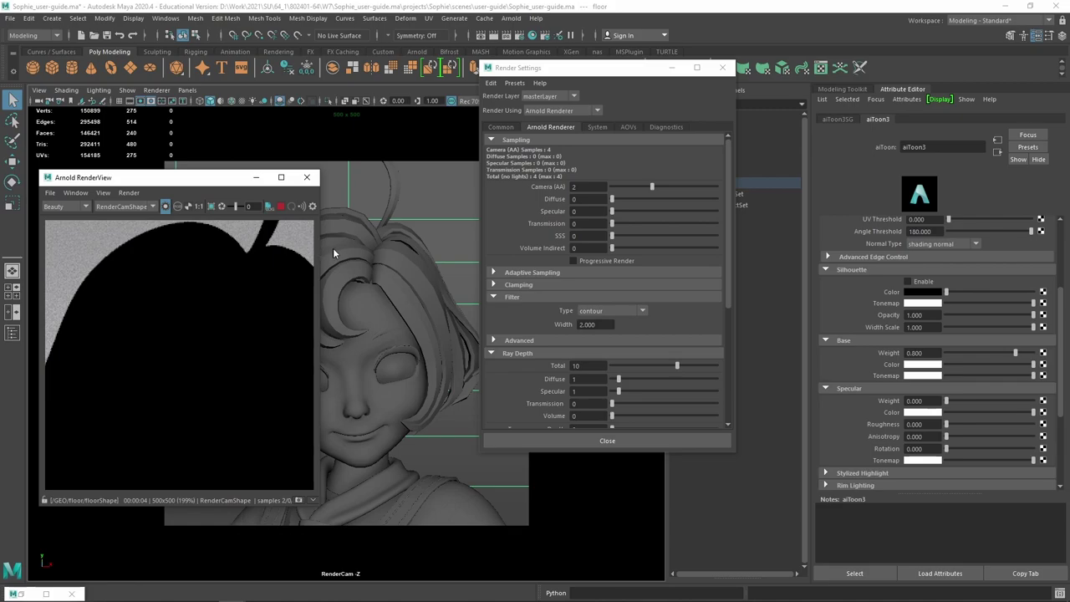
{"action": "left_click_drag", "start_coordinate": [321, 254], "coordinate": [345, 253]}
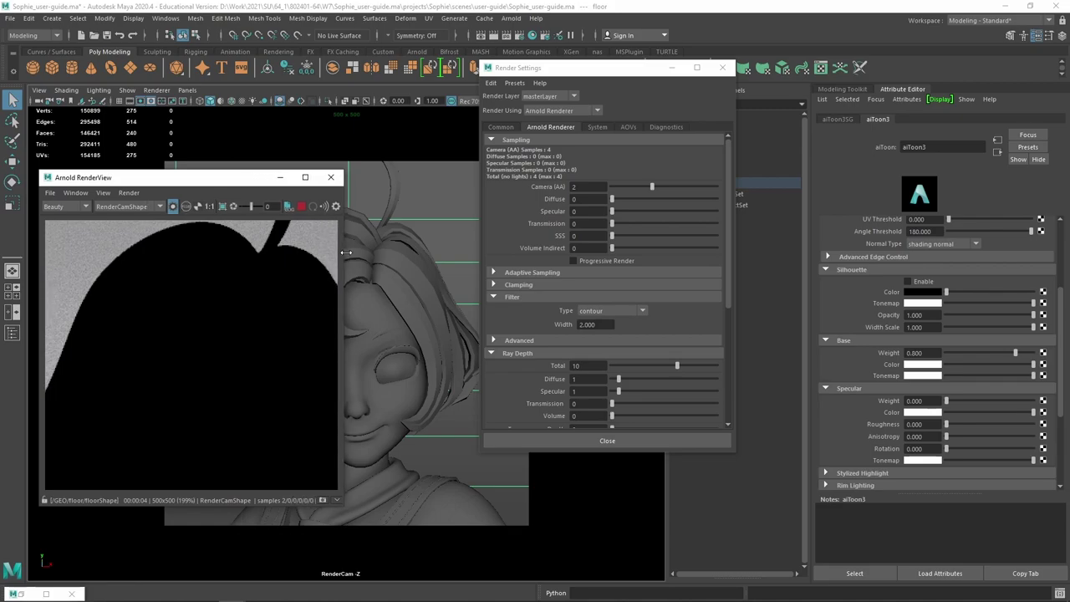
{"action": "scroll", "coordinate": [235, 303], "scroll_direction": "down", "scroll_amount": 2}
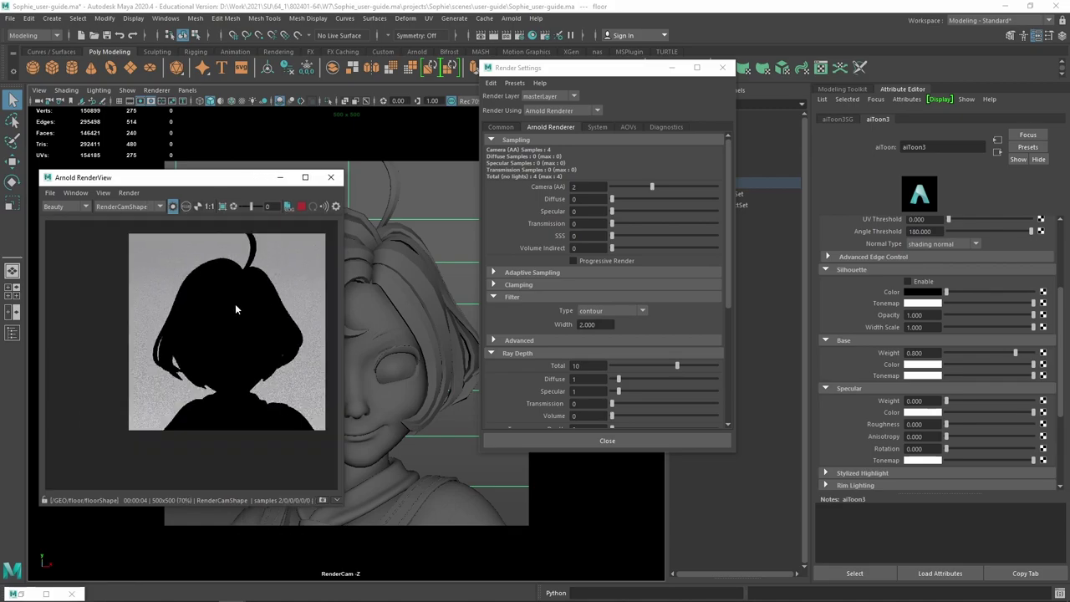
{"action": "scroll", "coordinate": [235, 304], "scroll_direction": "up", "scroll_amount": 1}
{"action": "left_click", "coordinate": [387, 261]}
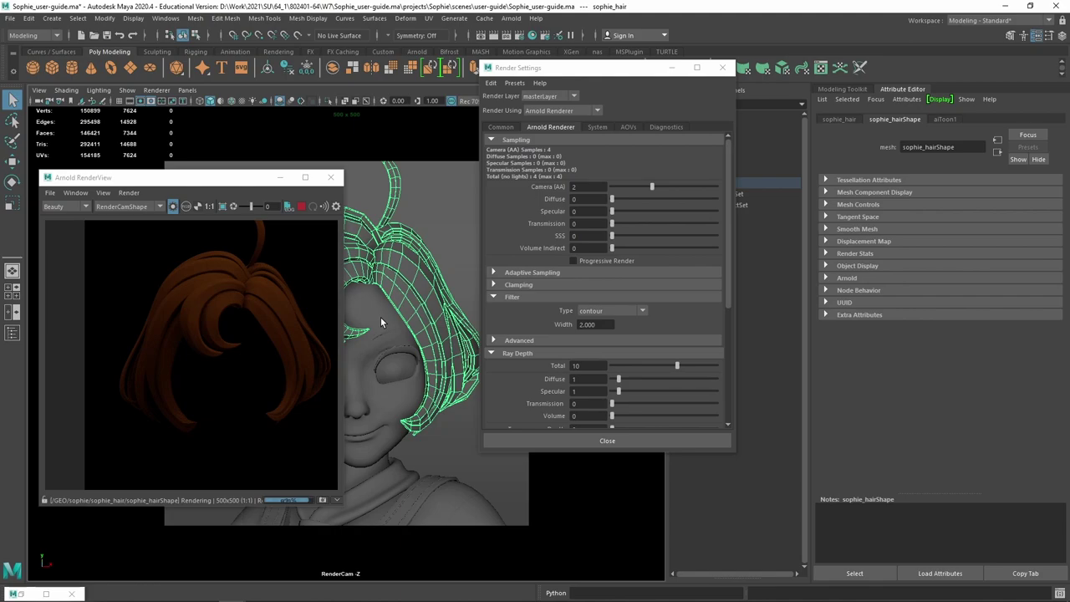
Darken aiToon1's Base Tonemap to a grey.
{"action": "left_click", "coordinate": [945, 119]}
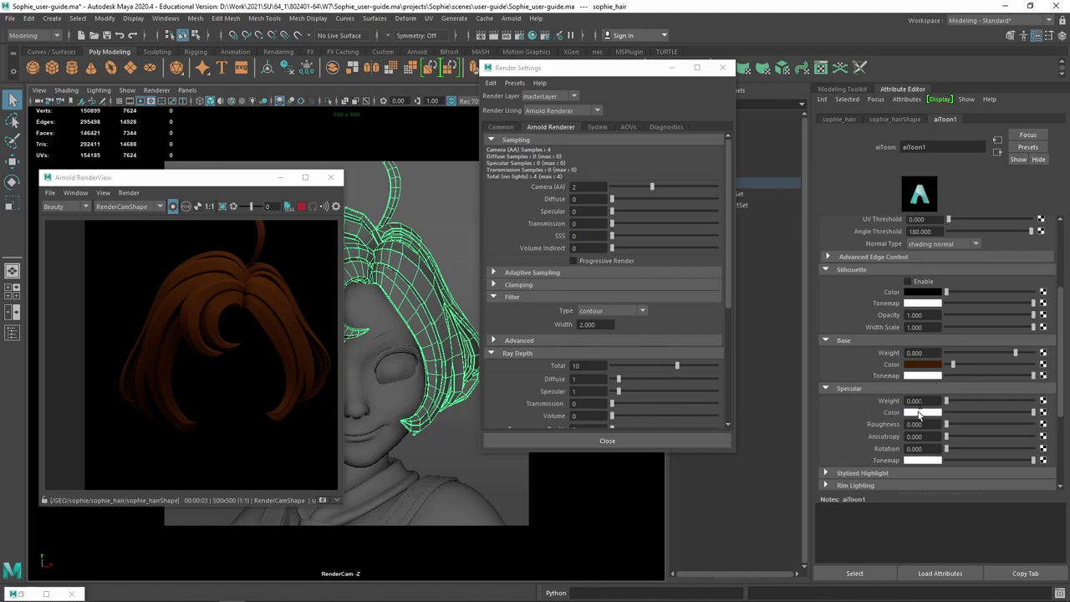
{"action": "left_click_drag", "start_coordinate": [1005, 375], "coordinate": [983, 380]}
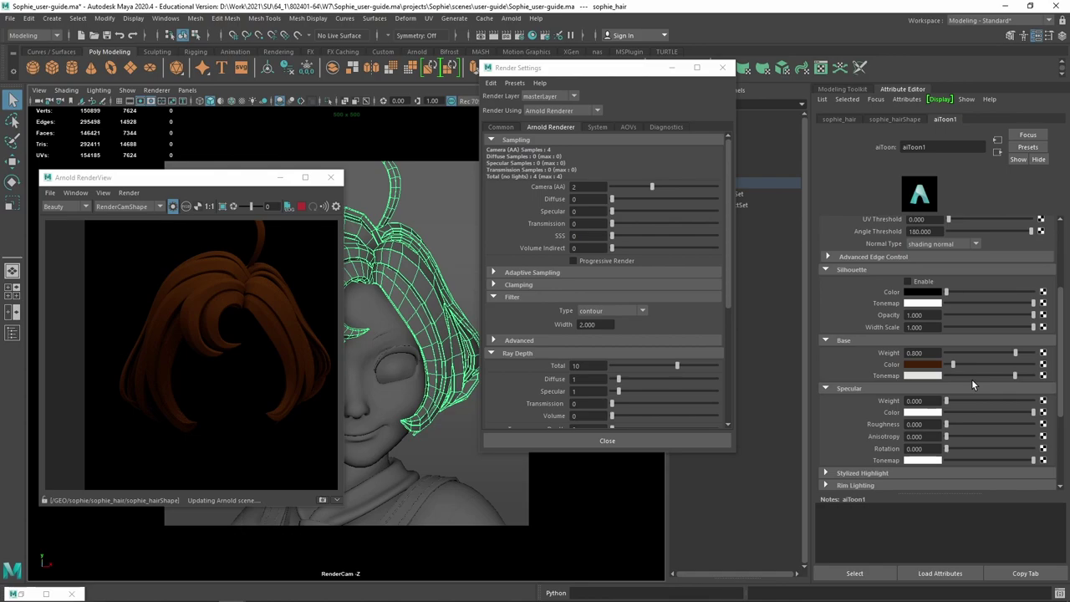
{"action": "left_click", "coordinate": [974, 377]}
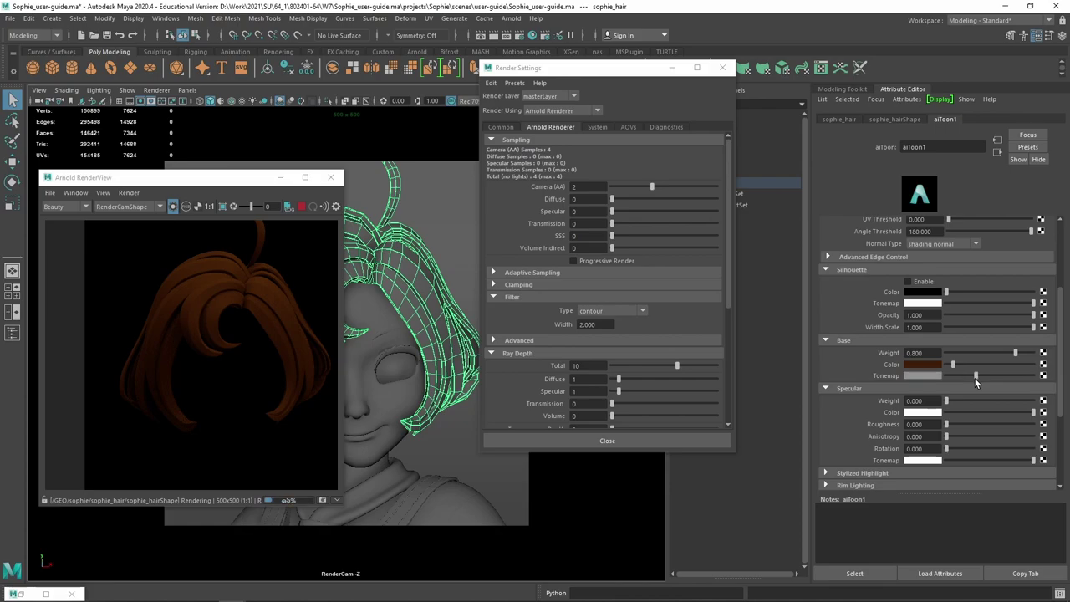
Drop Camera (AA) samples from 2 to 0 and move RenderView and Render Settings aside.
{"action": "left_click", "coordinate": [628, 188]}
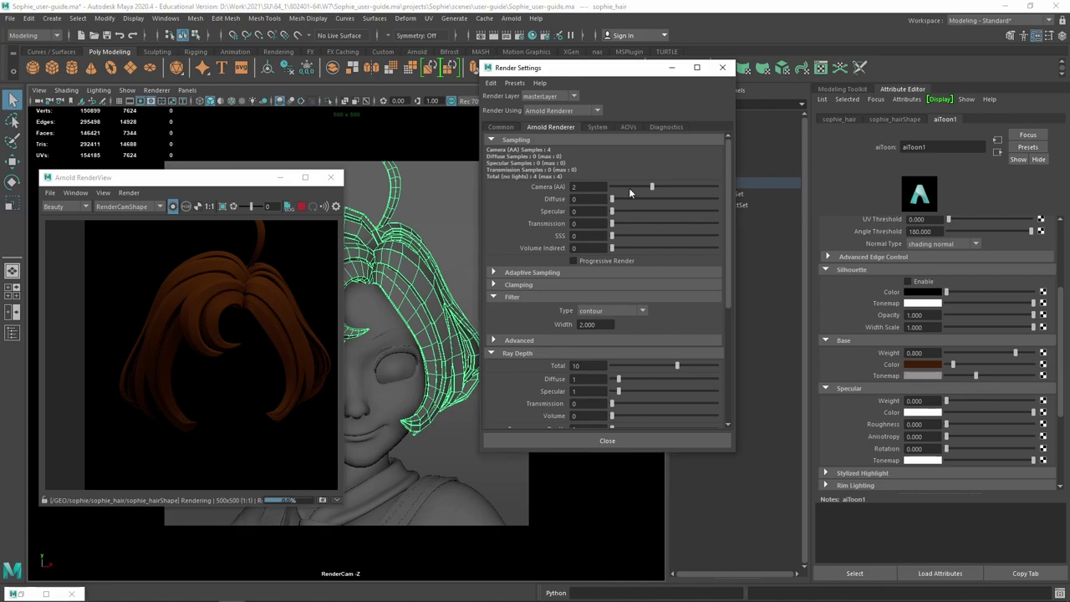
{"action": "left_click", "coordinate": [628, 187]}
{"action": "scroll", "coordinate": [276, 292], "scroll_direction": "up", "scroll_amount": 3}
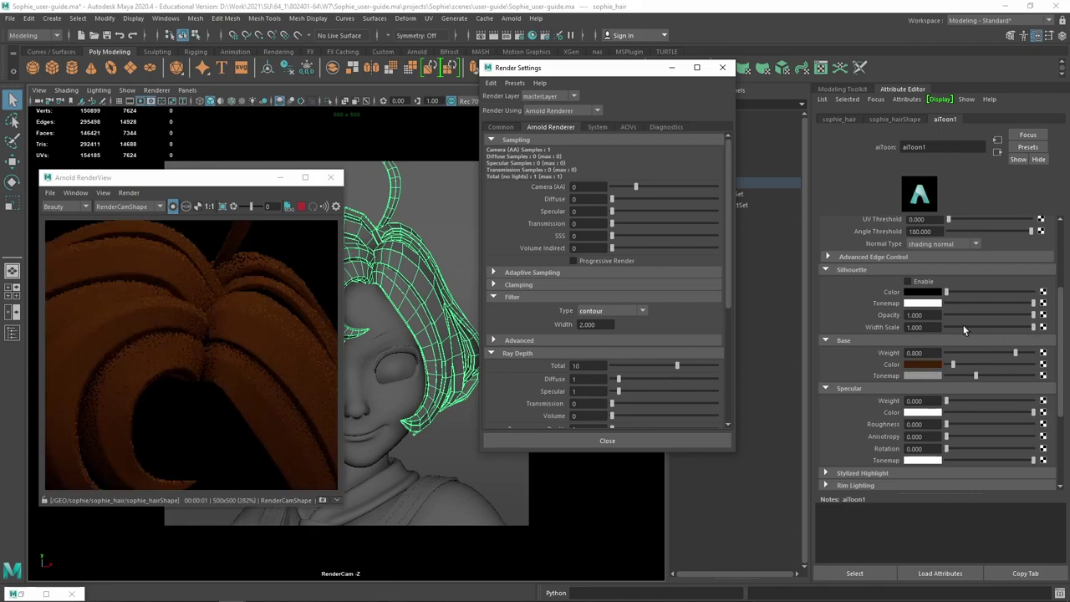
{"action": "mouse_move", "coordinate": [251, 177]}
{"action": "left_mouse_down"}
{"action": "mouse_move", "coordinate": [372, 153]}
{"action": "mouse_move", "coordinate": [303, 180]}
{"action": "left_mouse_up"}
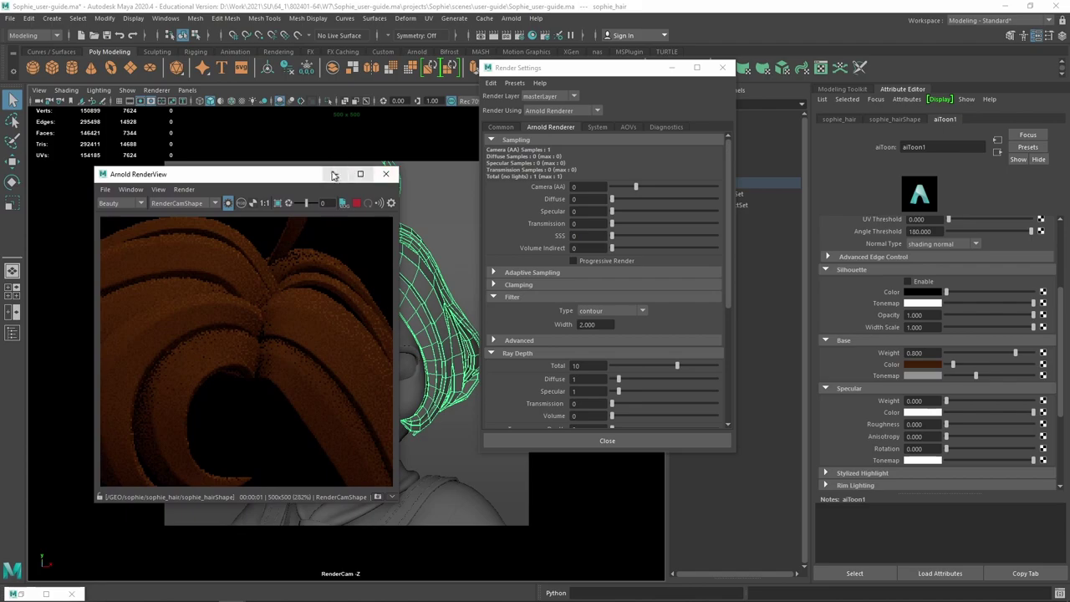
{"action": "left_click", "coordinate": [331, 173]}
{"action": "left_click_drag", "start_coordinate": [633, 66], "coordinate": [460, 96]}
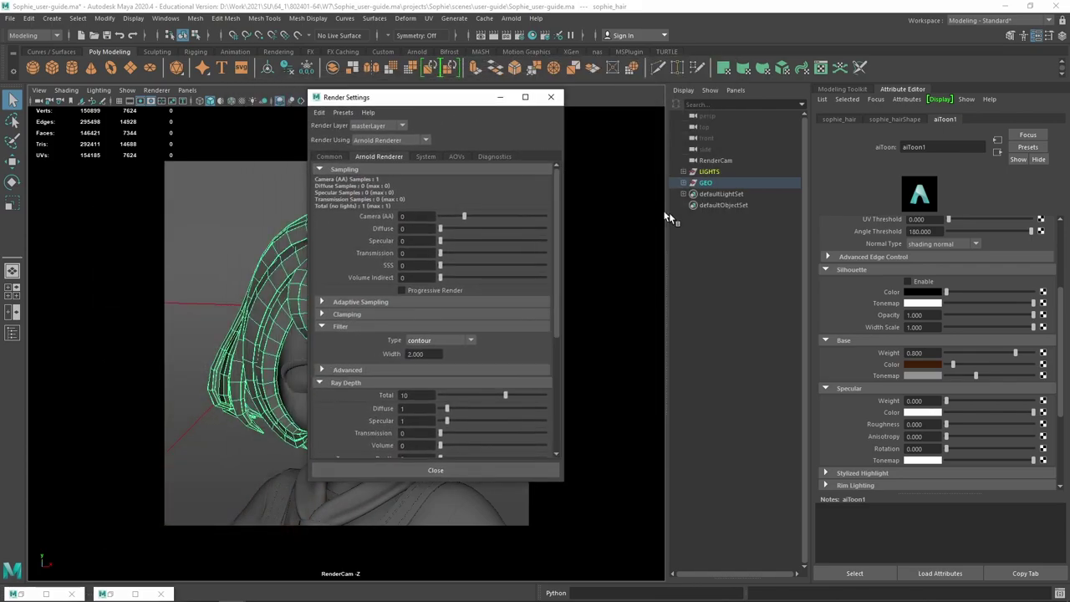
{"action": "left_click", "coordinate": [683, 172]}
Turn off Illuminates By Default on aiSkyDomeLight1, topLight and rim.
{"action": "left_click", "coordinate": [724, 182]}
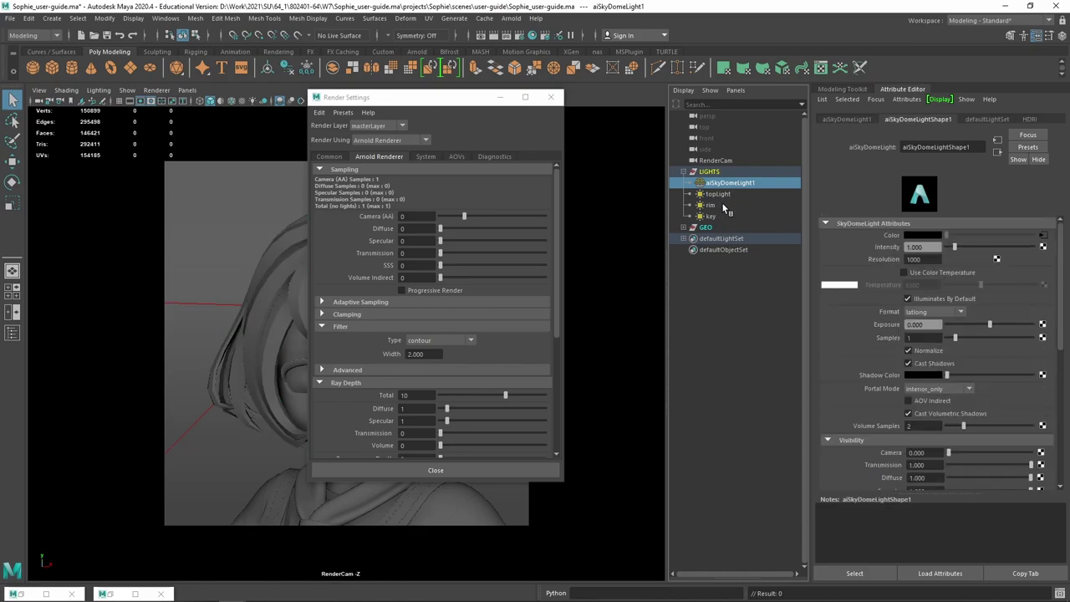
{"action": "left_click", "coordinate": [723, 206], "text": "shift"}
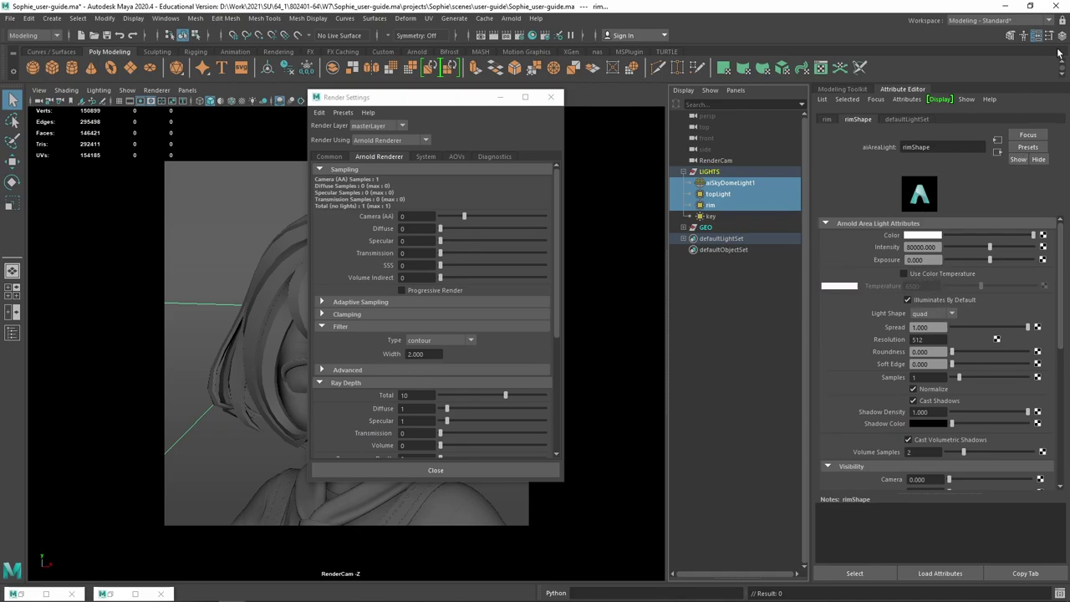
{"action": "left_click", "coordinate": [717, 185]}
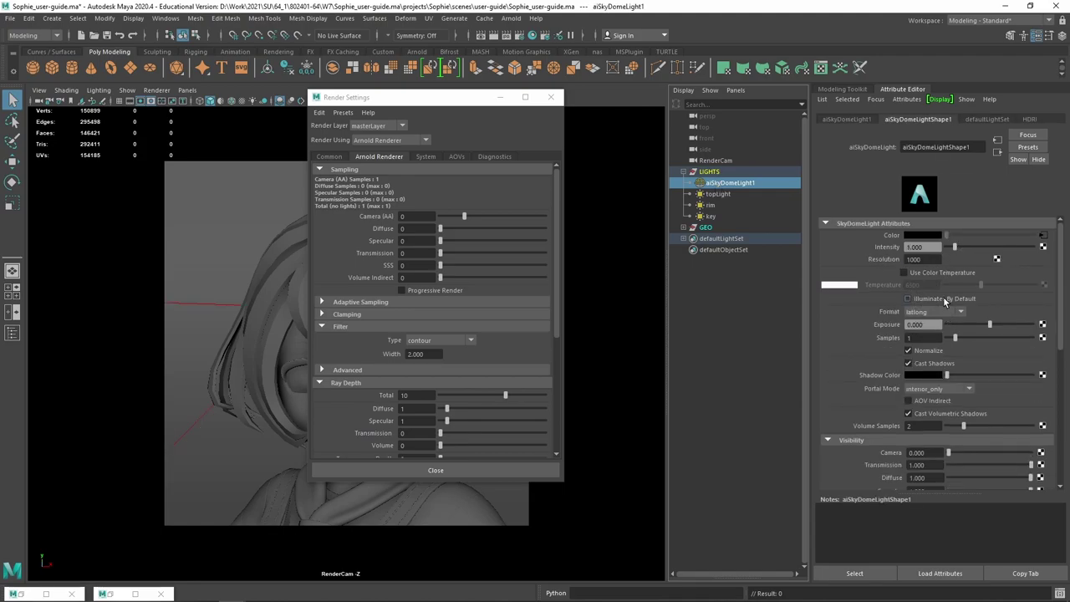
{"action": "left_click", "coordinate": [944, 299]}
{"action": "left_click", "coordinate": [733, 194]}
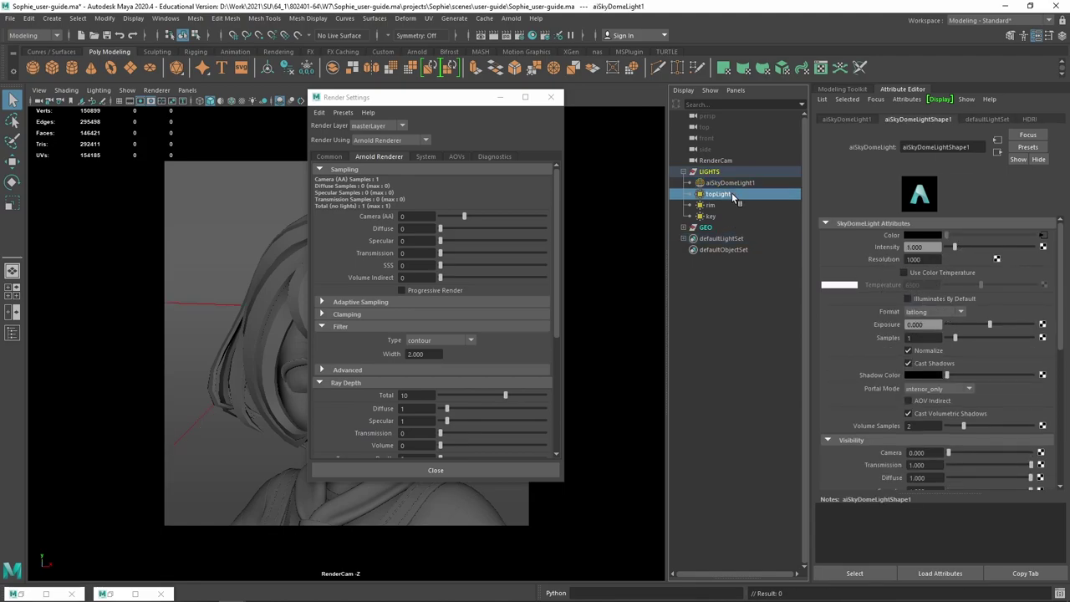
{"action": "left_click", "coordinate": [934, 306]}
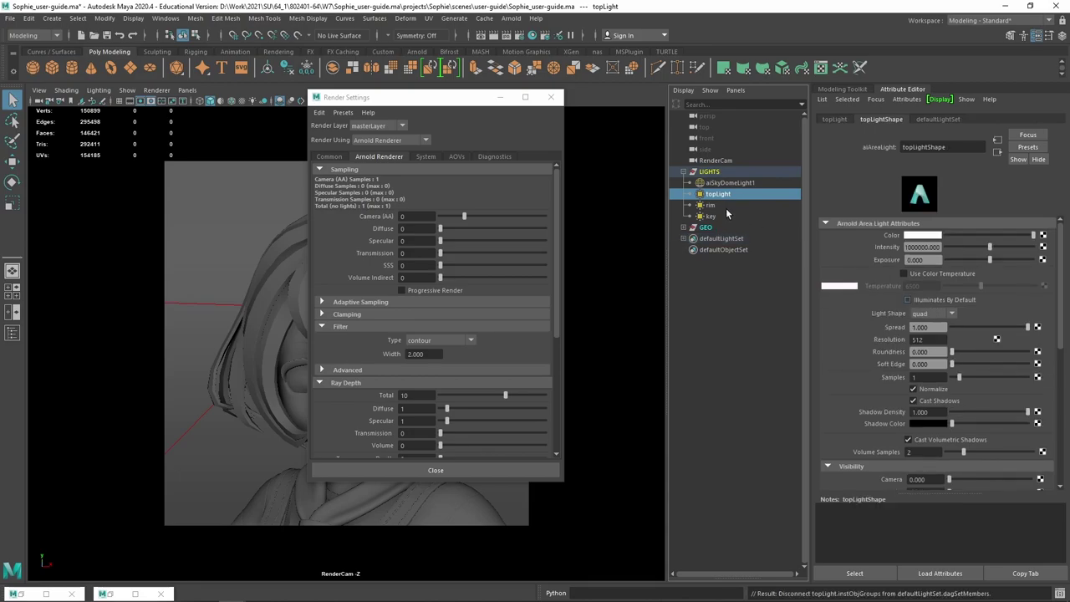
{"action": "left_click", "coordinate": [726, 206]}
{"action": "left_click", "coordinate": [937, 298]}
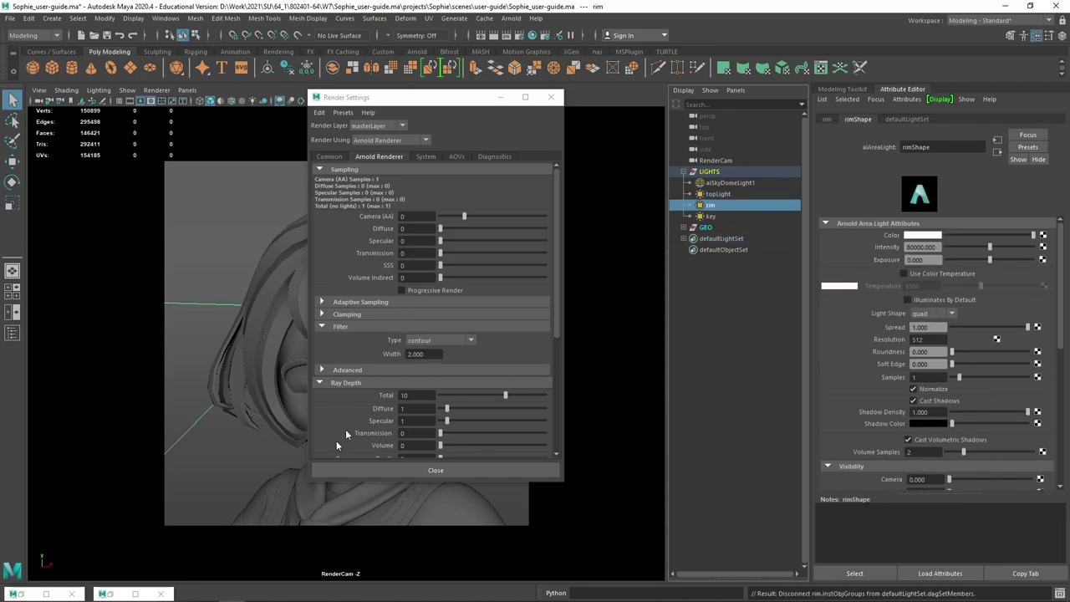
{"action": "left_click", "coordinate": [117, 592]}
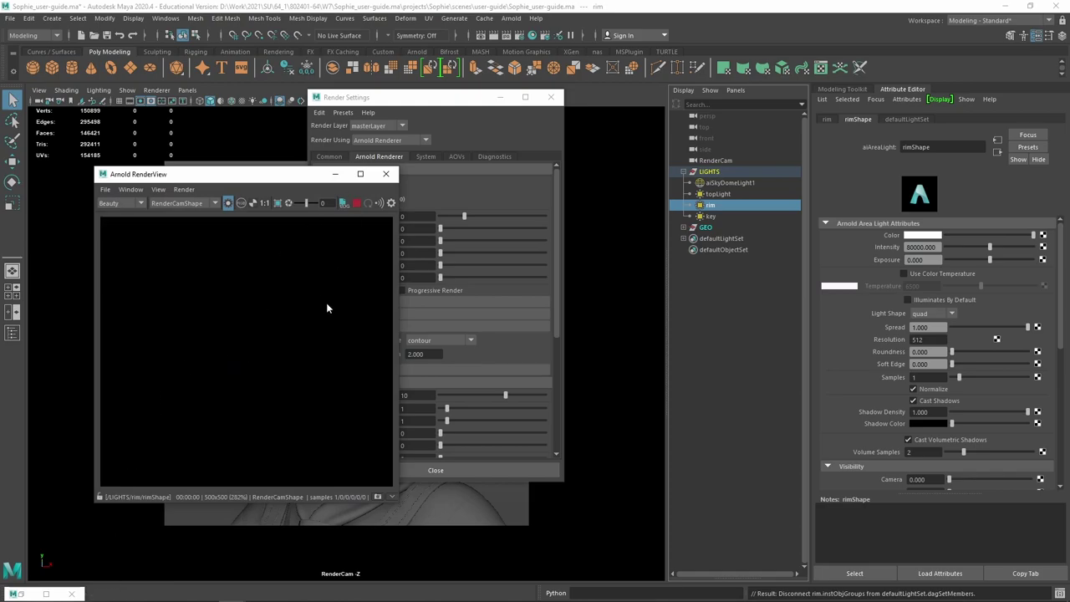
Render the scene in Arnold RenderView and pan to show Sophie's full face.
{"action": "left_click_drag", "start_coordinate": [347, 97], "coordinate": [476, 101]}
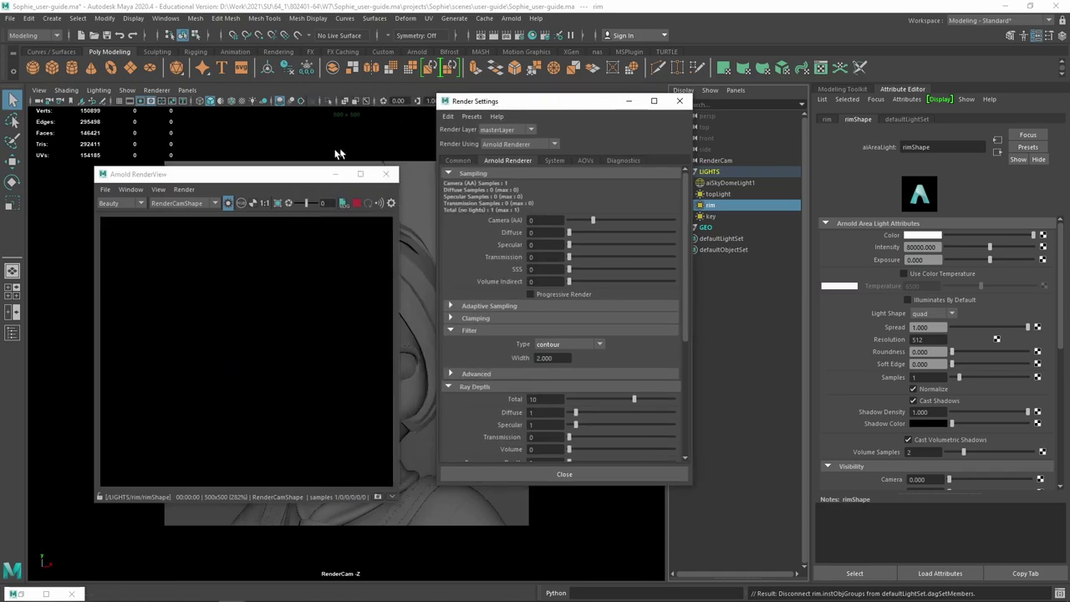
{"action": "left_click", "coordinate": [226, 204]}
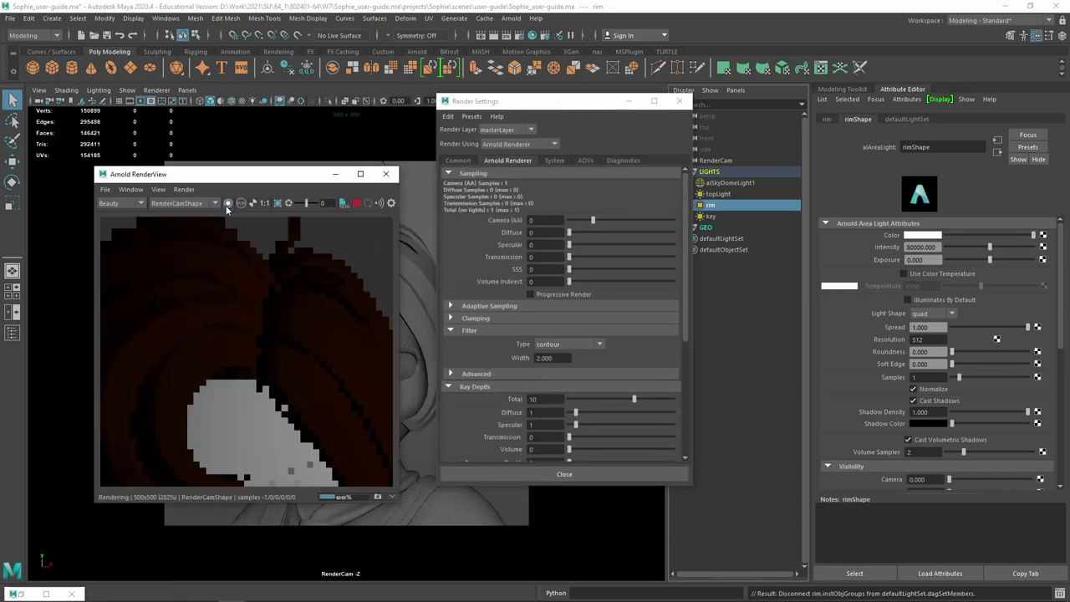
{"action": "scroll", "coordinate": [240, 342], "scroll_direction": "down", "scroll_amount": 1}
{"action": "scroll", "coordinate": [241, 341], "scroll_direction": "up", "scroll_amount": 1}
{"action": "scroll", "coordinate": [243, 345], "scroll_direction": "down", "scroll_amount": 1}
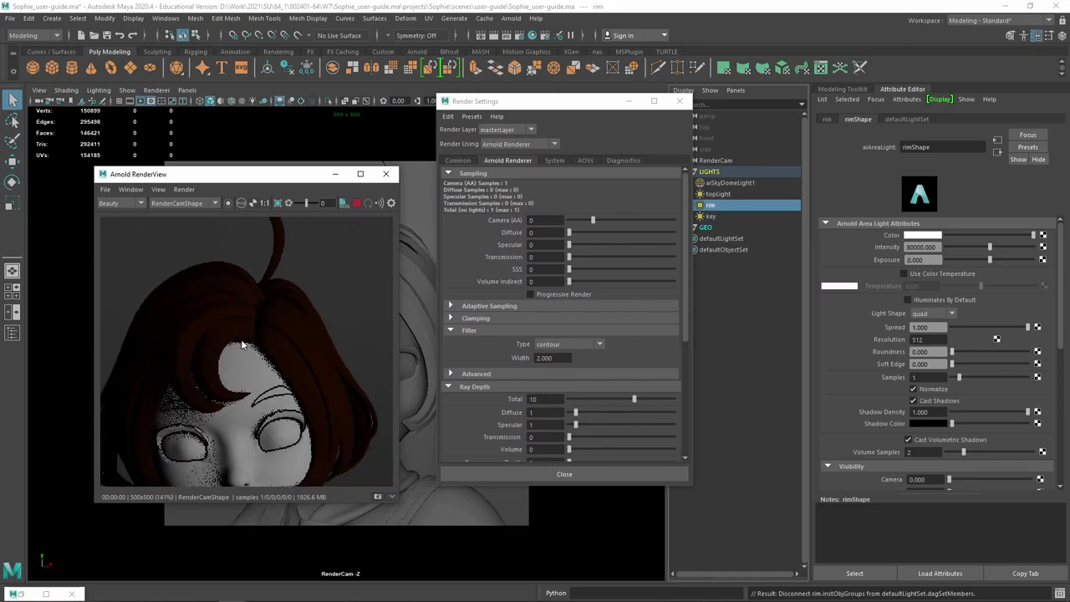
{"action": "middle_click_drag", "start_coordinate": [241, 343], "coordinate": [314, 286]}
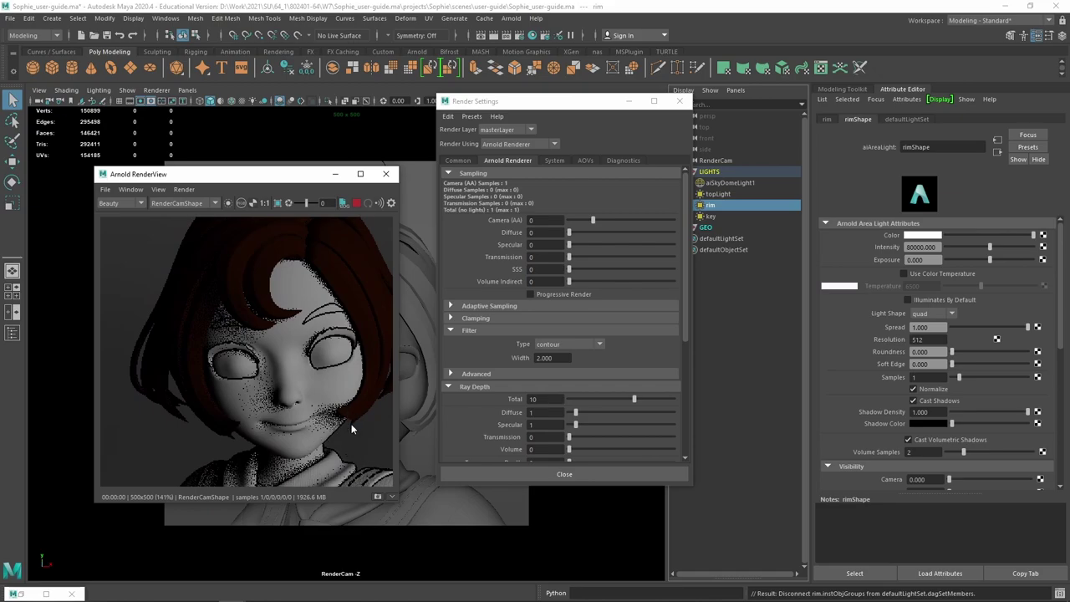
Inspect the shirt's aiToon2 shader attributes, then select the key area light.
{"action": "left_click", "coordinate": [453, 501]}
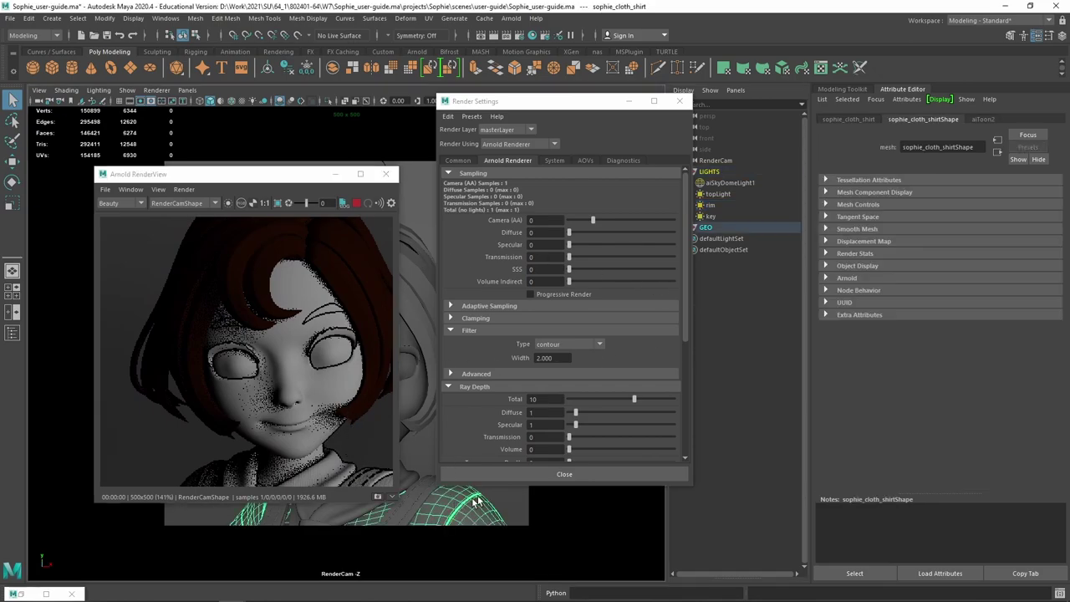
{"action": "left_click", "coordinate": [984, 120]}
{"action": "scroll", "coordinate": [891, 238], "scroll_direction": "up", "scroll_amount": 5}
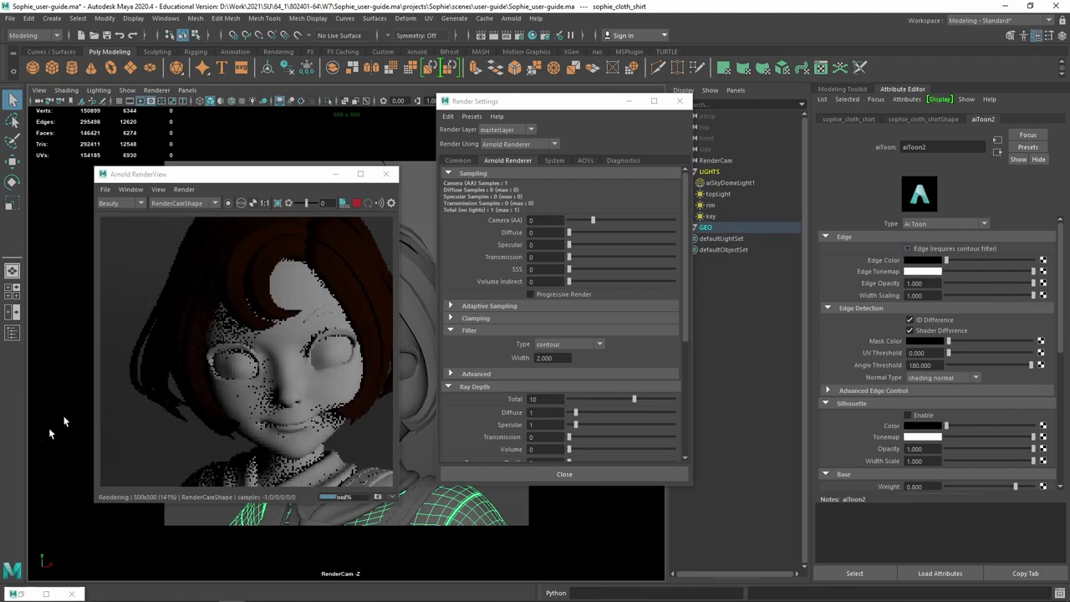
{"action": "scroll", "coordinate": [956, 341], "scroll_direction": "down", "scroll_amount": 2}
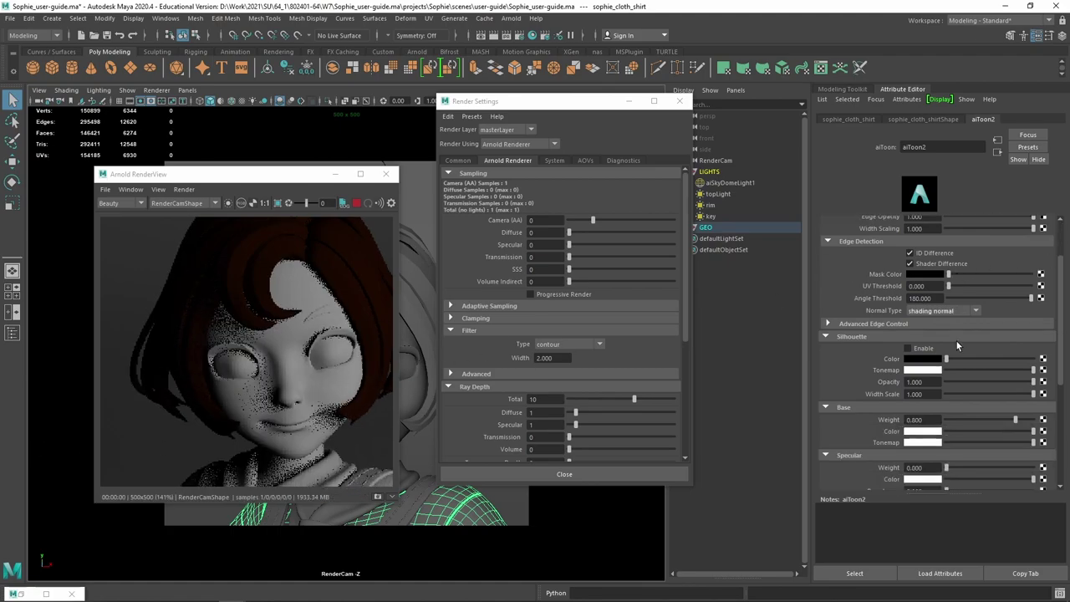
{"action": "scroll", "coordinate": [957, 341], "scroll_direction": "down", "scroll_amount": 1}
{"action": "left_click_drag", "start_coordinate": [301, 173], "coordinate": [220, 178]}
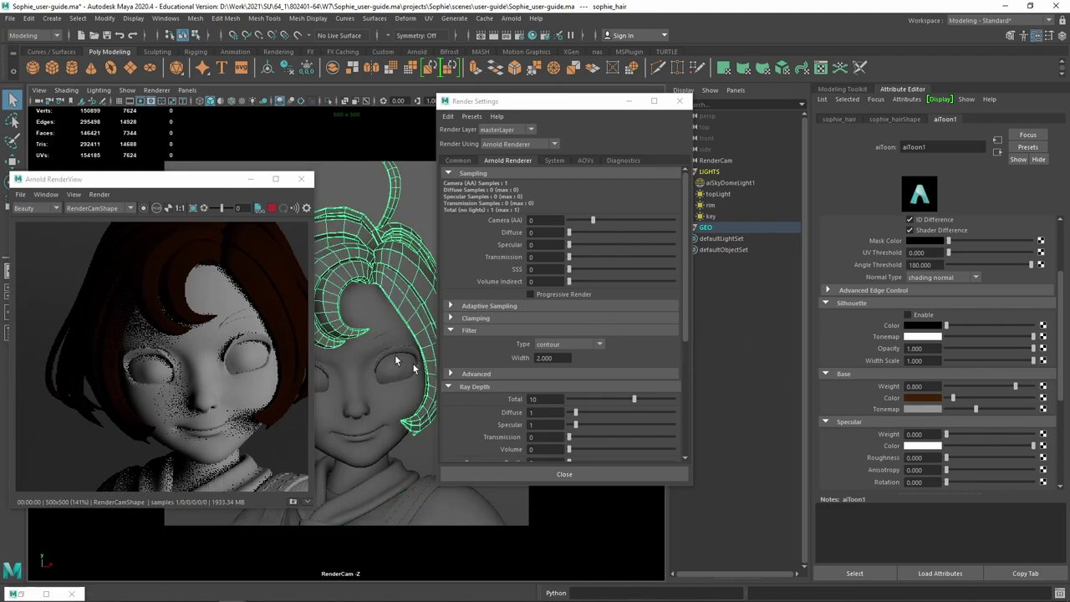
{"action": "left_click", "coordinate": [712, 217]}
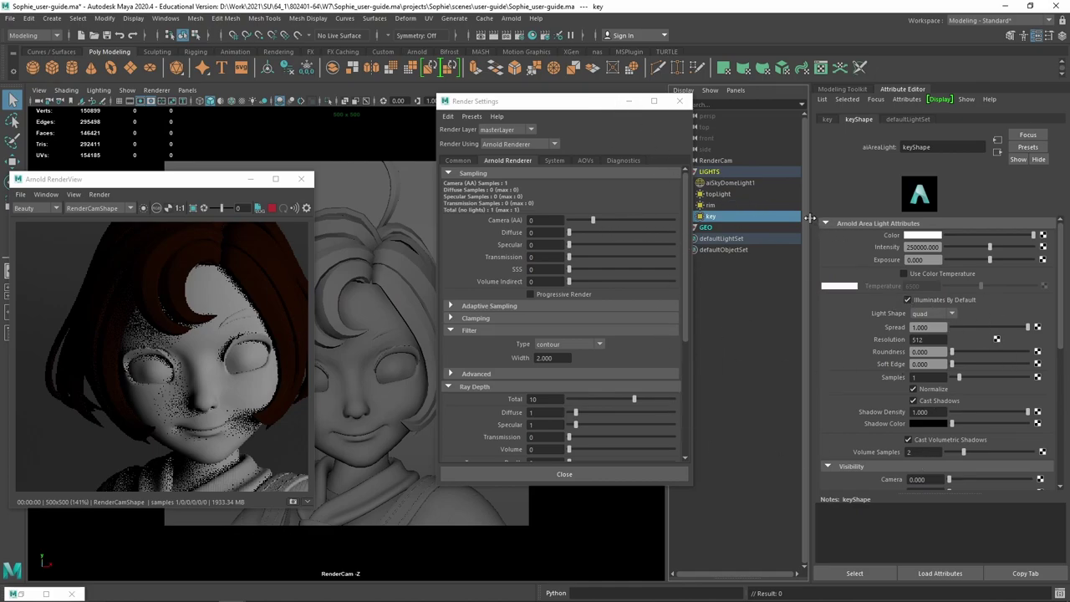
Select sophie_hair and show its aiToon1 shader attributes.
{"action": "left_click", "coordinate": [630, 102]}
{"action": "left_click", "coordinate": [393, 293]}
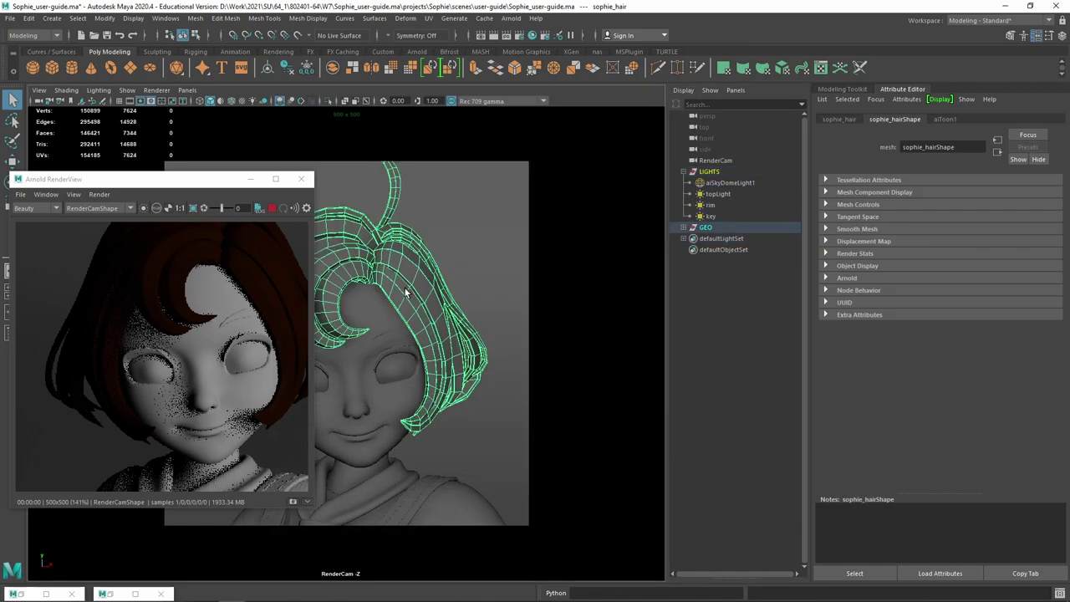
{"action": "left_click", "coordinate": [945, 119]}
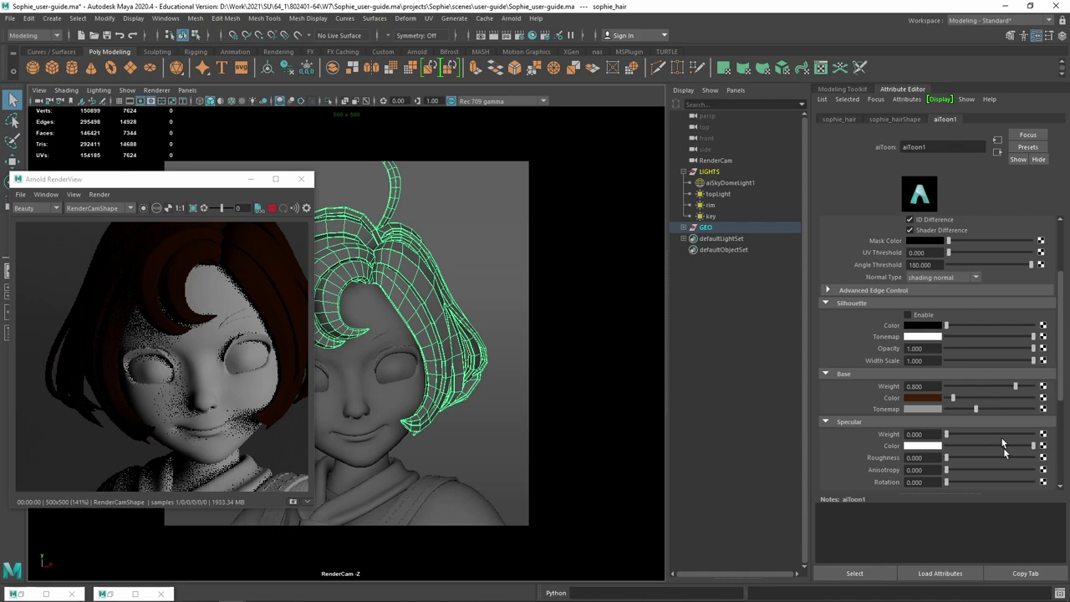
{"action": "scroll", "coordinate": [932, 338], "scroll_direction": "up", "scroll_amount": 2}
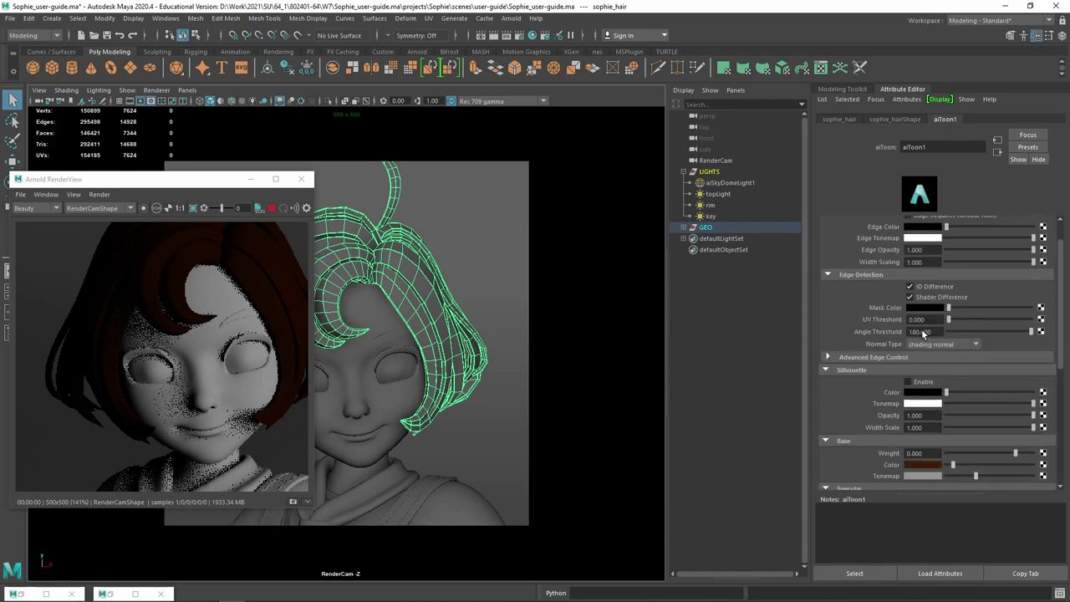
{"action": "scroll", "coordinate": [924, 334], "scroll_direction": "up", "scroll_amount": 1}
{"action": "scroll", "coordinate": [928, 339], "scroll_direction": "down", "scroll_amount": 3}
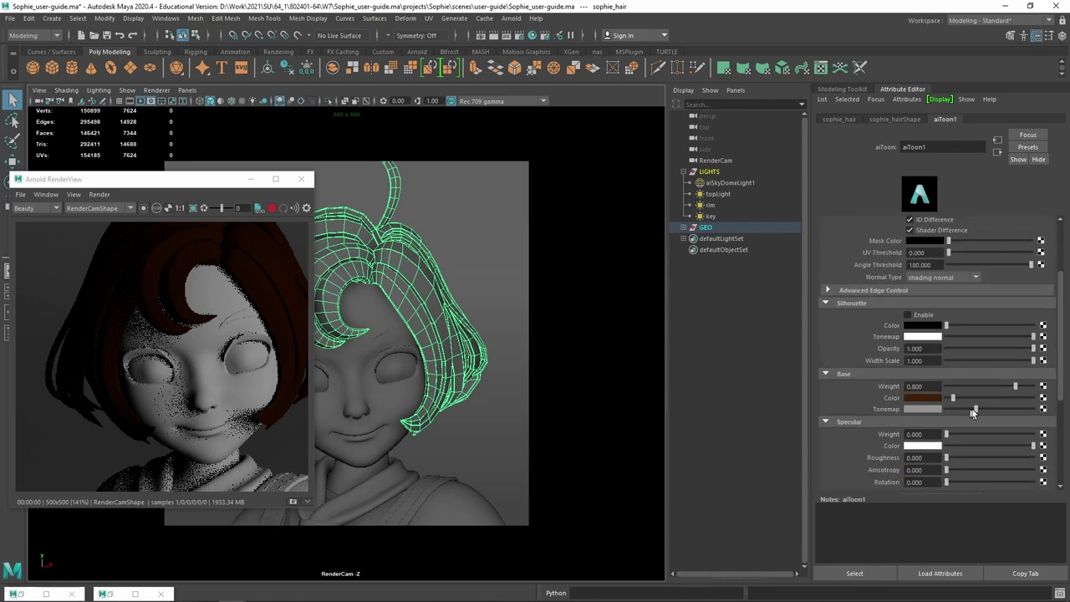
Make the hair Base Color a bright orange and the Base Tonemap white.
{"action": "left_click_drag", "start_coordinate": [954, 399], "coordinate": [974, 399]}
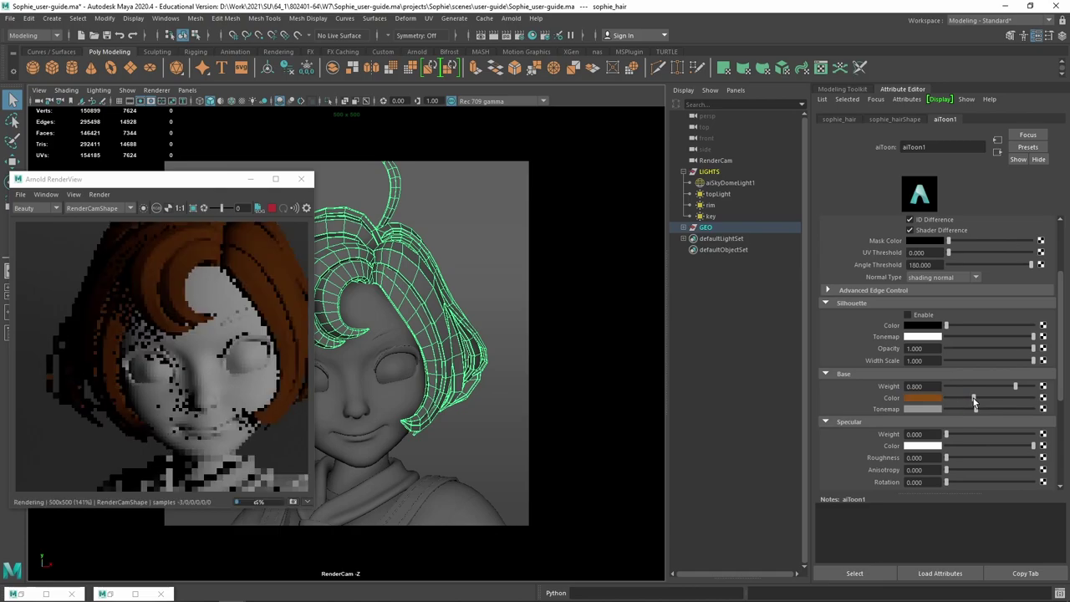
{"action": "left_click_drag", "start_coordinate": [973, 399], "coordinate": [981, 398]}
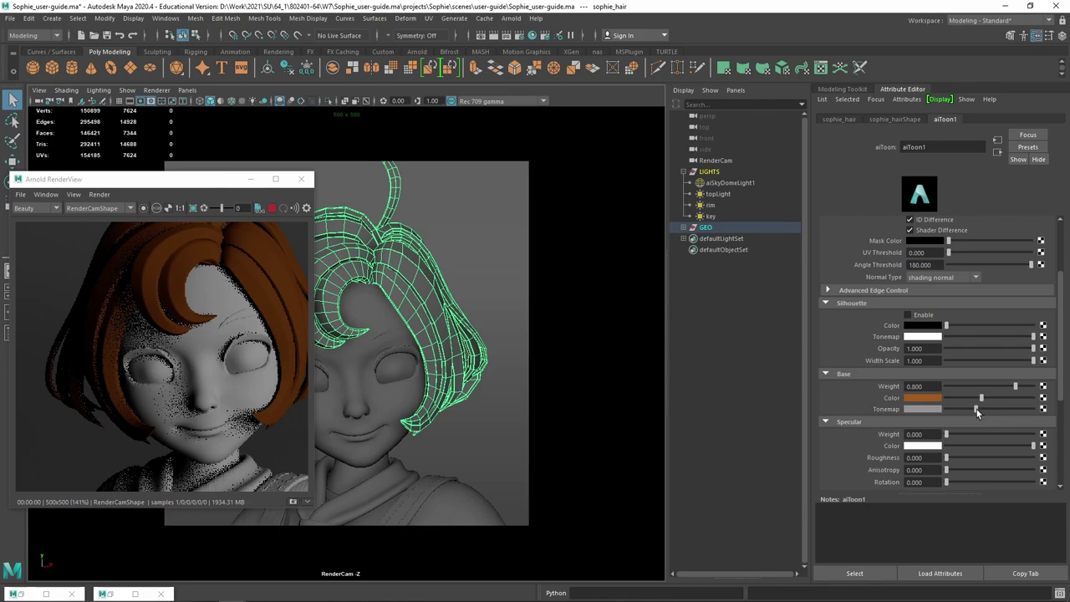
{"action": "left_click_drag", "start_coordinate": [977, 409], "coordinate": [961, 409]}
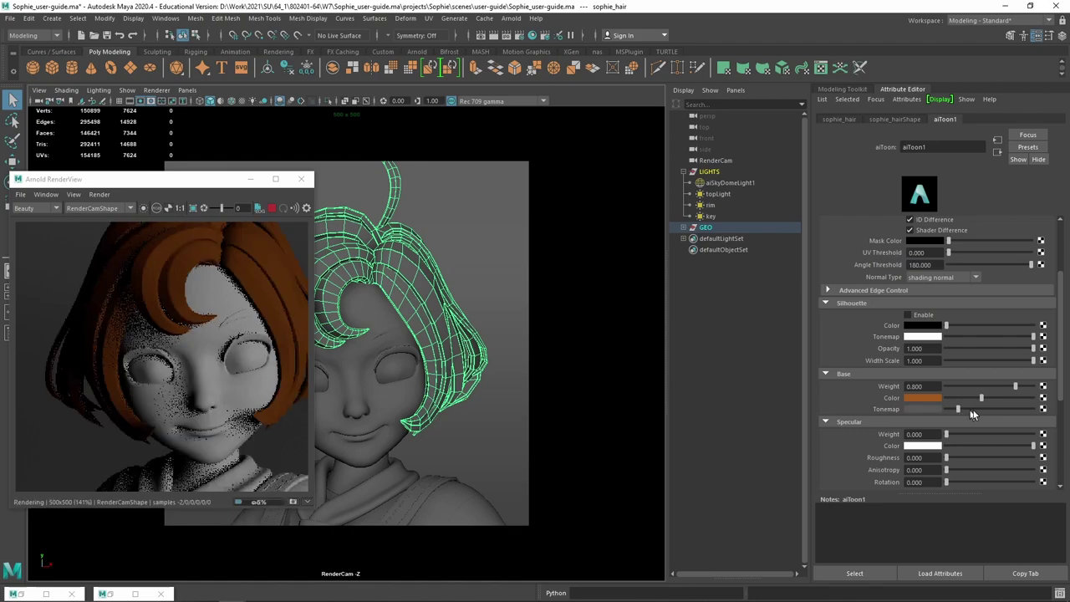
{"action": "left_click_drag", "start_coordinate": [957, 409], "coordinate": [1035, 413]}
{"action": "scroll", "coordinate": [1004, 402], "scroll_direction": "down", "scroll_amount": 3}
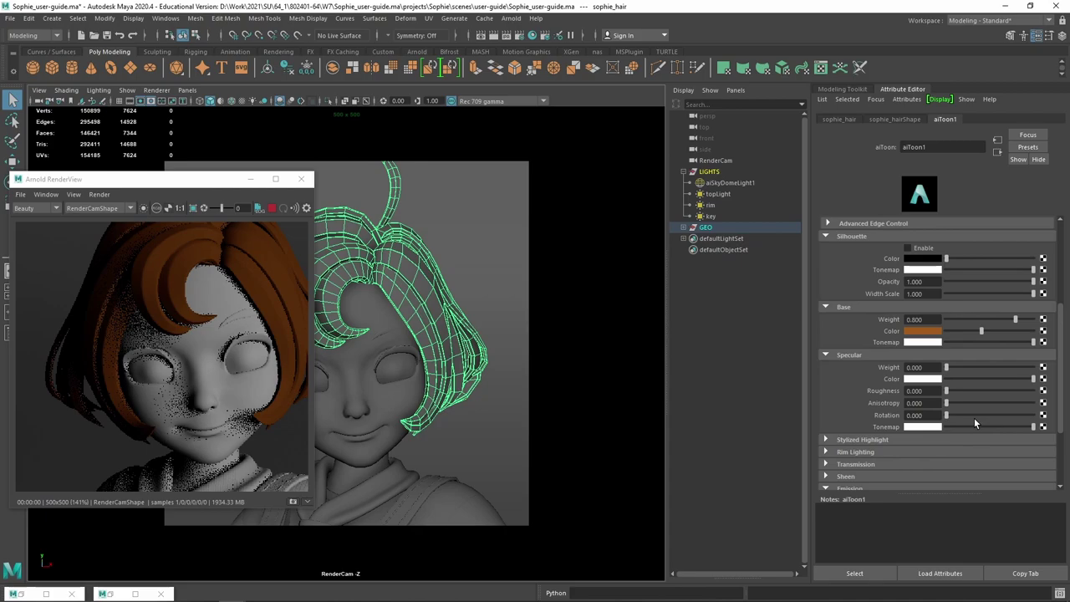
{"action": "scroll", "coordinate": [974, 417], "scroll_direction": "up", "scroll_amount": 1}
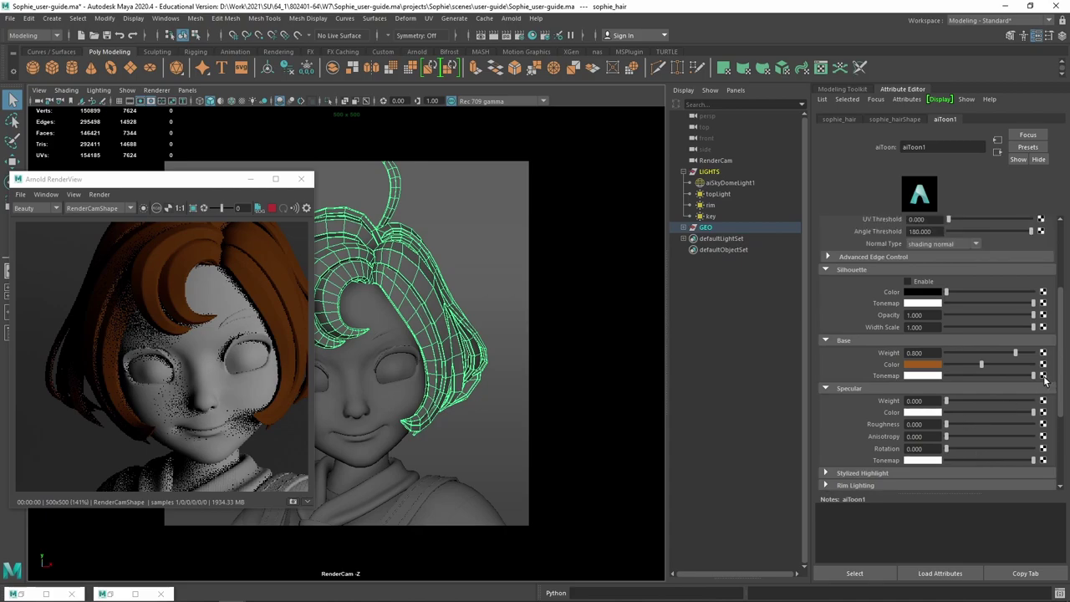
Map a new aiRampRgb node onto aiToon1's Base Tonemap, found by searching 'ram' under Arnold.
{"action": "left_click", "coordinate": [1044, 376]}
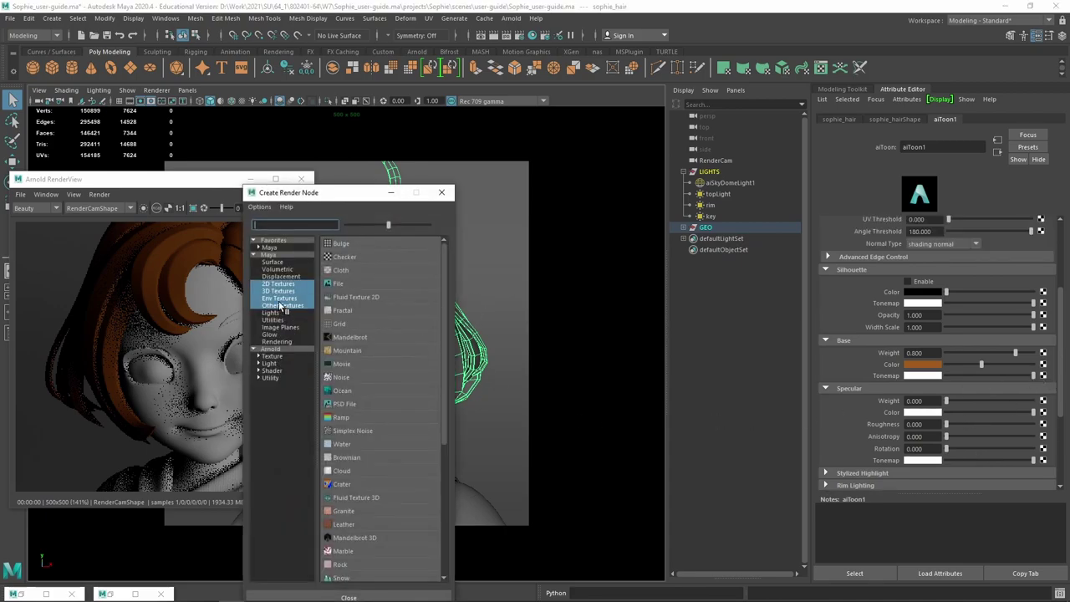
{"action": "left_click", "coordinate": [291, 349]}
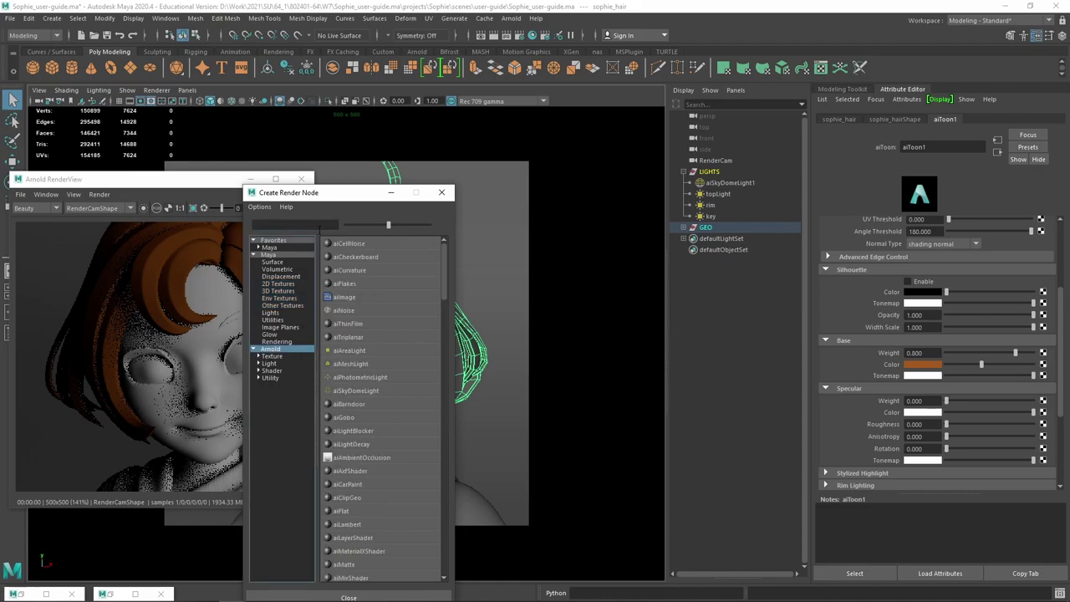
{"action": "left_click", "coordinate": [318, 226]}
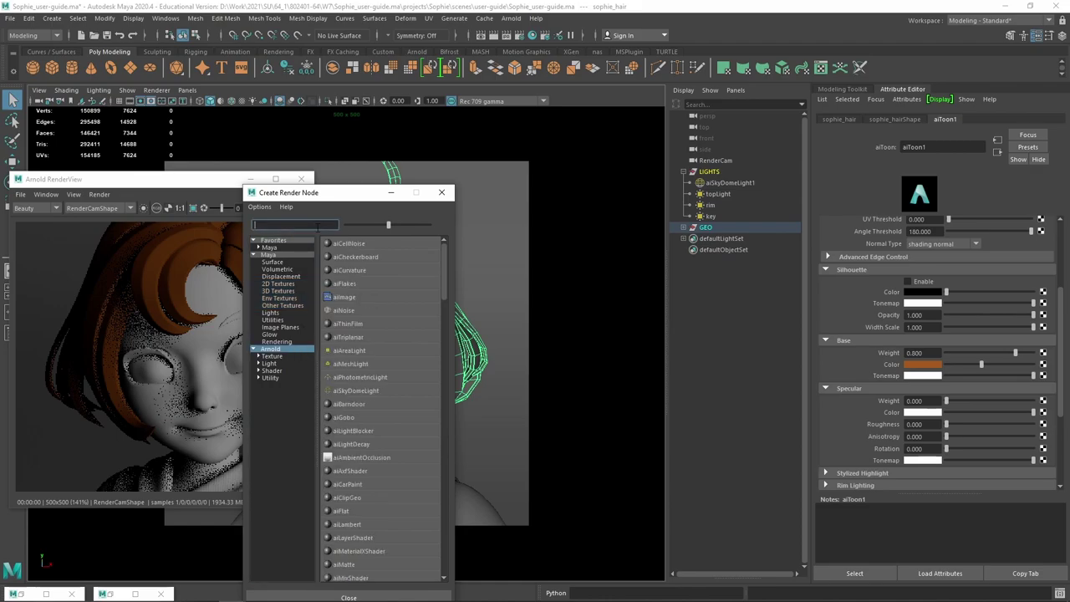
{"action": "type", "text": "ram"}
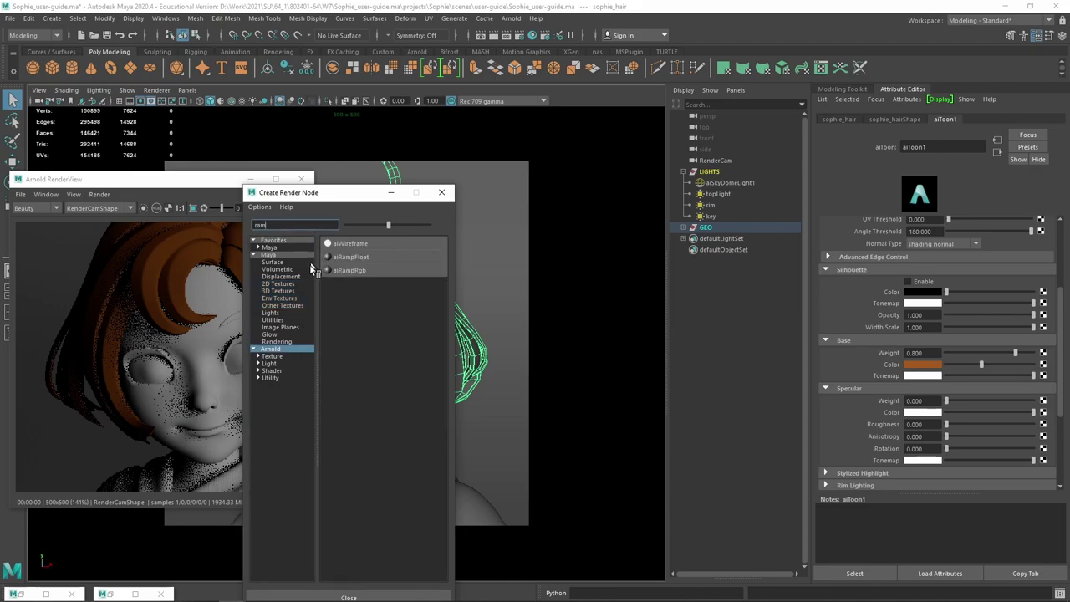
{"action": "left_click", "coordinate": [371, 276]}
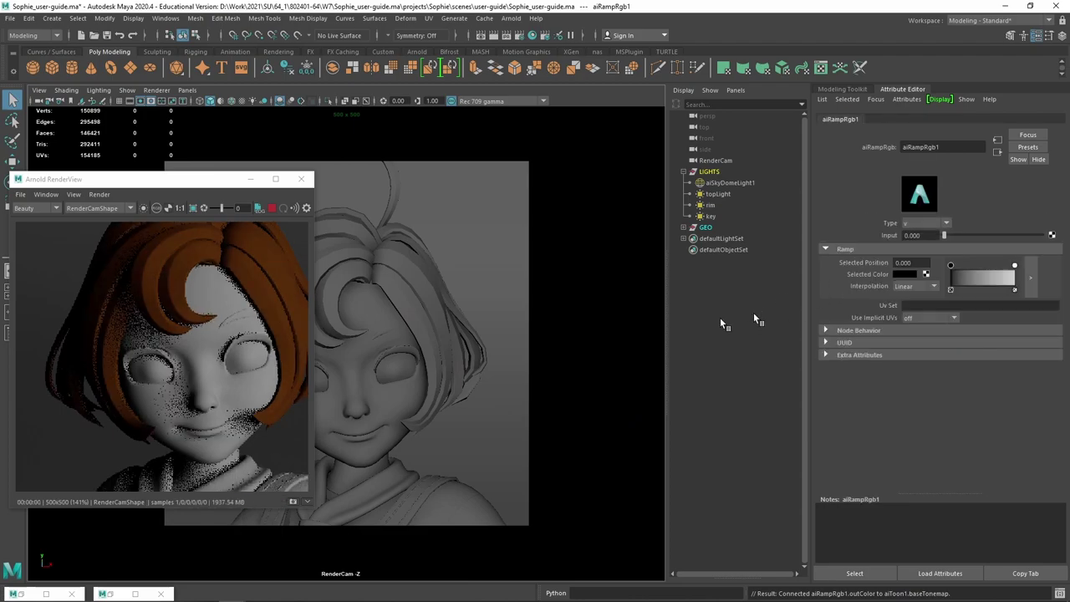
Set aiRampRgb1 interpolation to None, shift the white marker, and start a live render.
{"action": "left_click", "coordinate": [925, 290]}
{"action": "left_click", "coordinate": [921, 302]}
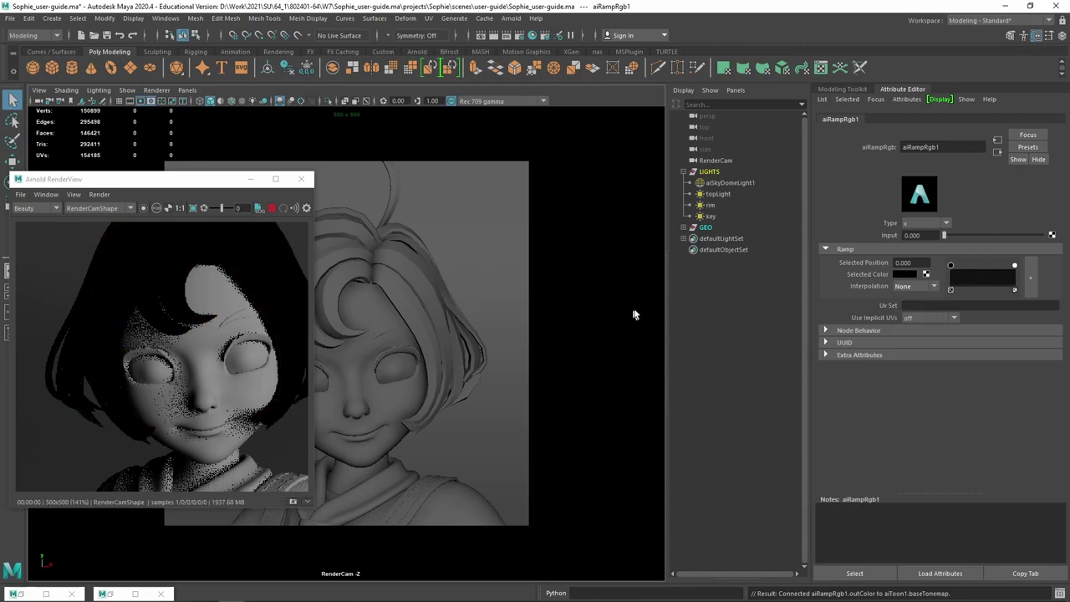
{"action": "left_click", "coordinate": [1014, 267]}
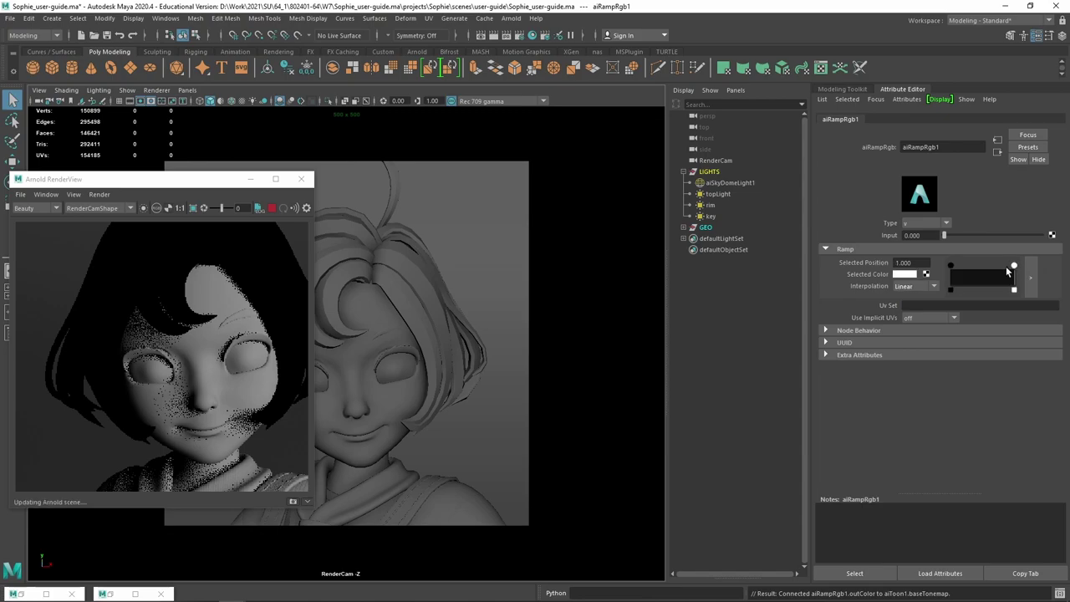
{"action": "left_click_drag", "start_coordinate": [1008, 272], "coordinate": [978, 271]}
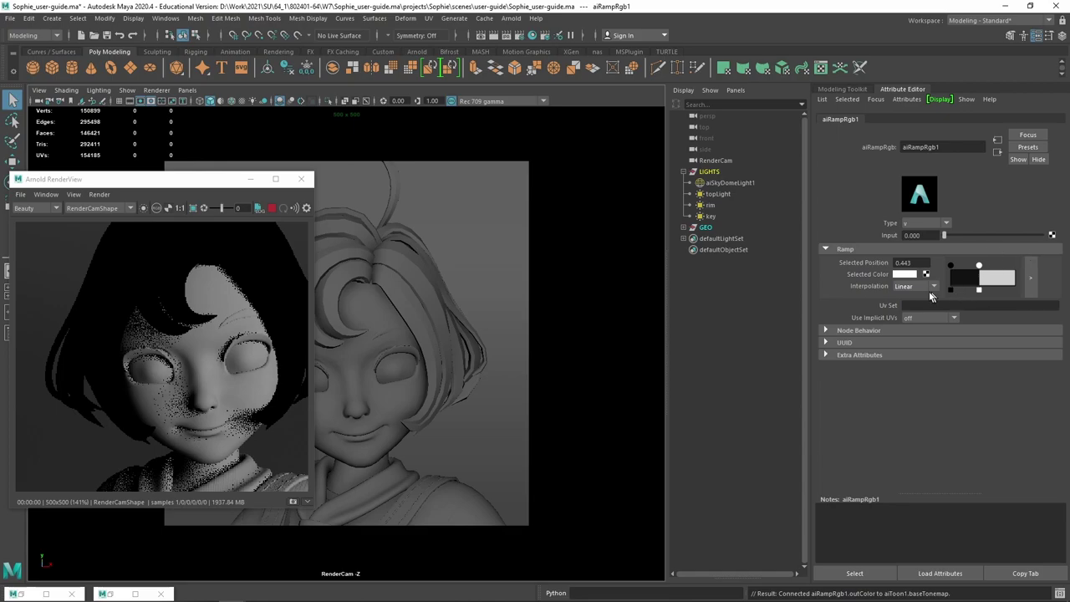
{"action": "left_click", "coordinate": [920, 288]}
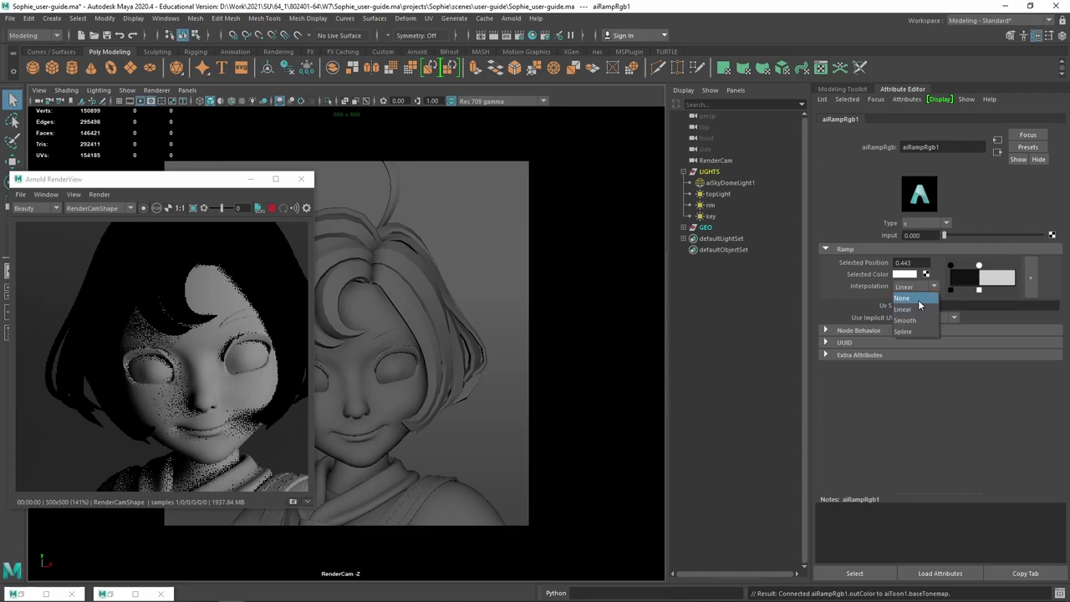
{"action": "left_click", "coordinate": [919, 300]}
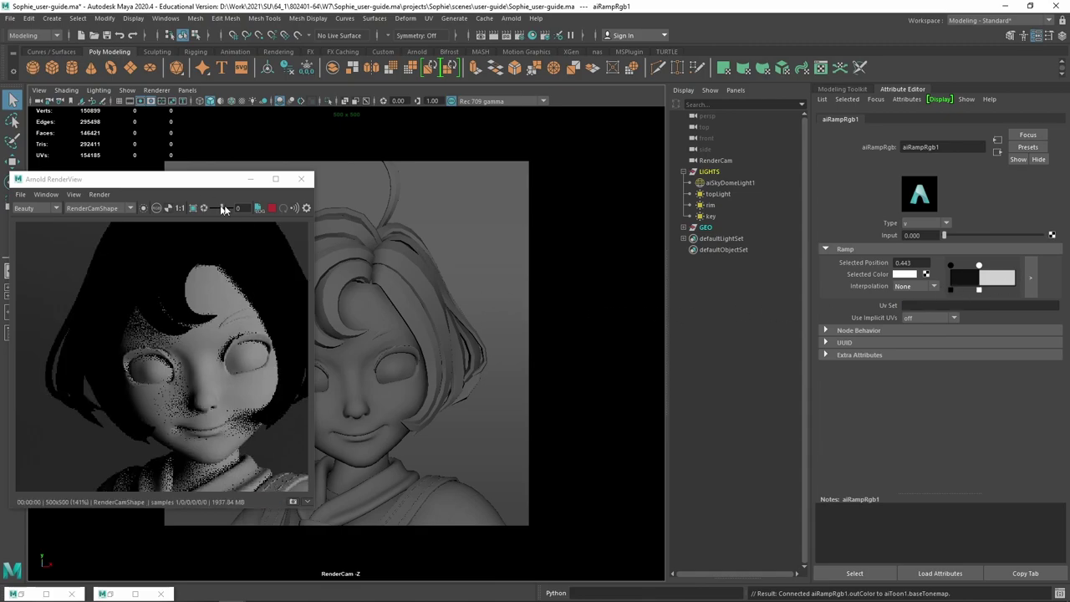
{"action": "left_click", "coordinate": [272, 208]}
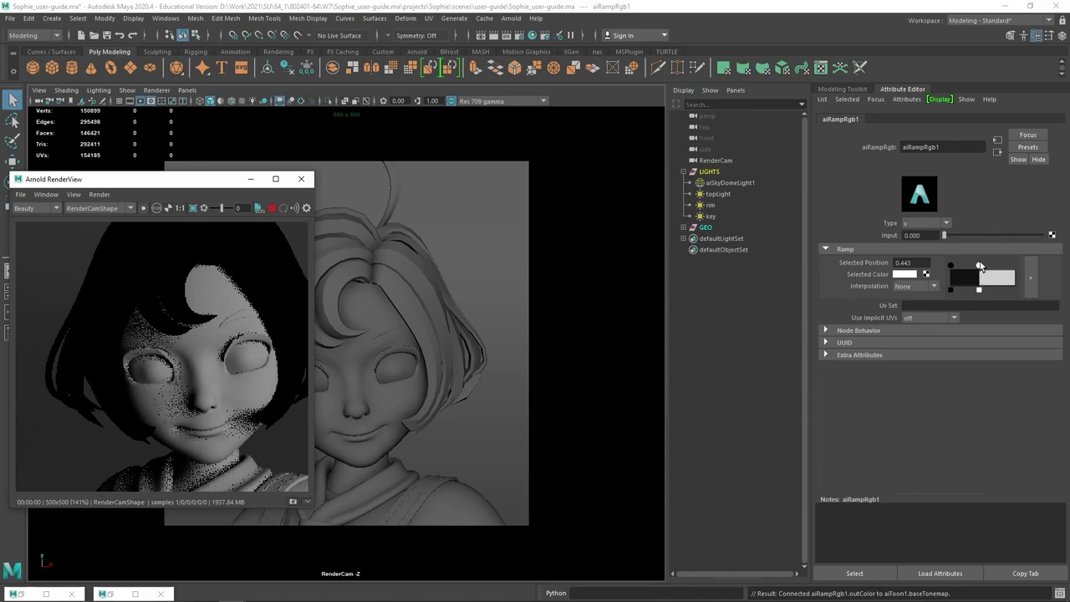
Rearrange the black and white ramp markers until white sits at 0.139.
{"action": "left_click", "coordinate": [951, 266]}
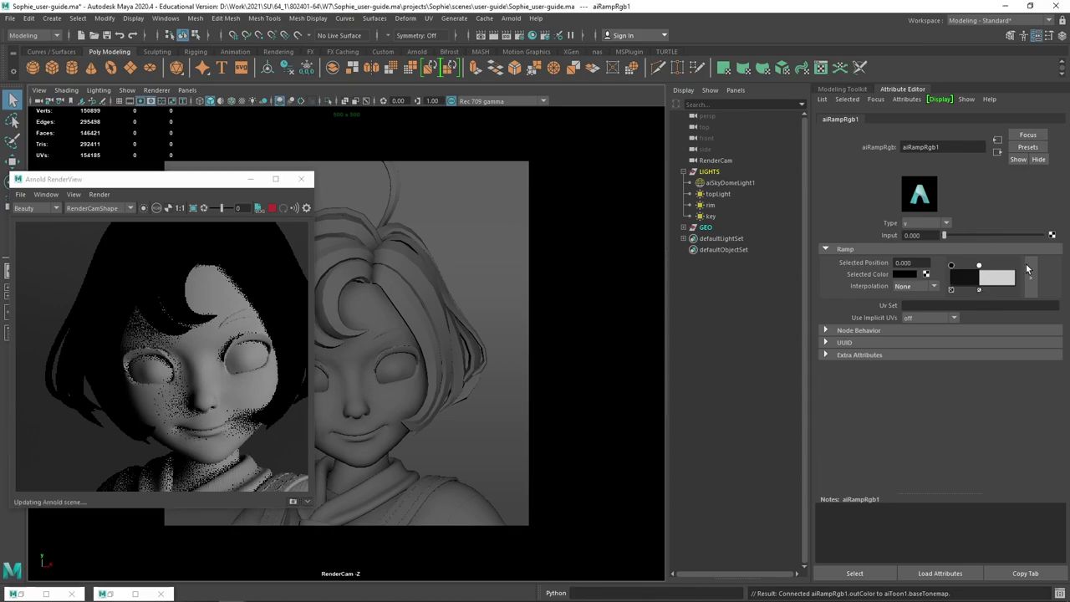
{"action": "left_click_drag", "start_coordinate": [951, 266], "coordinate": [1014, 274]}
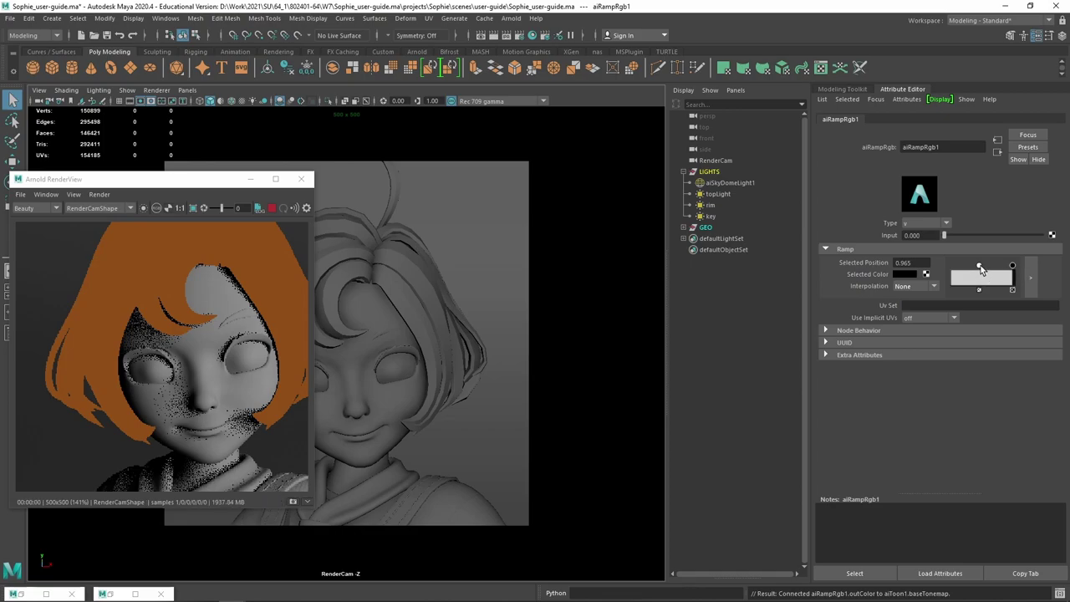
{"action": "left_click", "coordinate": [979, 266]}
{"action": "left_click_drag", "start_coordinate": [954, 270], "coordinate": [949, 270]}
{"action": "left_click_drag", "start_coordinate": [1014, 266], "coordinate": [964, 268]}
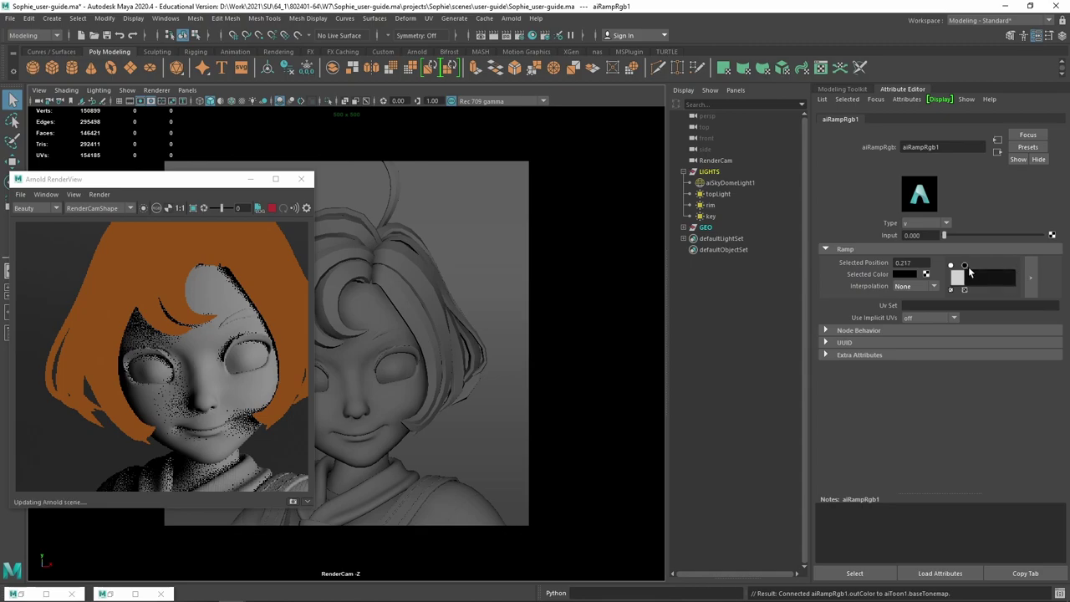
{"action": "left_click_drag", "start_coordinate": [968, 269], "coordinate": [974, 270]}
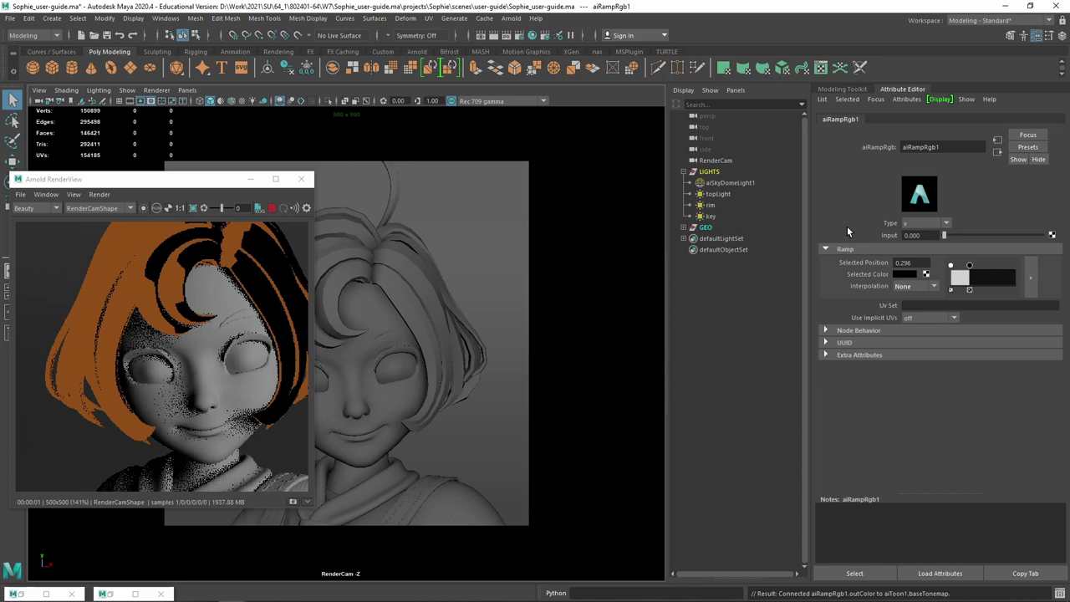
{"action": "left_click_drag", "start_coordinate": [951, 268], "coordinate": [966, 266]}
{"action": "left_click", "coordinate": [1001, 270]}
{"action": "mouse_move", "coordinate": [983, 273]}
{"action": "left_mouse_down"}
{"action": "mouse_move", "coordinate": [964, 271]}
{"action": "mouse_move", "coordinate": [983, 270]}
{"action": "left_mouse_up"}
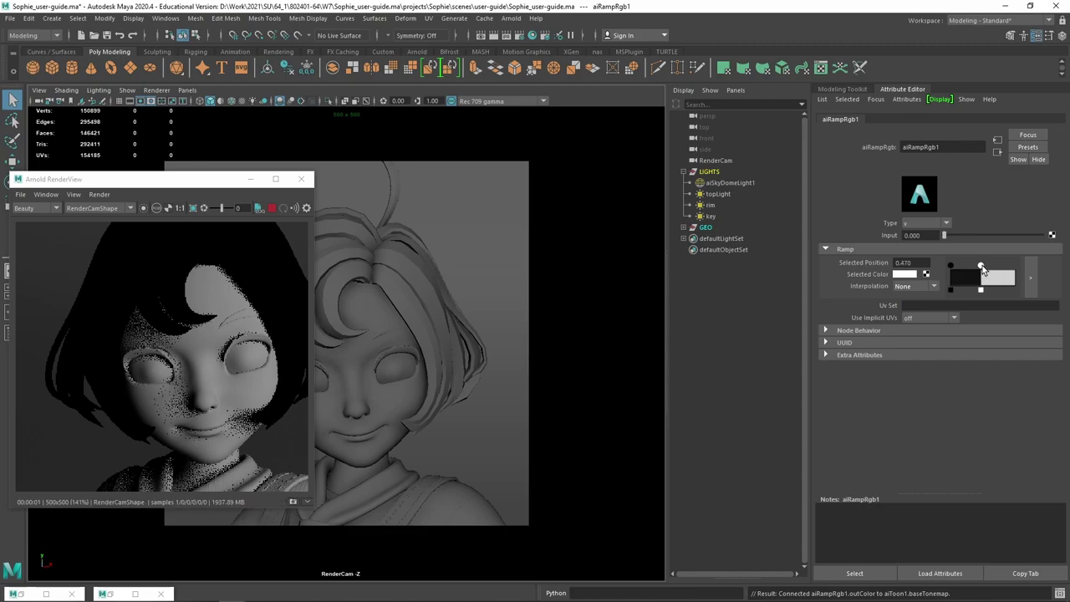
{"action": "left_click_drag", "start_coordinate": [982, 269], "coordinate": [960, 267]}
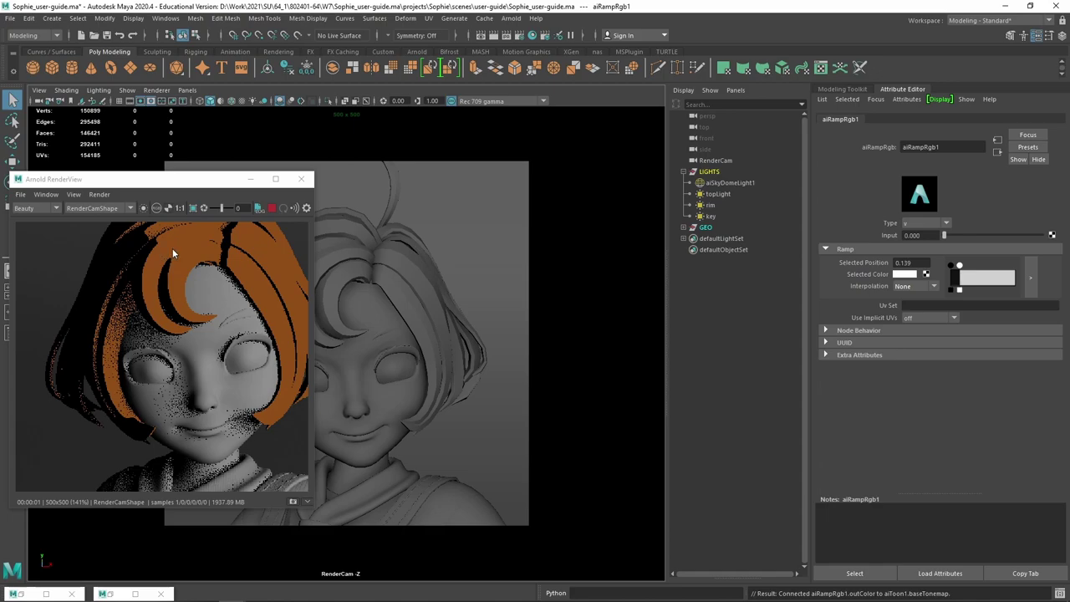
{"action": "scroll", "coordinate": [172, 248], "scroll_direction": "up", "scroll_amount": 2}
Reposition and widen the Arnold RenderView, and nudge an existing ramp marker.
{"action": "left_click_drag", "start_coordinate": [167, 179], "coordinate": [209, 131]}
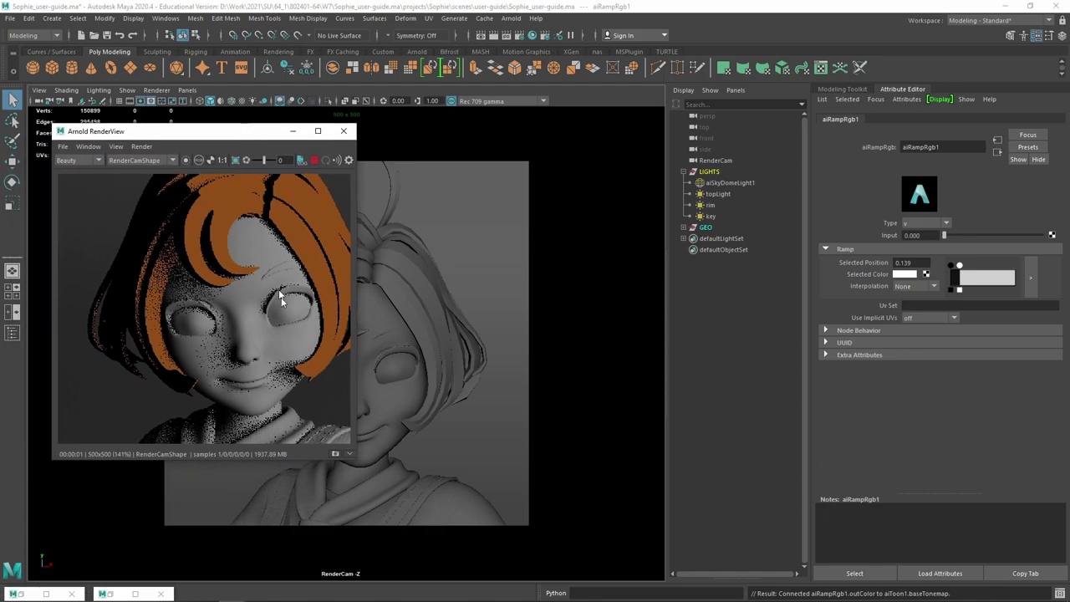
{"action": "left_click_drag", "start_coordinate": [354, 341], "coordinate": [431, 340]}
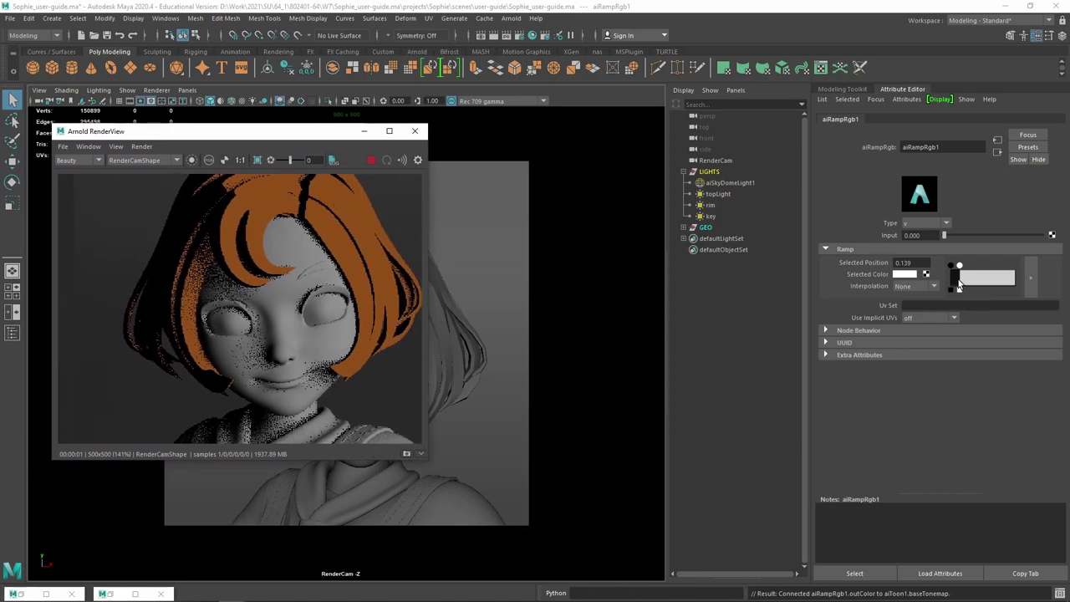
{"action": "left_click", "coordinate": [959, 285]}
Add a new ramp marker, colour it mid grey, and shift it slightly toward the bright end.
{"action": "left_click", "coordinate": [987, 281]}
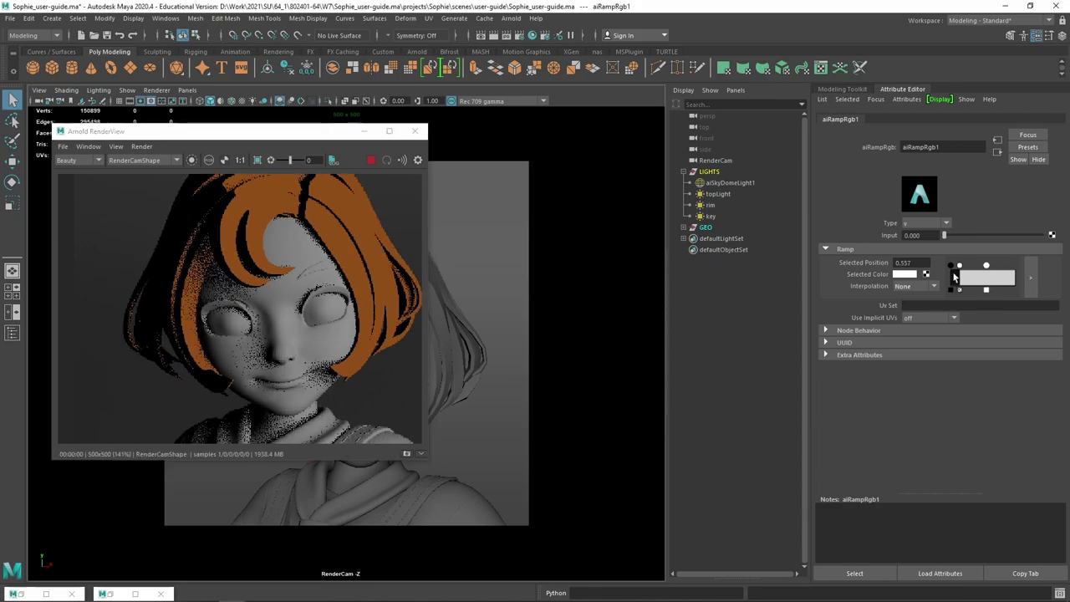
{"action": "left_click", "coordinate": [960, 267]}
{"action": "left_click", "coordinate": [903, 276]}
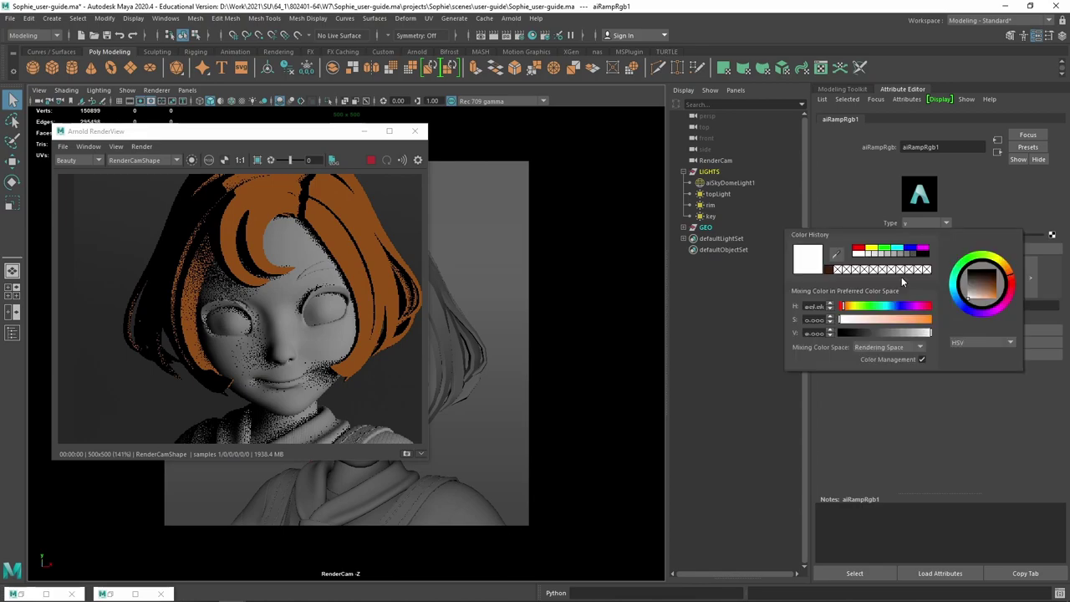
{"action": "left_click", "coordinate": [907, 275]}
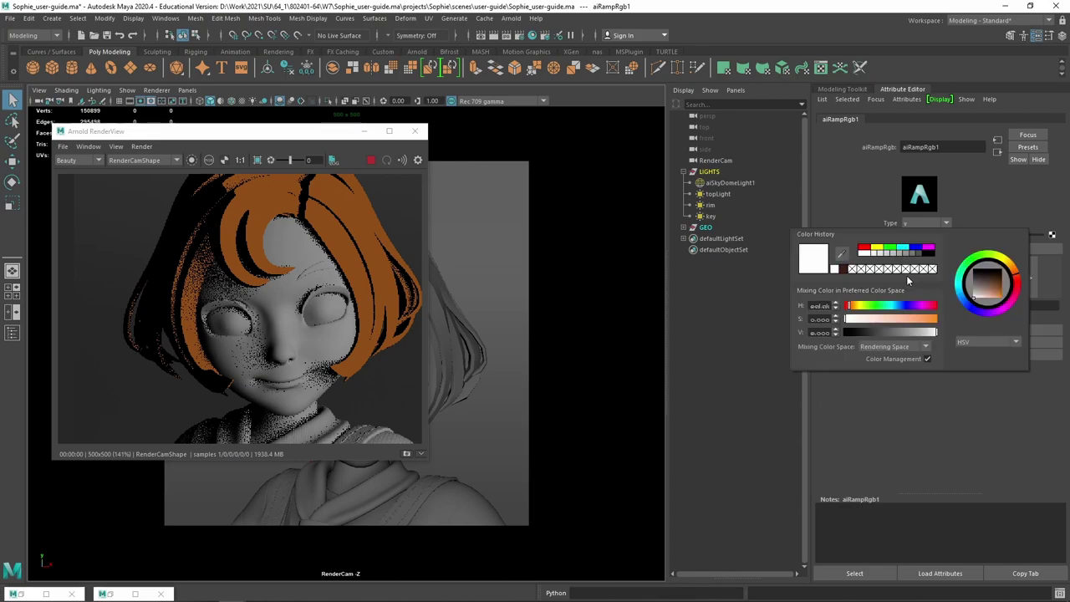
{"action": "left_click", "coordinate": [889, 332]}
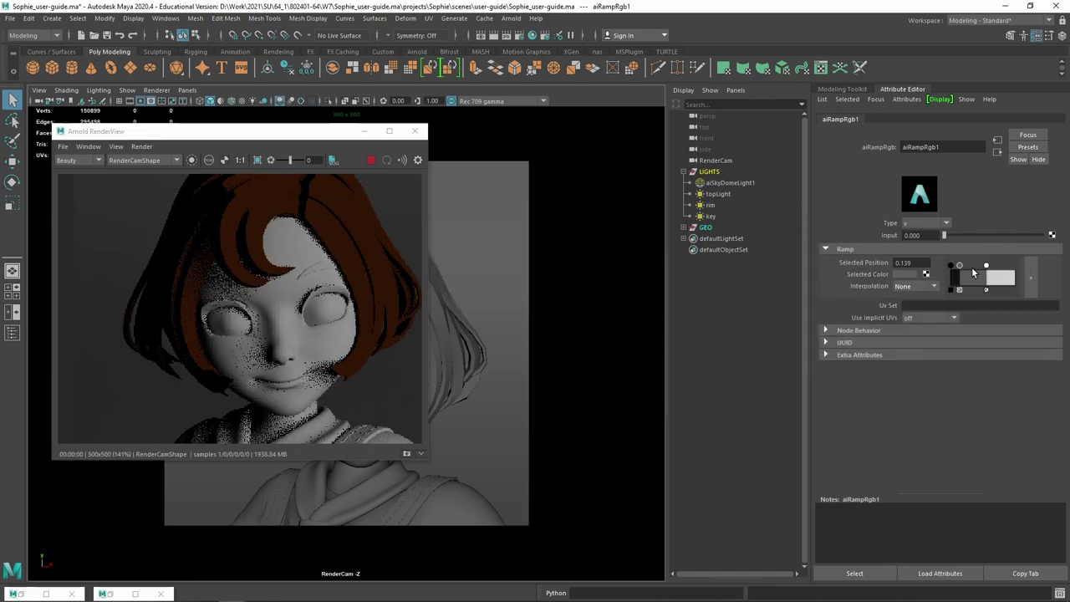
{"action": "left_click_drag", "start_coordinate": [959, 267], "coordinate": [968, 263]}
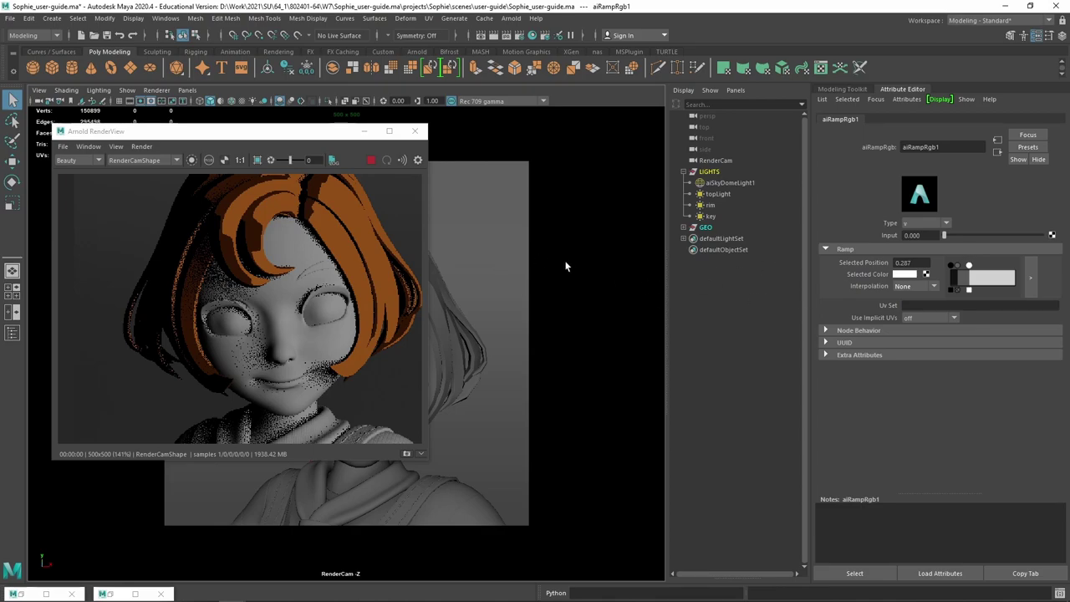
Move the Arnold RenderView back to the centre of the screen.
{"action": "mouse_move", "coordinate": [707, 216]}
{"action": "middle_mouse_down"}
{"action": "mouse_move", "coordinate": [715, 247]}
{"action": "mouse_move", "coordinate": [562, 270]}
{"action": "middle_mouse_up"}
{"action": "left_click_drag", "start_coordinate": [280, 131], "coordinate": [577, 120]}
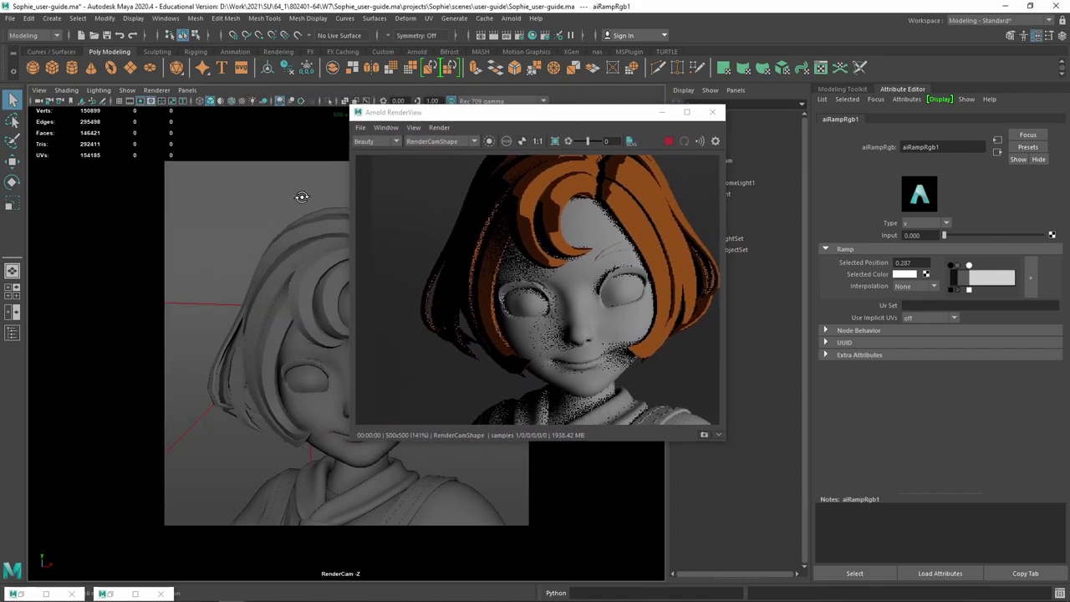
{"action": "left_click_drag", "start_coordinate": [301, 195], "coordinate": [300, 199], "text": "alt"}
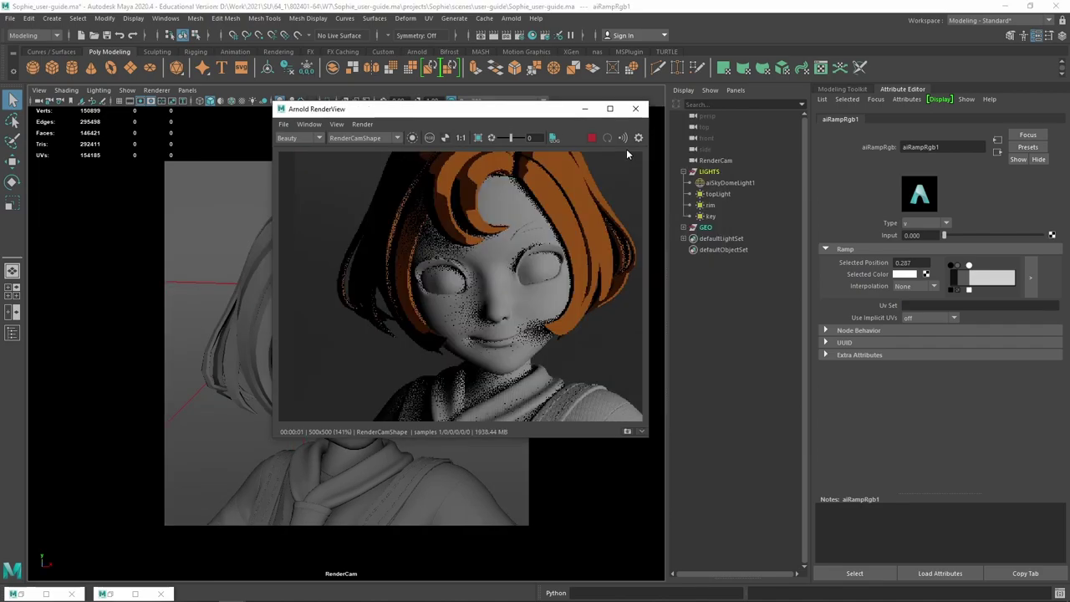
Adjust the key light and create a new directional light.
{"action": "left_click", "coordinate": [710, 216]}
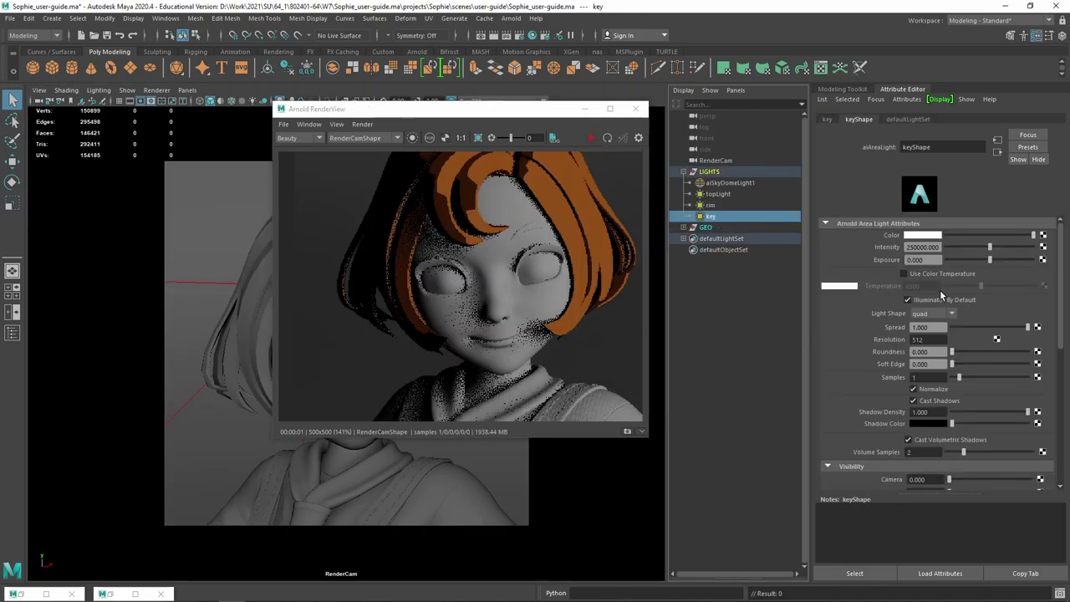
{"action": "left_click_drag", "start_coordinate": [710, 224], "coordinate": [808, 238]}
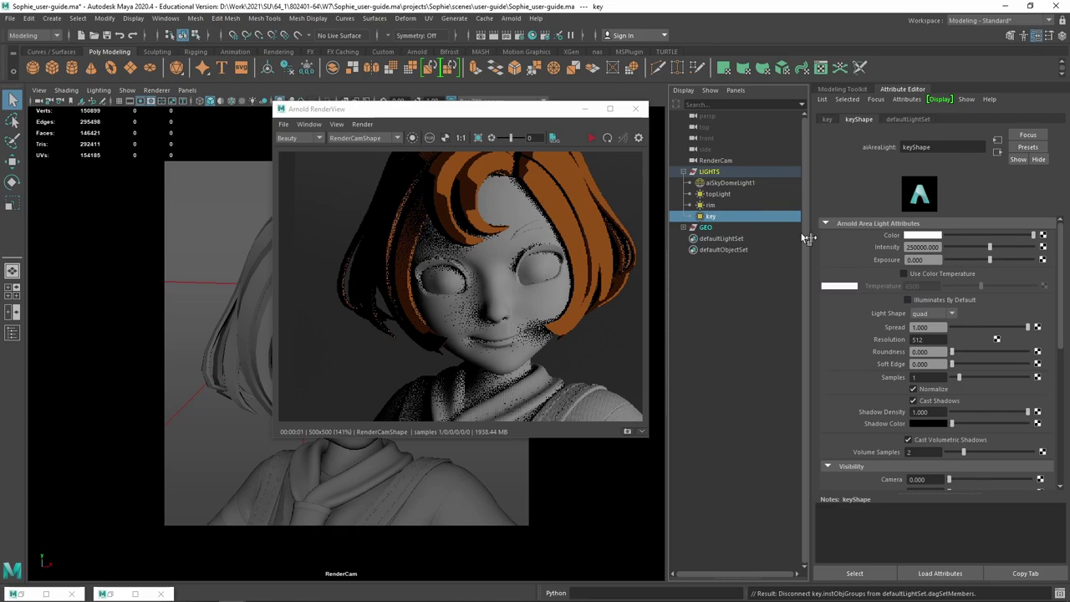
{"action": "left_click", "coordinate": [492, 115]}
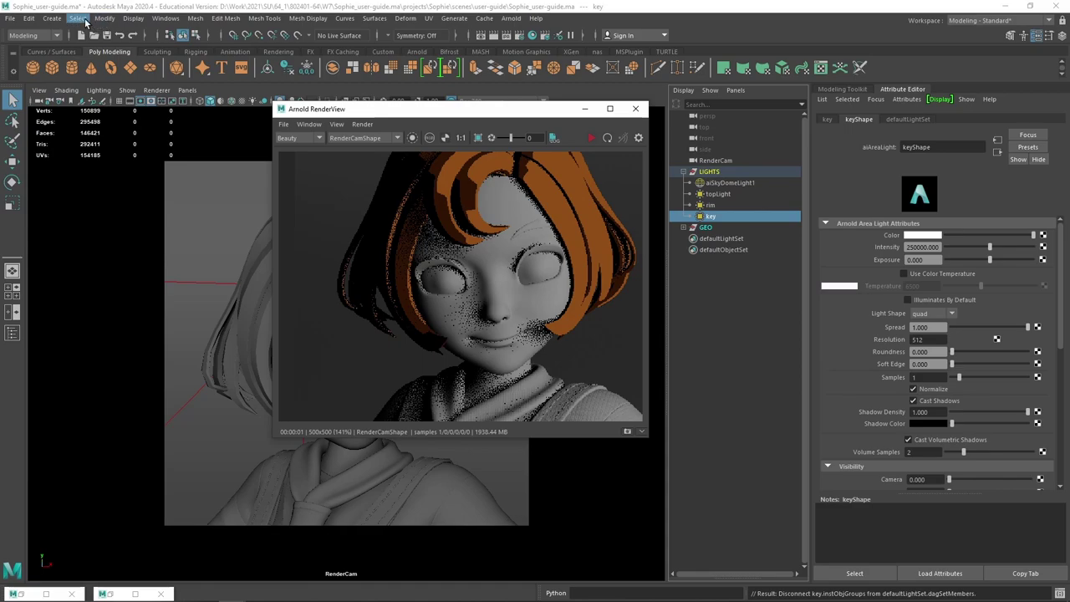
{"action": "left_click", "coordinate": [52, 18]}
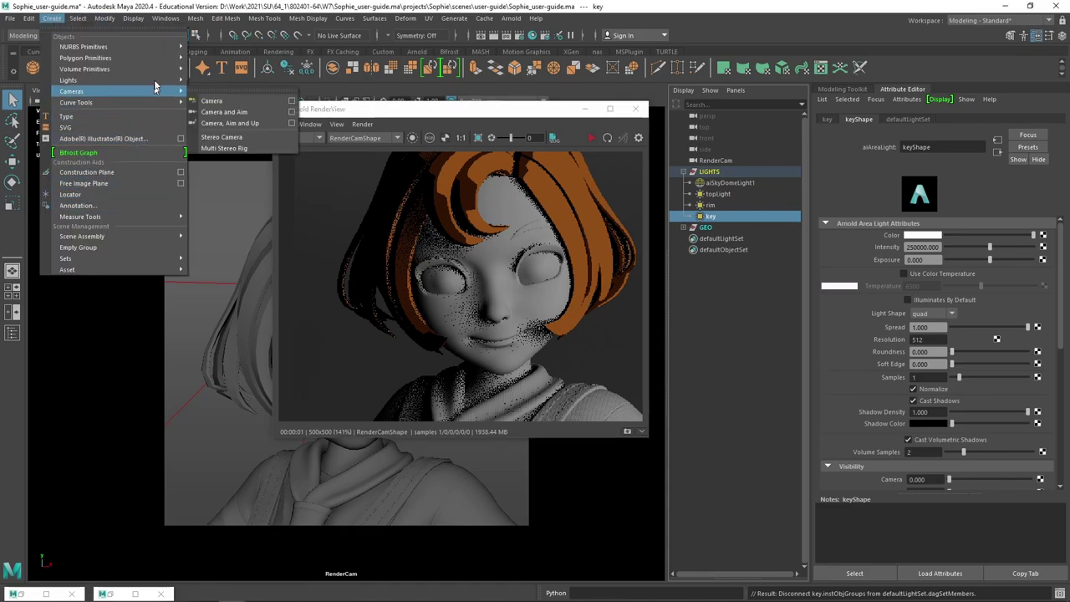
{"action": "mouse_move", "coordinate": [68, 80]}
{"action": "left_click", "coordinate": [235, 90]}
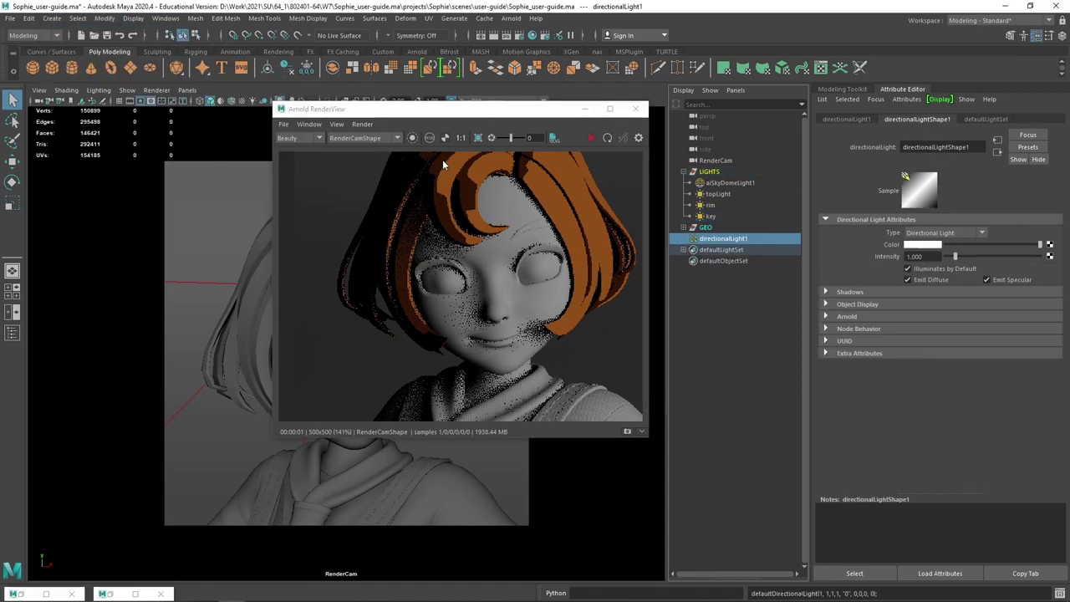
Move the render view aside, frame the new directional light, and restart the preview render.
{"action": "left_click_drag", "start_coordinate": [447, 115], "coordinate": [649, 155]}
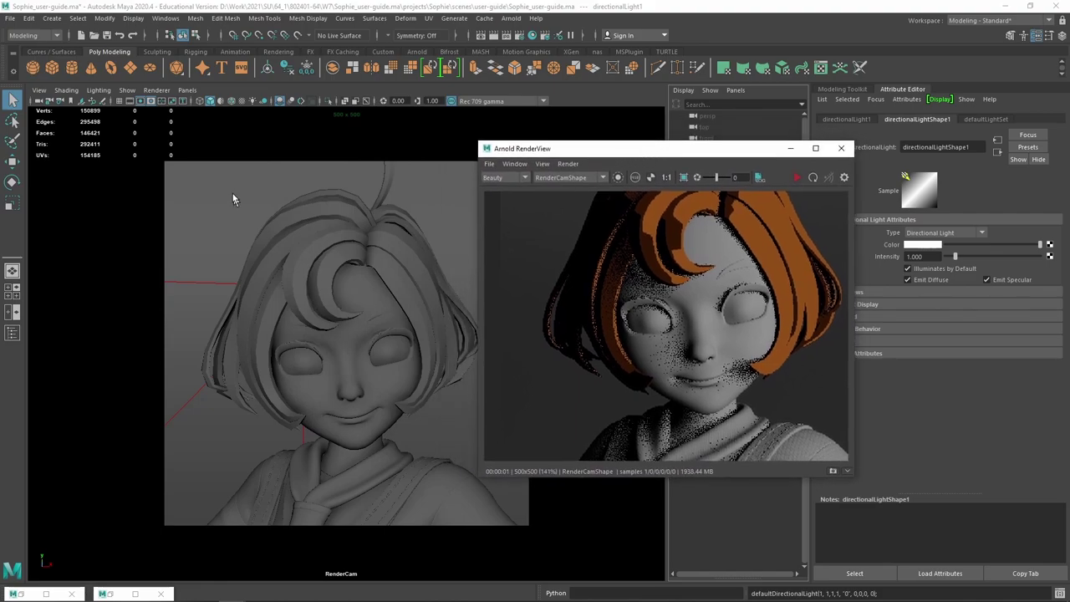
{"action": "scroll", "coordinate": [323, 287], "scroll_direction": "down", "scroll_amount": 2}
{"action": "scroll", "coordinate": [323, 287], "scroll_direction": "down", "scroll_amount": 8}
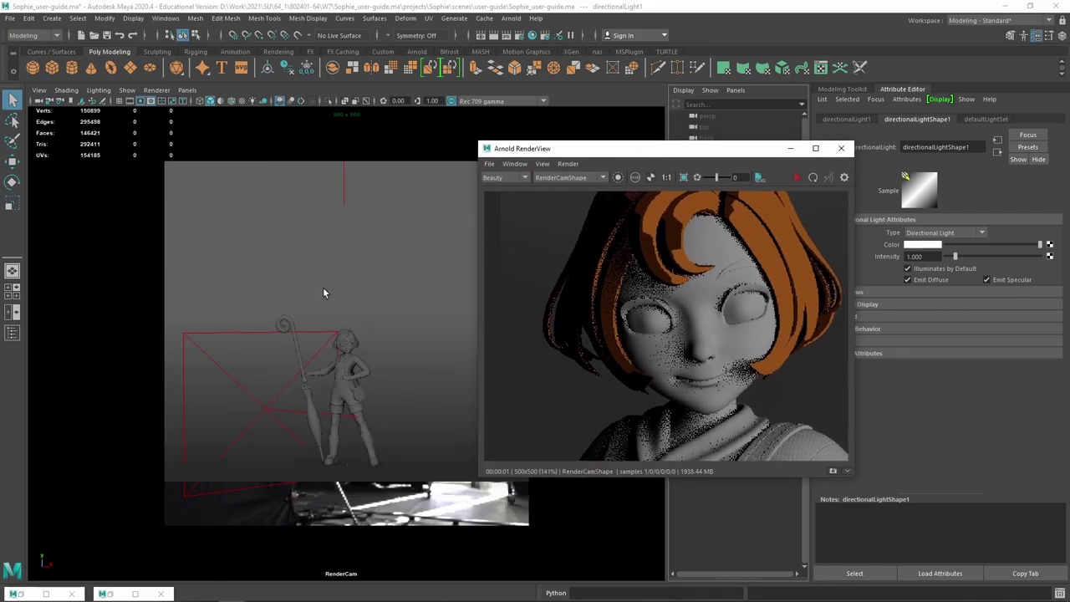
{"action": "key", "text": "w"}
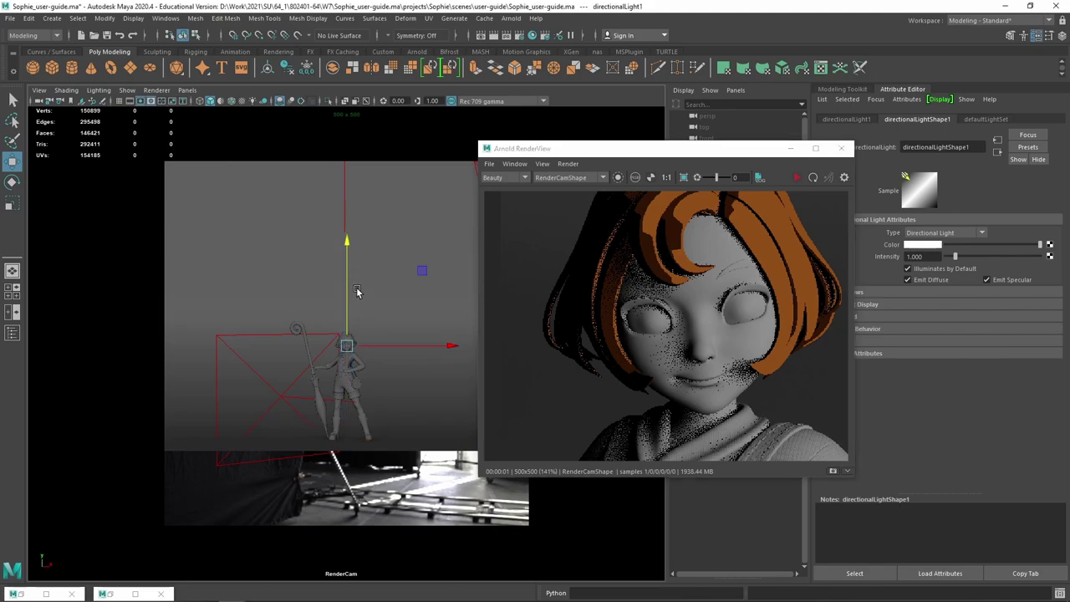
{"action": "key", "text": "r"}
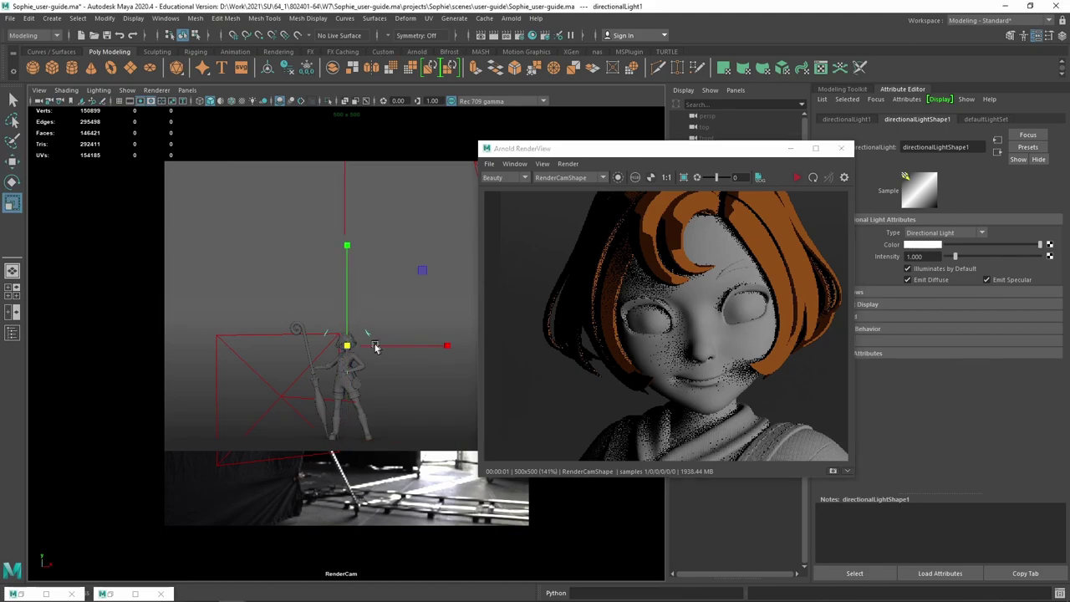
{"action": "key", "text": "f"}
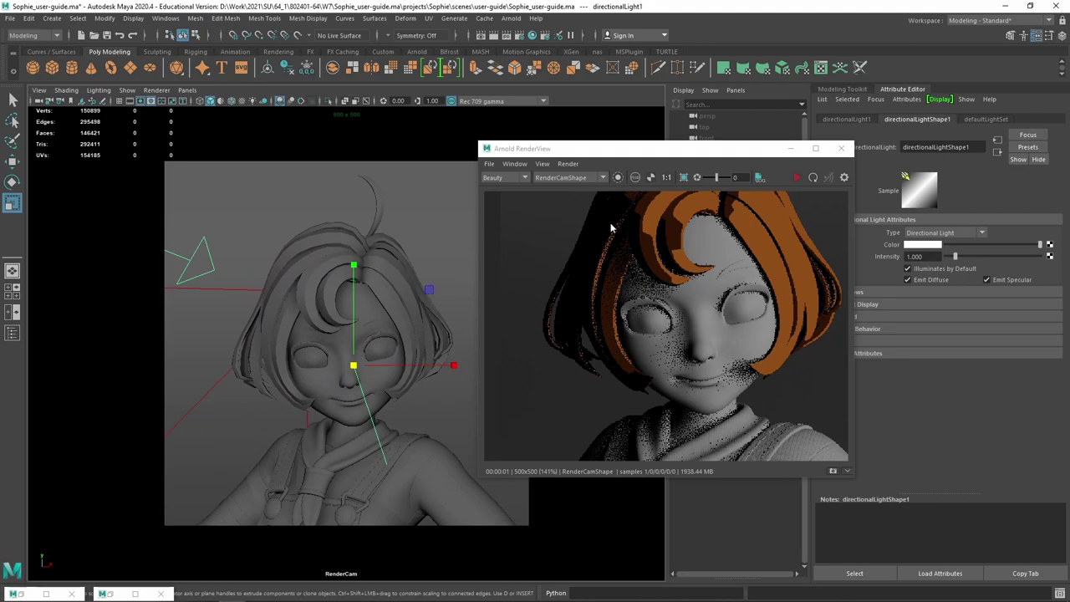
{"action": "left_click", "coordinate": [795, 180]}
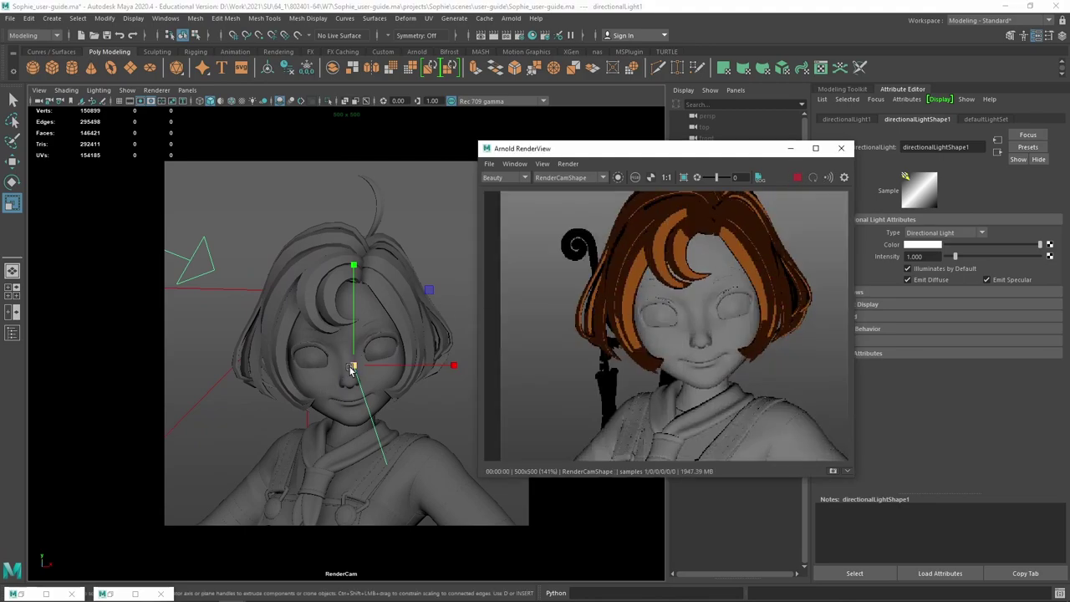
Rotate the directional light to relight Sophie's face, then select the sophie_hair mesh.
{"action": "key", "text": "e"}
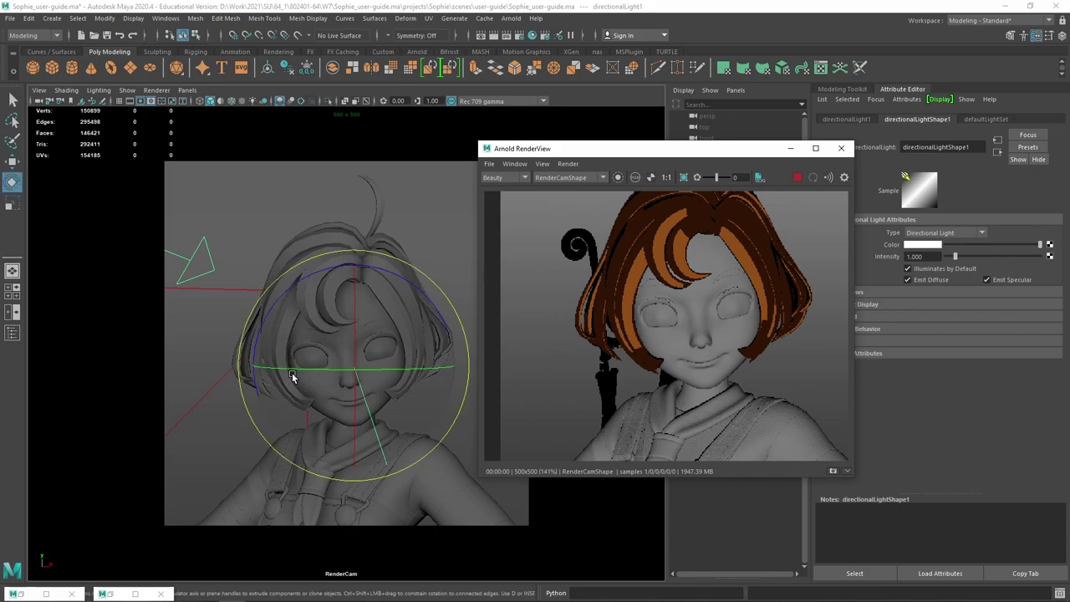
{"action": "left_click_drag", "start_coordinate": [292, 373], "coordinate": [361, 361]}
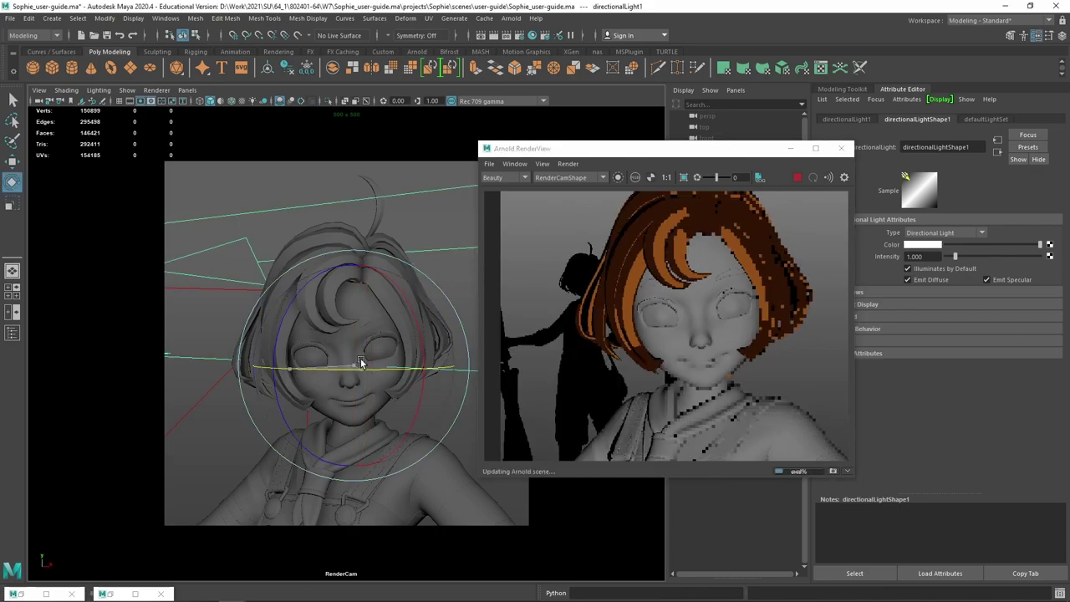
{"action": "mouse_move", "coordinate": [426, 306]}
{"action": "left_mouse_down"}
{"action": "mouse_move", "coordinate": [407, 307]}
{"action": "mouse_move", "coordinate": [399, 328]}
{"action": "left_mouse_up"}
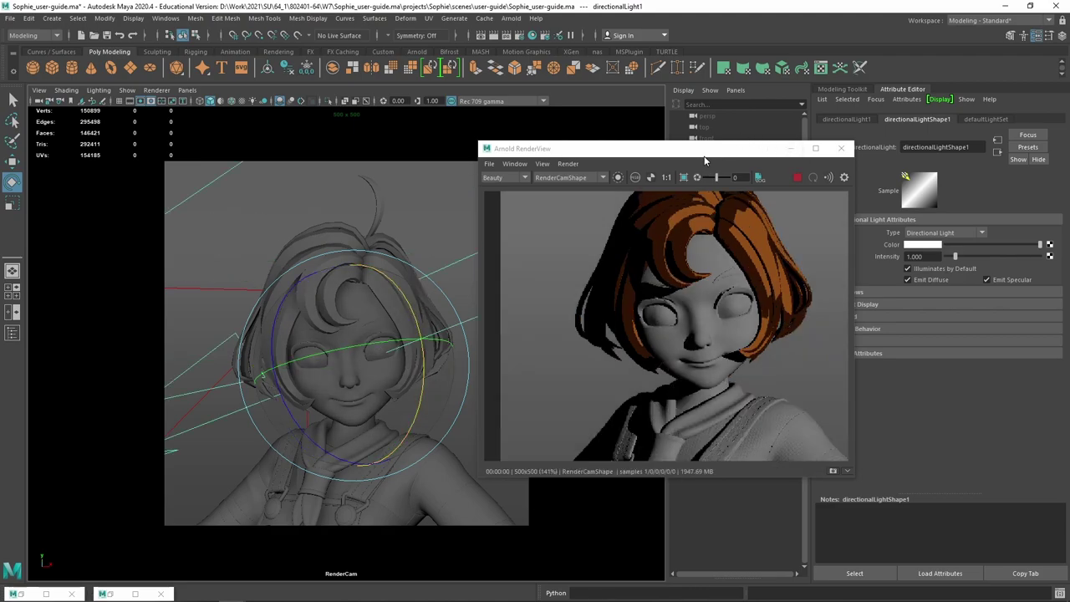
{"action": "left_click_drag", "start_coordinate": [704, 159], "coordinate": [592, 101]}
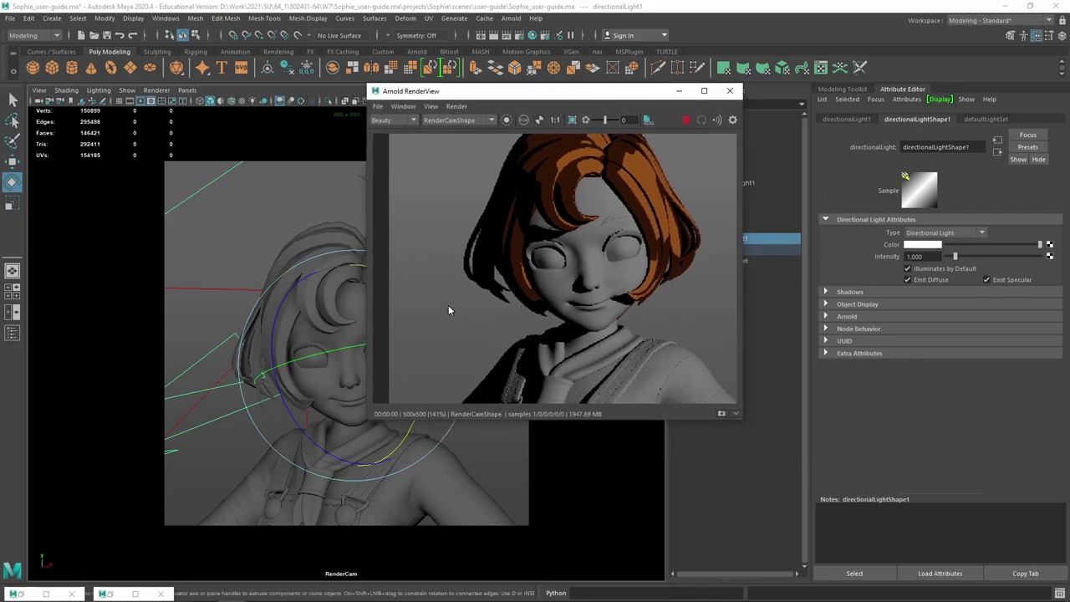
{"action": "left_click", "coordinate": [315, 285]}
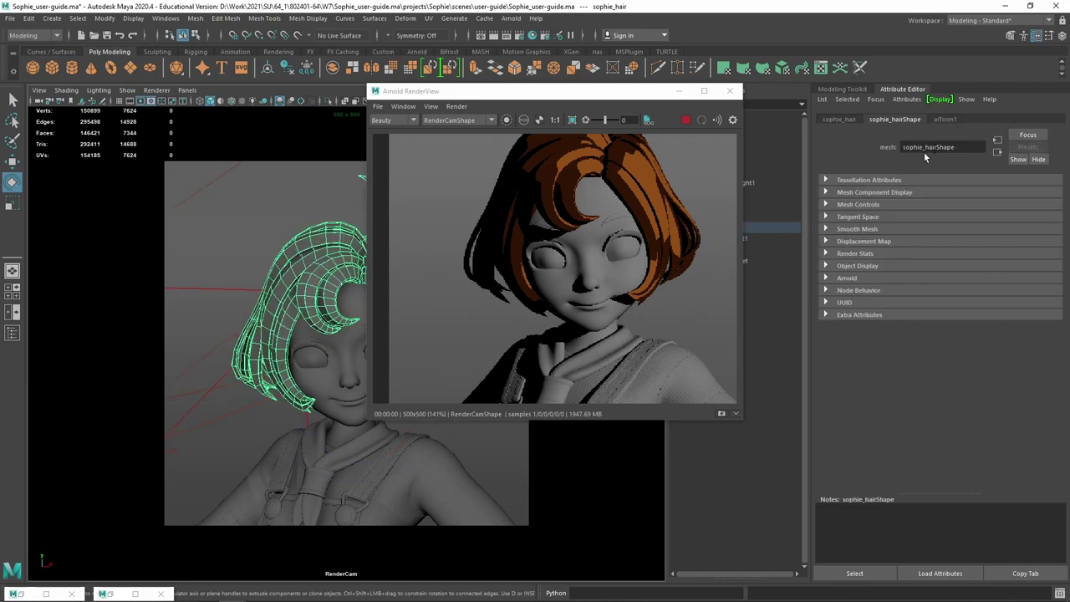
Open aiToon1's Base Tonemap ramp aiRampRgb1 and slide its middle grey stop to 0.122.
{"action": "left_click", "coordinate": [943, 118]}
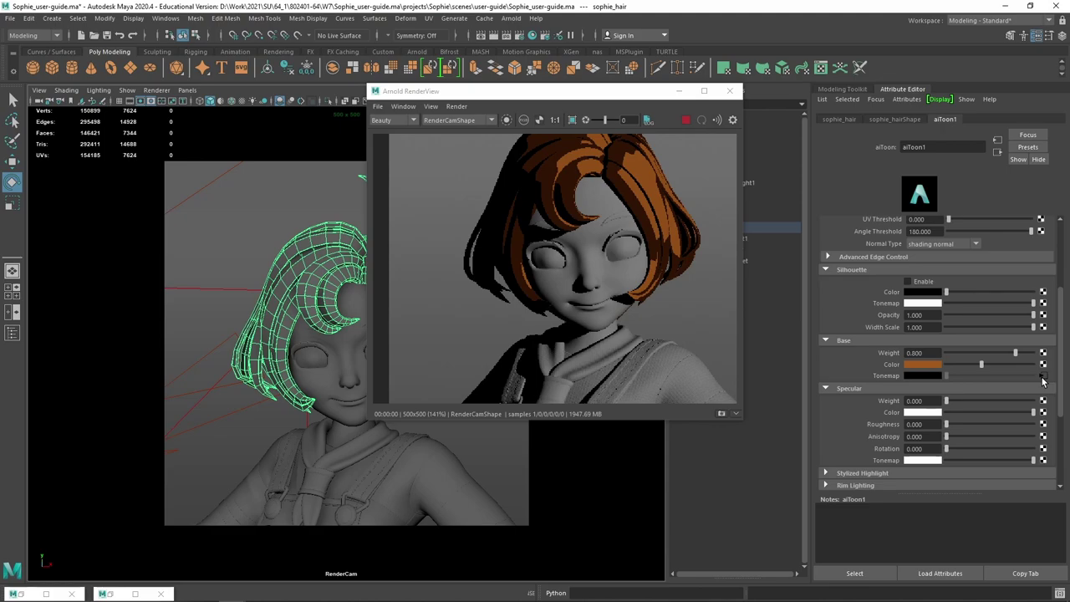
{"action": "left_click", "coordinate": [1042, 380]}
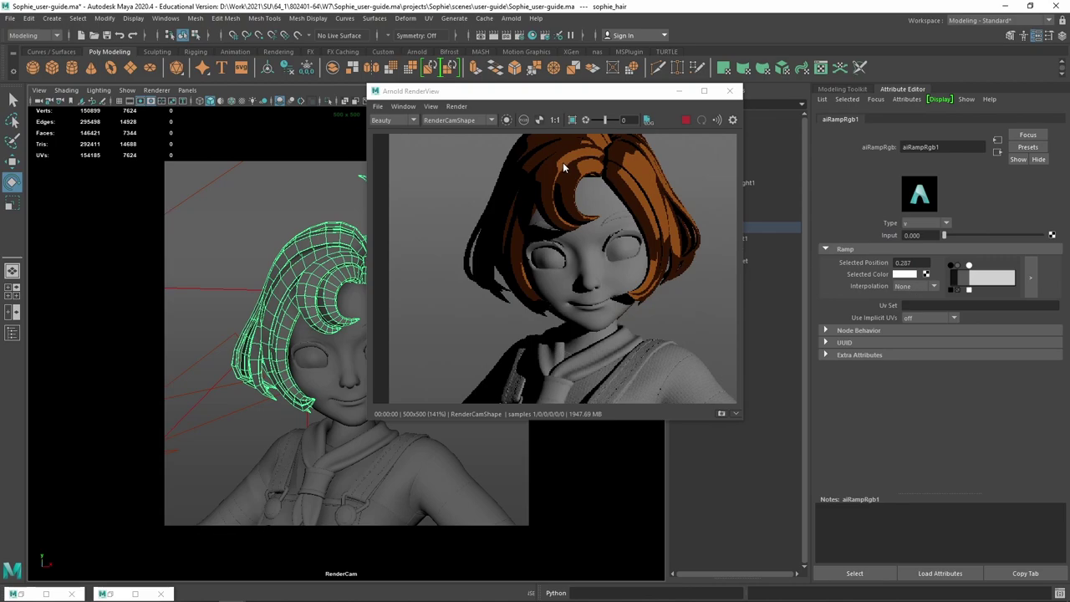
{"action": "scroll", "coordinate": [564, 161], "scroll_direction": "up", "scroll_amount": 3}
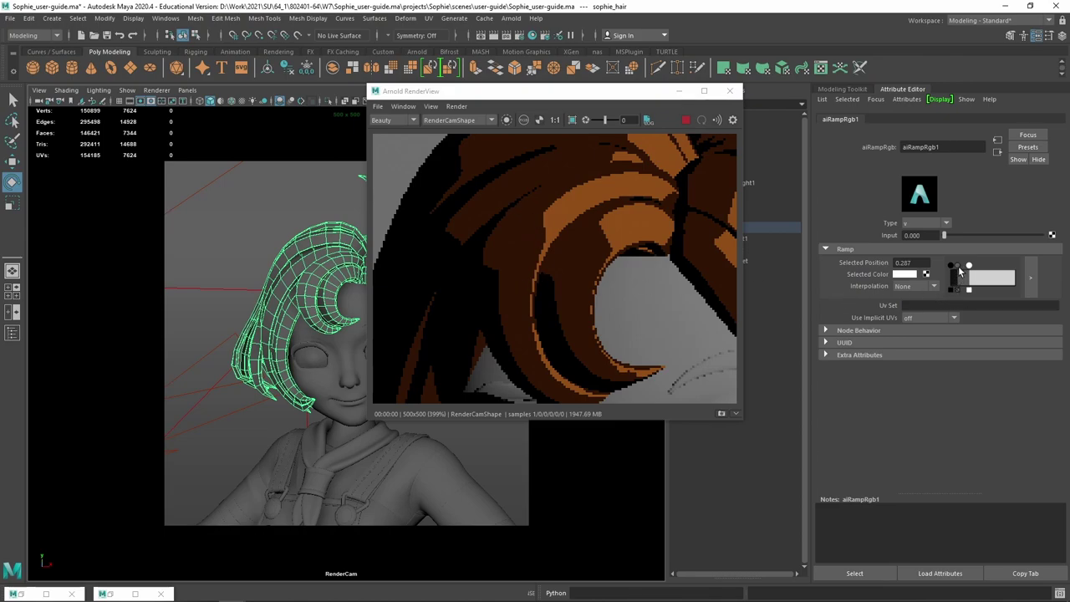
{"action": "left_click", "coordinate": [925, 288]}
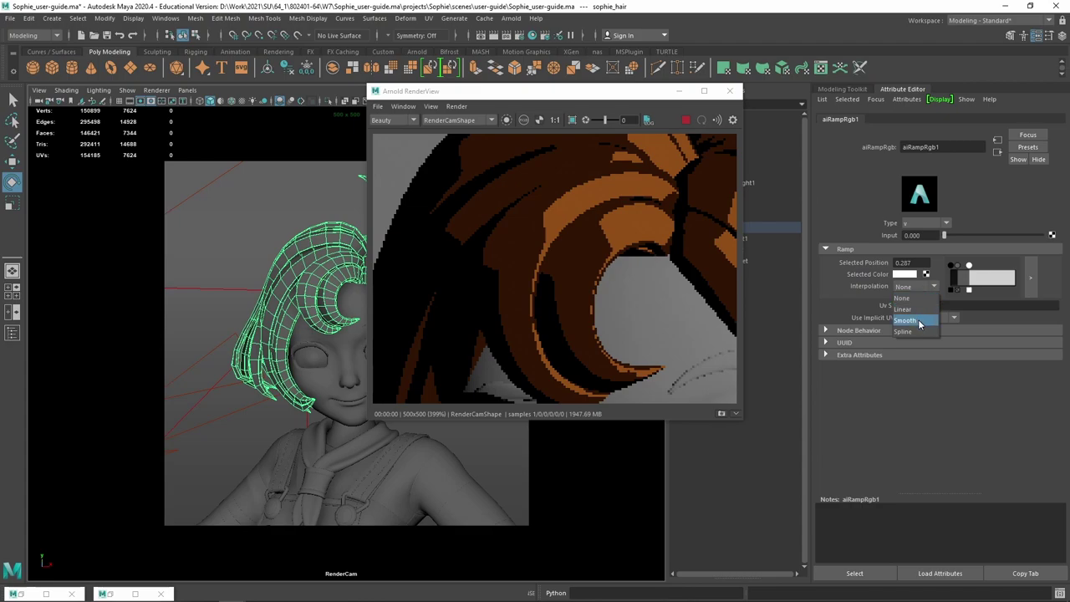
{"action": "left_click", "coordinate": [960, 266]}
{"action": "left_click_drag", "start_coordinate": [960, 266], "coordinate": [958, 266]}
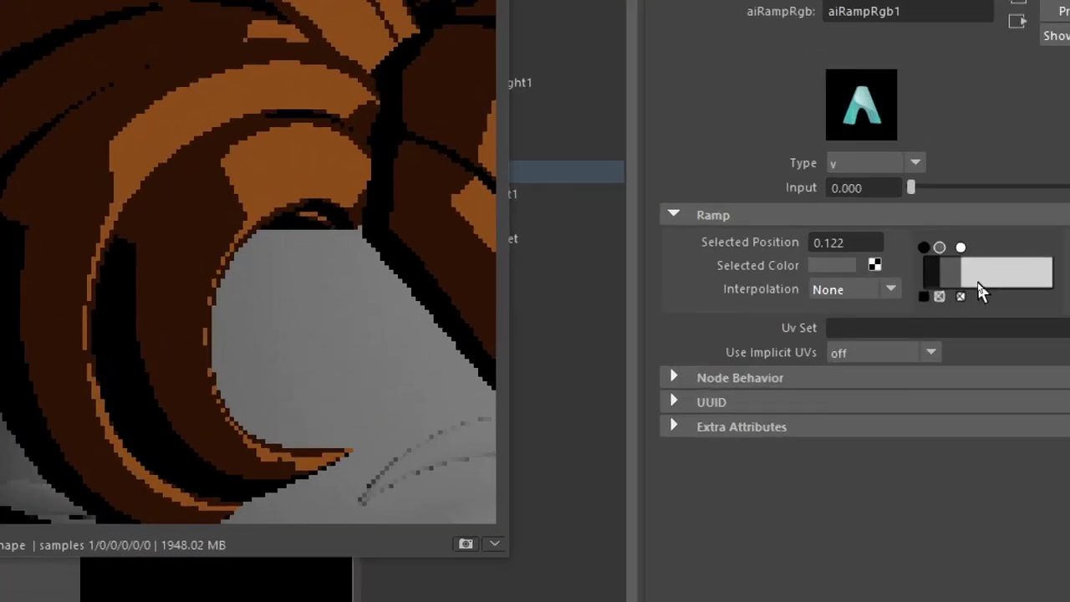
Set the middle and black ramp stops to Smooth interpolation.
{"action": "left_click", "coordinate": [857, 290]}
{"action": "left_click", "coordinate": [845, 360]}
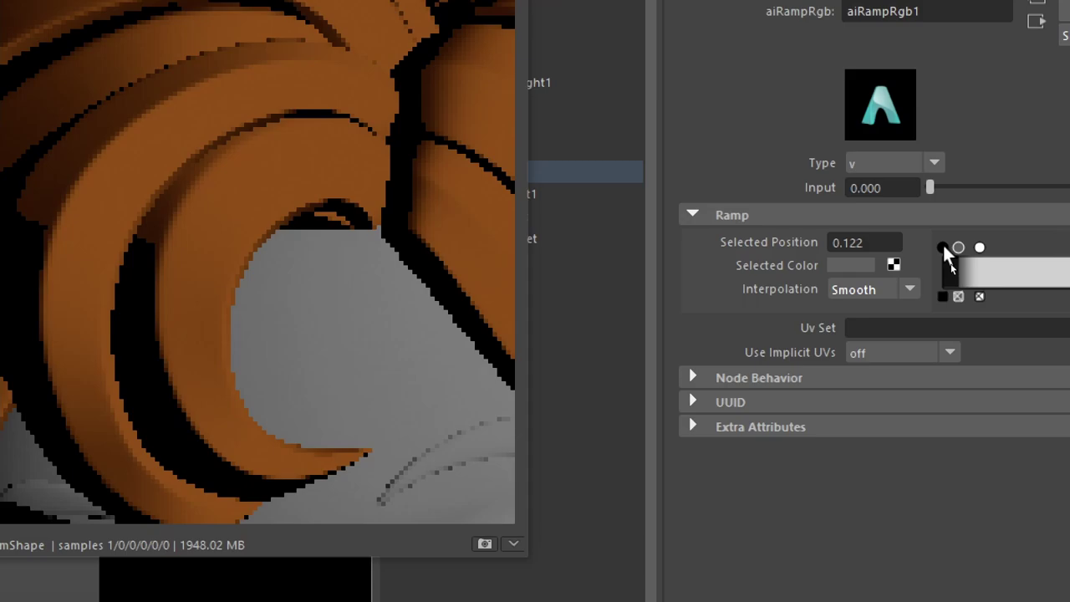
{"action": "left_click", "coordinate": [944, 245]}
{"action": "left_click", "coordinate": [911, 289]}
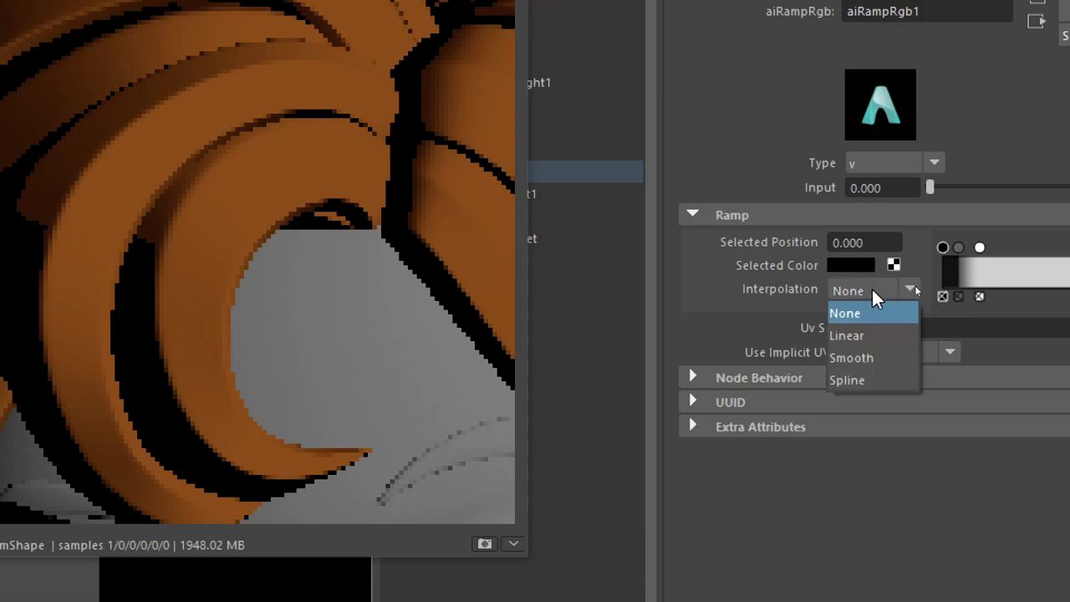
{"action": "left_click", "coordinate": [864, 356]}
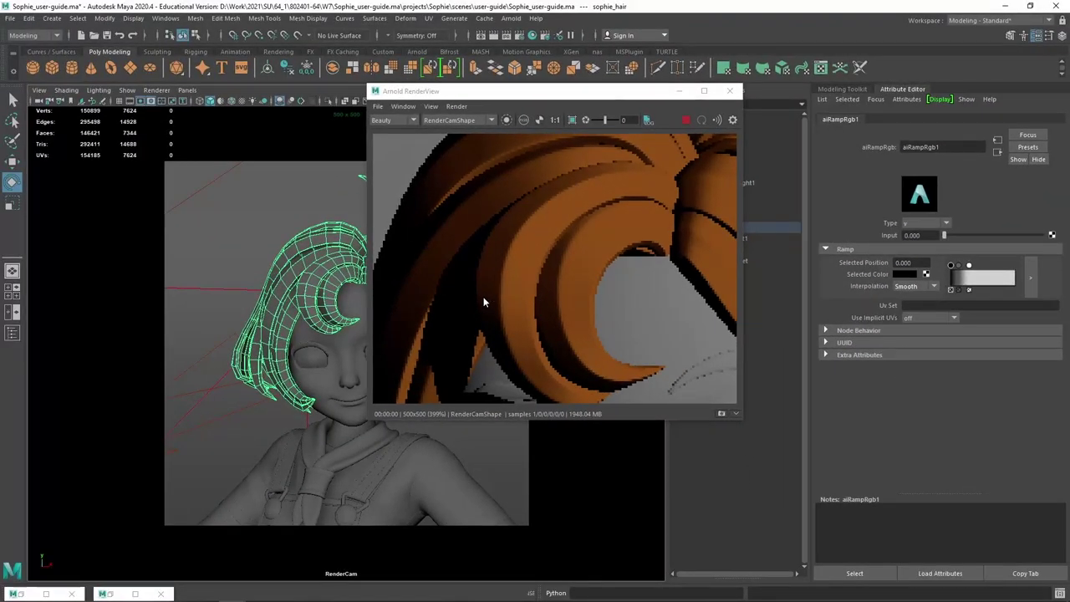
Move the white ramp stop to about 0.304, then reselect the black stop.
{"action": "left_click", "coordinate": [969, 266]}
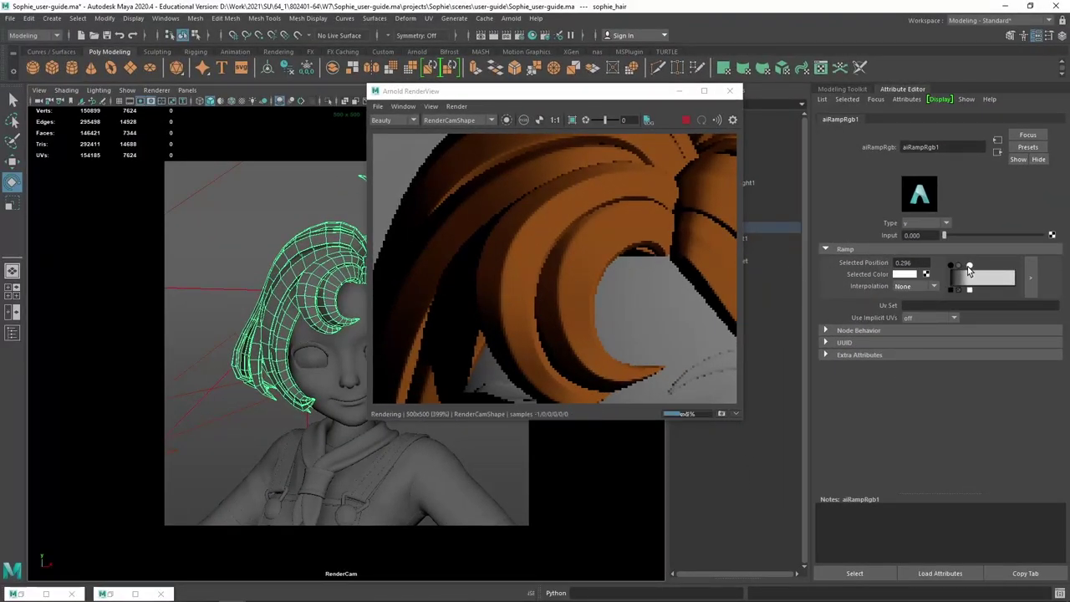
{"action": "left_click_drag", "start_coordinate": [969, 266], "coordinate": [969, 269]}
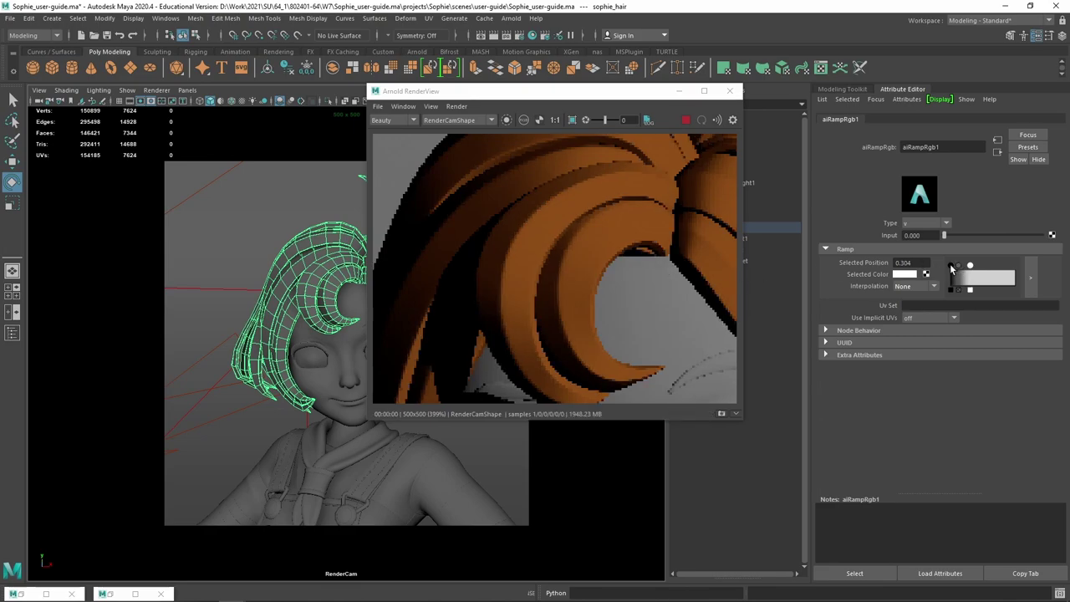
{"action": "left_click", "coordinate": [950, 266]}
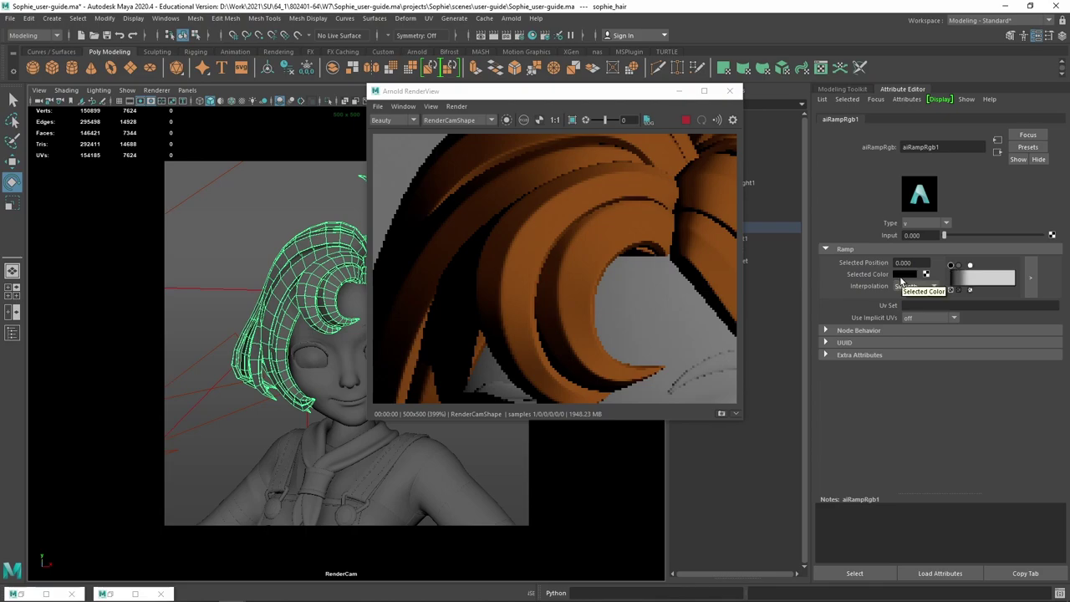
Recolour the position-0 ramp stop from black to deep purple in the colour picker.
{"action": "left_click", "coordinate": [901, 274]}
{"action": "left_click", "coordinate": [901, 276]}
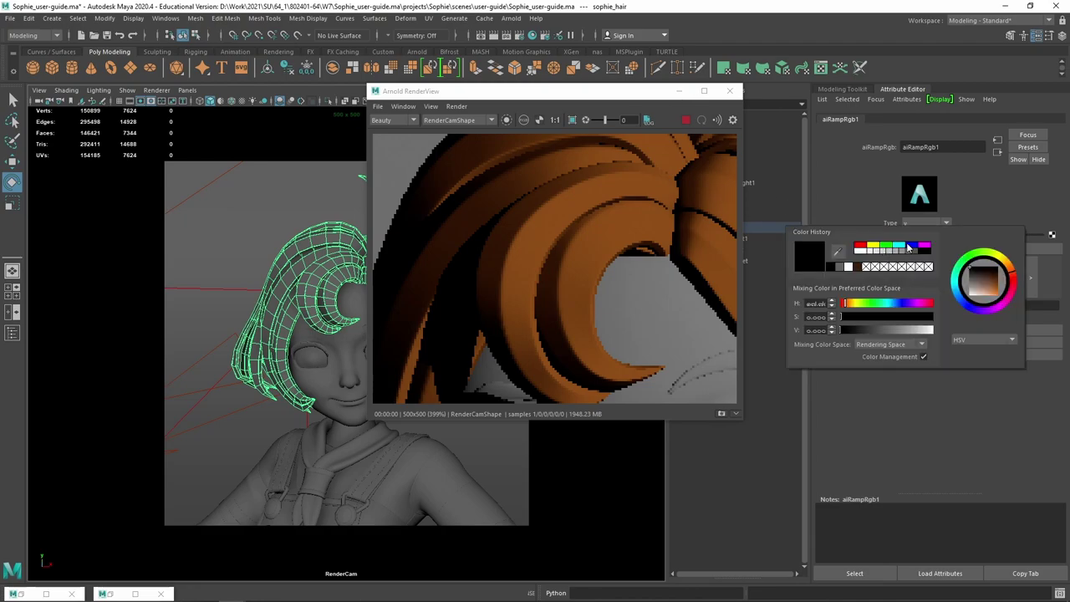
{"action": "left_click", "coordinate": [912, 245]}
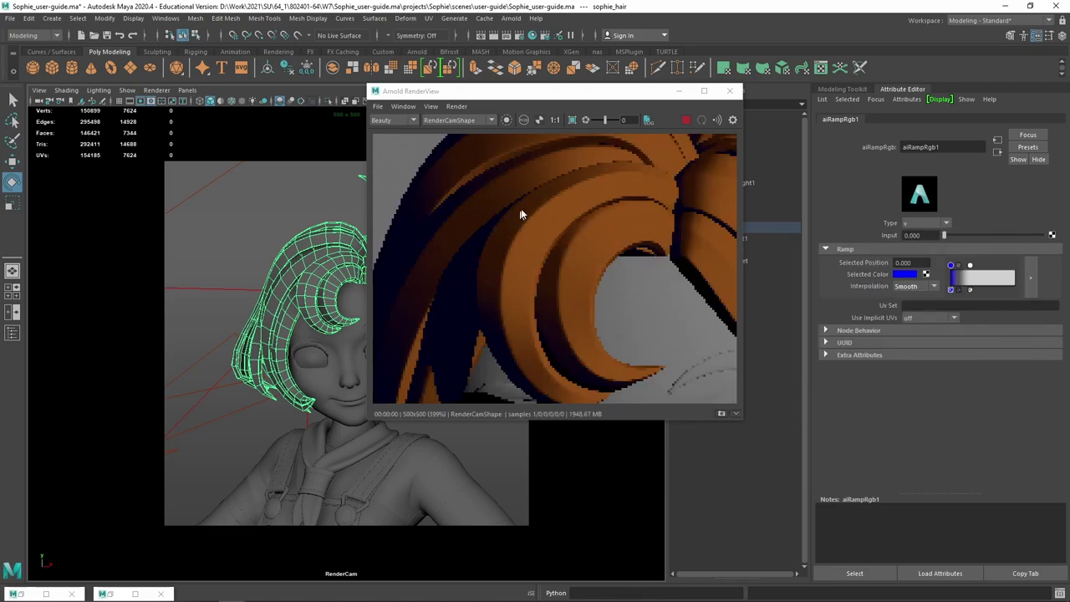
{"action": "left_click", "coordinate": [907, 276]}
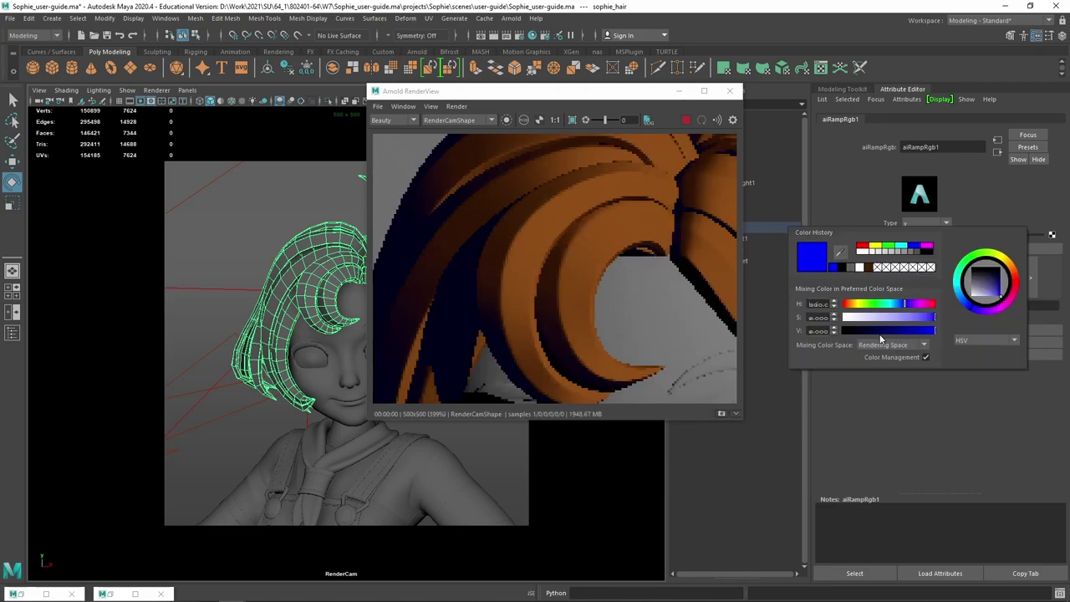
{"action": "left_click_drag", "start_coordinate": [902, 303], "coordinate": [901, 307]}
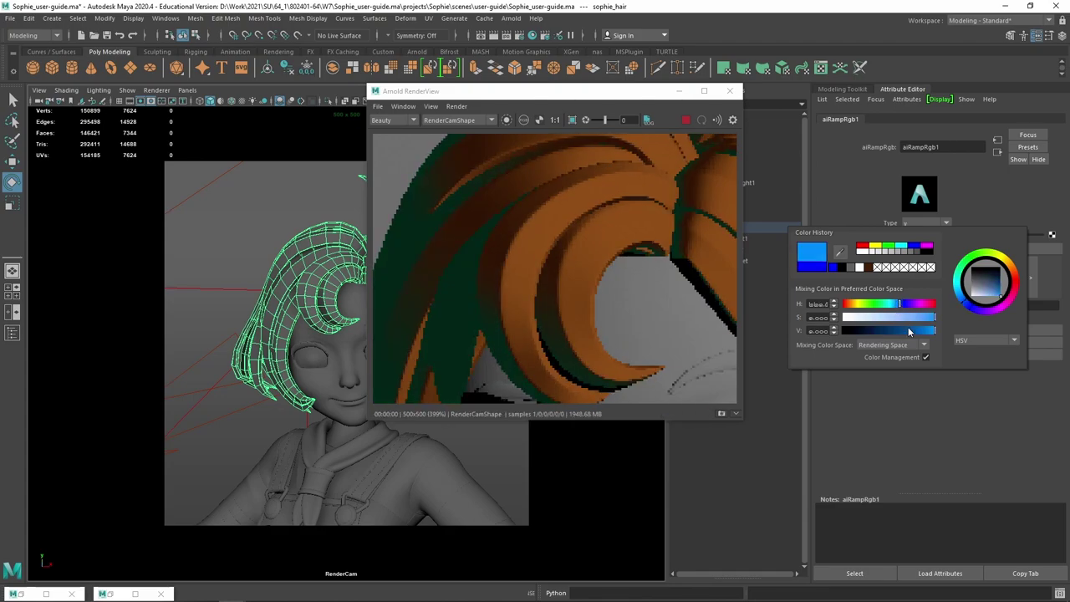
{"action": "mouse_move", "coordinate": [901, 336]}
{"action": "left_mouse_down"}
{"action": "mouse_move", "coordinate": [886, 334]}
{"action": "mouse_move", "coordinate": [901, 335]}
{"action": "left_mouse_up"}
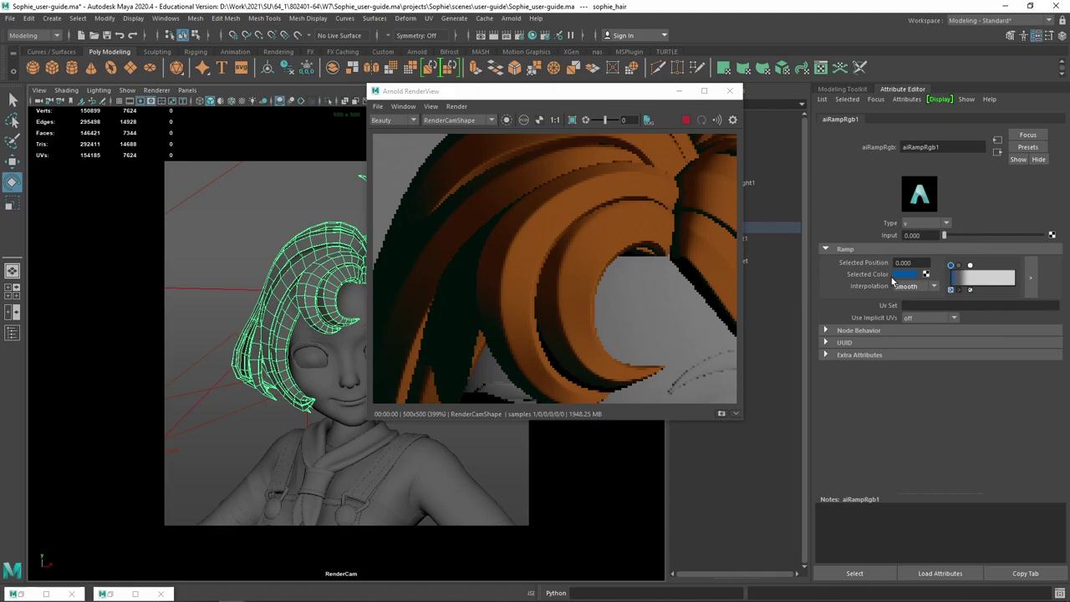
{"action": "left_click", "coordinate": [907, 275]}
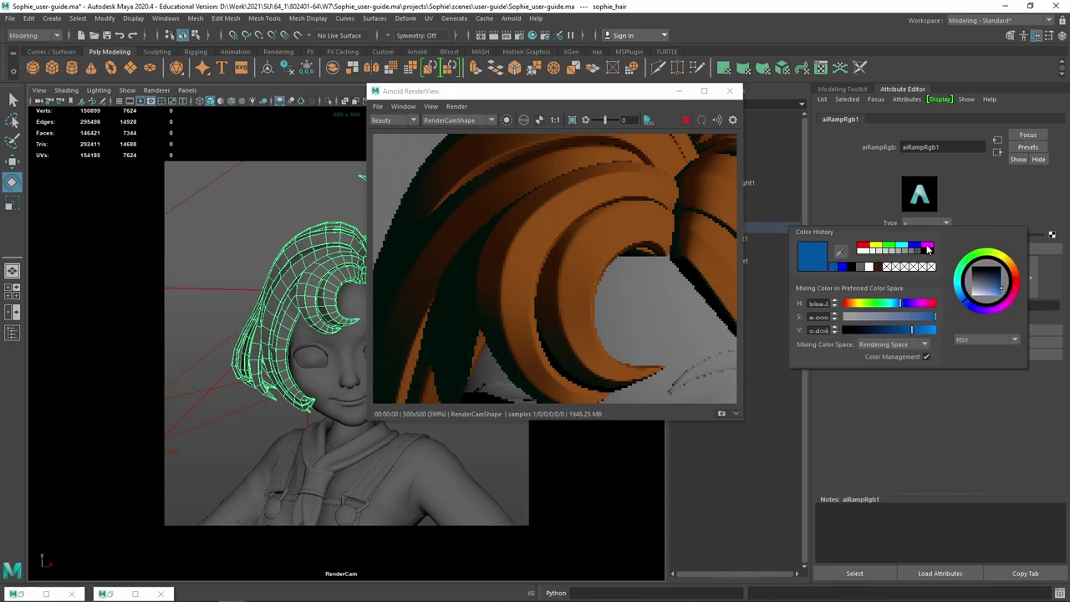
{"action": "left_click", "coordinate": [987, 314]}
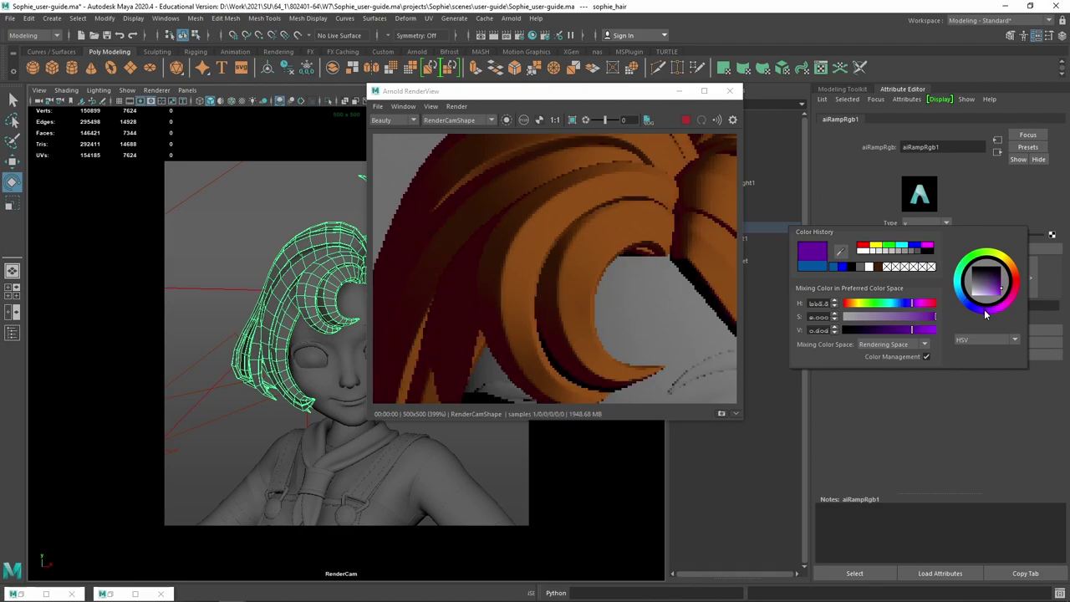
{"action": "left_click_drag", "start_coordinate": [987, 314], "coordinate": [975, 313]}
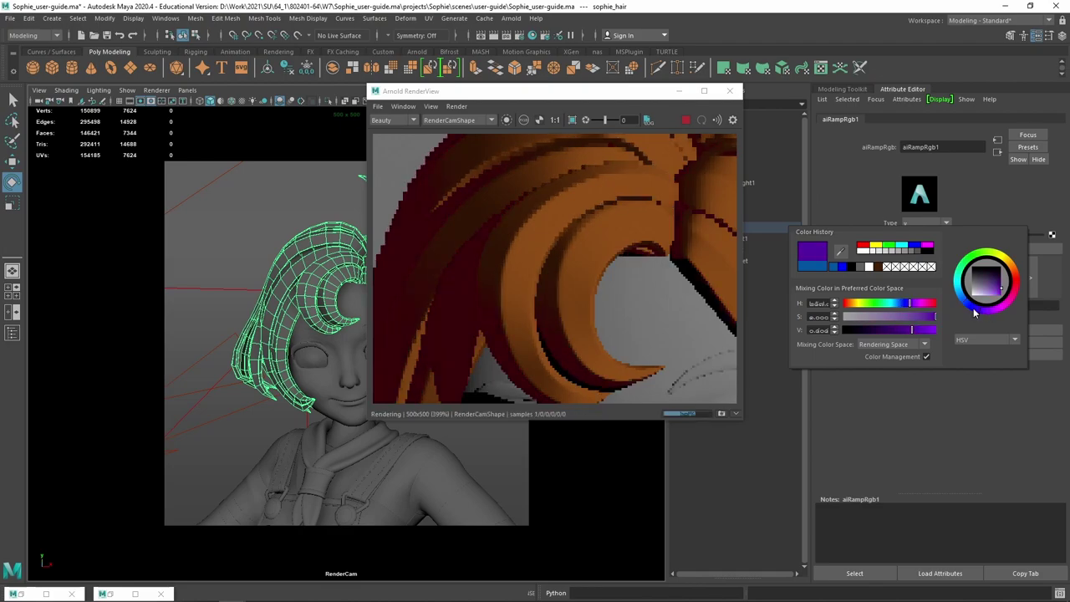
{"action": "left_click_drag", "start_coordinate": [975, 312], "coordinate": [964, 303]}
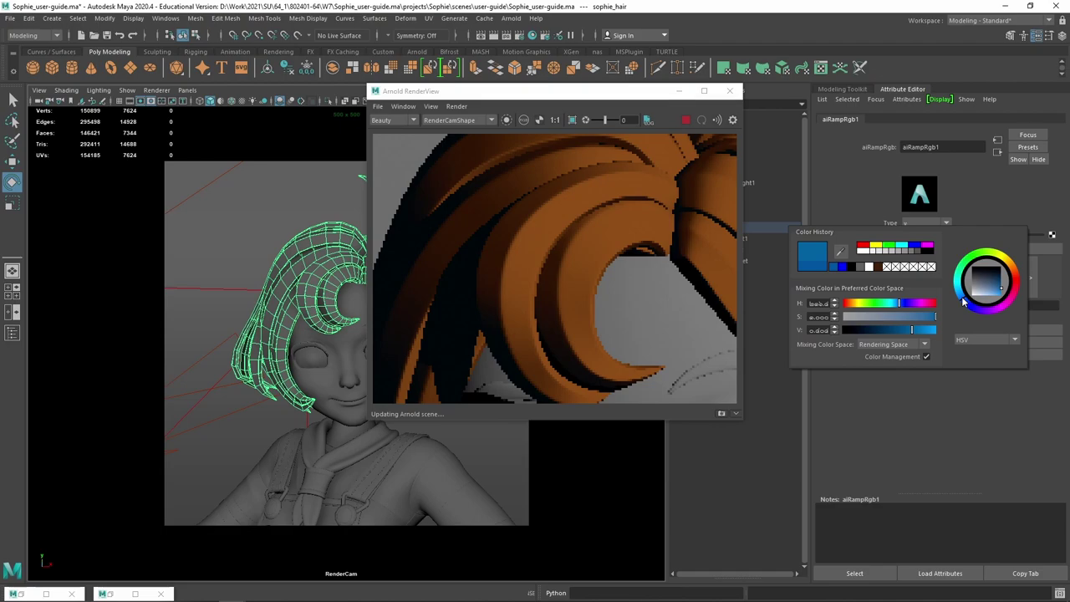
{"action": "left_click_drag", "start_coordinate": [963, 303], "coordinate": [994, 315]}
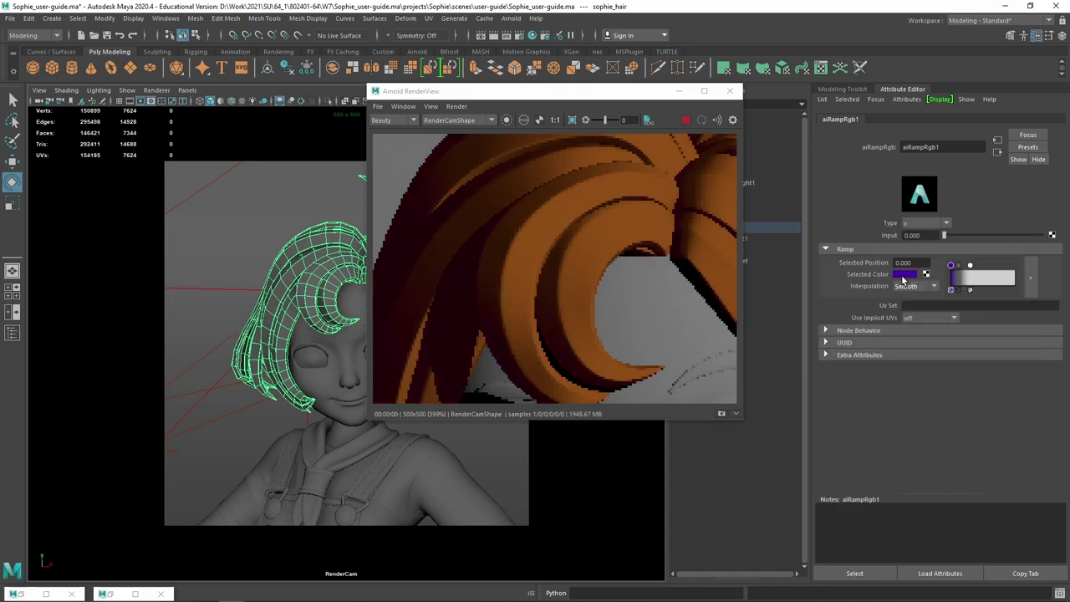
Brighten the position-0 purple and make the 0.157 stop a lighter purple.
{"action": "left_click", "coordinate": [902, 280]}
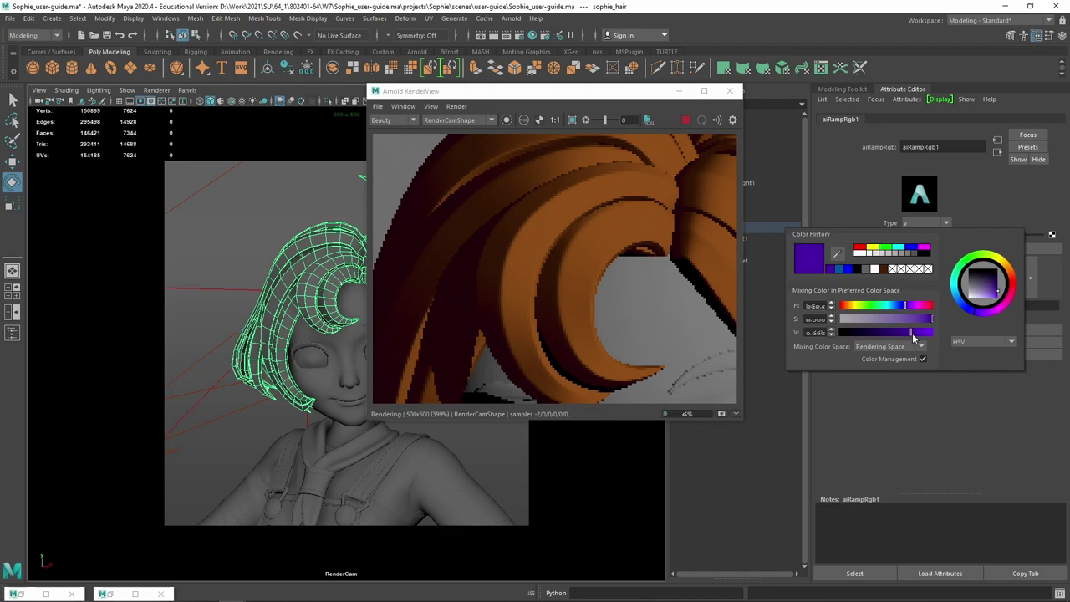
{"action": "left_click_drag", "start_coordinate": [911, 333], "coordinate": [924, 336]}
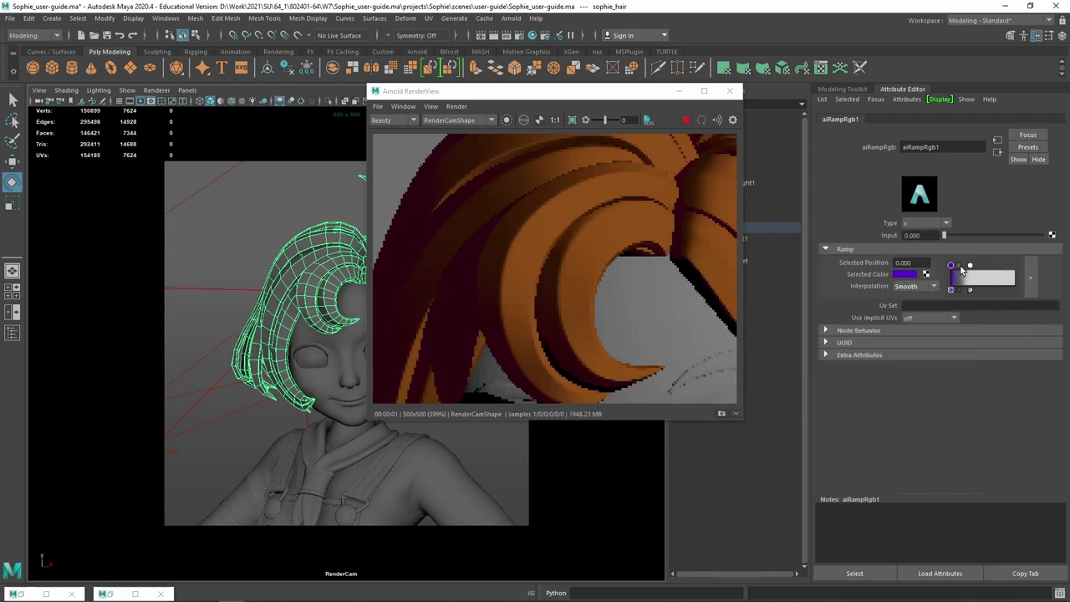
{"action": "left_click", "coordinate": [961, 274]}
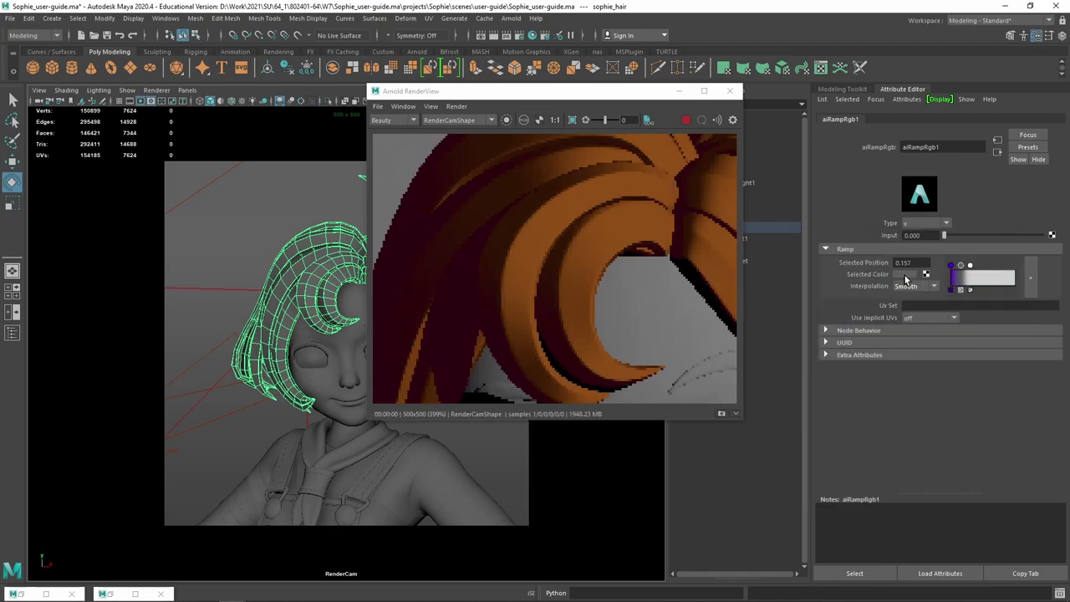
{"action": "left_click", "coordinate": [915, 274]}
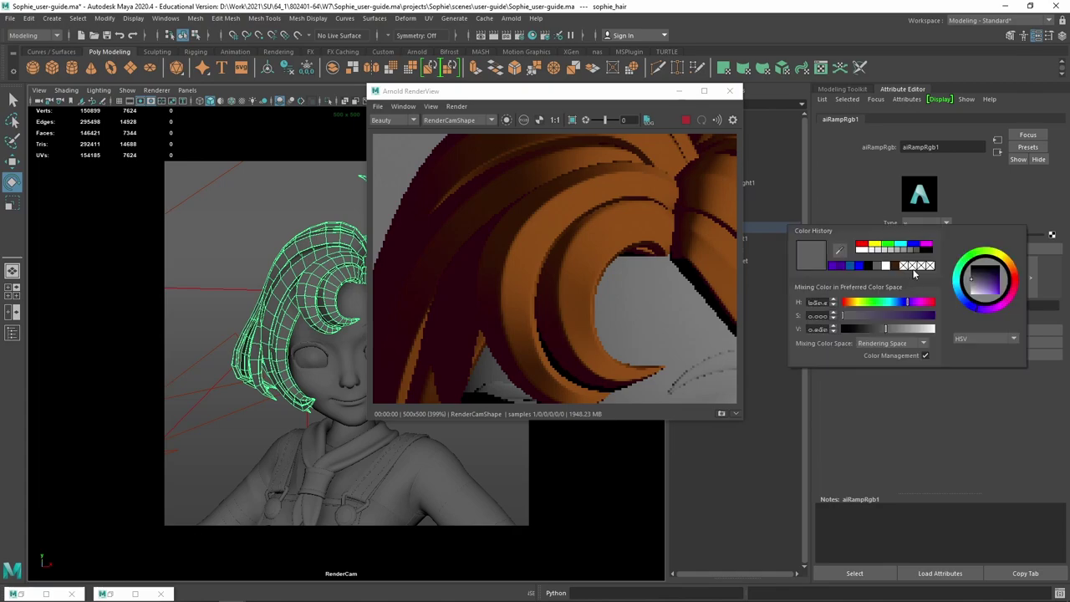
{"action": "left_click", "coordinate": [830, 264]}
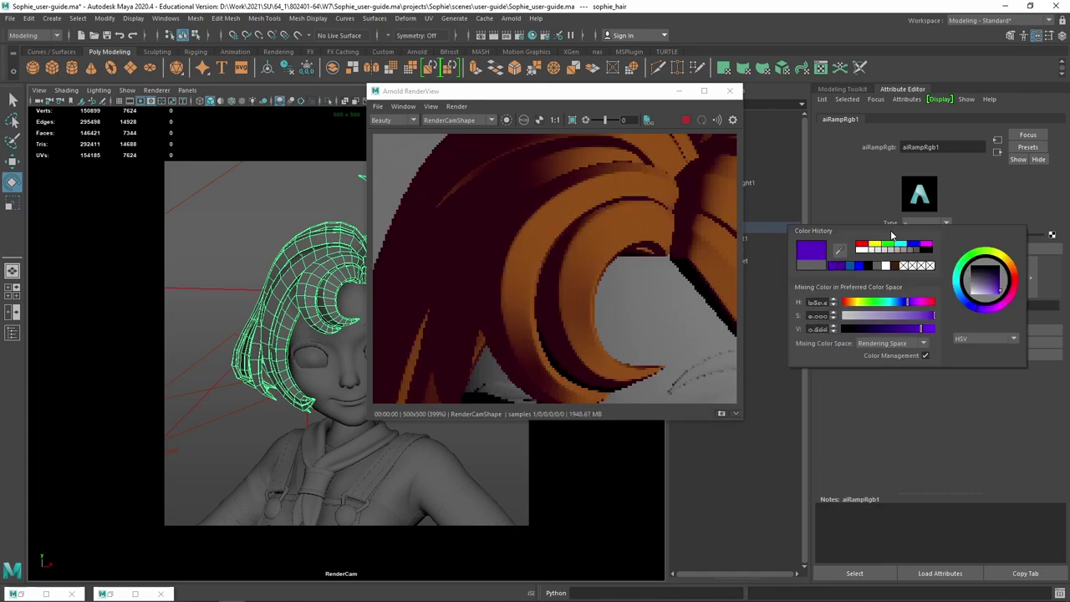
{"action": "left_click", "coordinate": [901, 317]}
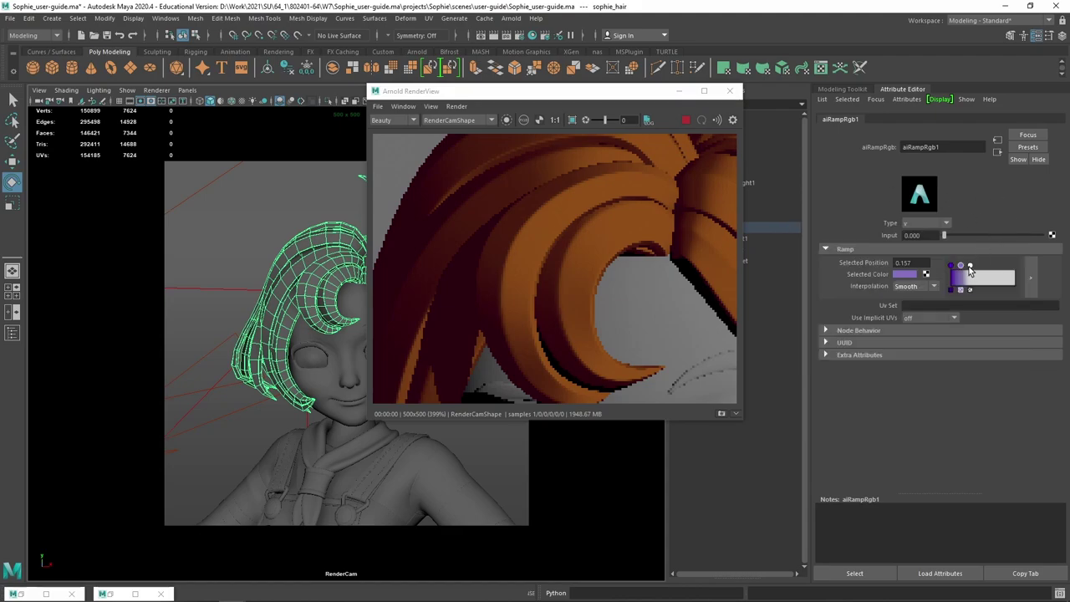
Tint the white ramp stop warm cream and place it at 0.322.
{"action": "left_click", "coordinate": [969, 266]}
{"action": "left_click", "coordinate": [905, 275]}
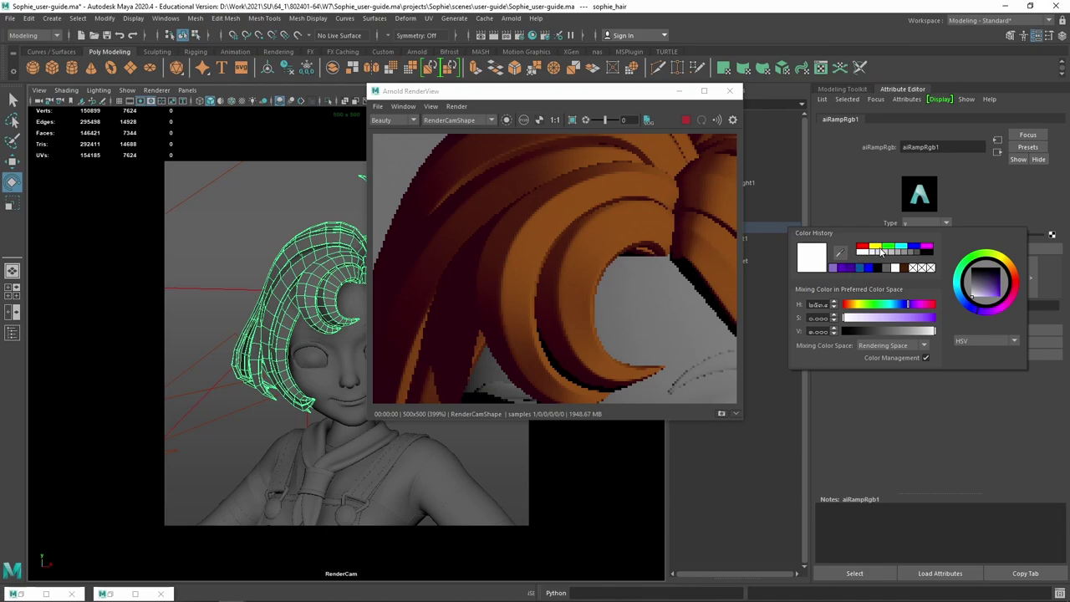
{"action": "left_click_drag", "start_coordinate": [859, 309], "coordinate": [901, 321]}
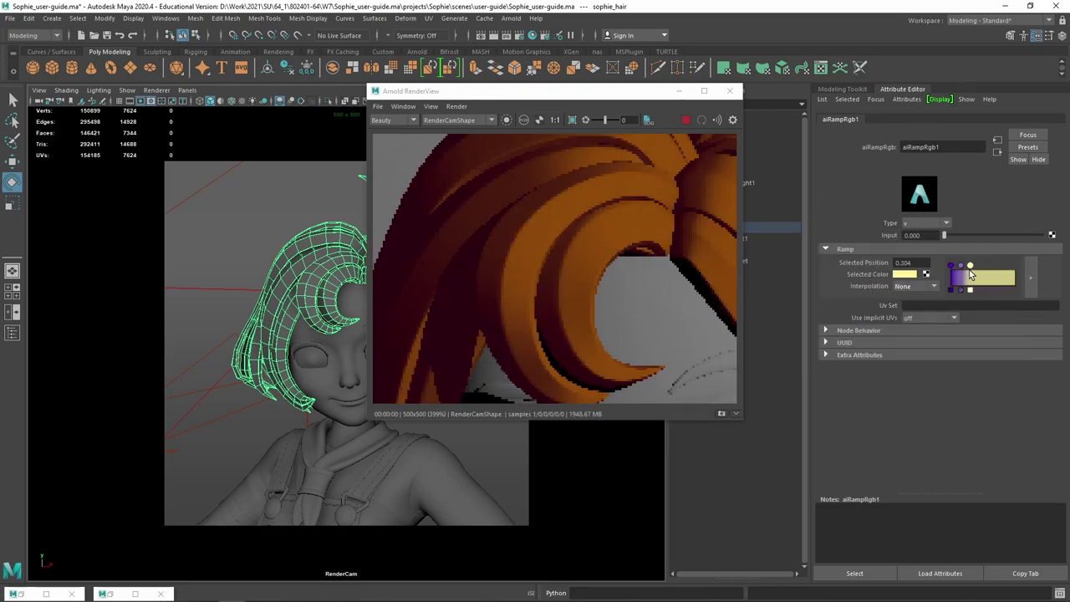
{"action": "left_click_drag", "start_coordinate": [970, 266], "coordinate": [971, 267]}
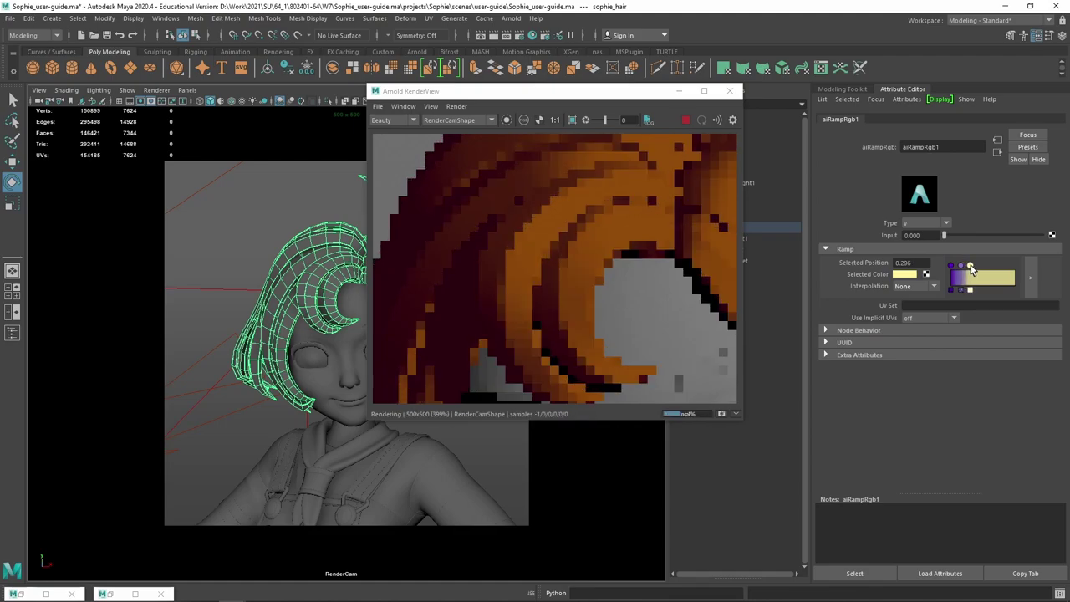
{"action": "scroll", "coordinate": [559, 239], "scroll_direction": "down", "scroll_amount": 3}
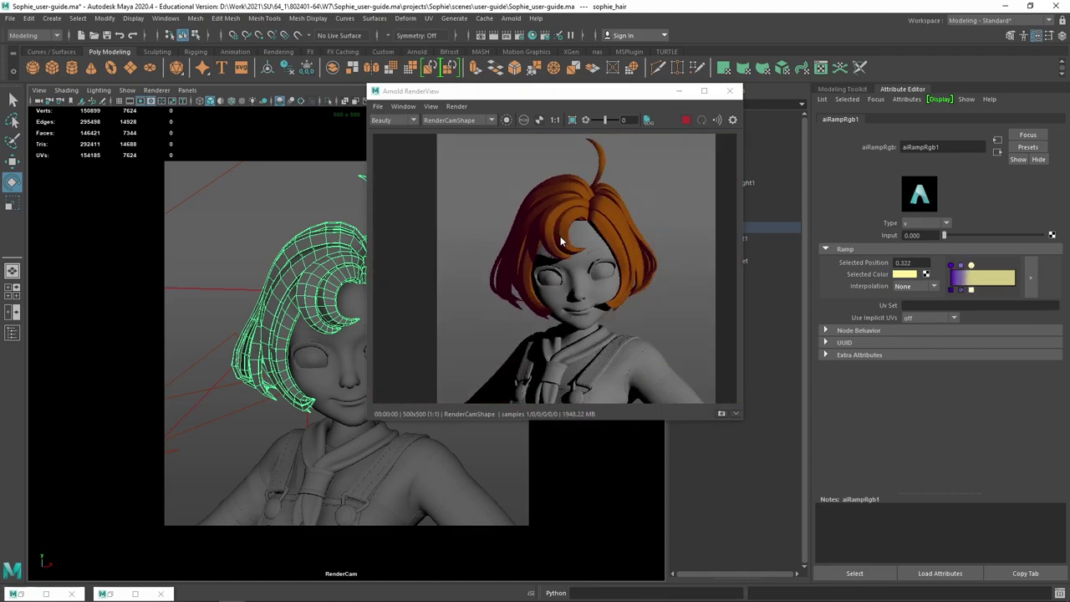
{"action": "scroll", "coordinate": [563, 232], "scroll_direction": "up", "scroll_amount": 1}
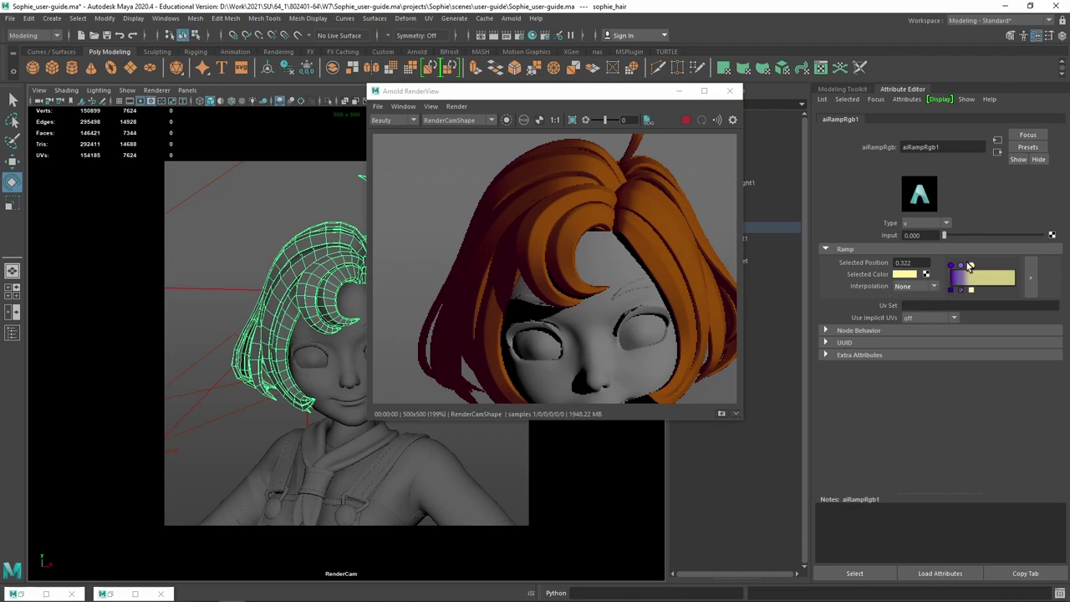
Set the purple ramp step's interpolation to None for a hard transition.
{"action": "left_click", "coordinate": [960, 264]}
{"action": "left_click", "coordinate": [914, 289]}
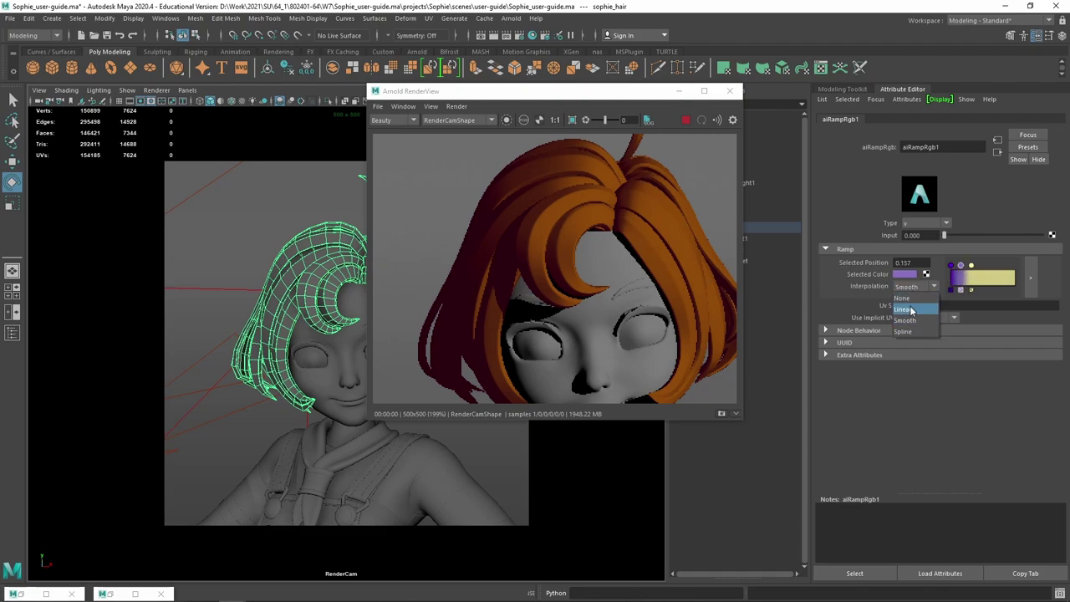
{"action": "left_click", "coordinate": [915, 311]}
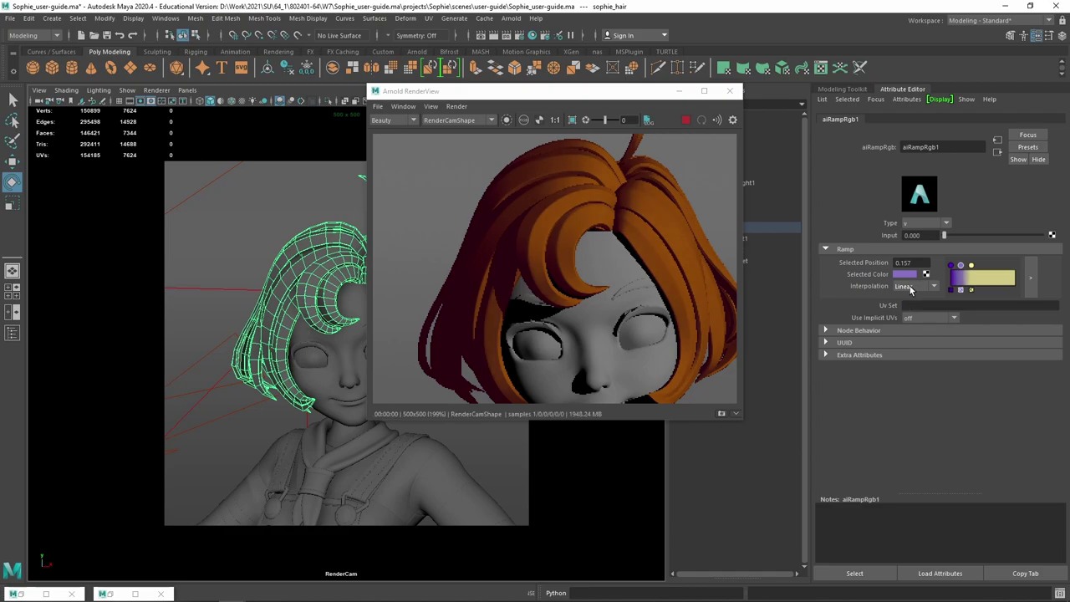
{"action": "left_click", "coordinate": [913, 287]}
{"action": "left_click", "coordinate": [909, 301]}
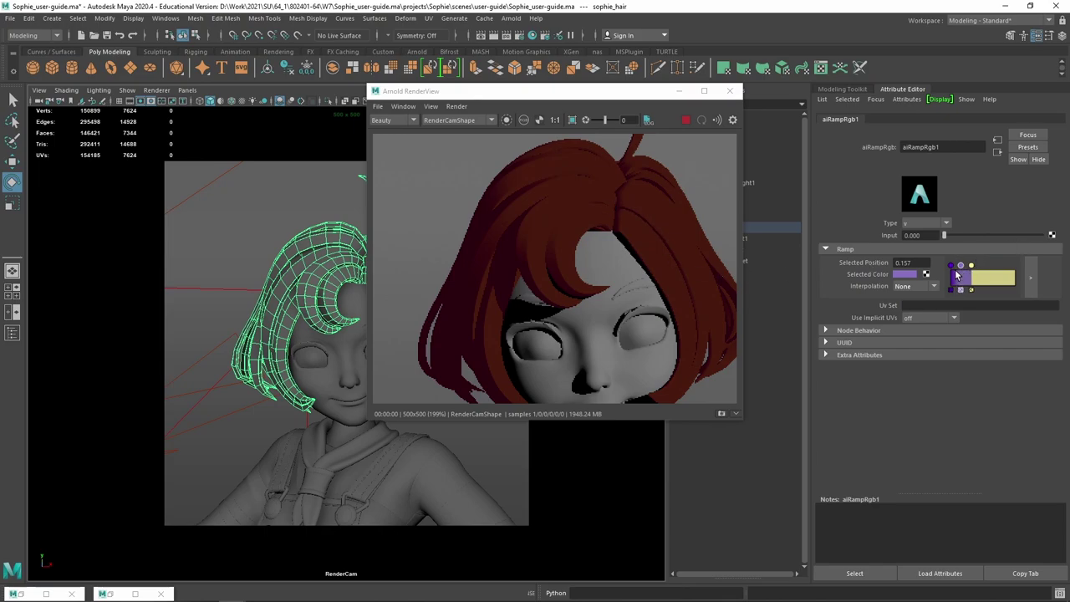
Desaturate the yellow ramp step to white and move it to 0.522.
{"action": "left_click", "coordinate": [972, 265]}
{"action": "left_click", "coordinate": [905, 274]}
{"action": "left_click", "coordinate": [846, 318]}
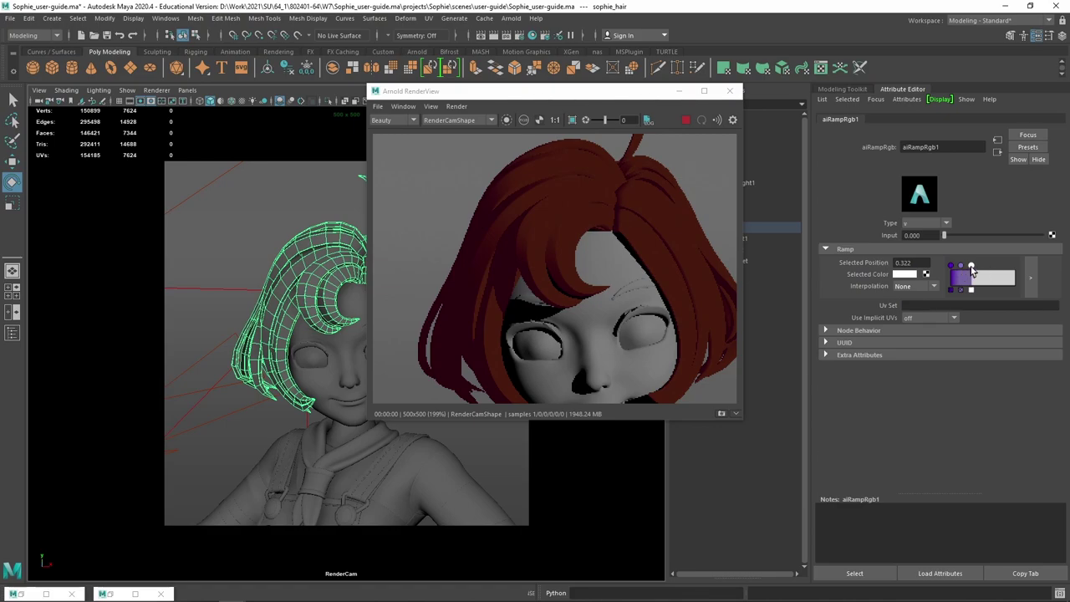
{"action": "left_click_drag", "start_coordinate": [971, 265], "coordinate": [981, 267]}
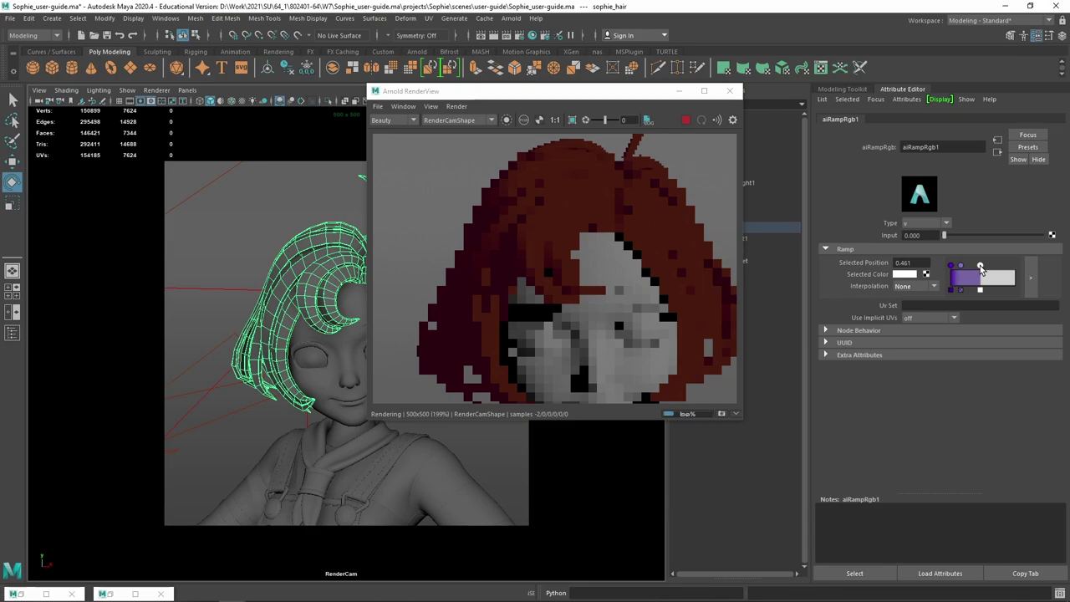
{"action": "left_click_drag", "start_coordinate": [981, 267], "coordinate": [988, 267]}
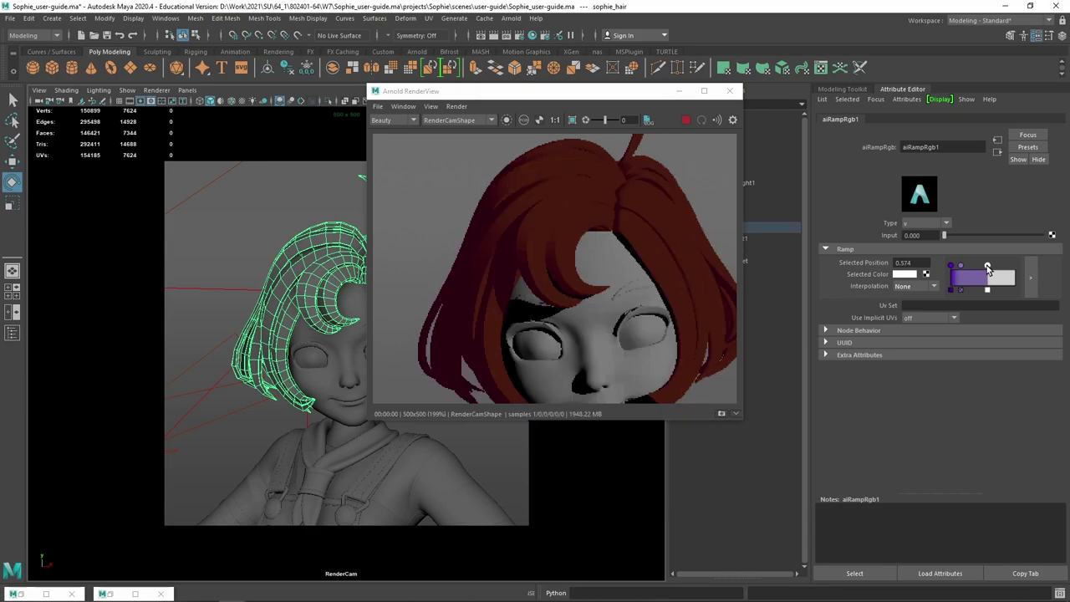
Raise the value of aiToon1's orange Base Color to lighten the hair.
{"action": "left_click", "coordinate": [351, 249]}
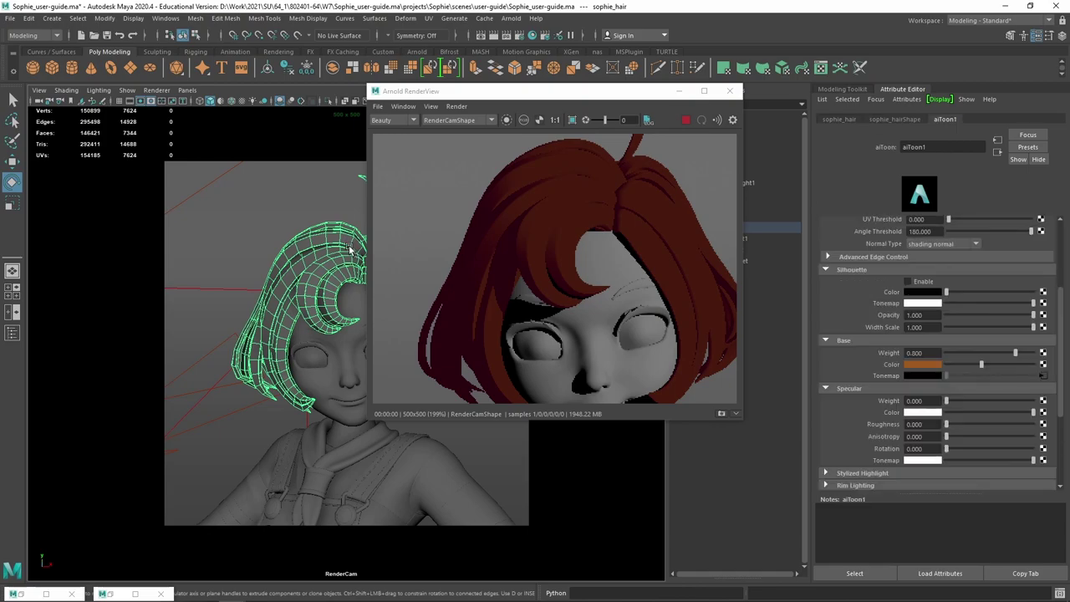
{"action": "left_click", "coordinate": [933, 365]}
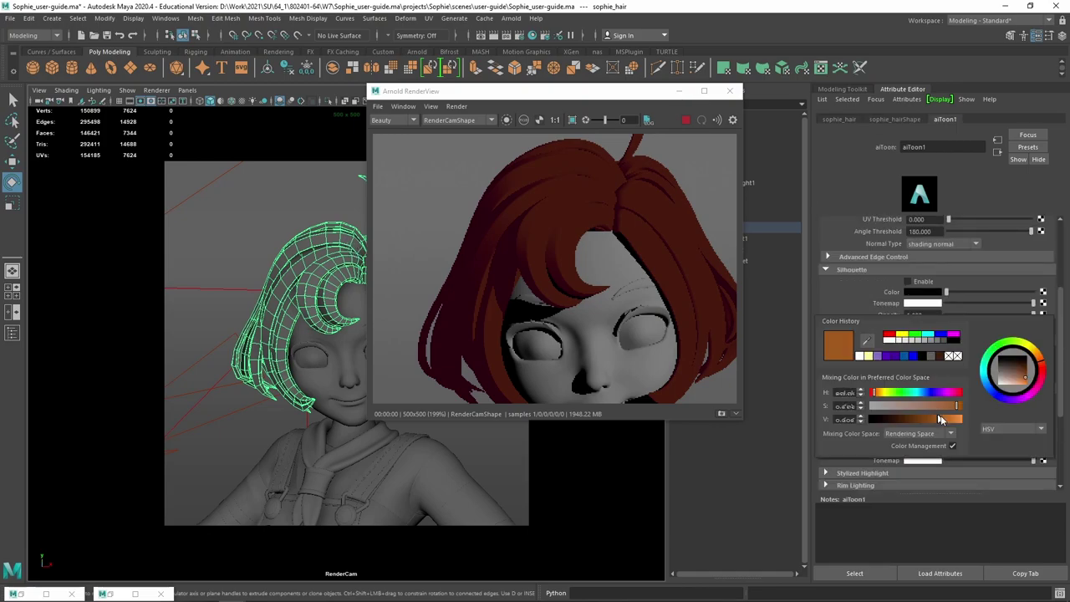
{"action": "left_click_drag", "start_coordinate": [940, 418], "coordinate": [956, 424]}
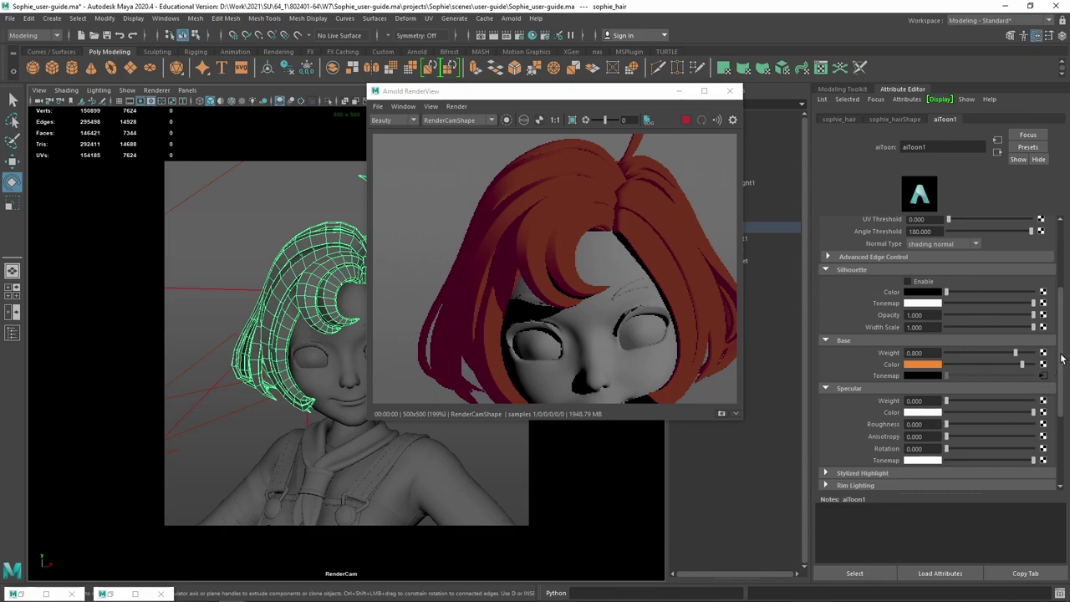
{"action": "scroll", "coordinate": [1062, 358], "scroll_direction": "down", "scroll_amount": 2}
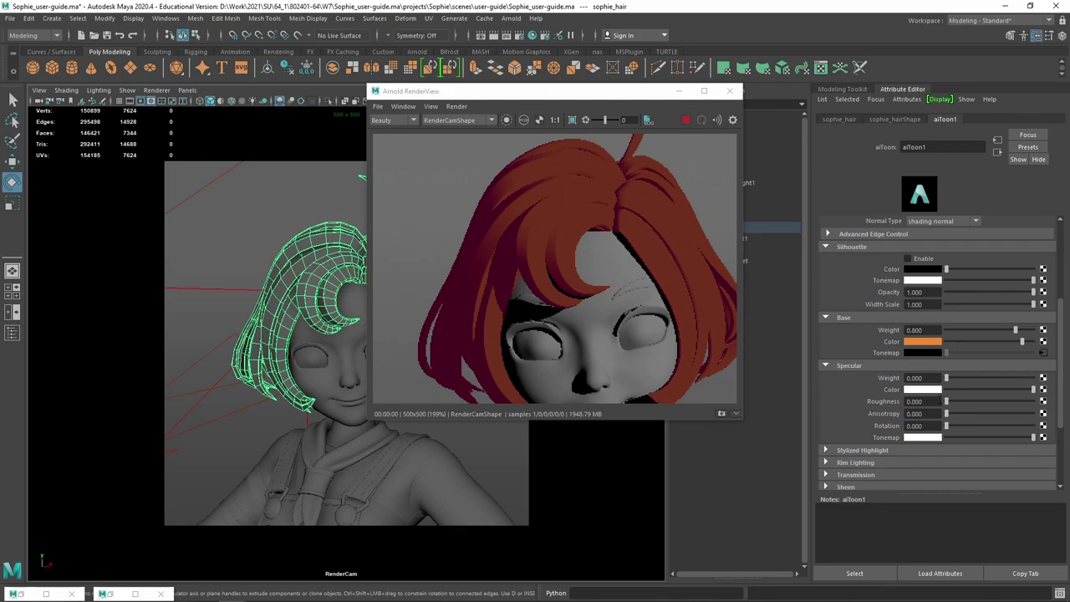
Try several aiToon1 specular values, settling on Weight 0.227 and Roughness 0.422.
{"action": "left_click", "coordinate": [954, 378]}
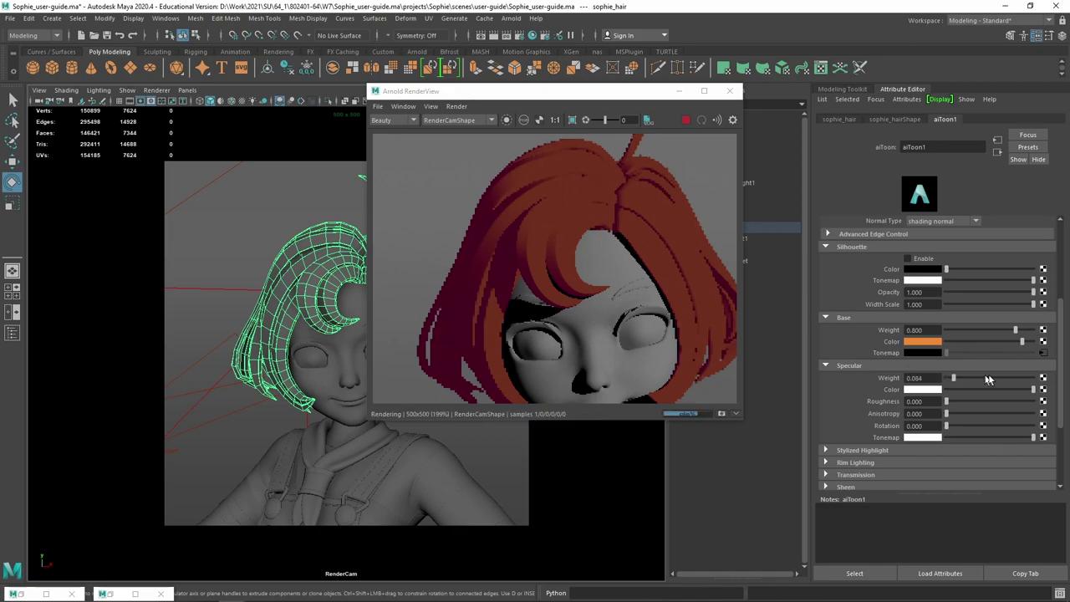
{"action": "mouse_move", "coordinate": [1025, 378]}
{"action": "left_mouse_down"}
{"action": "mouse_move", "coordinate": [1043, 378]}
{"action": "mouse_move", "coordinate": [948, 378]}
{"action": "mouse_move", "coordinate": [1043, 378]}
{"action": "left_mouse_up"}
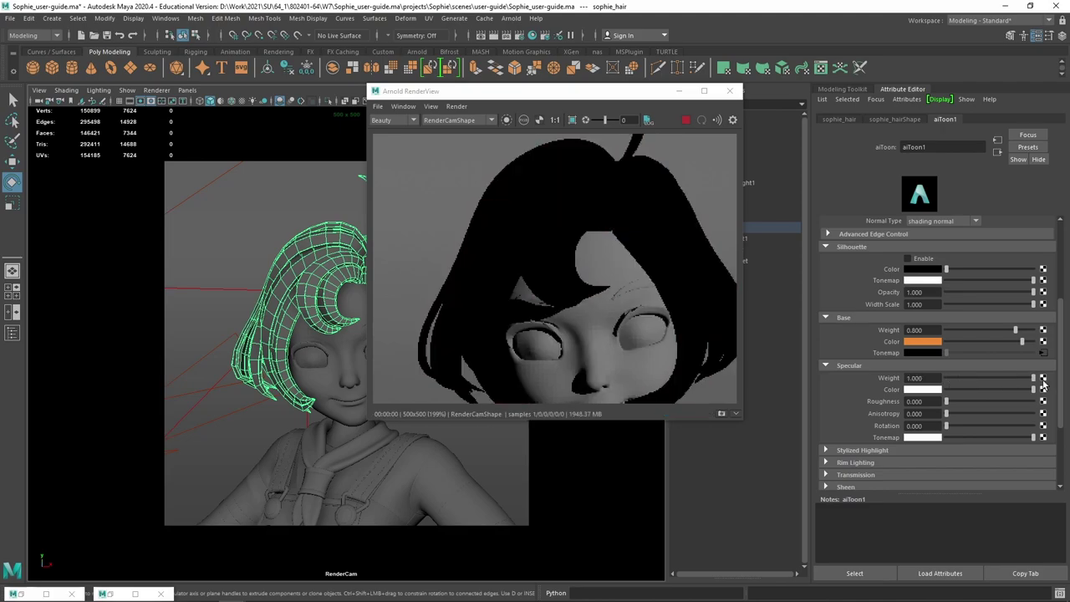
{"action": "left_click_drag", "start_coordinate": [947, 403], "coordinate": [979, 402]}
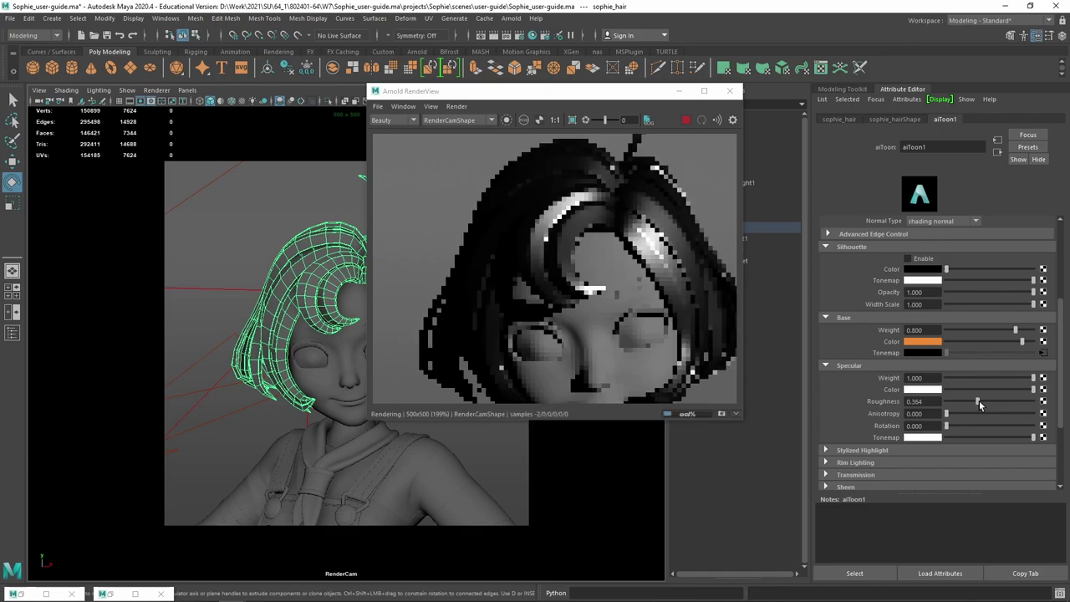
{"action": "left_click", "coordinate": [997, 402]}
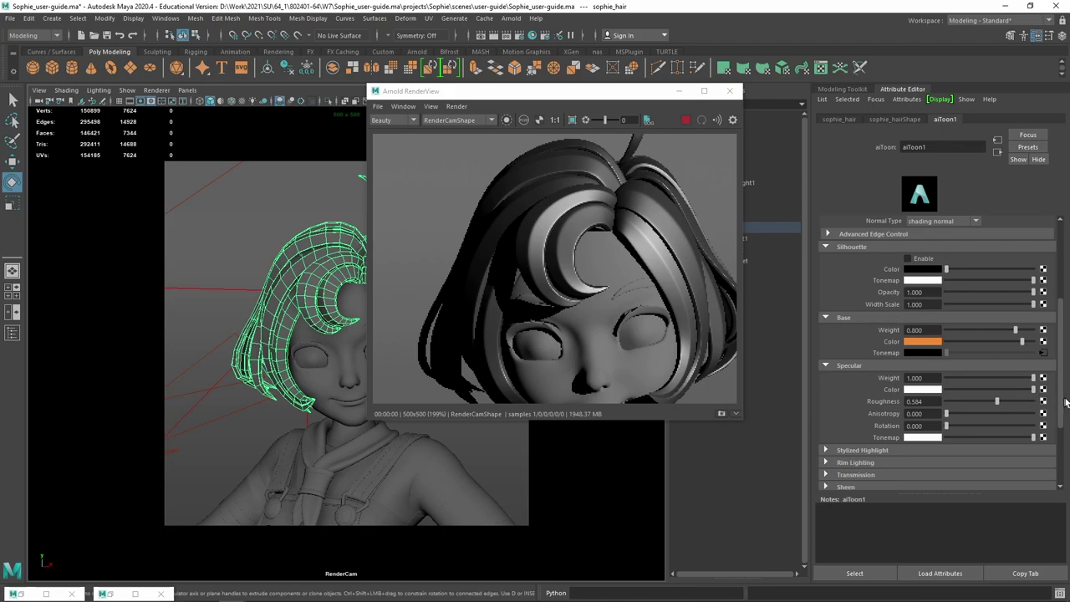
{"action": "left_click_drag", "start_coordinate": [997, 403], "coordinate": [999, 402]}
{"action": "left_click", "coordinate": [984, 403]}
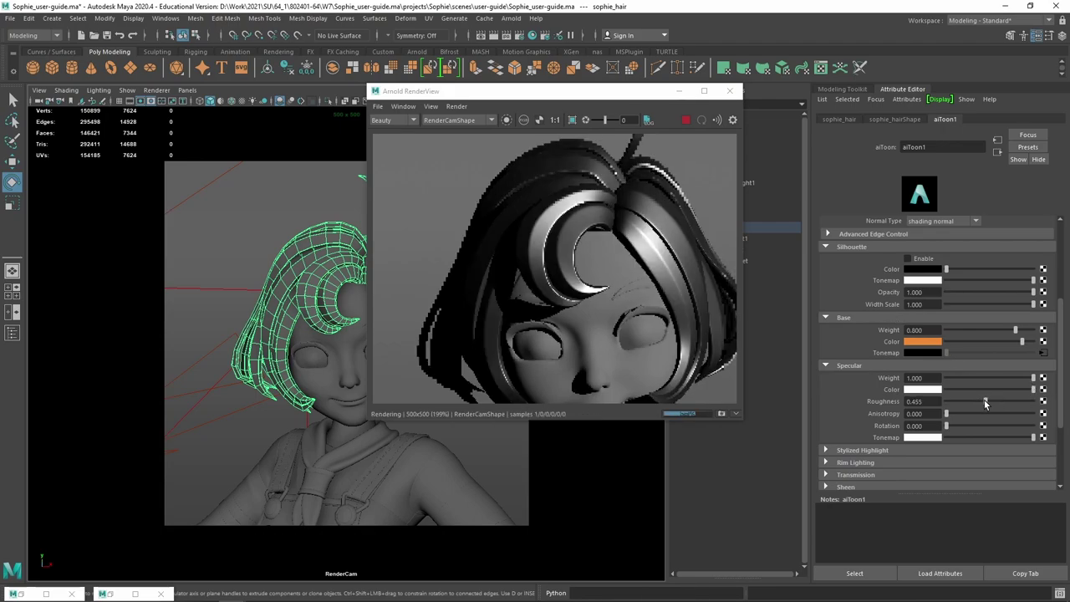
{"action": "mouse_move", "coordinate": [984, 401]}
{"action": "left_mouse_down"}
{"action": "mouse_move", "coordinate": [1007, 401]}
{"action": "mouse_move", "coordinate": [980, 379]}
{"action": "mouse_move", "coordinate": [947, 379]}
{"action": "left_mouse_up"}
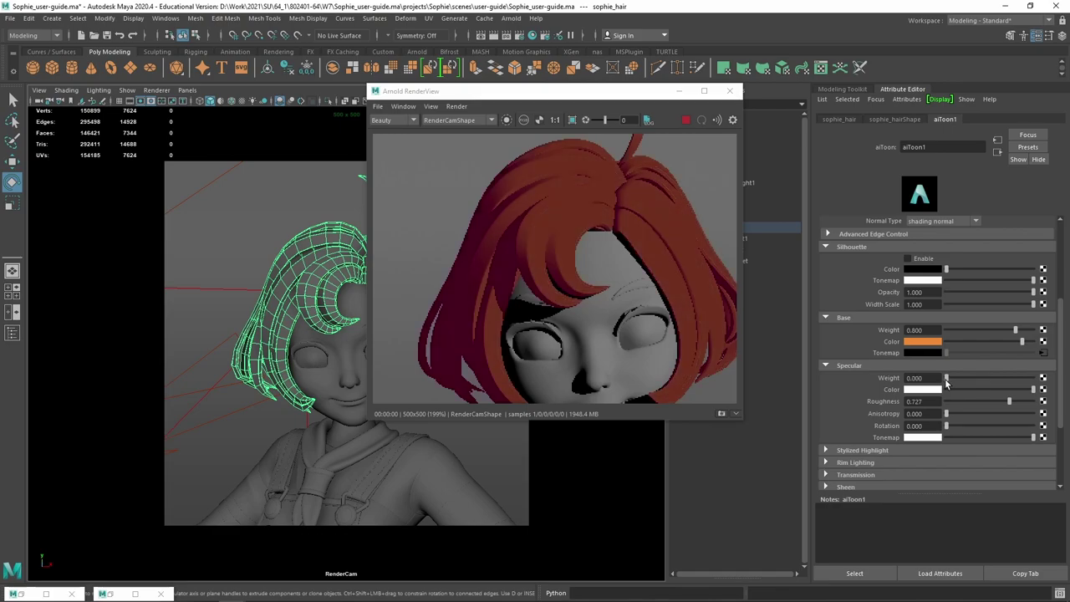
{"action": "mouse_move", "coordinate": [948, 380]}
{"action": "left_mouse_down"}
{"action": "mouse_move", "coordinate": [1004, 401]}
{"action": "mouse_move", "coordinate": [983, 402]}
{"action": "left_mouse_up"}
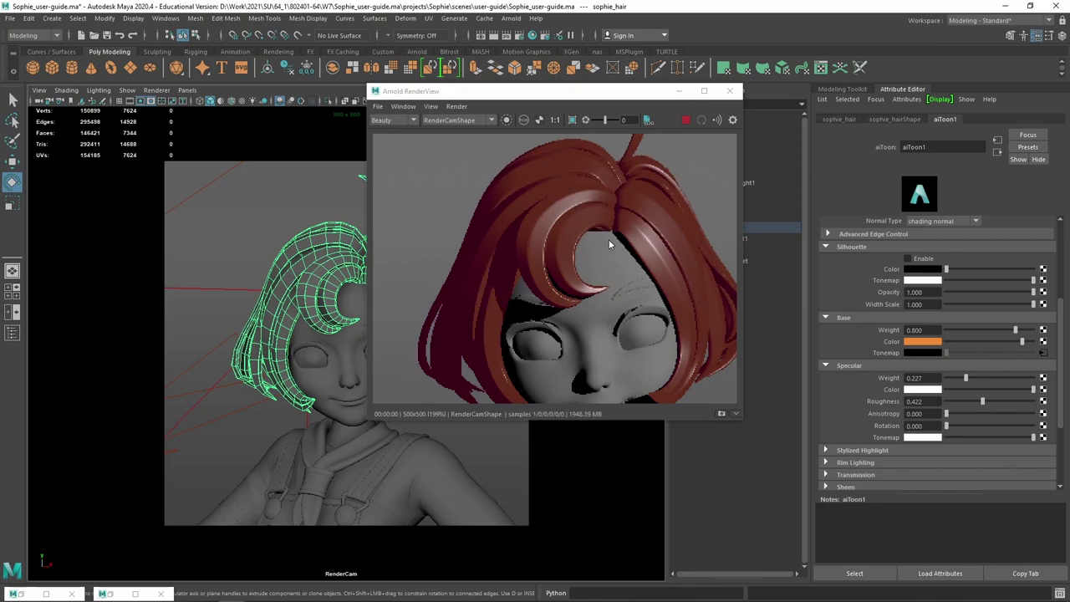
{"action": "scroll", "coordinate": [609, 239], "scroll_direction": "down", "scroll_amount": 3}
{"action": "scroll", "coordinate": [603, 256], "scroll_direction": "up", "scroll_amount": 1}
{"action": "scroll", "coordinate": [644, 240], "scroll_direction": "up", "scroll_amount": 4}
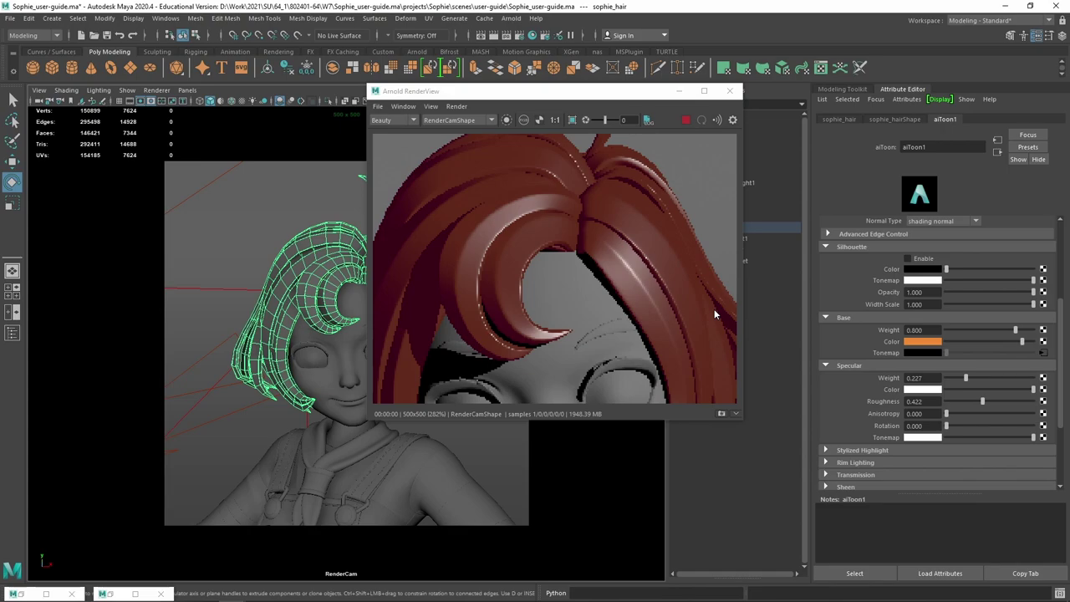
Connect a new Arnold aiRampFloat to aiToon1's Specular Tonemap.
{"action": "left_click", "coordinate": [1044, 439]}
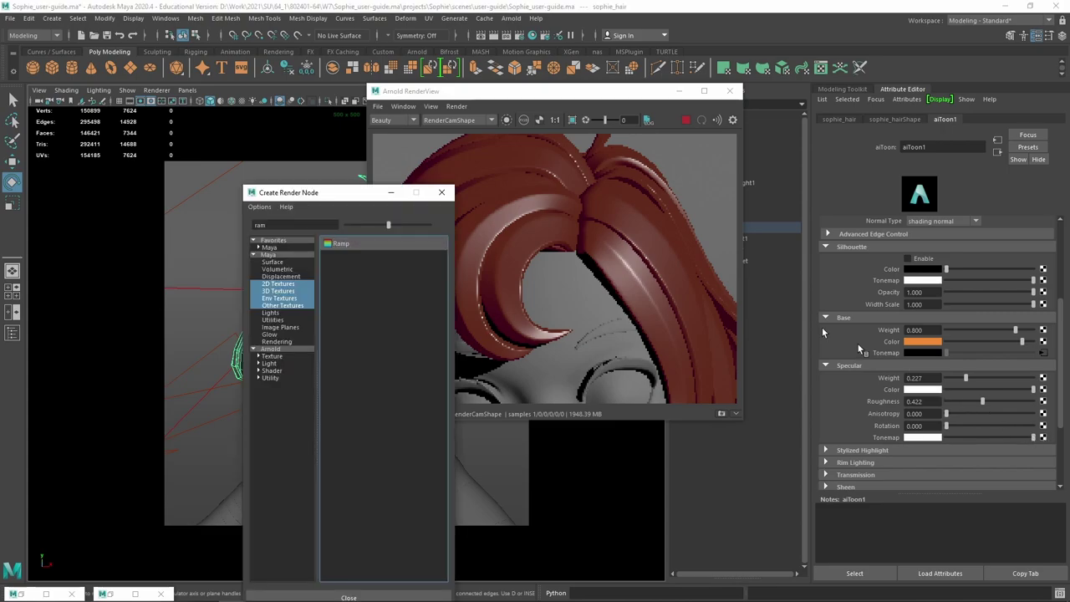
{"action": "left_click", "coordinate": [283, 350]}
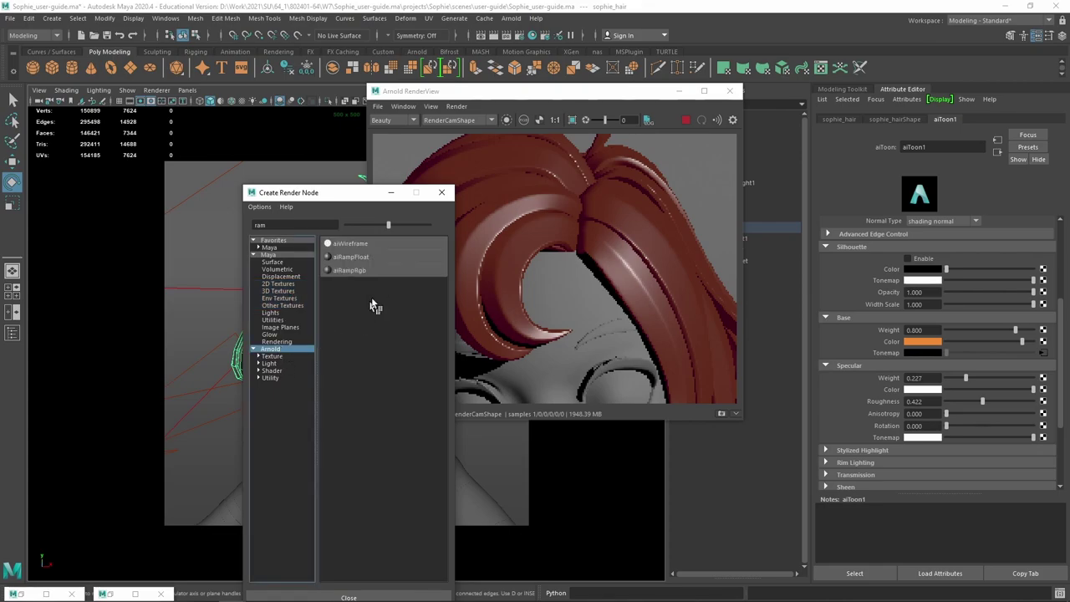
{"action": "left_click", "coordinate": [364, 258]}
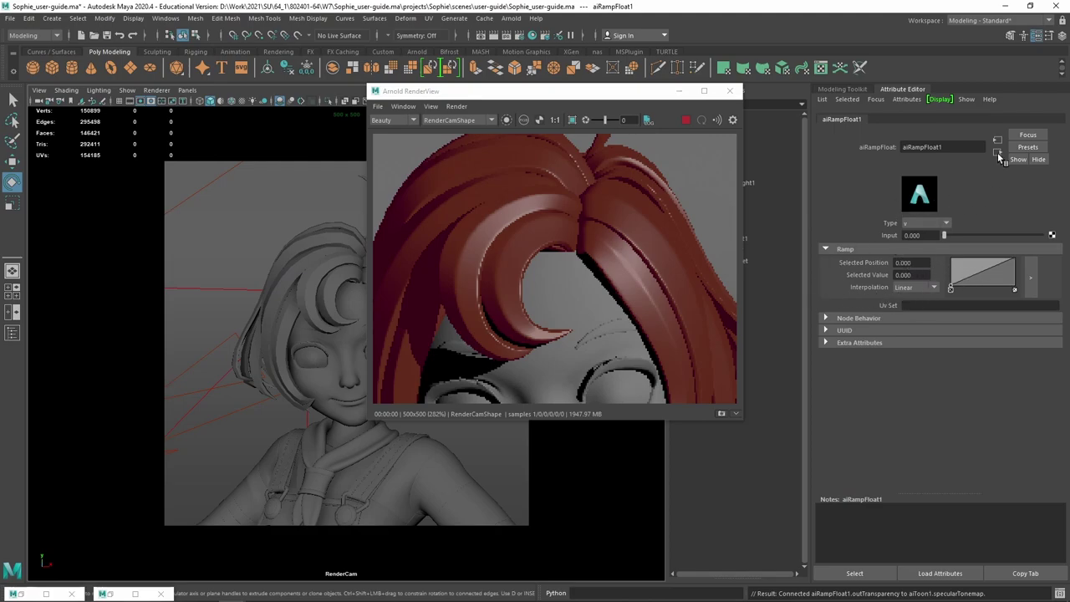
Add a float ramp entry at 0.383 with value 0.160 and interpolation None.
{"action": "left_click", "coordinate": [975, 277]}
{"action": "left_click", "coordinate": [971, 278]}
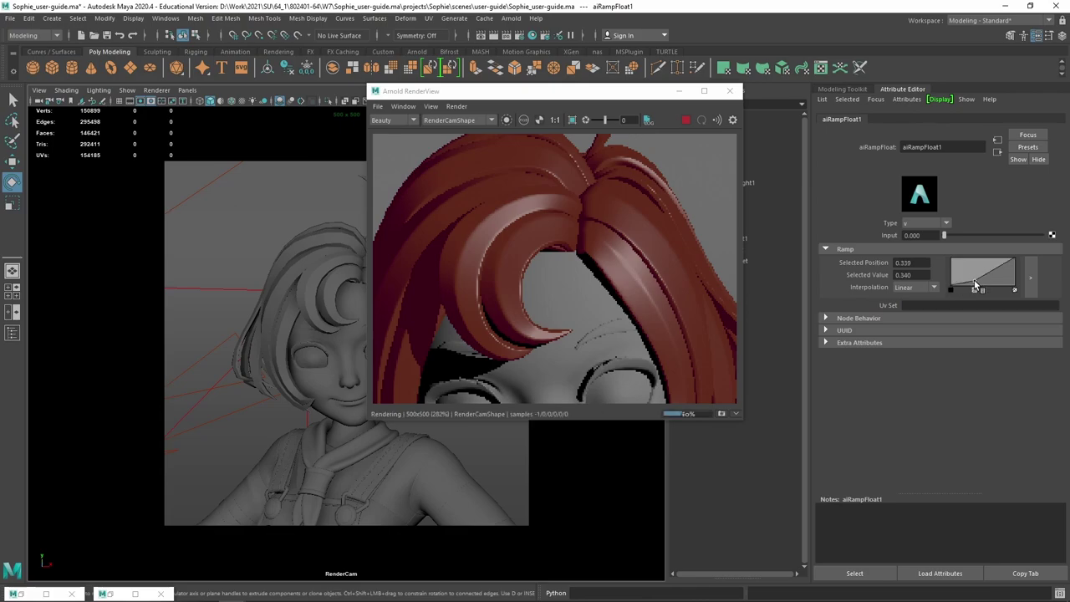
{"action": "left_click_drag", "start_coordinate": [974, 282], "coordinate": [976, 286]}
{"action": "left_click", "coordinate": [915, 287]}
{"action": "left_click", "coordinate": [901, 294]}
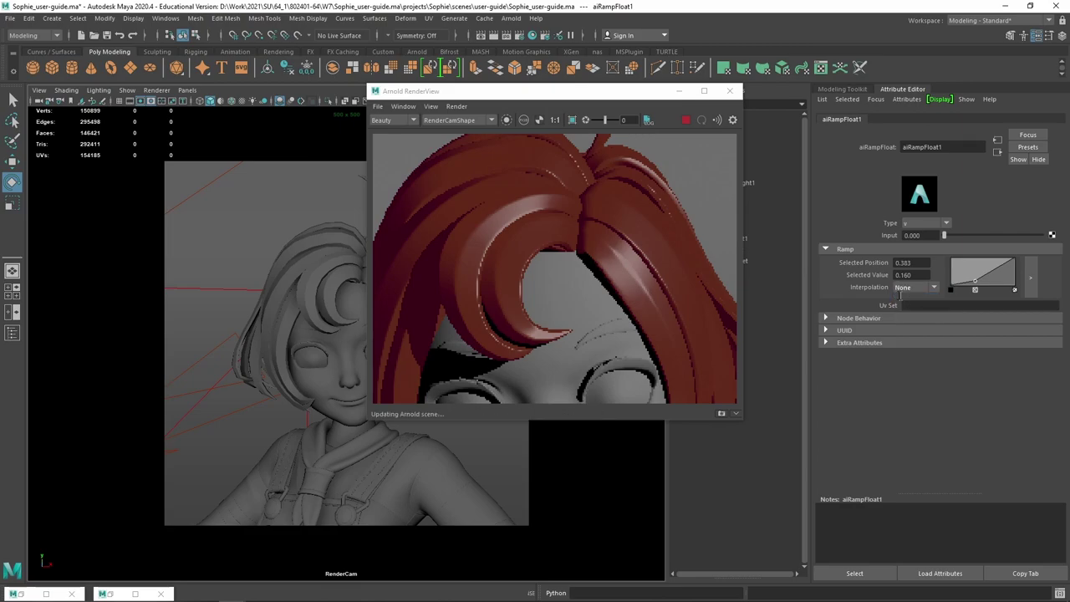
{"action": "left_click", "coordinate": [998, 152]}
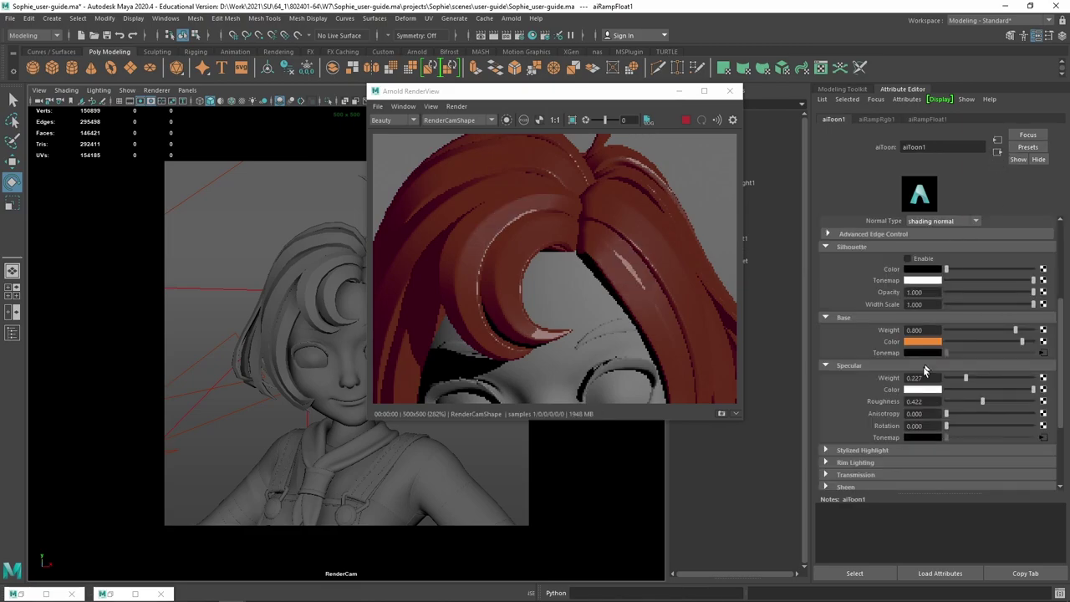
Replace the float ramp on aiToon1's Specular Tonemap with a new Arnold aiRampRgb colour ramp.
{"action": "right_click", "coordinate": [893, 440]}
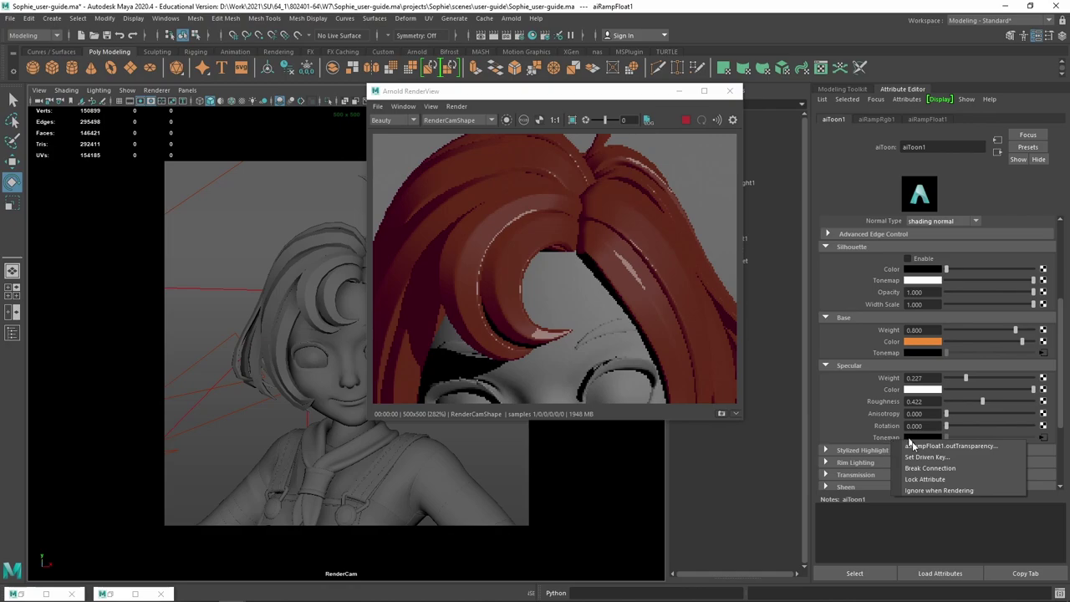
{"action": "left_click", "coordinate": [945, 471]}
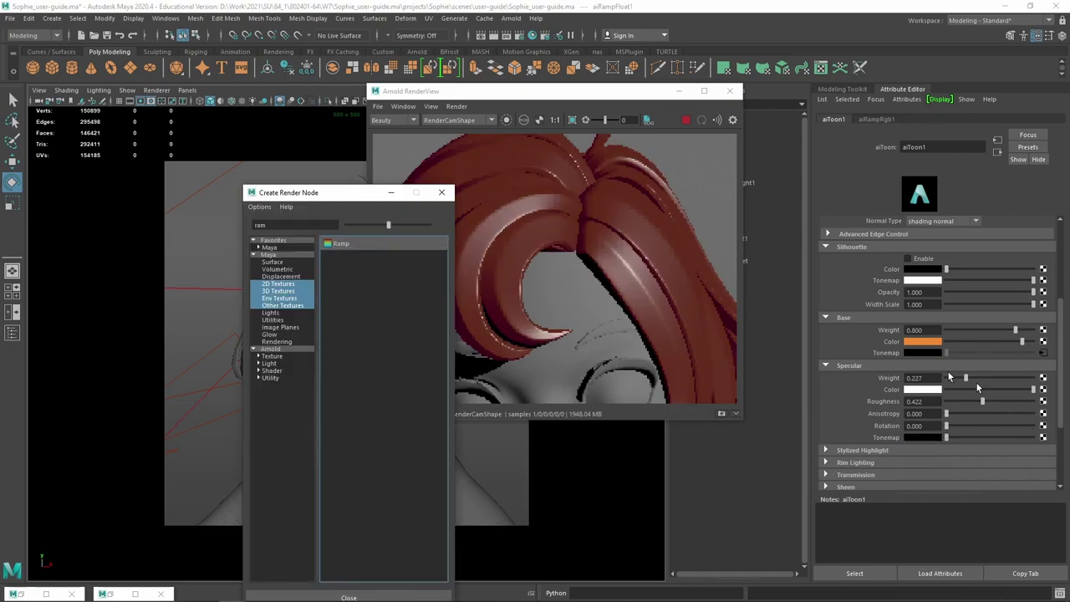
{"action": "left_click", "coordinate": [288, 349]}
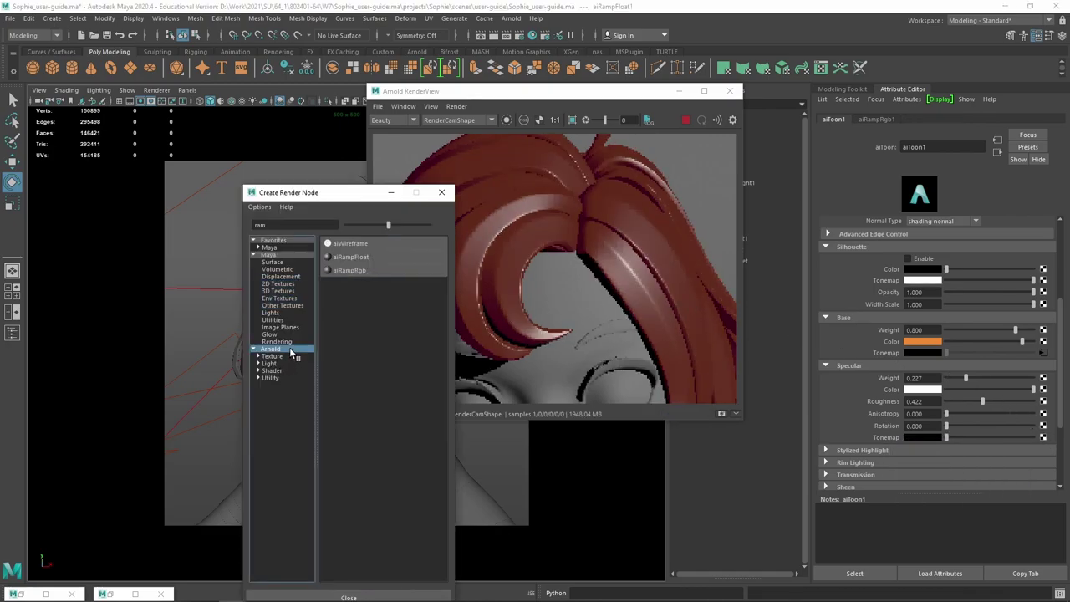
{"action": "left_click", "coordinate": [368, 272]}
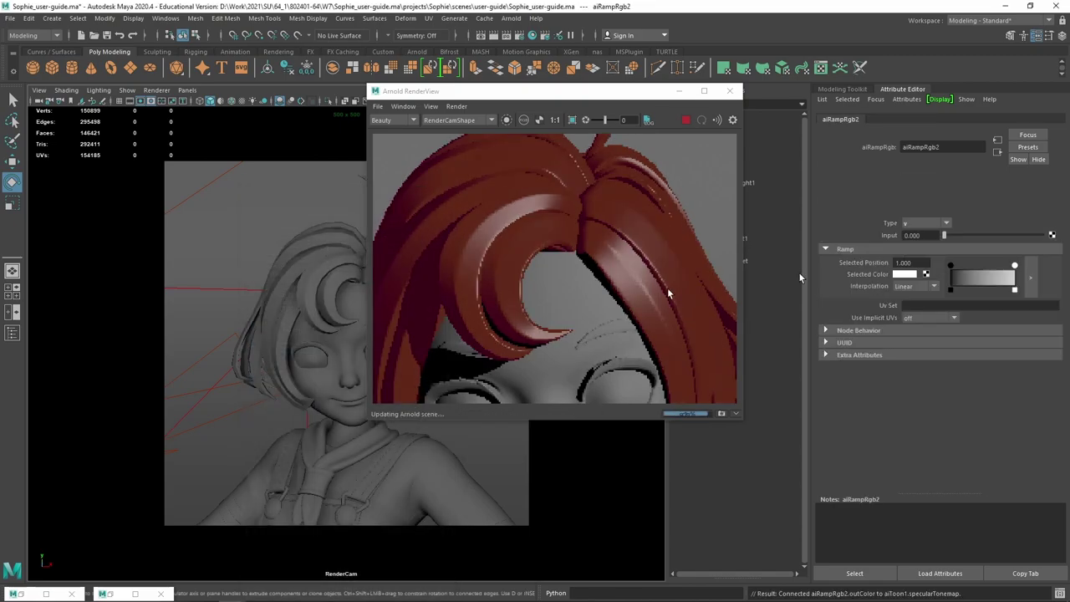
Set aiRampRgb2 interpolation to None and move its white key to 0.130.
{"action": "left_click", "coordinate": [951, 266]}
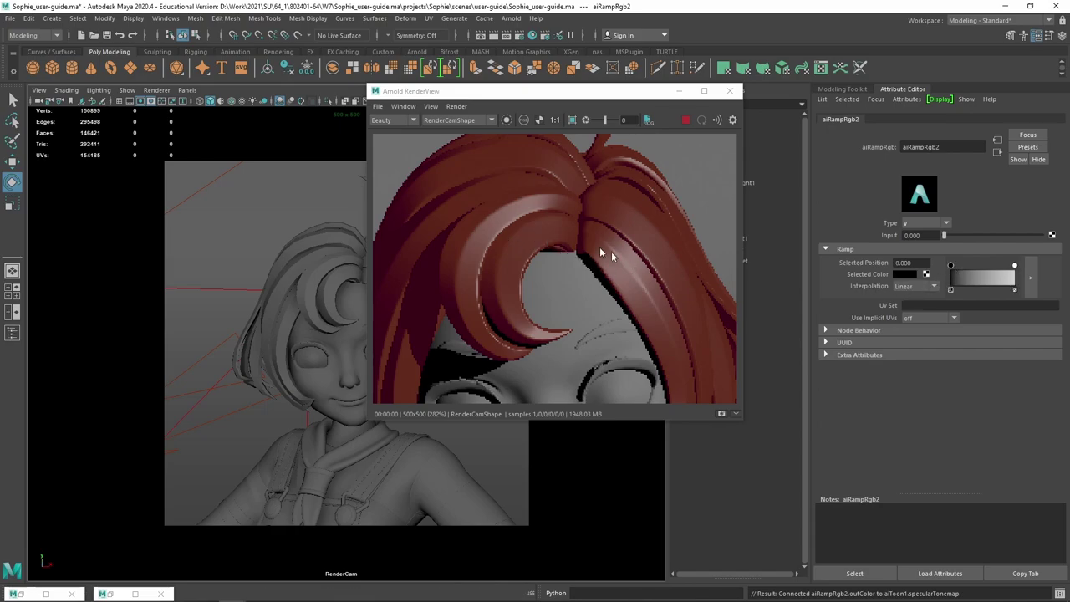
{"action": "left_click", "coordinate": [911, 288]}
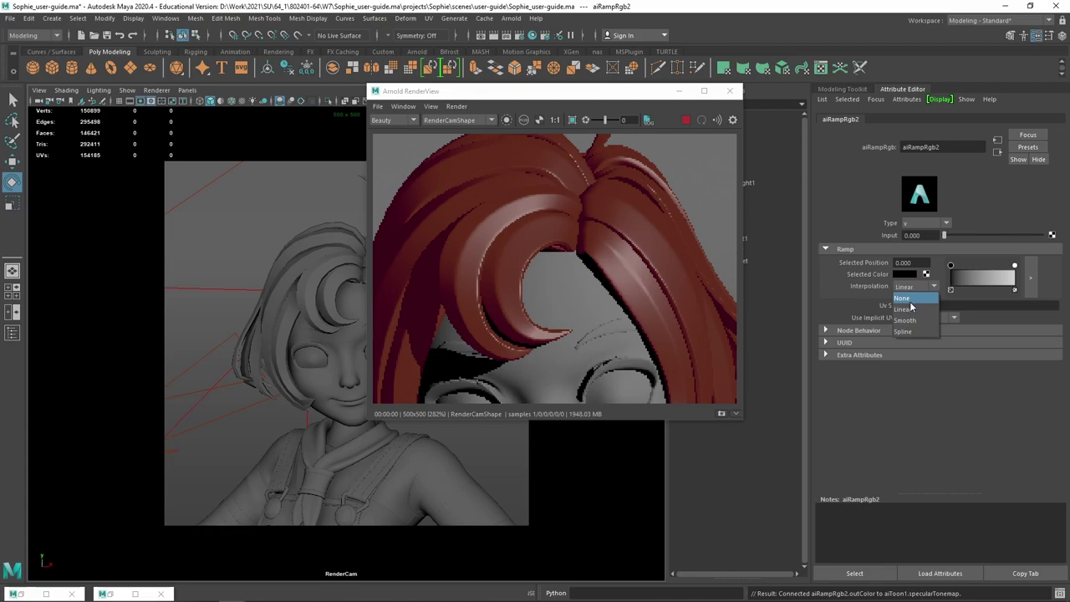
{"action": "left_click", "coordinate": [909, 298]}
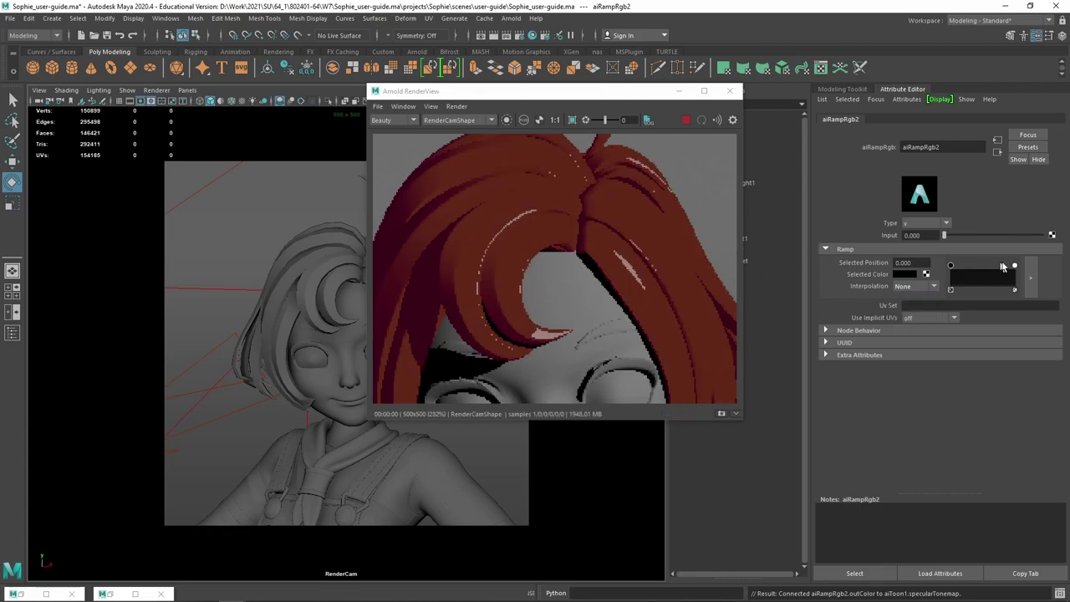
{"action": "left_click_drag", "start_coordinate": [1014, 266], "coordinate": [981, 270]}
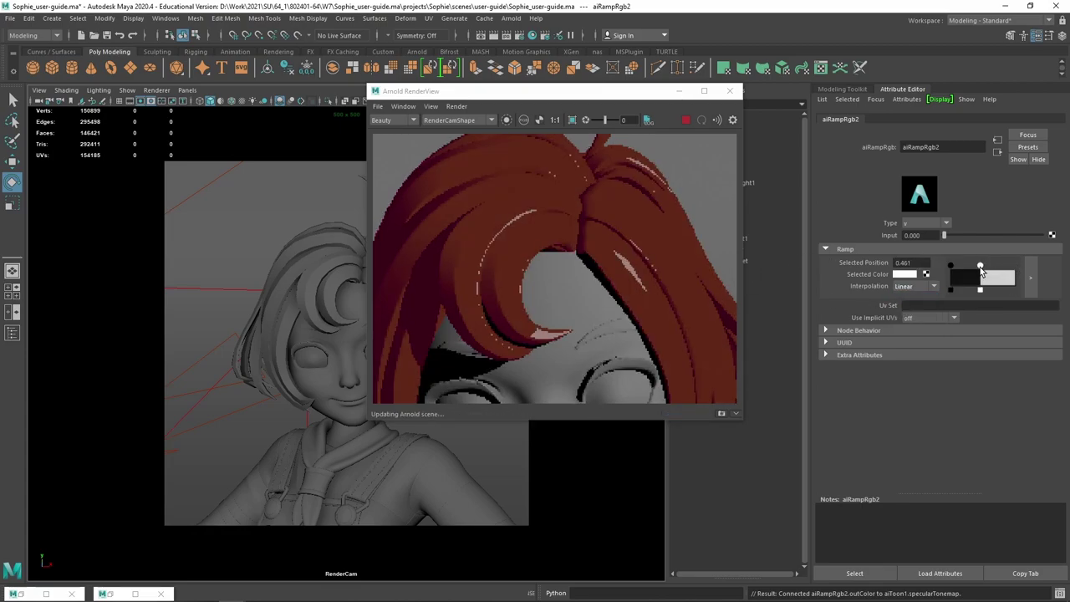
{"action": "left_click_drag", "start_coordinate": [981, 267], "coordinate": [995, 267]}
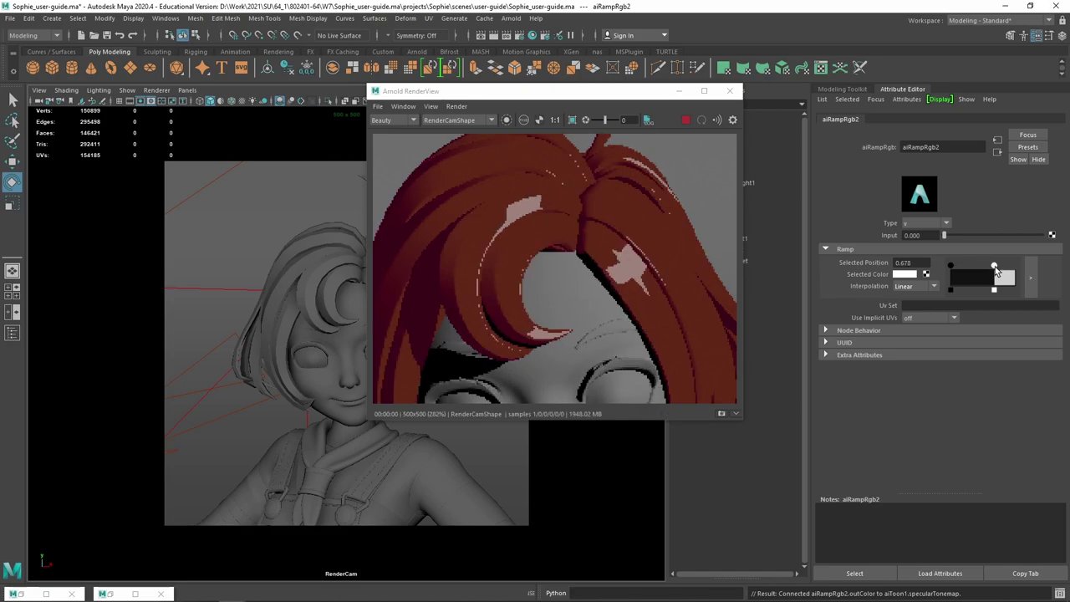
{"action": "left_click_drag", "start_coordinate": [994, 267], "coordinate": [965, 267]}
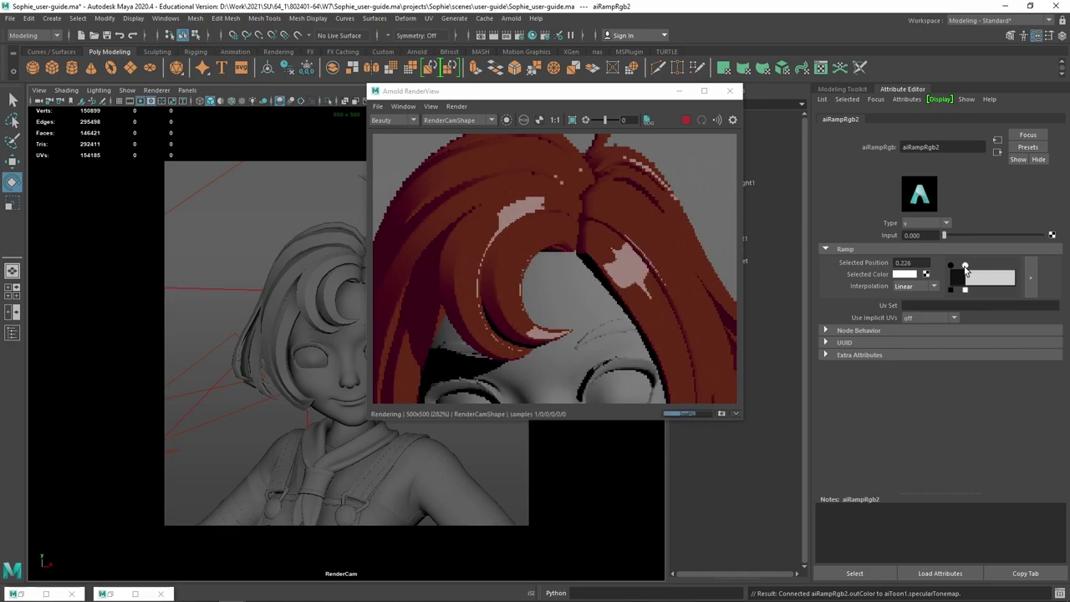
{"action": "left_click_drag", "start_coordinate": [965, 266], "coordinate": [959, 267]}
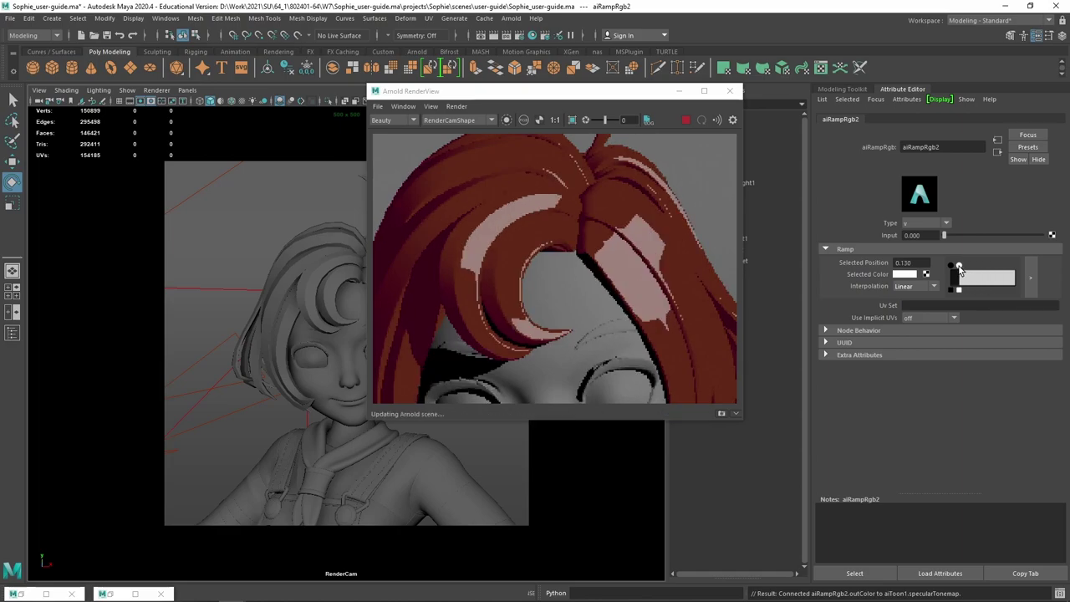
{"action": "left_click", "coordinate": [997, 152]}
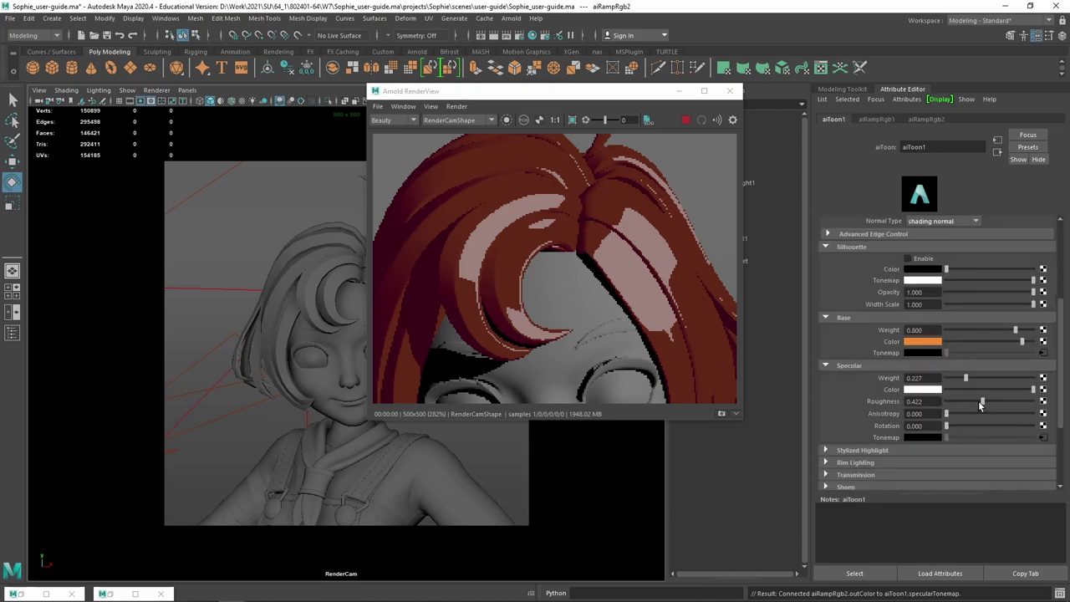
Raise aiToon1 Specular Roughness to 0.740 and frame the whole image in the RenderView.
{"action": "mouse_move", "coordinate": [981, 402]}
{"action": "left_mouse_down"}
{"action": "mouse_move", "coordinate": [957, 402]}
{"action": "mouse_move", "coordinate": [1009, 400]}
{"action": "left_mouse_up"}
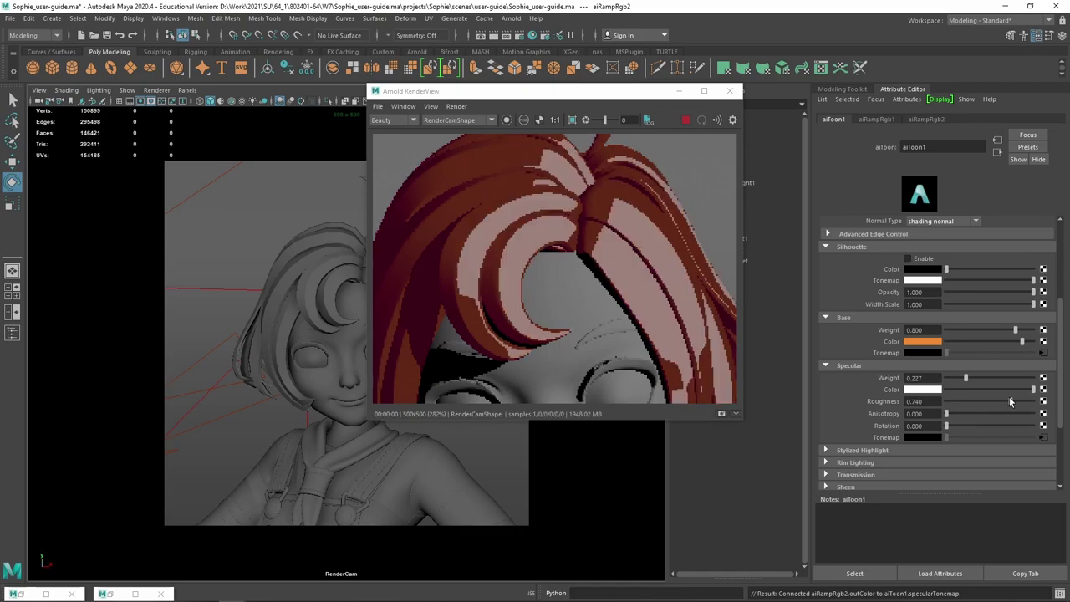
{"action": "key", "text": "f"}
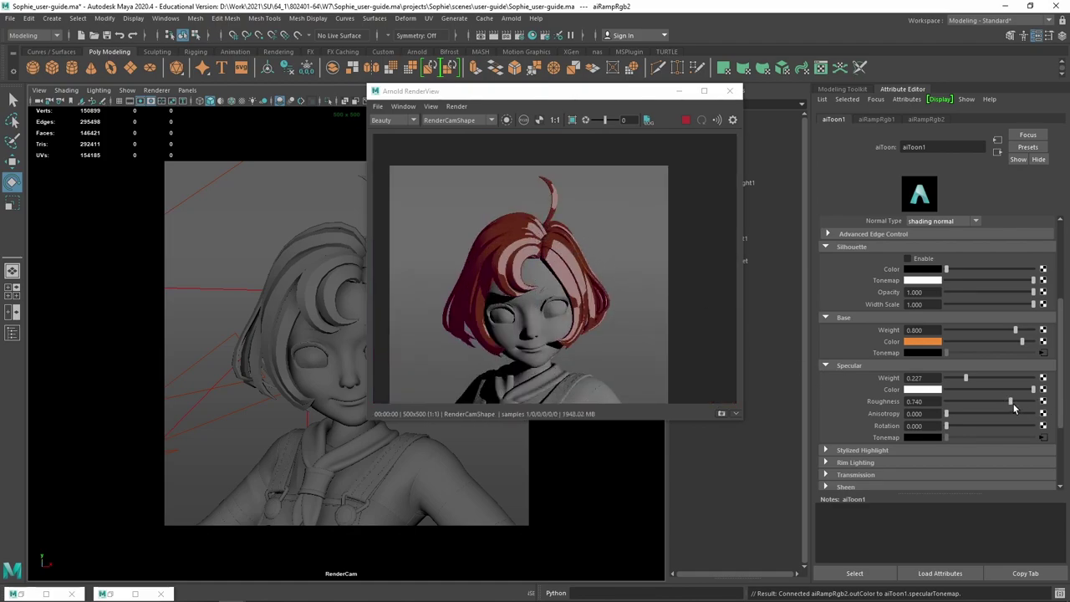
{"action": "left_click_drag", "start_coordinate": [532, 98], "coordinate": [626, 107]}
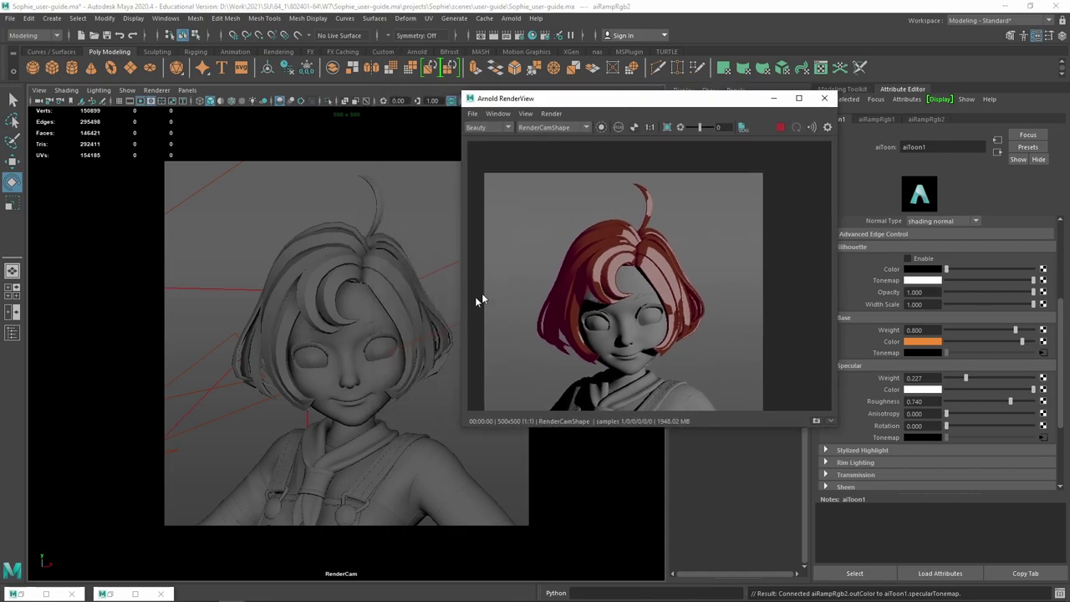
Rotate directionalLight1 around Y to shift the hair's highlights.
{"action": "left_click", "coordinate": [452, 327]}
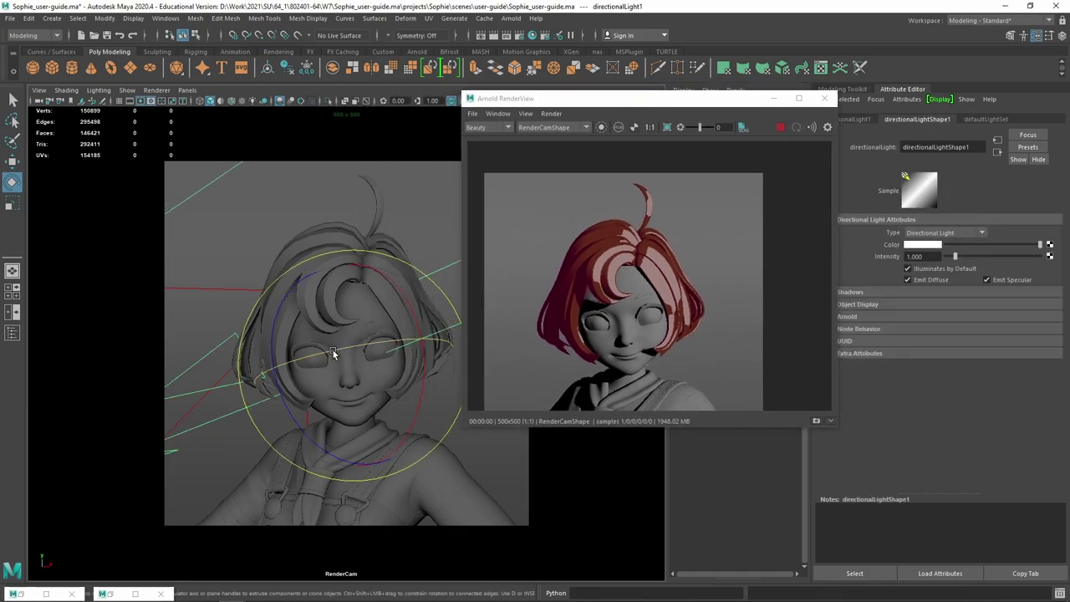
{"action": "left_click_drag", "start_coordinate": [334, 349], "coordinate": [358, 350]}
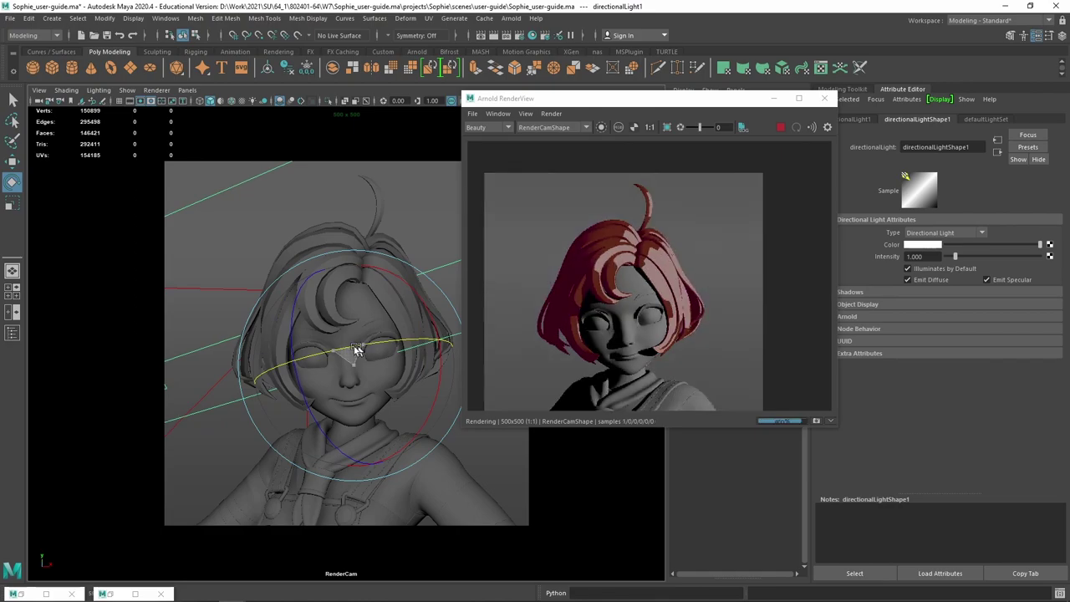
{"action": "left_click_drag", "start_coordinate": [355, 349], "coordinate": [325, 350]}
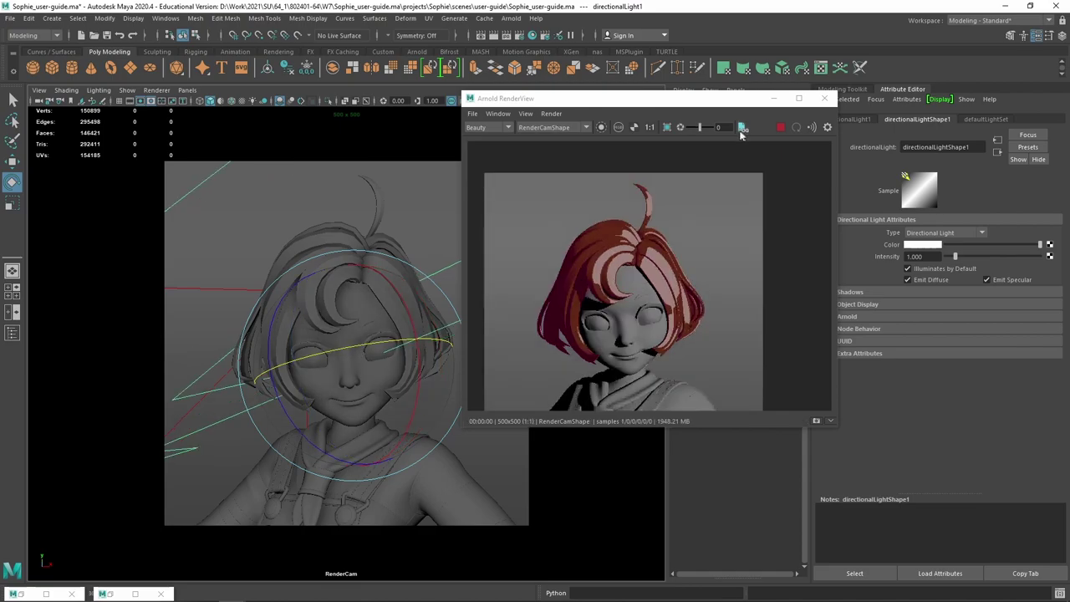
{"action": "left_click_drag", "start_coordinate": [585, 98], "coordinate": [611, 120]}
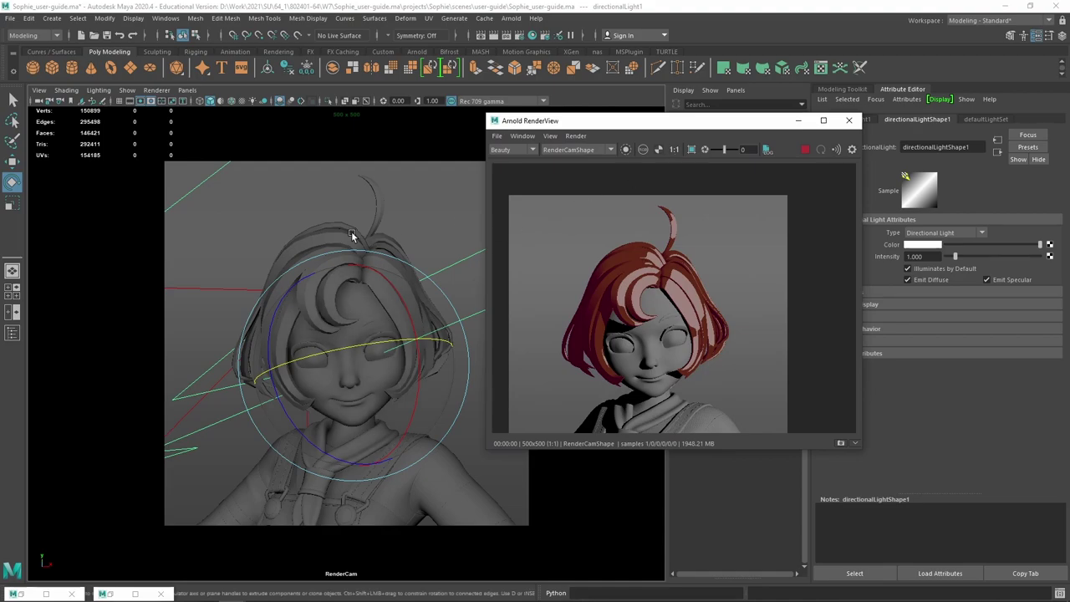
Select sophie_hair and bring up the colour chooser for aiToon1's Specular Color.
{"action": "left_click", "coordinate": [351, 233]}
{"action": "left_click", "coordinate": [946, 119]}
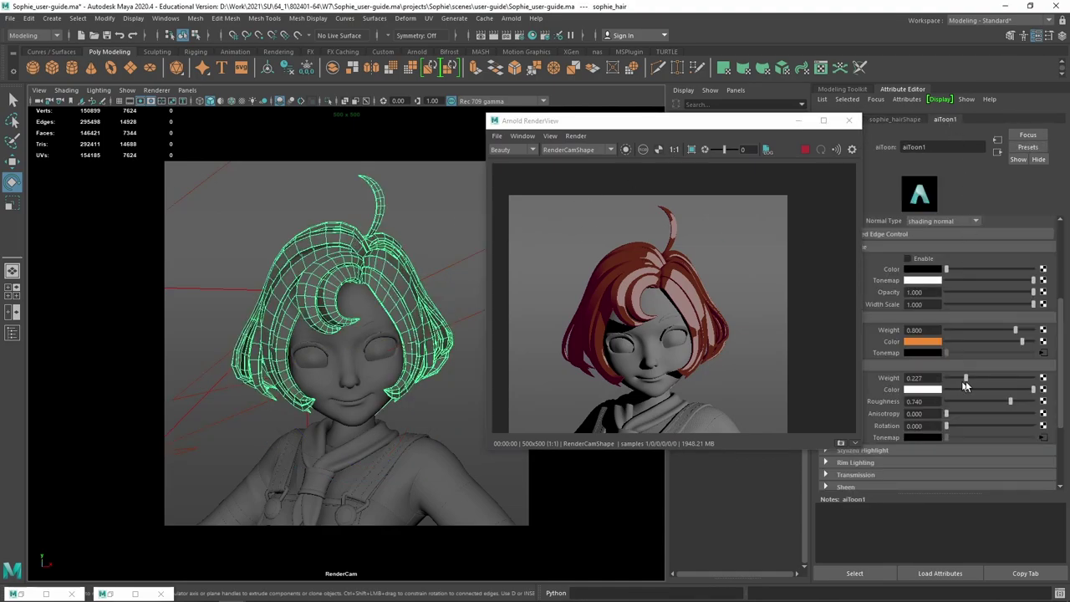
{"action": "left_click_drag", "start_coordinate": [748, 124], "coordinate": [689, 123]}
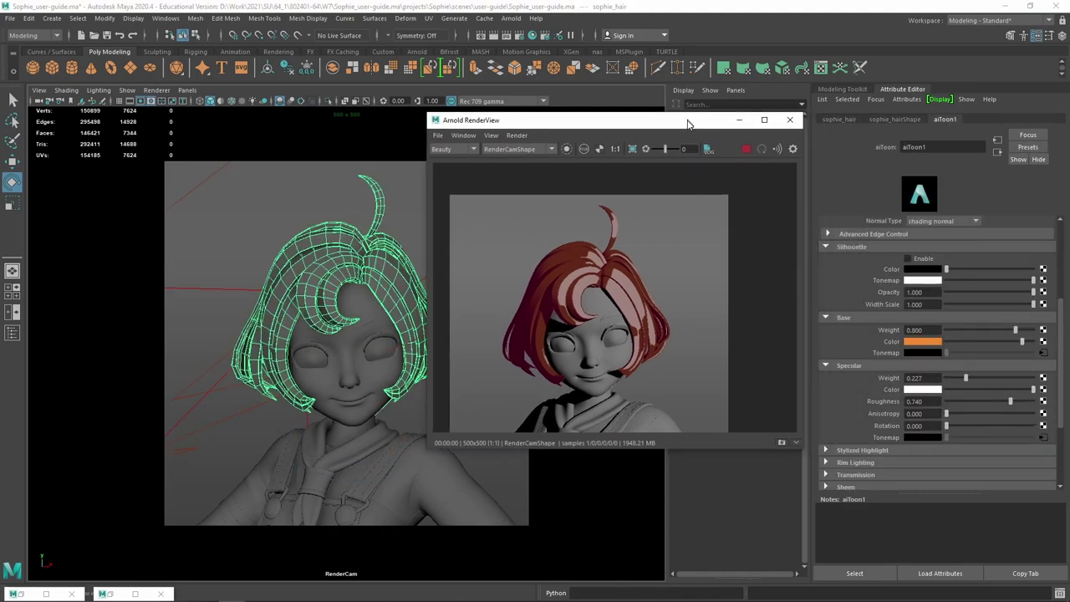
{"action": "left_click", "coordinate": [920, 390]}
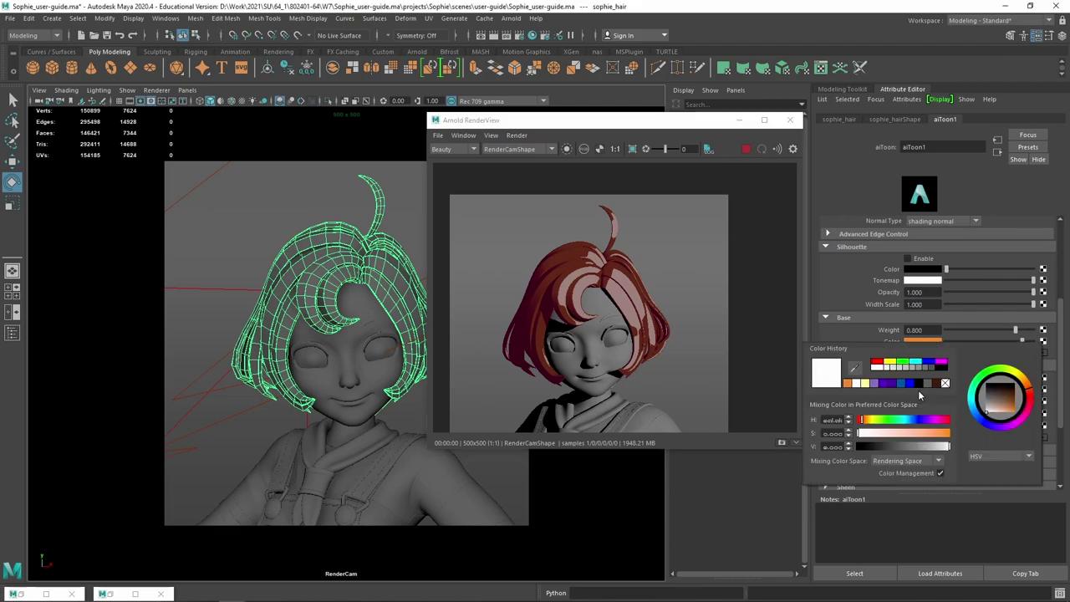
Tint the specular colour pale yellow and set the aiRampRgb2 interpolation to None.
{"action": "left_click", "coordinate": [865, 387]}
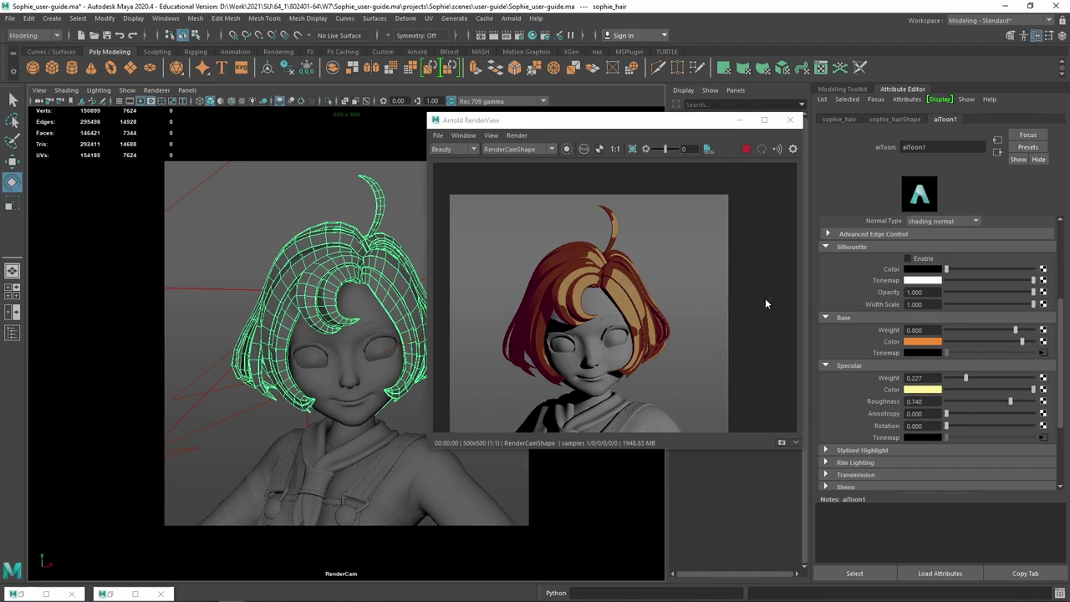
{"action": "left_click", "coordinate": [1042, 437]}
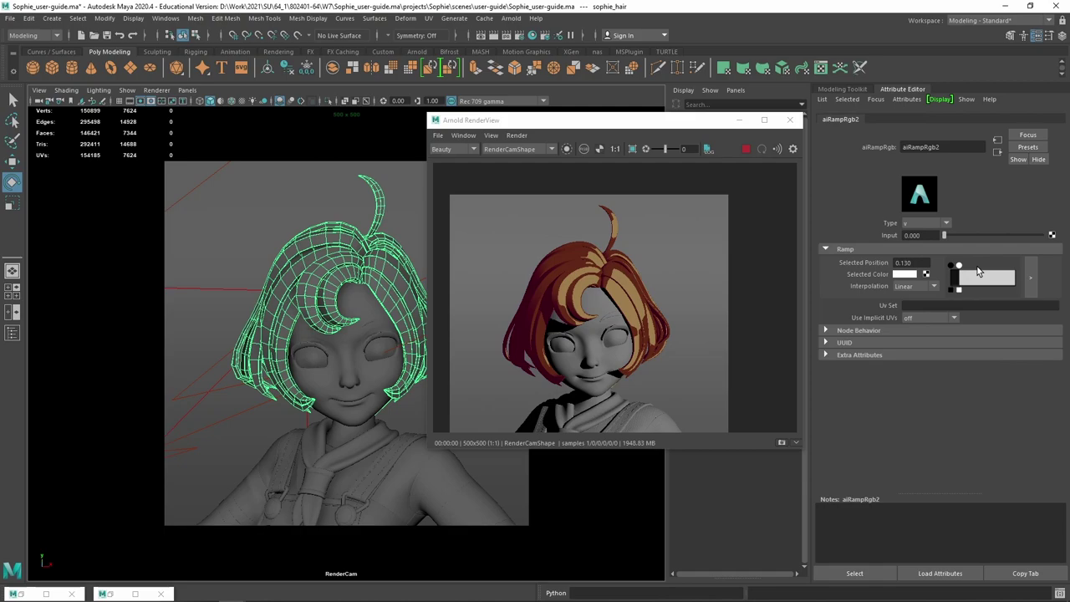
{"action": "left_click_drag", "start_coordinate": [960, 266], "coordinate": [985, 266]}
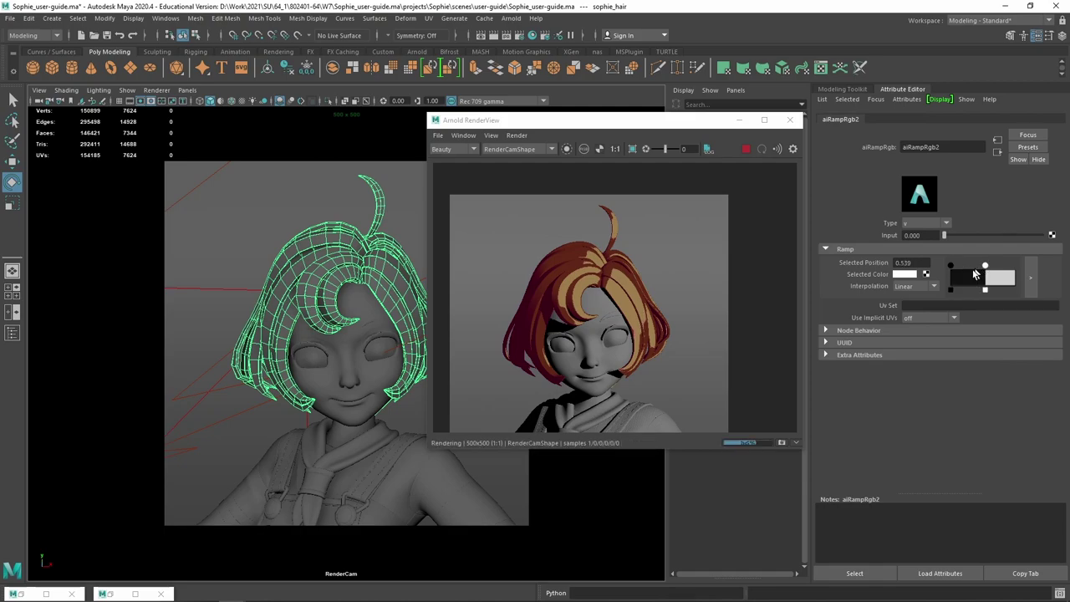
{"action": "left_click", "coordinate": [916, 287]}
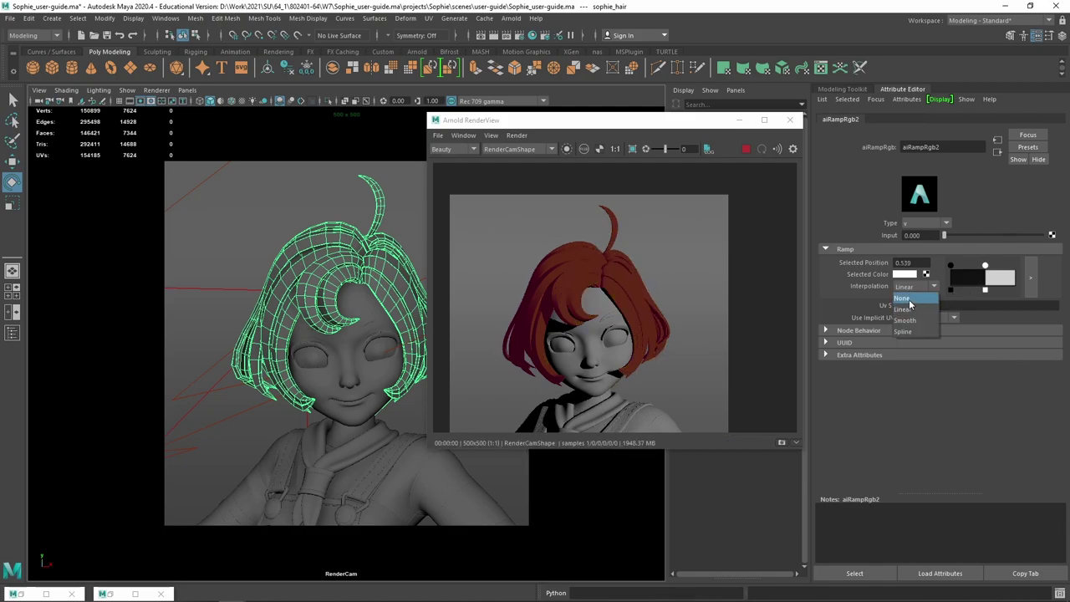
{"action": "left_click", "coordinate": [909, 304]}
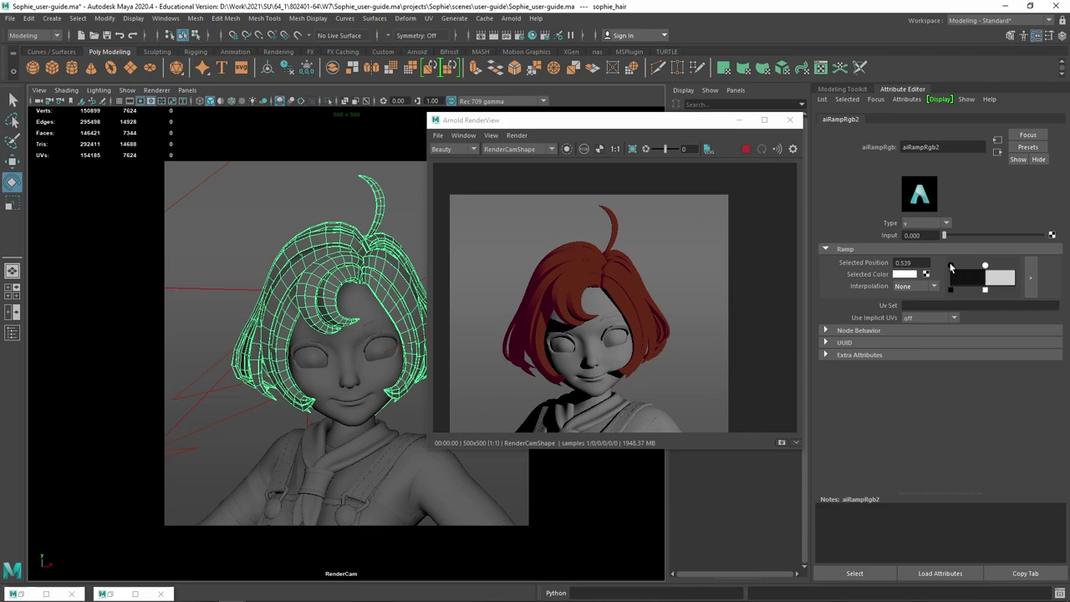
Add a new grey key to the specular tonemap ramp.
{"action": "left_click", "coordinate": [951, 266]}
{"action": "left_click", "coordinate": [968, 288]}
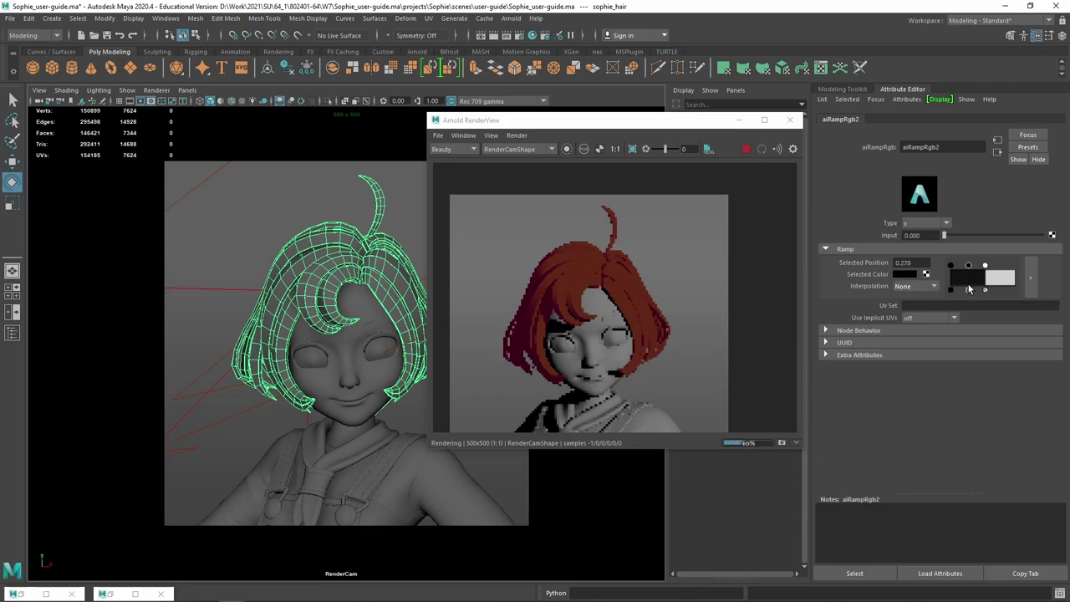
{"action": "left_click", "coordinate": [904, 274]}
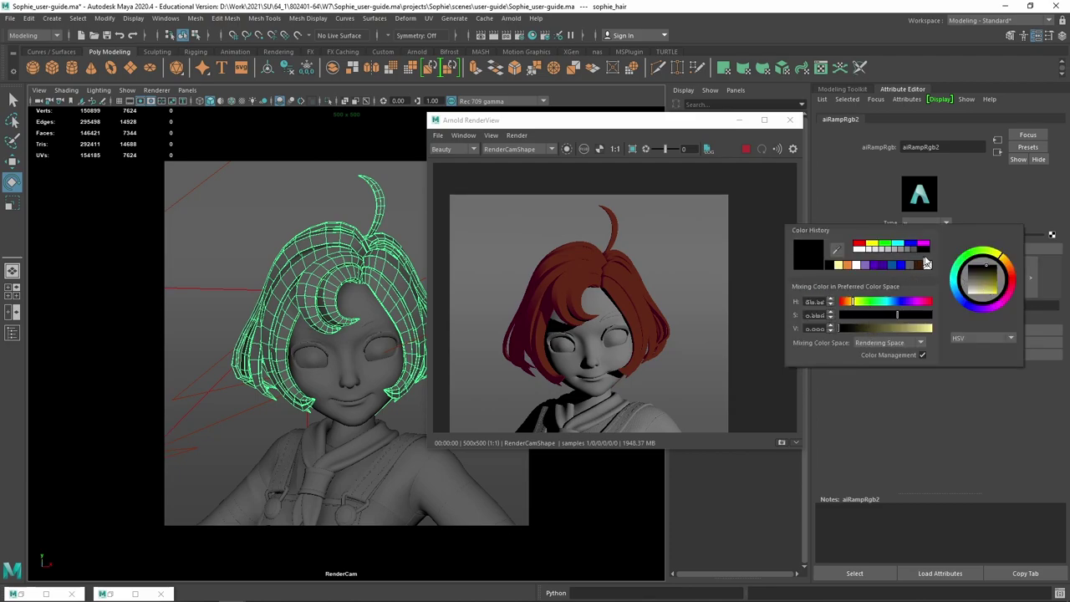
{"action": "left_click", "coordinate": [901, 250]}
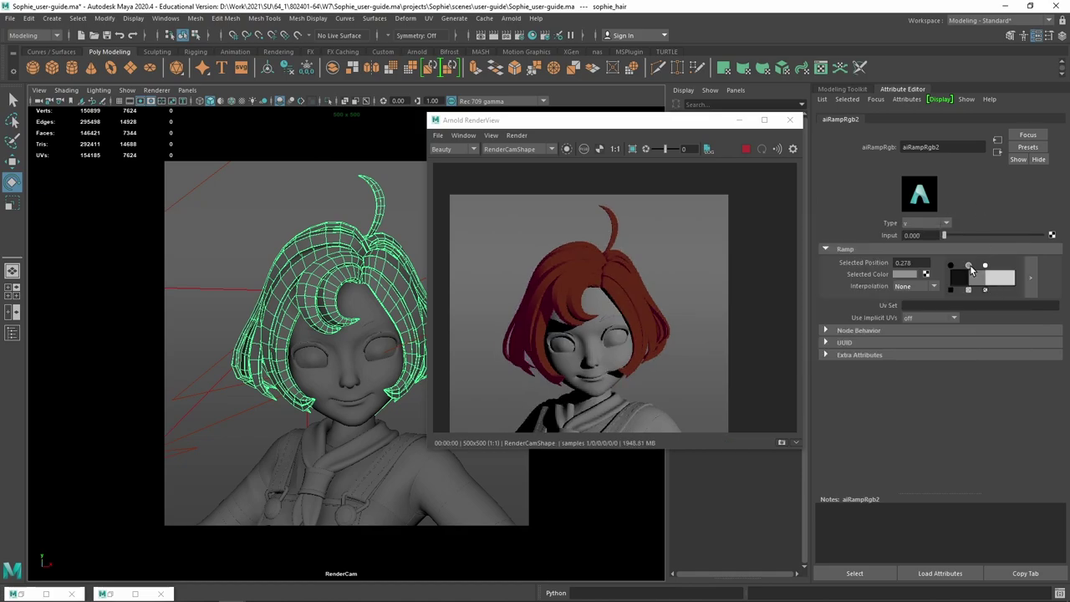
{"action": "mouse_move", "coordinate": [969, 266]}
{"action": "left_mouse_down"}
{"action": "mouse_move", "coordinate": [959, 267]}
{"action": "mouse_move", "coordinate": [972, 268]}
{"action": "left_mouse_up"}
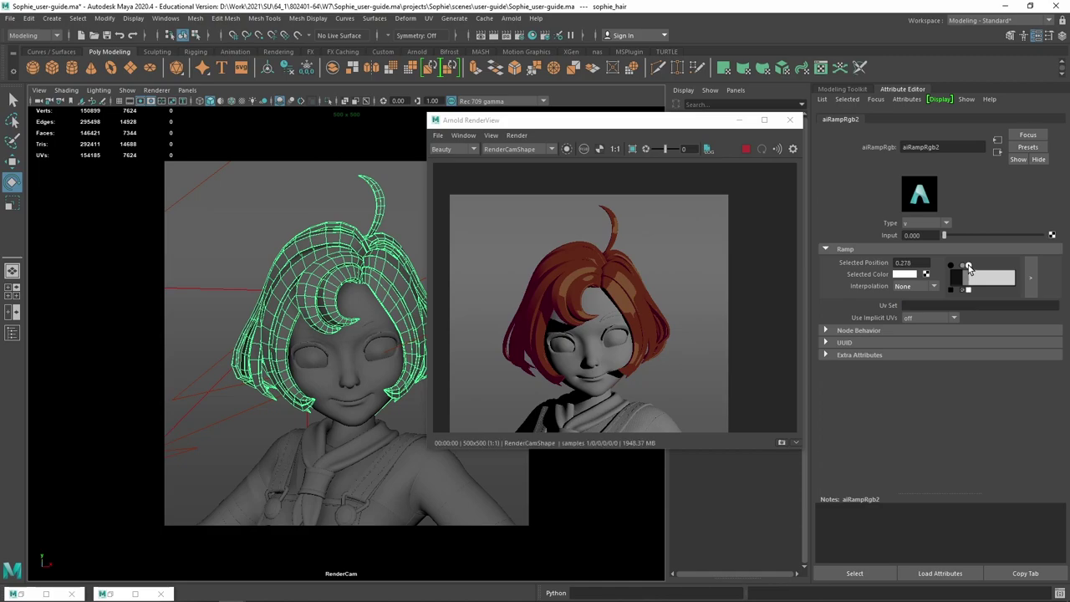
{"action": "left_click_drag", "start_coordinate": [972, 268], "coordinate": [969, 266]}
{"action": "scroll", "coordinate": [608, 316], "scroll_direction": "up", "scroll_amount": 5}
{"action": "scroll", "coordinate": [608, 315], "scroll_direction": "up", "scroll_amount": 2}
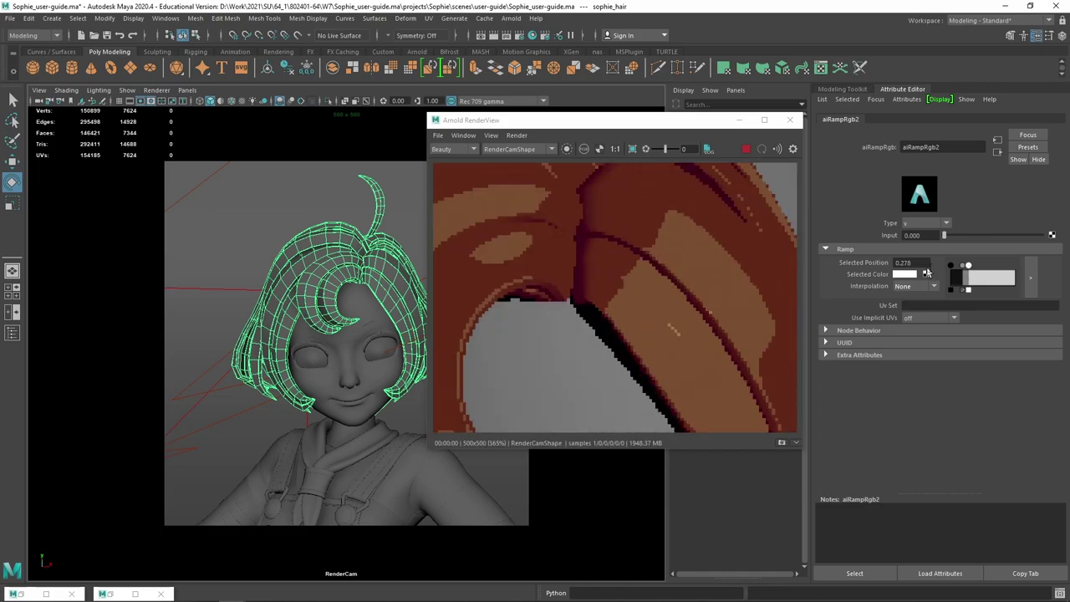
Place the grey ramp key at 0.122 and the white key at 0.261.
{"action": "left_click", "coordinate": [962, 266]}
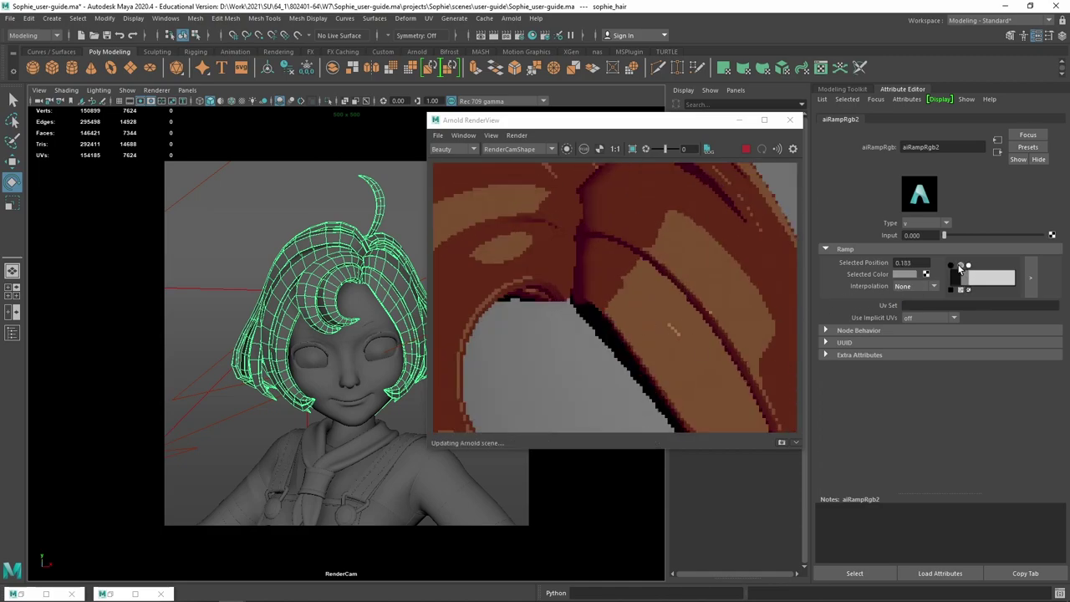
{"action": "left_click_drag", "start_coordinate": [960, 267], "coordinate": [959, 267]}
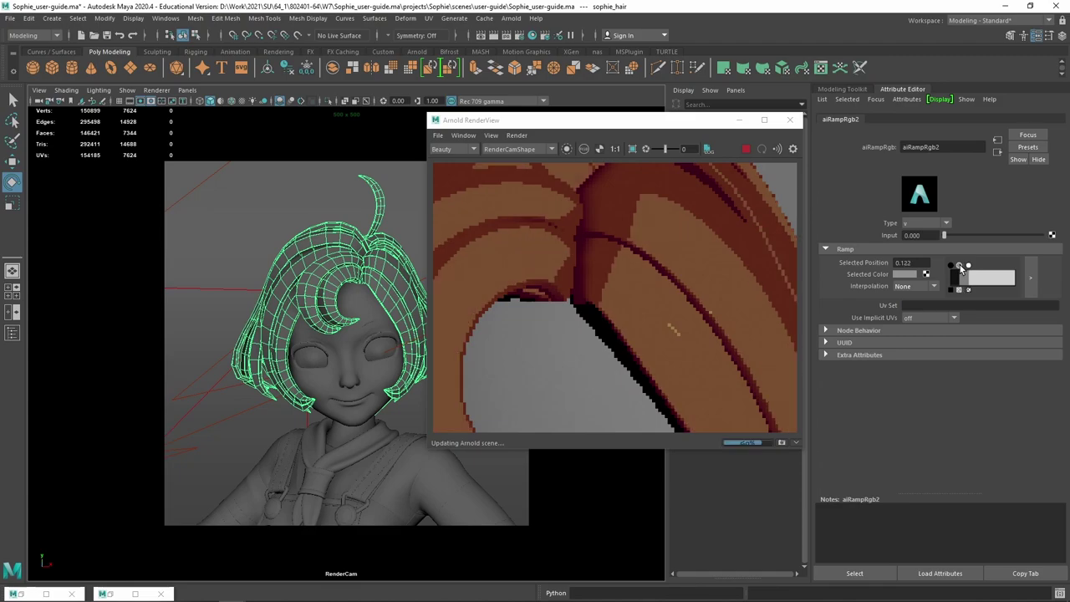
{"action": "left_click", "coordinate": [968, 266]}
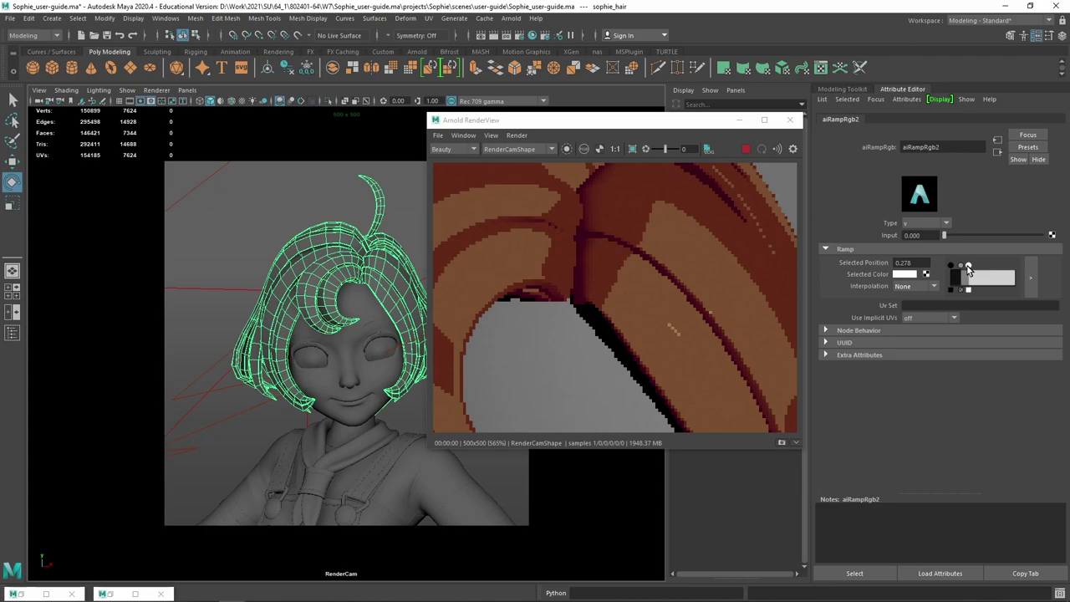
{"action": "left_click_drag", "start_coordinate": [968, 268], "coordinate": [966, 268]}
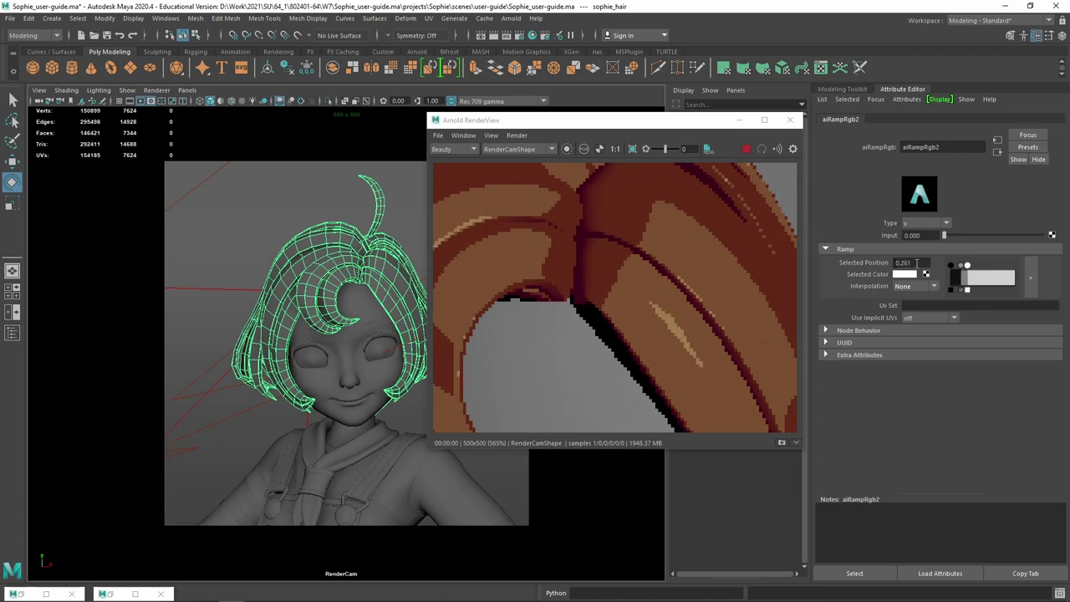
{"action": "scroll", "coordinate": [579, 268], "scroll_direction": "down", "scroll_amount": 3}
{"action": "scroll", "coordinate": [578, 268], "scroll_direction": "up", "scroll_amount": 1}
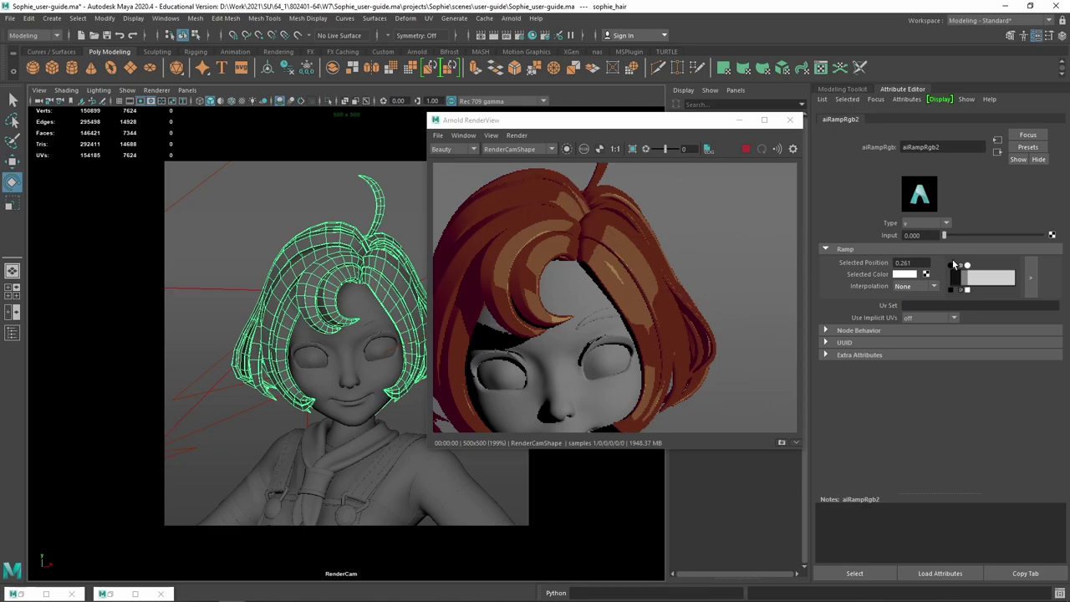
{"action": "left_click", "coordinate": [1001, 158]}
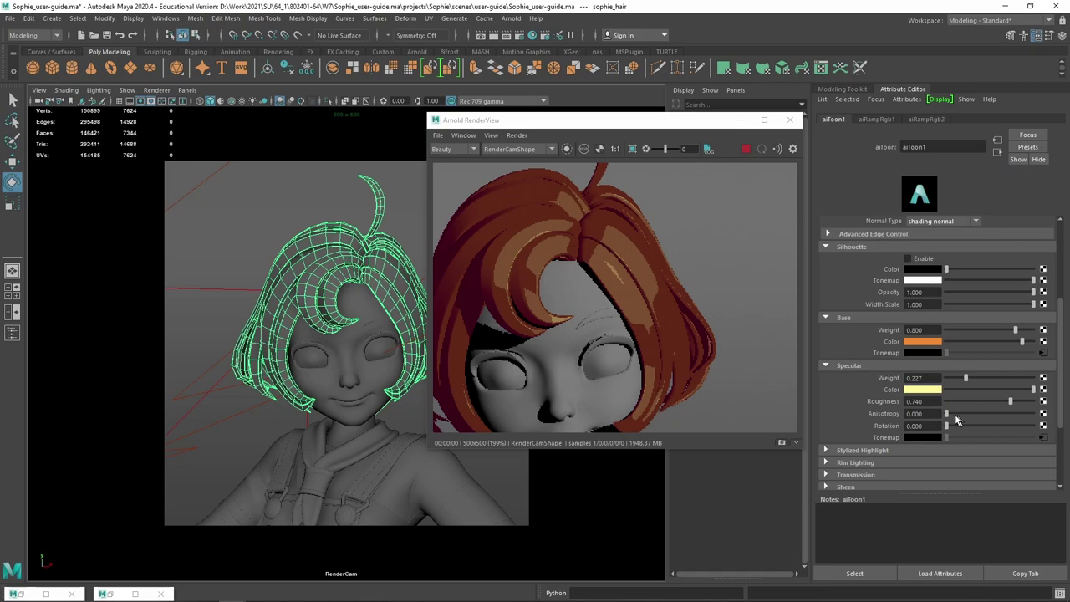
Try several Specular Anisotropy values, then return it to 0.
{"action": "left_click_drag", "start_coordinate": [955, 415], "coordinate": [960, 414]}
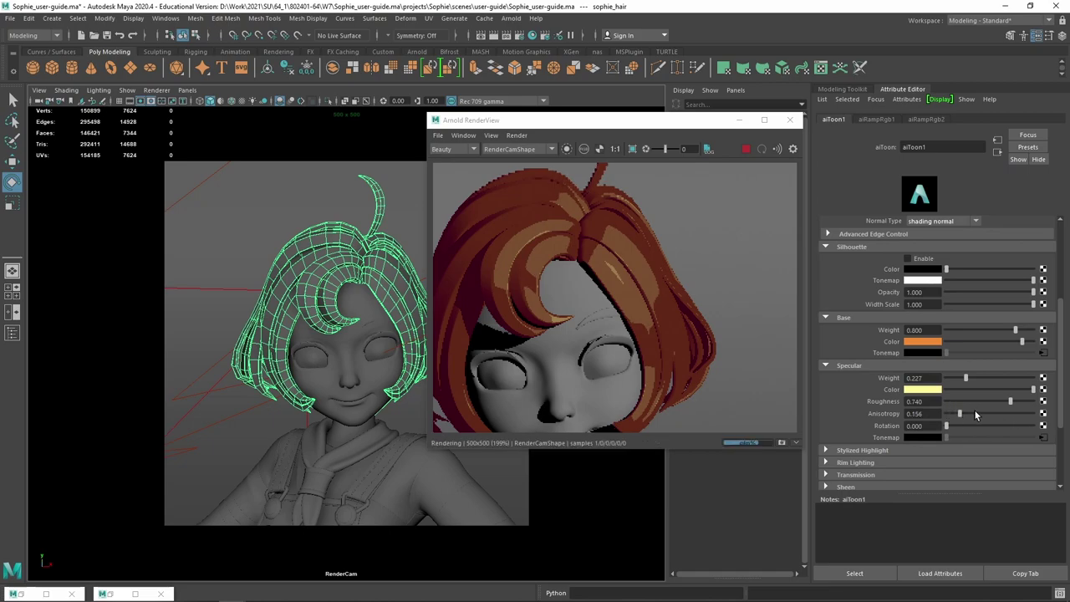
{"action": "left_click_drag", "start_coordinate": [975, 415], "coordinate": [1001, 414]}
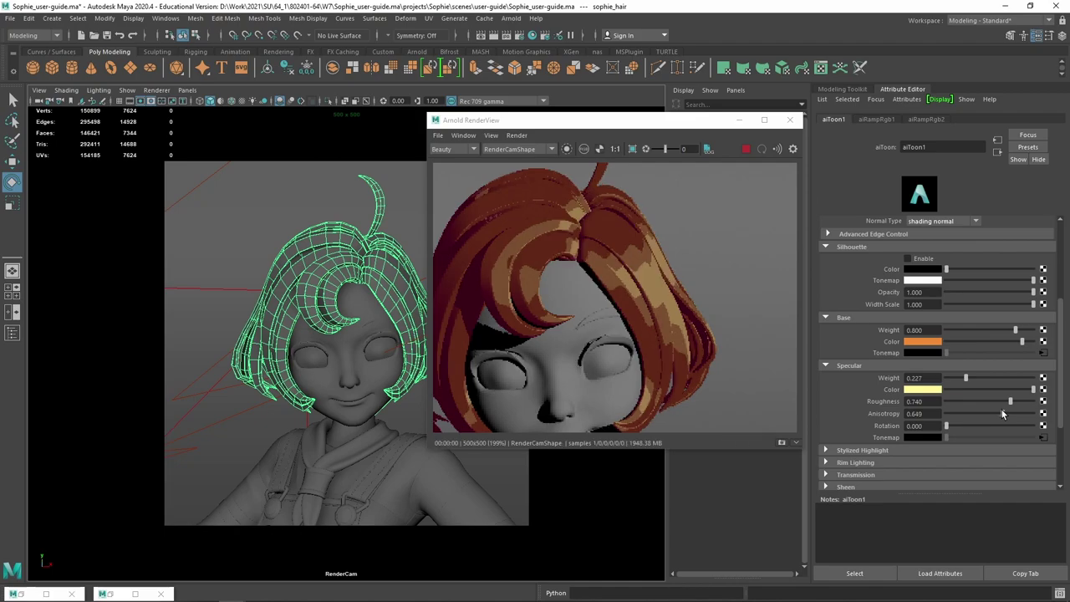
{"action": "left_click_drag", "start_coordinate": [998, 410], "coordinate": [980, 413]}
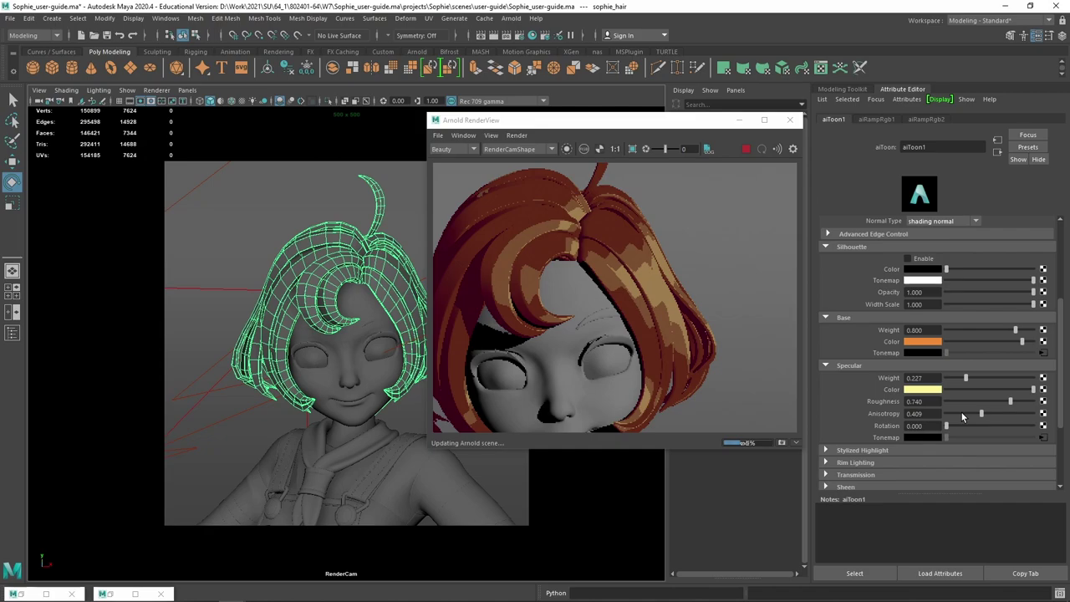
{"action": "left_click_drag", "start_coordinate": [963, 415], "coordinate": [946, 414]}
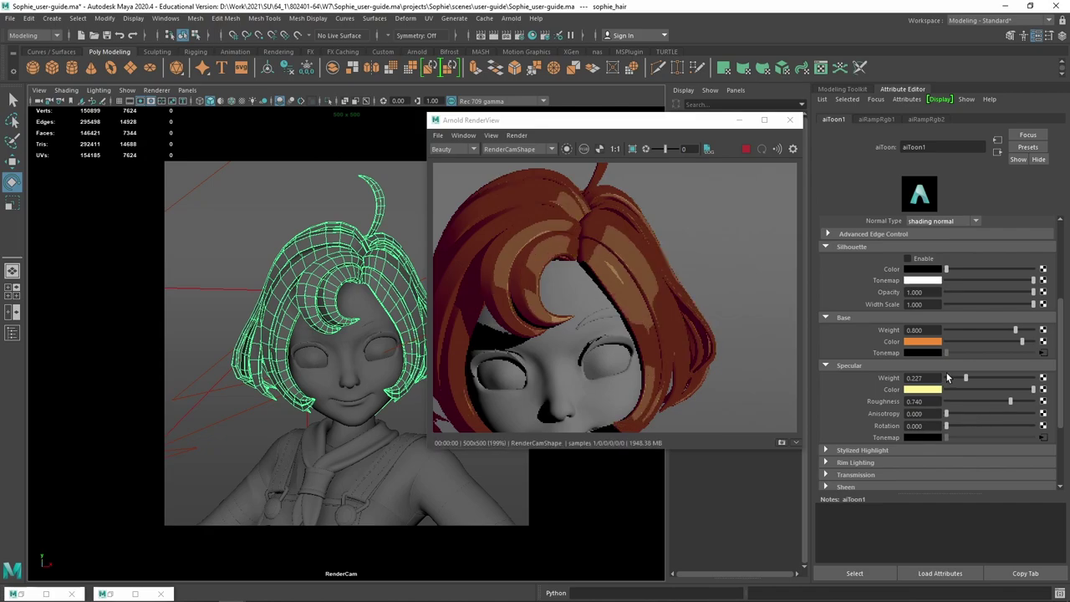
Test a higher Specular Weight, then set it to 0 to remove highlights.
{"action": "mouse_move", "coordinate": [966, 378]}
{"action": "left_mouse_down"}
{"action": "mouse_move", "coordinate": [1009, 378]}
{"action": "mouse_move", "coordinate": [996, 378]}
{"action": "left_mouse_up"}
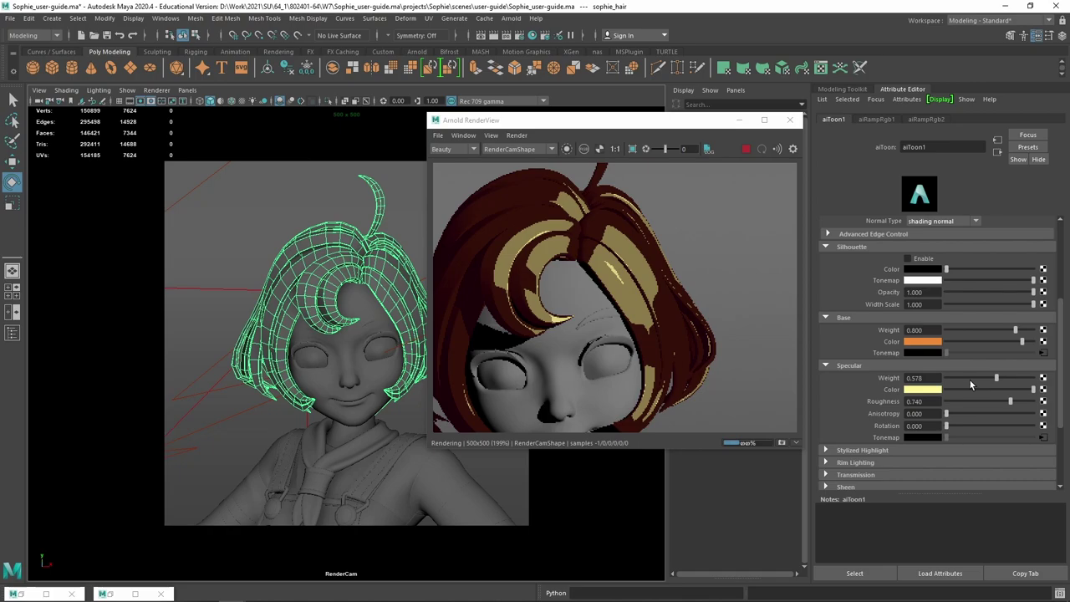
{"action": "mouse_move", "coordinate": [970, 383]}
{"action": "left_mouse_down"}
{"action": "mouse_move", "coordinate": [925, 386]}
{"action": "mouse_move", "coordinate": [952, 383]}
{"action": "left_mouse_up"}
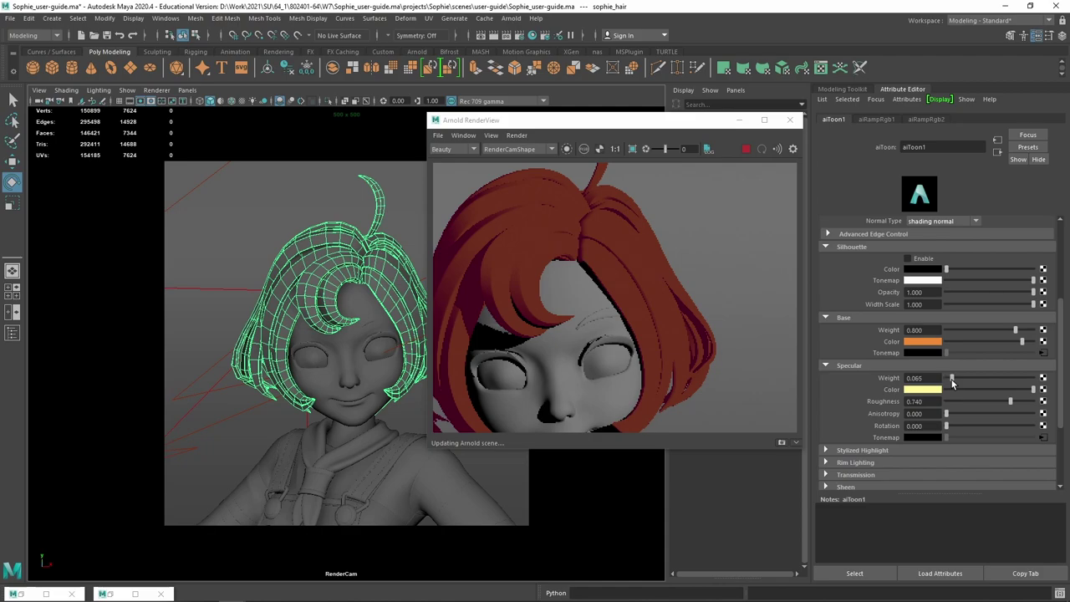
{"action": "scroll", "coordinate": [640, 270], "scroll_direction": "down", "scroll_amount": 3}
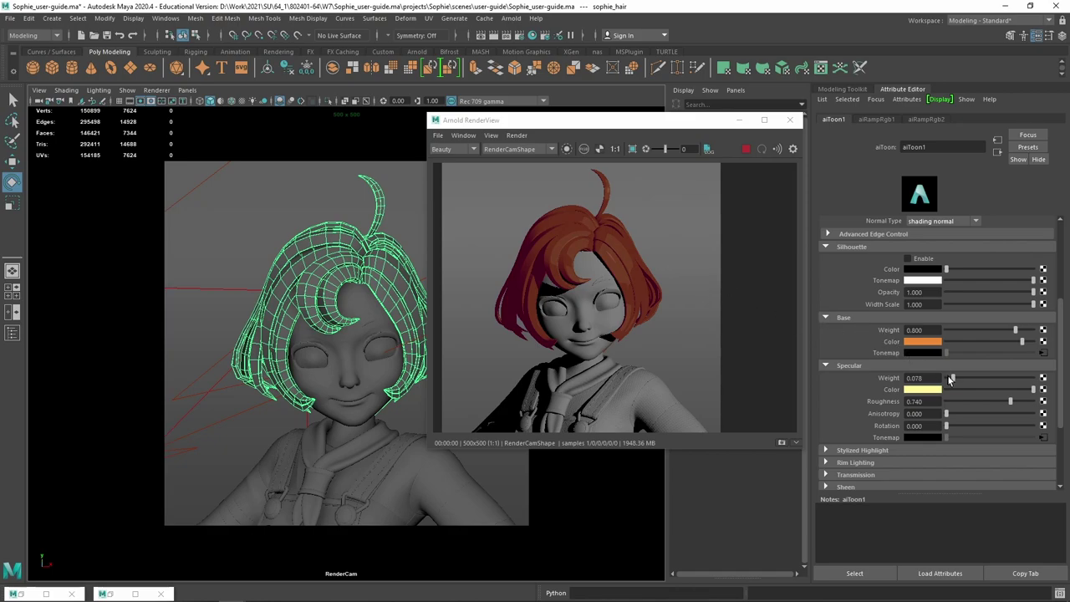
{"action": "left_click_drag", "start_coordinate": [953, 378], "coordinate": [938, 379]}
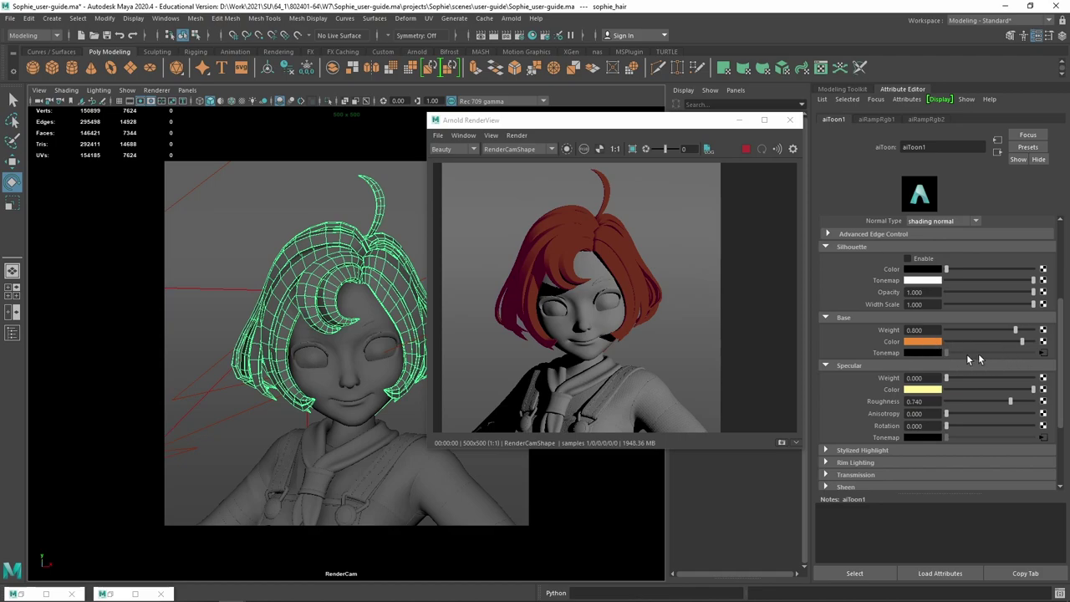
Try a bright pale-yellow base colour from the colour history.
{"action": "left_click", "coordinate": [923, 343]}
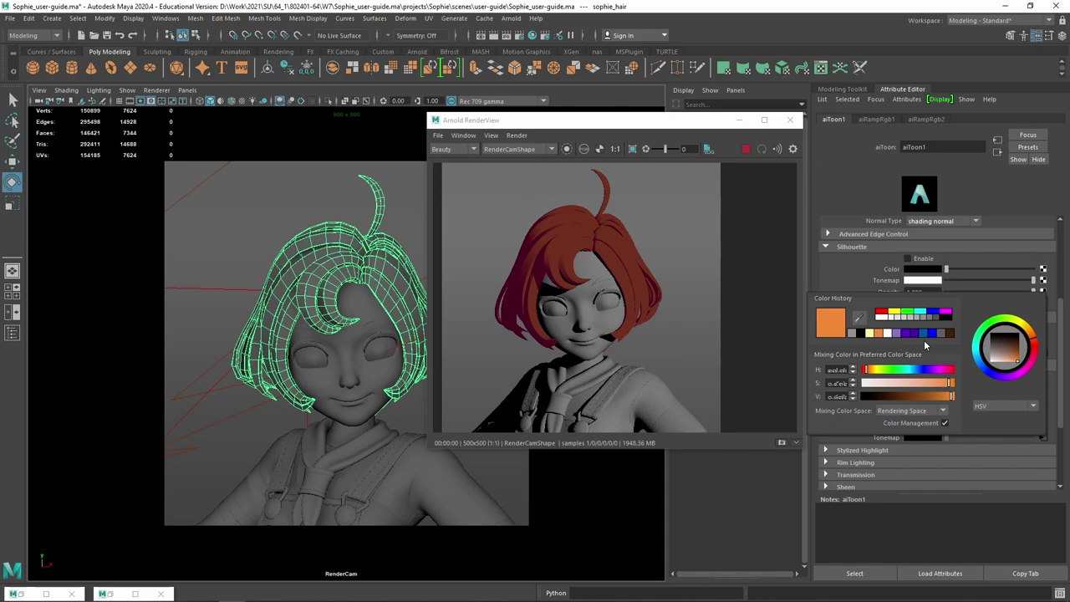
{"action": "left_click", "coordinate": [871, 335]}
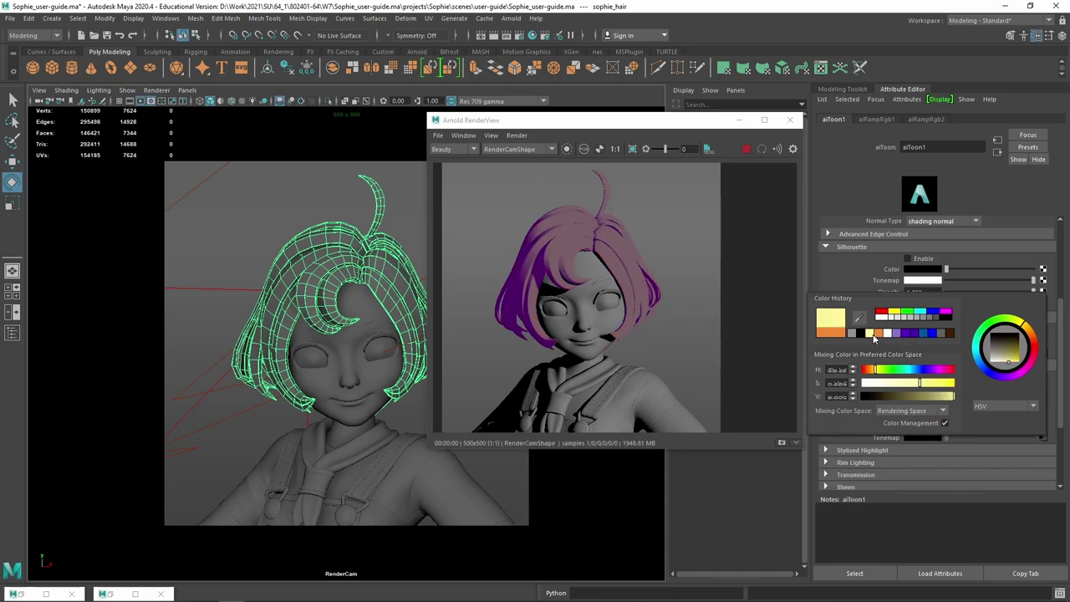
{"action": "left_click", "coordinate": [955, 383]}
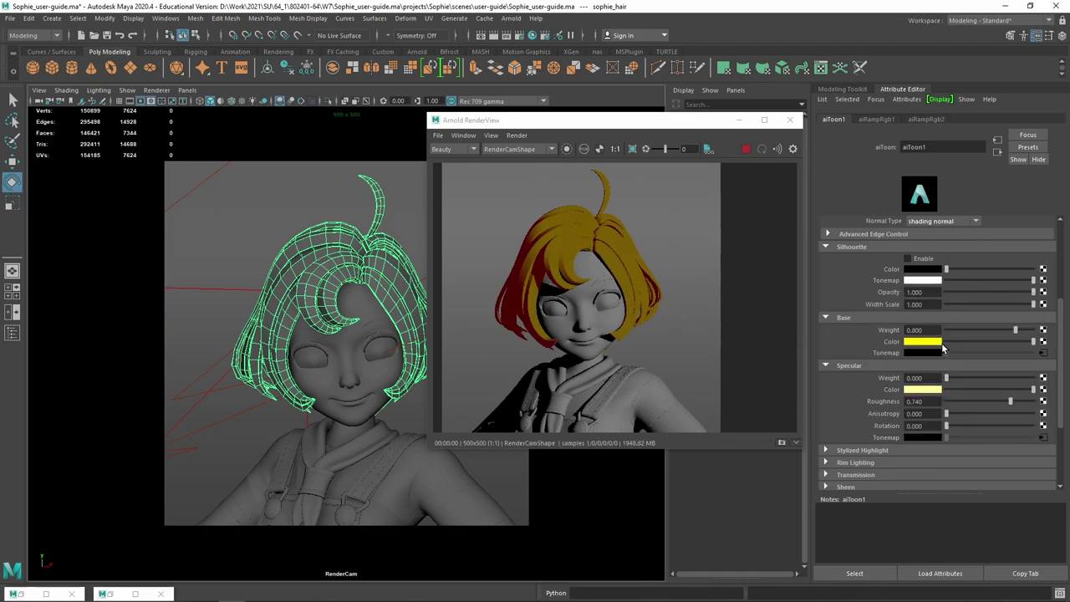
Restore the orange base colour and set Specular Weight to 0.110.
{"action": "left_click", "coordinate": [930, 342]}
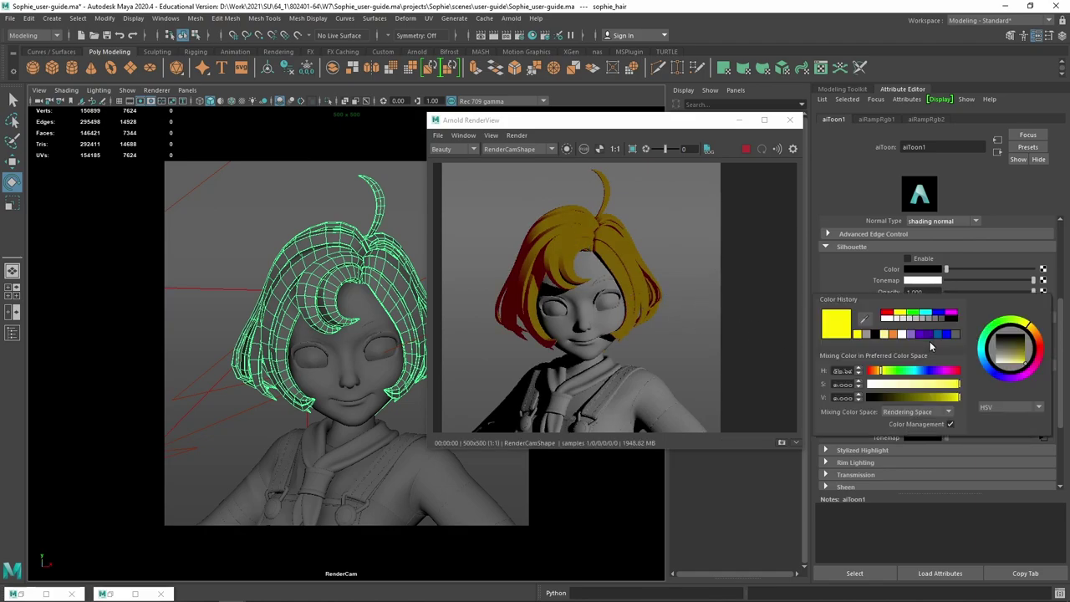
{"action": "left_click", "coordinate": [893, 336]}
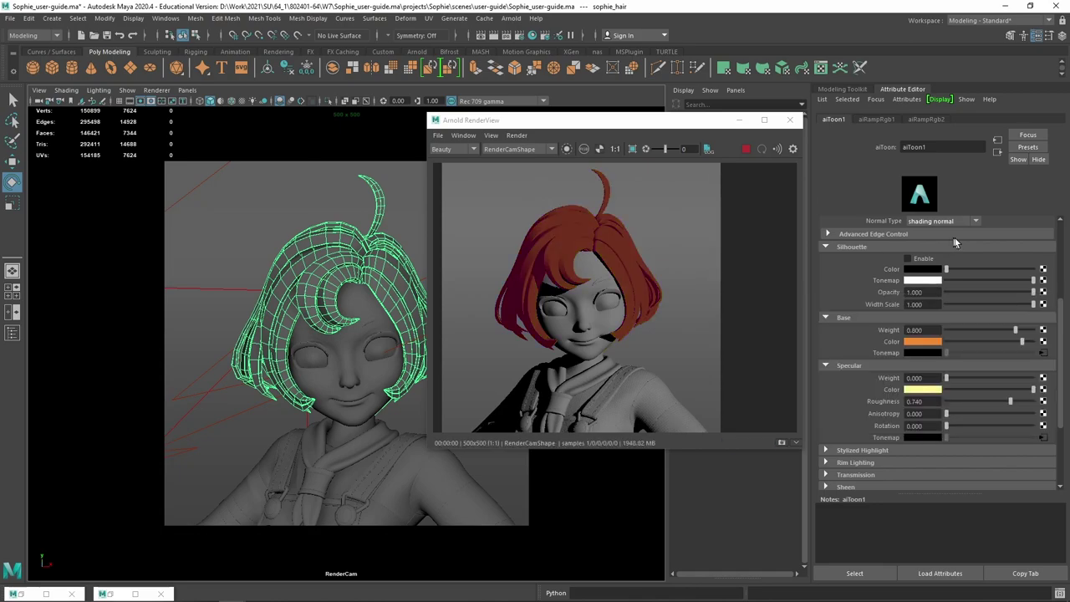
{"action": "left_click", "coordinate": [948, 378]}
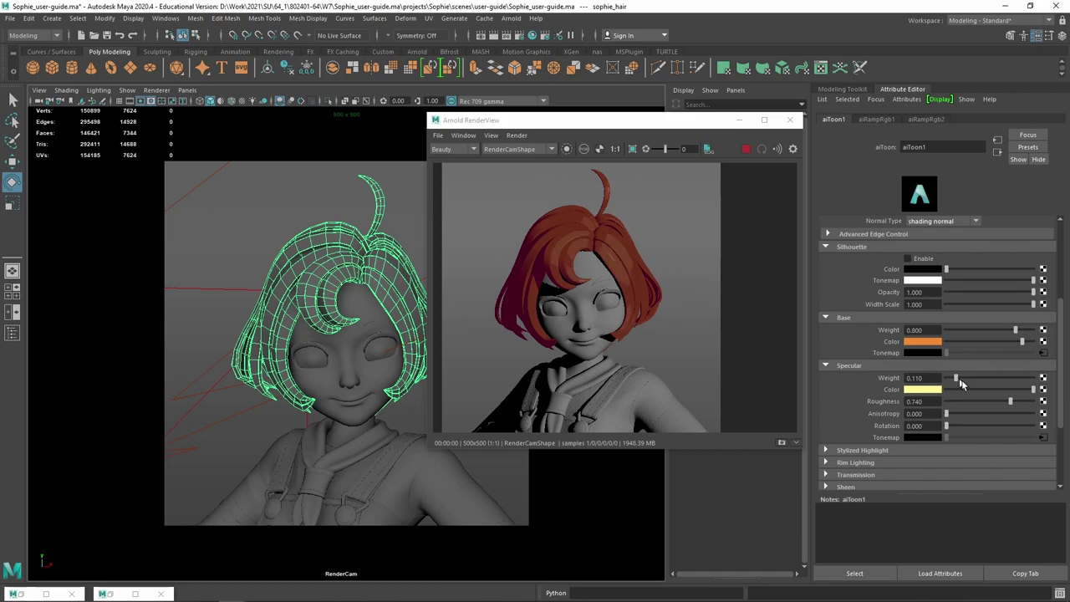
{"action": "scroll", "coordinate": [980, 428], "scroll_direction": "down", "scroll_amount": 2}
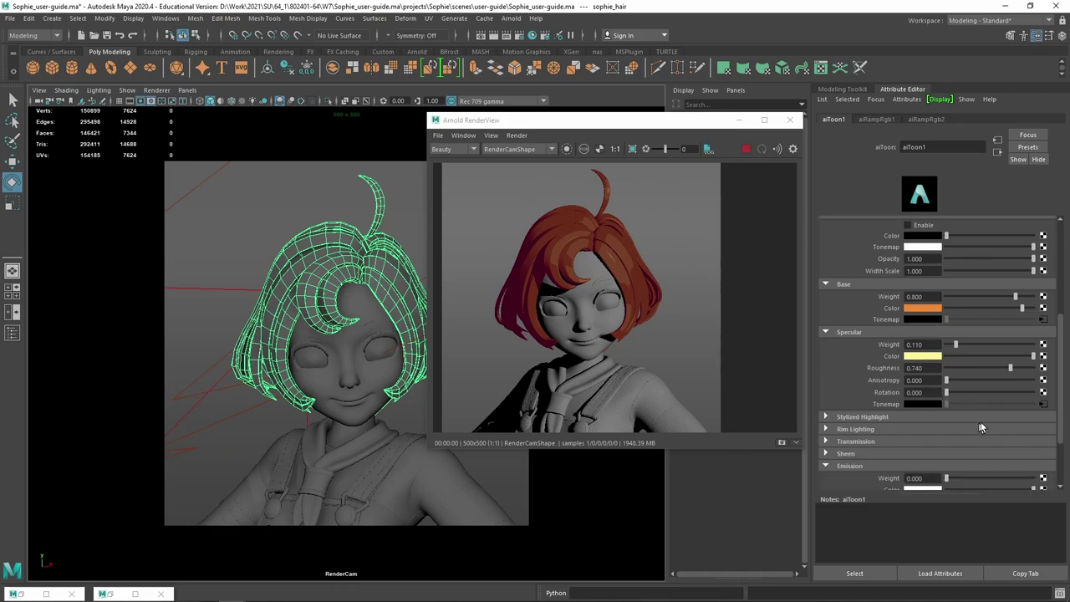
In the aiRampRgb2 ramp, move the grey key to about 0.122.
{"action": "left_click", "coordinate": [1042, 404]}
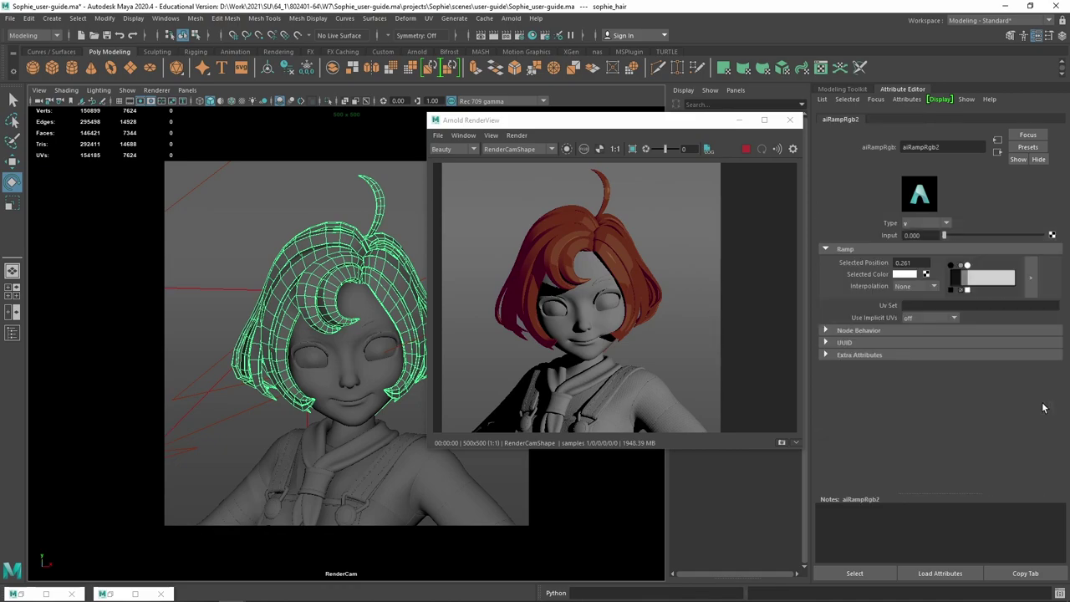
{"action": "left_click", "coordinate": [961, 265]}
{"action": "left_click_drag", "start_coordinate": [964, 267], "coordinate": [960, 265]}
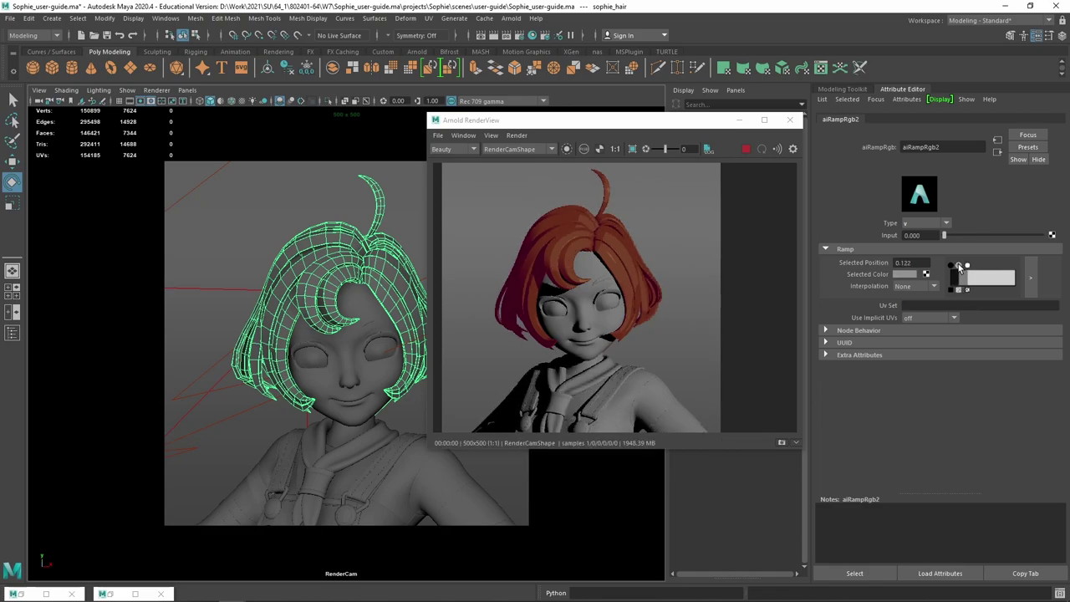
{"action": "left_click_drag", "start_coordinate": [960, 266], "coordinate": [961, 266]}
{"action": "scroll", "coordinate": [642, 268], "scroll_direction": "up", "scroll_amount": 3}
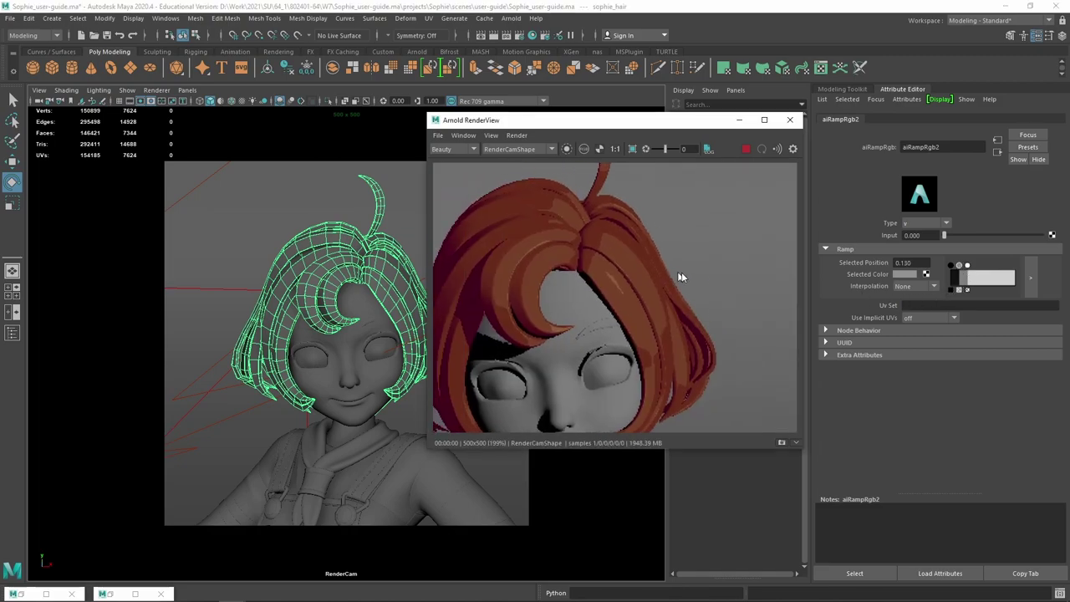
{"action": "middle_click_drag", "start_coordinate": [642, 267], "coordinate": [685, 276]}
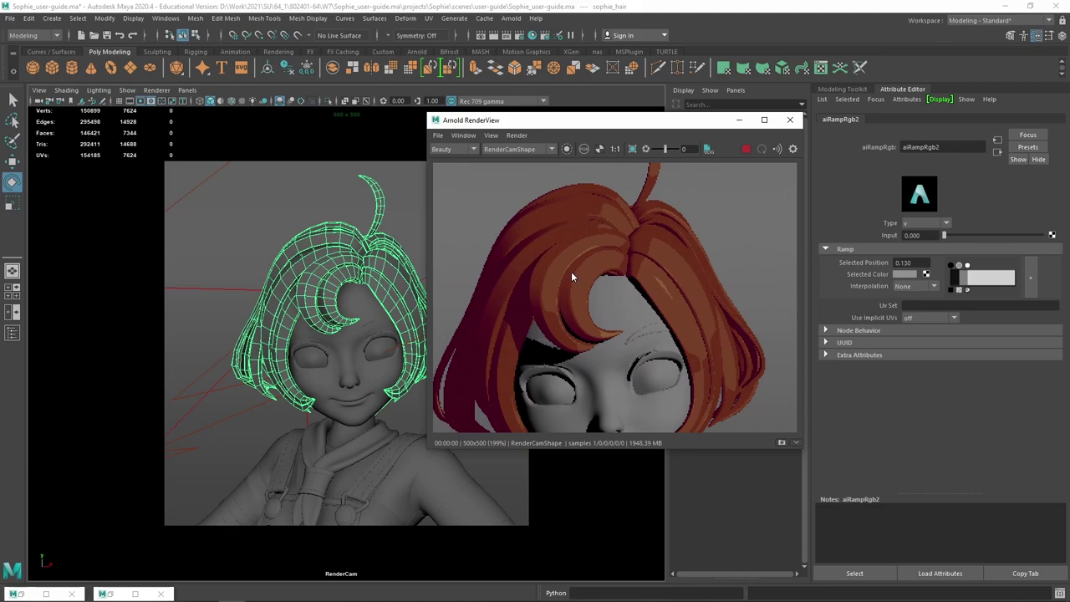
{"action": "scroll", "coordinate": [571, 271], "scroll_direction": "up", "scroll_amount": 3}
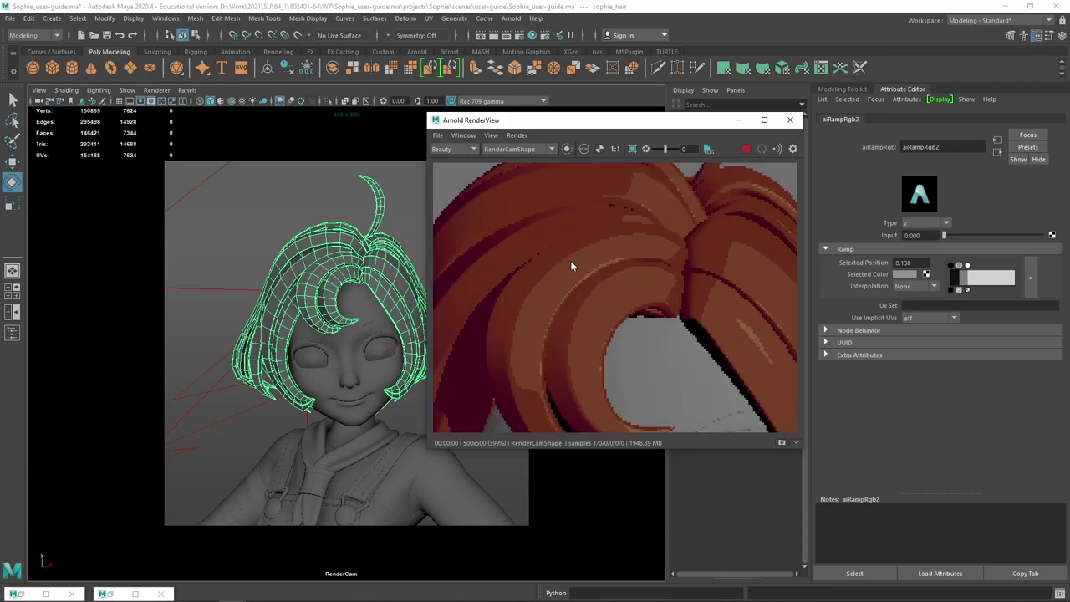
Switch the ramp interpolation to Smooth and shift the white key slightly left.
{"action": "left_click", "coordinate": [916, 288]}
{"action": "left_click", "coordinate": [910, 318]}
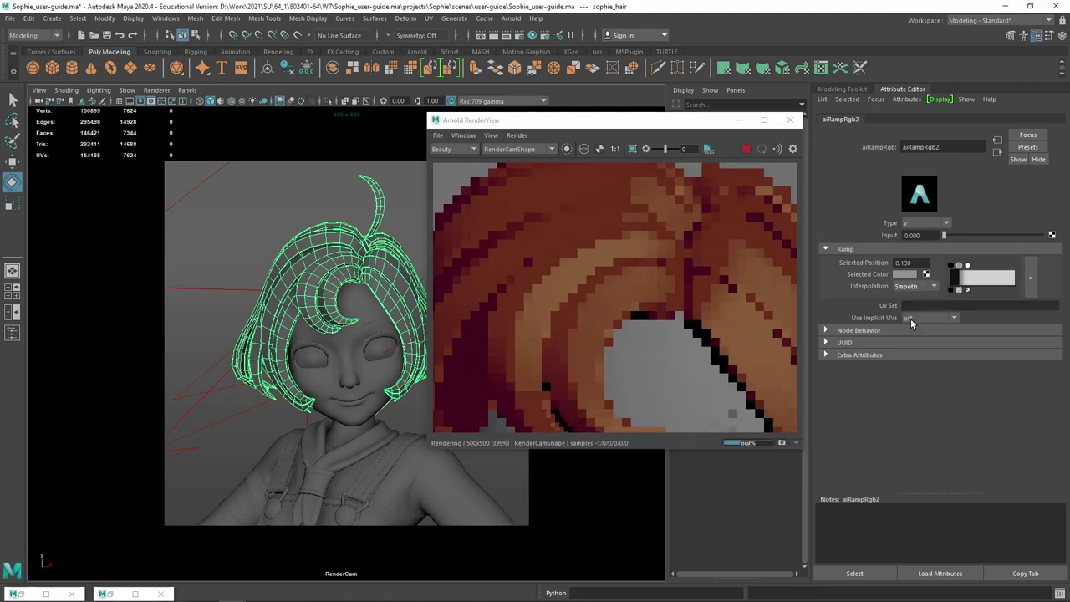
{"action": "scroll", "coordinate": [639, 285], "scroll_direction": "down", "scroll_amount": 3}
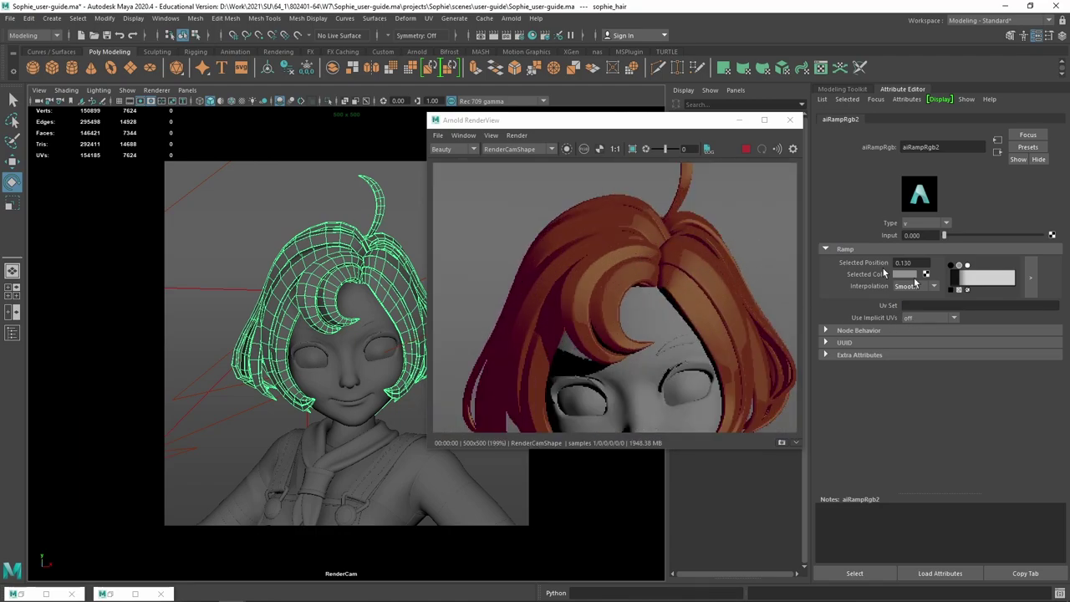
{"action": "left_click", "coordinate": [967, 266]}
{"action": "left_click_drag", "start_coordinate": [968, 266], "coordinate": [972, 271]}
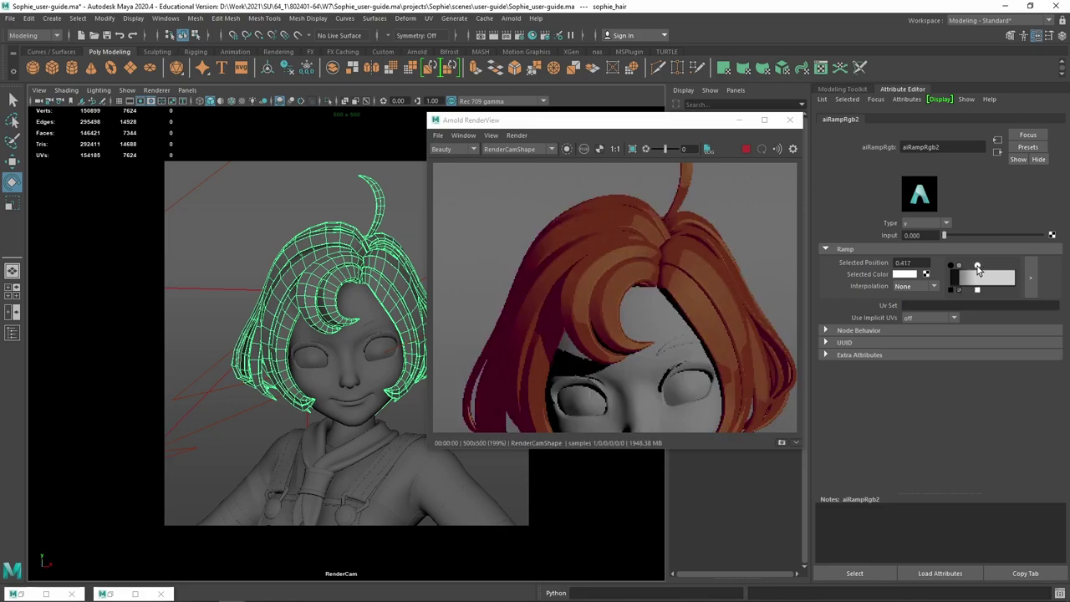
Move the grey ramp key to 0.078.
{"action": "left_click", "coordinate": [957, 266]}
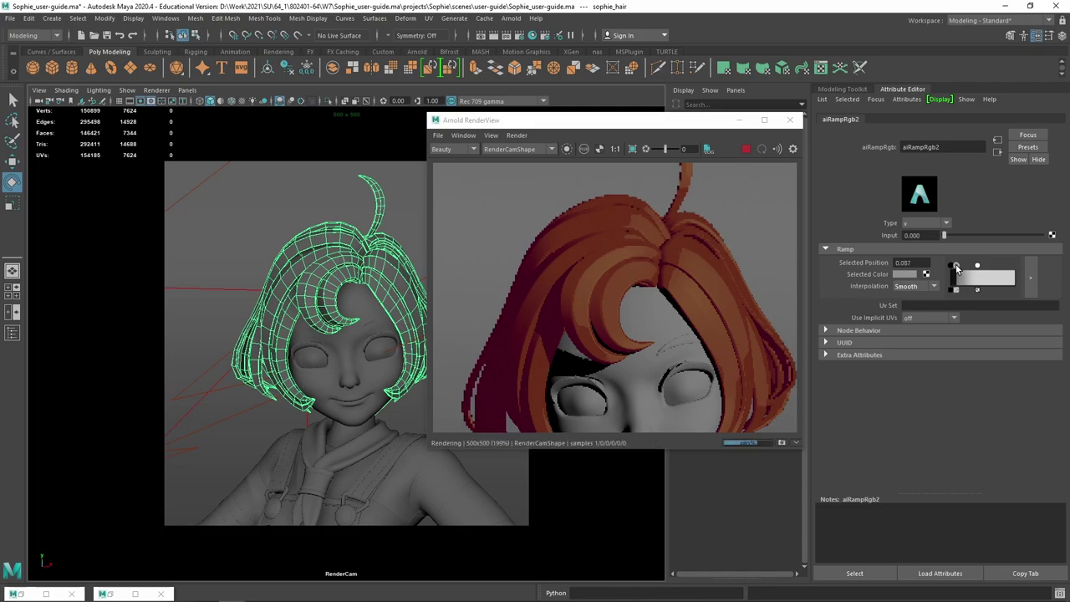
{"action": "left_click_drag", "start_coordinate": [957, 266], "coordinate": [960, 266]}
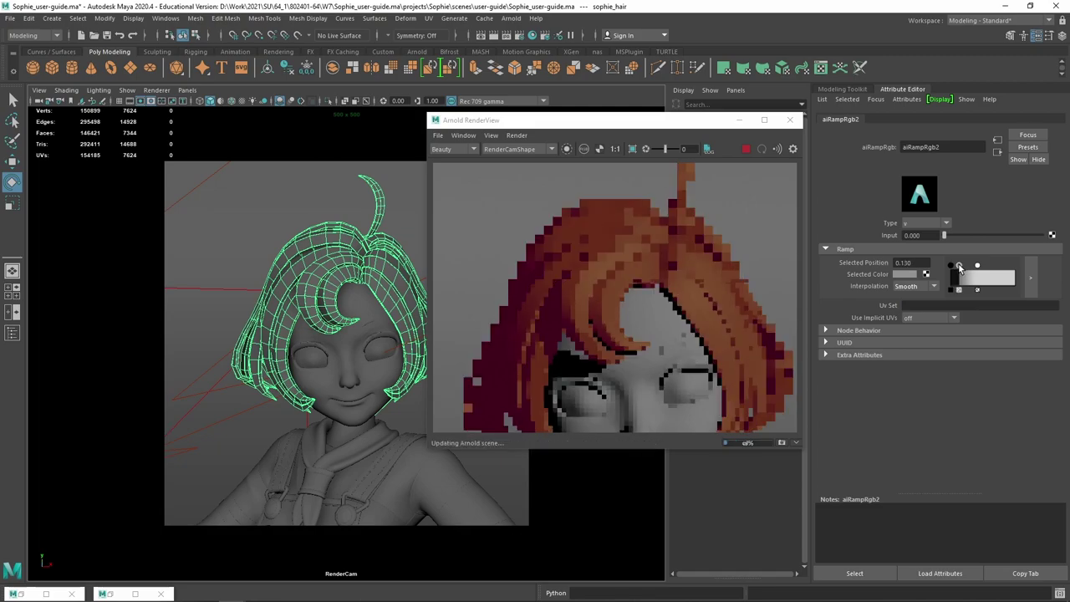
{"action": "left_click_drag", "start_coordinate": [960, 266], "coordinate": [956, 267]}
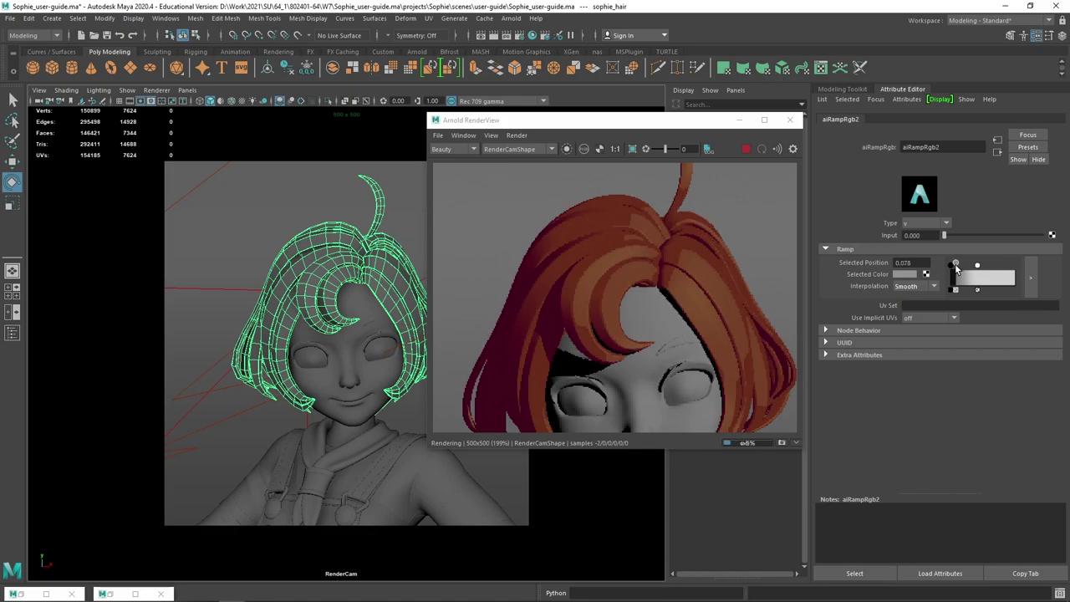
{"action": "scroll", "coordinate": [613, 285], "scroll_direction": "down", "scroll_amount": 5}
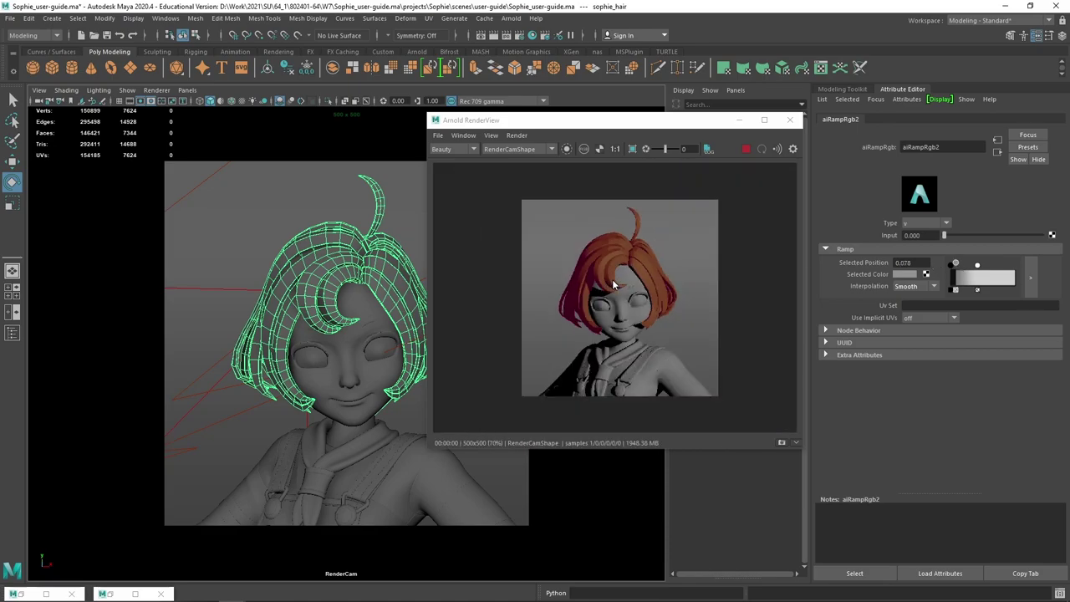
{"action": "scroll", "coordinate": [613, 285], "scroll_direction": "up", "scroll_amount": 2}
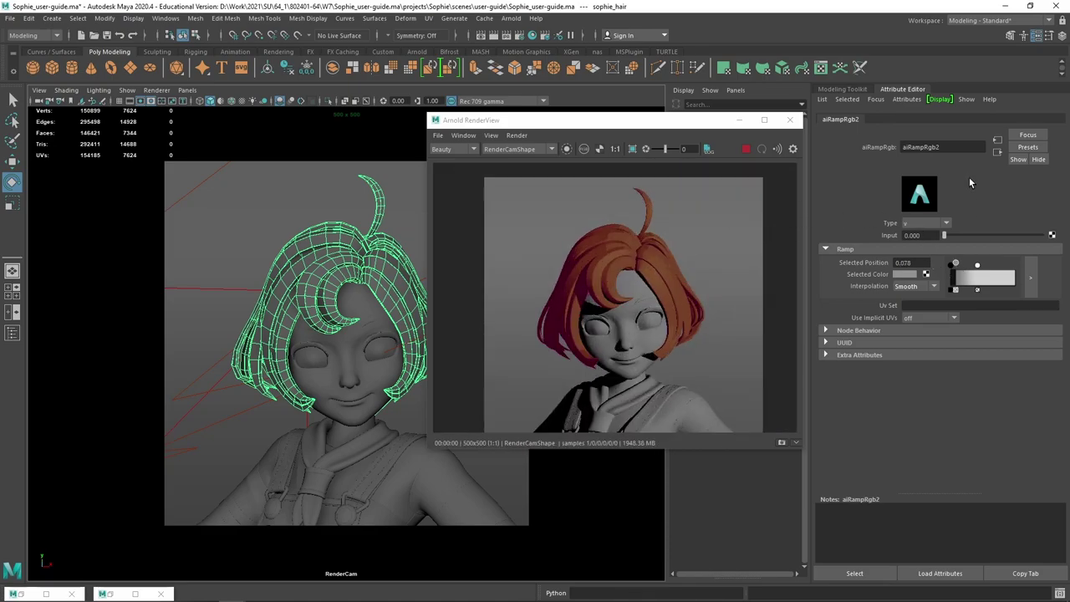
Back in aiToon1, collapse Specular and Base and expand Rim Lighting (Width 1.000, Tint 0.000).
{"action": "left_click", "coordinate": [997, 152]}
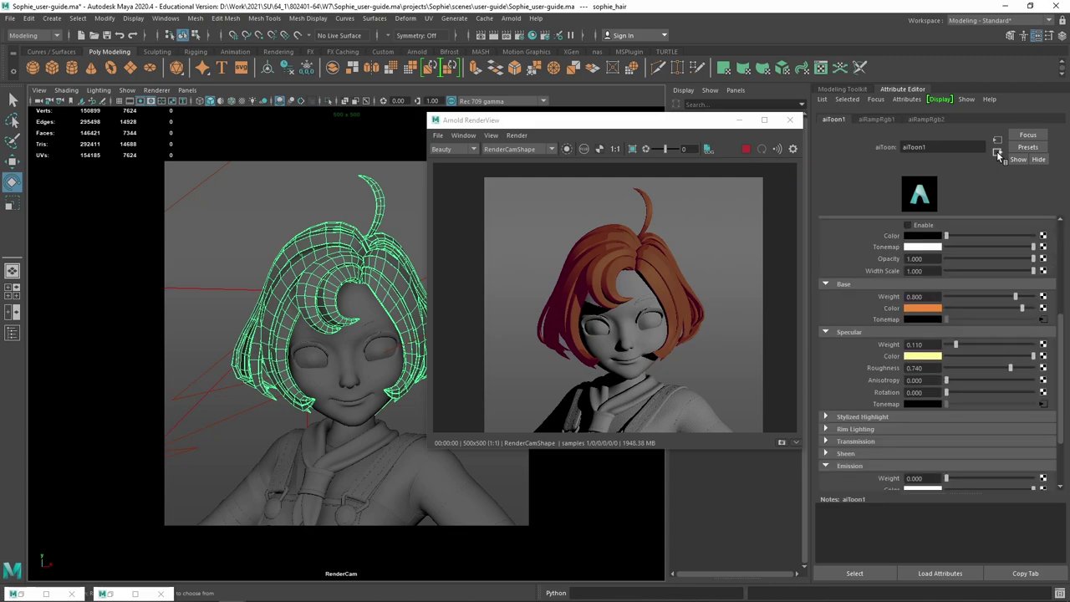
{"action": "left_click", "coordinate": [825, 331]}
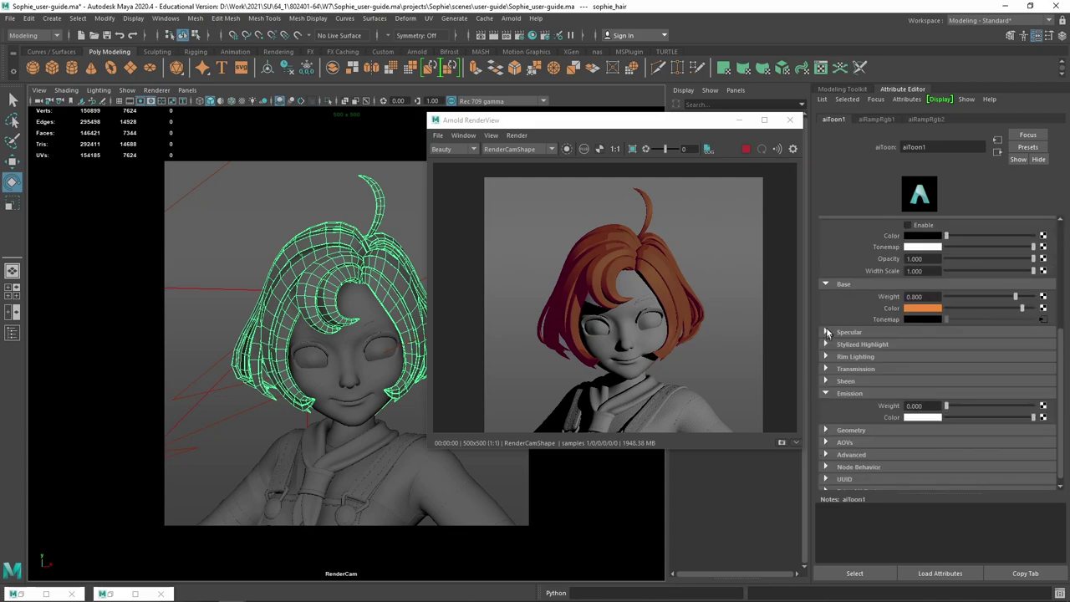
{"action": "left_click", "coordinate": [826, 284]}
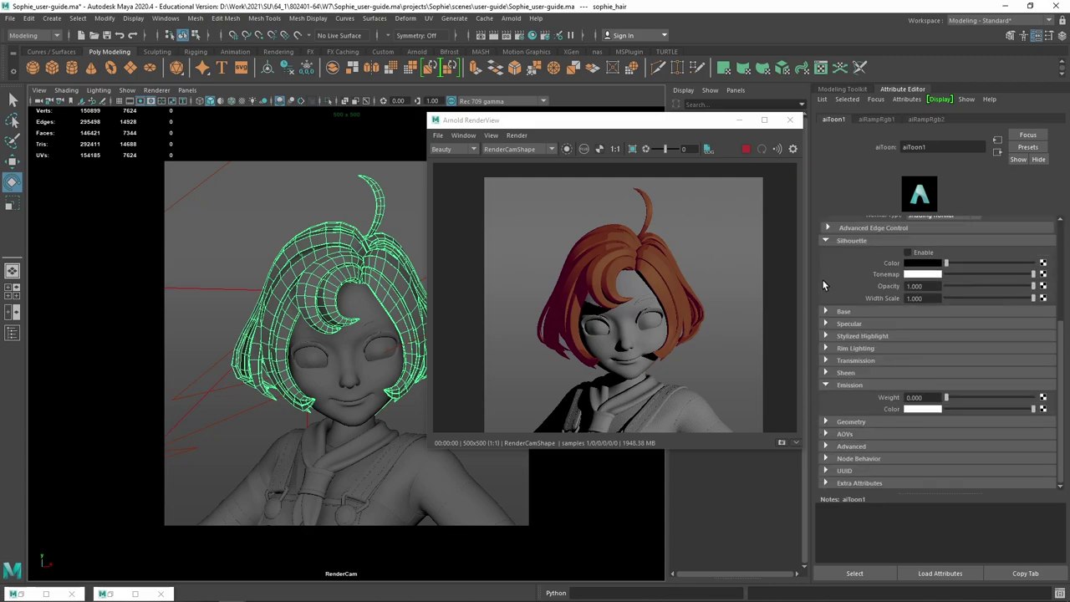
{"action": "left_click", "coordinate": [825, 348]}
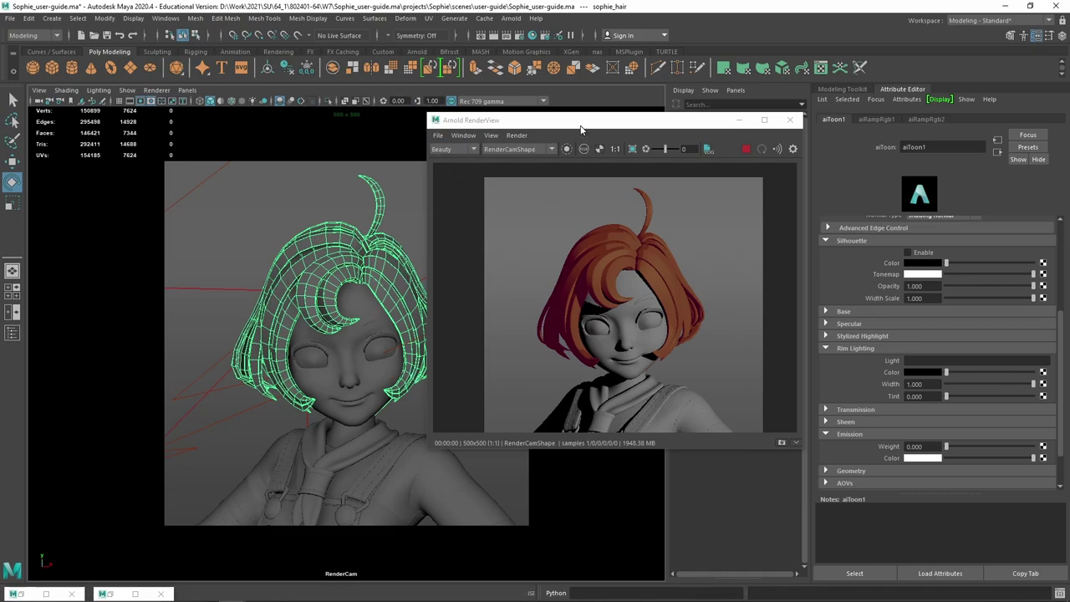
Create a directional light and raise it above Sophie's head.
{"action": "left_click_drag", "start_coordinate": [548, 120], "coordinate": [606, 107]}
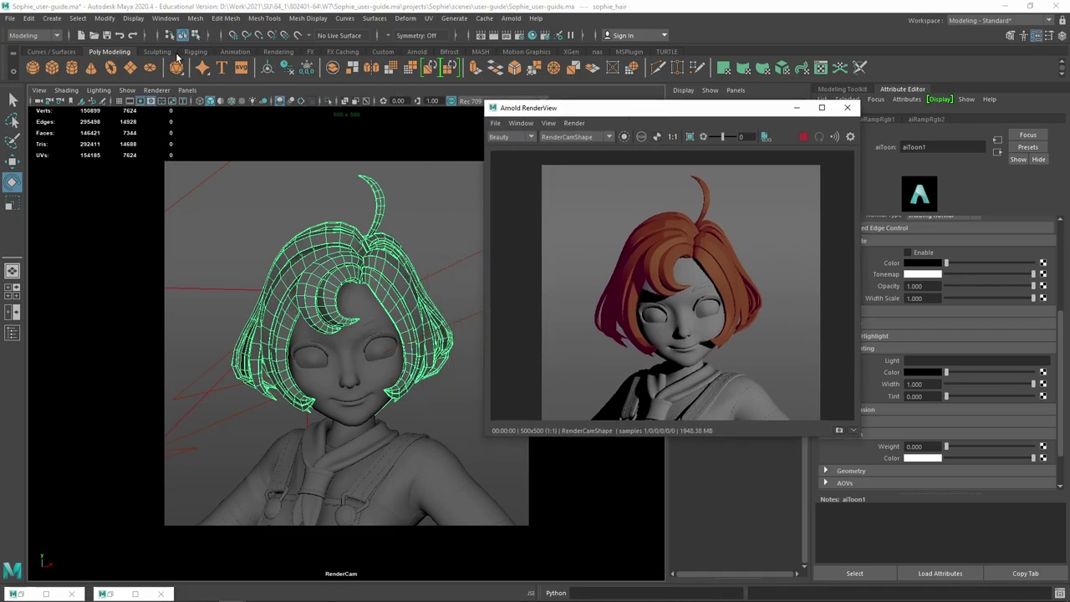
{"action": "left_click", "coordinate": [52, 17]}
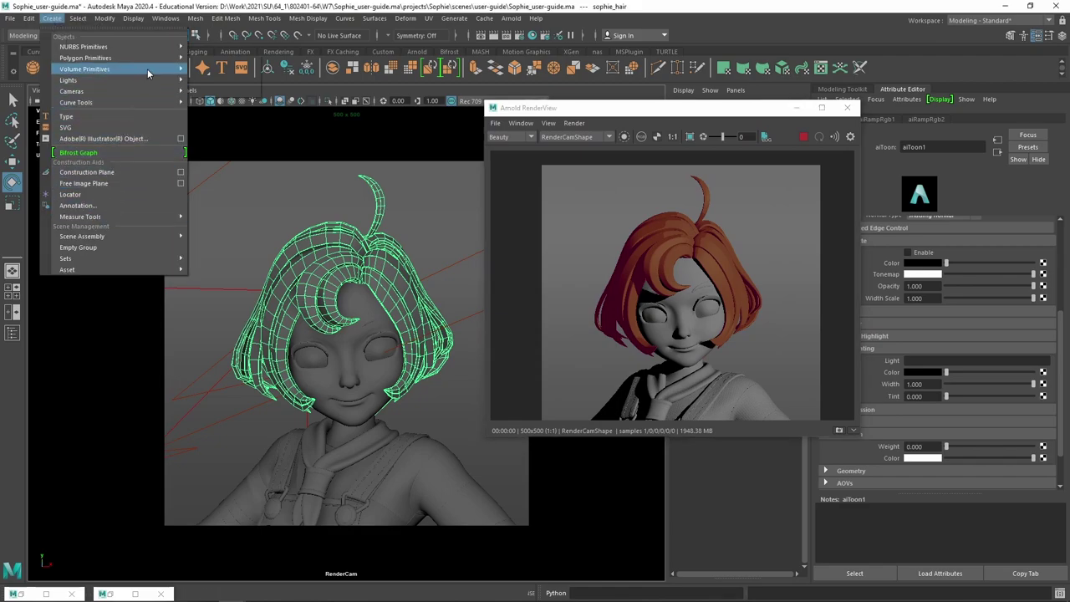
{"action": "mouse_move", "coordinate": [68, 80]}
{"action": "left_click", "coordinate": [256, 93]}
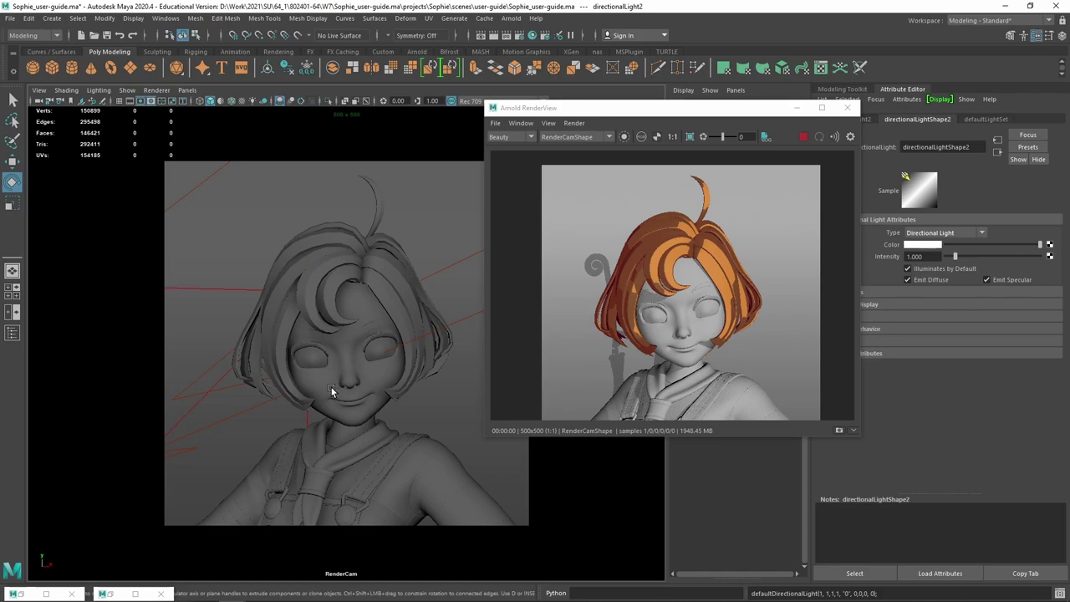
{"action": "scroll", "coordinate": [331, 387], "scroll_direction": "down", "scroll_amount": 2}
{"action": "scroll", "coordinate": [331, 387], "scroll_direction": "down", "scroll_amount": 5}
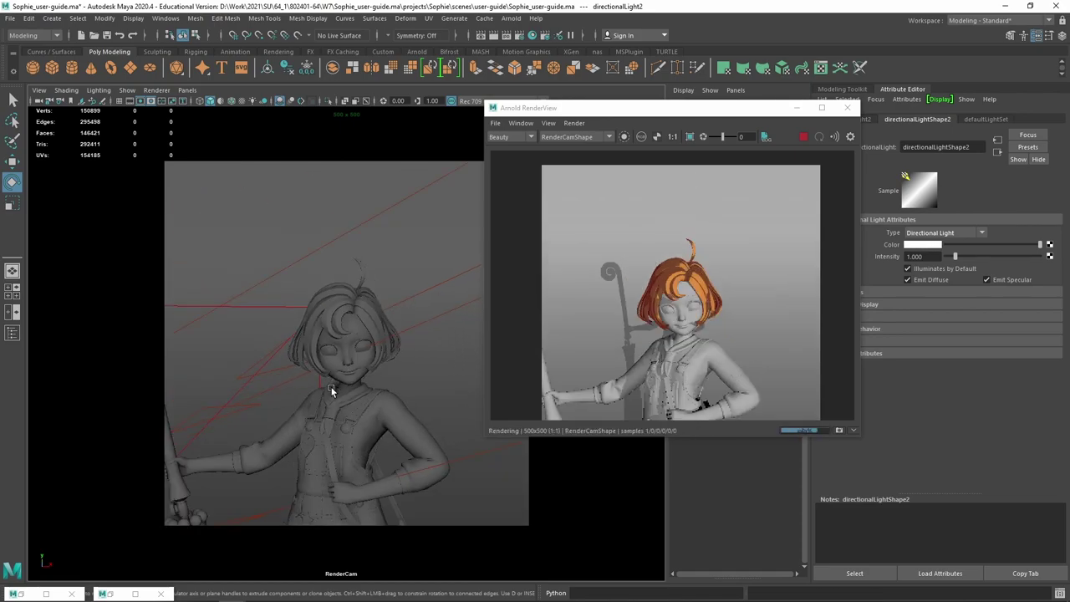
{"action": "left_click", "coordinate": [803, 138]}
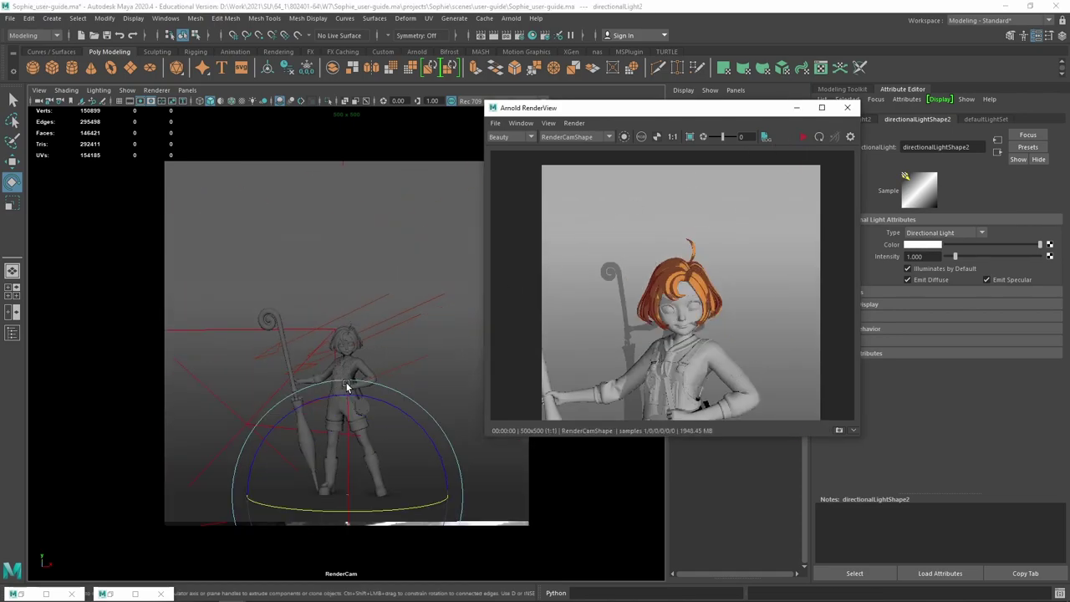
{"action": "key", "text": "w"}
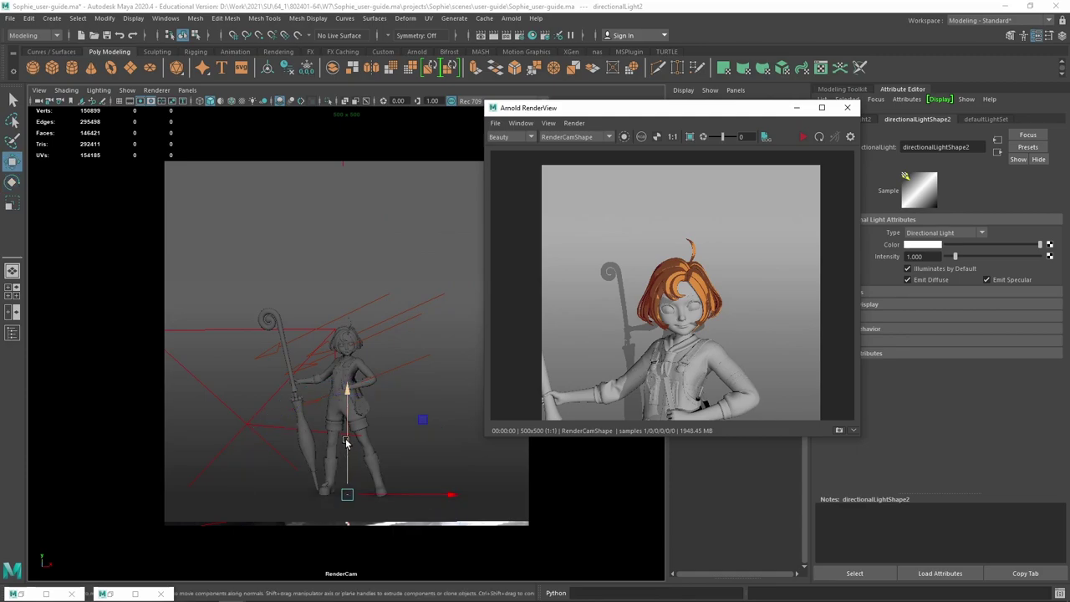
{"action": "left_click_drag", "start_coordinate": [347, 443], "coordinate": [364, 303]}
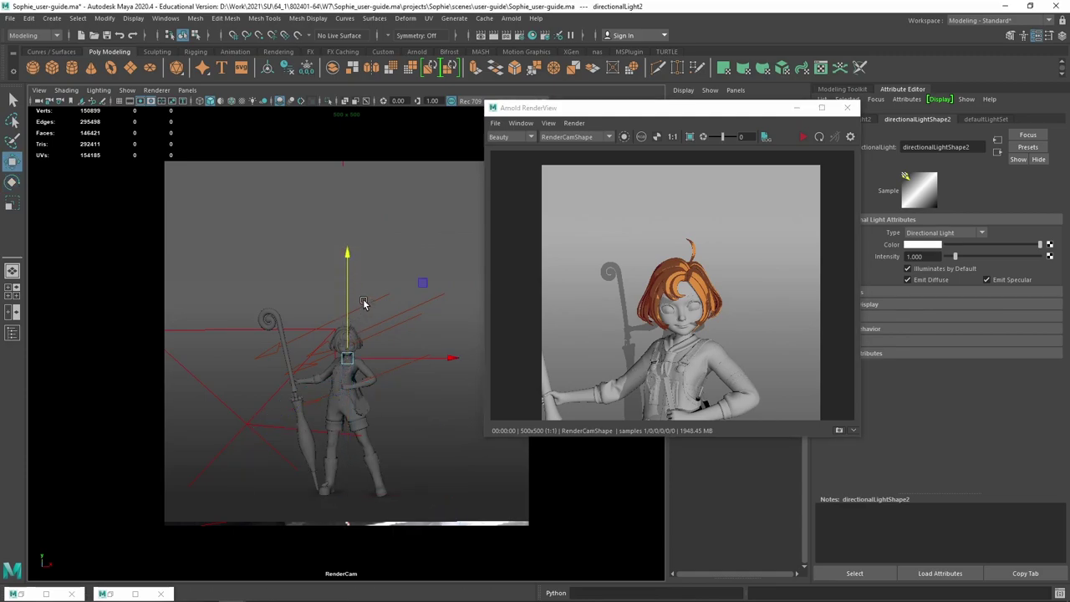
Rotate the directional light so it lights Sophie from the side in the render.
{"action": "key", "text": "r"}
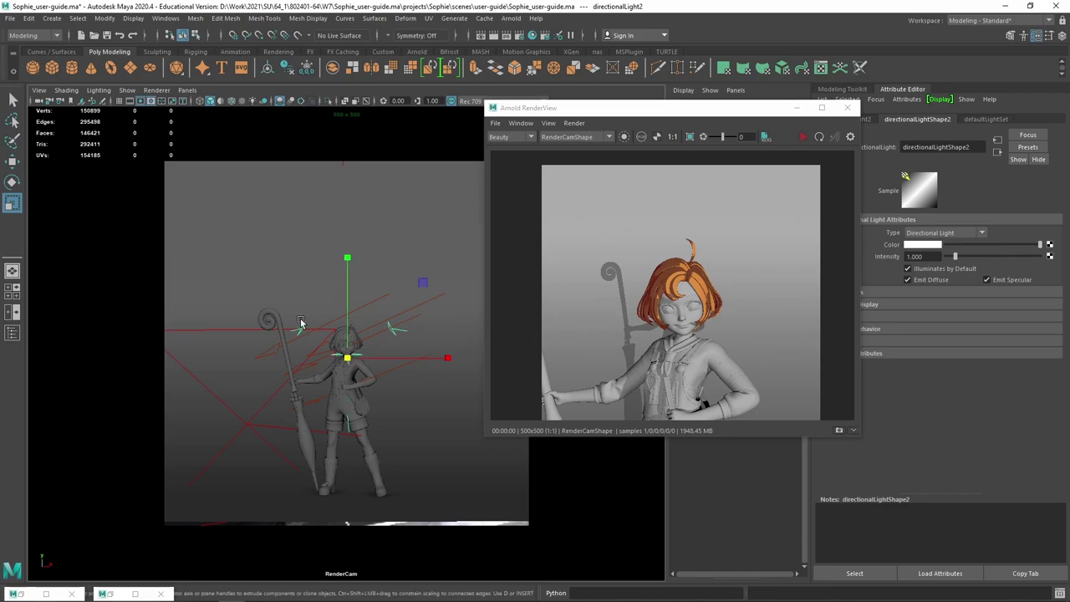
{"action": "scroll", "coordinate": [338, 338], "scroll_direction": "up", "scroll_amount": 5}
{"action": "key", "text": "e"}
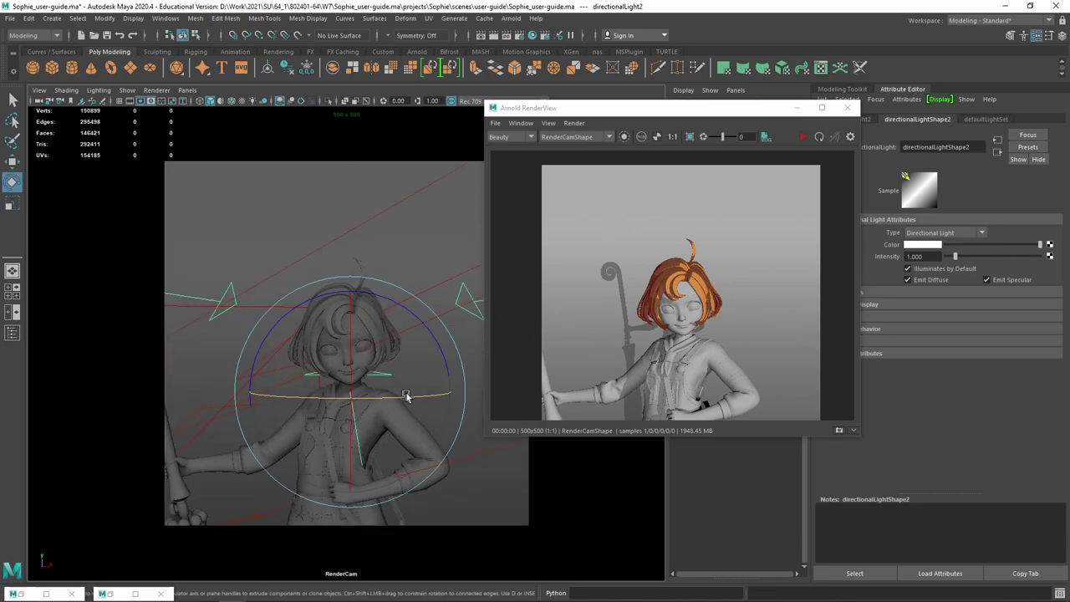
{"action": "left_click_drag", "start_coordinate": [407, 396], "coordinate": [355, 400]}
{"action": "left_click", "coordinate": [803, 136]}
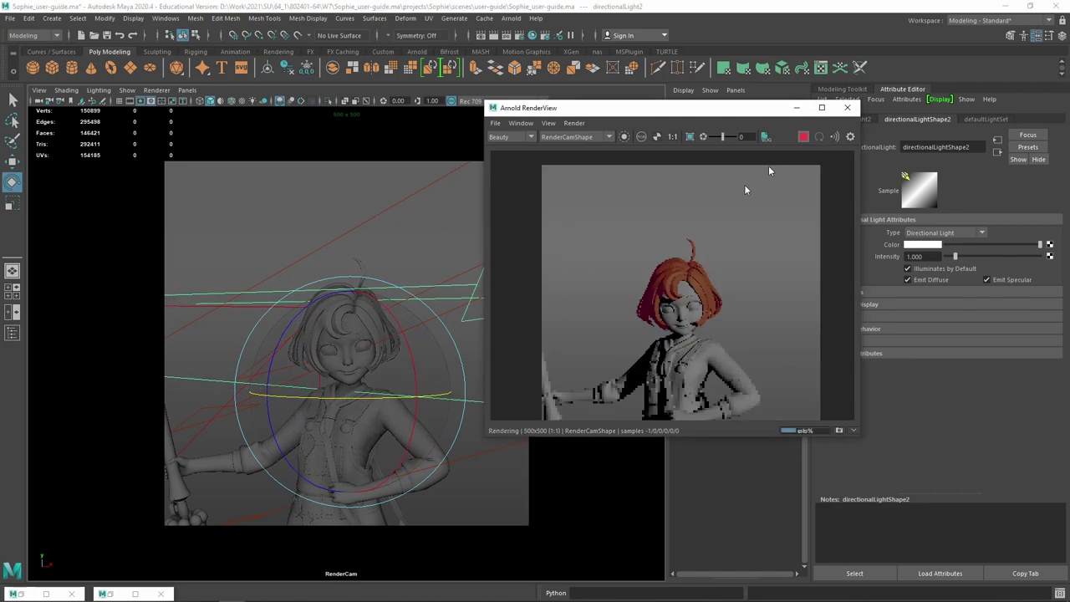
{"action": "mouse_move", "coordinate": [406, 358]}
{"action": "left_mouse_down"}
{"action": "mouse_move", "coordinate": [389, 359]}
{"action": "mouse_move", "coordinate": [406, 353]}
{"action": "left_mouse_up"}
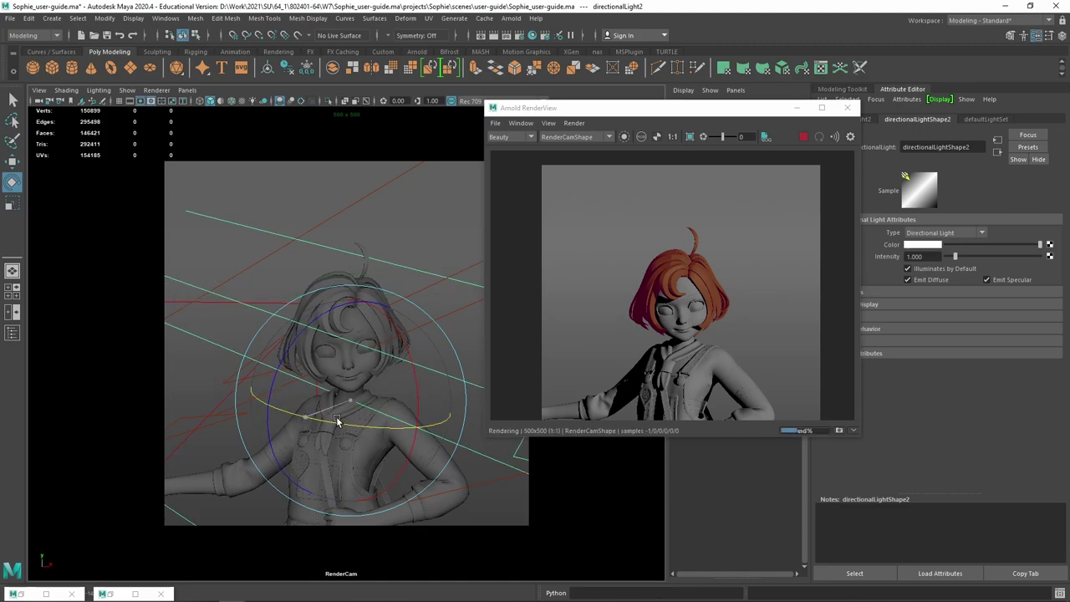
{"action": "mouse_move", "coordinate": [337, 420]}
{"action": "left_mouse_down"}
{"action": "mouse_move", "coordinate": [290, 354]}
{"action": "mouse_move", "coordinate": [682, 305]}
{"action": "left_mouse_up"}
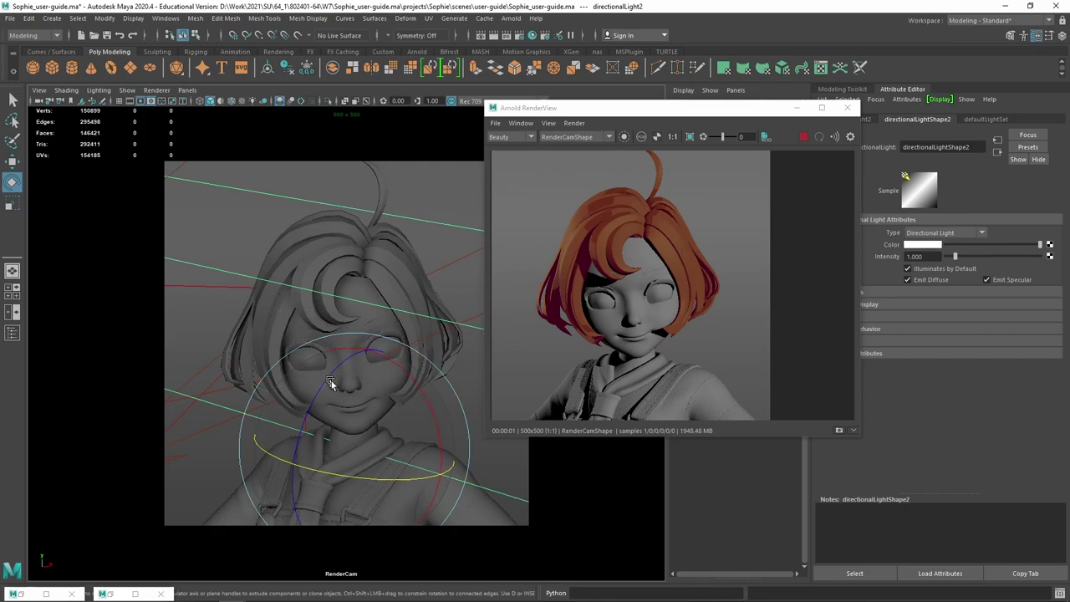
Select the new light and copy its shape name, directionalLightShape2.
{"action": "left_click", "coordinate": [389, 268]}
{"action": "left_click", "coordinate": [944, 120]}
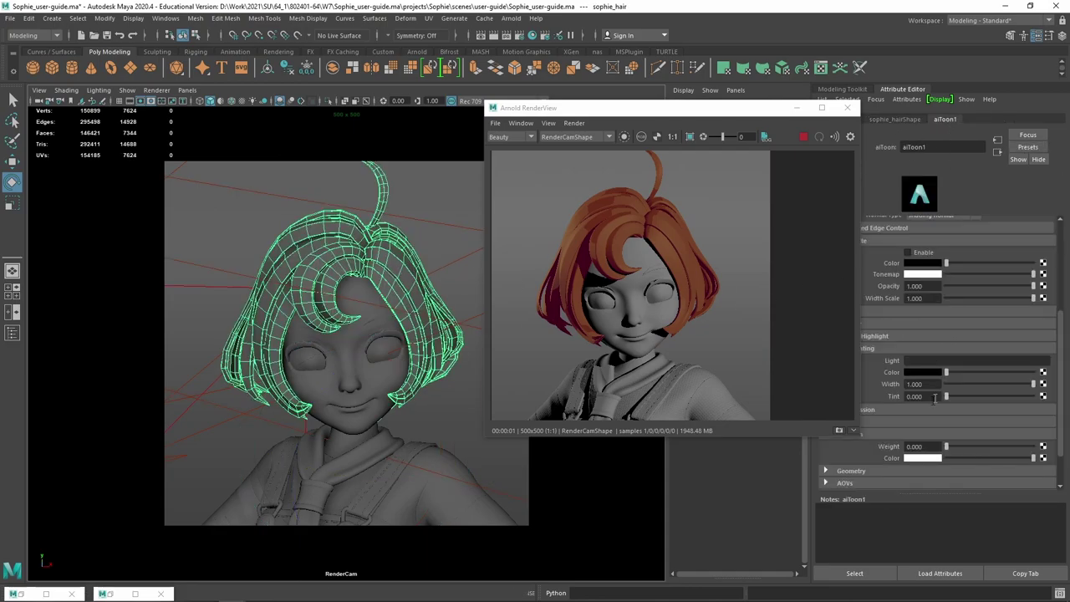
{"action": "left_click_drag", "start_coordinate": [740, 113], "coordinate": [695, 113]}
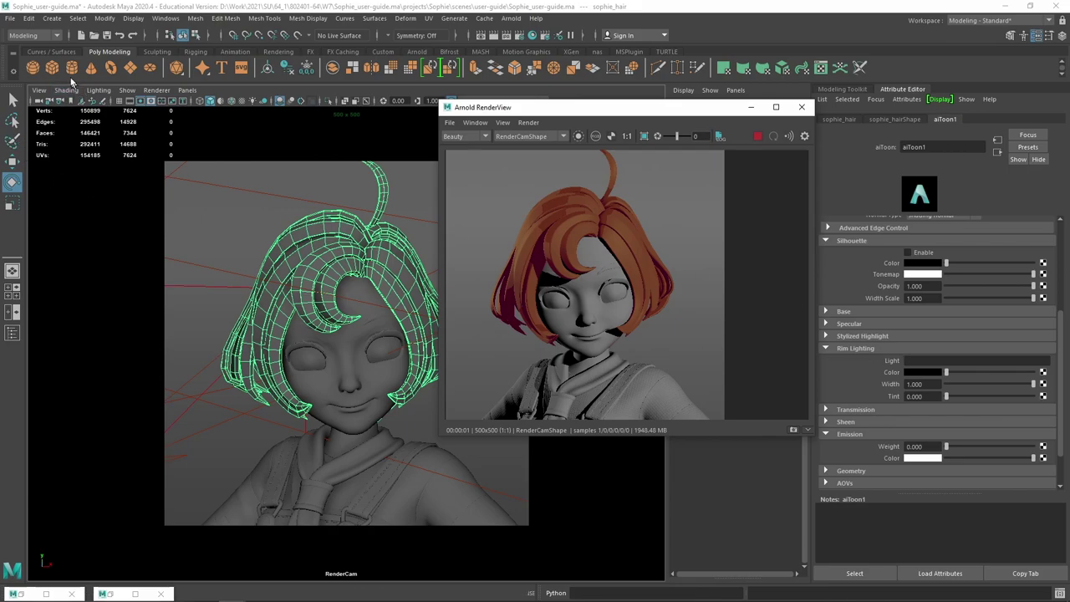
{"action": "left_click", "coordinate": [204, 266]}
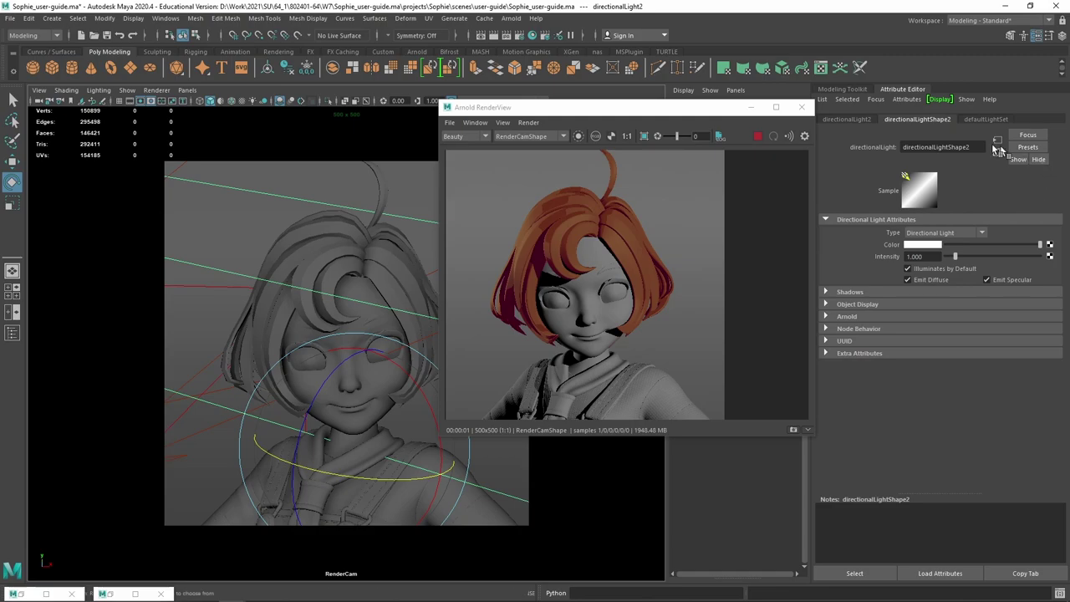
{"action": "left_click_drag", "start_coordinate": [979, 146], "coordinate": [835, 146]}
{"action": "key", "text": "ctrl+c"}
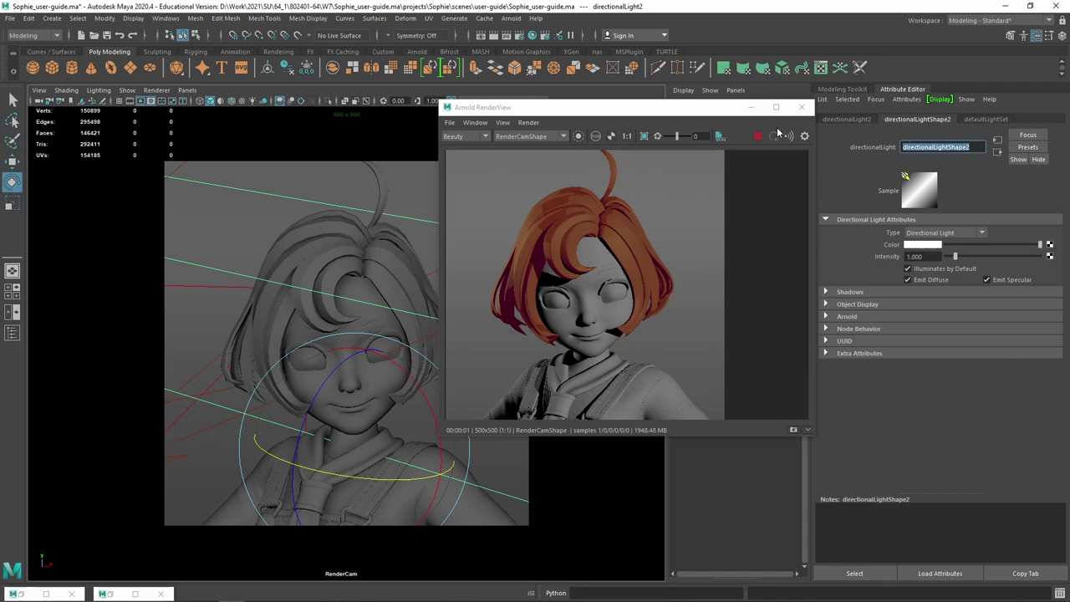
Set the hair's aiToon1 rim lighting light to directionalLightShape2 with a yellow colour.
{"action": "left_click", "coordinate": [327, 239]}
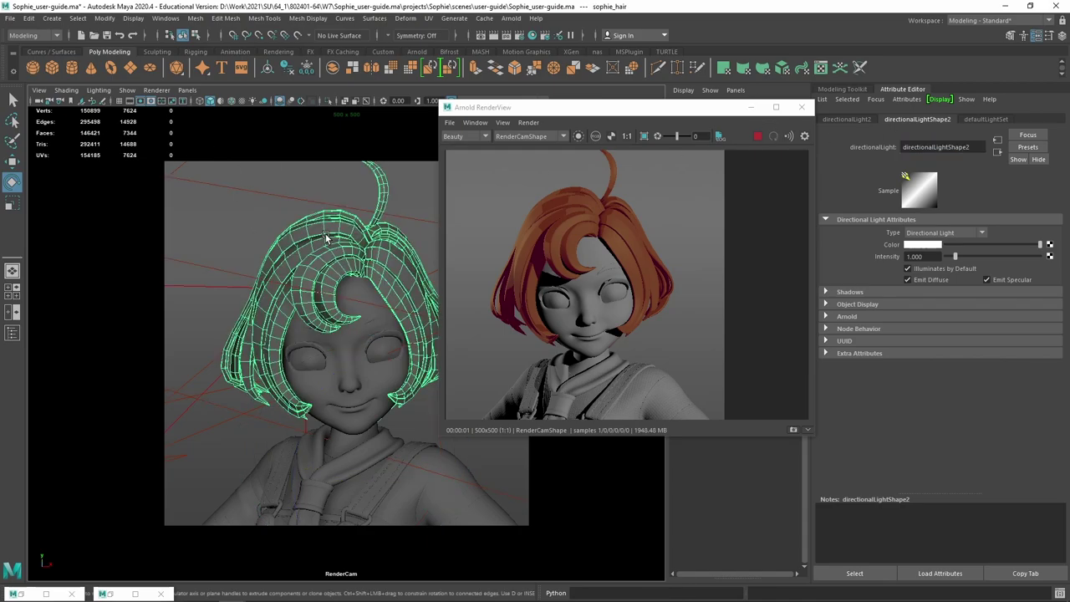
{"action": "left_click", "coordinate": [945, 119]}
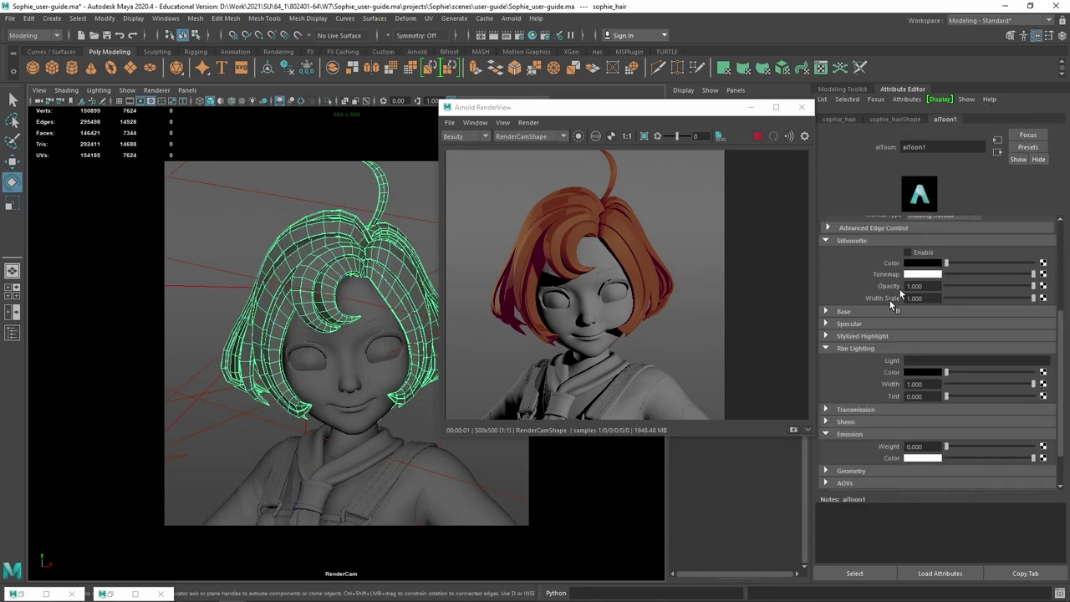
{"action": "left_click", "coordinate": [931, 360]}
{"action": "key", "text": "ctrl+v"}
{"action": "key", "text": "Return"}
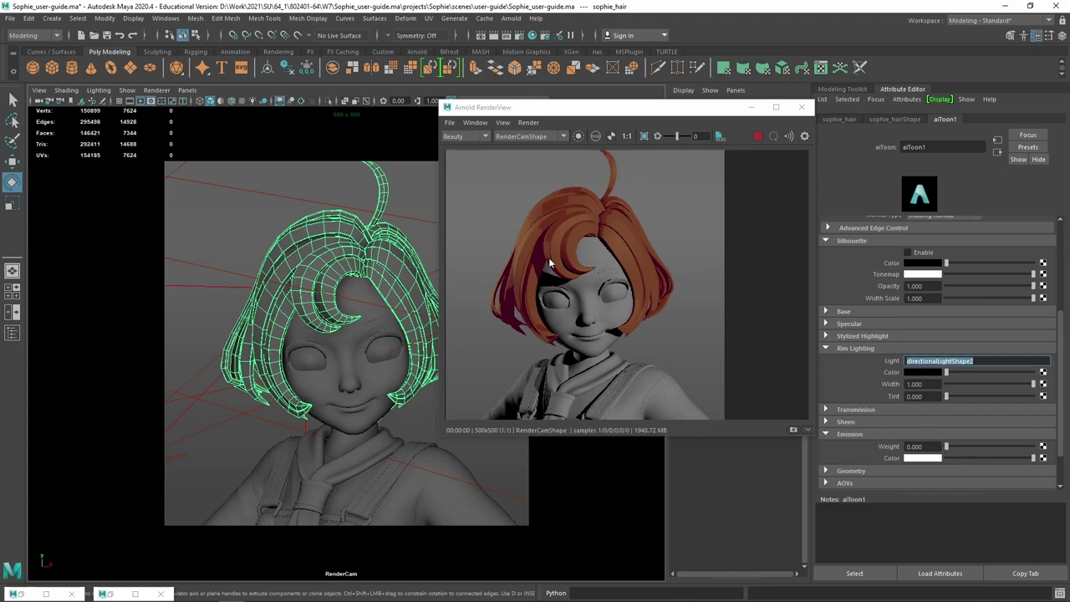
{"action": "left_click", "coordinate": [930, 372]}
{"action": "left_click", "coordinate": [867, 367]}
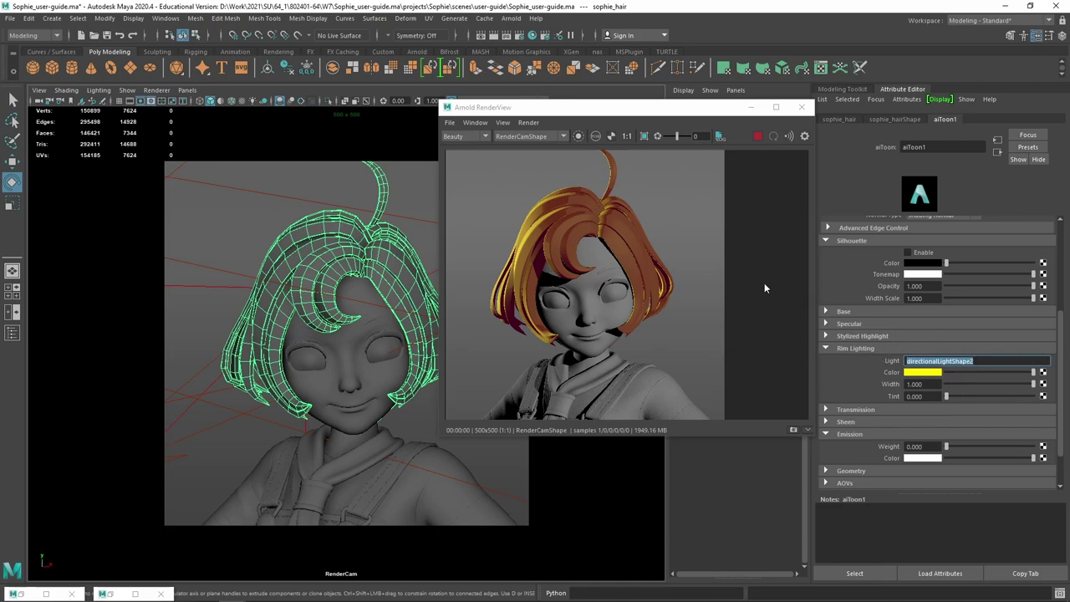
Soften the rim colour to pale yellow and set rim width to 0.299.
{"action": "left_click", "coordinate": [922, 373]}
{"action": "left_click_drag", "start_coordinate": [882, 415], "coordinate": [891, 417]}
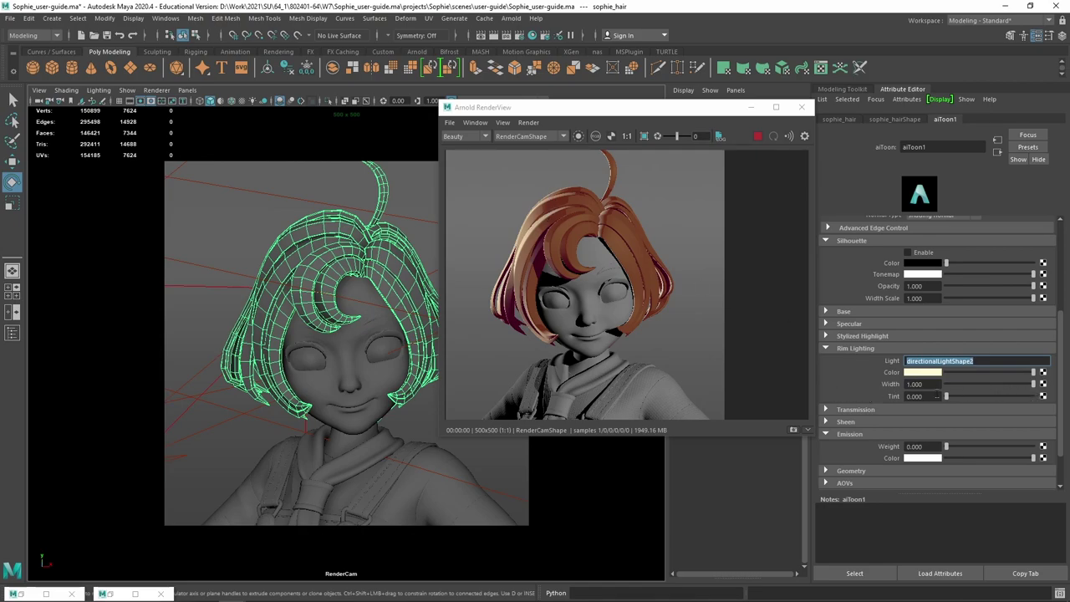
{"action": "left_click_drag", "start_coordinate": [1035, 384], "coordinate": [964, 387]}
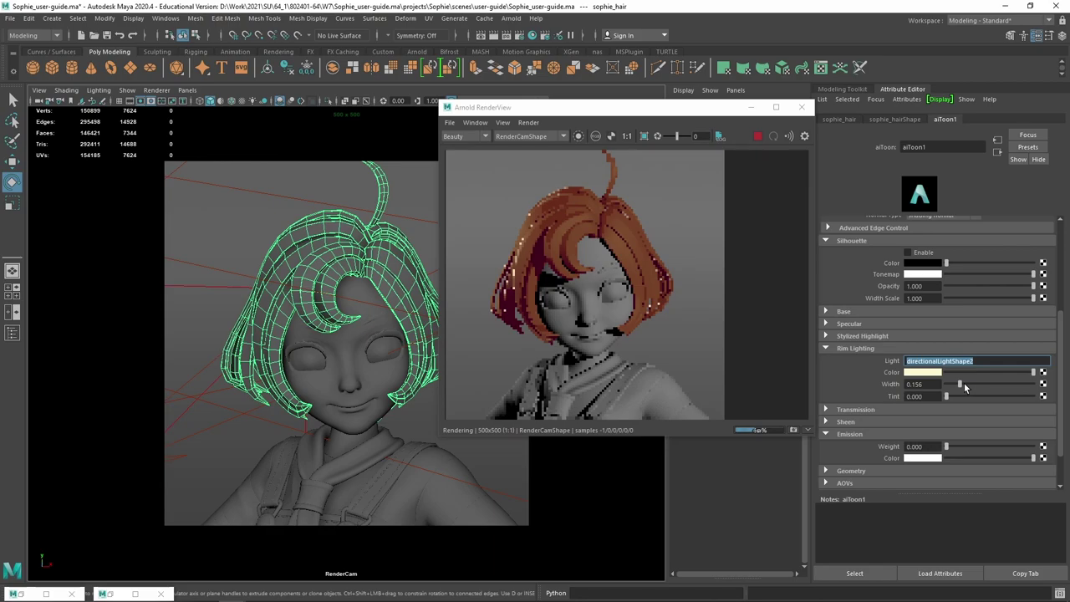
{"action": "left_click_drag", "start_coordinate": [964, 387], "coordinate": [971, 384]}
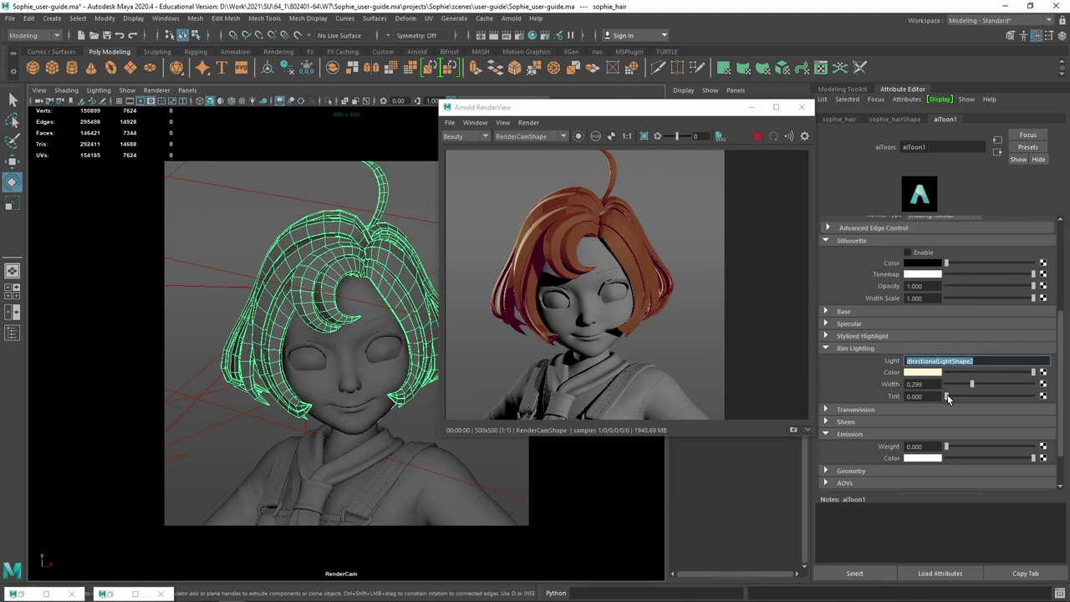
Set the rim lighting tint to 0.825.
{"action": "left_click_drag", "start_coordinate": [947, 396], "coordinate": [959, 396]}
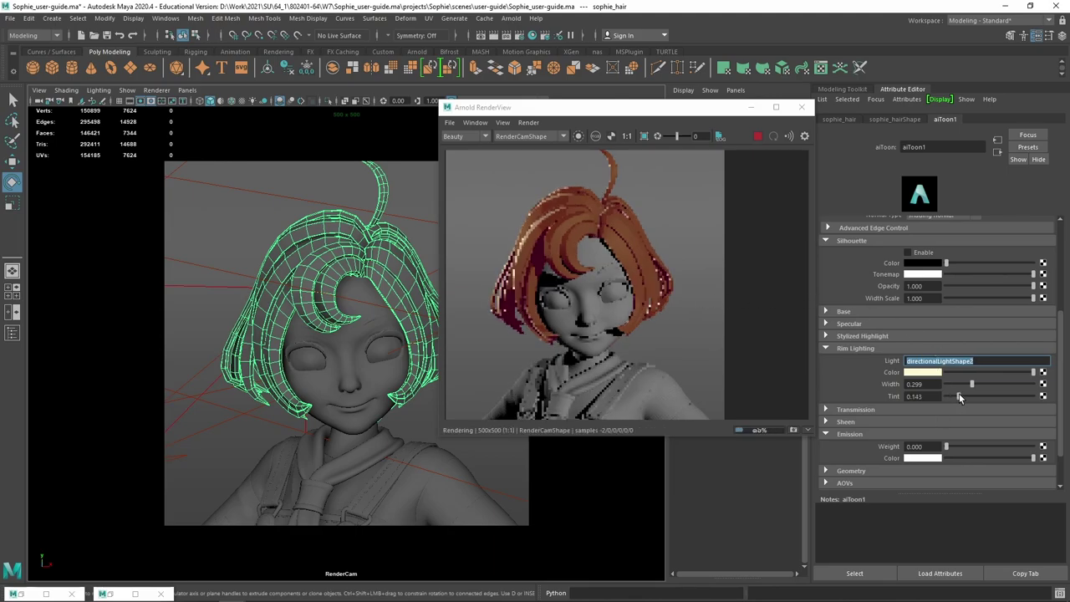
{"action": "left_click_drag", "start_coordinate": [959, 396], "coordinate": [1020, 397]}
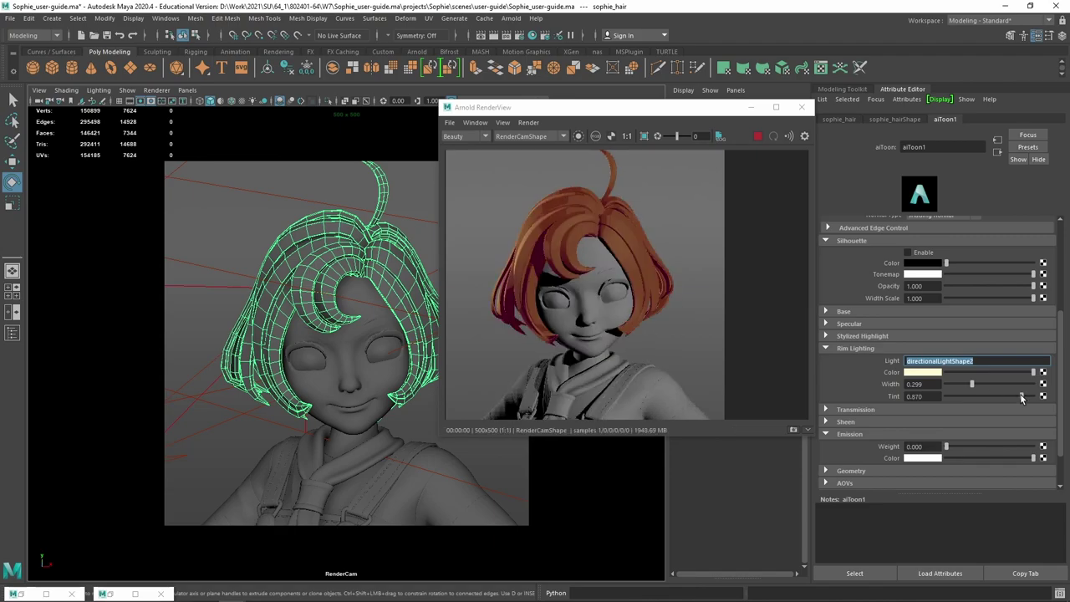
{"action": "left_click_drag", "start_coordinate": [1020, 396], "coordinate": [1018, 397]}
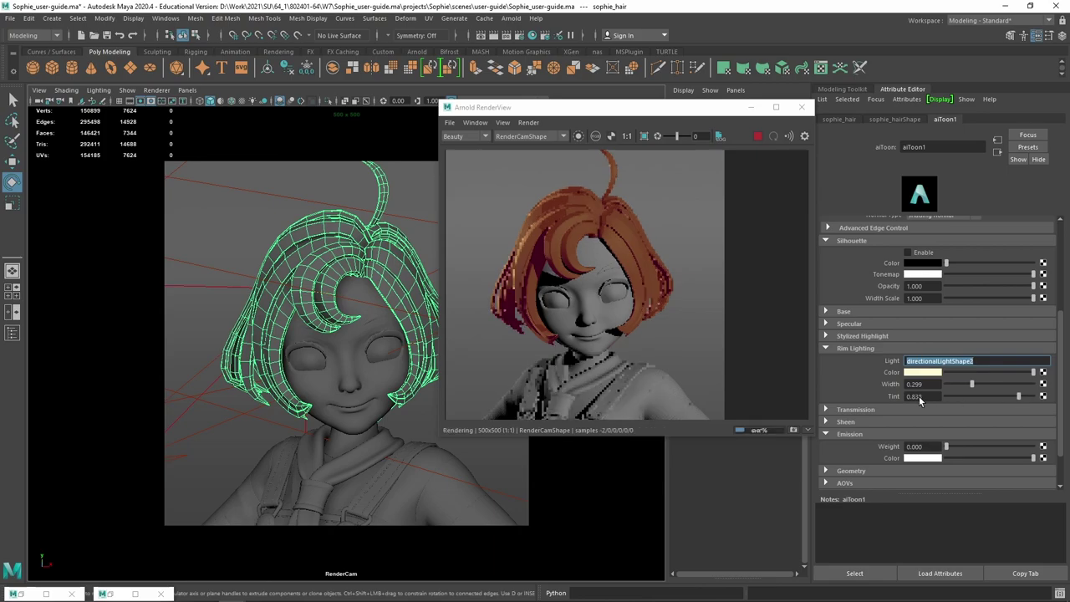
{"action": "type", "text": "0"}
{"action": "key", "text": "Return"}
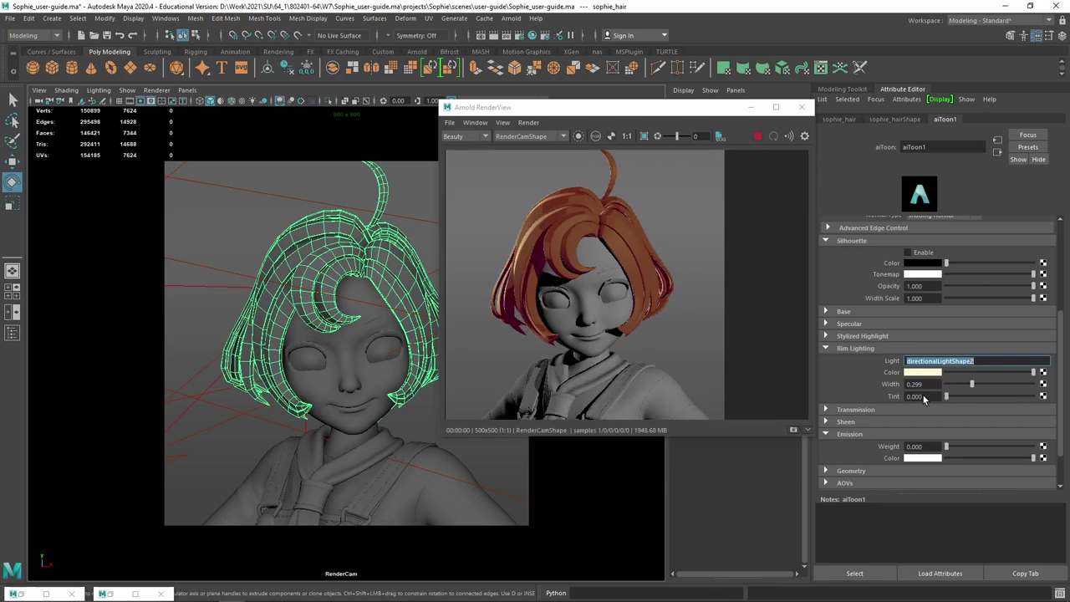
{"action": "left_click_drag", "start_coordinate": [946, 396], "coordinate": [1018, 397]}
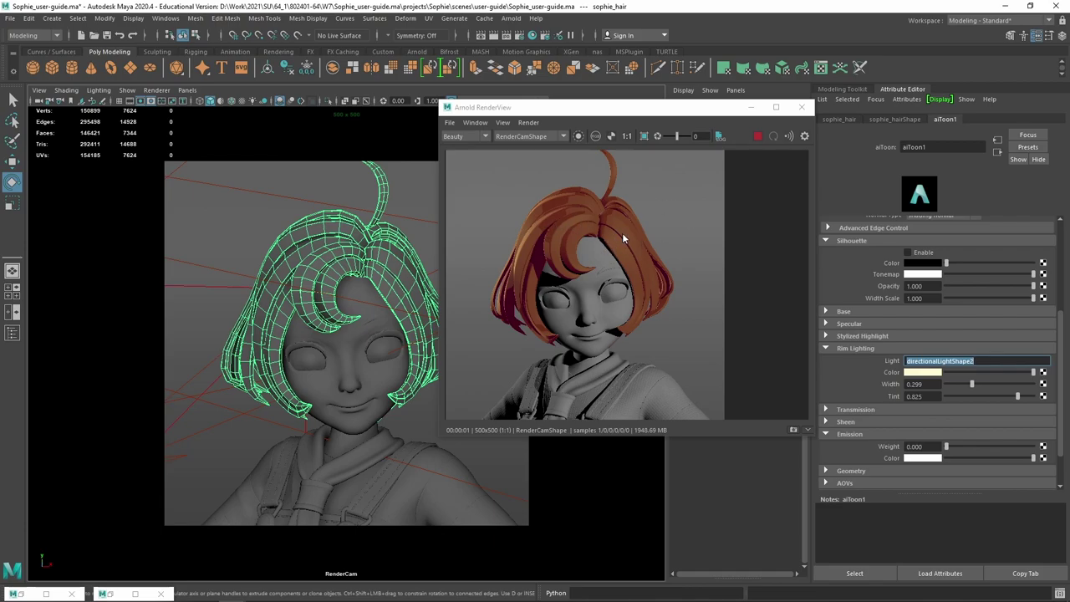
Expand the Stylized Highlight settings and look up the directional light's shape name.
{"action": "scroll", "coordinate": [582, 220], "scroll_direction": "up", "scroll_amount": 2}
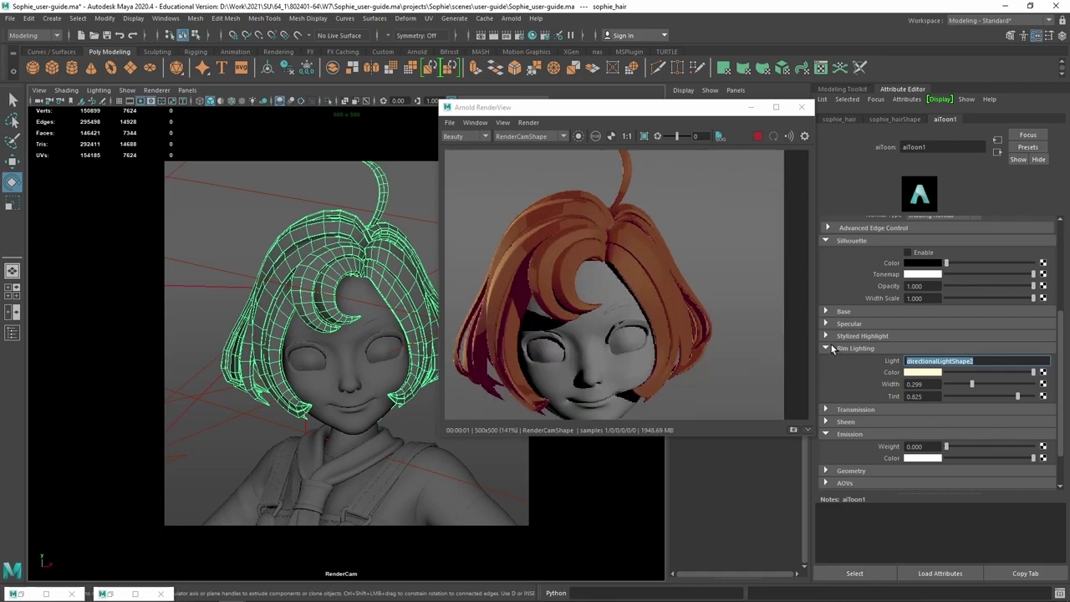
{"action": "middle_click_drag", "start_coordinate": [758, 340], "coordinate": [786, 314]}
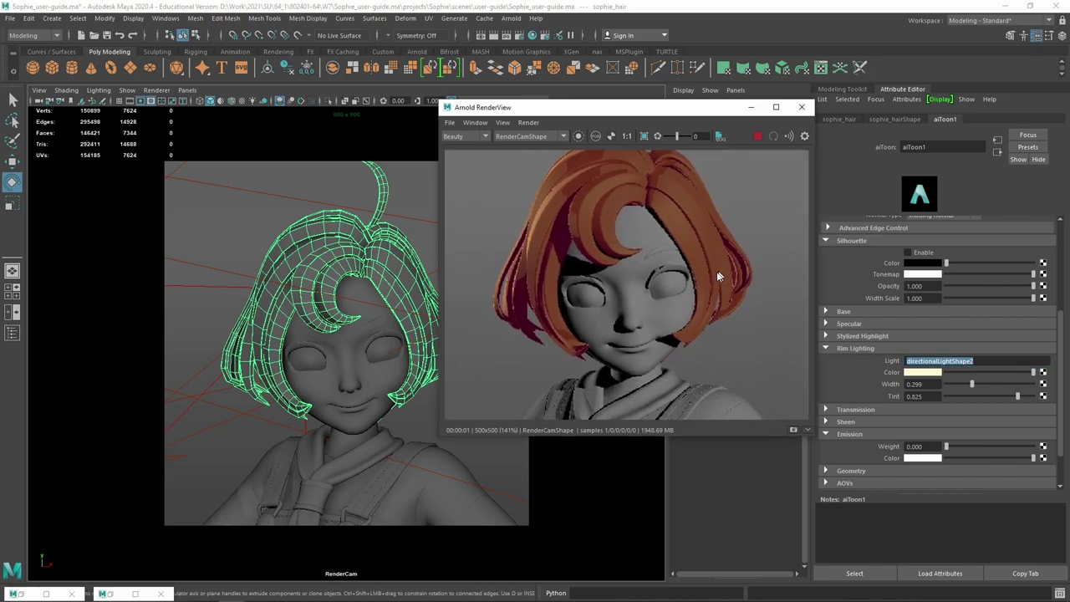
{"action": "left_click", "coordinate": [826, 348]}
{"action": "left_click", "coordinate": [826, 335]}
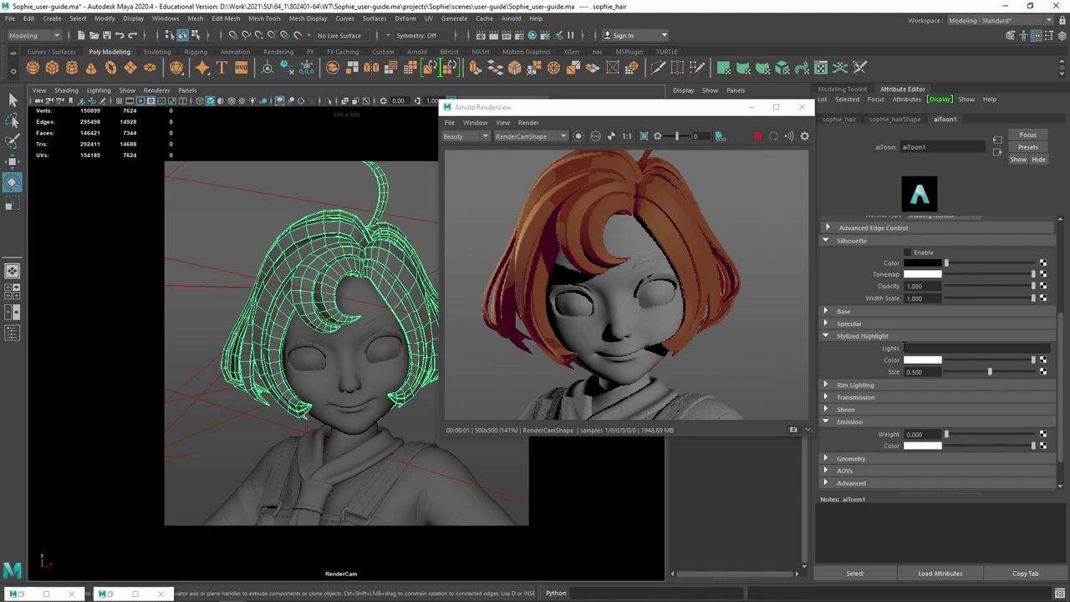
{"action": "left_click", "coordinate": [929, 348]}
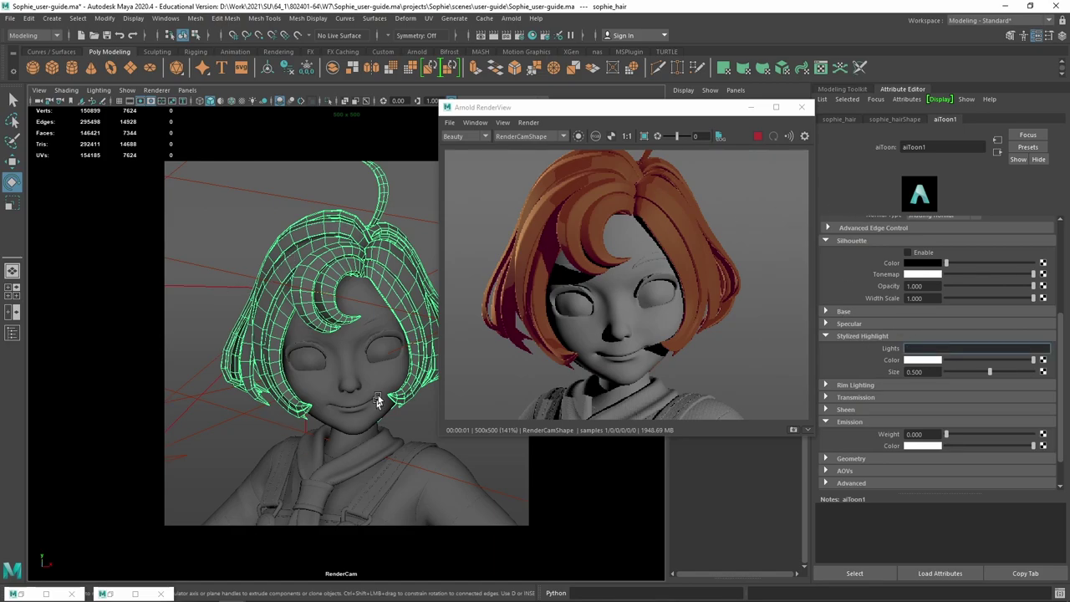
{"action": "left_click", "coordinate": [208, 425]}
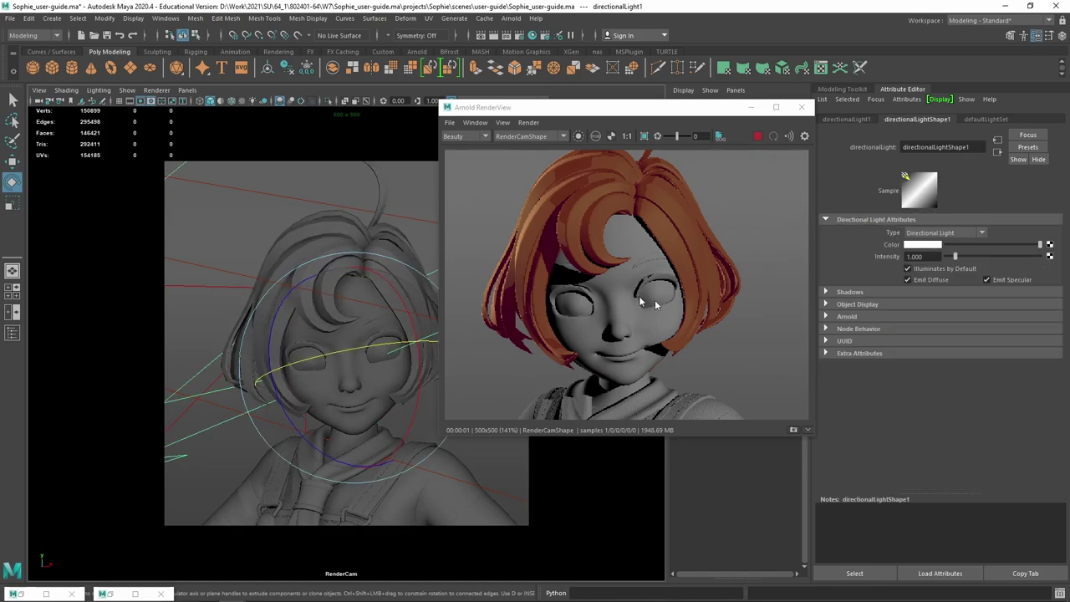
{"action": "left_click", "coordinate": [969, 147]}
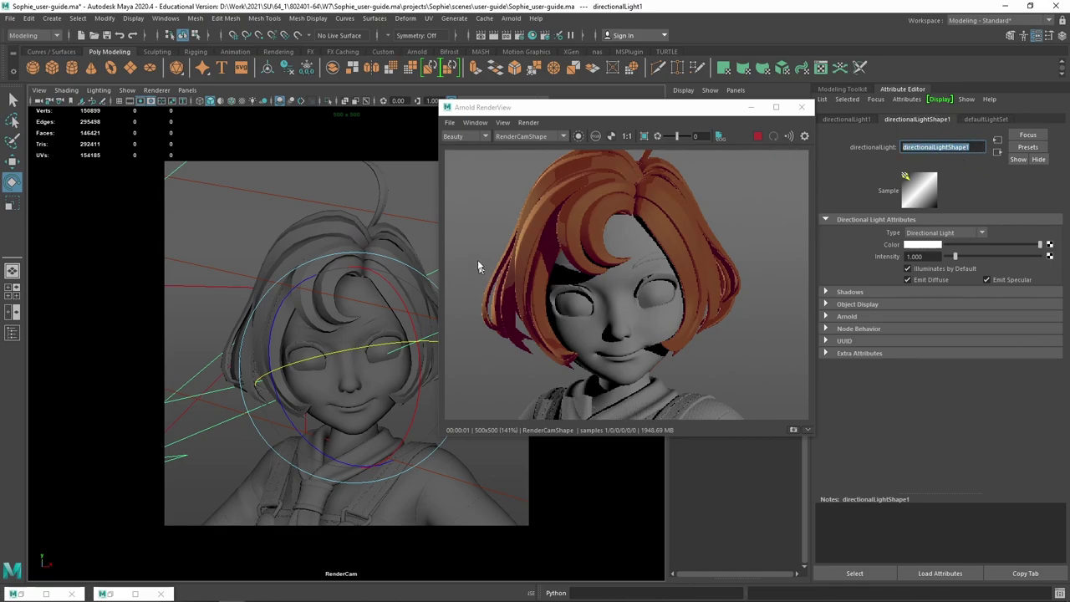
Assign directionalLightShape1 as the hair's stylized highlight light.
{"action": "left_click", "coordinate": [357, 232]}
{"action": "left_click", "coordinate": [948, 118]}
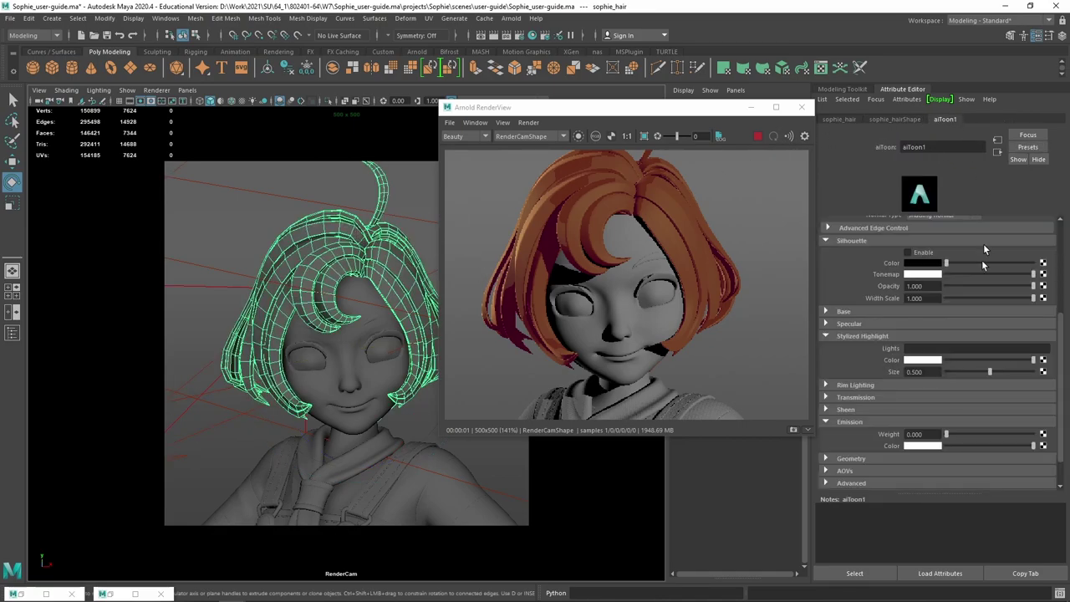
{"action": "left_click", "coordinate": [933, 348]}
{"action": "type", "text": "directionalLightShape1"}
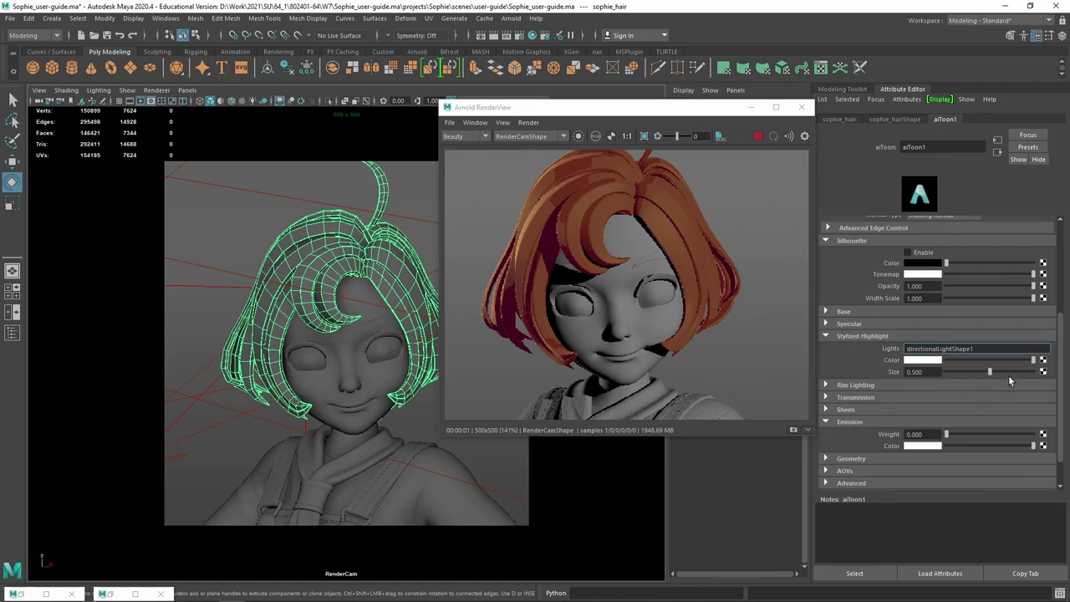
{"action": "key", "text": "Return"}
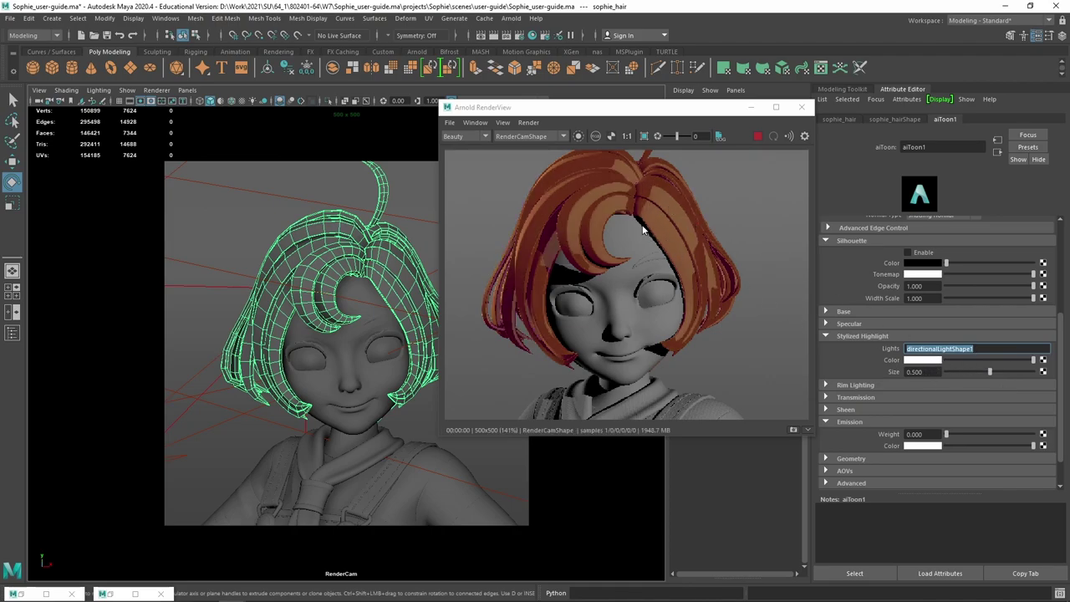
Shrink the highlight to size 0.247, make it yellow, and clear its light.
{"action": "left_click_drag", "start_coordinate": [990, 372], "coordinate": [966, 372]}
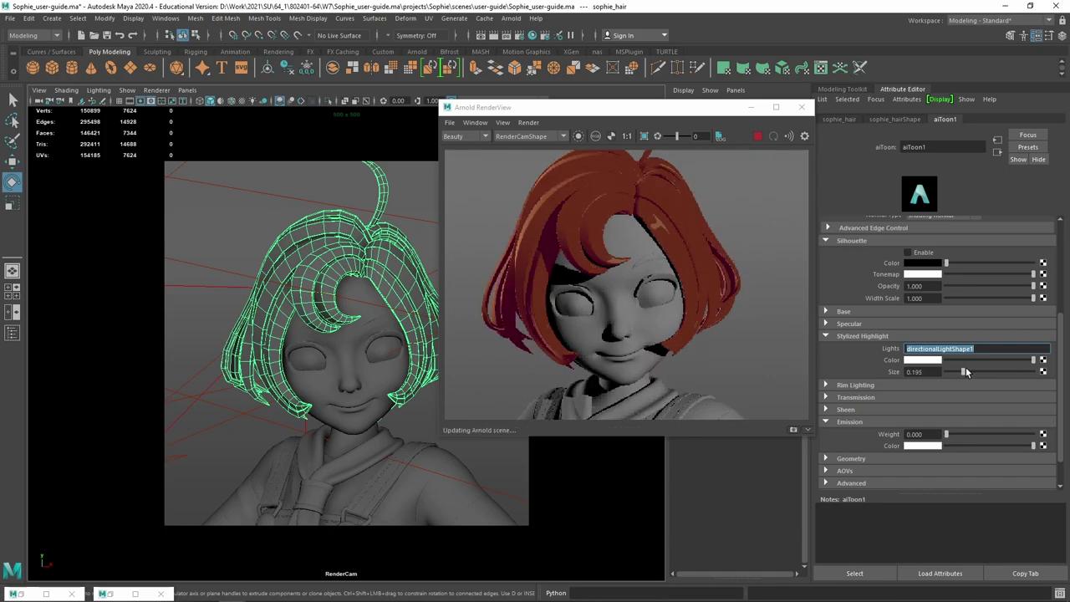
{"action": "left_click", "coordinate": [924, 359]}
{"action": "left_click", "coordinate": [858, 351]}
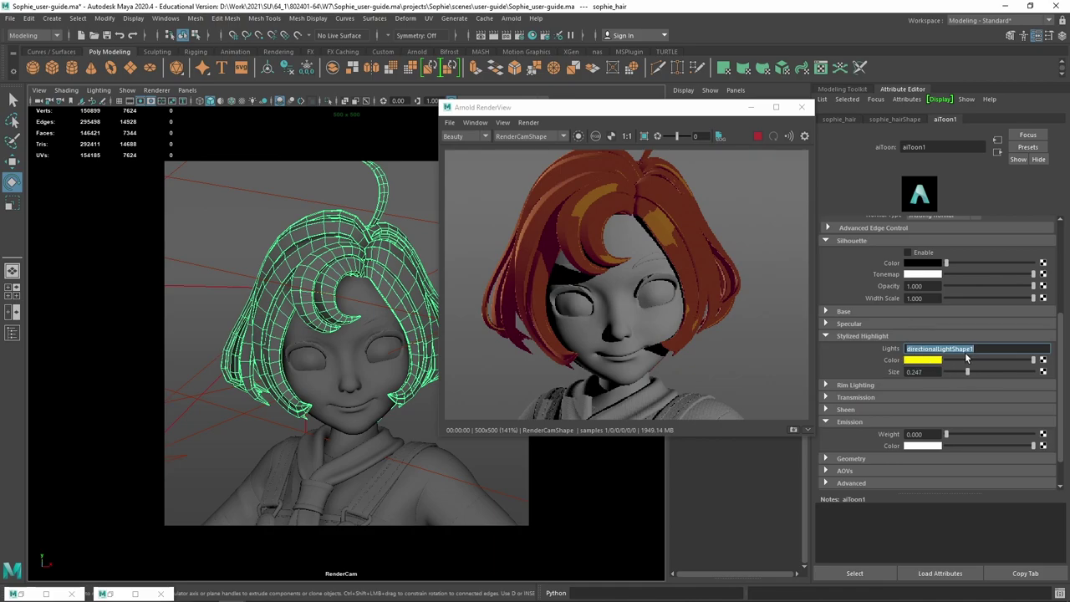
{"action": "key", "text": "BackSpace"}
{"action": "key", "text": "Return"}
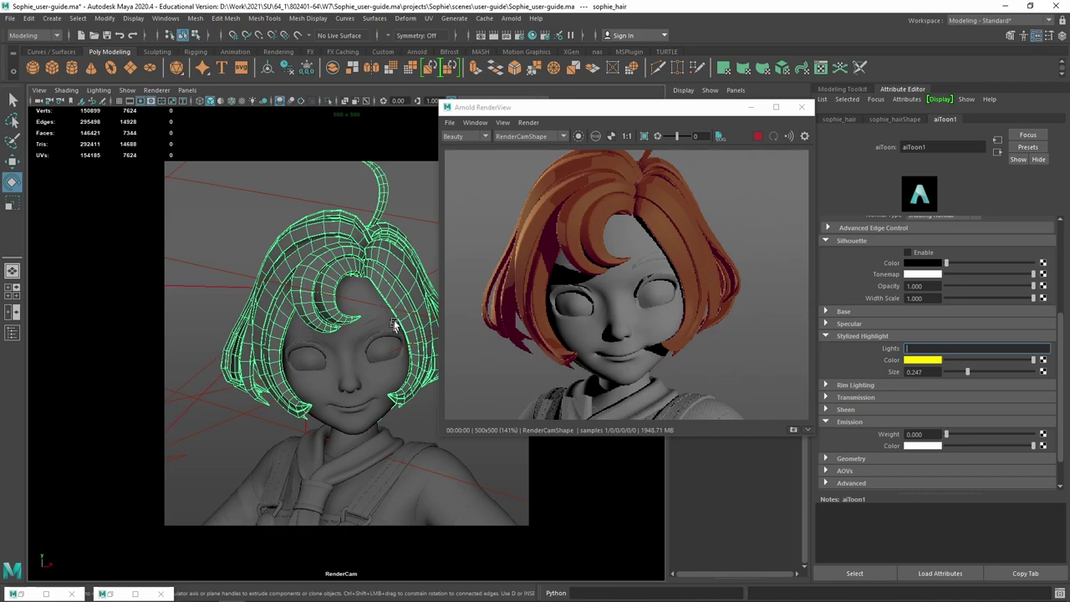
{"action": "middle_click_drag", "start_coordinate": [661, 225], "coordinate": [681, 219]}
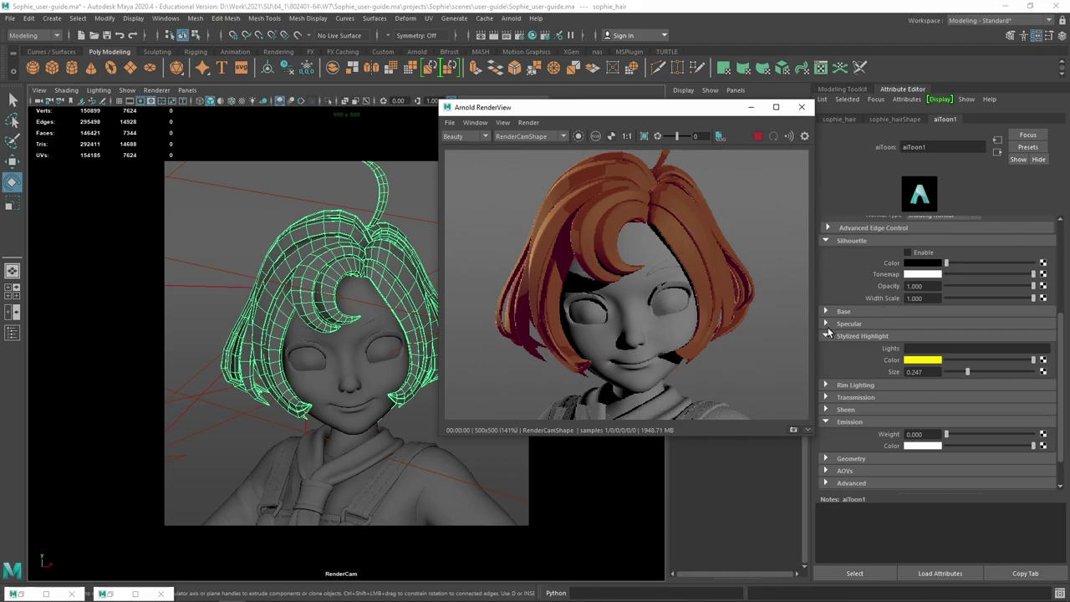
Assign the hair's aiToon1 material to the upper eyebrows.
{"action": "left_click", "coordinate": [377, 320]}
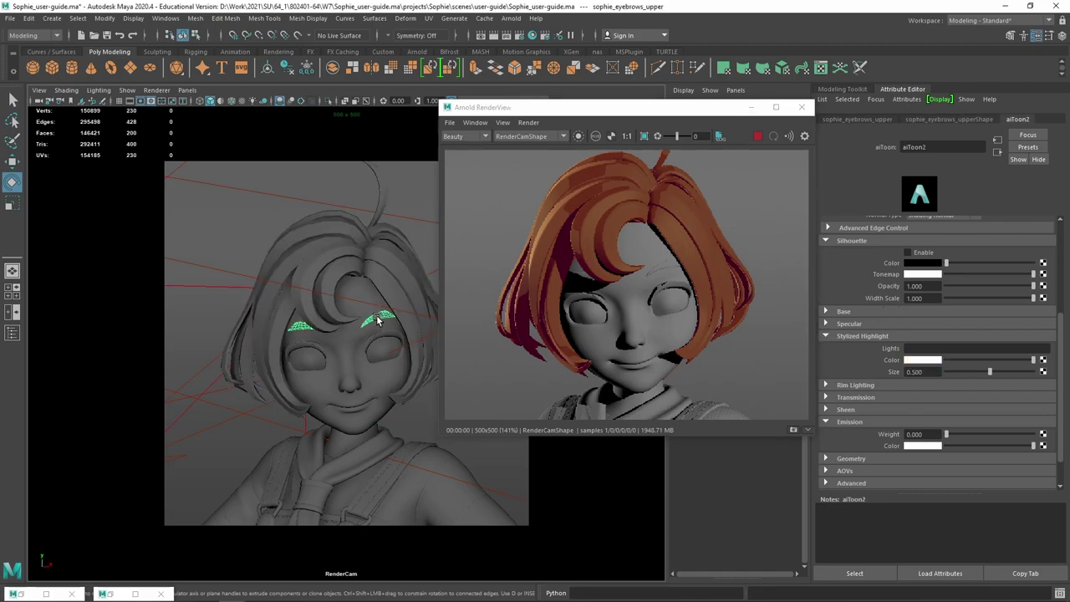
{"action": "right_click_drag", "start_coordinate": [377, 320], "coordinate": [410, 592]}
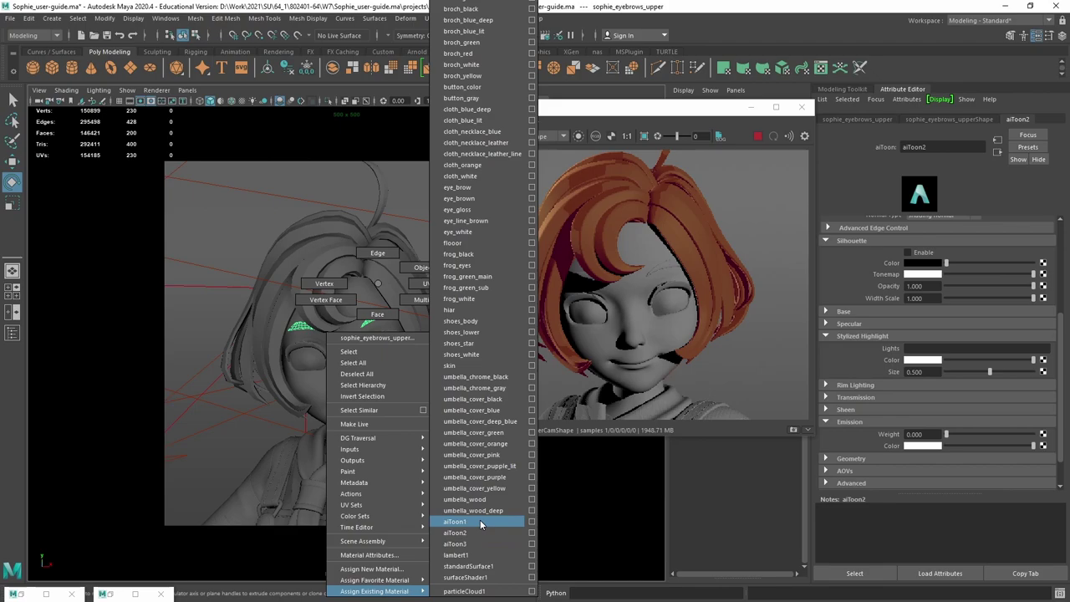
{"action": "left_click", "coordinate": [480, 520]}
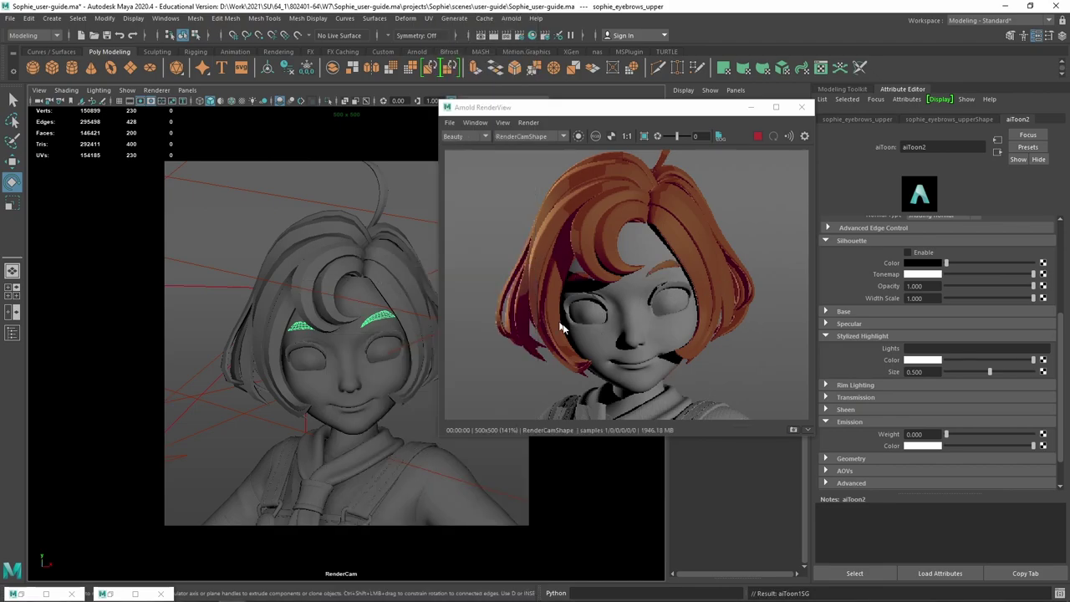
Assign an existing toon material to the lower eyebrows, then reselect the hair.
{"action": "left_click", "coordinate": [389, 338]}
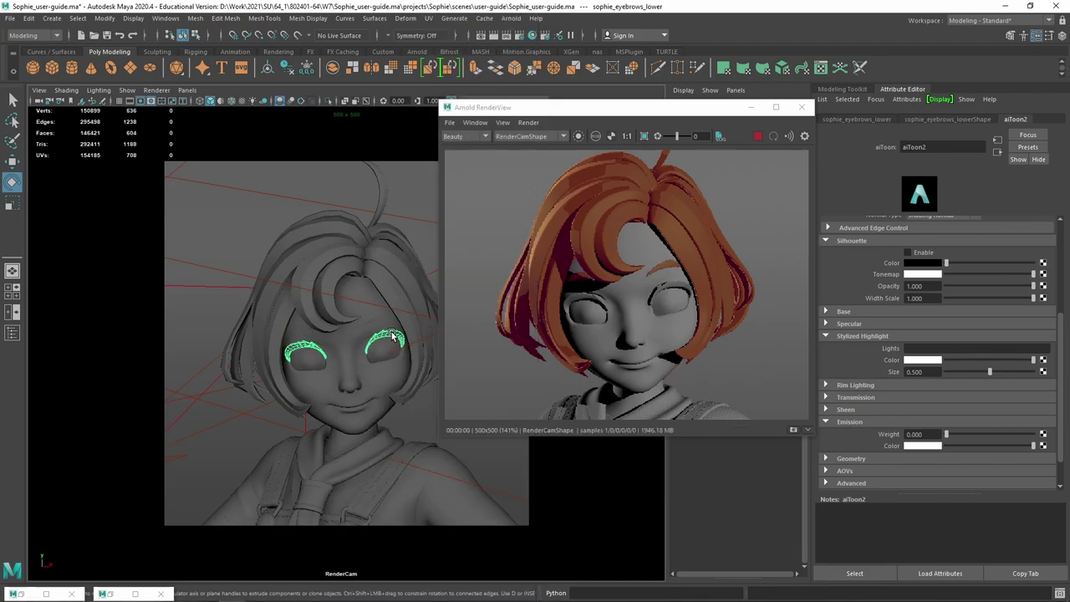
{"action": "right_click_drag", "start_coordinate": [389, 338], "coordinate": [428, 592]}
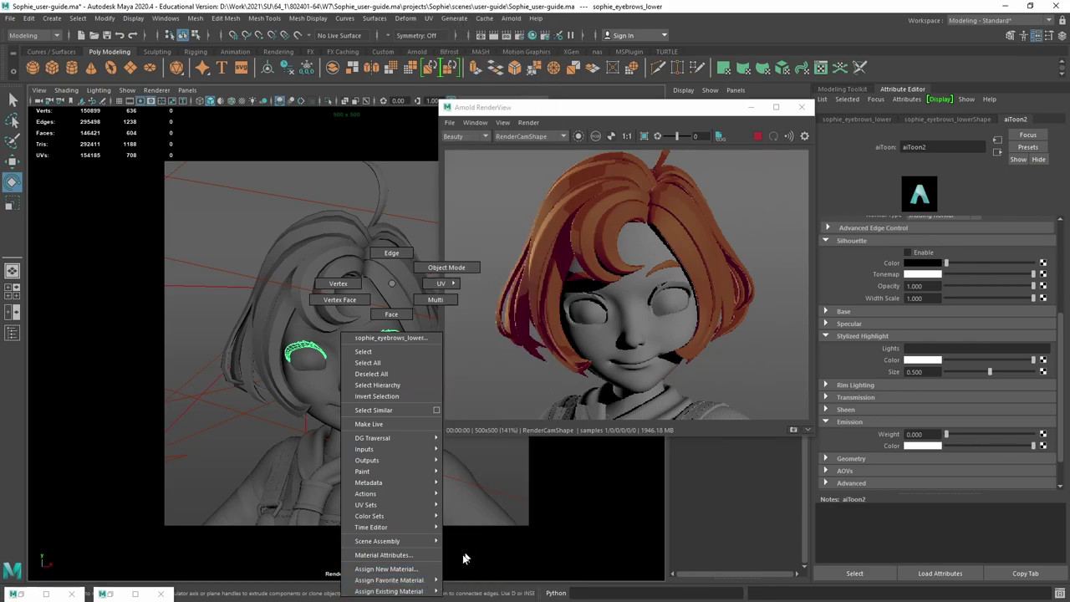
{"action": "left_click", "coordinate": [482, 533]}
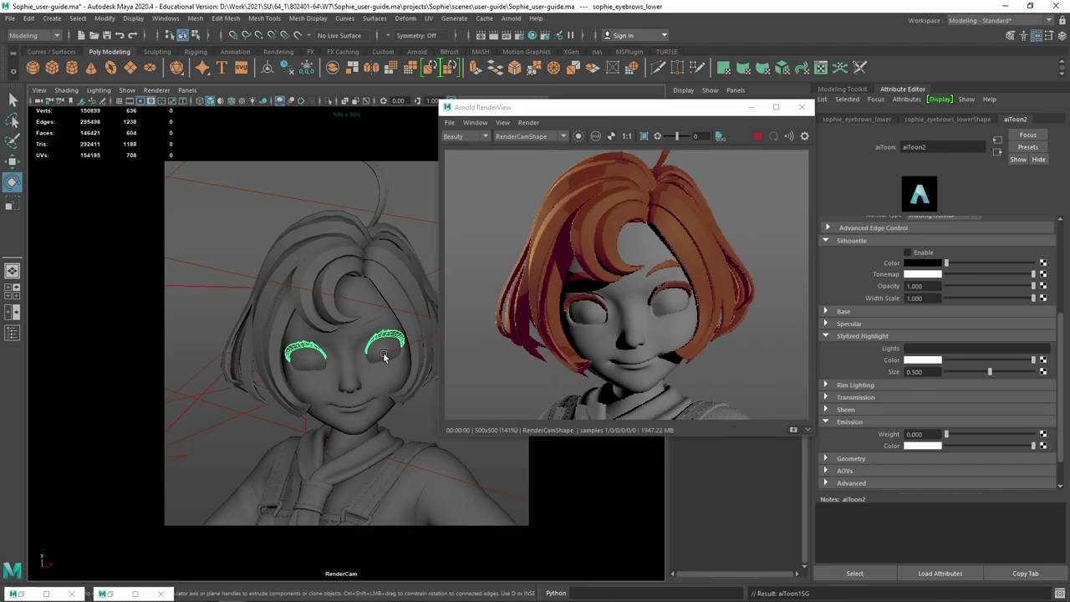
{"action": "left_click_drag", "start_coordinate": [379, 361], "coordinate": [380, 360], "text": "alt"}
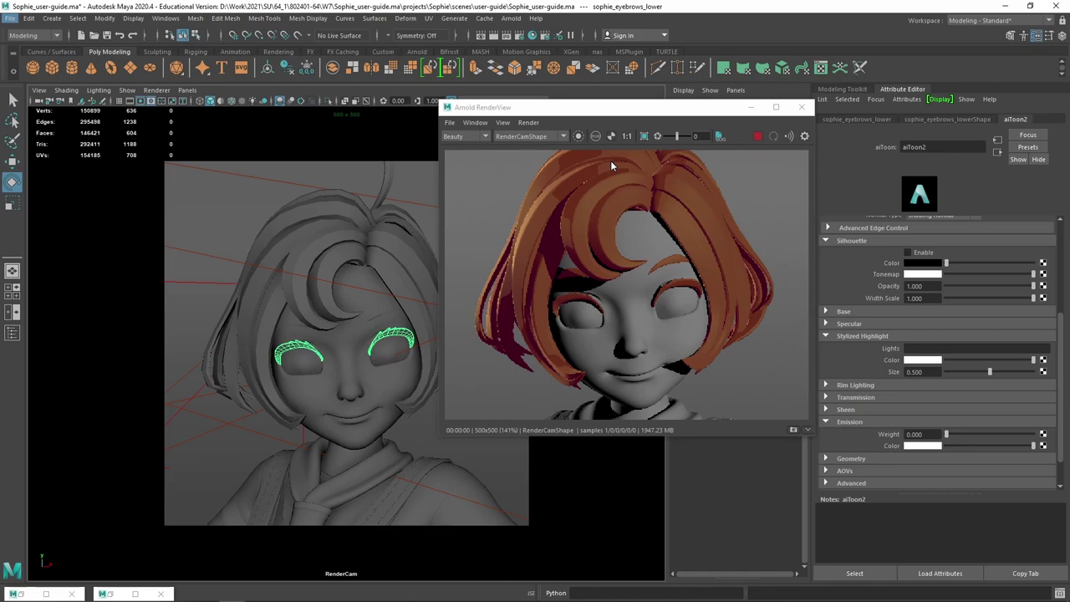
{"action": "left_click", "coordinate": [398, 231]}
{"action": "scroll", "coordinate": [944, 346], "scroll_direction": "up", "scroll_amount": 4}
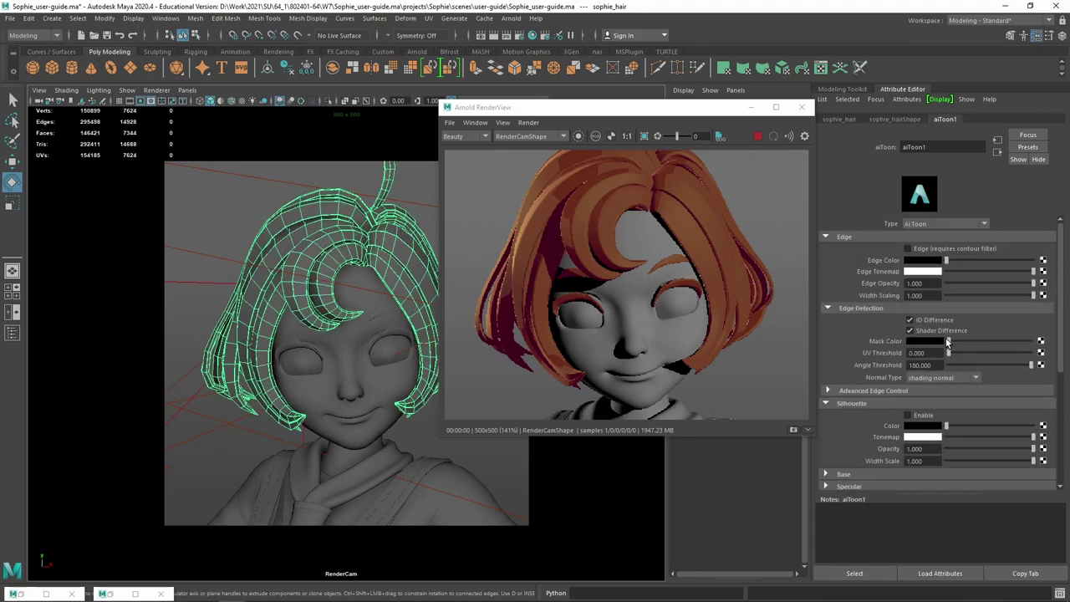
Enable contour edges on the hair's aiToon1 shader and bring up Render Settings.
{"action": "left_click", "coordinate": [916, 251]}
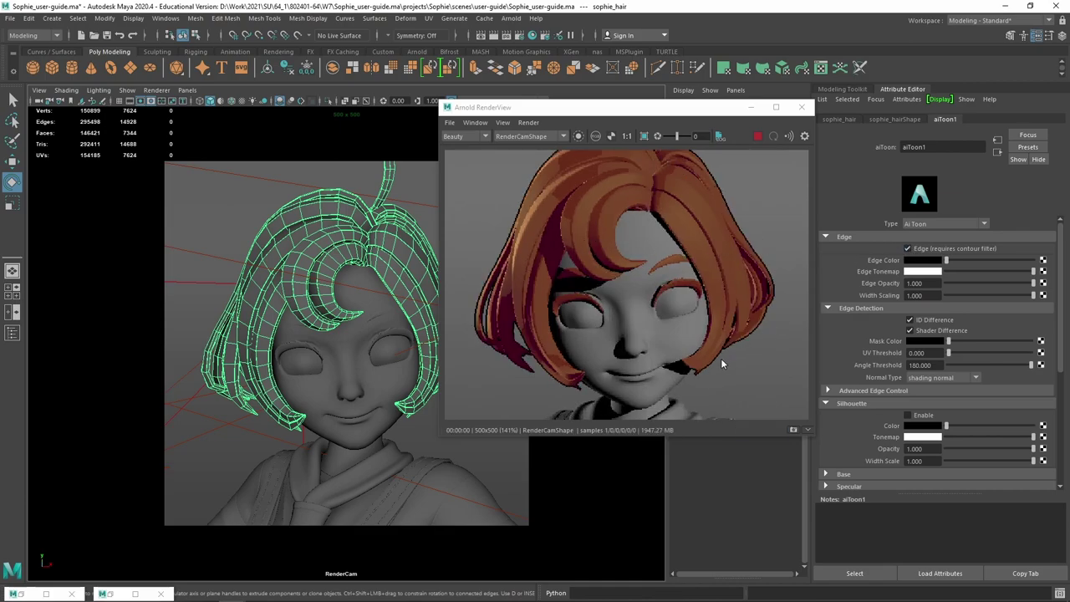
{"action": "scroll", "coordinate": [760, 263], "scroll_direction": "up", "scroll_amount": 1}
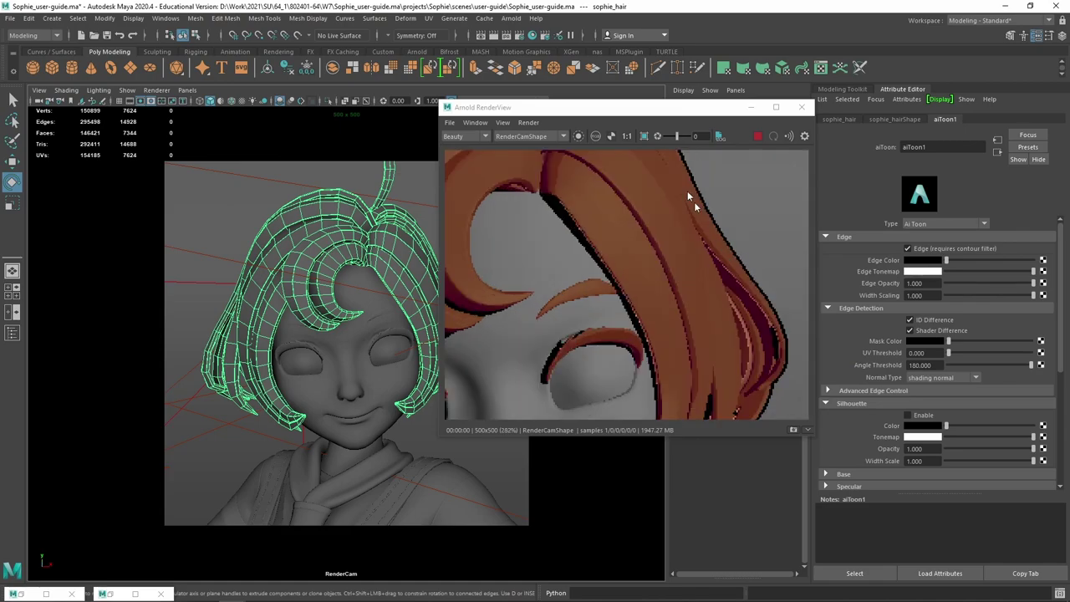
{"action": "left_click", "coordinate": [520, 36]}
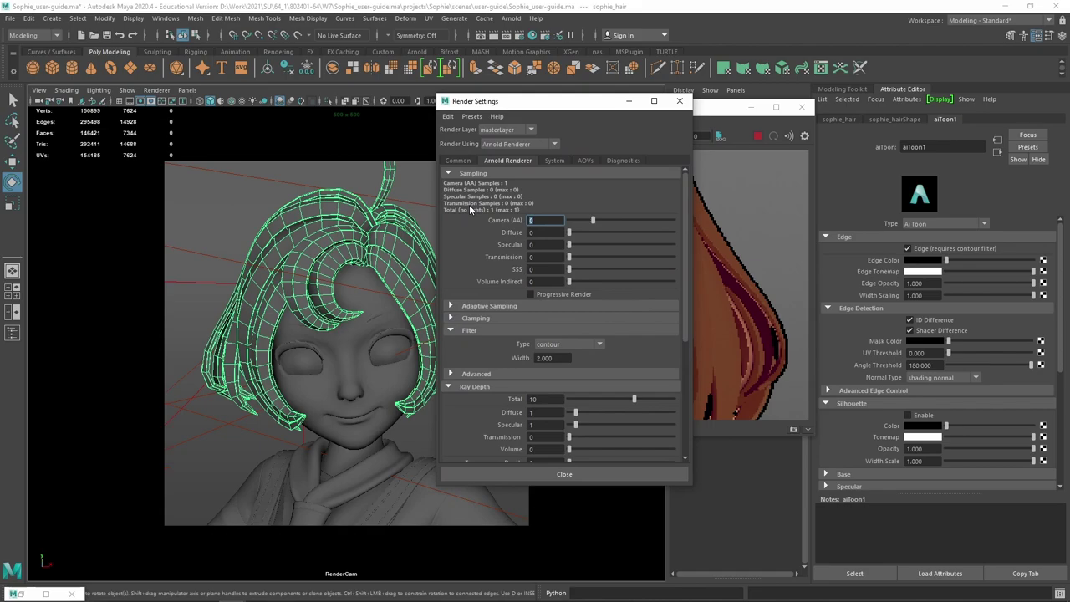
Set Arnold Camera (AA) samples to 3 and move the settings window aside.
{"action": "type", "text": "3"}
{"action": "key", "text": "Return"}
{"action": "left_click_drag", "start_coordinate": [535, 101], "coordinate": [344, 103]}
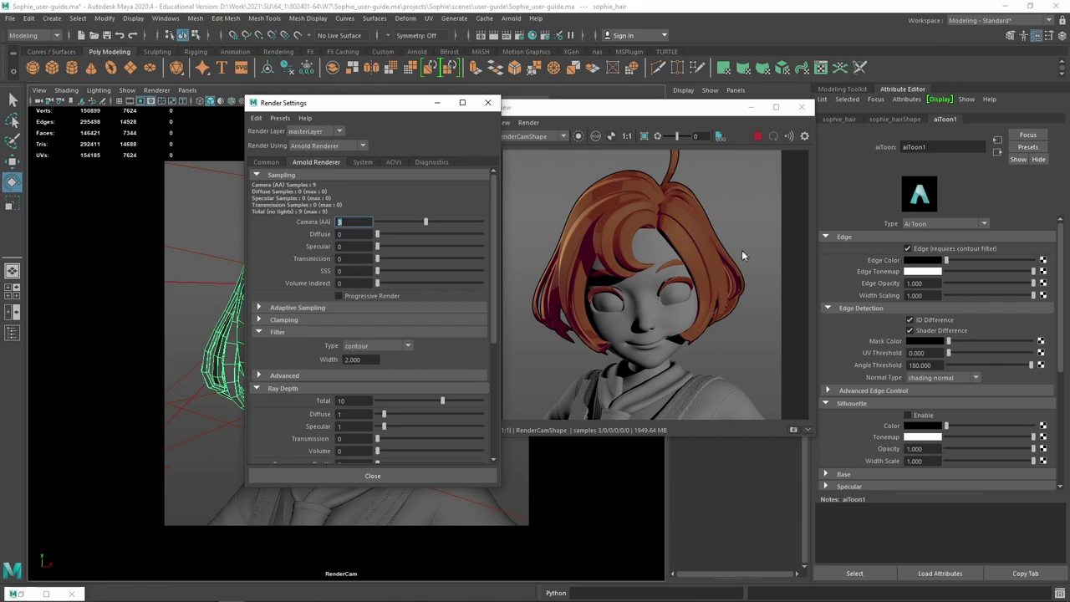
Set the aiToon1 edge colour to a dark maroon sampled from the rendered hair.
{"action": "scroll", "coordinate": [685, 220], "scroll_direction": "up", "scroll_amount": 2}
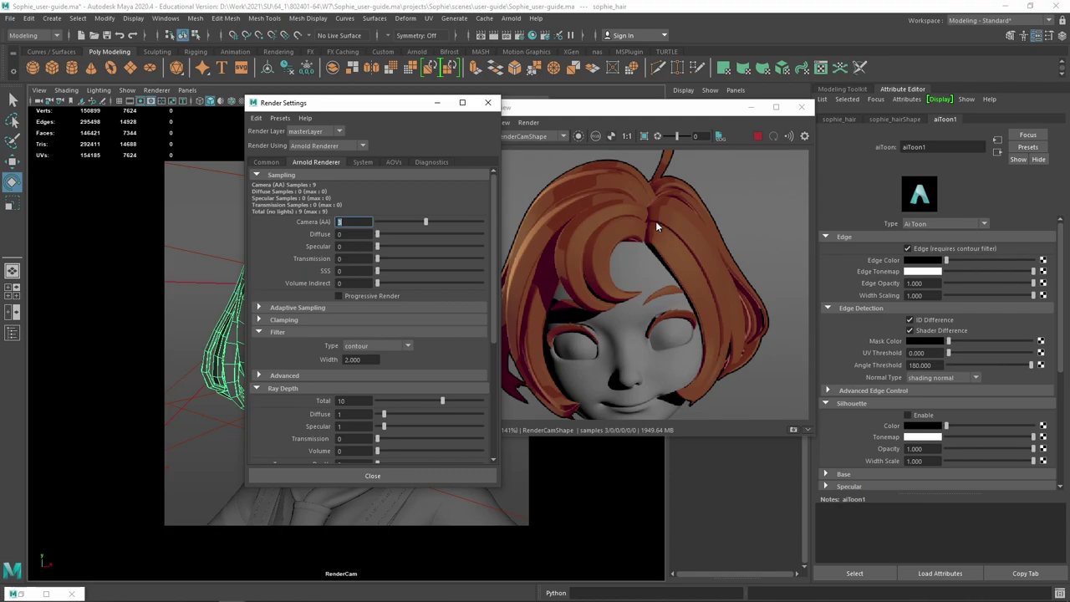
{"action": "scroll", "coordinate": [654, 224], "scroll_direction": "up", "scroll_amount": 3}
{"action": "scroll", "coordinate": [652, 224], "scroll_direction": "down", "scroll_amount": 2}
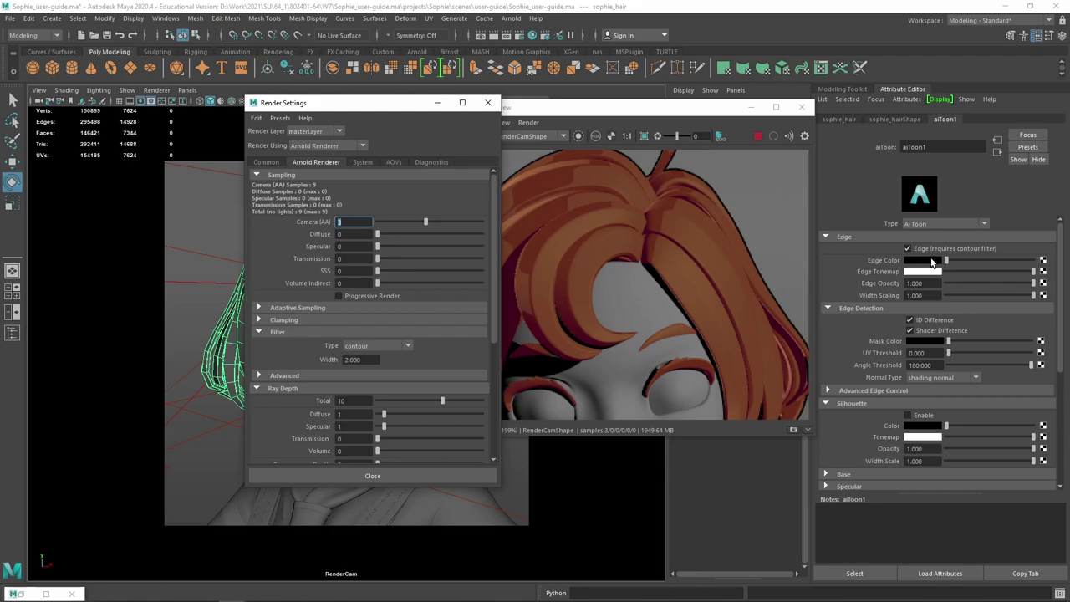
{"action": "left_click", "coordinate": [932, 261]}
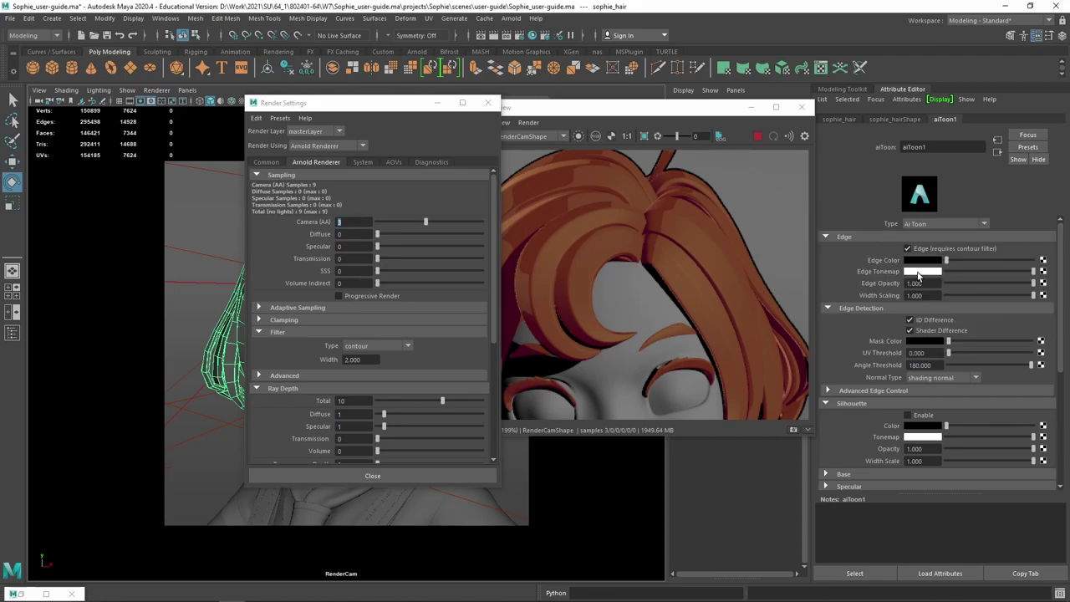
{"action": "left_click_drag", "start_coordinate": [947, 261], "coordinate": [959, 264]}
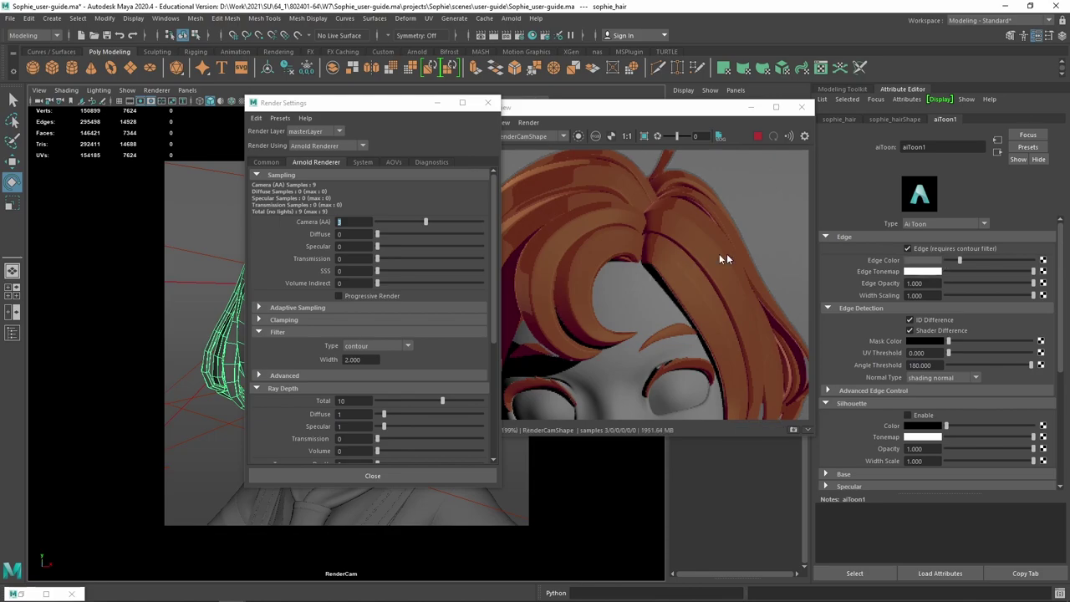
{"action": "left_click", "coordinate": [923, 264]}
{"action": "left_click", "coordinate": [855, 237]}
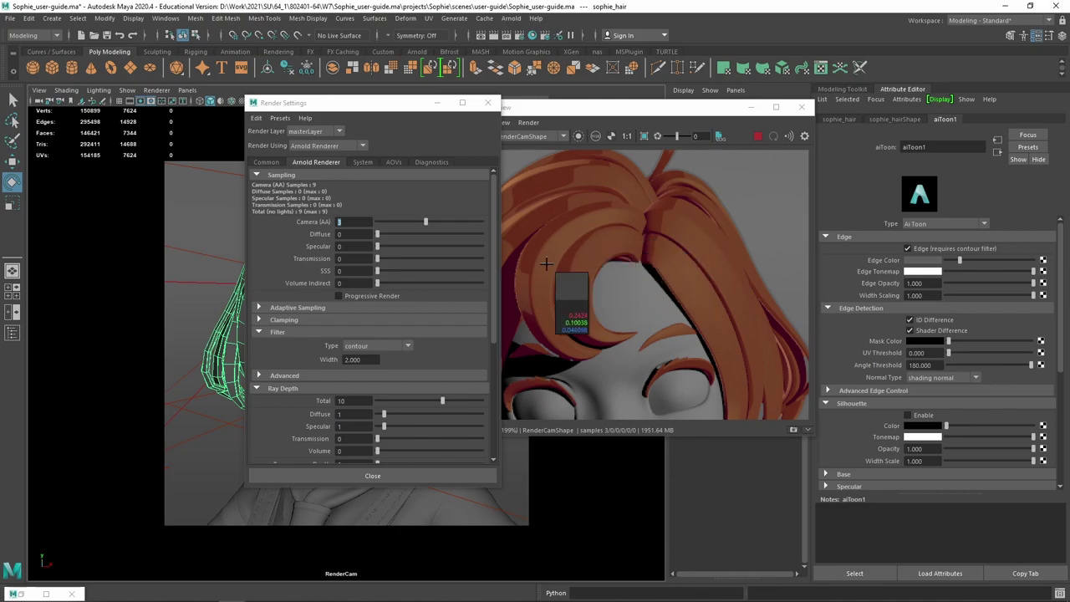
{"action": "left_click", "coordinate": [508, 284]}
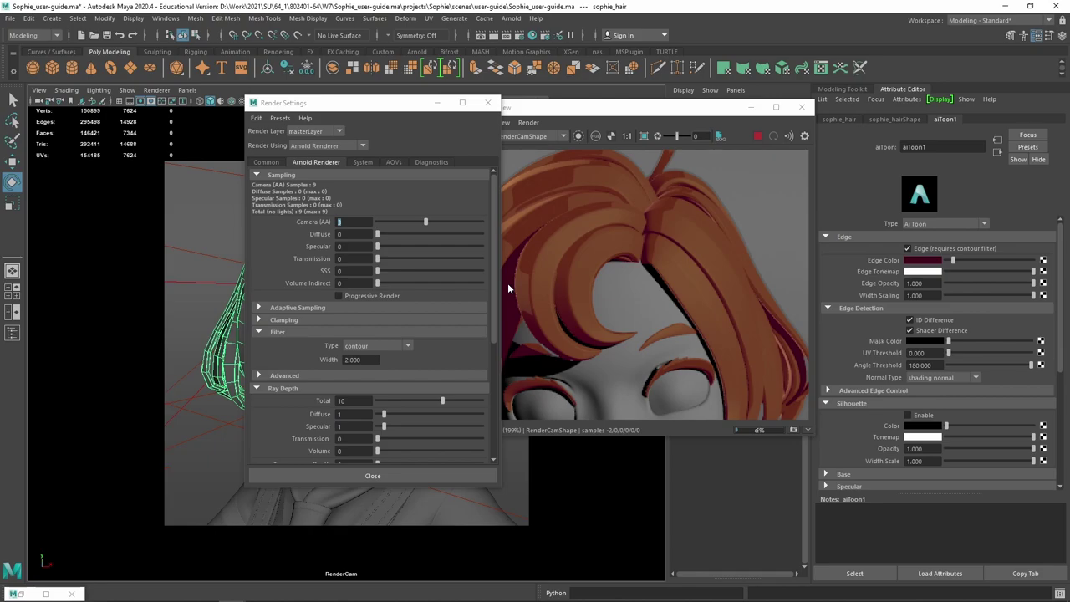
Lower aiToon1 edge width scaling to 0.416, then settle it at 0.669.
{"action": "left_click", "coordinate": [626, 135]}
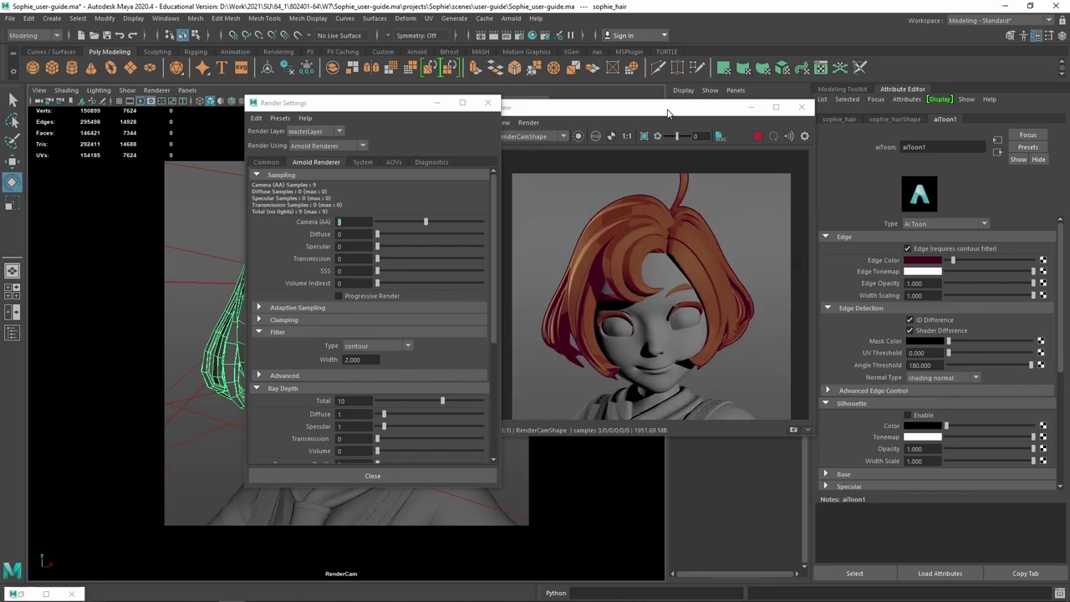
{"action": "left_click_drag", "start_coordinate": [668, 112], "coordinate": [628, 109]}
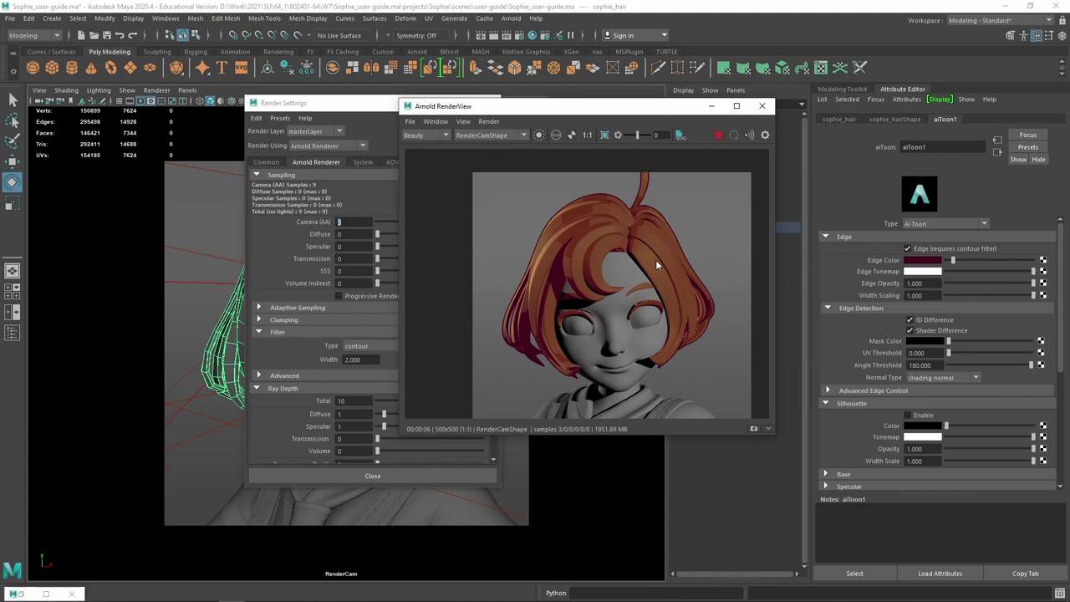
{"action": "scroll", "coordinate": [656, 259], "scroll_direction": "up", "scroll_amount": 3}
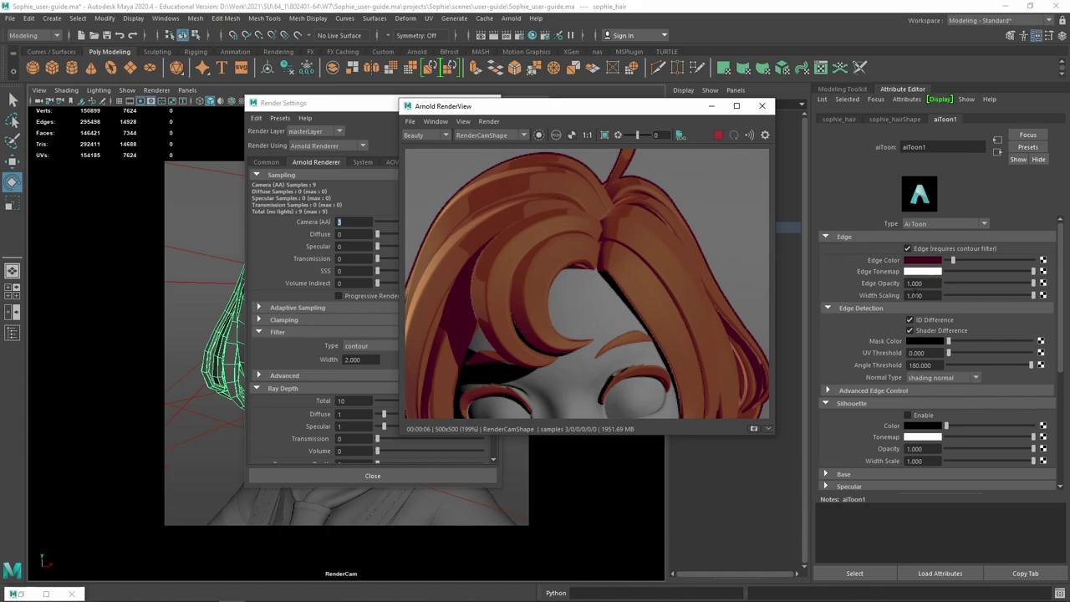
{"action": "left_click", "coordinate": [981, 295]}
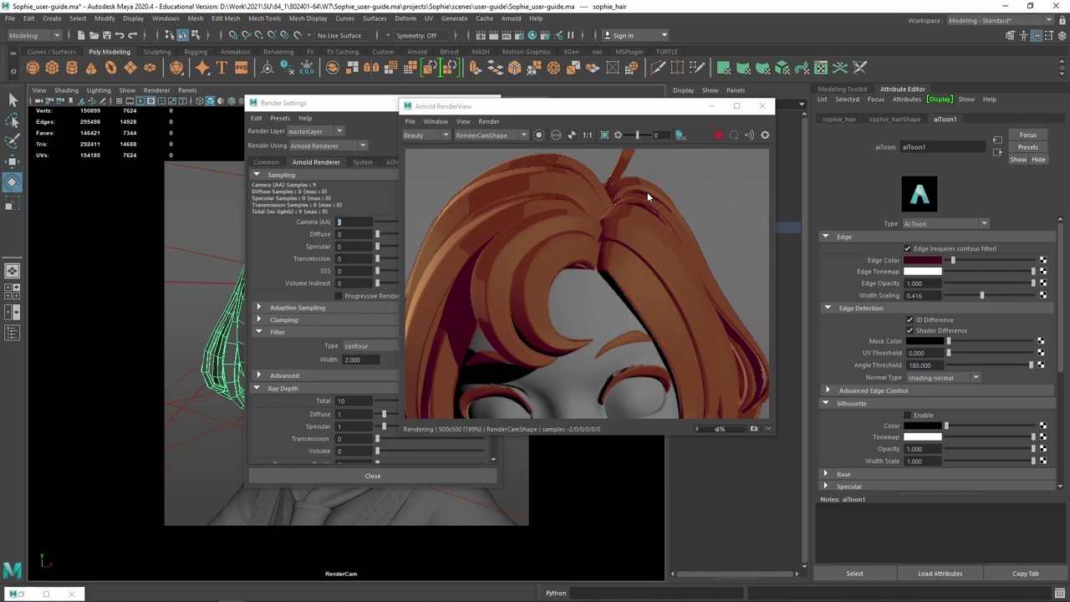
{"action": "scroll", "coordinate": [622, 221], "scroll_direction": "down", "scroll_amount": 2}
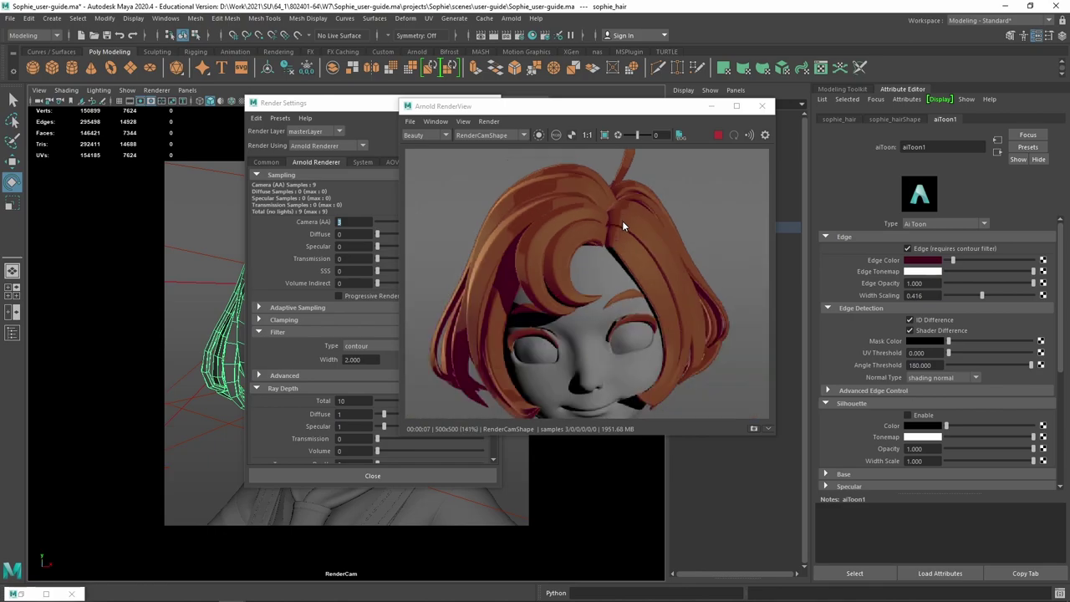
{"action": "scroll", "coordinate": [637, 230], "scroll_direction": "down", "scroll_amount": 1}
{"action": "scroll", "coordinate": [637, 230], "scroll_direction": "up", "scroll_amount": 3}
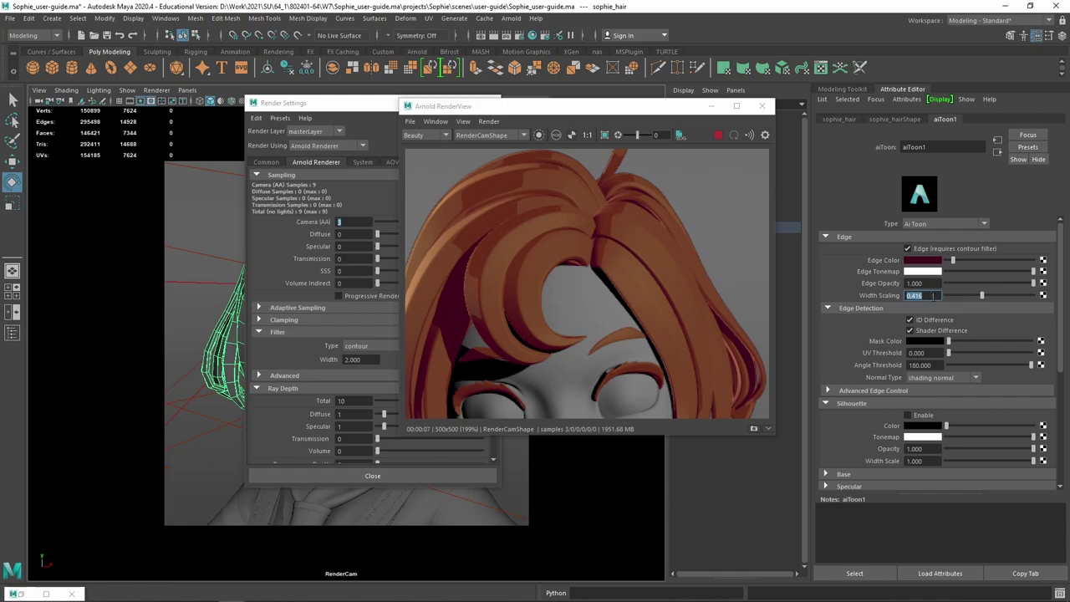
{"action": "left_click", "coordinate": [1004, 298]}
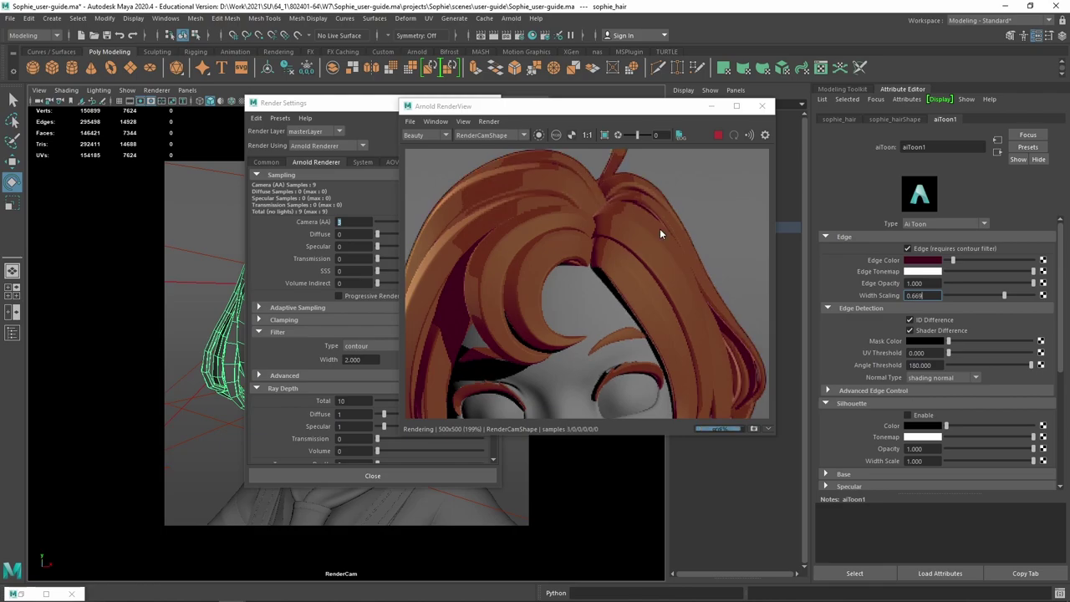
{"action": "key", "text": "Home"}
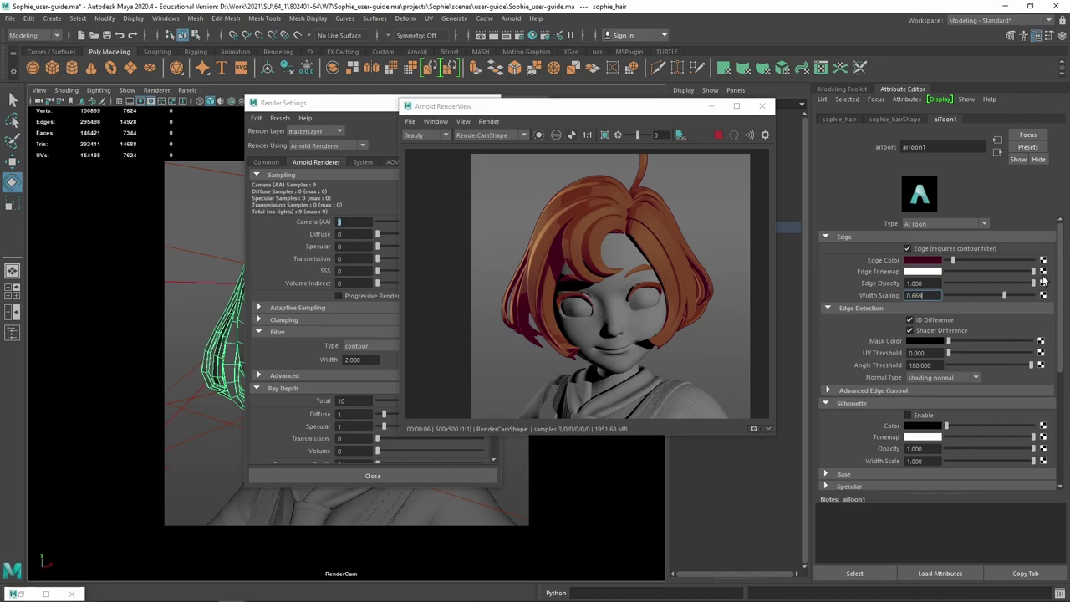
Find aiFacingRatio under the 'facing' filter and connect it to Edge Tonemap.
{"action": "left_click", "coordinate": [1044, 272]}
{"action": "double_click", "coordinate": [290, 224]}
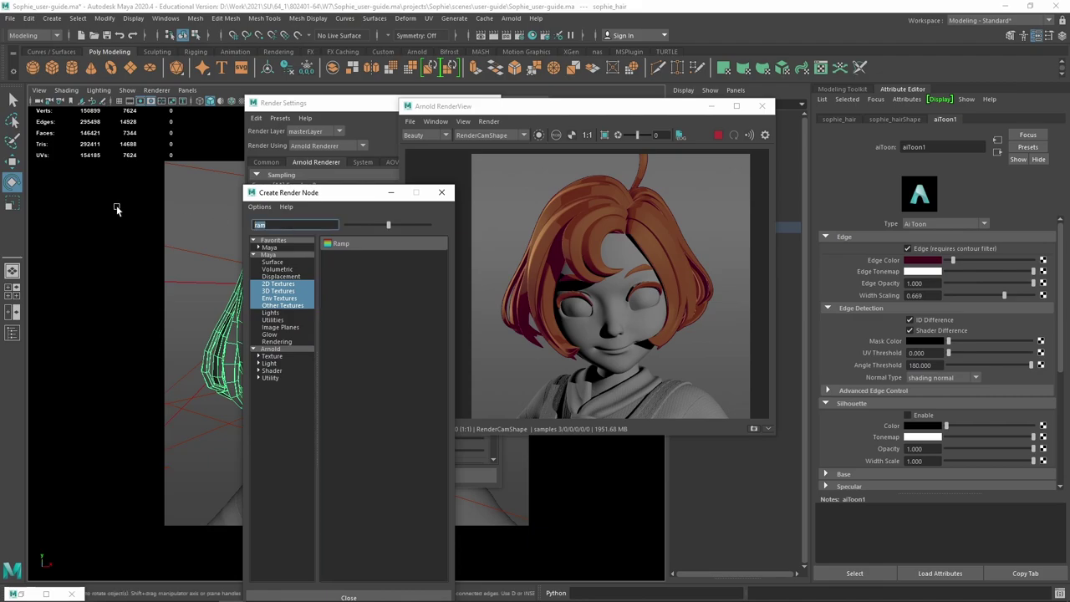
{"action": "type", "text": "facing"}
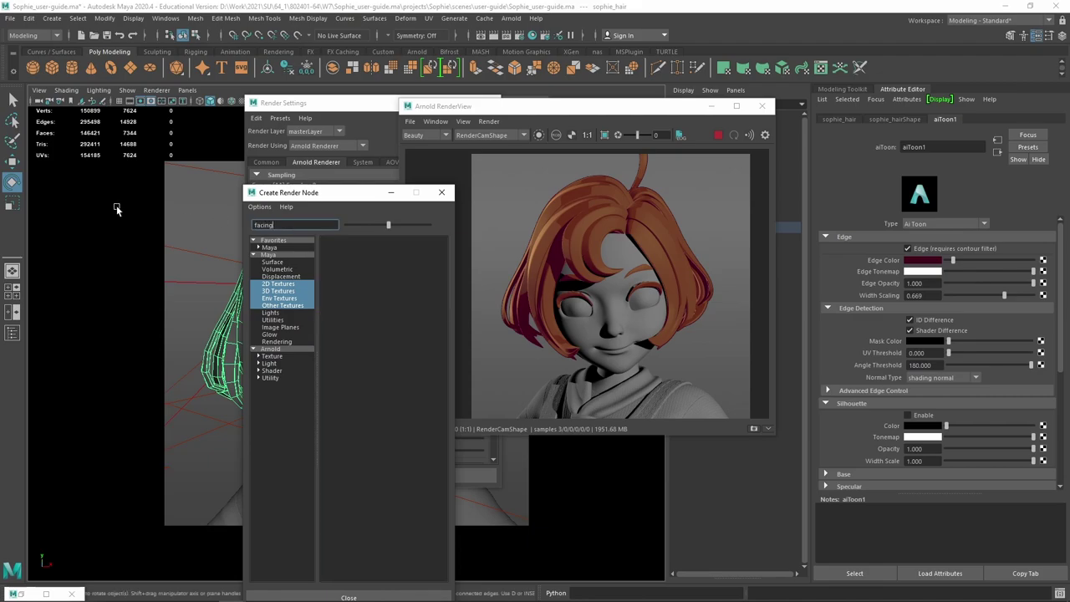
{"action": "left_click", "coordinate": [272, 348]}
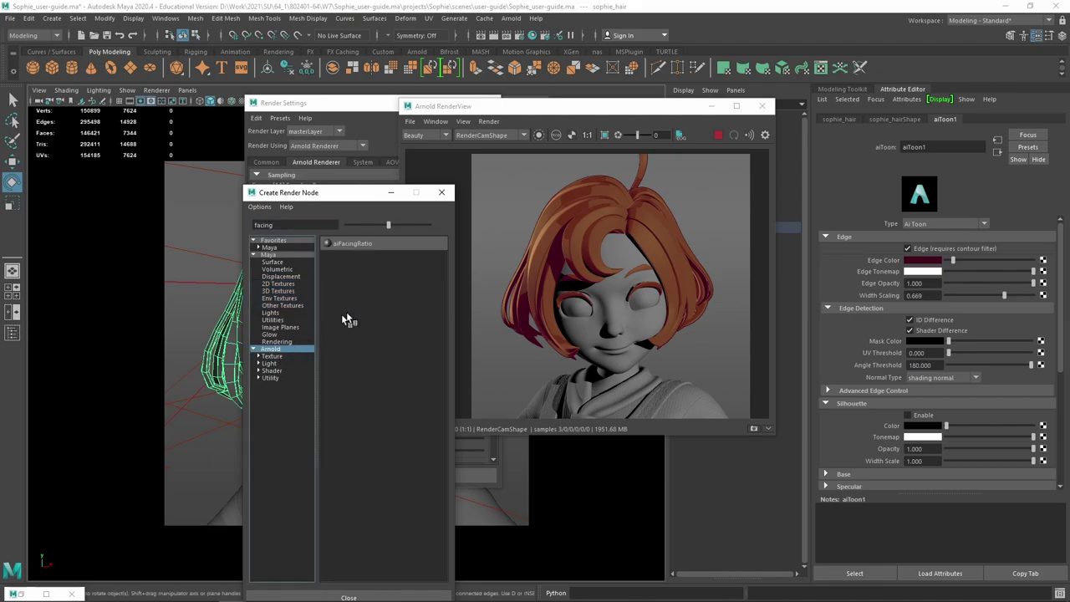
{"action": "middle_click_drag", "start_coordinate": [352, 248], "coordinate": [1043, 279]}
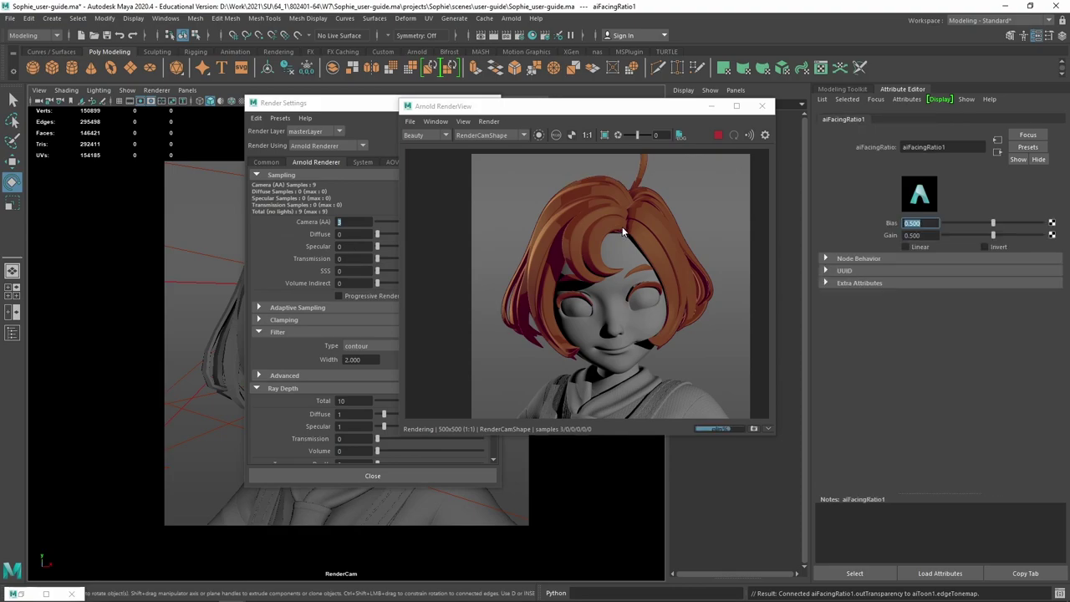
{"action": "scroll", "coordinate": [622, 232], "scroll_direction": "up", "scroll_amount": 2}
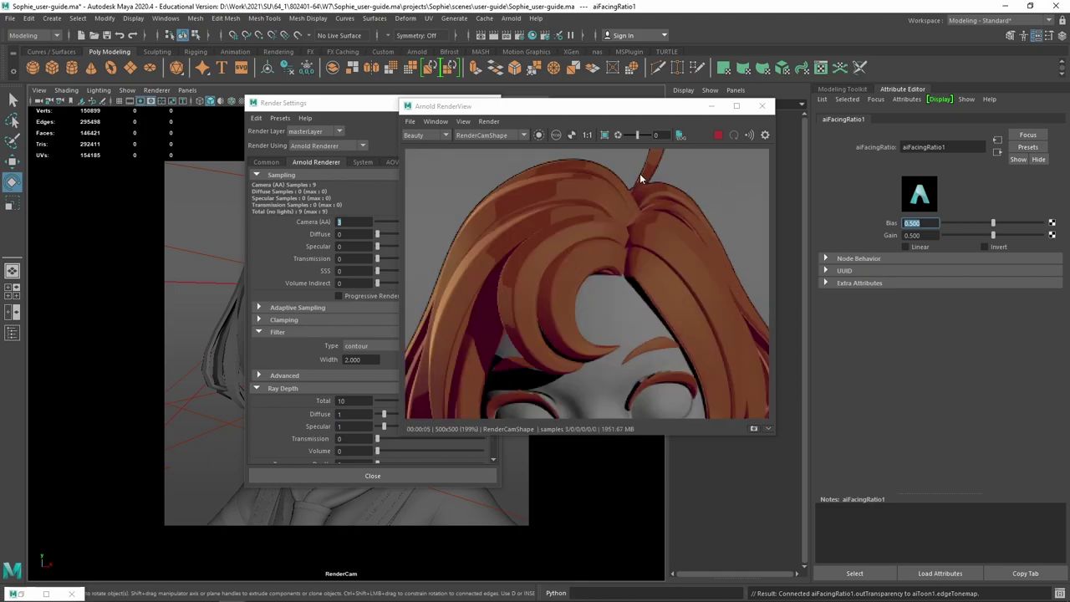
Turn on Invert for aiFacingRatio1 and inspect the hair outlines in the render.
{"action": "left_click", "coordinate": [989, 246]}
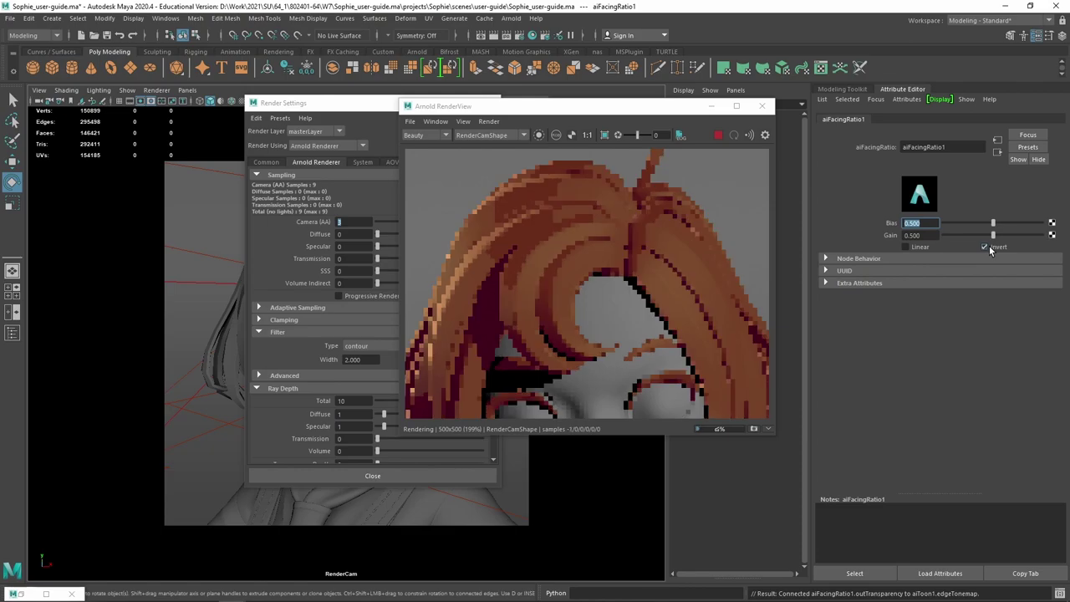
{"action": "scroll", "coordinate": [675, 337], "scroll_direction": "down", "scroll_amount": 2}
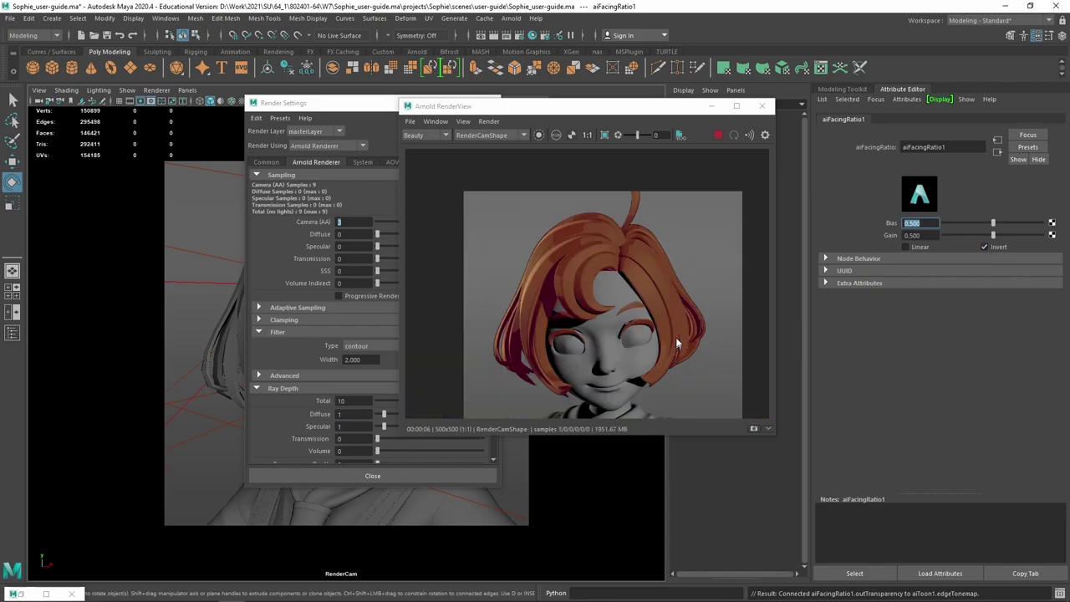
{"action": "scroll", "coordinate": [603, 279], "scroll_direction": "up", "scroll_amount": 1}
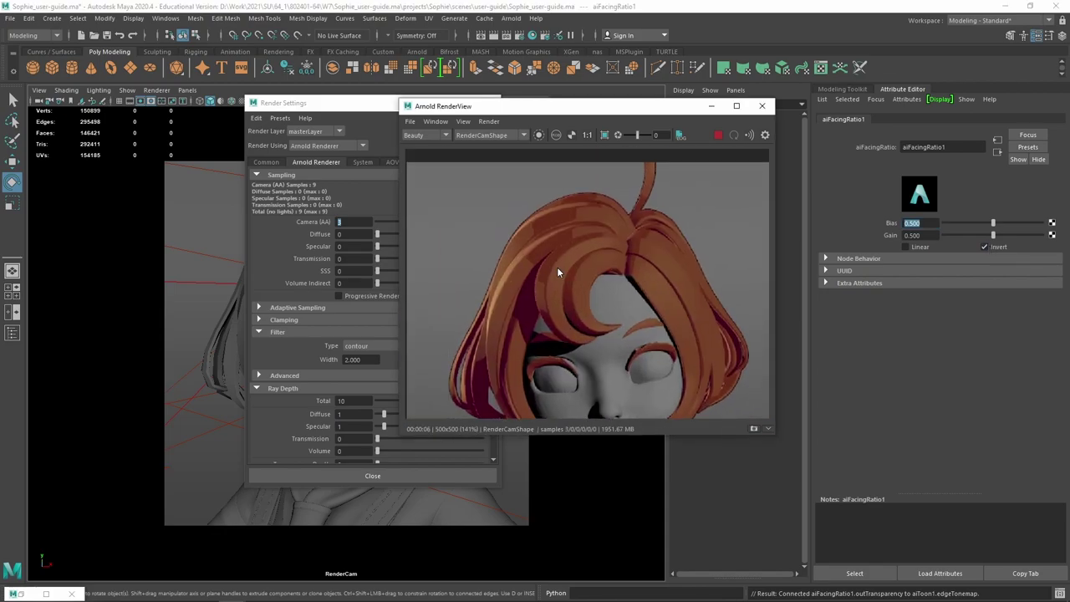
{"action": "scroll", "coordinate": [557, 266], "scroll_direction": "up", "scroll_amount": 1}
{"action": "middle_click_drag", "start_coordinate": [655, 284], "coordinate": [461, 303]}
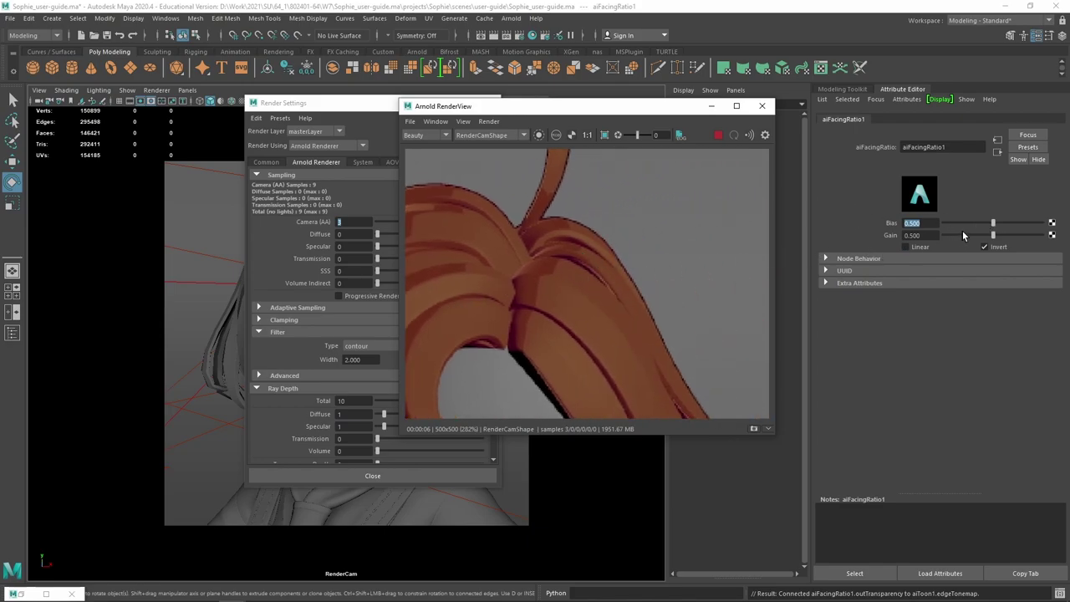
Lower the aiFacingRatio1 bias to 0.213 and check the face and hair top in the render.
{"action": "left_click_drag", "start_coordinate": [960, 224], "coordinate": [965, 224]}
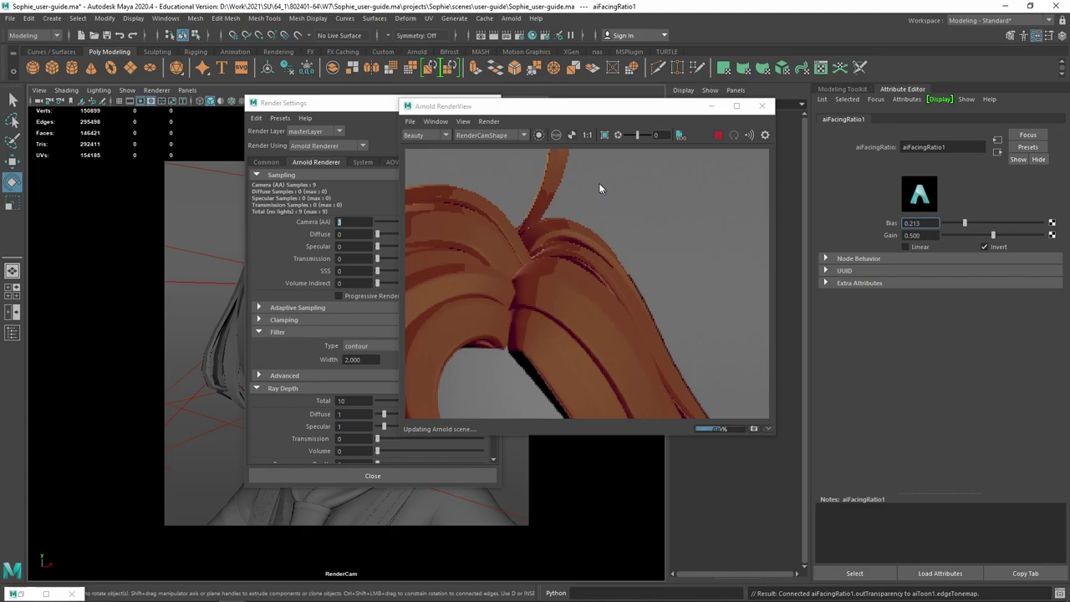
{"action": "scroll", "coordinate": [598, 182], "scroll_direction": "down", "scroll_amount": 2}
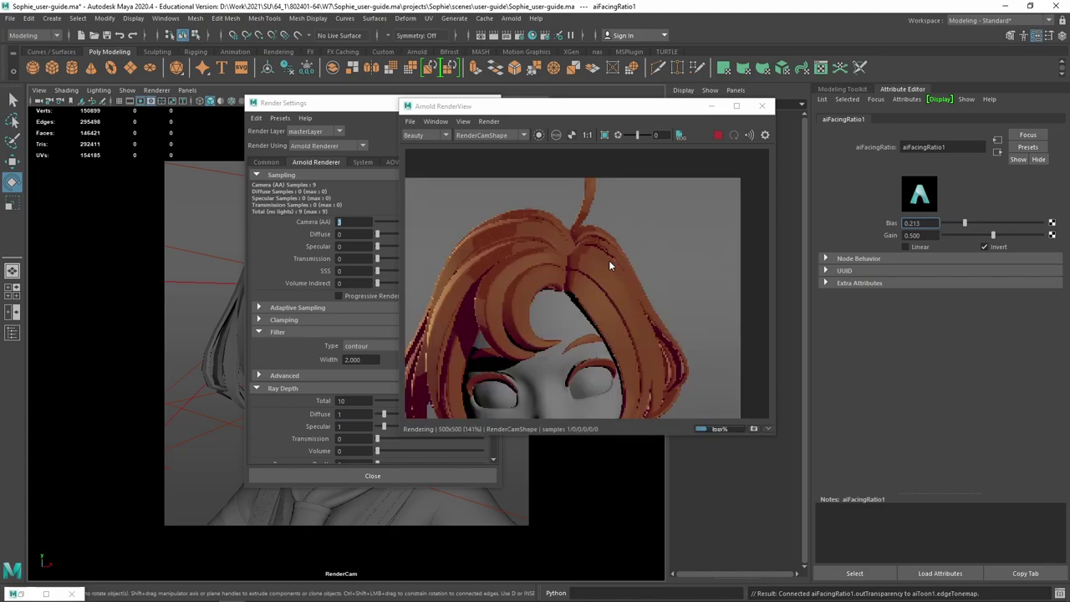
{"action": "right_click_drag", "start_coordinate": [608, 266], "coordinate": [624, 314], "text": "alt"}
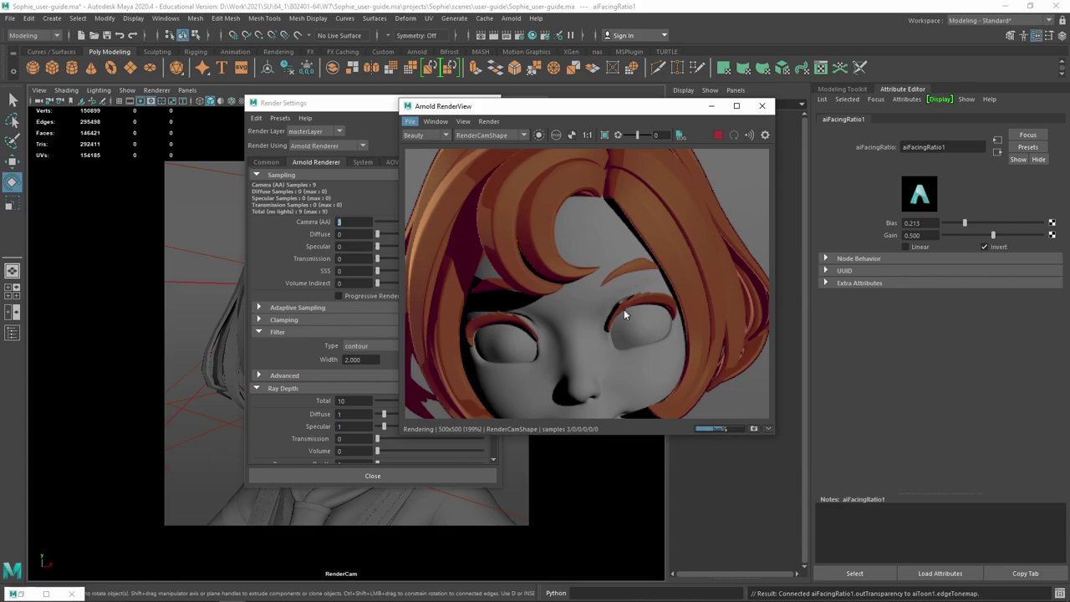
{"action": "scroll", "coordinate": [624, 308], "scroll_direction": "up", "scroll_amount": 1}
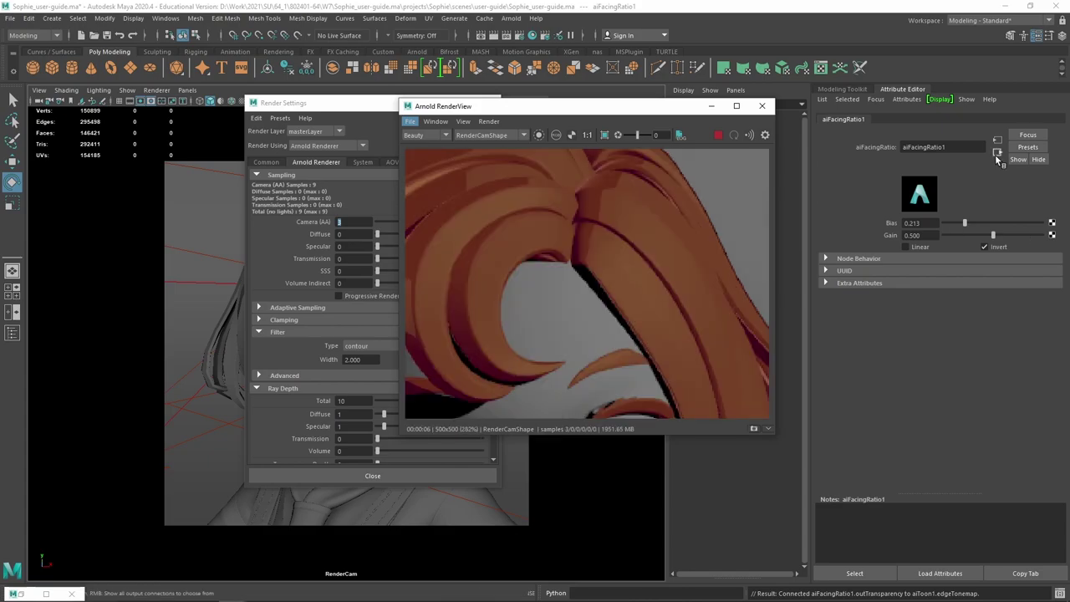
{"action": "scroll", "coordinate": [648, 221], "scroll_direction": "down", "scroll_amount": 2}
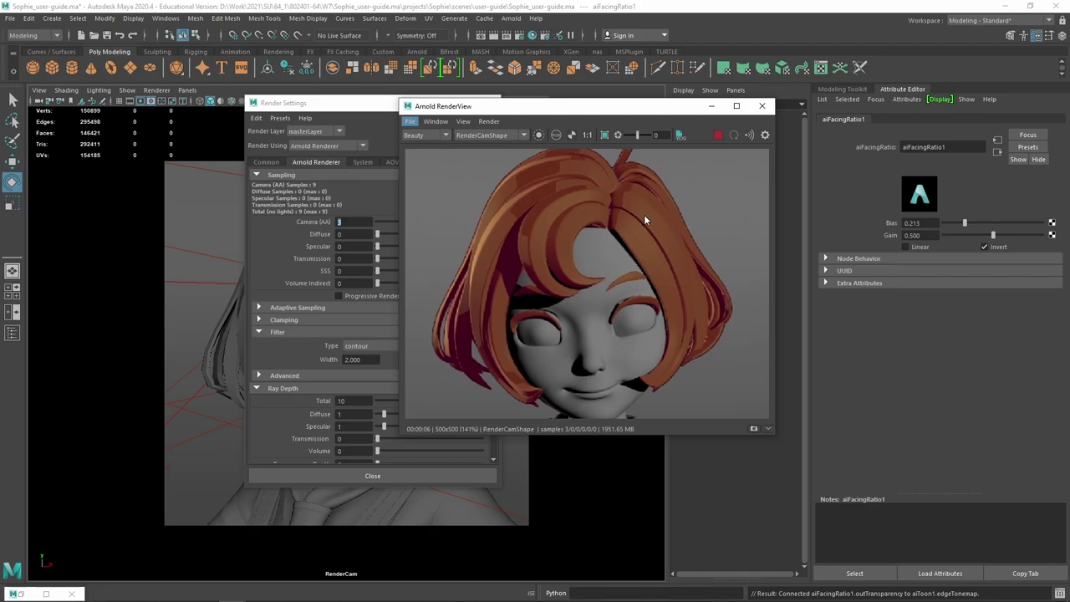
{"action": "middle_click_drag", "start_coordinate": [643, 214], "coordinate": [649, 279]}
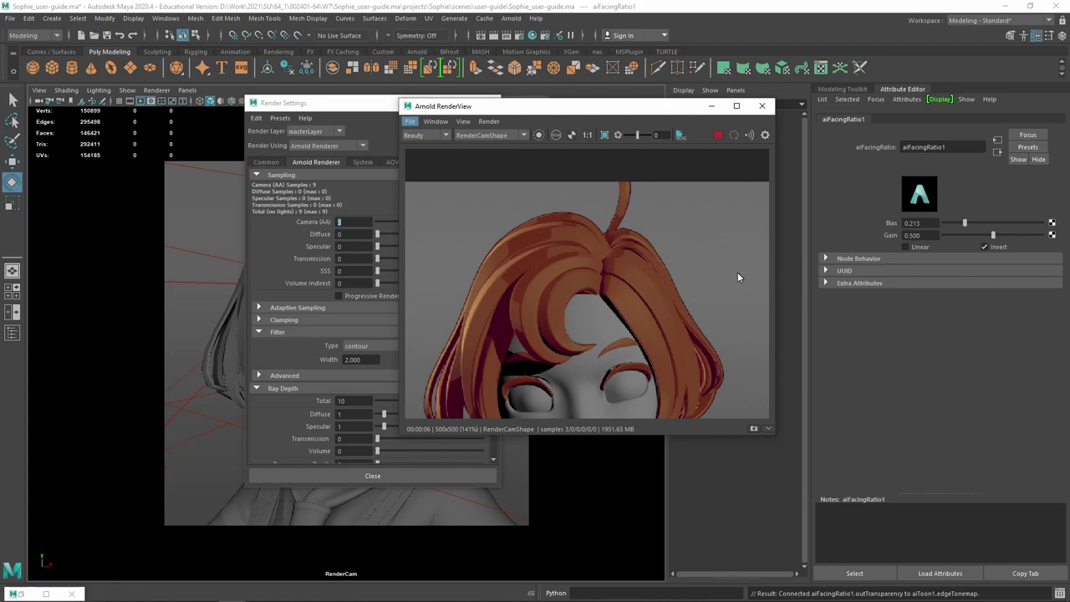
Check aiToon1's Edge Tonemap connection and disable Edge to remove the hair's toon outlines.
{"action": "left_click", "coordinate": [1000, 157]}
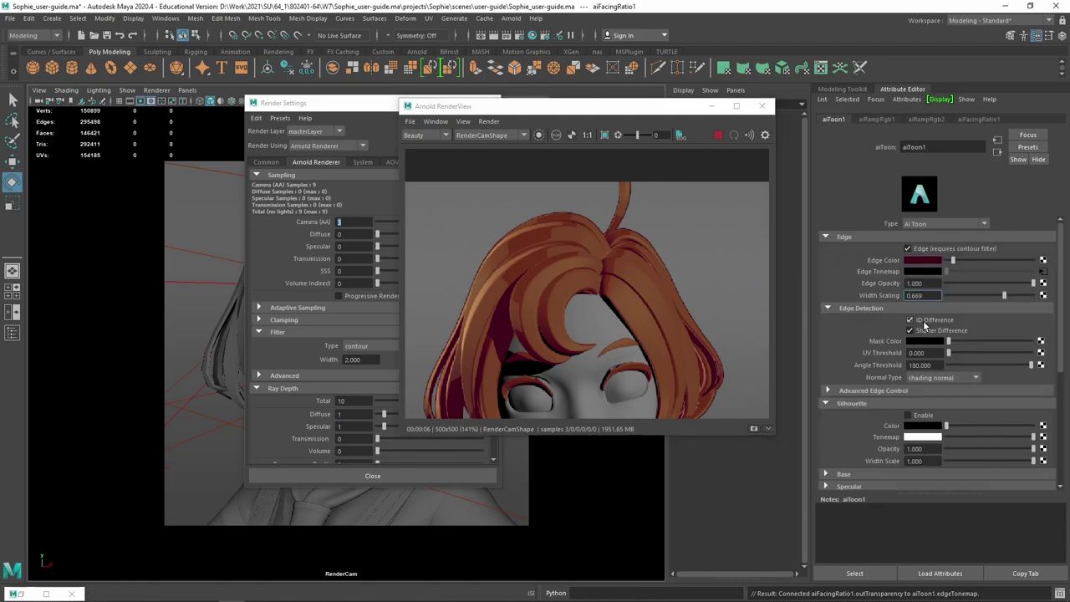
{"action": "right_click", "coordinate": [882, 275]}
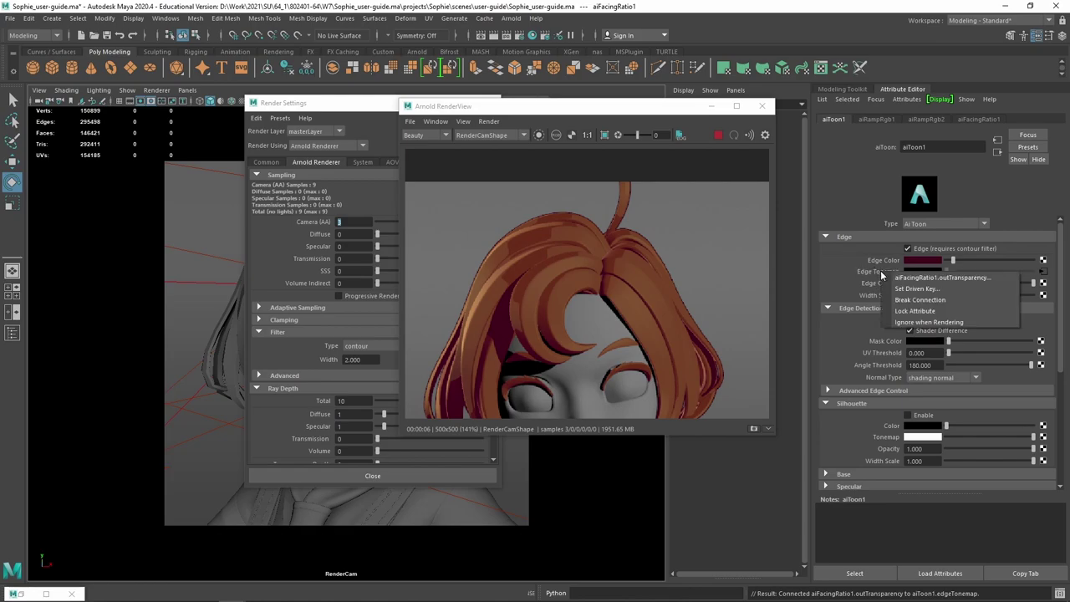
{"action": "left_click", "coordinate": [938, 244]}
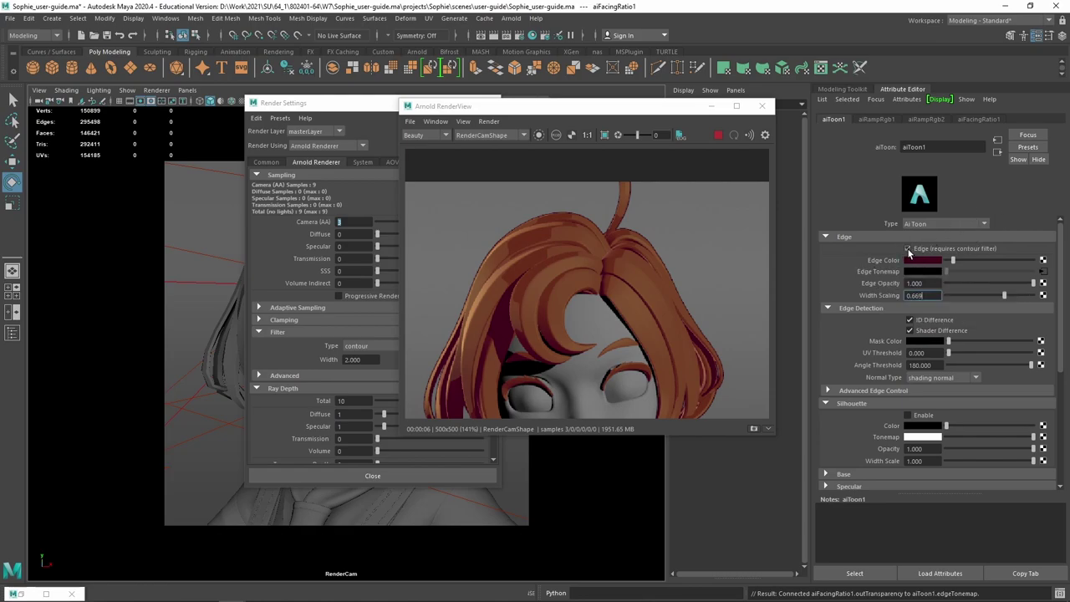
{"action": "left_click", "coordinate": [908, 250]}
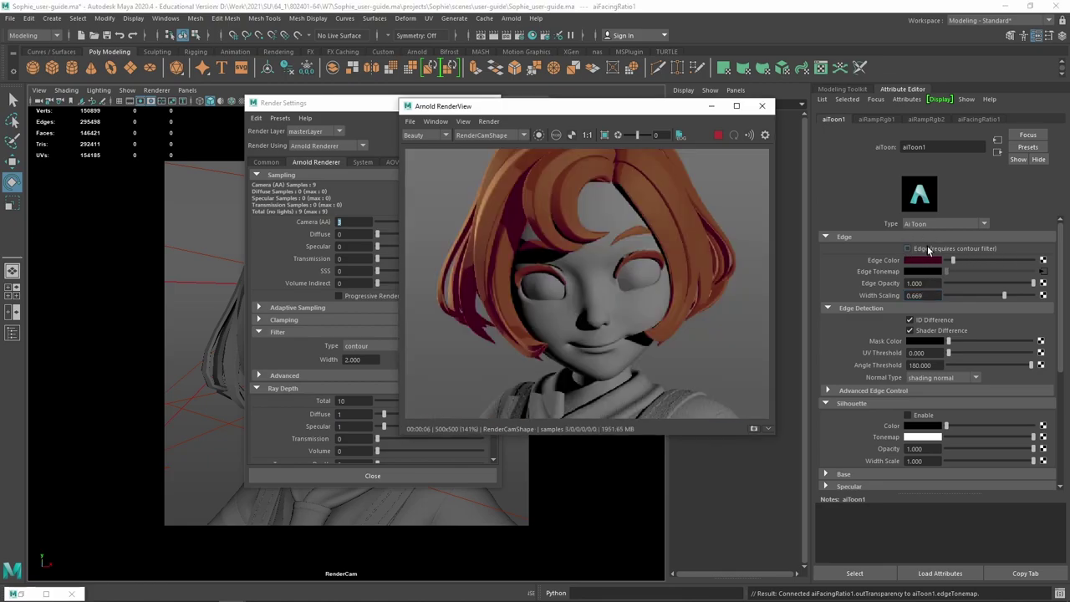
Move the render windows aside and select the head mesh to load aiToon2.
{"action": "left_click_drag", "start_coordinate": [606, 108], "coordinate": [674, 105]}
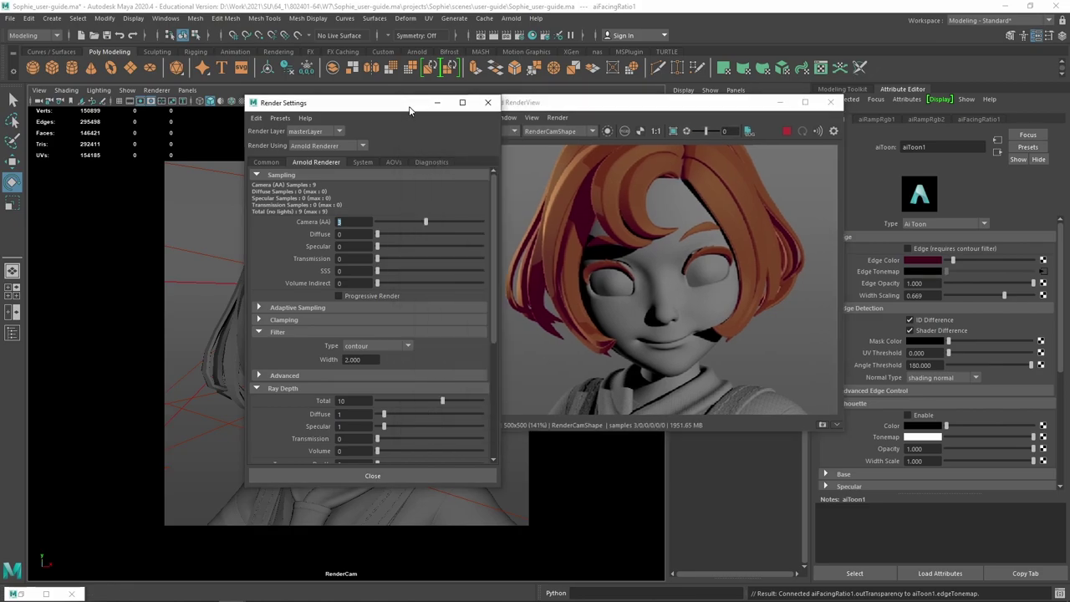
{"action": "left_click_drag", "start_coordinate": [409, 111], "coordinate": [272, 120]}
{"action": "left_click", "coordinate": [402, 414]}
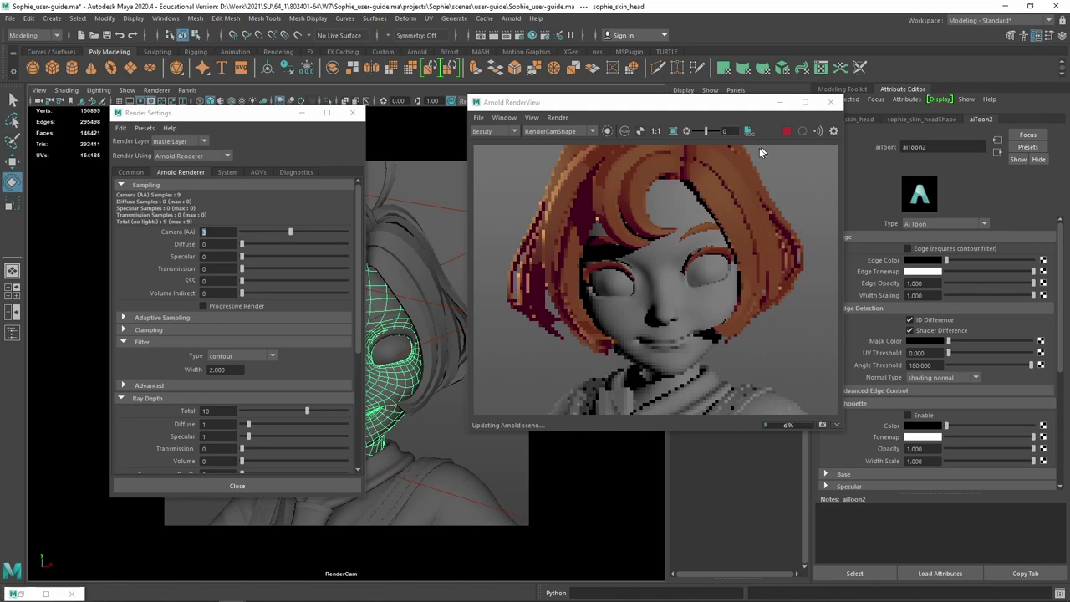
Set Camera (AA) samples to 0 and close Render Settings.
{"action": "left_click", "coordinate": [213, 232]}
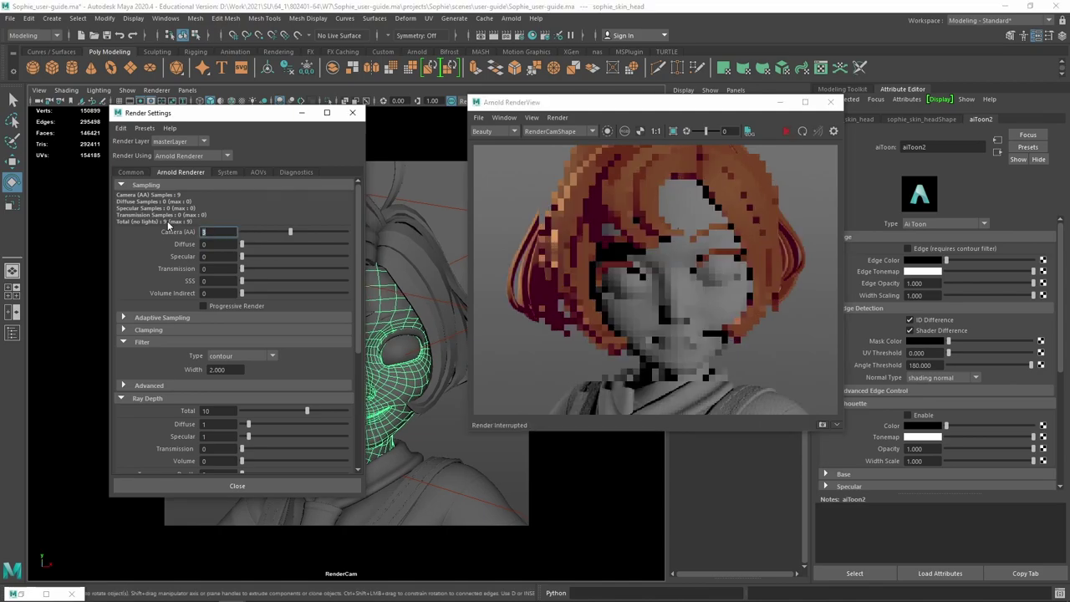
{"action": "type", "text": "0"}
{"action": "key", "text": "Return"}
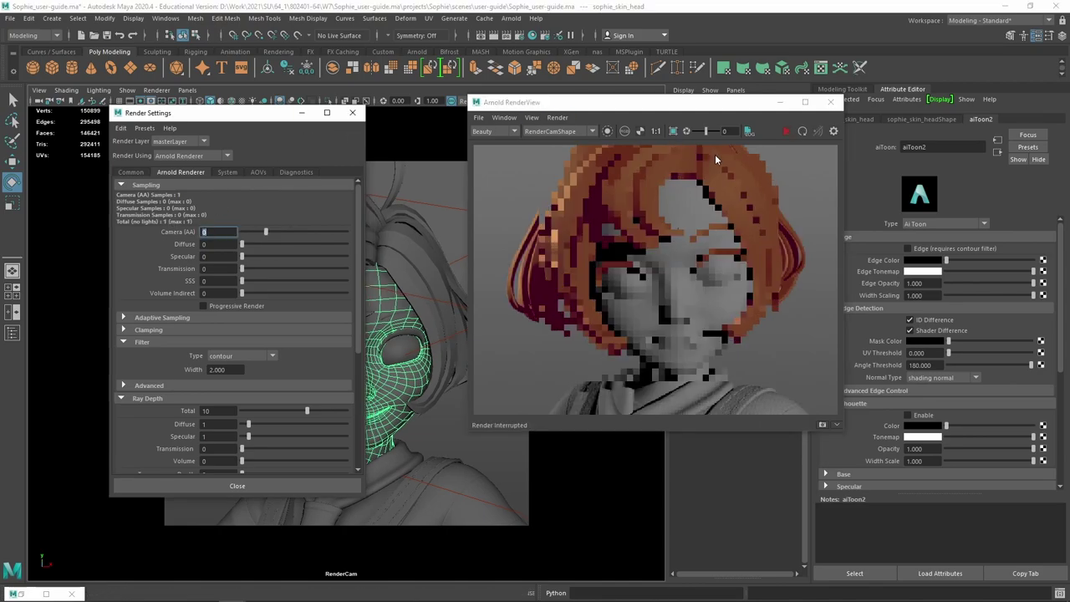
{"action": "left_click", "coordinate": [352, 112]}
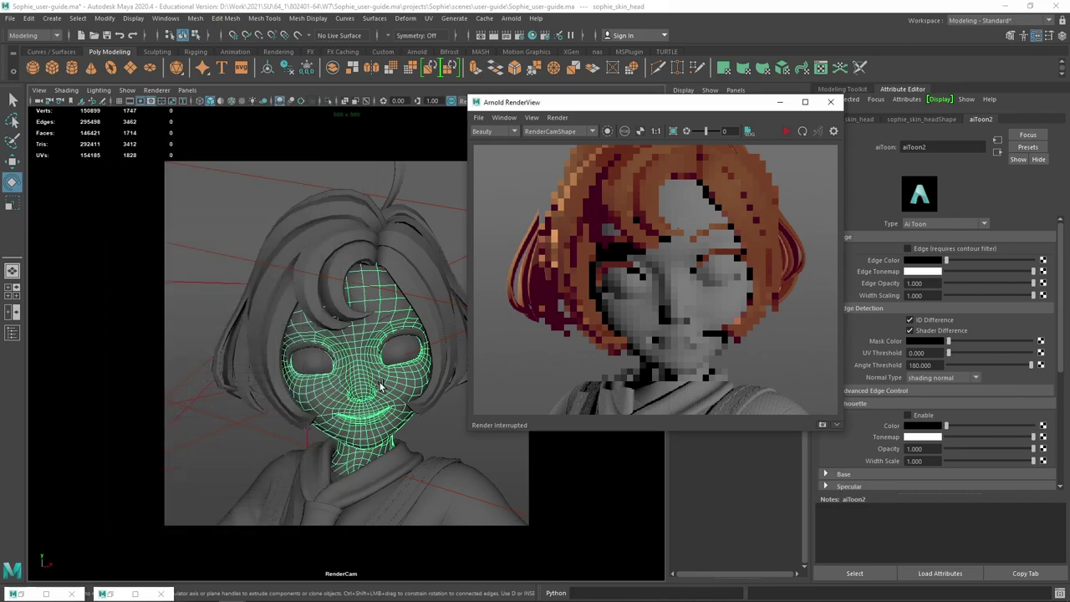
Assign a new Arnold aiToon material (aiToon4) to the face mesh, then select the hair.
{"action": "right_click_drag", "start_coordinate": [408, 379], "coordinate": [408, 576]}
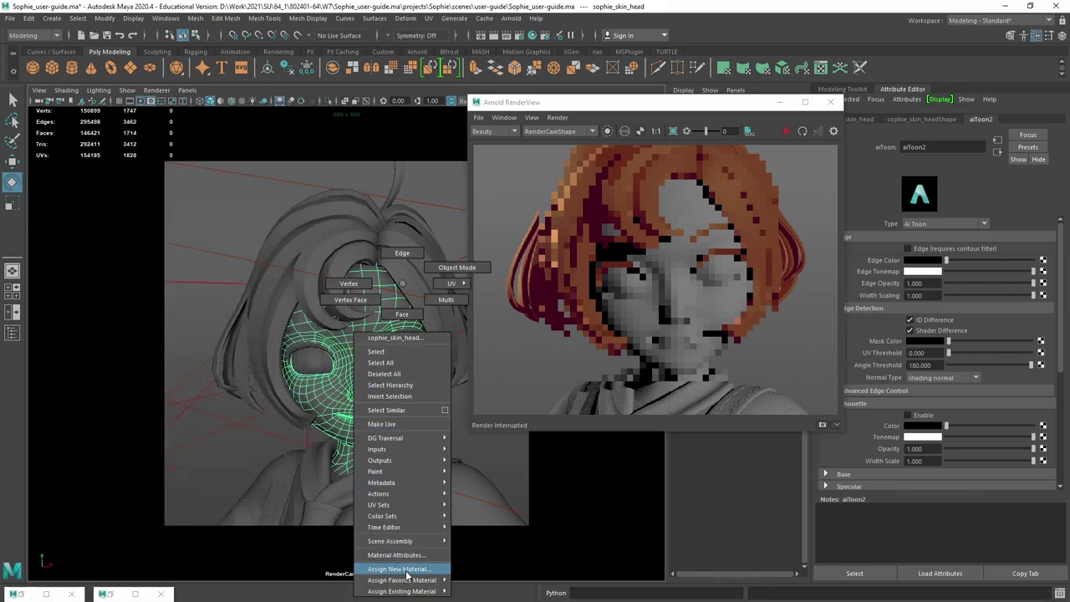
{"action": "left_click", "coordinate": [406, 572]}
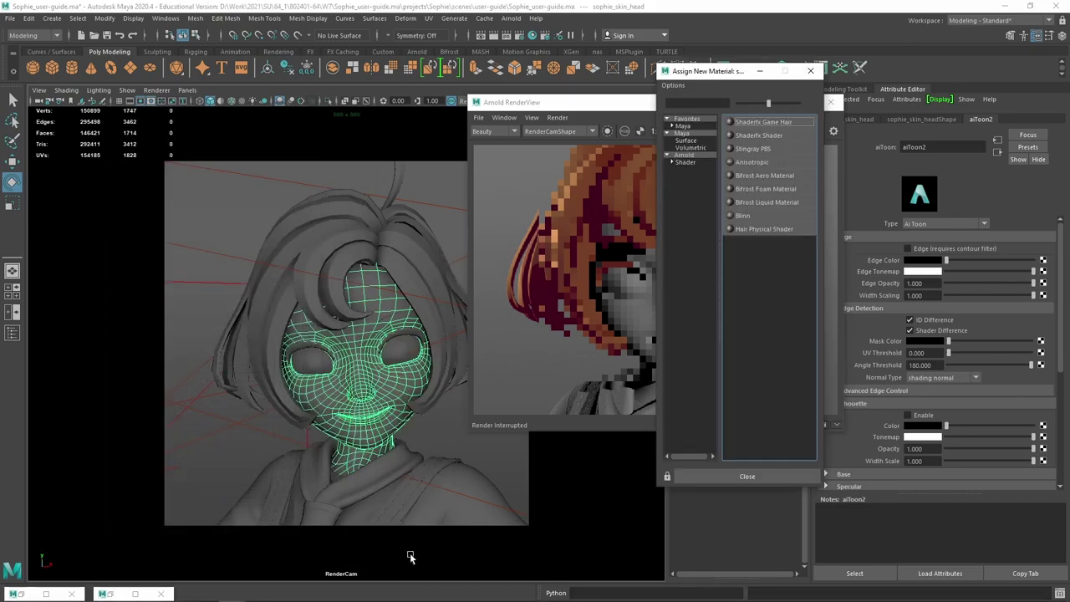
{"action": "left_click", "coordinate": [698, 156]}
{"action": "left_click", "coordinate": [758, 337]}
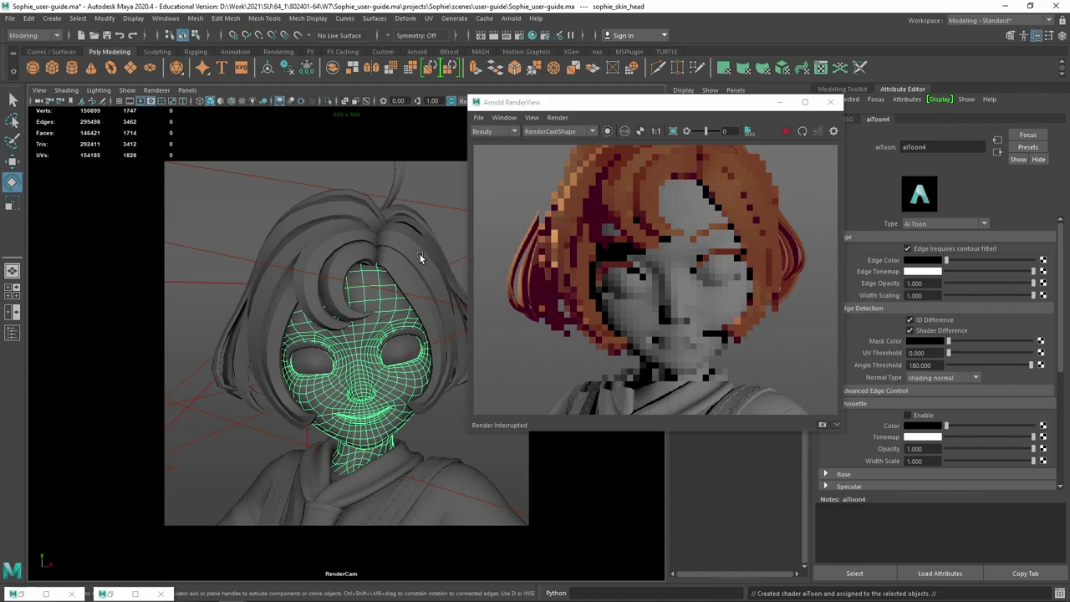
{"action": "left_click", "coordinate": [406, 271]}
{"action": "left_click", "coordinate": [389, 289]}
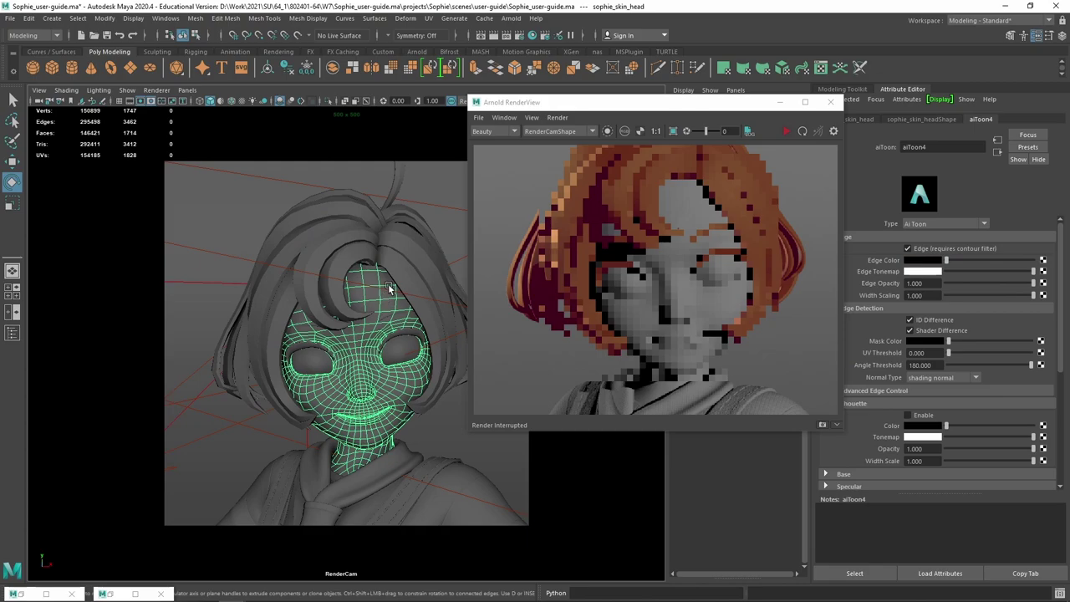
{"action": "left_click", "coordinate": [401, 272]}
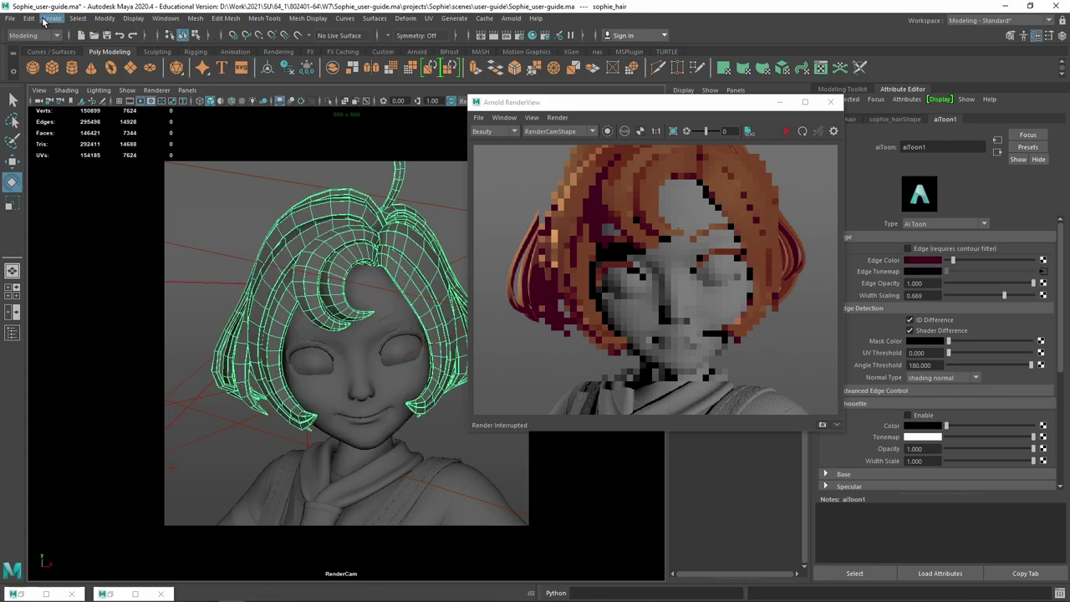
Open the Hypershade and delete all unused shading nodes.
{"action": "left_click", "coordinate": [165, 19]}
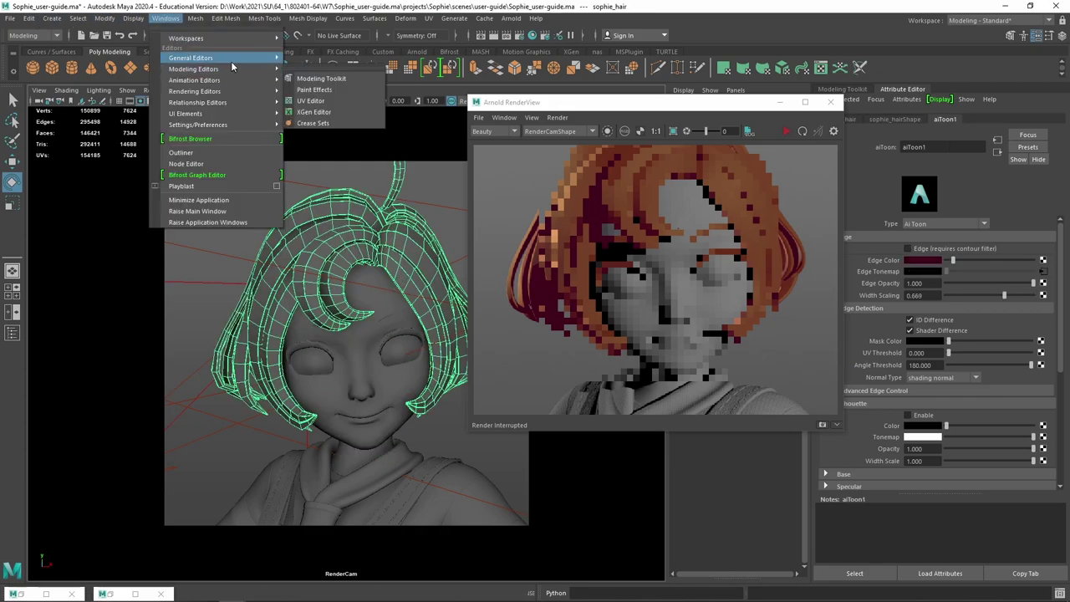
{"action": "mouse_move", "coordinate": [195, 91]}
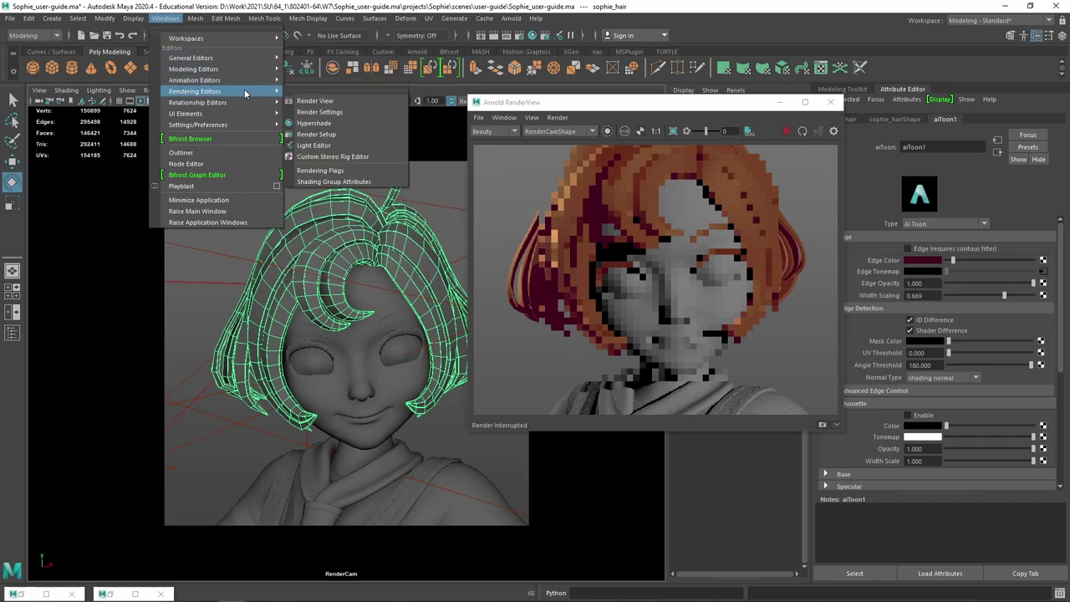
{"action": "left_click", "coordinate": [320, 123]}
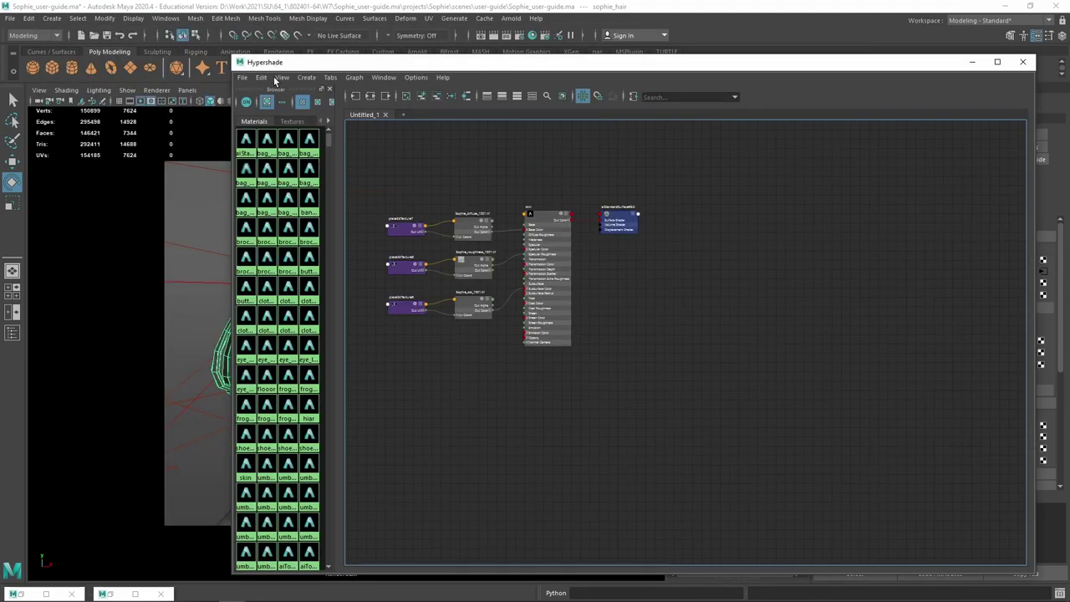
{"action": "left_click", "coordinate": [261, 77]}
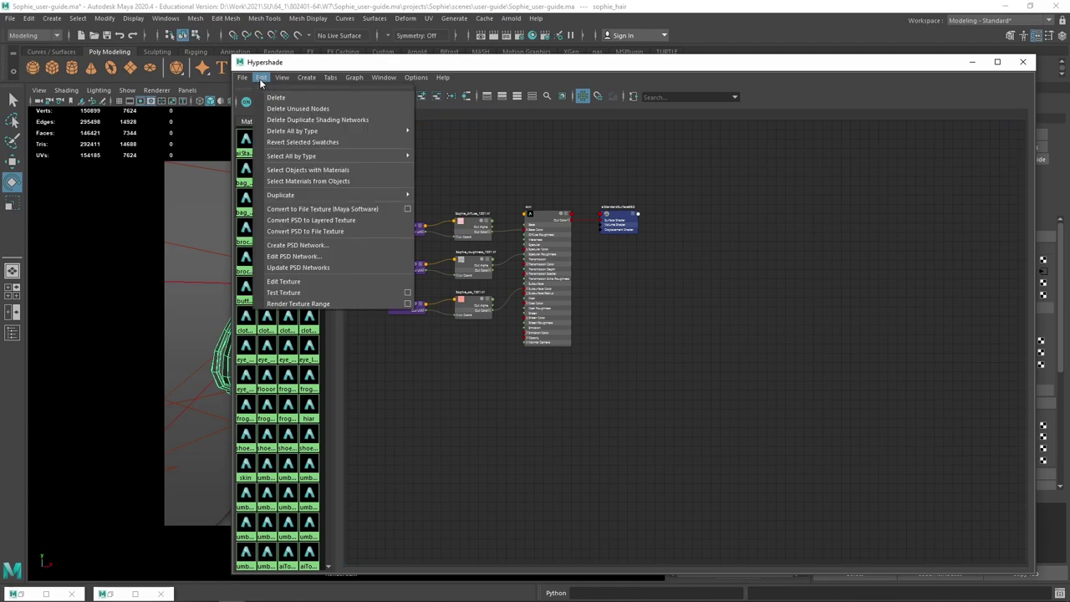
{"action": "left_click", "coordinate": [293, 110]}
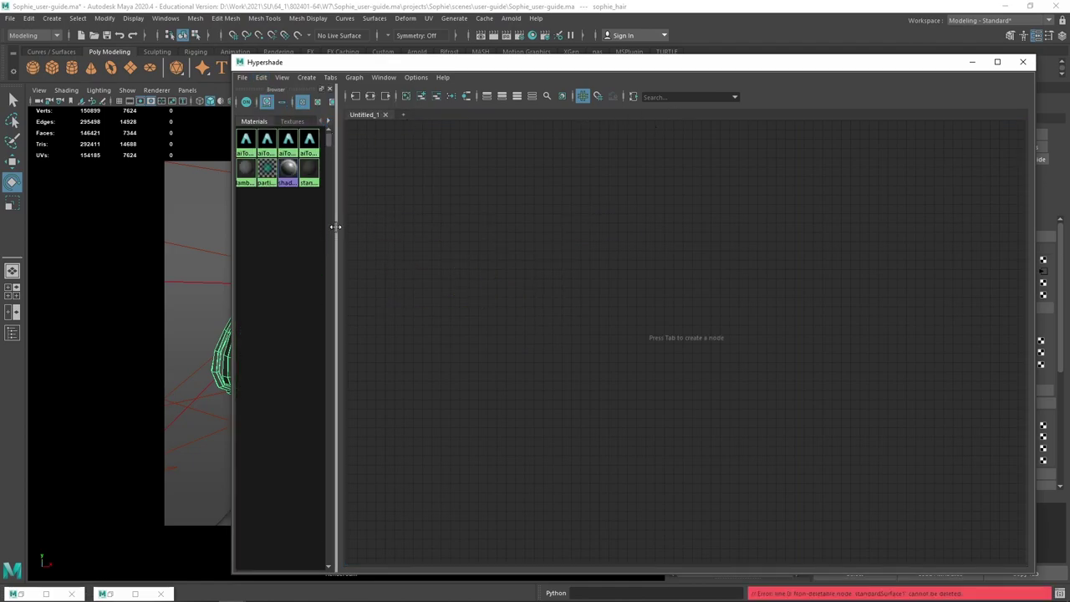
Widen the Hypershade browser, show medium swatches, and move the window off the viewport.
{"action": "mouse_move", "coordinate": [335, 225]}
{"action": "left_mouse_down"}
{"action": "mouse_move", "coordinate": [476, 224]}
{"action": "mouse_move", "coordinate": [456, 224]}
{"action": "left_mouse_up"}
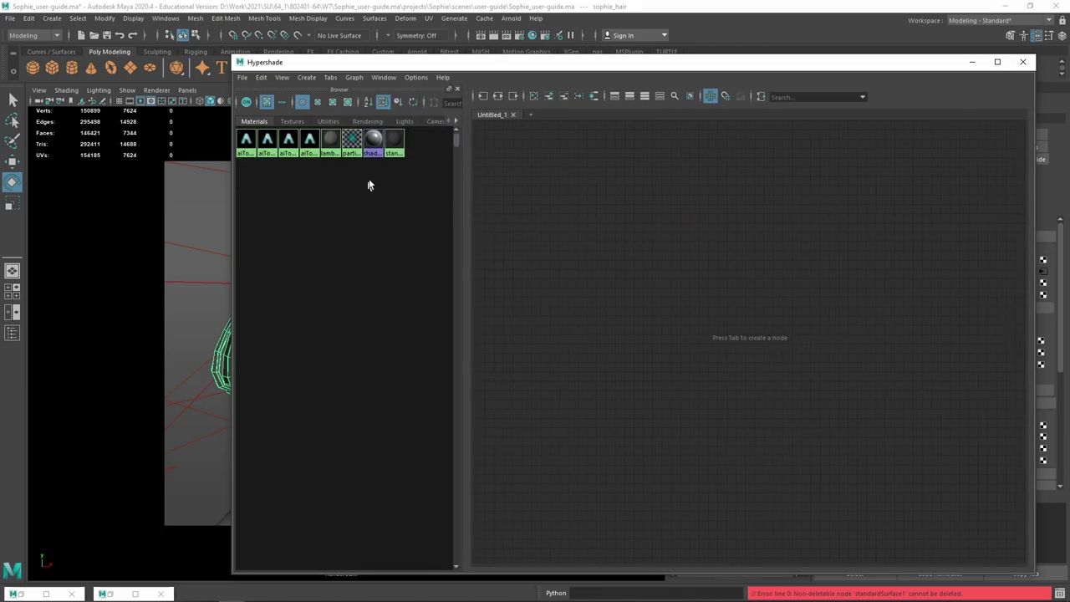
{"action": "left_click", "coordinate": [348, 101]}
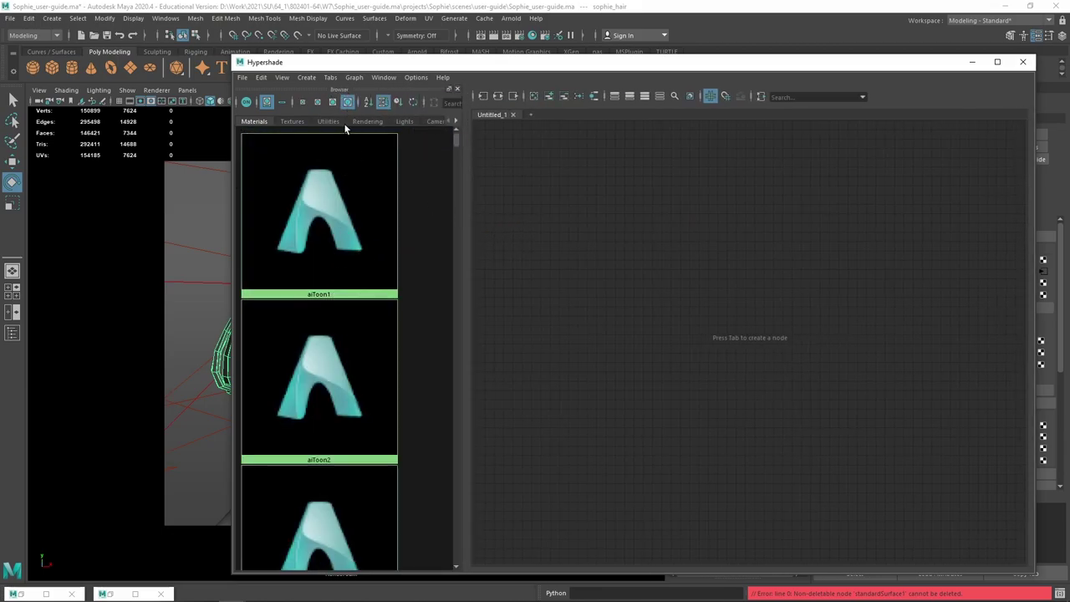
{"action": "left_click", "coordinate": [330, 102]}
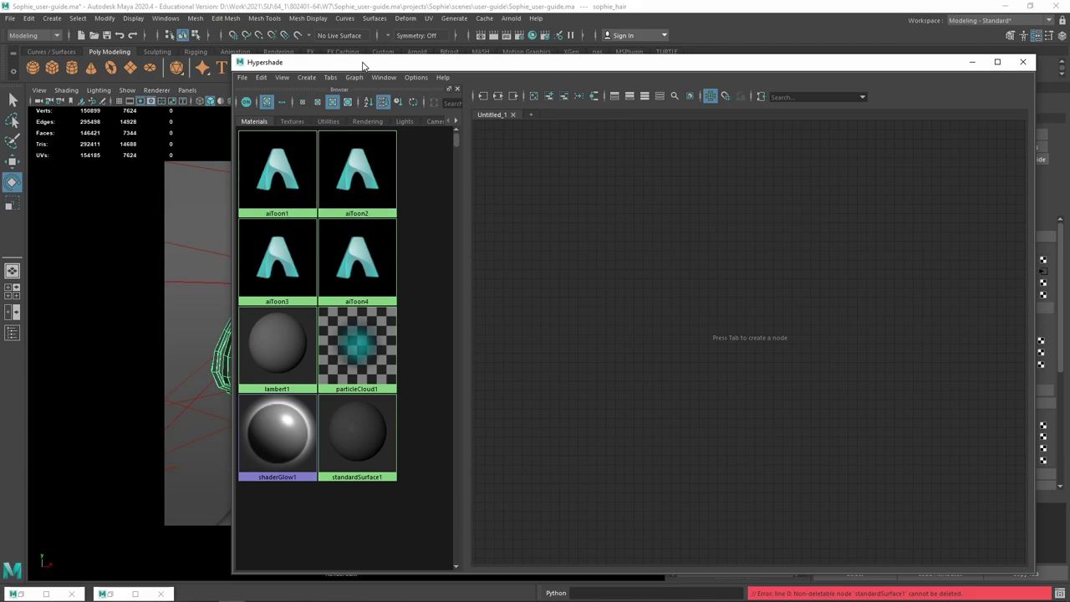
{"action": "mouse_move", "coordinate": [359, 66]}
{"action": "left_mouse_down"}
{"action": "mouse_move", "coordinate": [334, 303]}
{"action": "mouse_move", "coordinate": [263, 318]}
{"action": "left_mouse_up"}
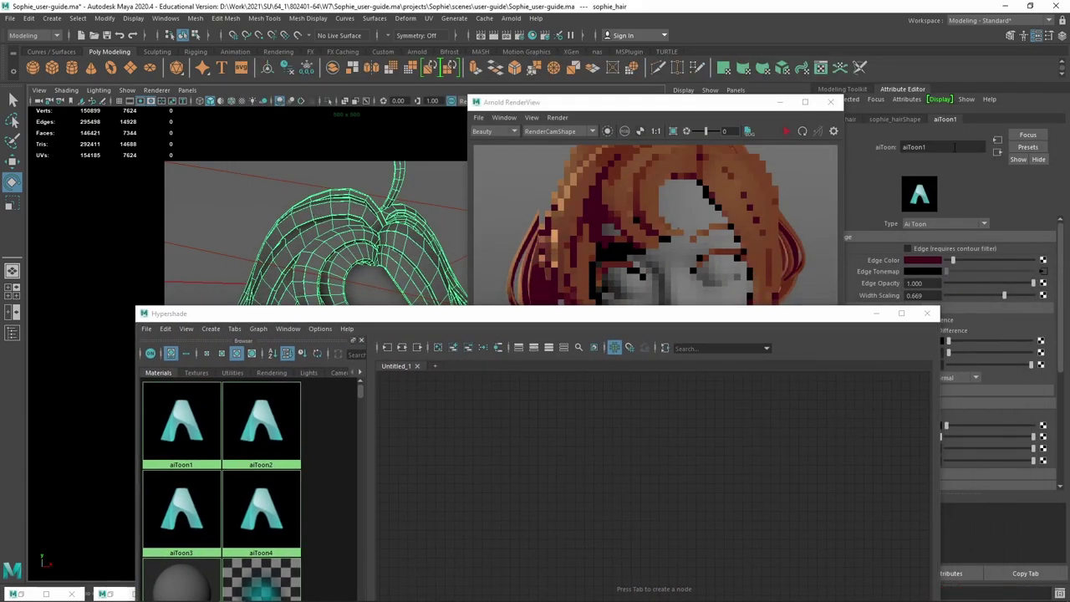
Rename aiToon1 to 'hair' and duplicate its shading network as hair1.
{"action": "type", "text": "hai"}
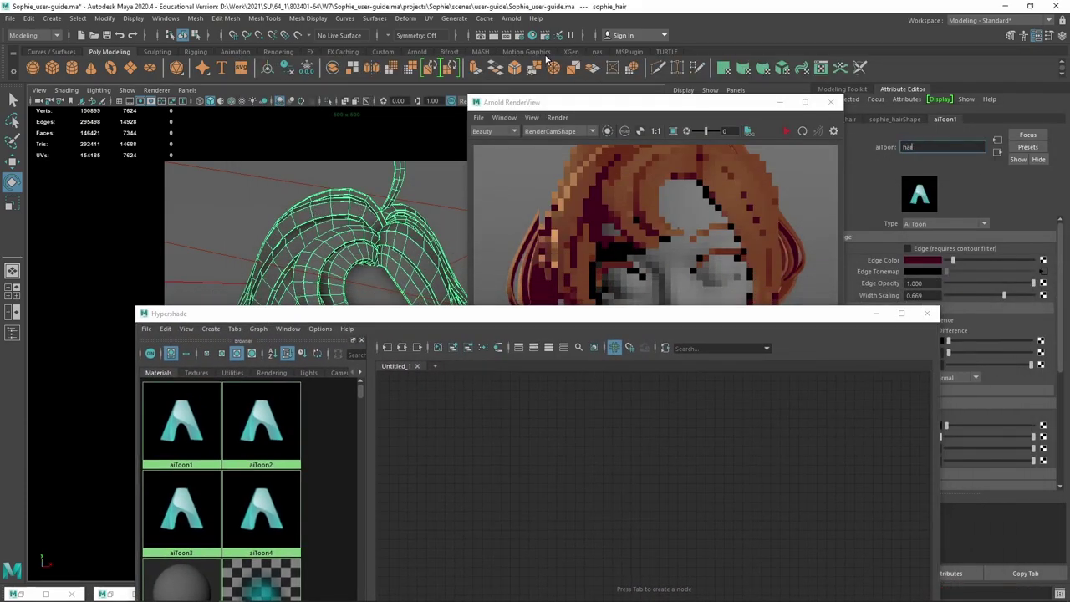
{"action": "type", "text": "r"}
{"action": "key", "text": "Return"}
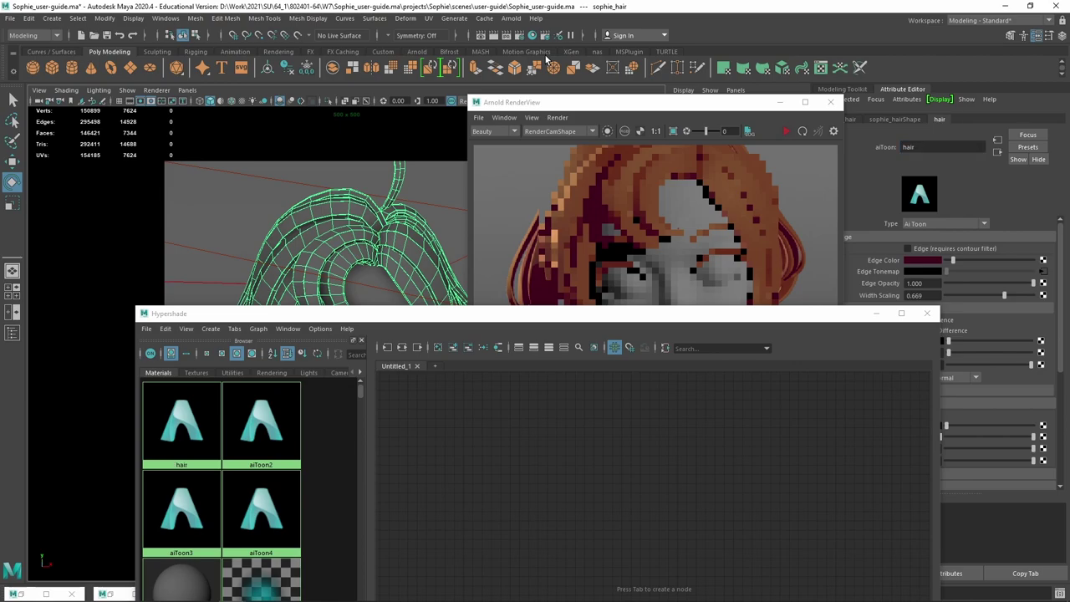
{"action": "left_click_drag", "start_coordinate": [334, 316], "coordinate": [369, 169]}
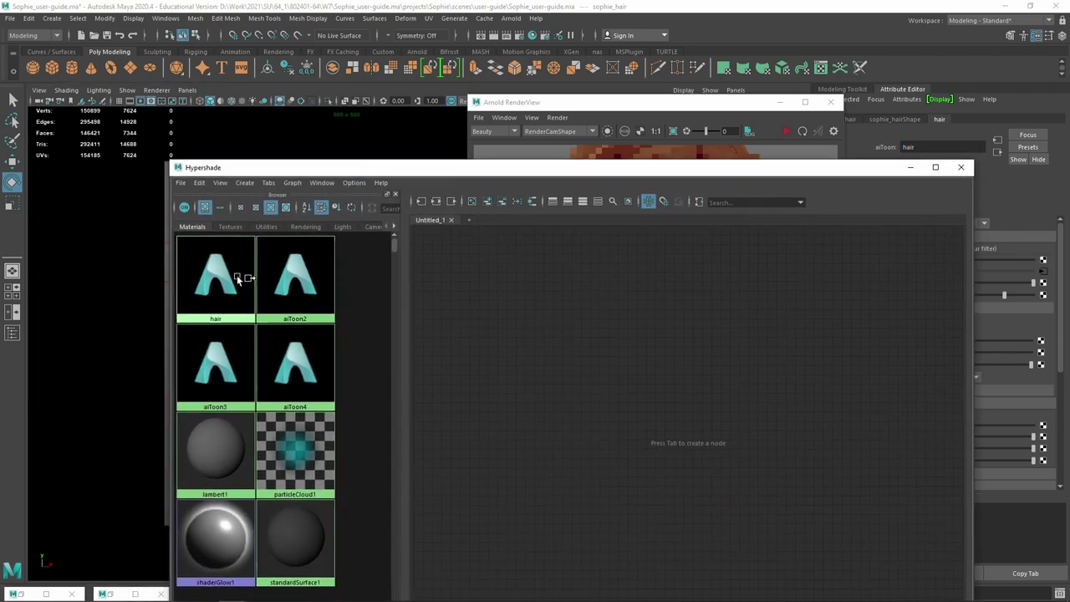
{"action": "left_click", "coordinate": [237, 279]}
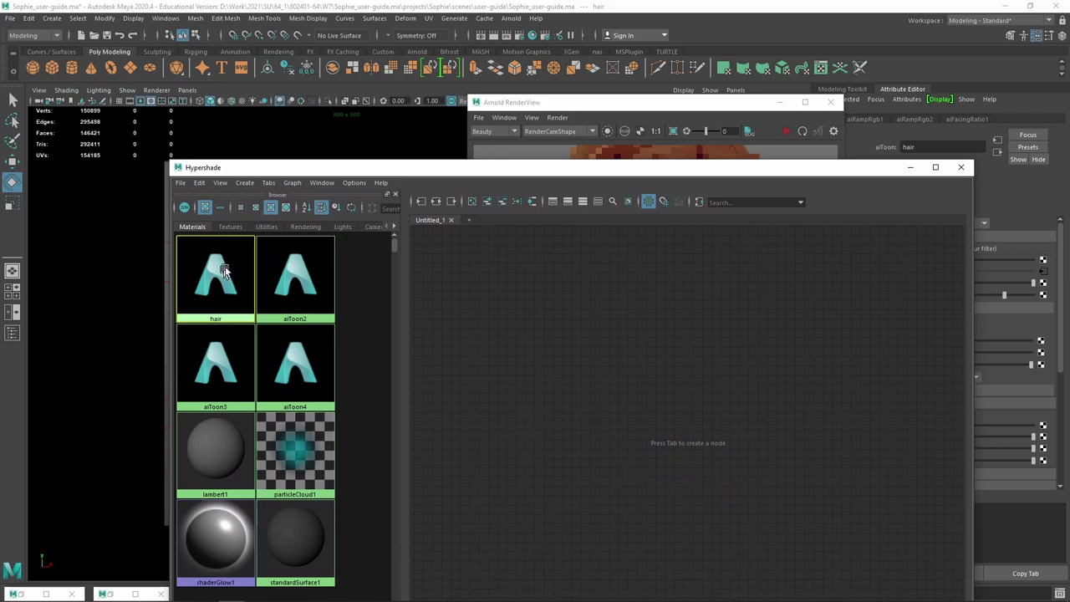
{"action": "left_click", "coordinate": [199, 184]}
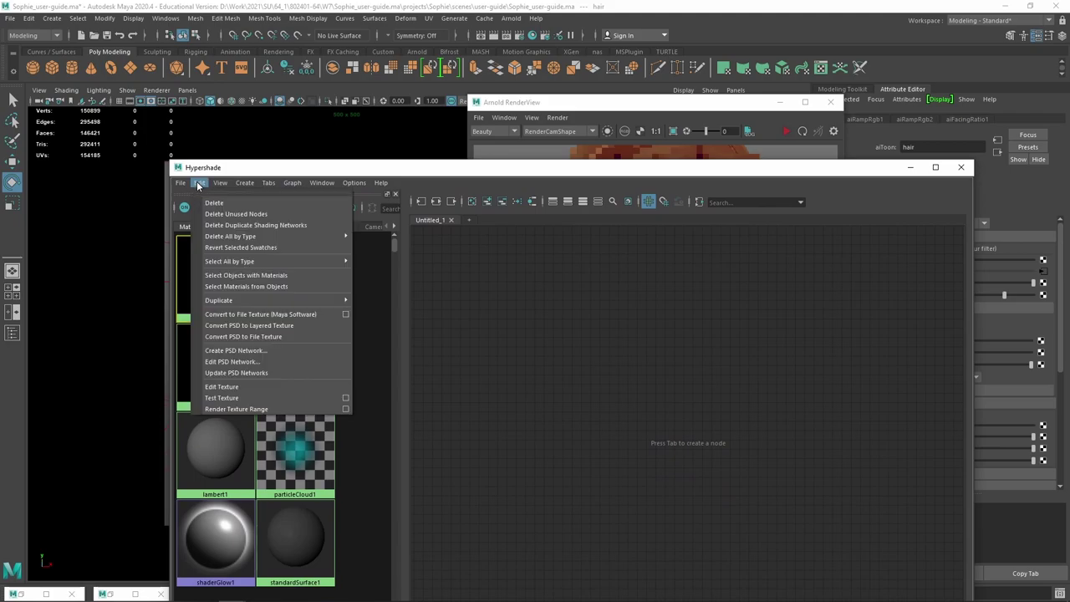
{"action": "mouse_move", "coordinate": [251, 301]}
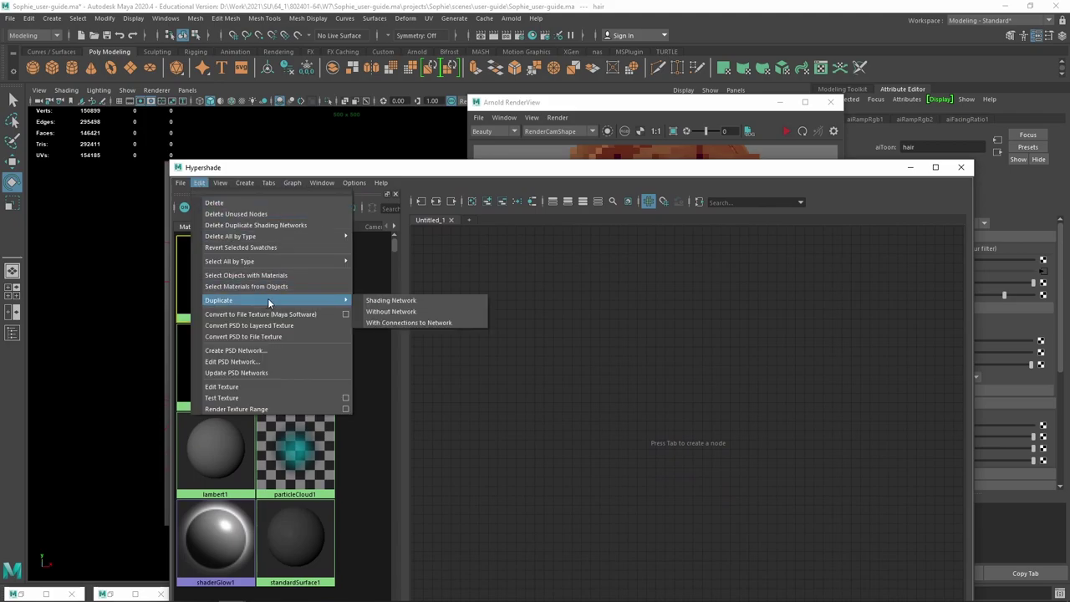
{"action": "left_click", "coordinate": [413, 302]}
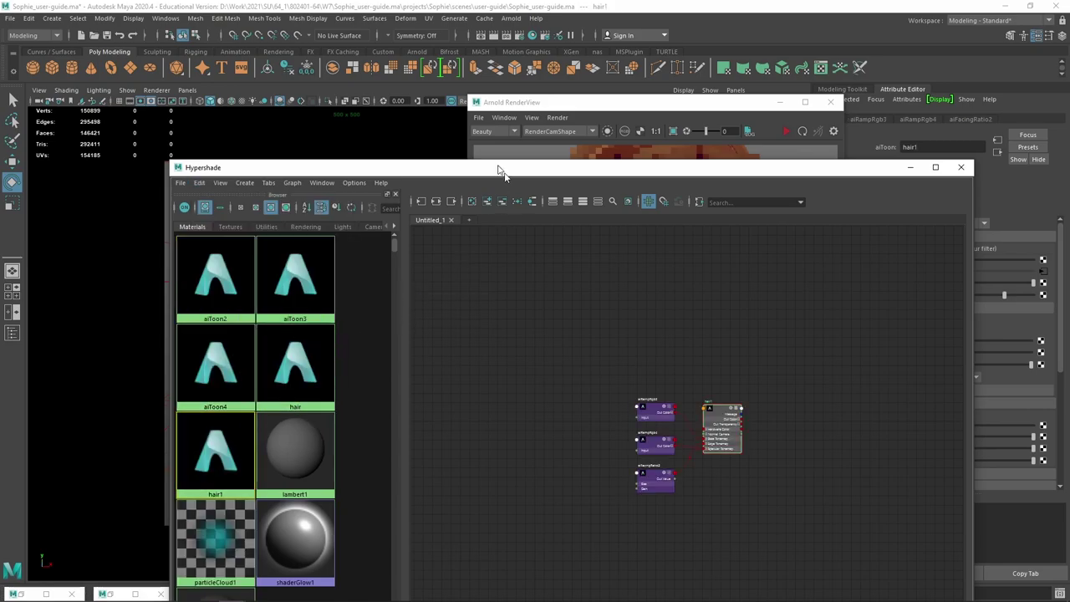
Assign hair1 to the face mesh and minimize the Hypershade.
{"action": "mouse_move", "coordinate": [470, 171]}
{"action": "left_mouse_down"}
{"action": "mouse_move", "coordinate": [699, 167]}
{"action": "mouse_move", "coordinate": [686, 153]}
{"action": "left_mouse_up"}
{"action": "left_click", "coordinate": [362, 338]}
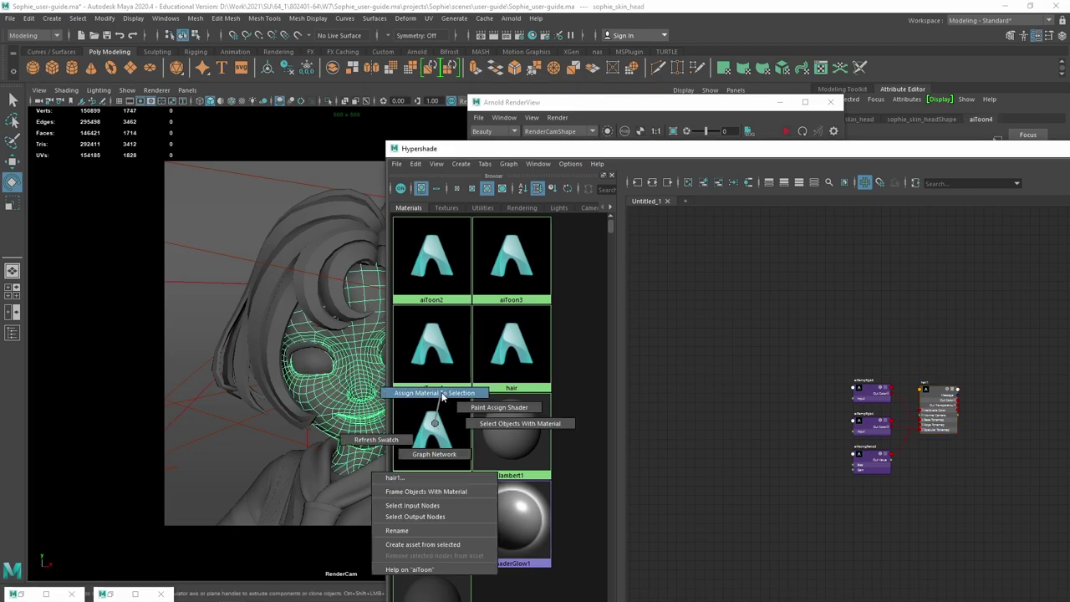
{"action": "right_click_drag", "start_coordinate": [434, 422], "coordinate": [431, 390]}
{"action": "left_click_drag", "start_coordinate": [983, 153], "coordinate": [629, 148]}
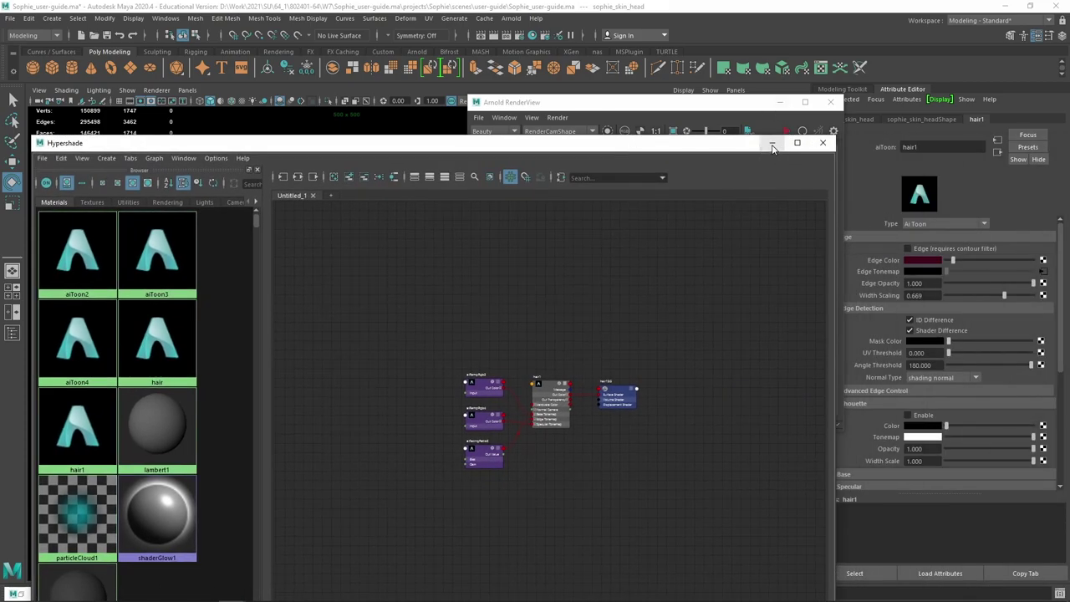
{"action": "left_click", "coordinate": [773, 146]}
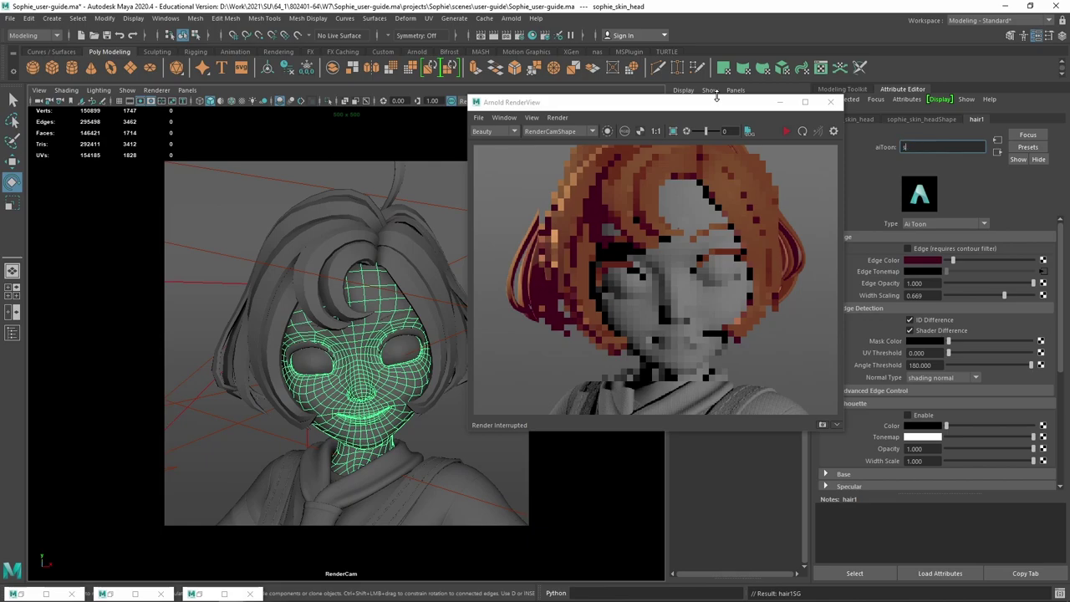
Rename the face material to 'skin_', re-render, and move the render window off the attributes.
{"action": "type", "text": "bn"}
{"action": "type", "text": "n_"}
{"action": "key", "text": "Return"}
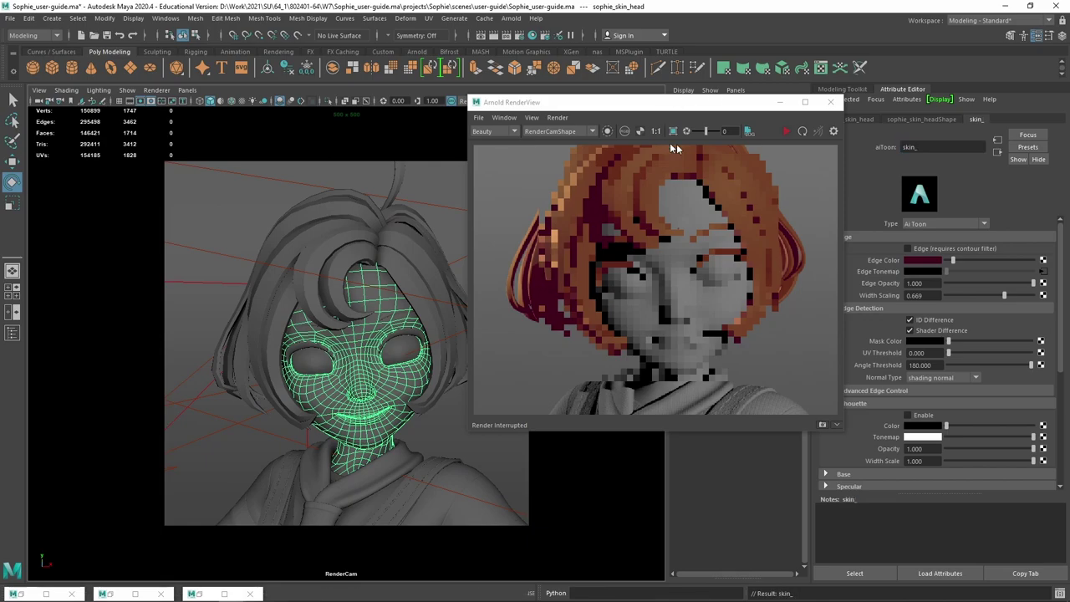
{"action": "left_click", "coordinate": [786, 130]}
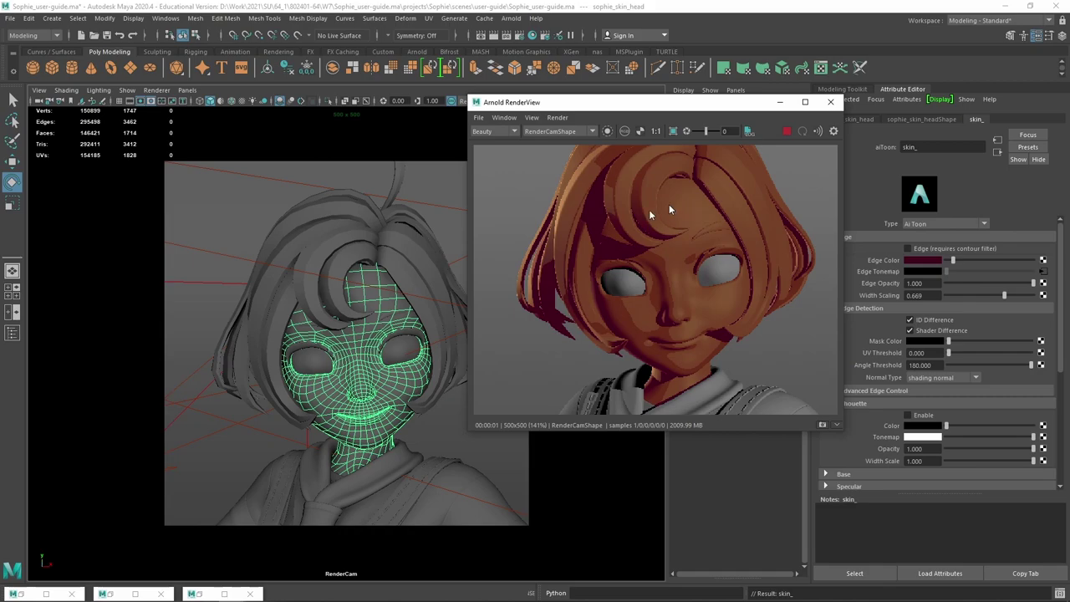
{"action": "left_click", "coordinate": [403, 382]}
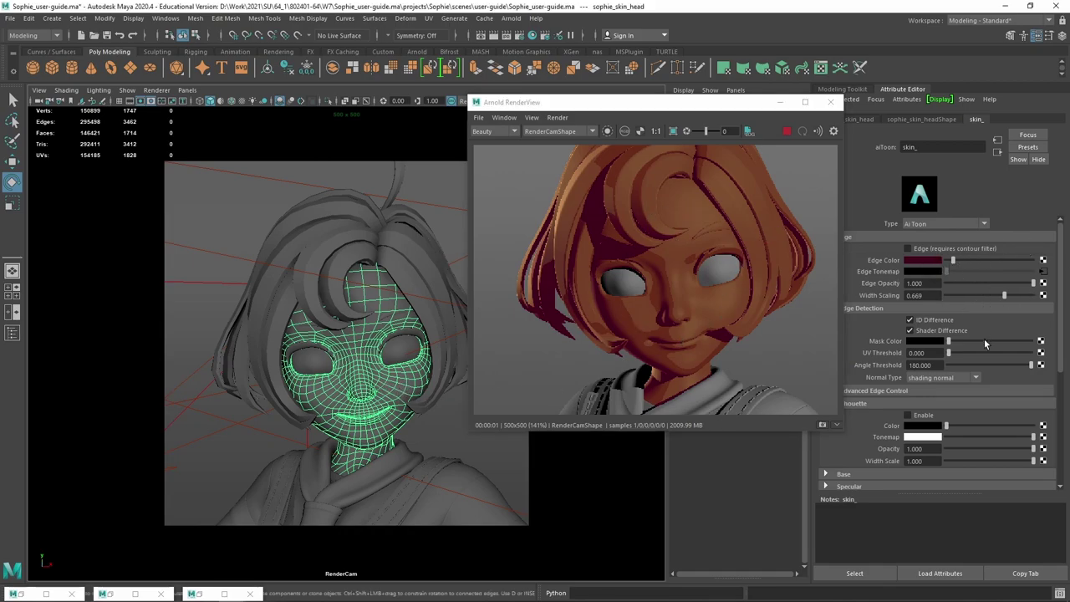
{"action": "scroll", "coordinate": [1062, 336], "scroll_direction": "down", "scroll_amount": 1}
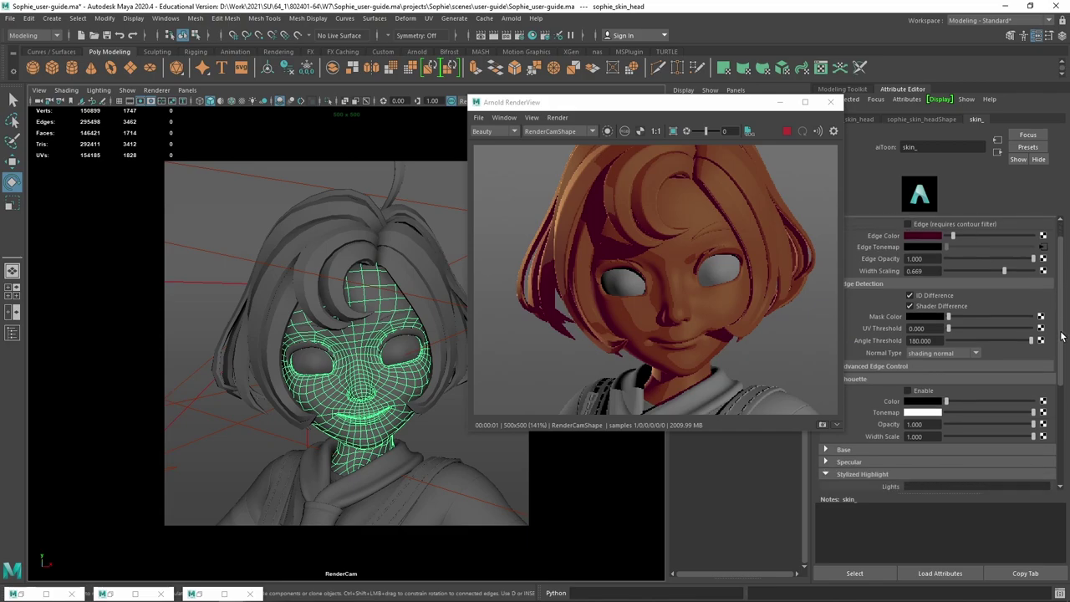
{"action": "scroll", "coordinate": [1062, 336], "scroll_direction": "down", "scroll_amount": 2}
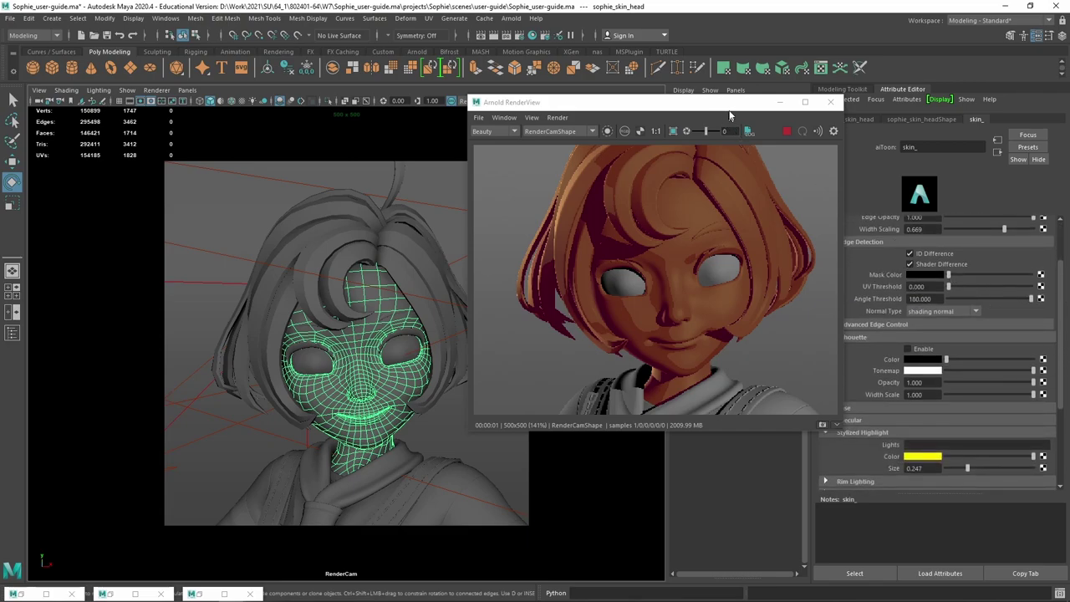
{"action": "scroll", "coordinate": [1036, 397], "scroll_direction": "down", "scroll_amount": 3}
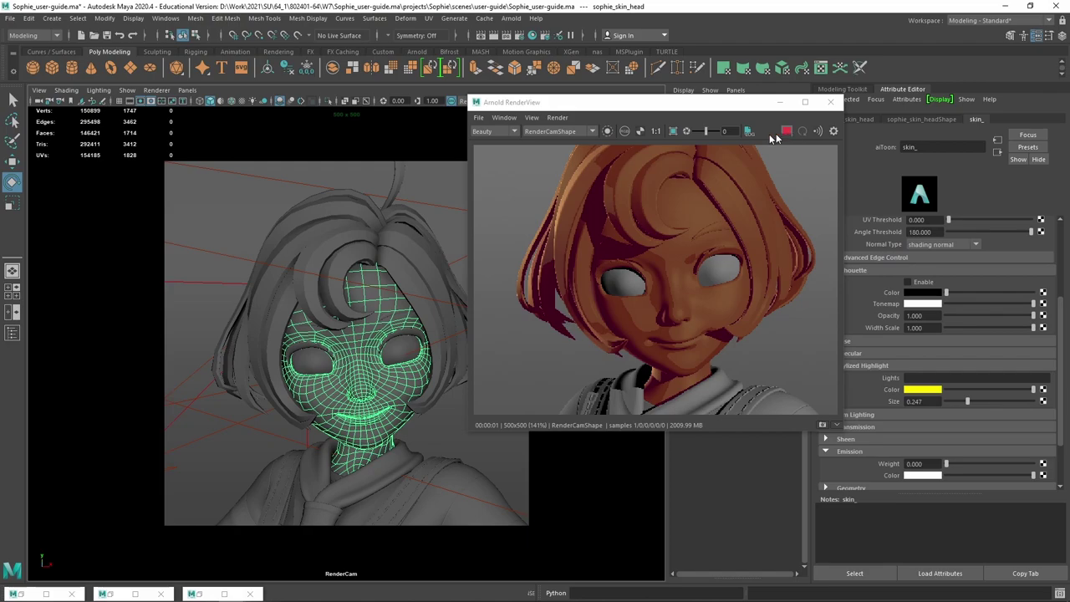
{"action": "left_click_drag", "start_coordinate": [736, 102], "coordinate": [594, 95]}
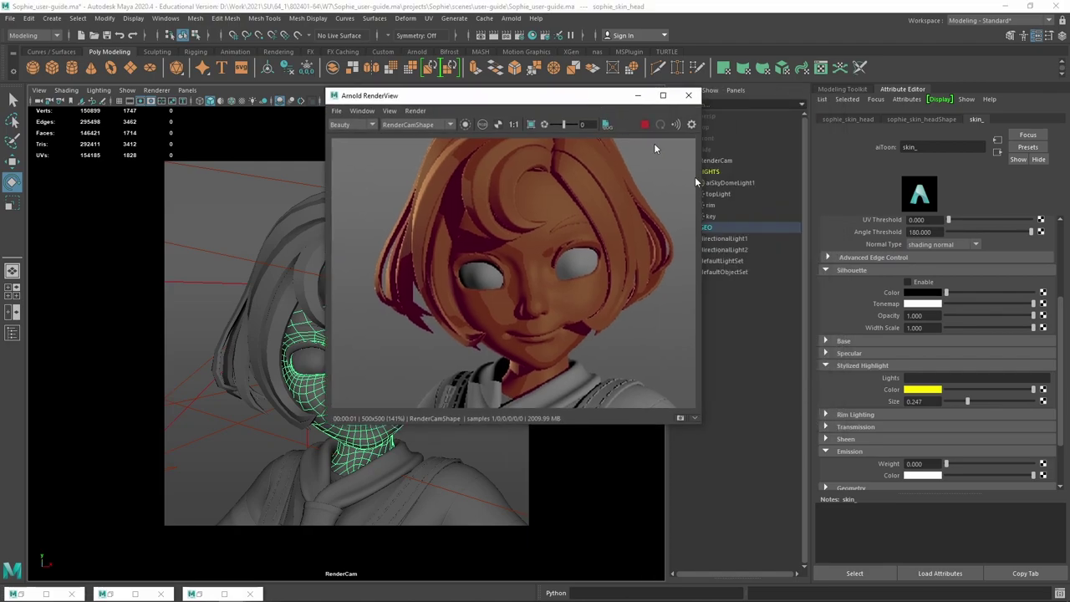
Give skin_ a light pink base colour and 0 specular weight, then open aiRampRgb3.
{"action": "left_click", "coordinate": [828, 342]}
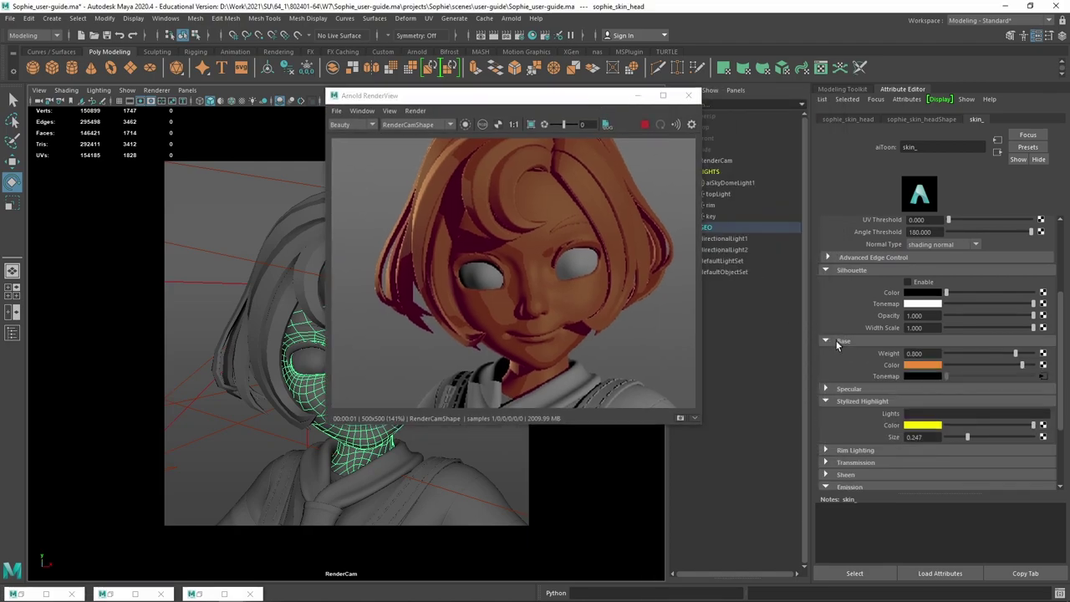
{"action": "left_click", "coordinate": [930, 368]}
{"action": "left_click", "coordinate": [923, 367]}
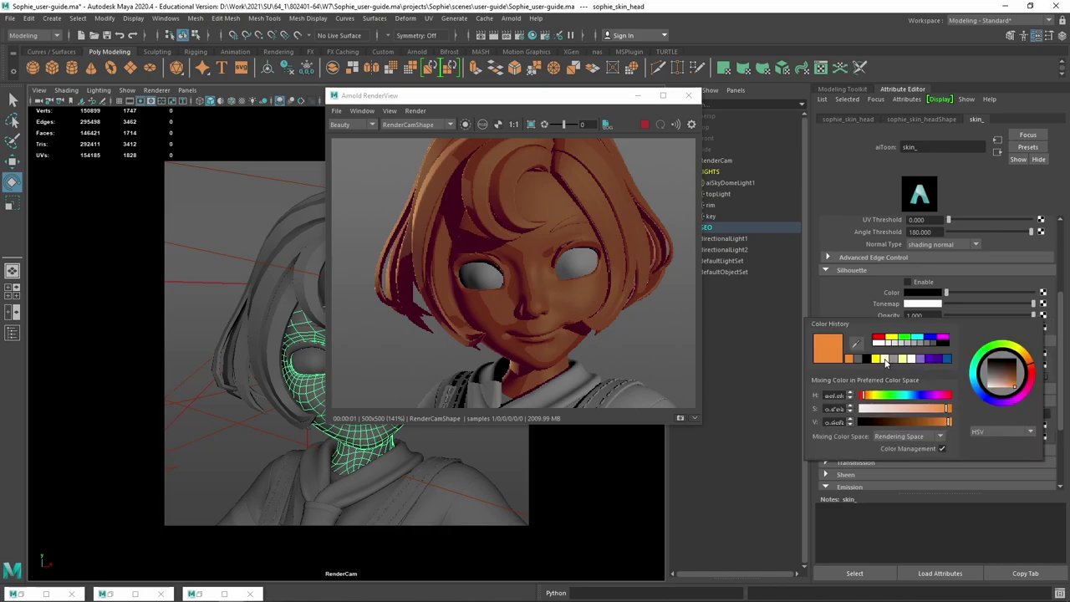
{"action": "left_click", "coordinate": [1003, 388]}
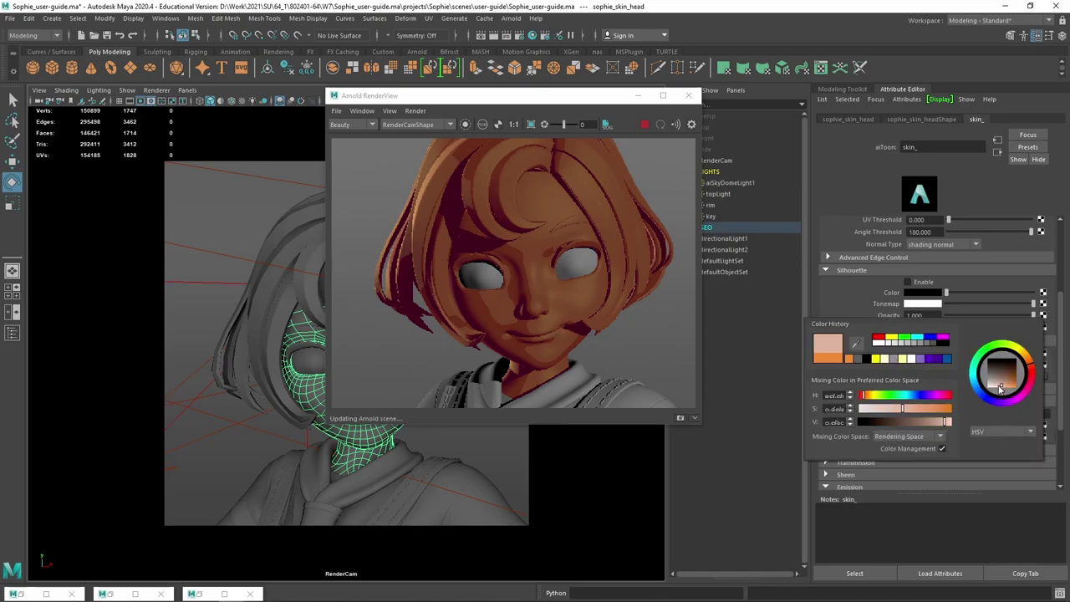
{"action": "left_click_drag", "start_coordinate": [1000, 388], "coordinate": [999, 388]}
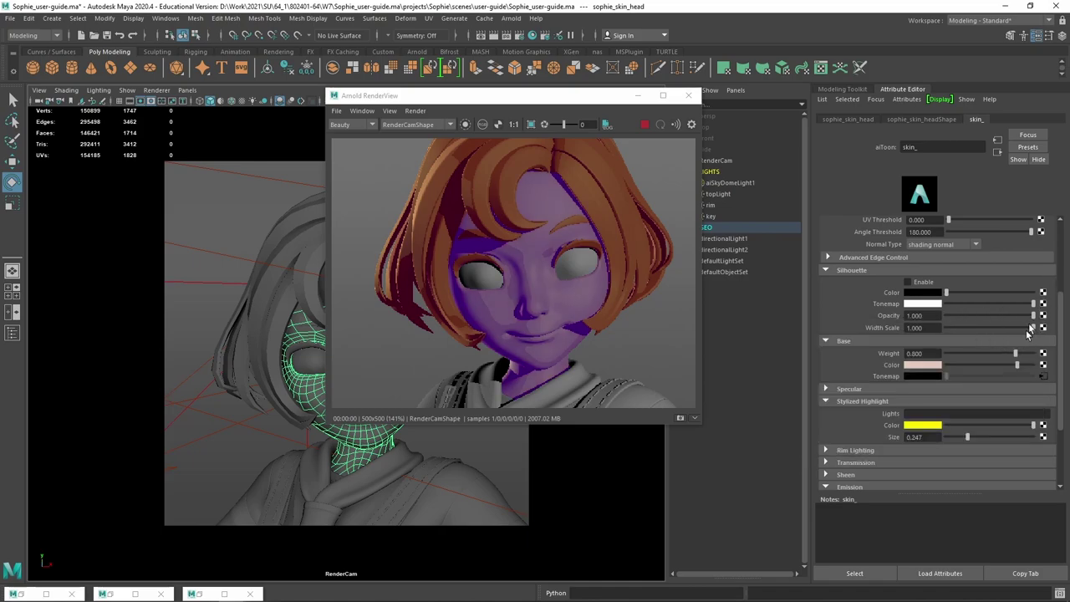
{"action": "left_click", "coordinate": [827, 390]}
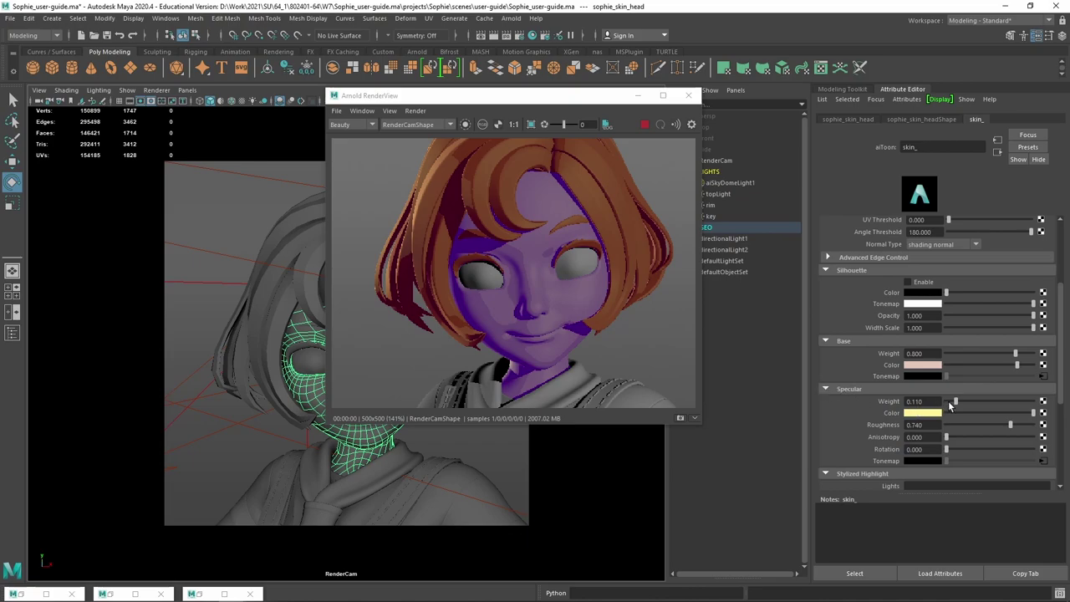
{"action": "left_click_drag", "start_coordinate": [950, 406], "coordinate": [939, 406]}
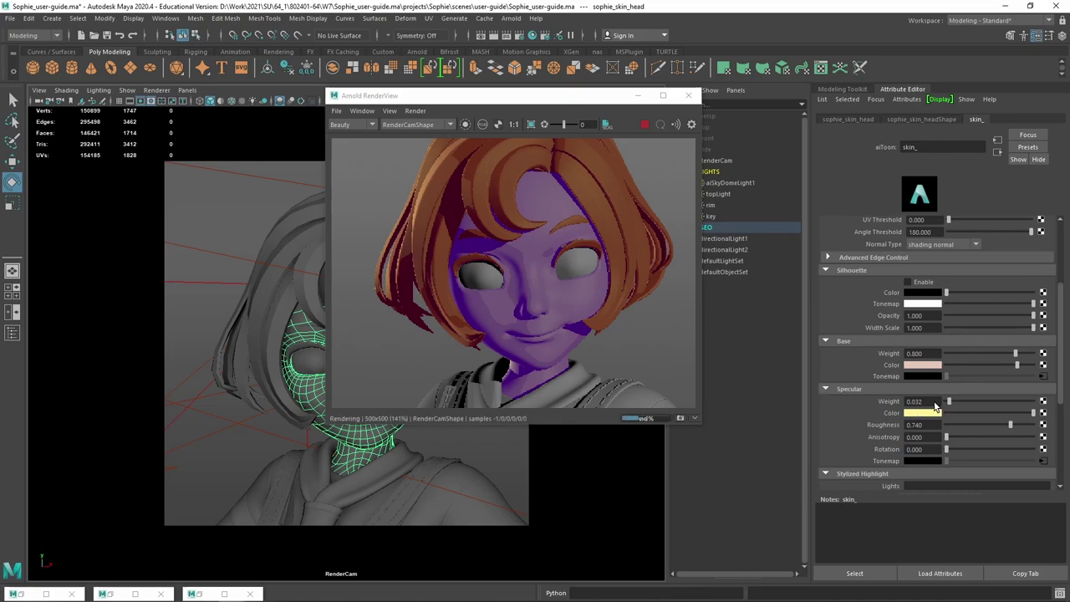
{"action": "left_click", "coordinate": [1042, 376]}
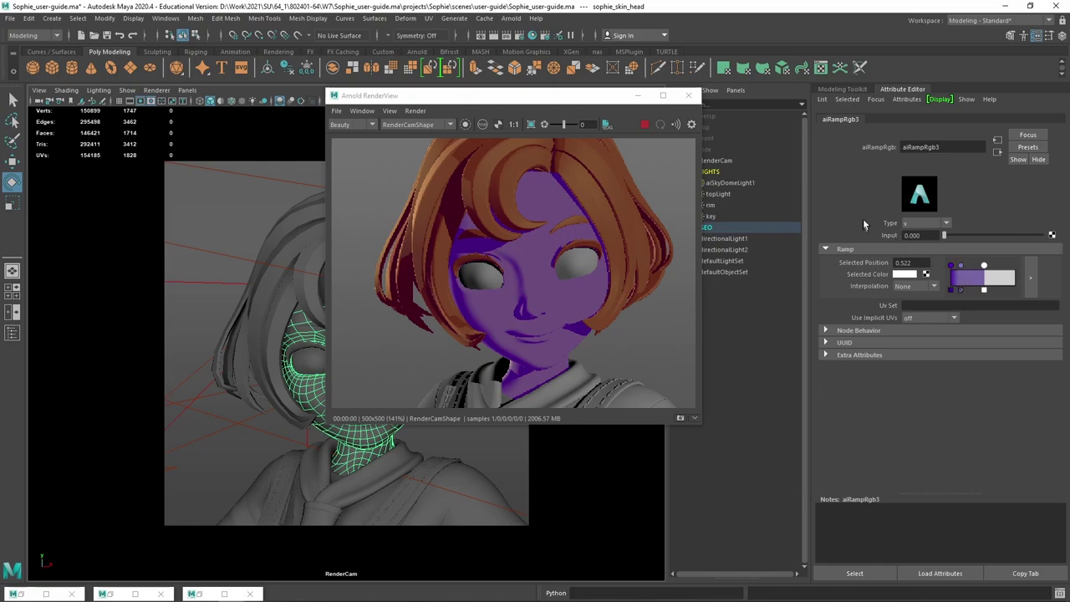
Break the ramp connection on skin_'s Base Tonemap and tune the base colour to soft peach.
{"action": "left_click", "coordinate": [997, 152]}
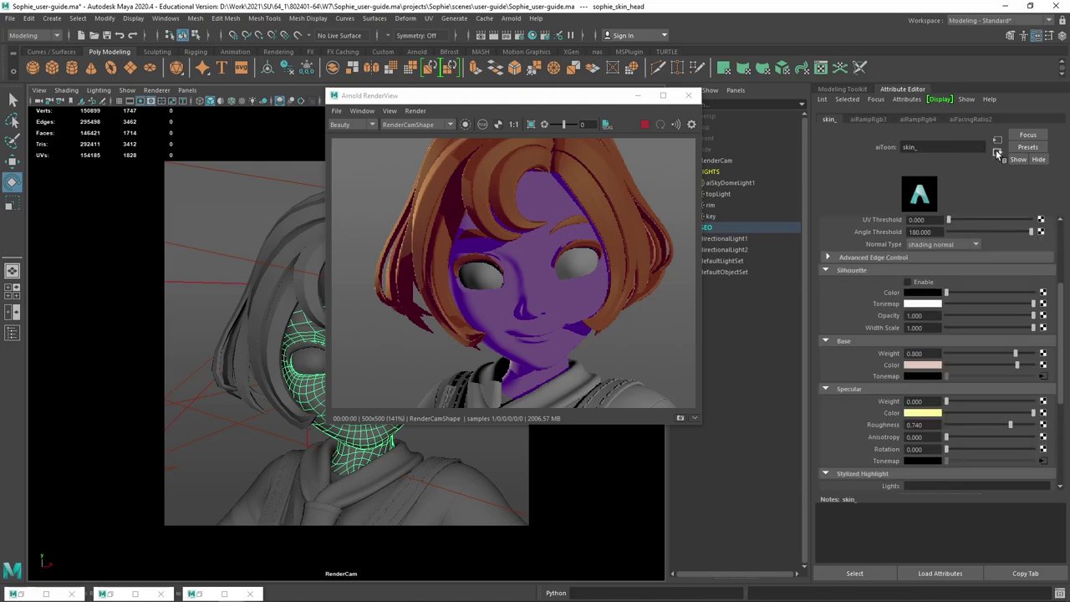
{"action": "right_click", "coordinate": [893, 380]}
{"action": "left_click", "coordinate": [916, 406]}
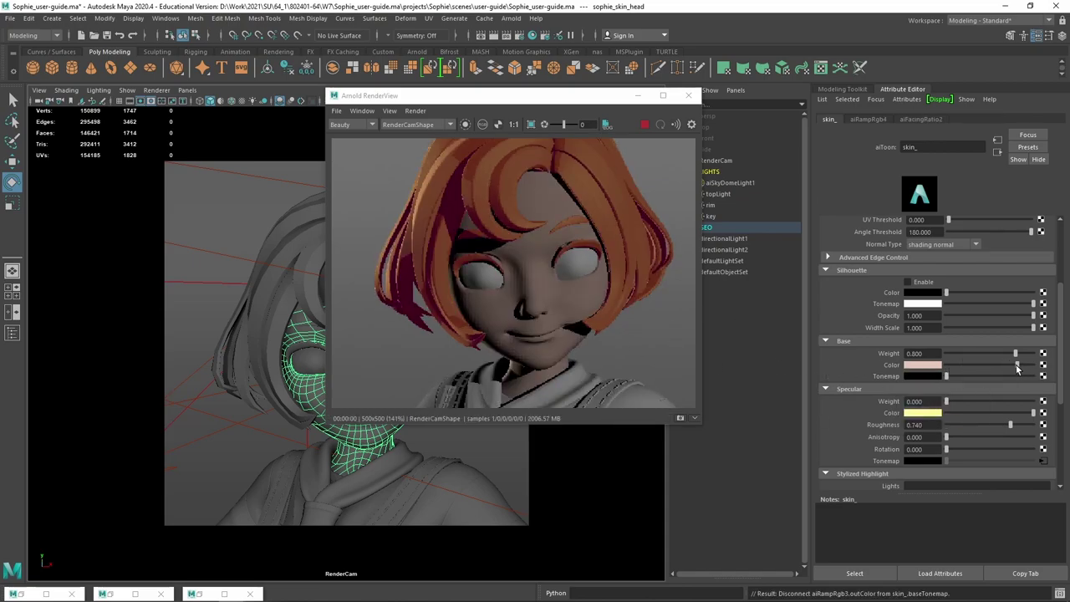
{"action": "left_click", "coordinate": [923, 368]}
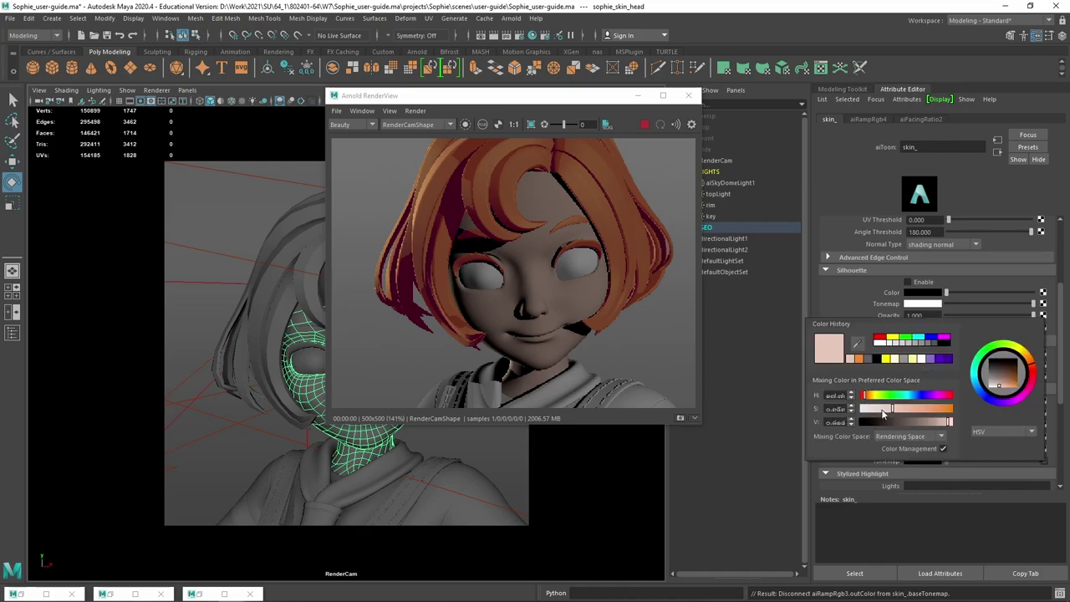
{"action": "left_click_drag", "start_coordinate": [884, 413], "coordinate": [880, 409]}
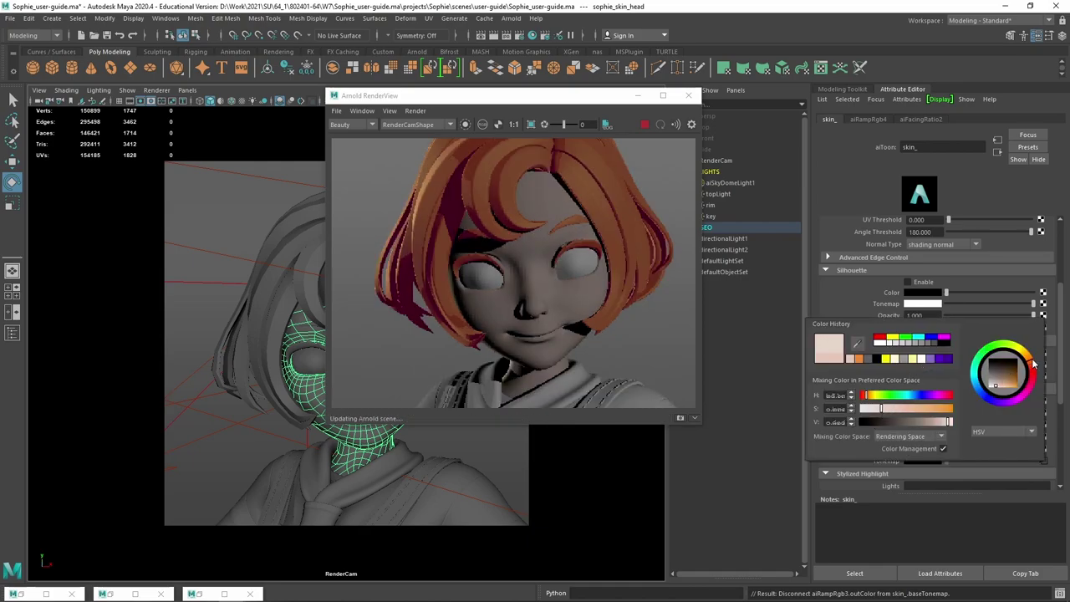
{"action": "left_click_drag", "start_coordinate": [898, 410], "coordinate": [894, 408]}
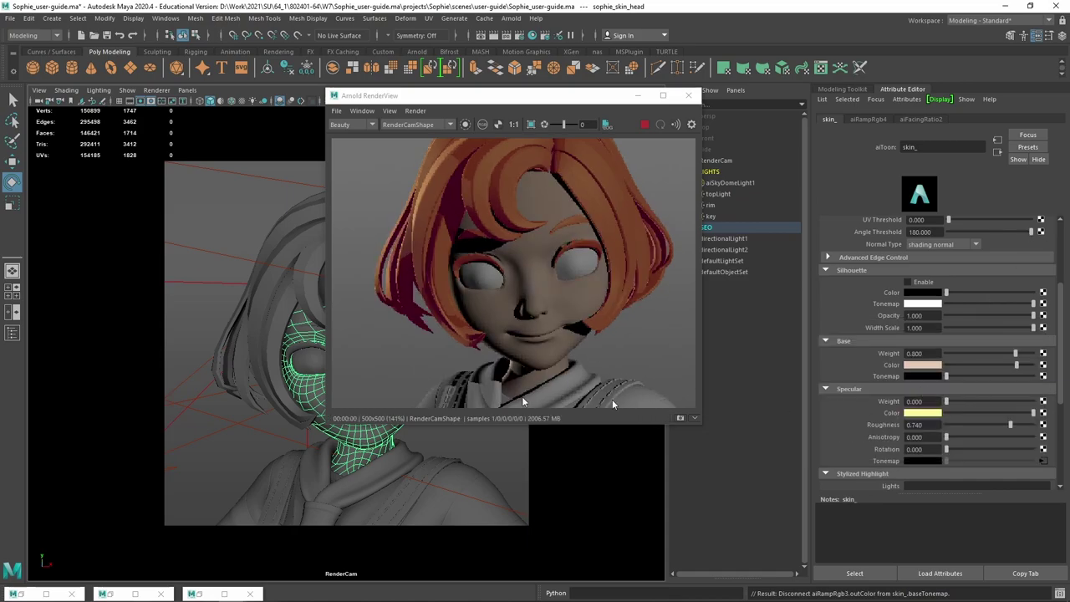
Create a new aiRampRgb for skin_'s base tonemap with None interpolation.
{"action": "left_click", "coordinate": [1044, 377]}
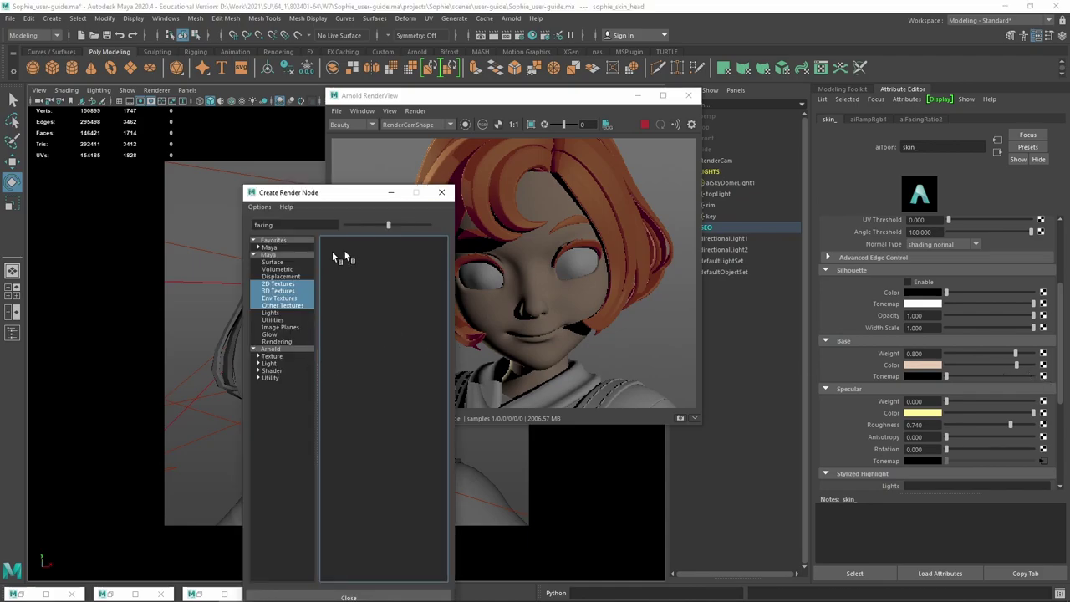
{"action": "double_click", "coordinate": [316, 224]}
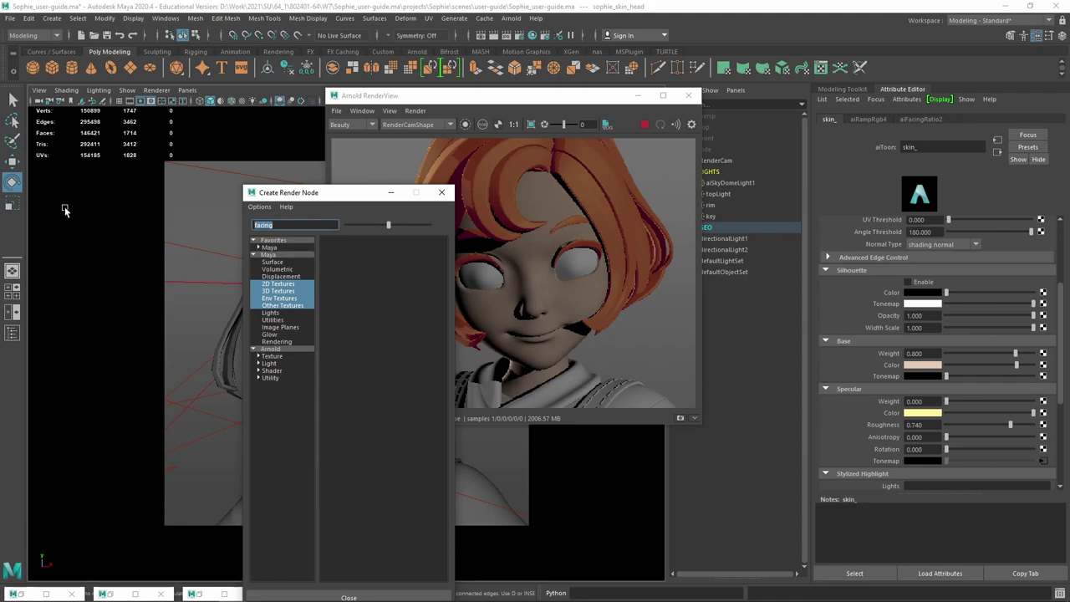
{"action": "type", "text": "ramp"}
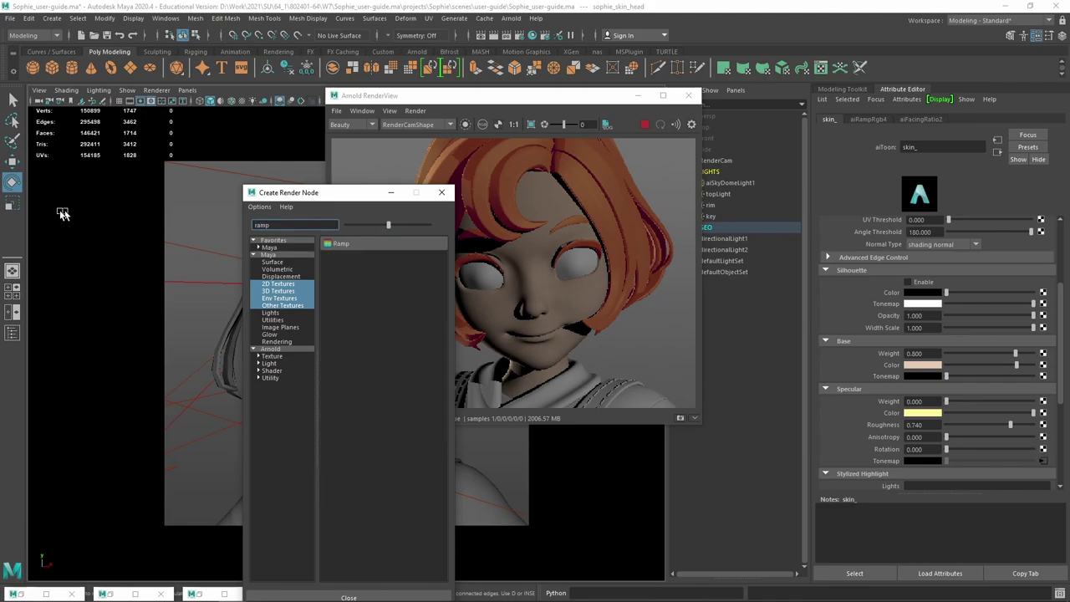
{"action": "left_click", "coordinate": [278, 350]}
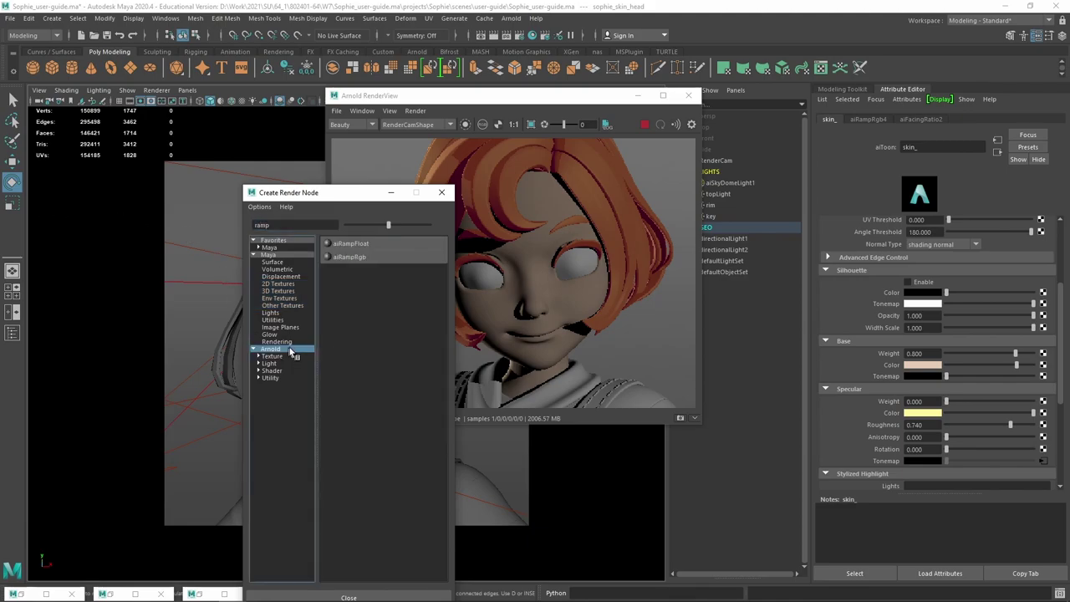
{"action": "left_click", "coordinate": [376, 257]}
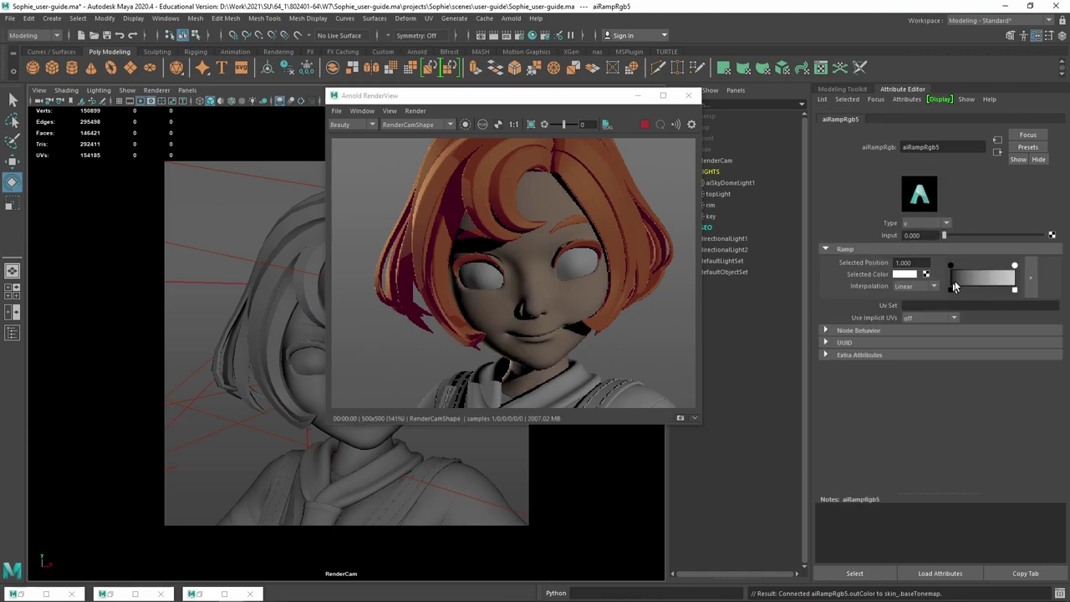
{"action": "left_click", "coordinate": [951, 268]}
{"action": "left_click", "coordinate": [916, 286]}
{"action": "left_click", "coordinate": [917, 298]}
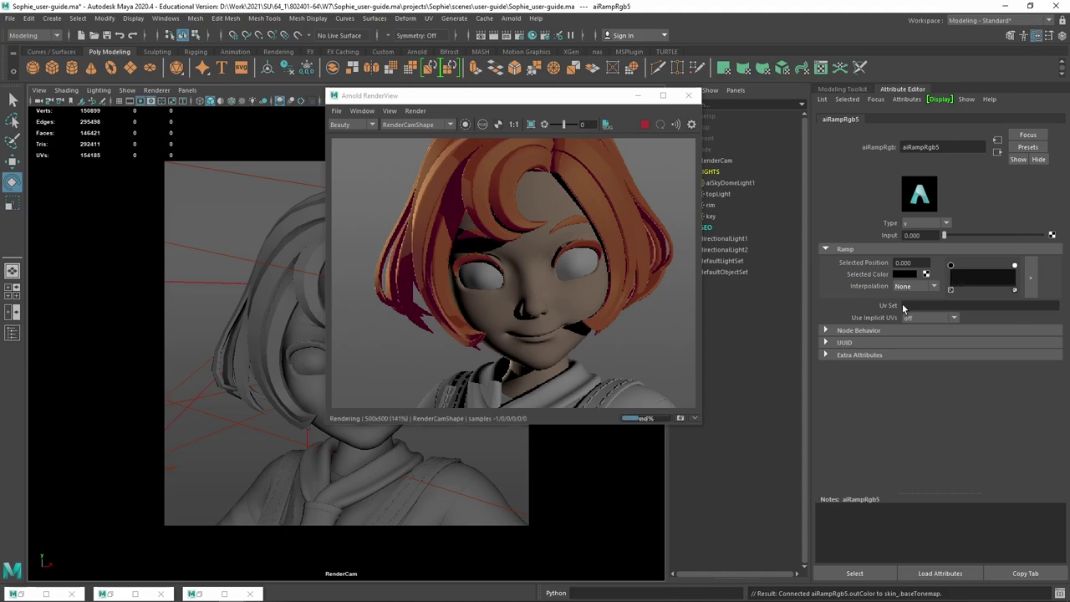
Add a white stop near 0.357 and a light grey stop at 0.183, keeping None interpolation.
{"action": "left_click", "coordinate": [1014, 267]}
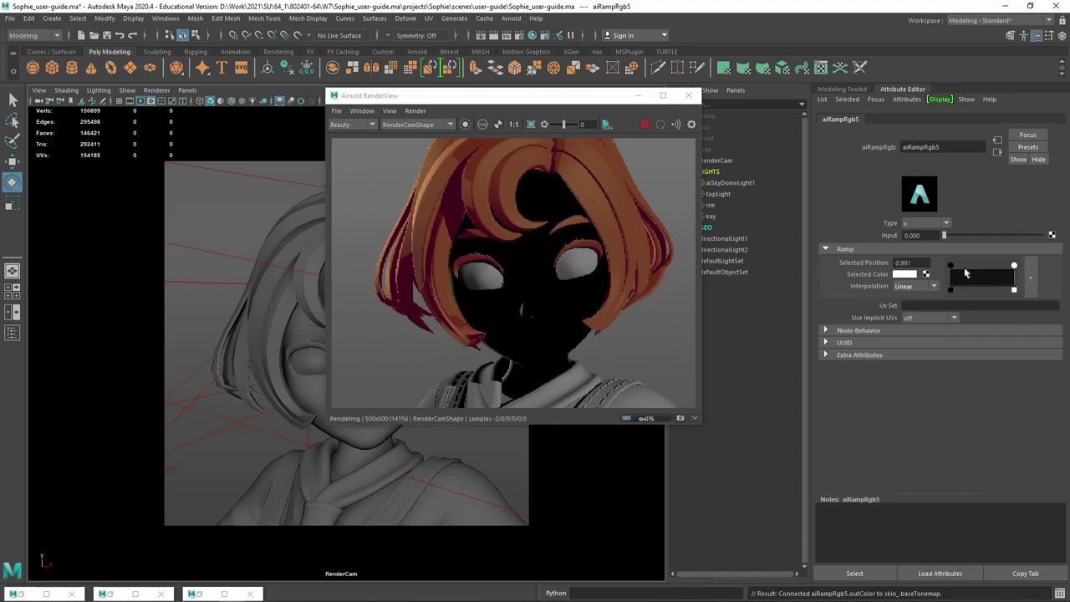
{"action": "left_click", "coordinate": [966, 271]}
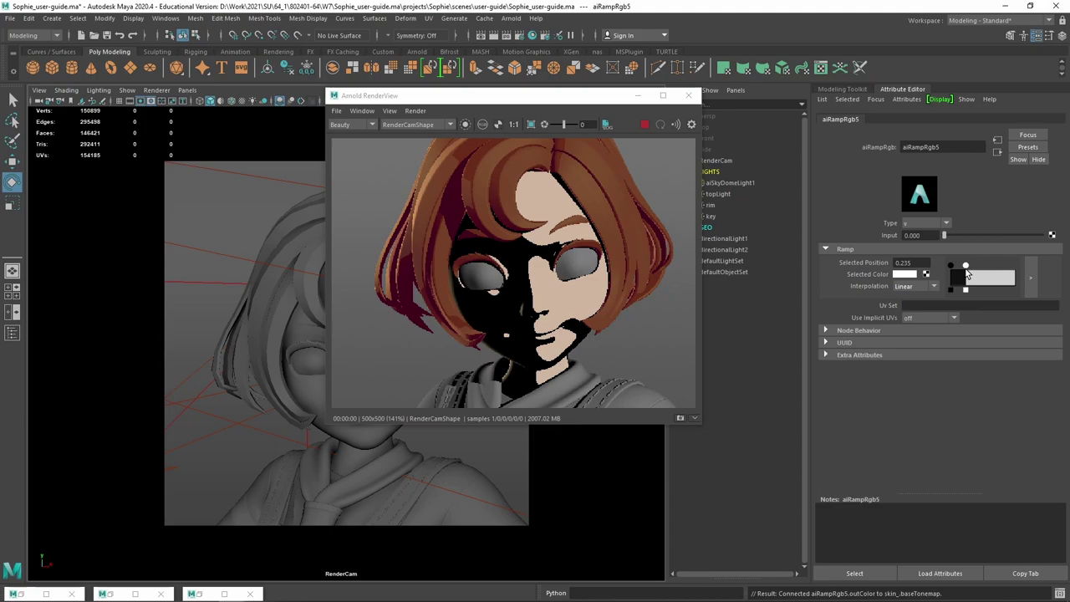
{"action": "left_click_drag", "start_coordinate": [966, 267], "coordinate": [973, 267]}
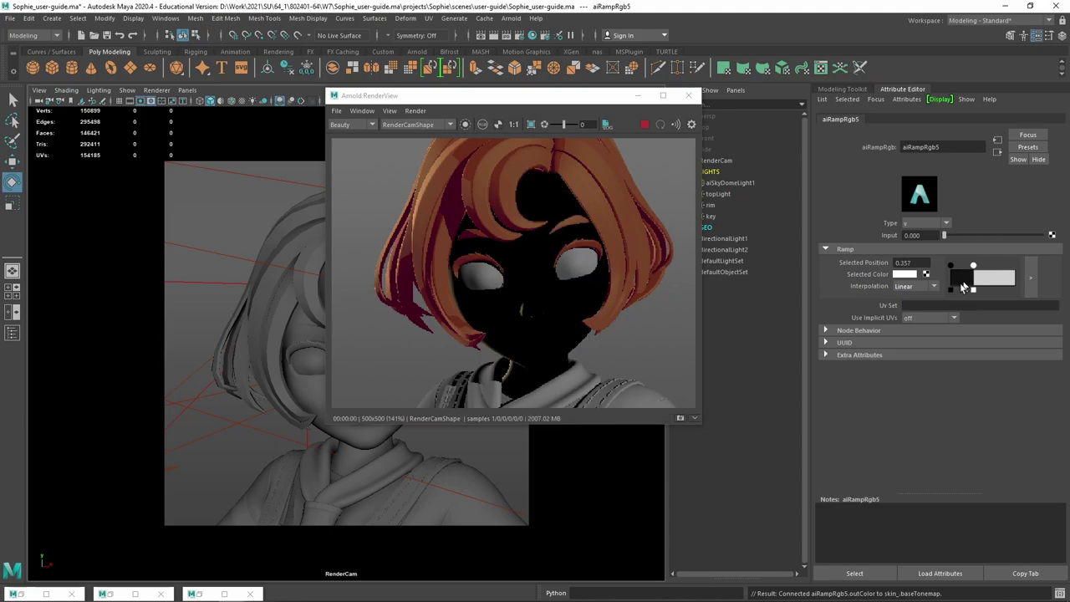
{"action": "left_click", "coordinate": [964, 275]}
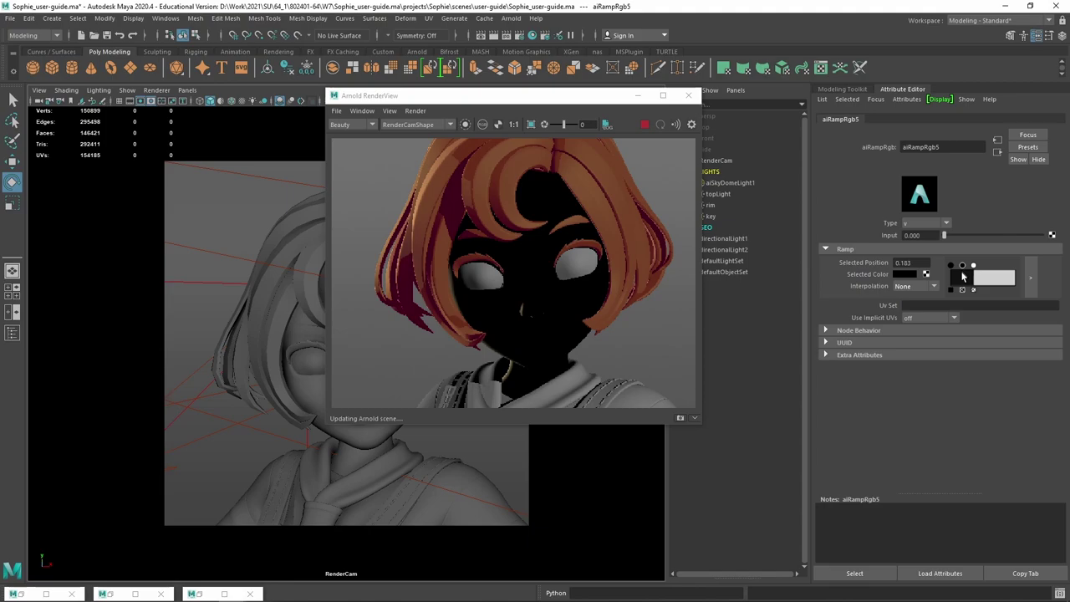
{"action": "left_click", "coordinate": [916, 286]}
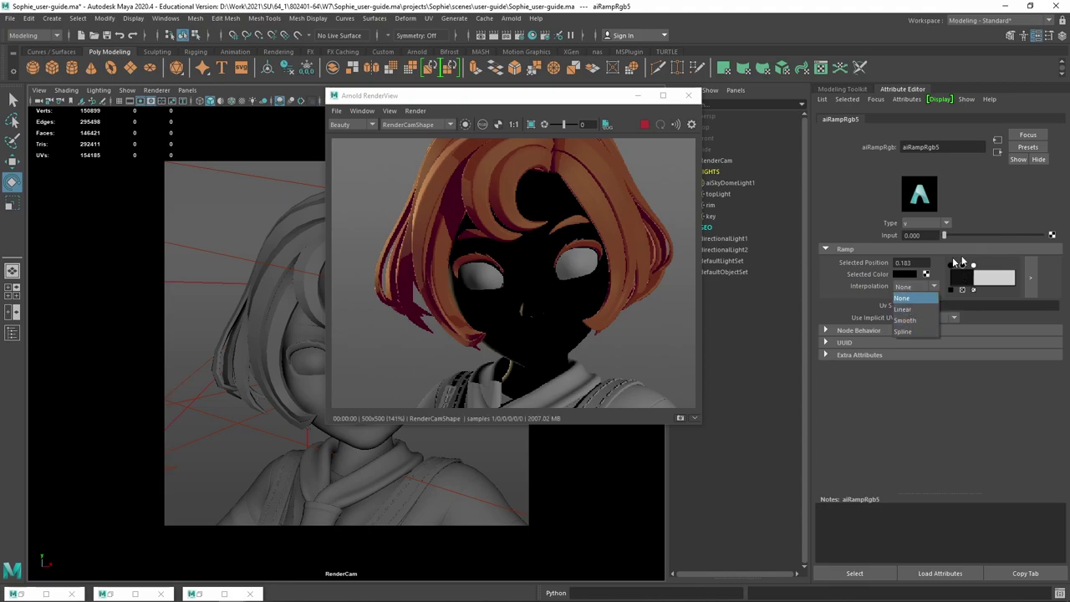
{"action": "left_click", "coordinate": [915, 273]}
{"action": "left_click", "coordinate": [903, 273]}
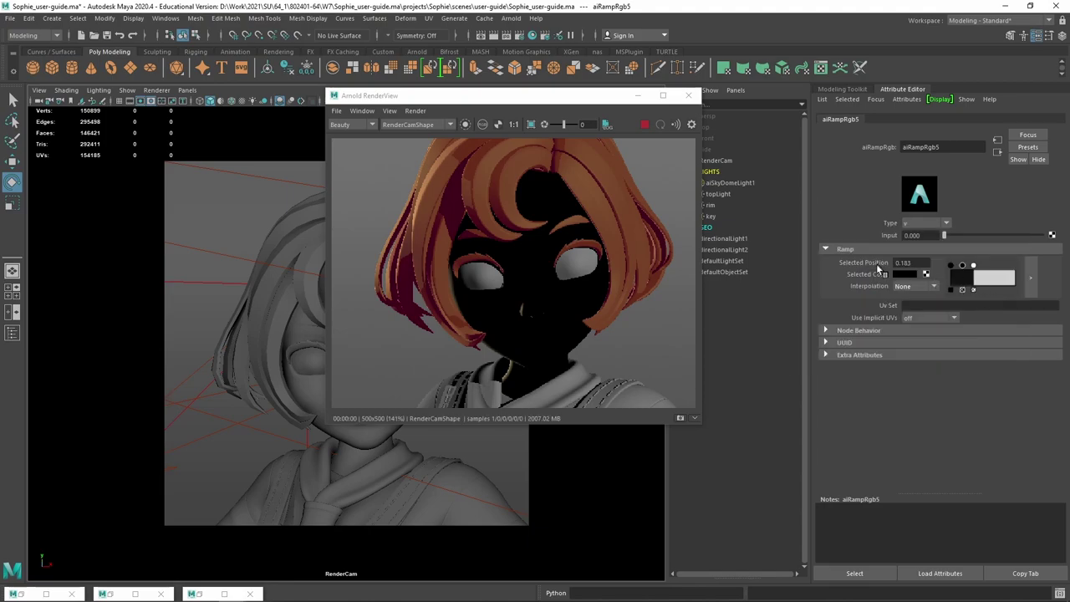
{"action": "left_click", "coordinate": [904, 274]}
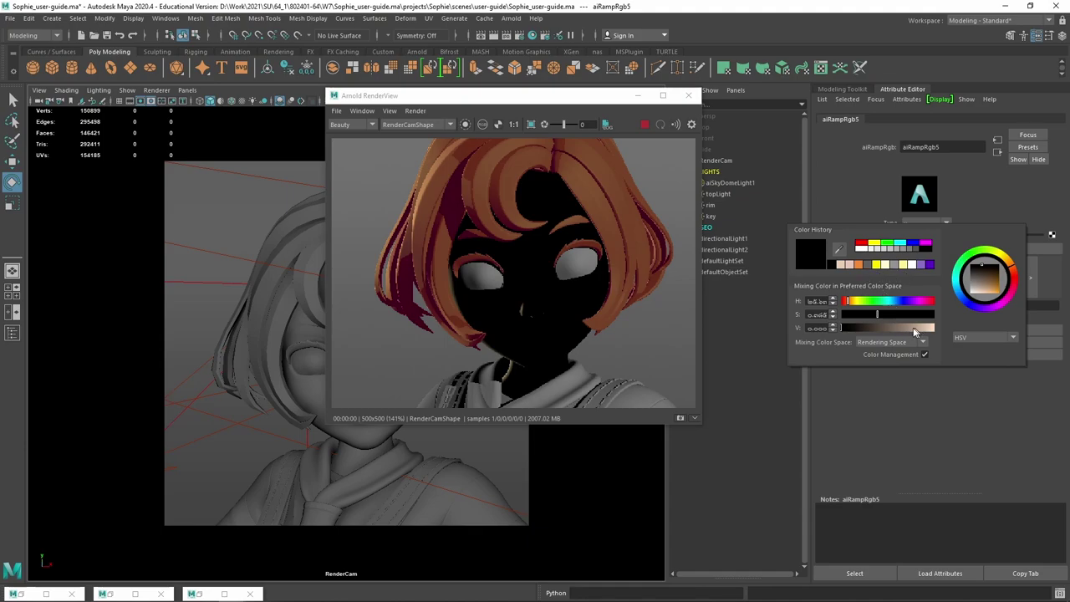
{"action": "left_click", "coordinate": [874, 266]}
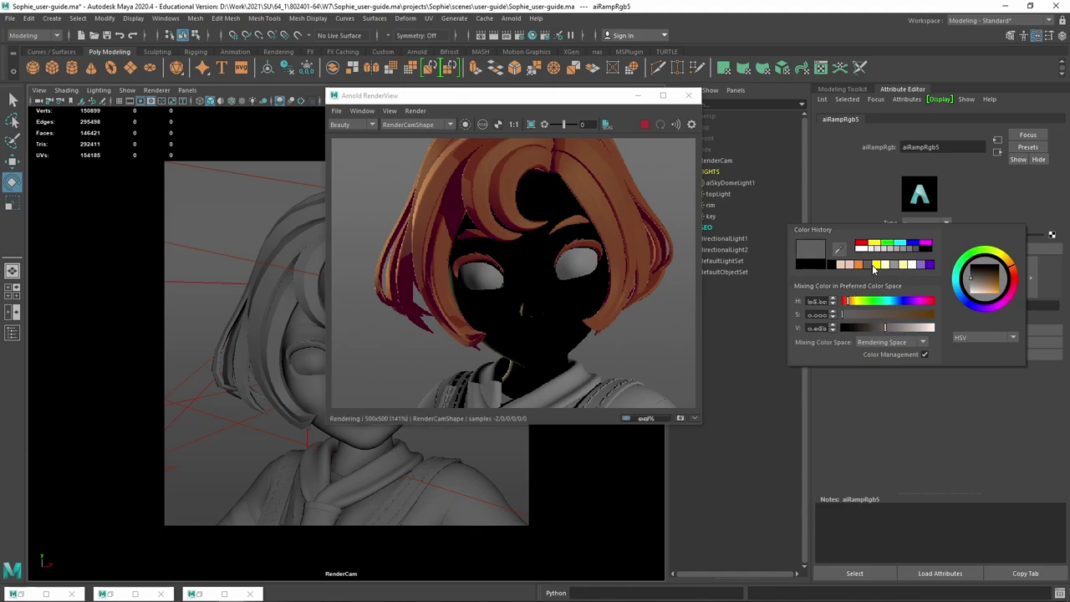
{"action": "left_click", "coordinate": [896, 265]}
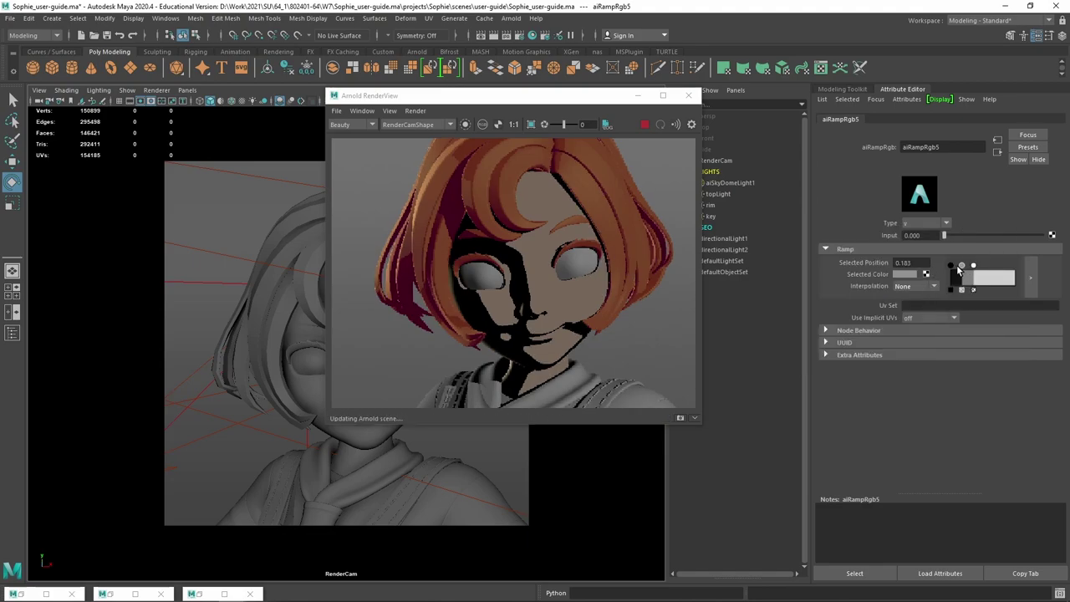
Move the shadow stop to 0.078 and lit-skin stop to 0.313, setting Smooth interpolation.
{"action": "left_click_drag", "start_coordinate": [959, 266], "coordinate": [969, 268]}
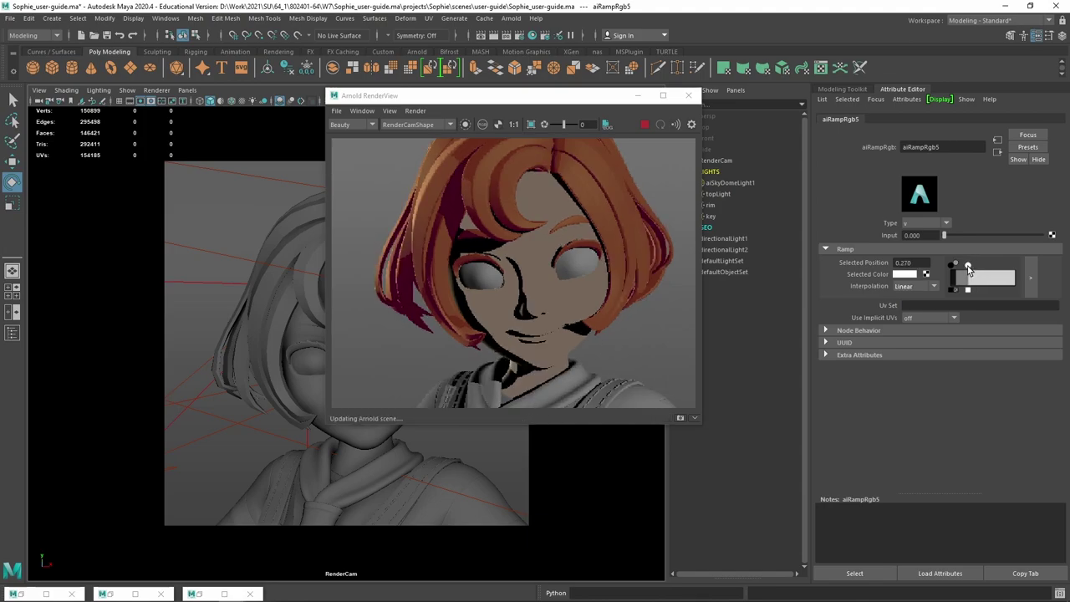
{"action": "left_click_drag", "start_coordinate": [968, 268], "coordinate": [981, 269]}
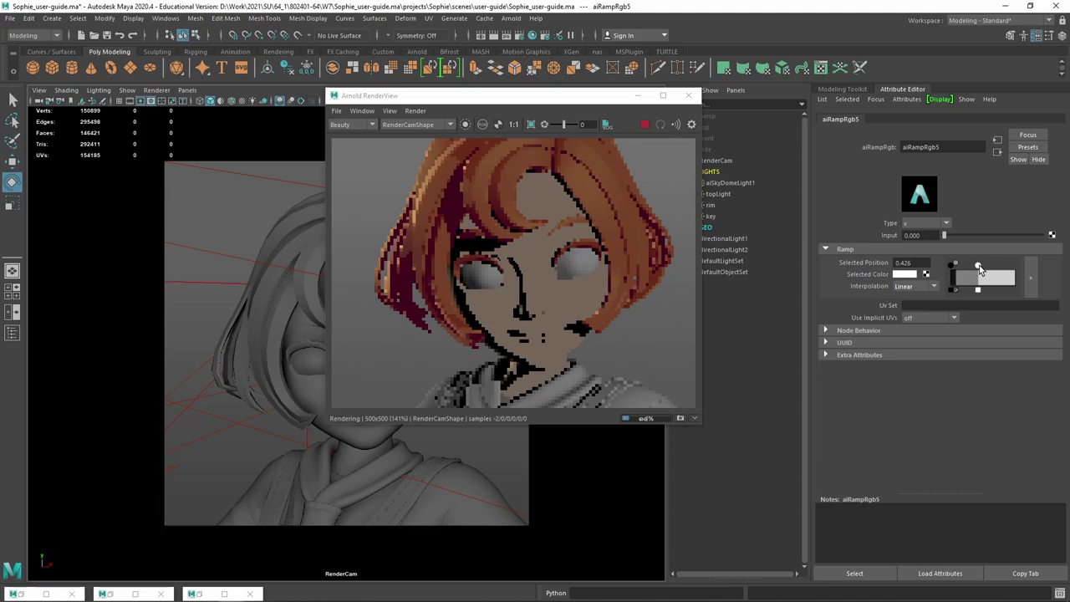
{"action": "left_click_drag", "start_coordinate": [981, 270], "coordinate": [972, 268]}
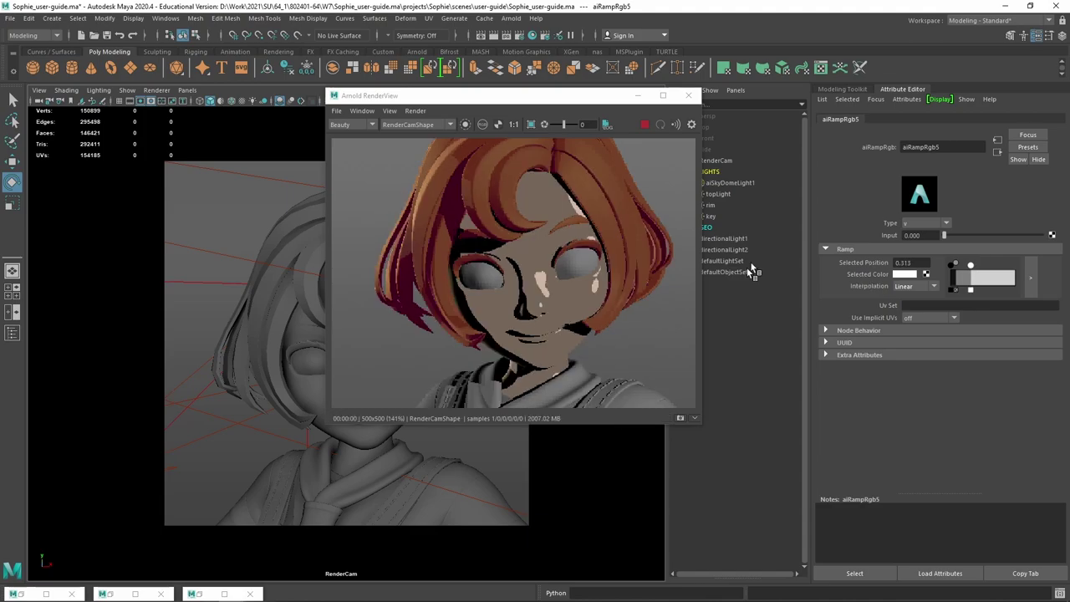
{"action": "left_click", "coordinate": [915, 286]}
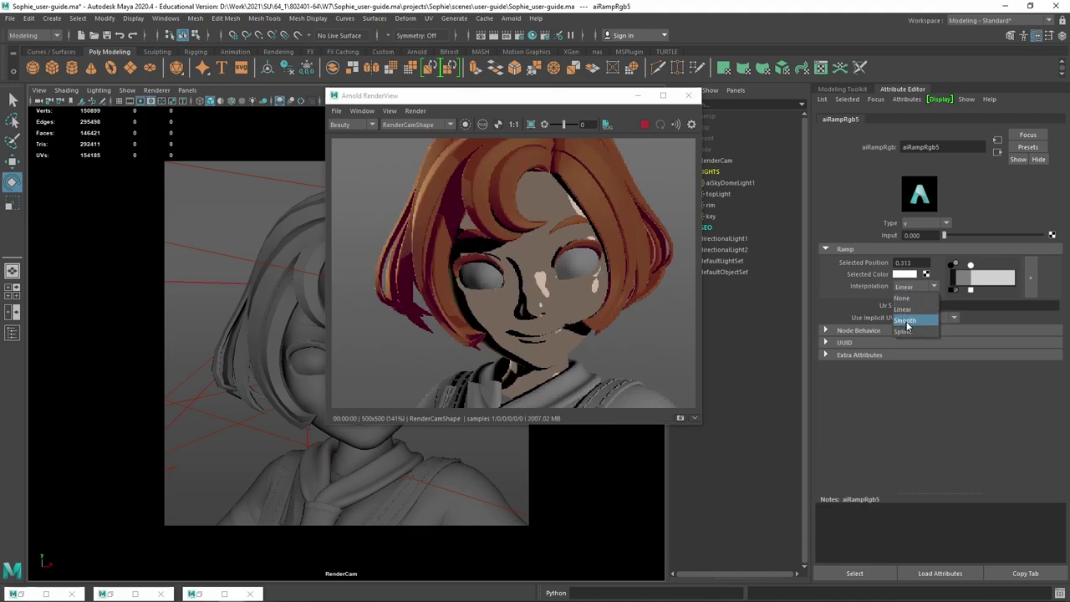
{"action": "left_click", "coordinate": [905, 320]}
Set the grey shadow stop to Smooth interpolation and select the black stop at 0.000.
{"action": "scroll", "coordinate": [544, 306], "scroll_direction": "up", "scroll_amount": 5}
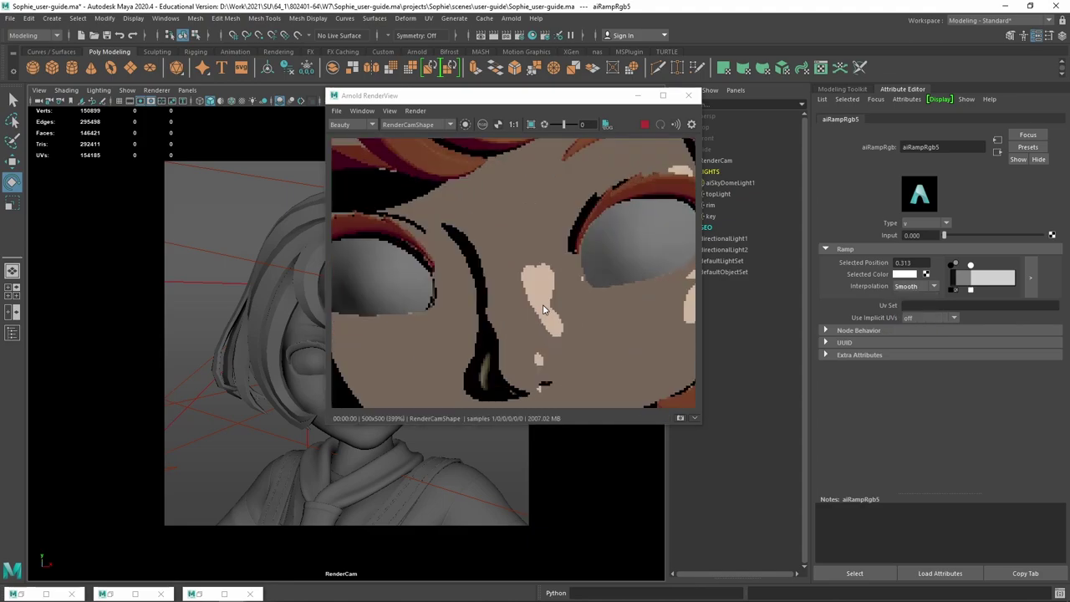
{"action": "left_click", "coordinate": [928, 287]}
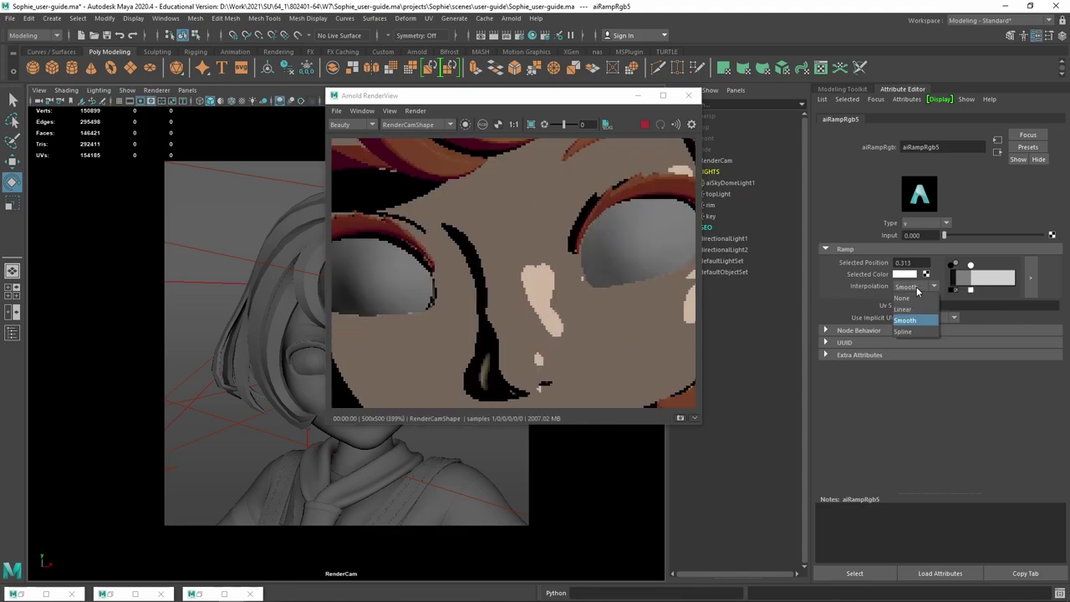
{"action": "left_click", "coordinate": [931, 293]}
{"action": "left_click", "coordinate": [956, 264]}
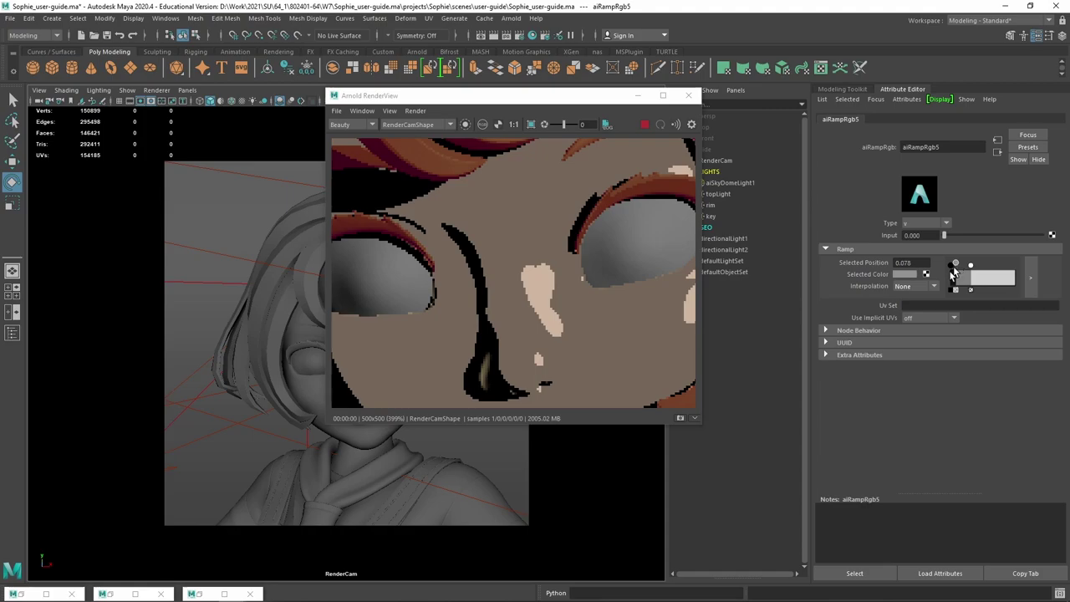
{"action": "left_click", "coordinate": [910, 288]}
{"action": "left_click", "coordinate": [905, 320]}
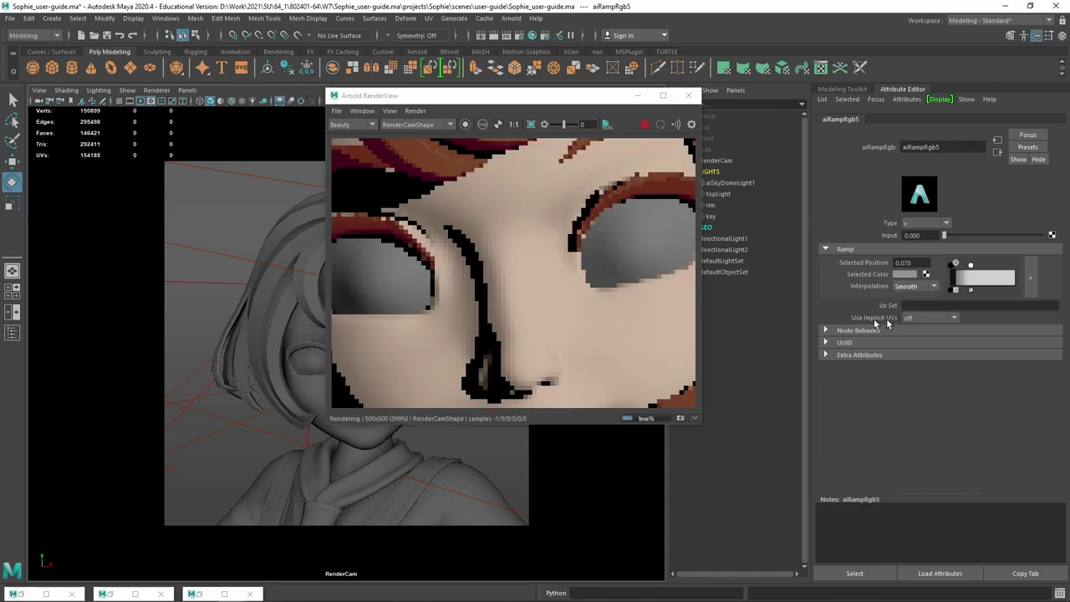
{"action": "scroll", "coordinate": [566, 298], "scroll_direction": "down", "scroll_amount": 3}
{"action": "scroll", "coordinate": [566, 299], "scroll_direction": "up", "scroll_amount": 2}
{"action": "scroll", "coordinate": [561, 299], "scroll_direction": "down", "scroll_amount": 3}
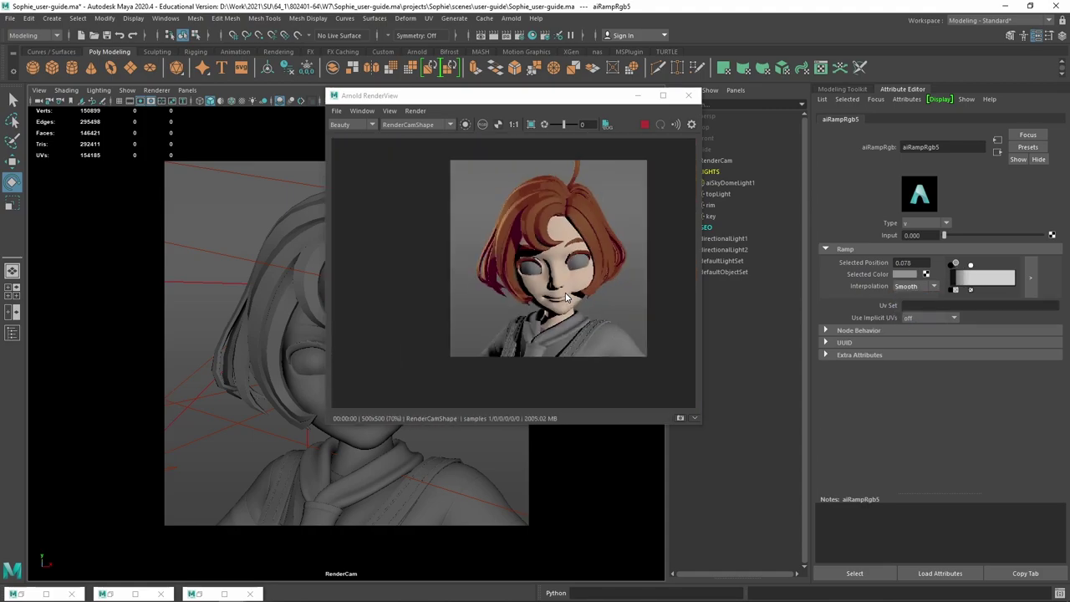
{"action": "scroll", "coordinate": [543, 299], "scroll_direction": "up", "scroll_amount": 4}
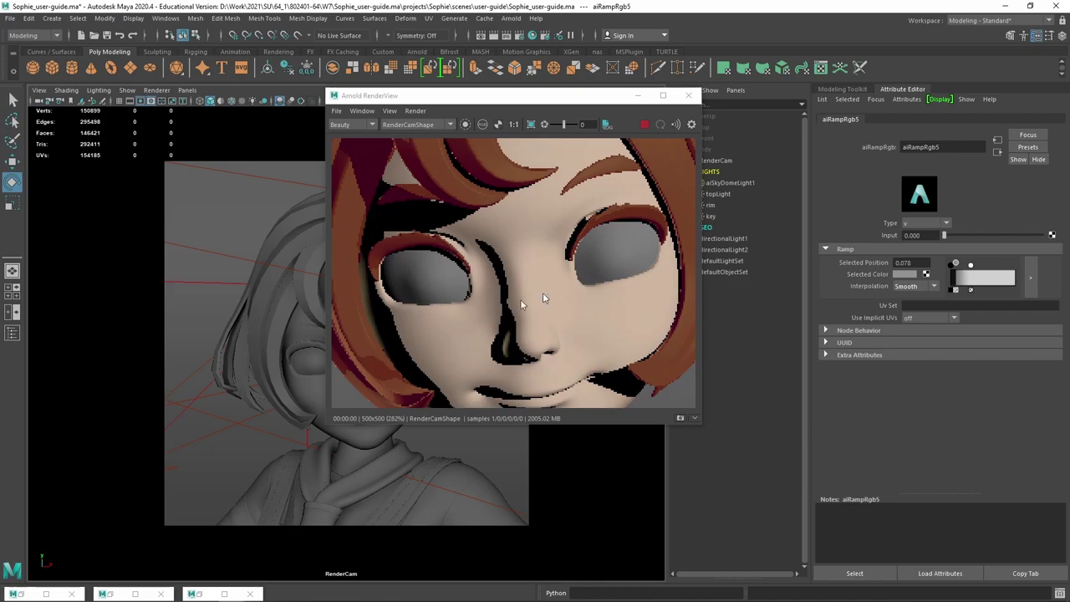
{"action": "left_click", "coordinate": [951, 266]}
{"action": "scroll", "coordinate": [528, 277], "scroll_direction": "down", "scroll_amount": 2}
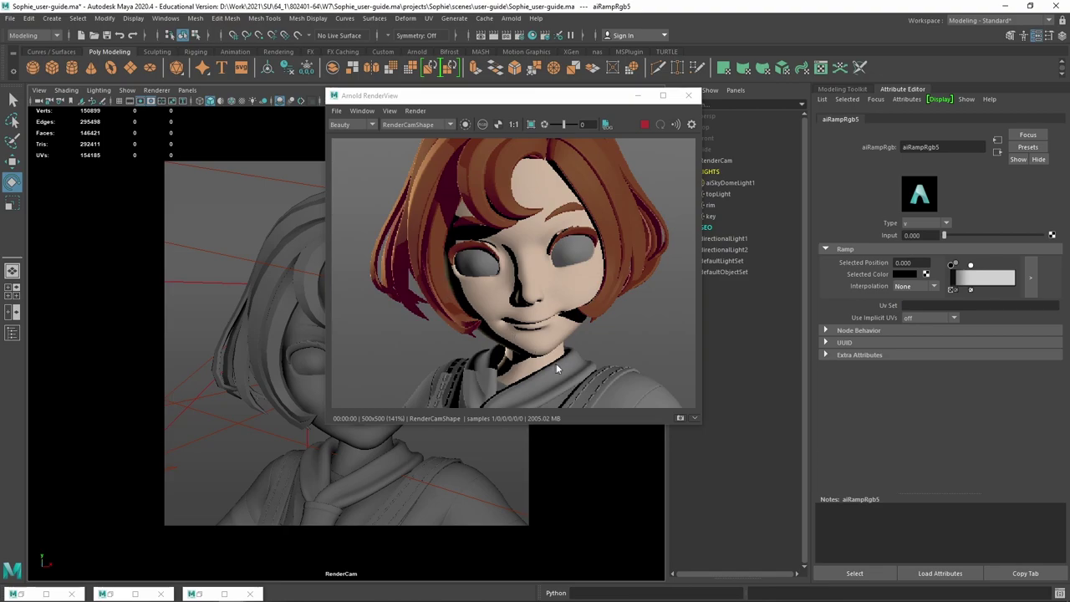
Recolour the black stop at 0.000 to a slightly darkened, saturated orange-peach.
{"action": "left_click", "coordinate": [900, 274]}
{"action": "left_click", "coordinate": [844, 266]}
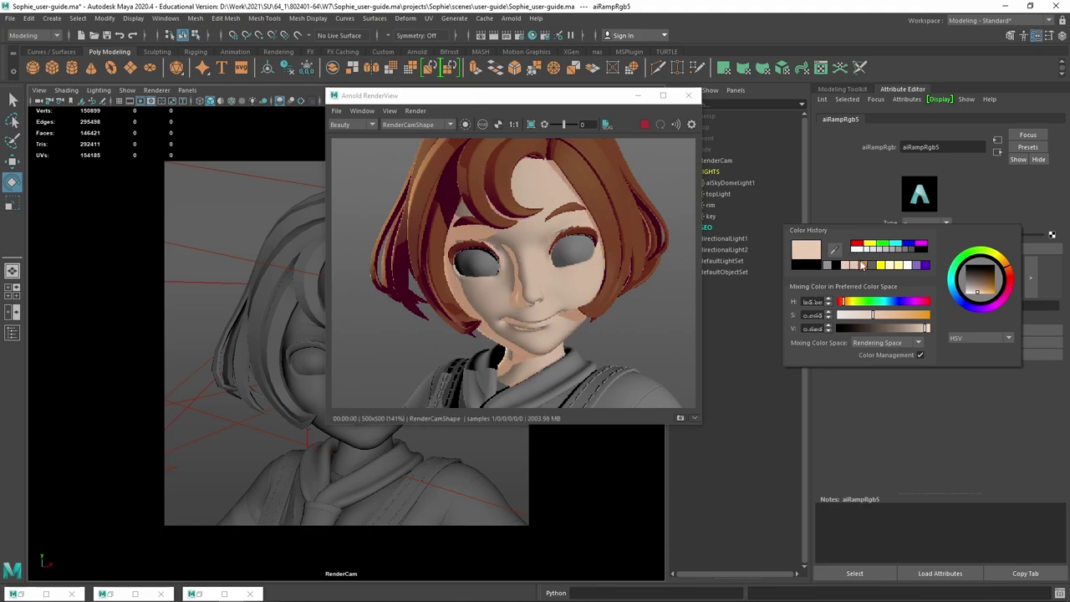
{"action": "left_click", "coordinate": [988, 295]}
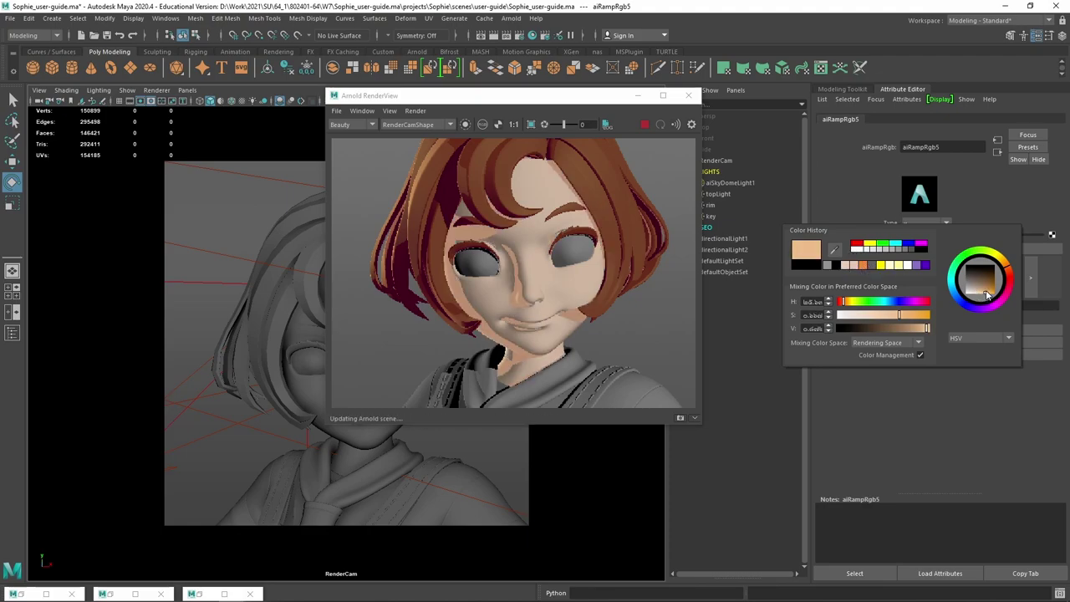
{"action": "left_click", "coordinate": [988, 294]}
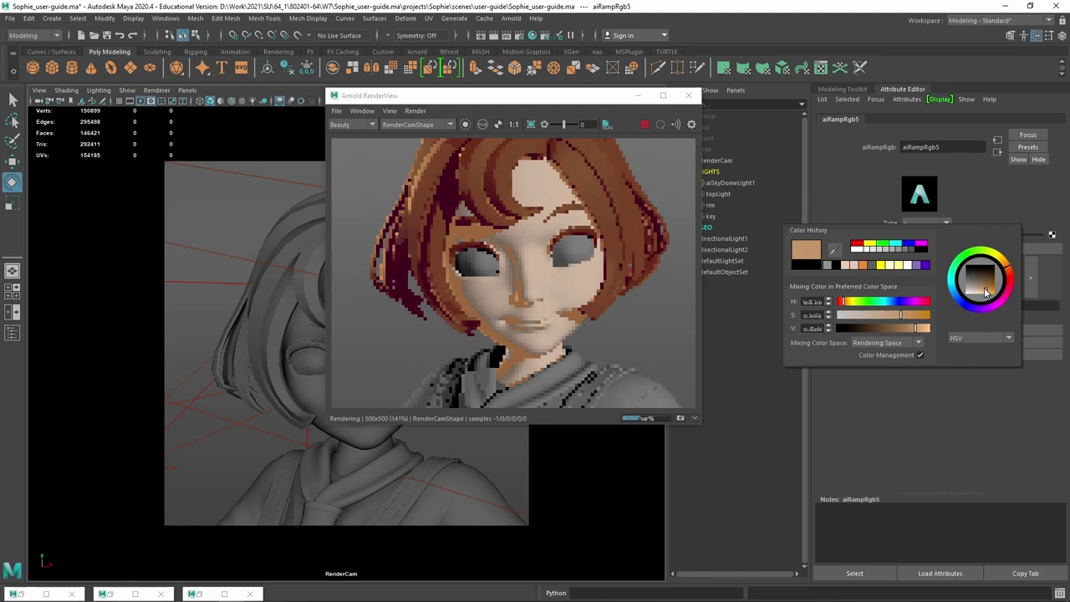
{"action": "left_click", "coordinate": [956, 265]}
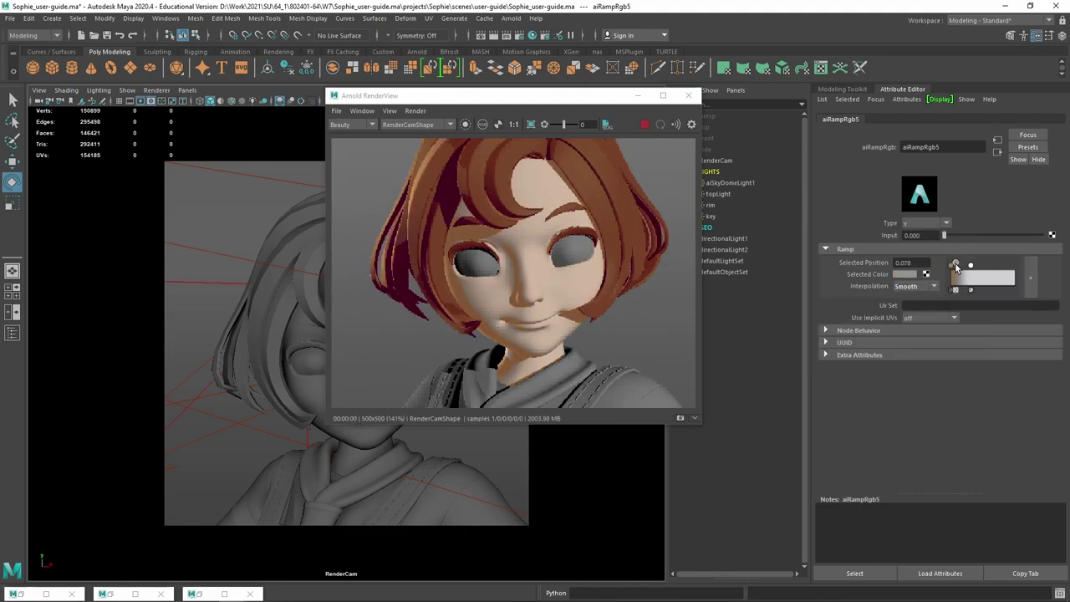
Give the grey stop the saved skin tone and nudge the white stop slightly.
{"action": "left_click", "coordinate": [908, 275]}
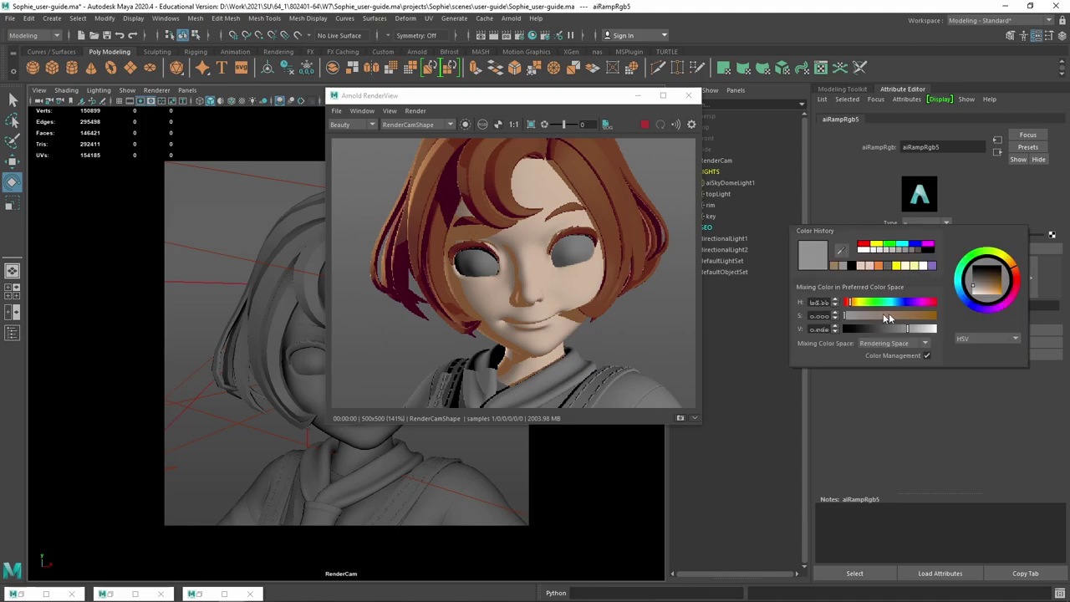
{"action": "left_click", "coordinate": [865, 267]}
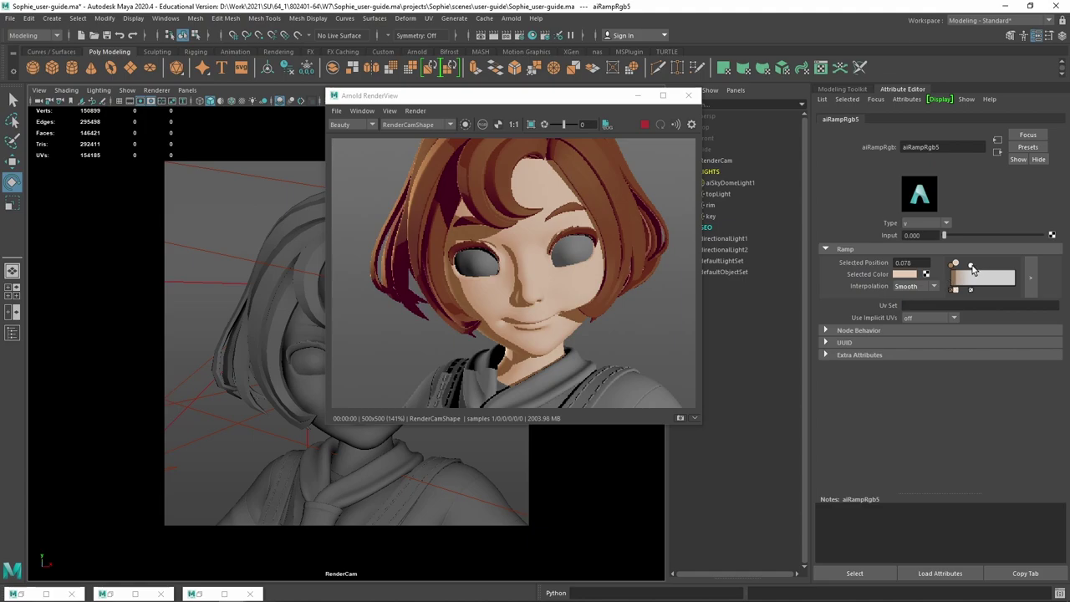
{"action": "left_click_drag", "start_coordinate": [971, 266], "coordinate": [976, 272]}
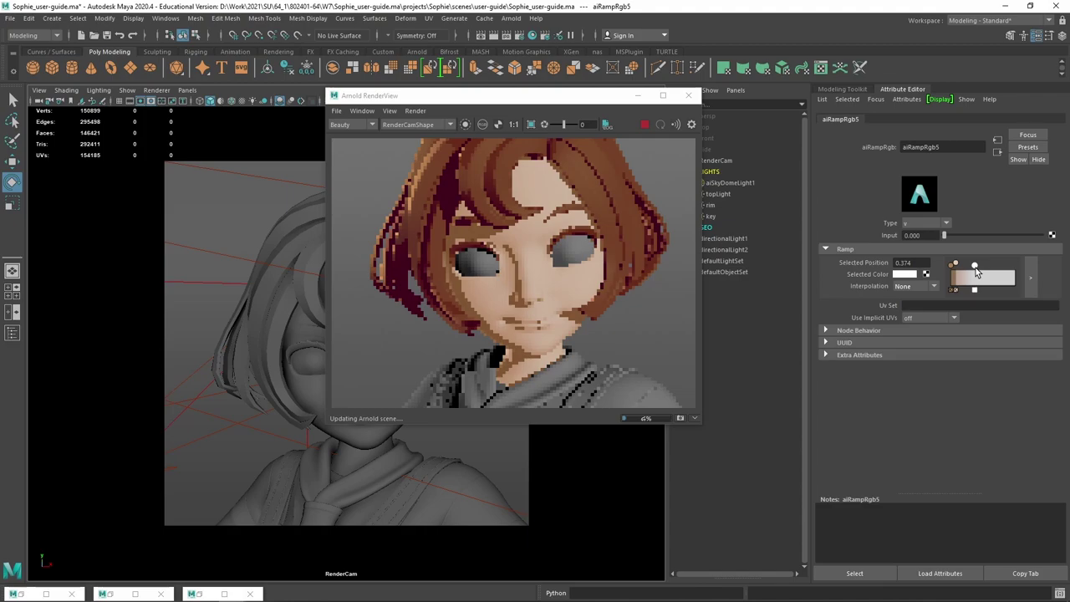
Sample the face skin colour from the render for the stop at 0.000.
{"action": "left_click", "coordinate": [953, 265]}
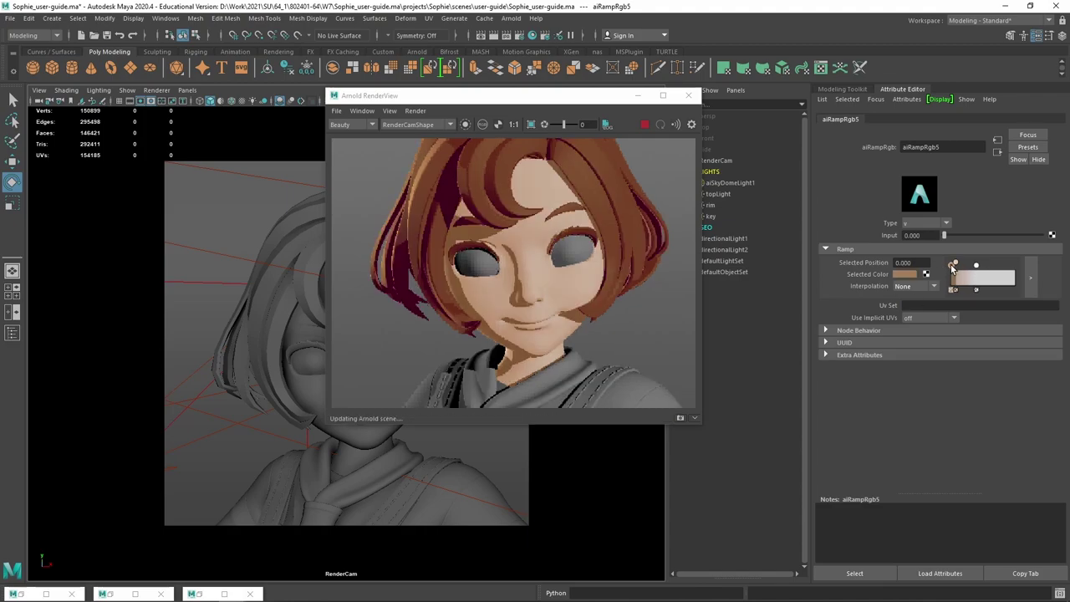
{"action": "left_click", "coordinate": [905, 275]}
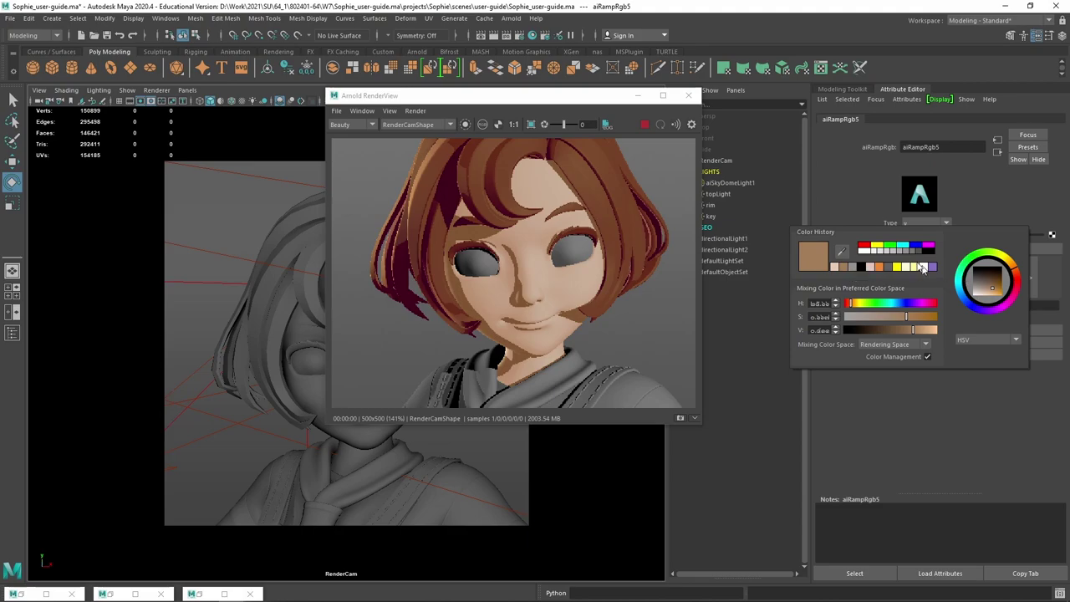
{"action": "left_click", "coordinate": [842, 252]}
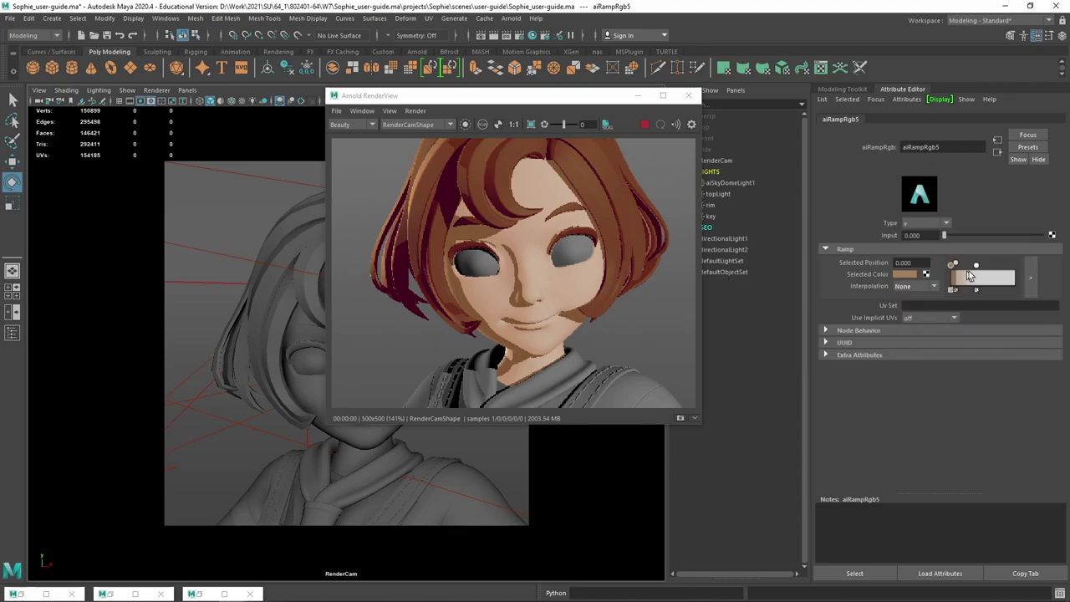
{"action": "left_click", "coordinate": [905, 275]}
{"action": "left_click", "coordinate": [842, 253]}
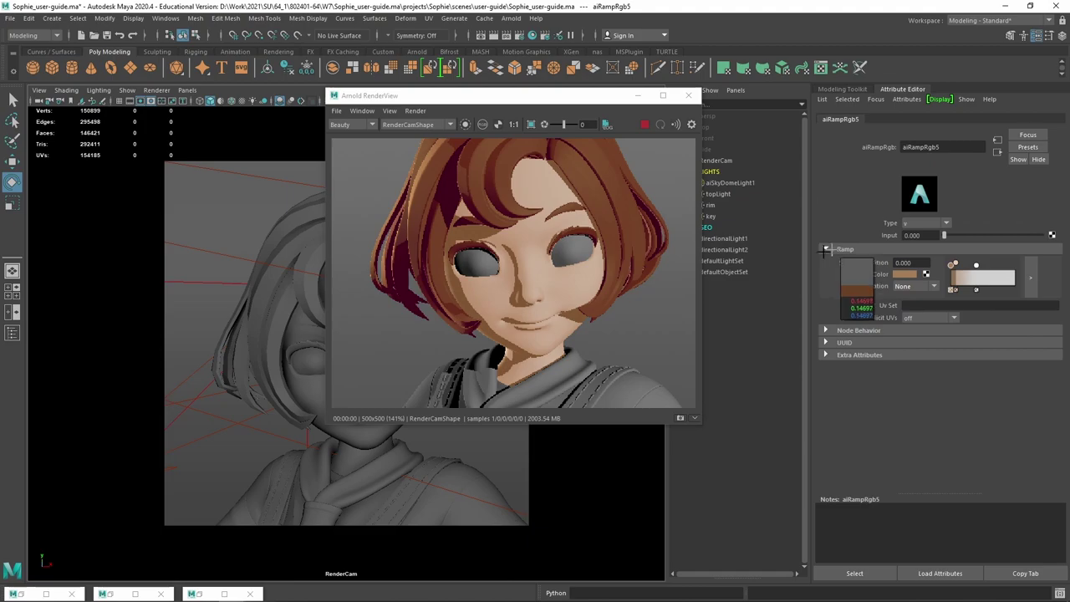
{"action": "left_click", "coordinate": [553, 284]}
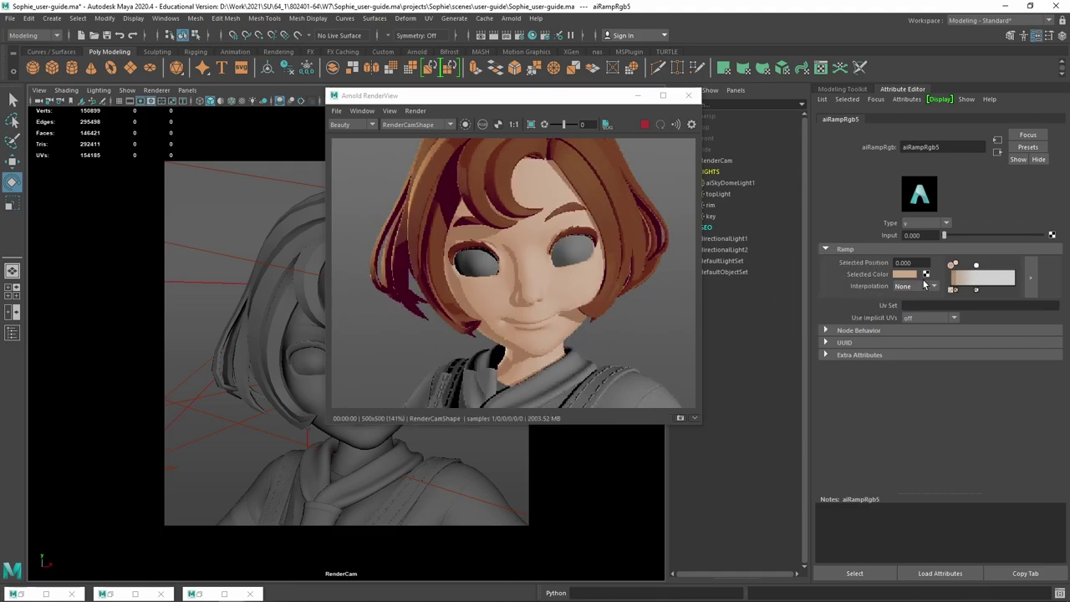
Move the next ramp stop to 0.104 and give the 0.000 stop a paler shade.
{"action": "left_click", "coordinate": [956, 266]}
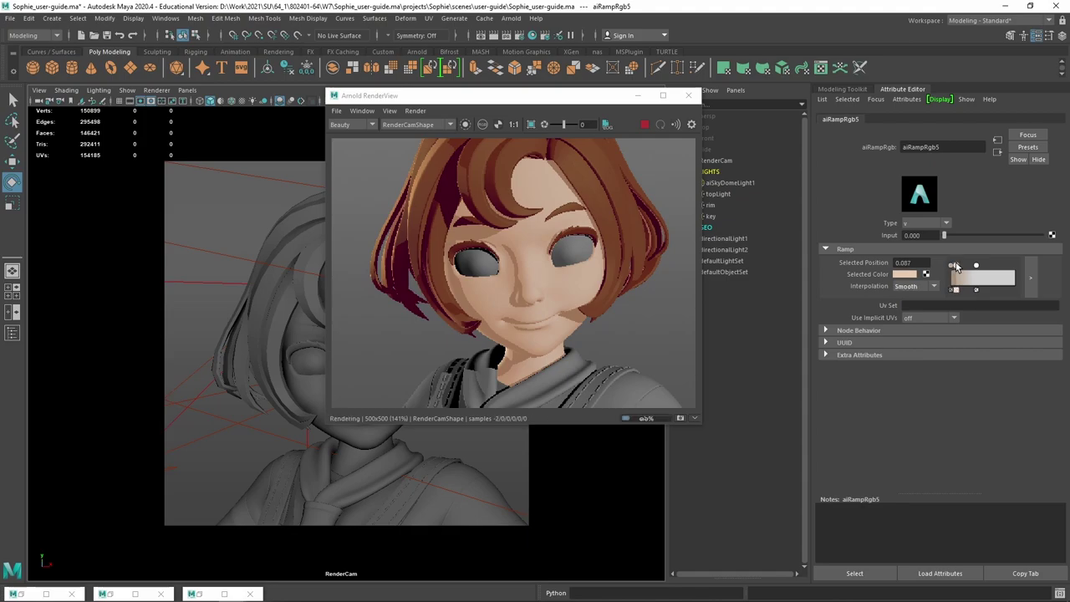
{"action": "left_click_drag", "start_coordinate": [958, 266], "coordinate": [960, 266]}
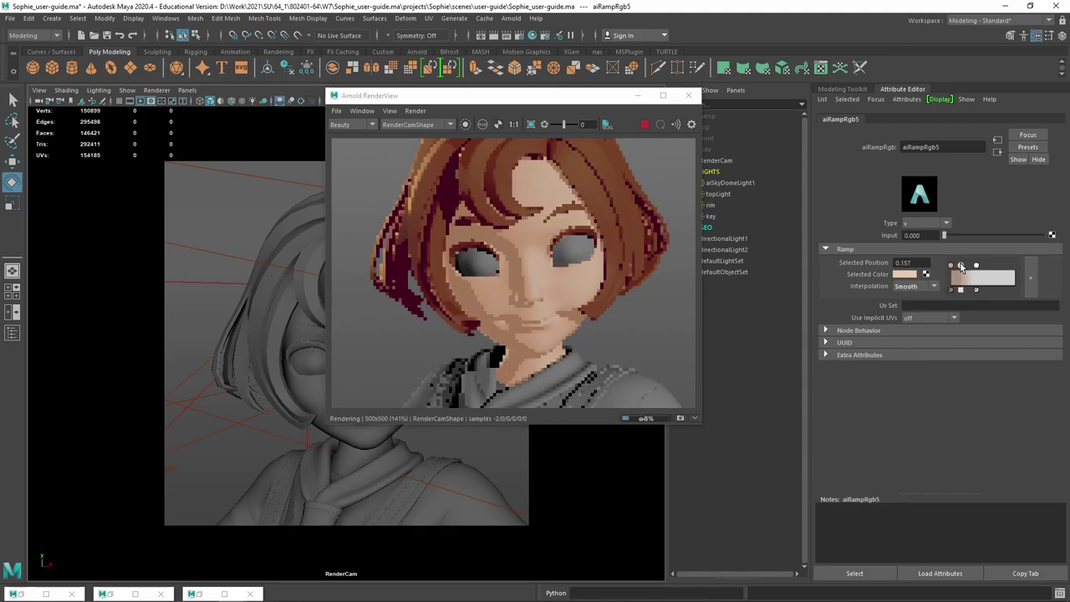
{"action": "left_click", "coordinate": [951, 267]}
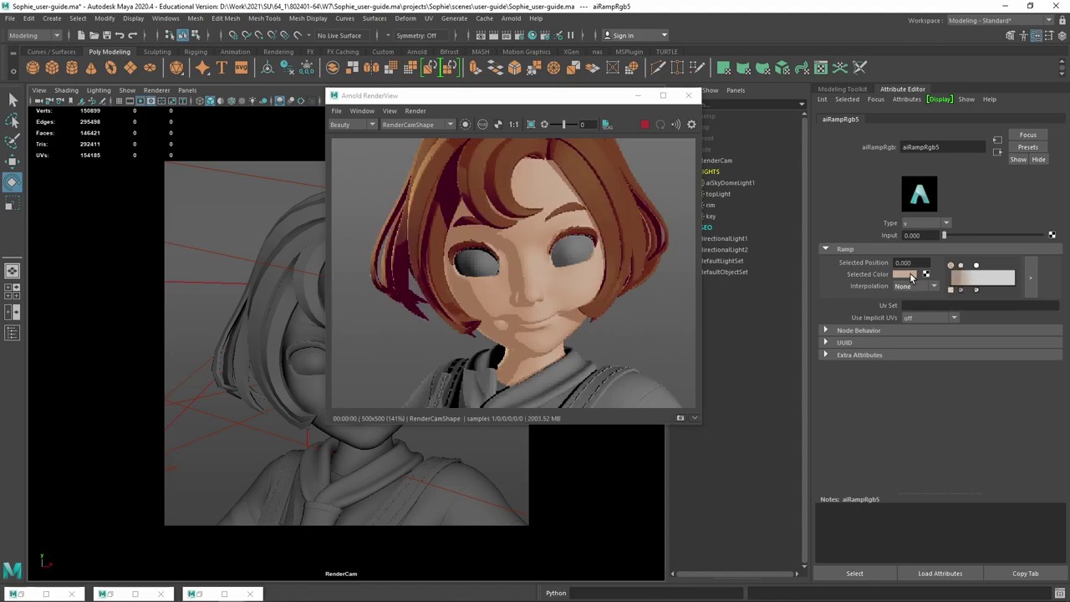
{"action": "left_click", "coordinate": [912, 276]}
{"action": "left_click", "coordinate": [902, 274]}
{"action": "left_click", "coordinate": [986, 297]}
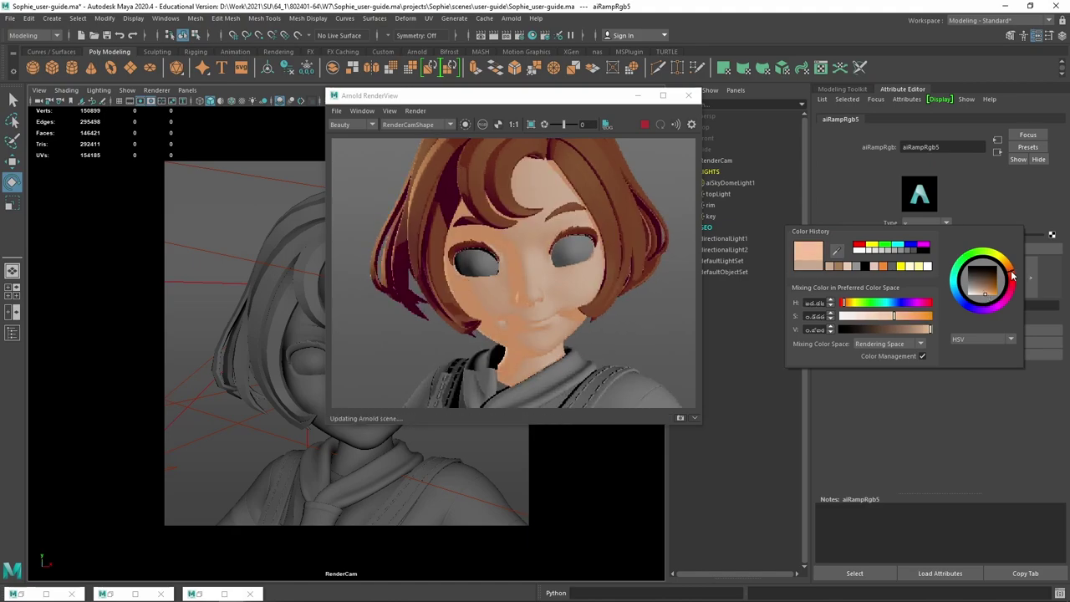
{"action": "left_click_drag", "start_coordinate": [871, 320], "coordinate": [877, 317]}
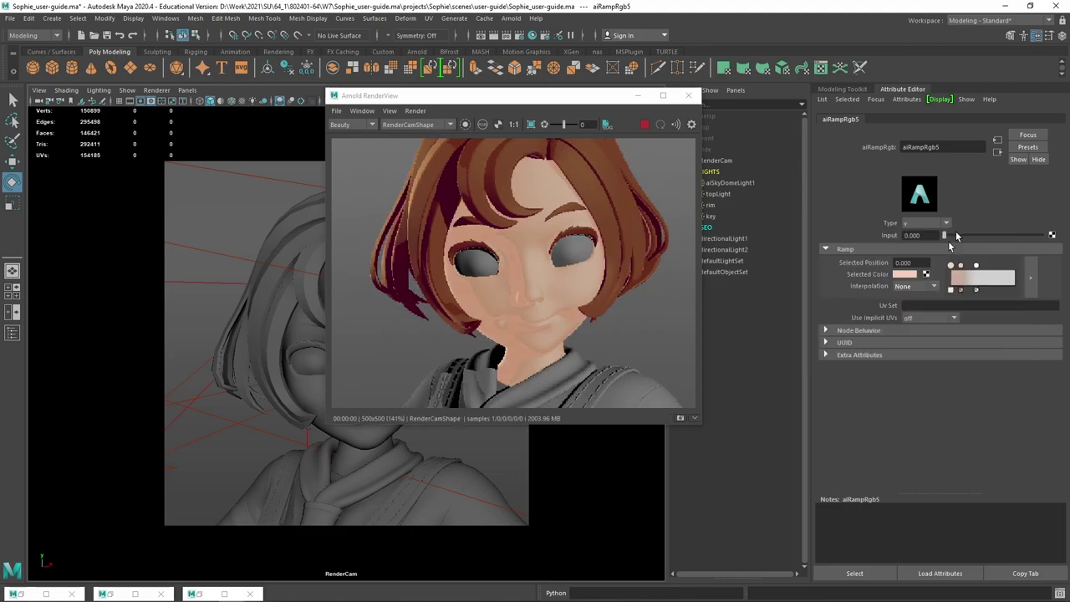
Saturate the skin shade, set the ramp point to Linear interpolation, and return to skin_.
{"action": "left_click", "coordinate": [904, 274]}
{"action": "mouse_move", "coordinate": [880, 316]}
{"action": "left_mouse_down"}
{"action": "mouse_move", "coordinate": [927, 333]}
{"action": "mouse_move", "coordinate": [914, 332]}
{"action": "left_mouse_up"}
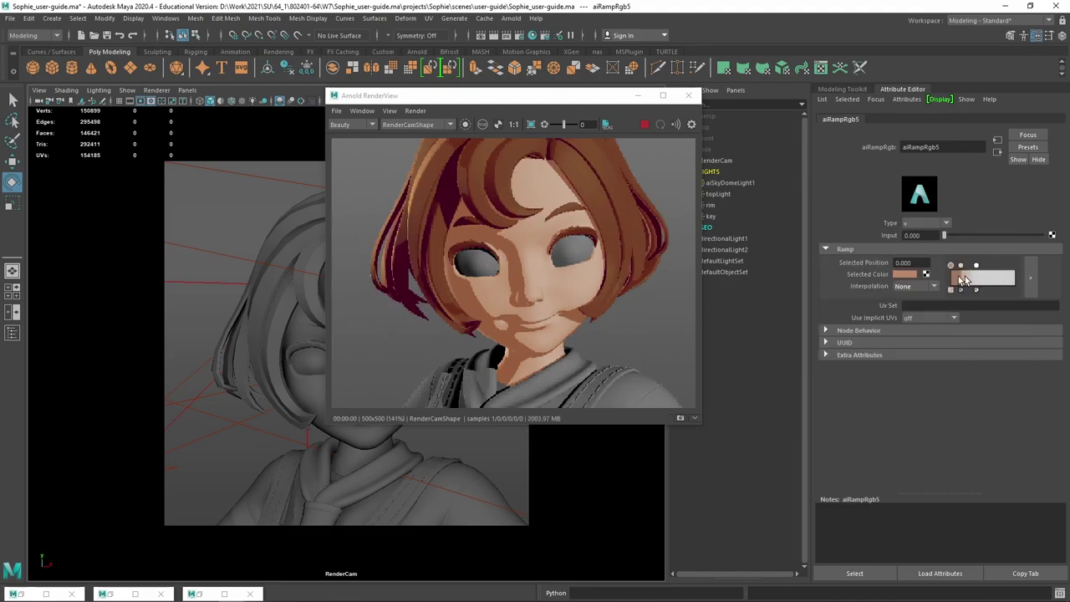
{"action": "left_click", "coordinate": [918, 288]}
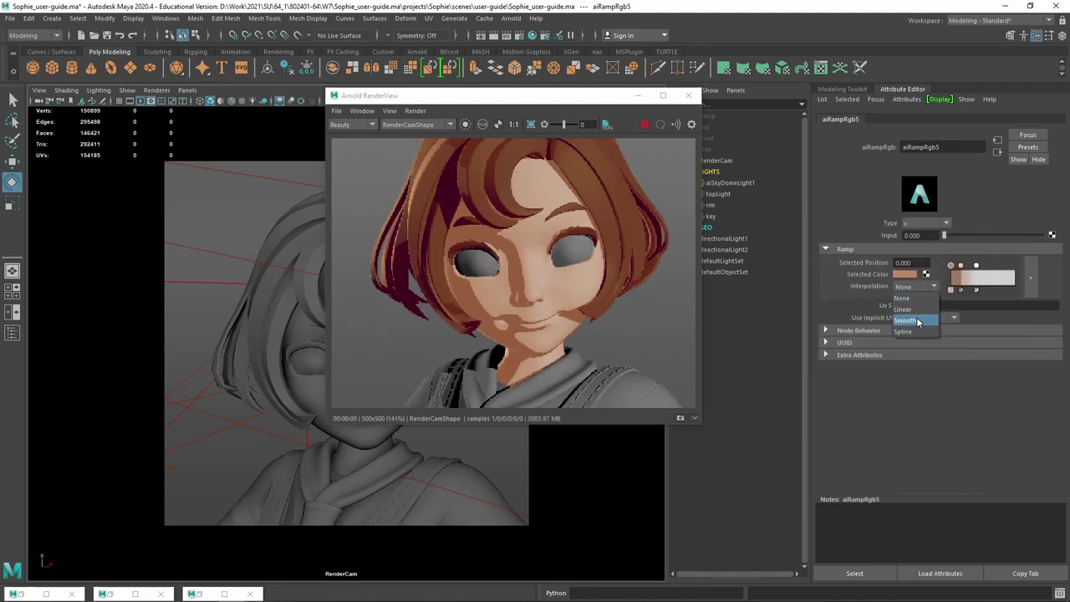
{"action": "left_click", "coordinate": [913, 307]}
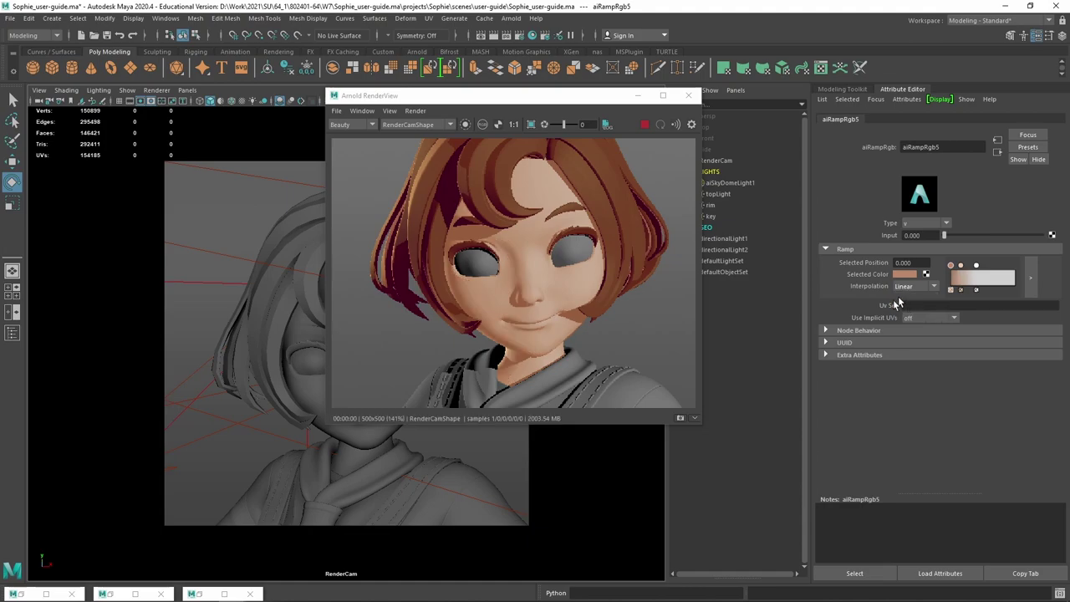
{"action": "scroll", "coordinate": [604, 285], "scroll_direction": "up", "scroll_amount": 2}
{"action": "scroll", "coordinate": [604, 282], "scroll_direction": "down", "scroll_amount": 3}
{"action": "scroll", "coordinate": [604, 281], "scroll_direction": "up", "scroll_amount": 3}
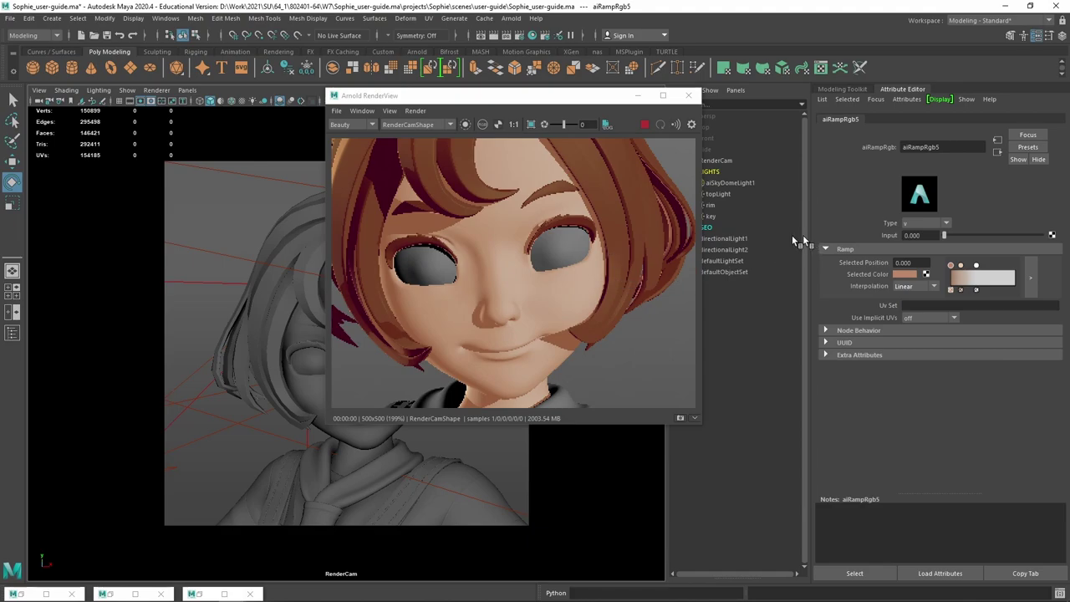
{"action": "left_click", "coordinate": [961, 265]}
{"action": "left_click", "coordinate": [1001, 152]}
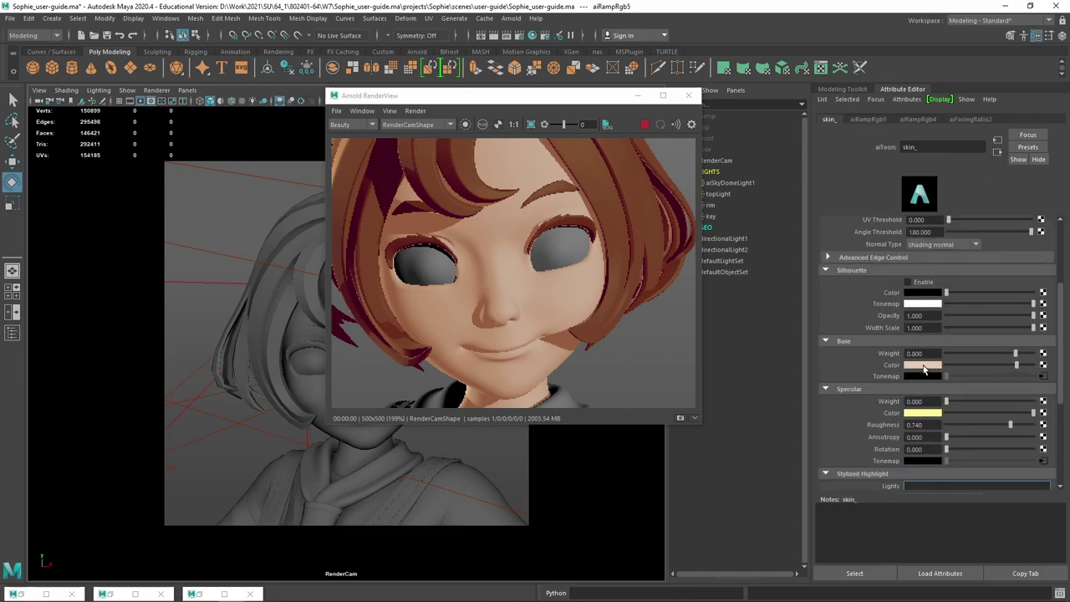
Shift the skin_ base colour's hue toward orange and lower its saturation for a paler tone.
{"action": "left_click", "coordinate": [924, 366]}
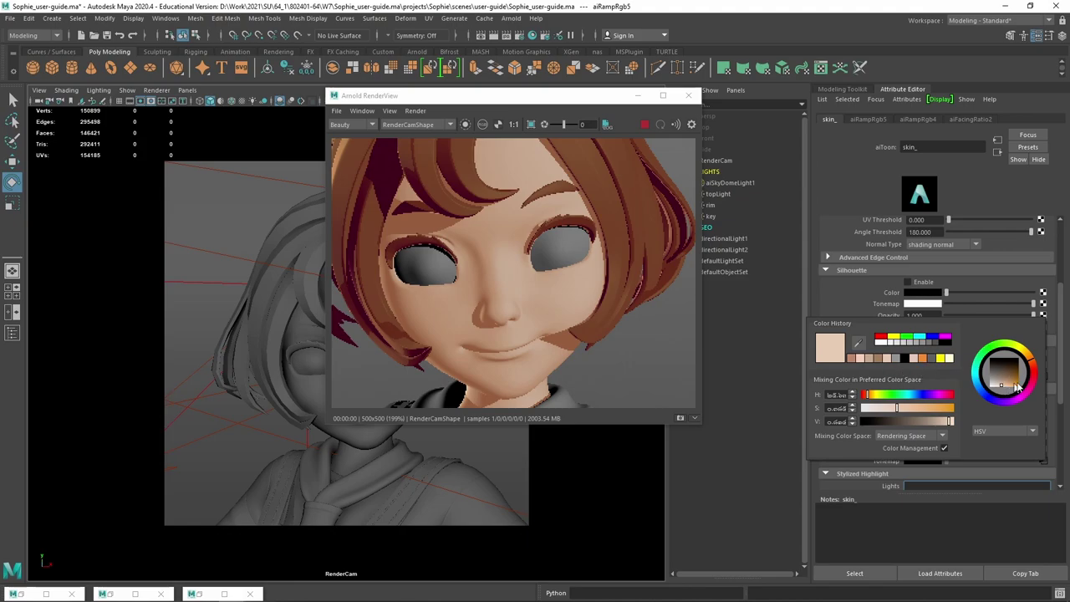
{"action": "left_click", "coordinate": [1035, 366]}
{"action": "left_click_drag", "start_coordinate": [896, 408], "coordinate": [883, 408]}
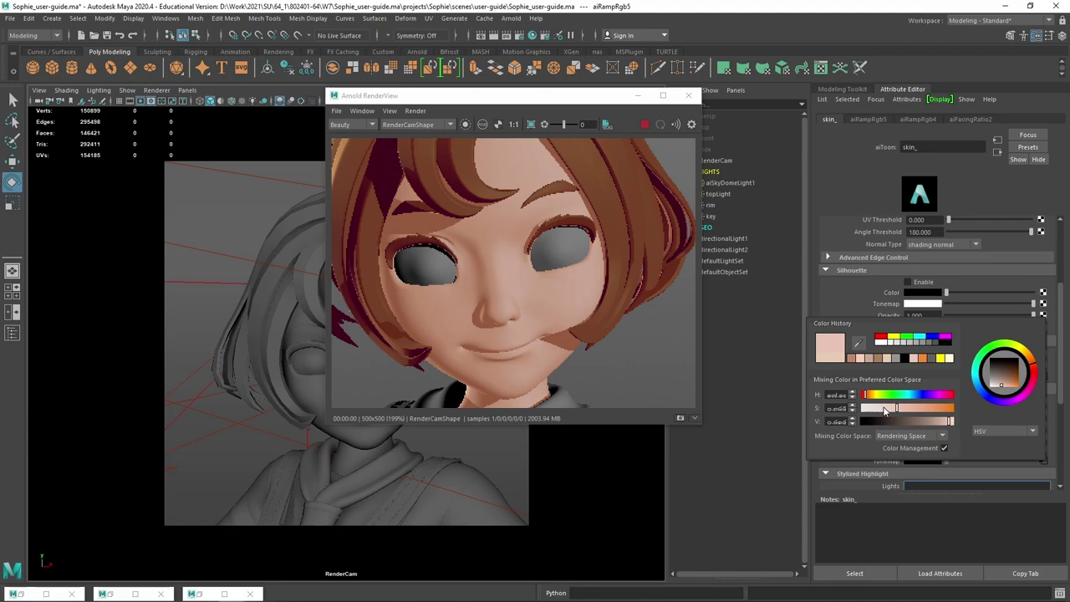
{"action": "left_click", "coordinate": [894, 409]}
{"action": "left_click", "coordinate": [887, 409]}
{"action": "left_click_drag", "start_coordinate": [888, 409], "coordinate": [904, 409]}
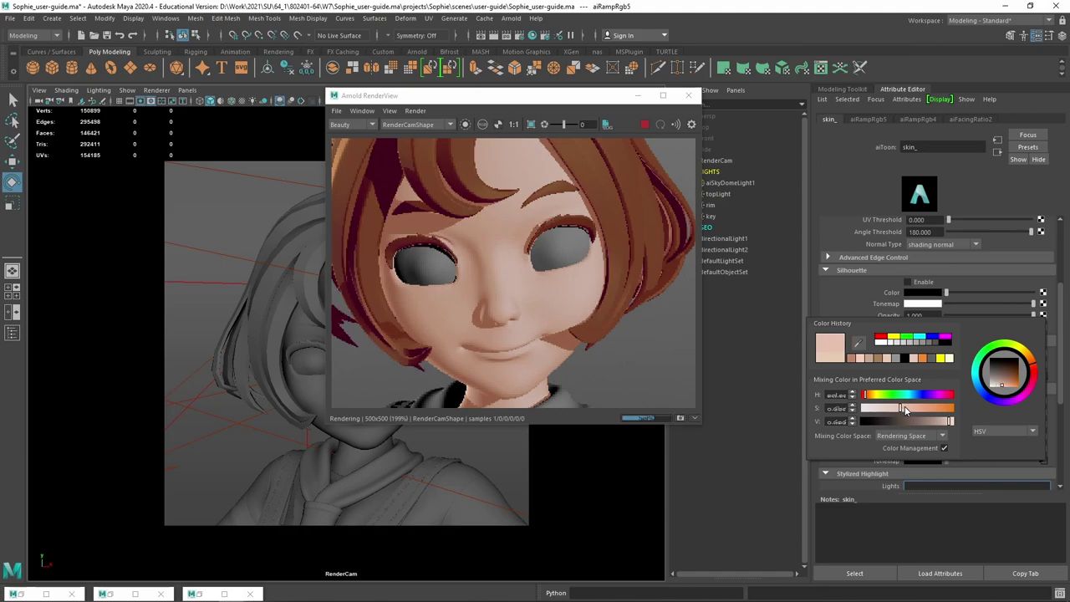
{"action": "left_click", "coordinate": [1034, 360]}
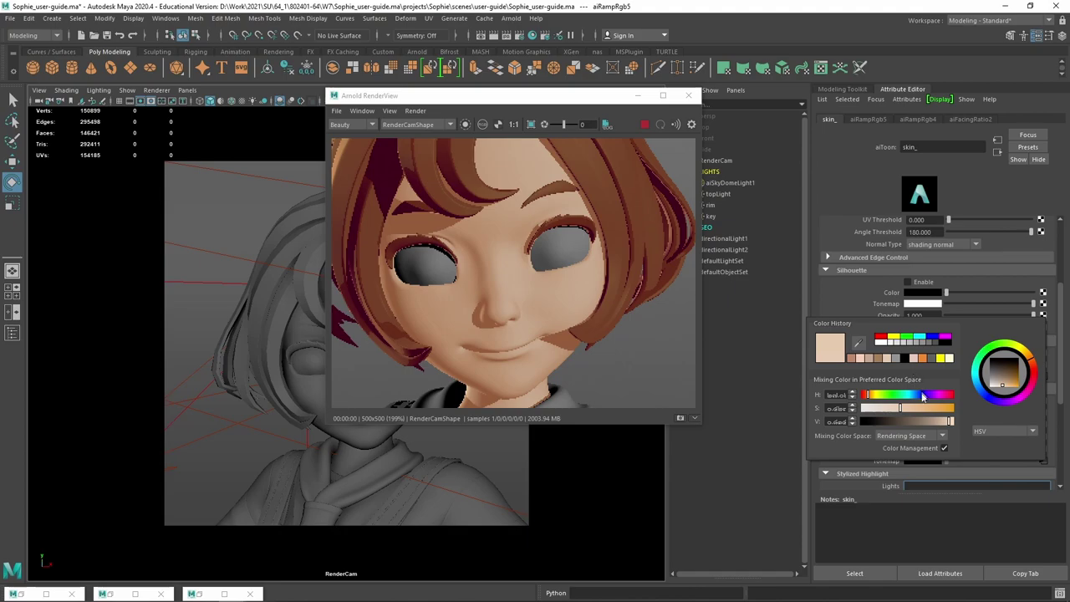
{"action": "left_click", "coordinate": [890, 408]}
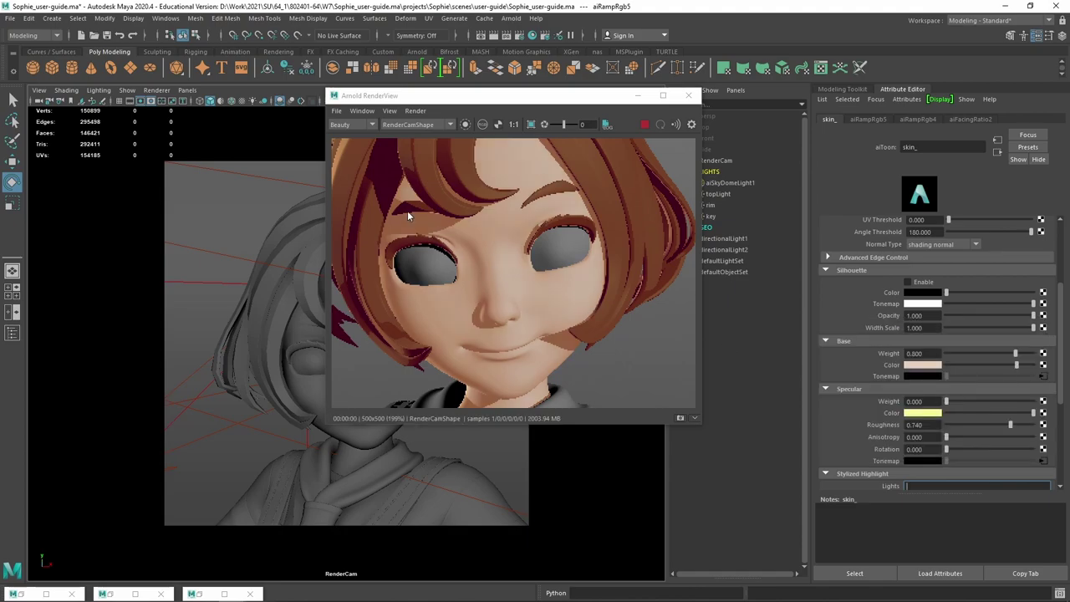
Test some specular shine on the skin, then return Specular Weight to 0.
{"action": "scroll", "coordinate": [497, 251], "scroll_direction": "down", "scroll_amount": 3}
{"action": "scroll", "coordinate": [471, 254], "scroll_direction": "up", "scroll_amount": 2}
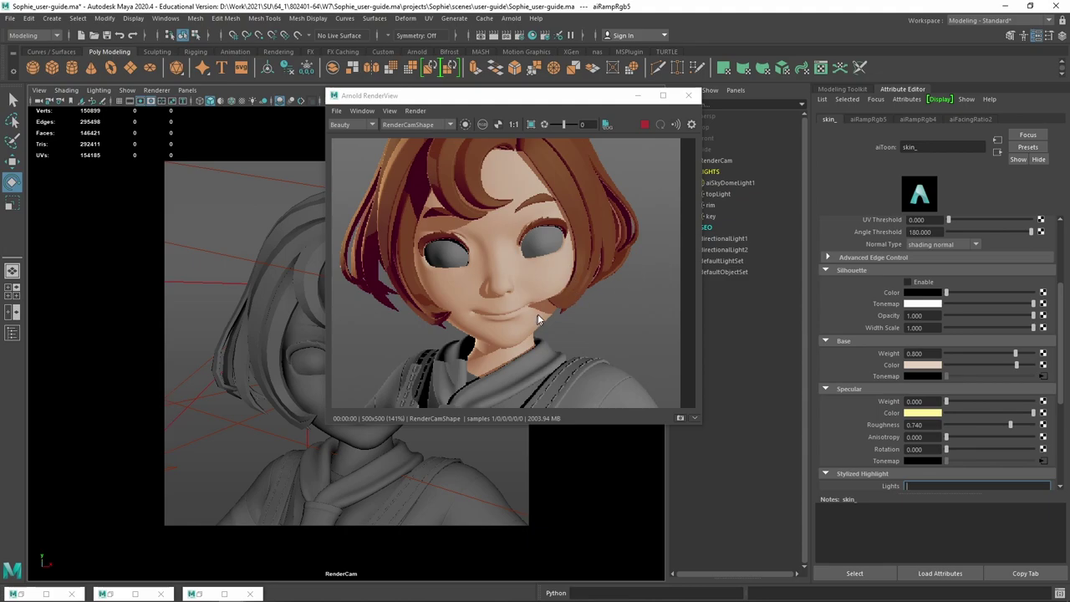
{"action": "scroll", "coordinate": [935, 411], "scroll_direction": "down", "scroll_amount": 2}
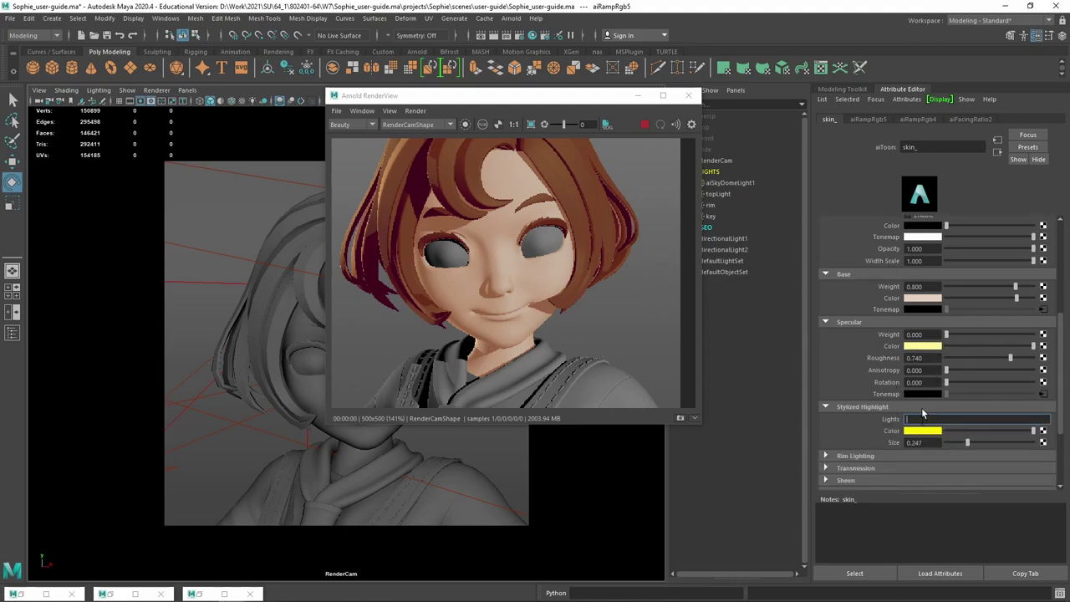
{"action": "left_click", "coordinate": [831, 455]}
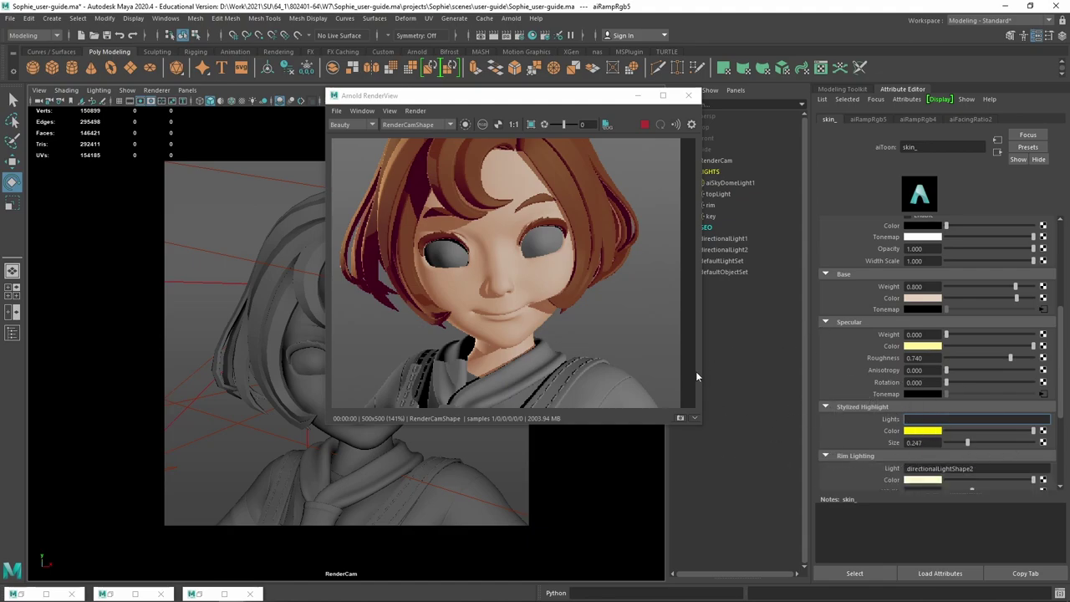
{"action": "left_click_drag", "start_coordinate": [980, 335], "coordinate": [960, 334]}
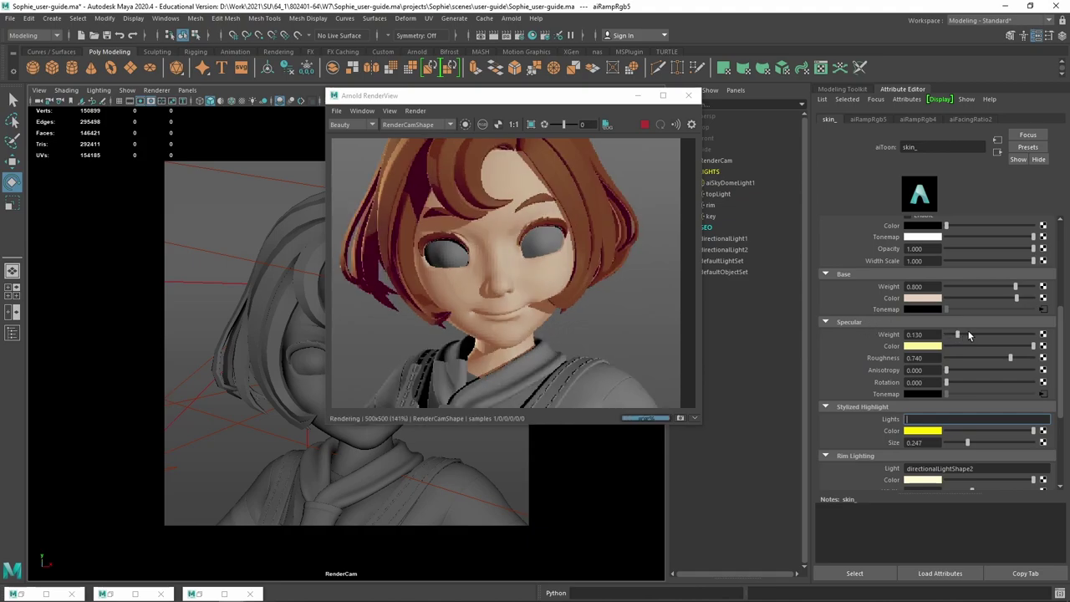
{"action": "left_click_drag", "start_coordinate": [969, 335], "coordinate": [954, 335]}
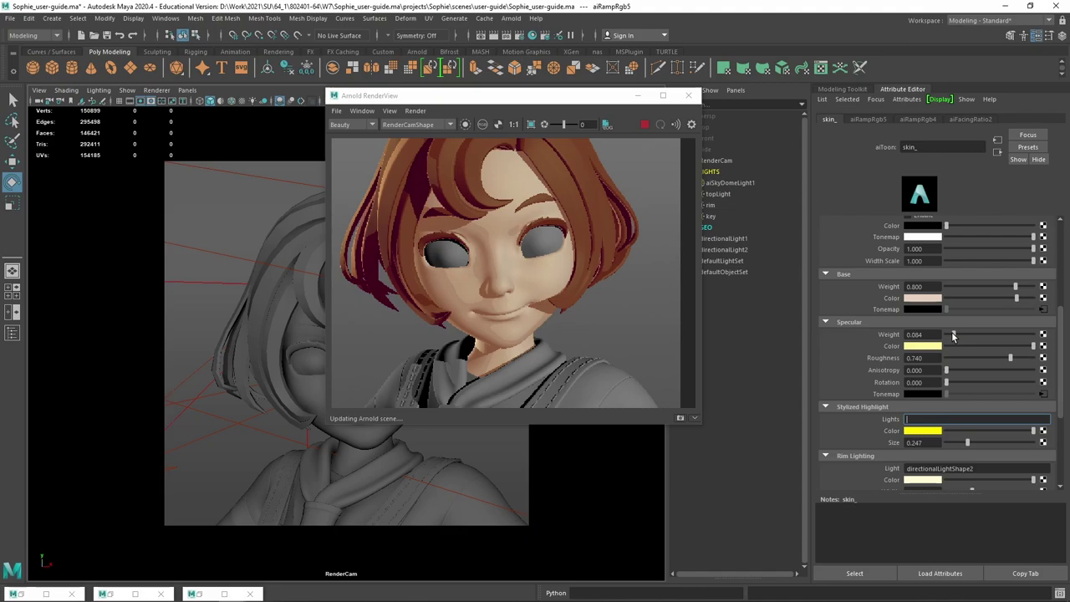
{"action": "left_click_drag", "start_coordinate": [953, 336], "coordinate": [951, 335]}
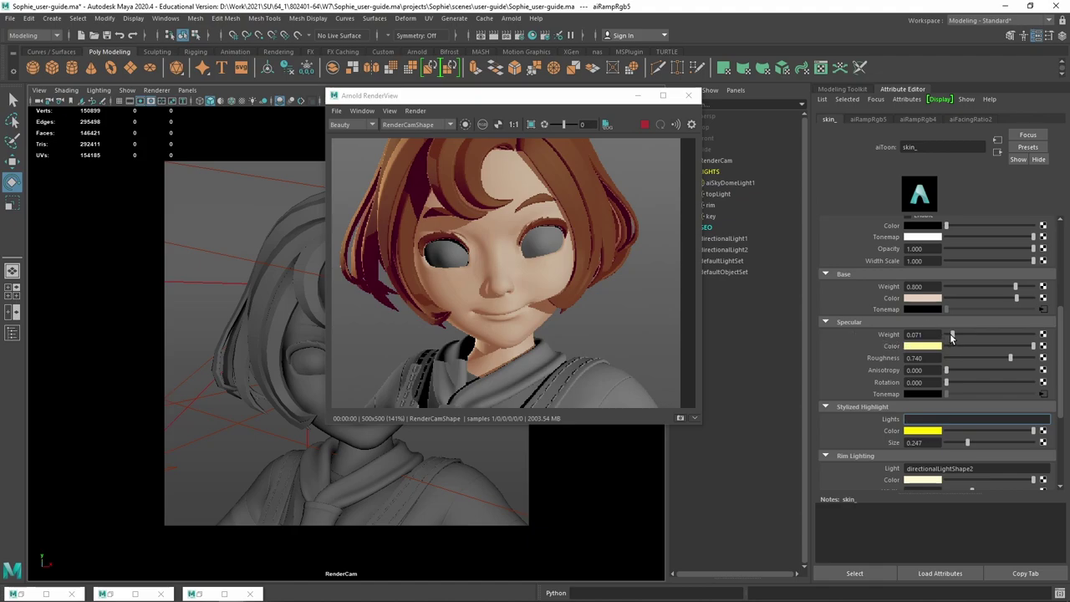
{"action": "left_click_drag", "start_coordinate": [952, 335], "coordinate": [946, 336]}
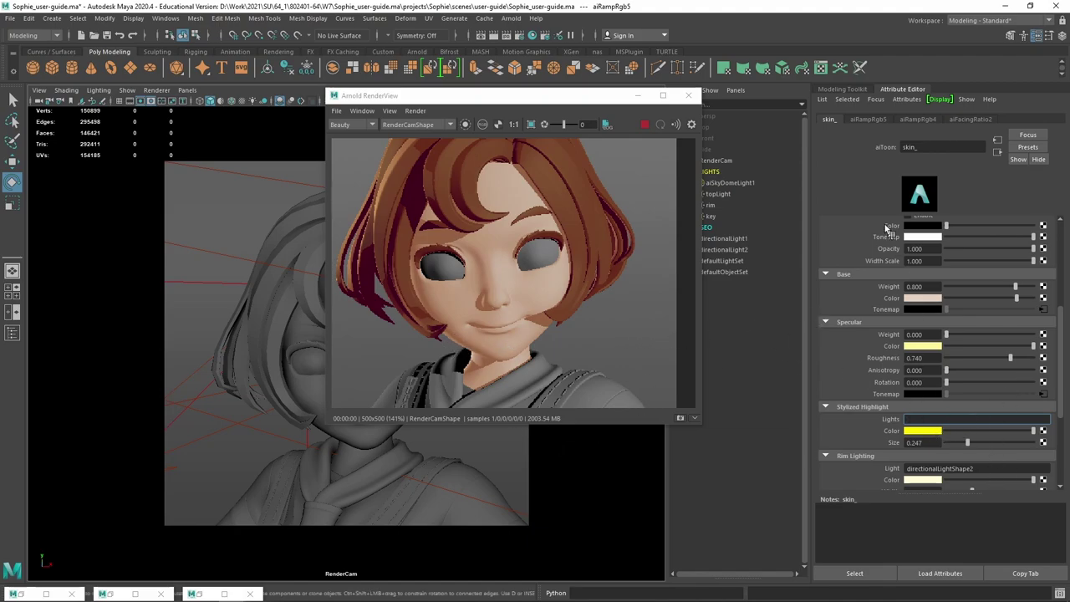
{"action": "left_click_drag", "start_coordinate": [564, 106], "coordinate": [657, 108]}
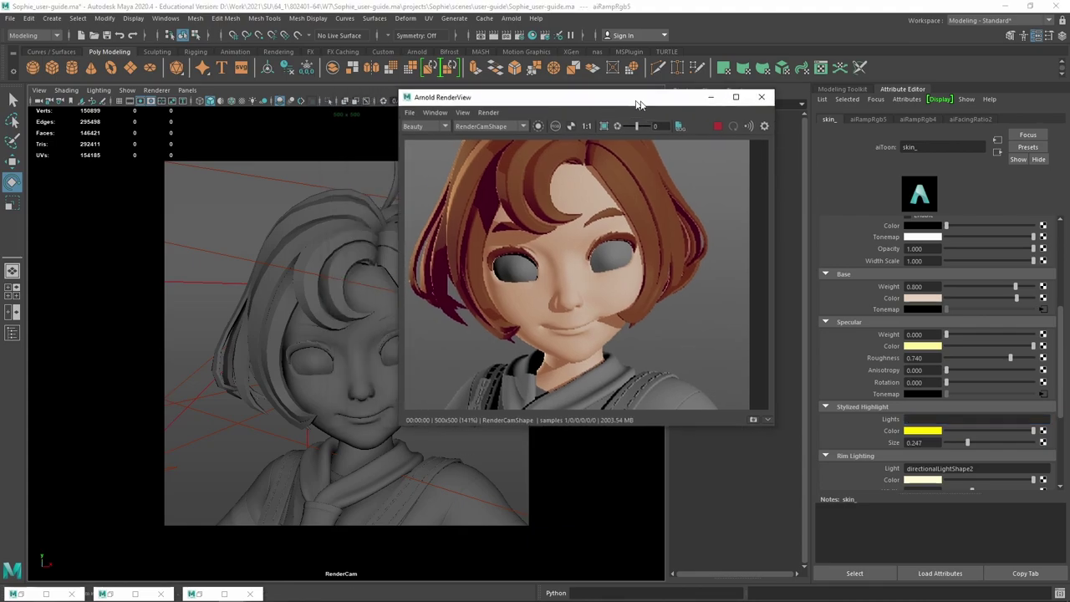
Assign a new aiToon shader to both of Sophie's eye corneas.
{"action": "left_click", "coordinate": [402, 346]}
{"action": "left_click", "coordinate": [310, 360], "text": "shift"}
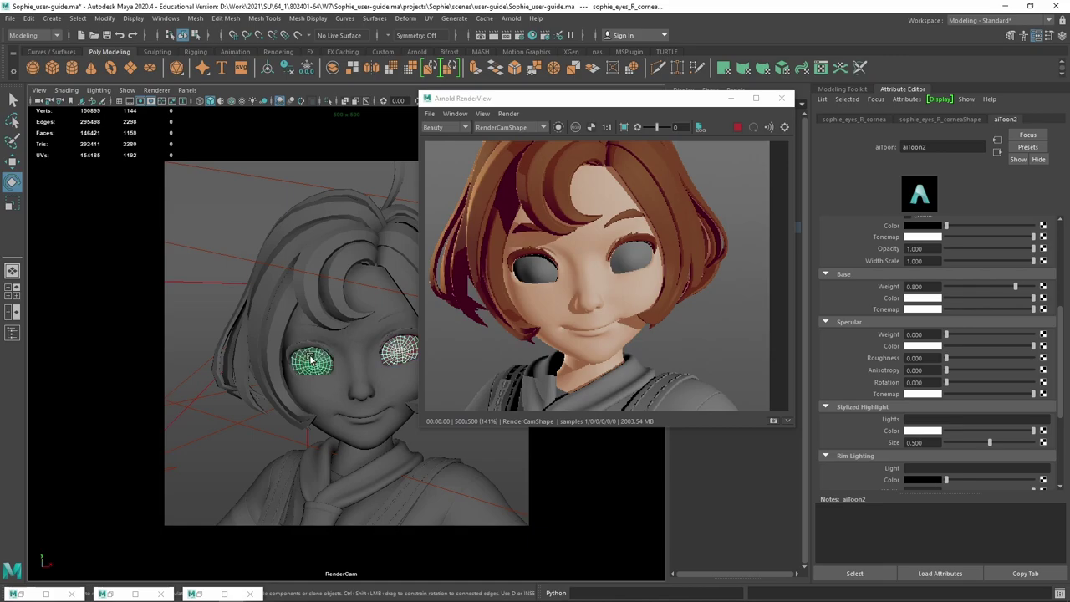
{"action": "right_click", "coordinate": [310, 359]}
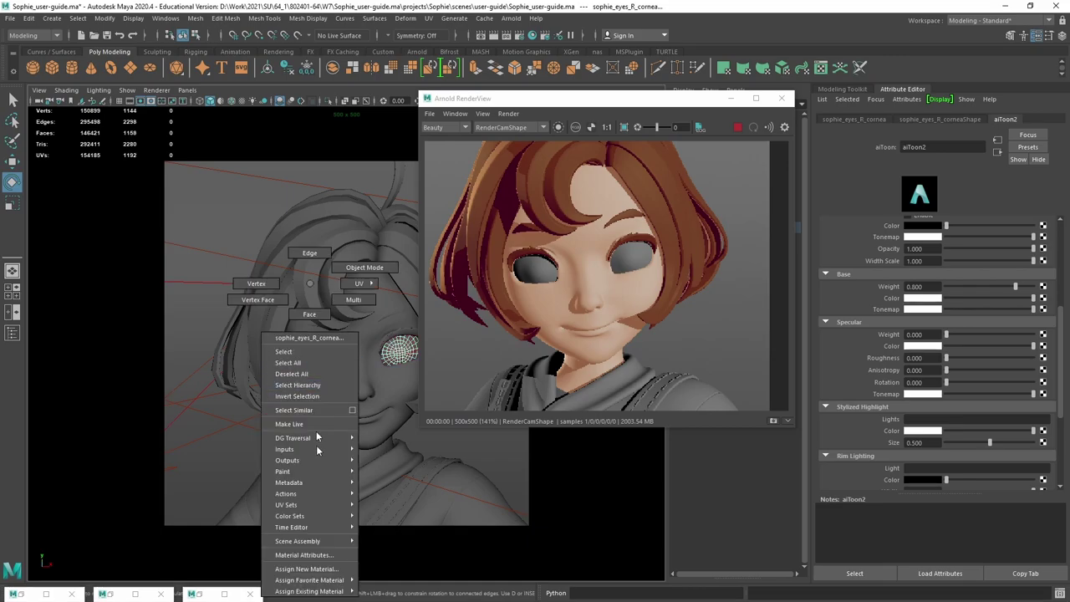
{"action": "left_click", "coordinate": [306, 568]}
{"action": "left_click", "coordinate": [687, 162]}
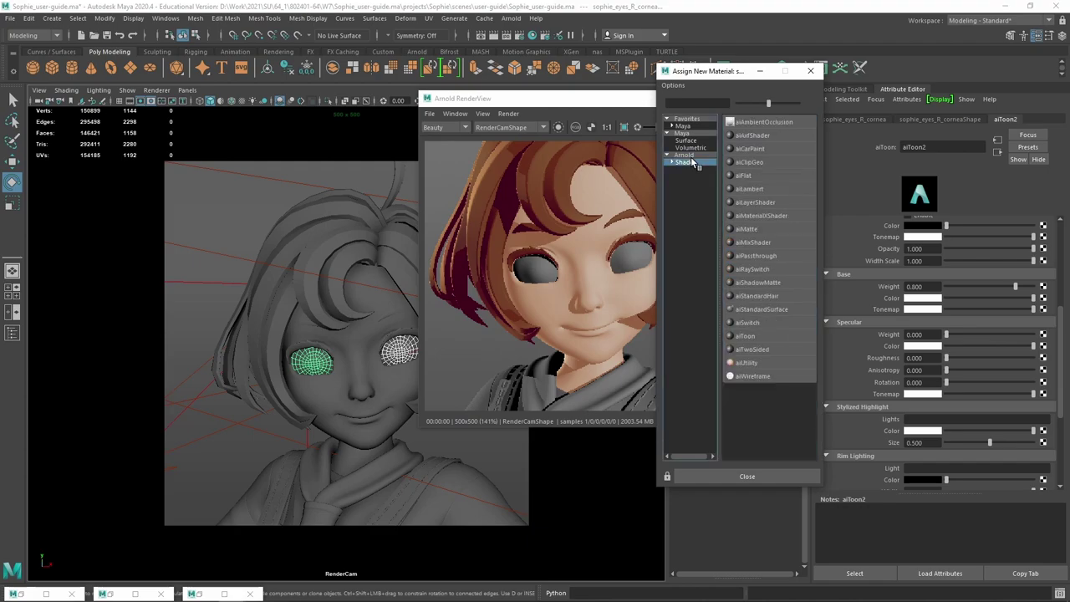
{"action": "left_click", "coordinate": [746, 335]}
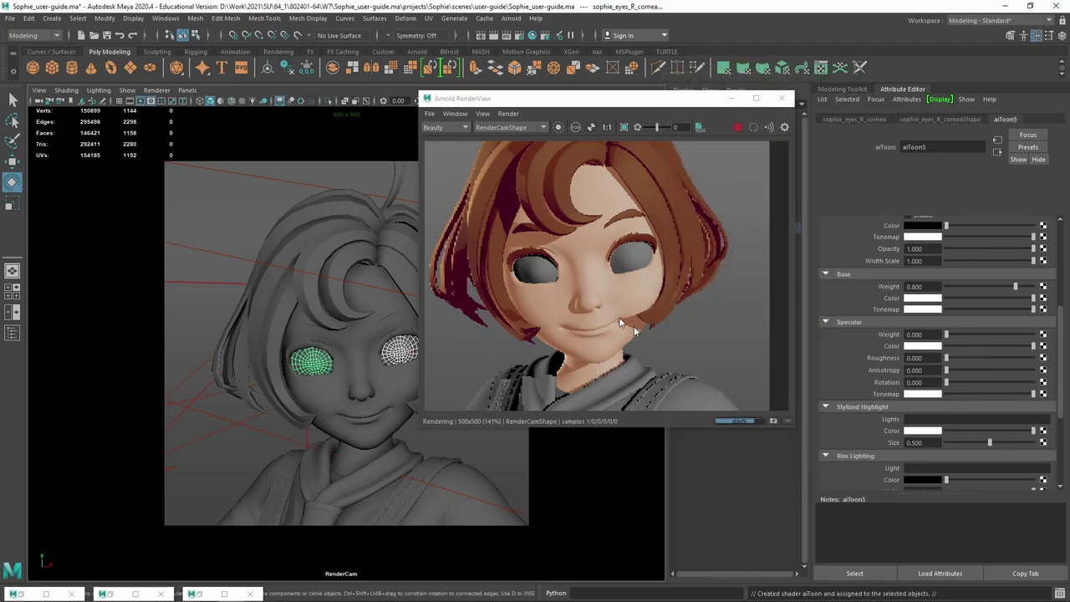
Drop aiToon5's base weight to 0, then raise it to 1.000 so the eyes render grey.
{"action": "scroll", "coordinate": [1017, 293], "scroll_direction": "up", "scroll_amount": 2}
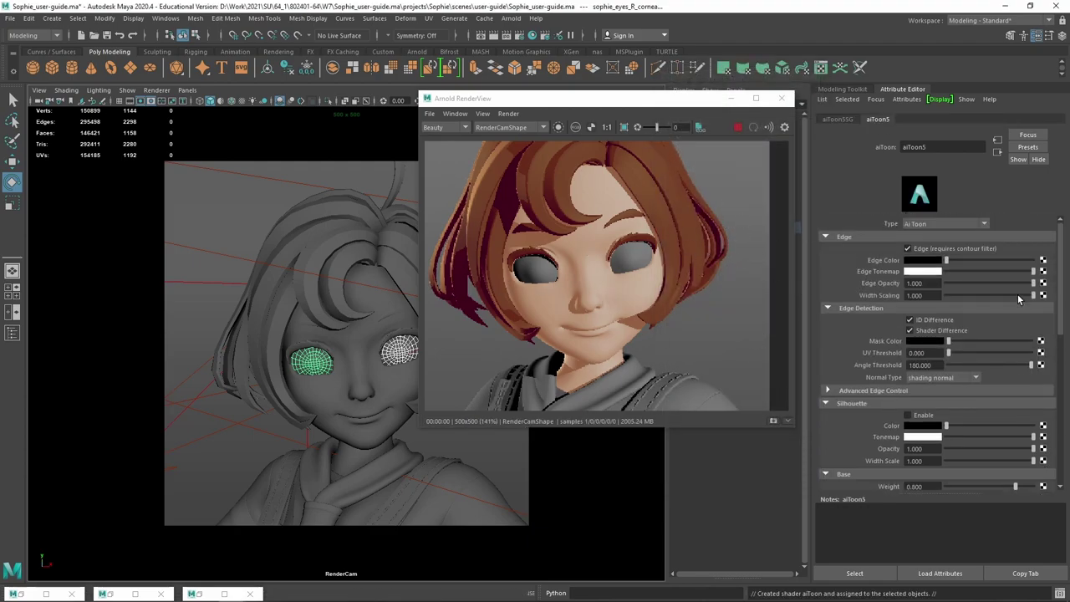
{"action": "scroll", "coordinate": [972, 380], "scroll_direction": "up", "scroll_amount": 1}
{"action": "scroll", "coordinate": [974, 386], "scroll_direction": "down", "scroll_amount": 1}
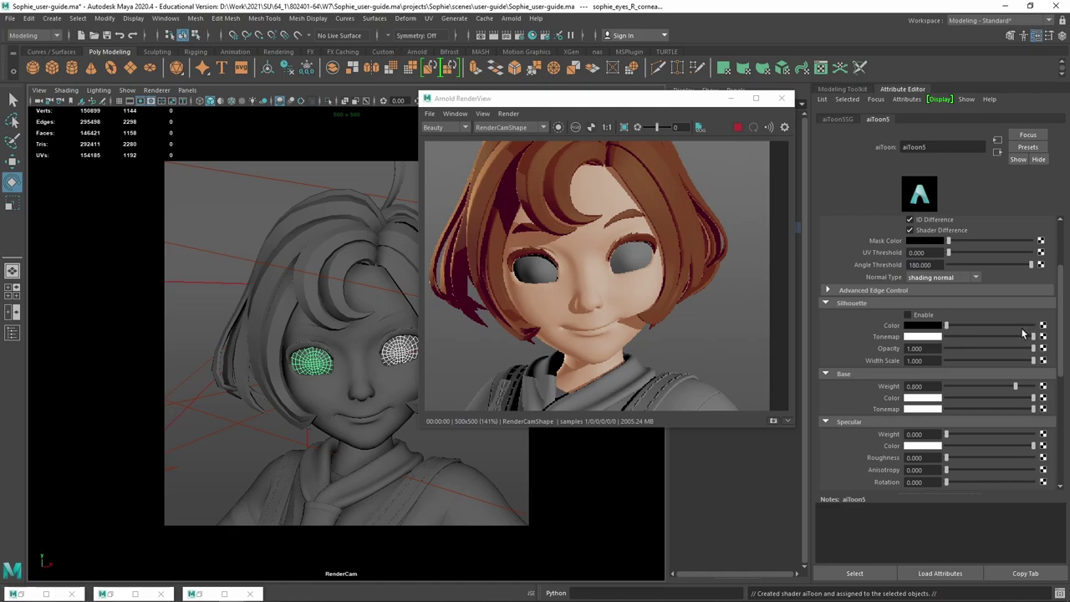
{"action": "scroll", "coordinate": [1030, 380], "scroll_direction": "down", "scroll_amount": 4}
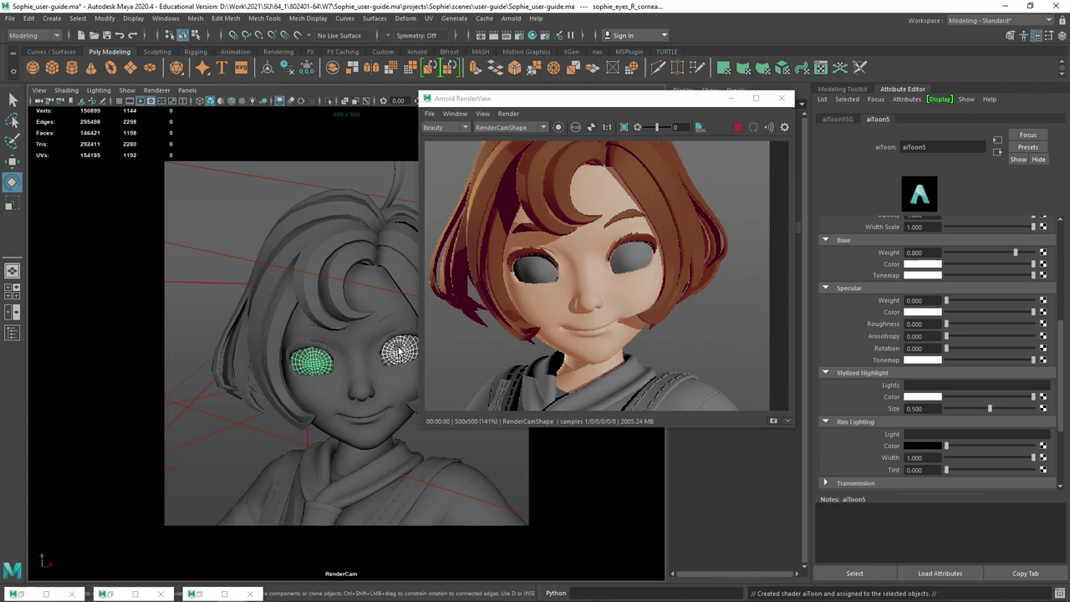
{"action": "scroll", "coordinate": [969, 301], "scroll_direction": "up", "scroll_amount": 3}
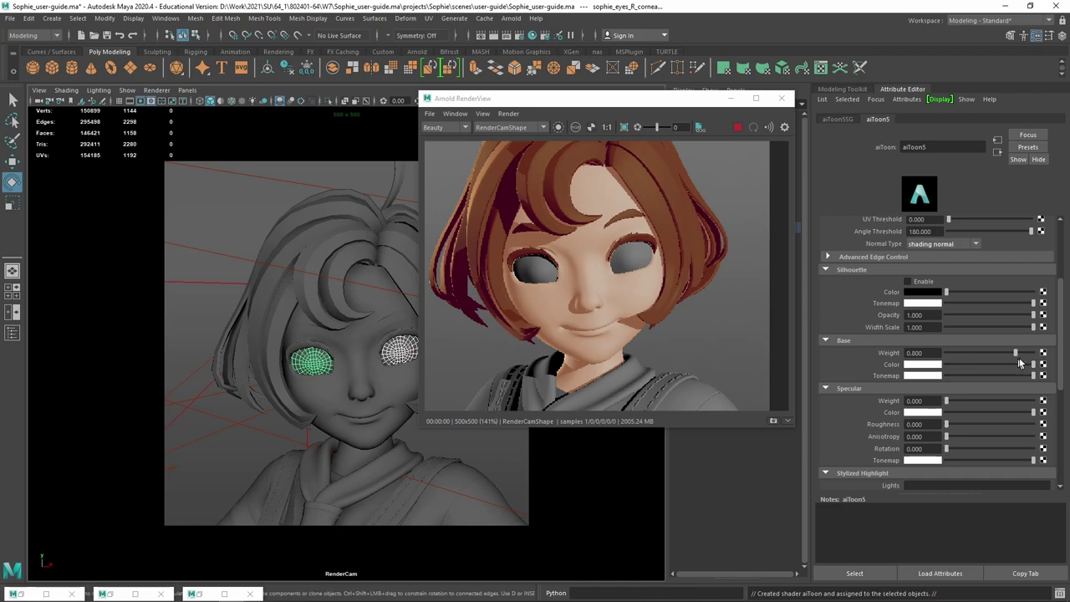
{"action": "left_click_drag", "start_coordinate": [1015, 352], "coordinate": [924, 362]}
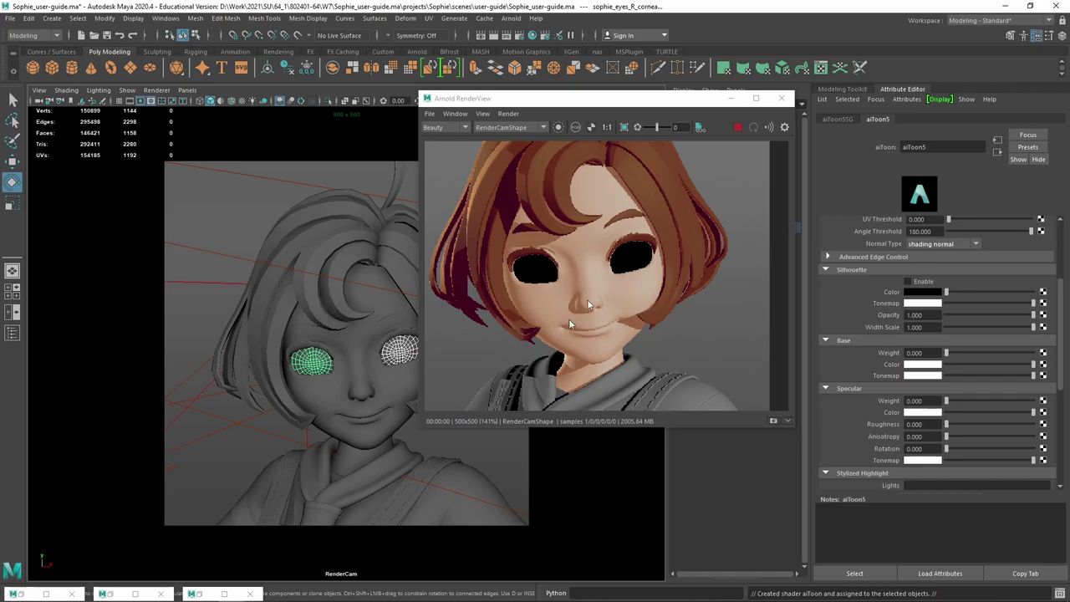
{"action": "left_click", "coordinate": [406, 354]}
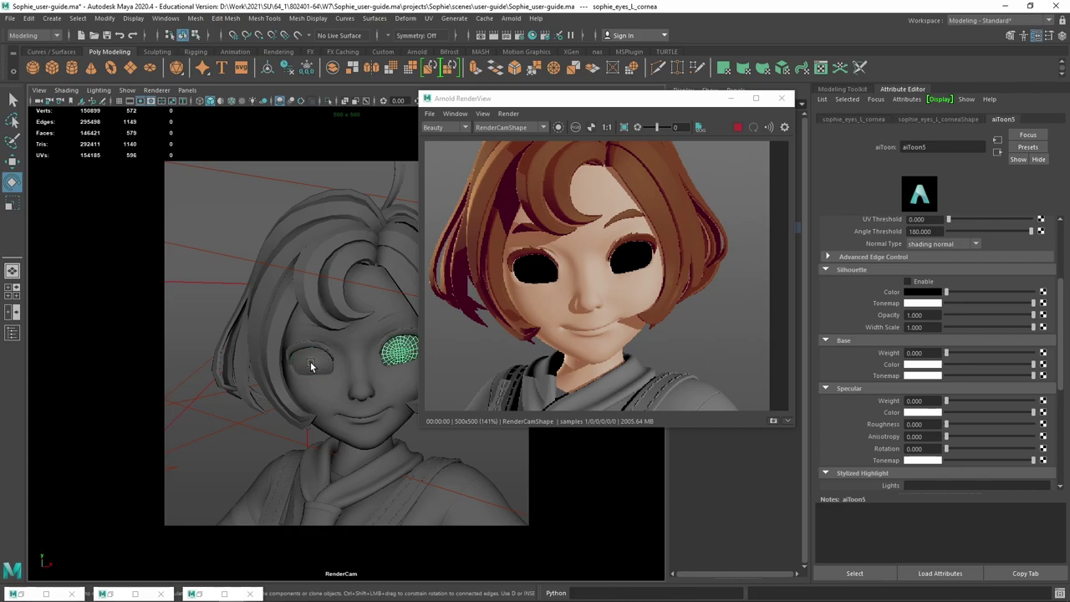
{"action": "left_click", "coordinate": [310, 364], "text": "shift"}
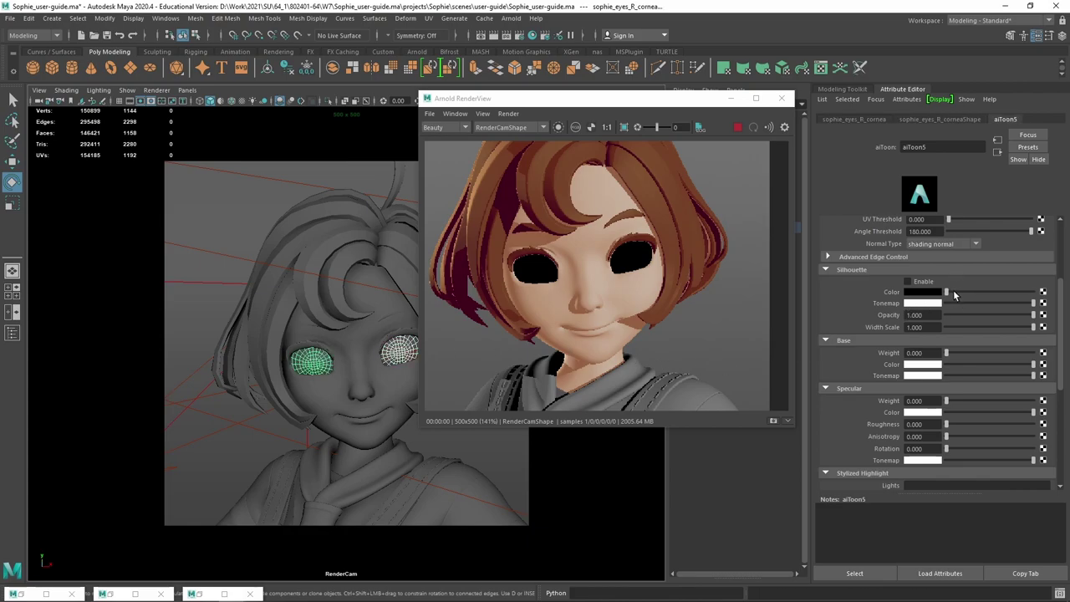
{"action": "left_click_drag", "start_coordinate": [946, 353], "coordinate": [1047, 355]}
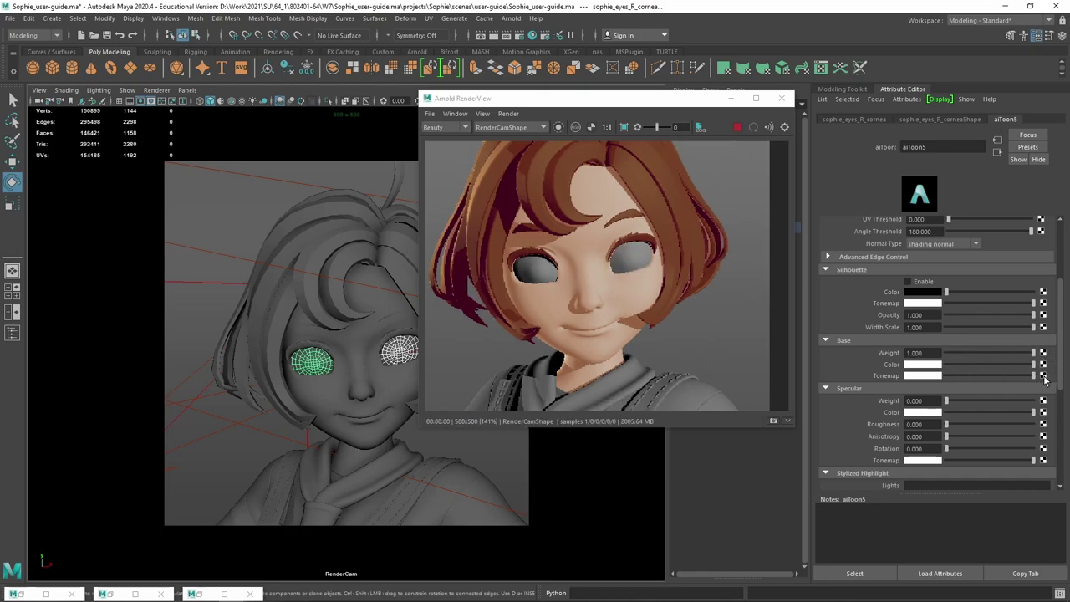
Connect an aiRampRgb to the base tonemap, with Interpolation None and Type radial.
{"action": "left_click", "coordinate": [1043, 377]}
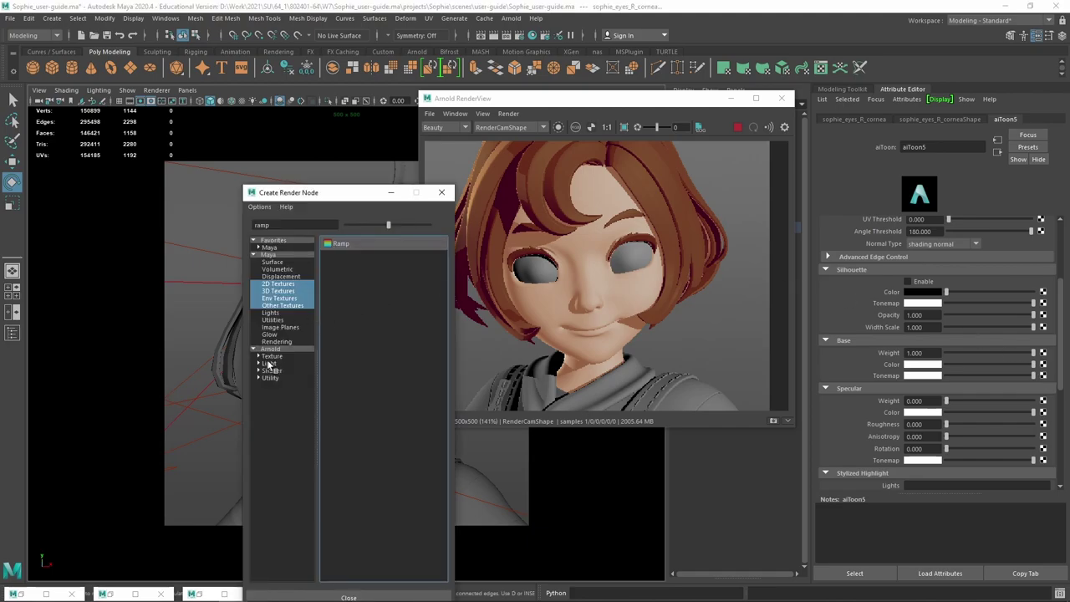
{"action": "left_click", "coordinate": [281, 356]}
{"action": "left_click", "coordinate": [373, 256]}
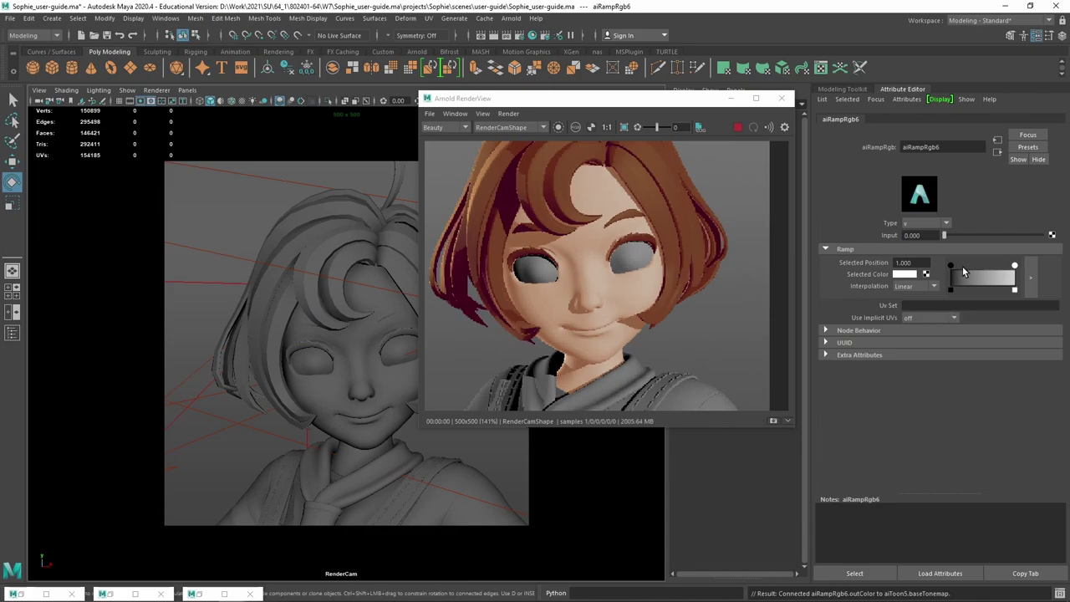
{"action": "left_click", "coordinate": [952, 266]}
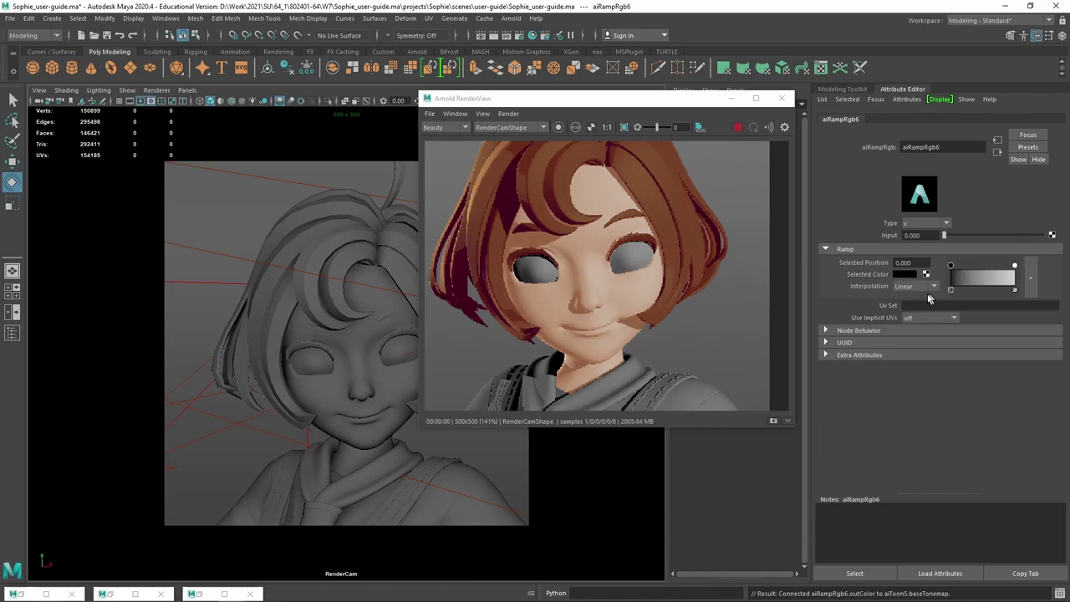
{"action": "left_click", "coordinate": [918, 287]}
{"action": "left_click", "coordinate": [903, 299]}
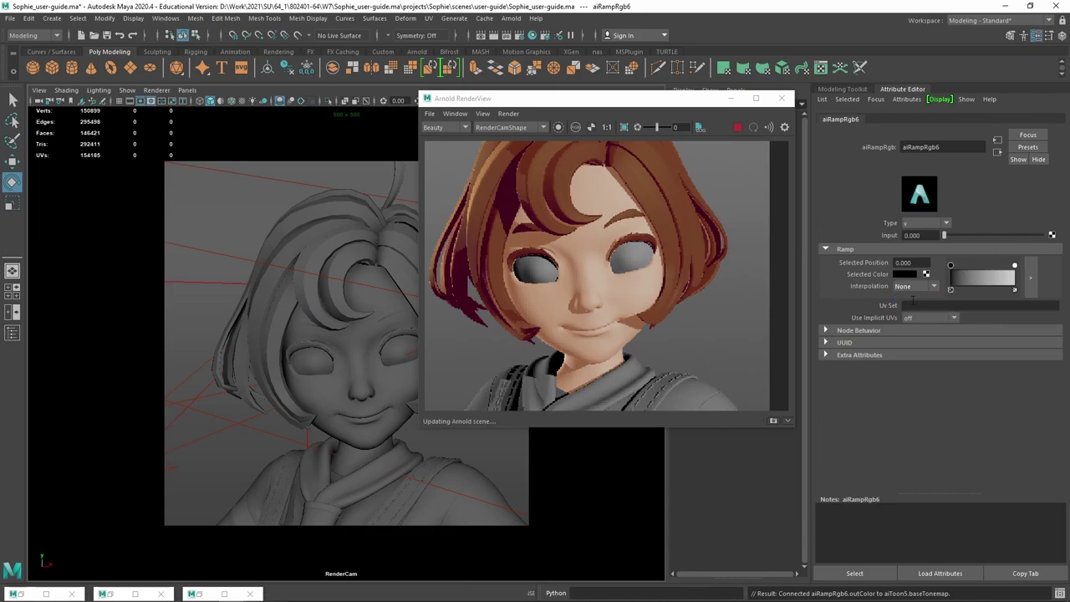
{"action": "left_click", "coordinate": [935, 223]}
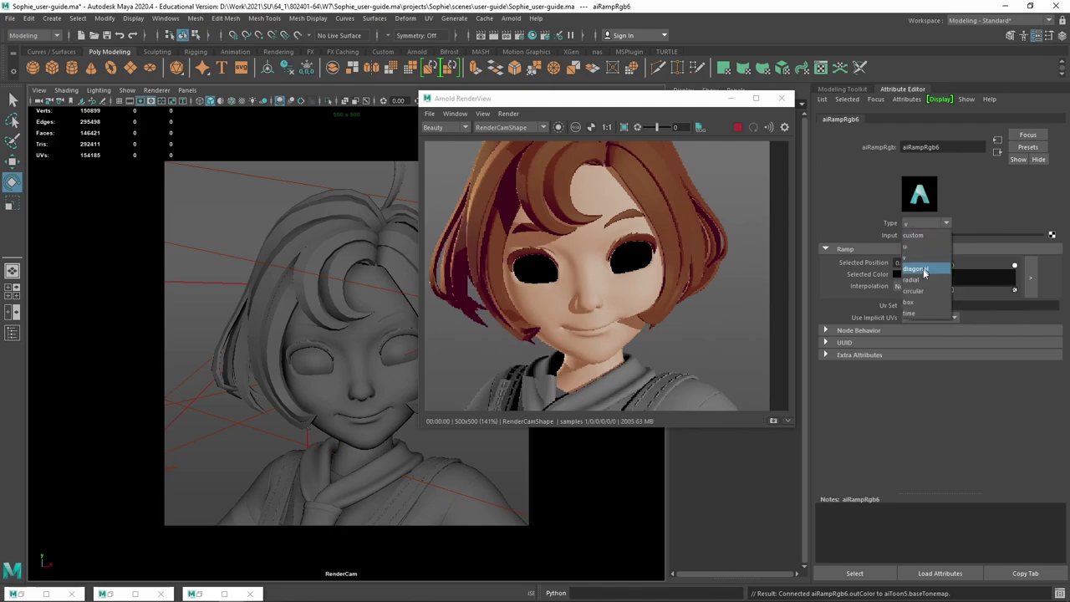
{"action": "left_click", "coordinate": [926, 284]}
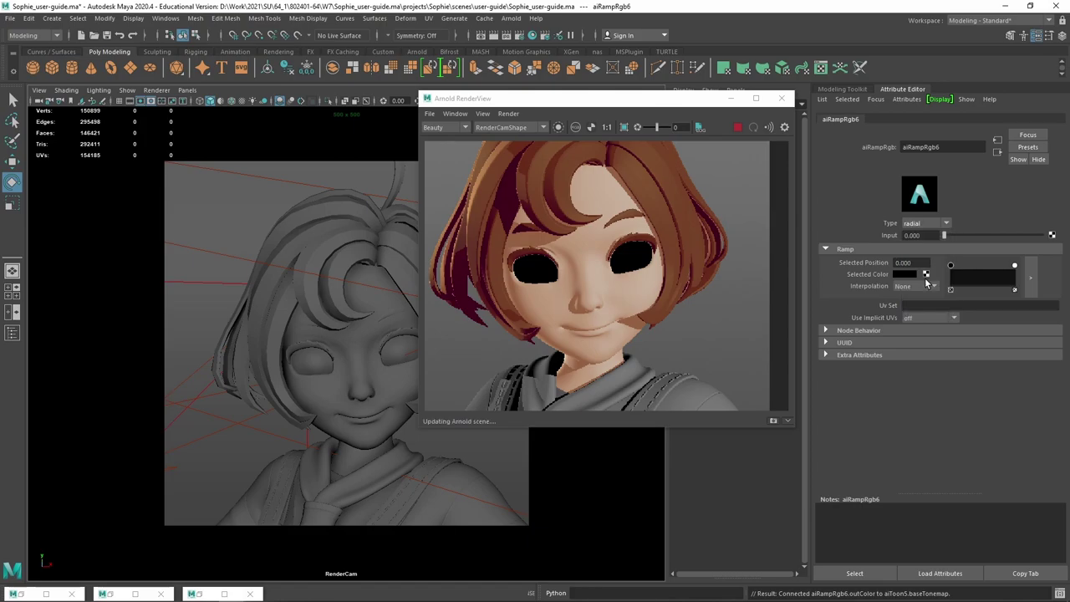
Move the ramp's white stop in near 0.1, keeping the ramp type radial.
{"action": "left_click", "coordinate": [1015, 267]}
{"action": "left_click_drag", "start_coordinate": [998, 272], "coordinate": [966, 274]}
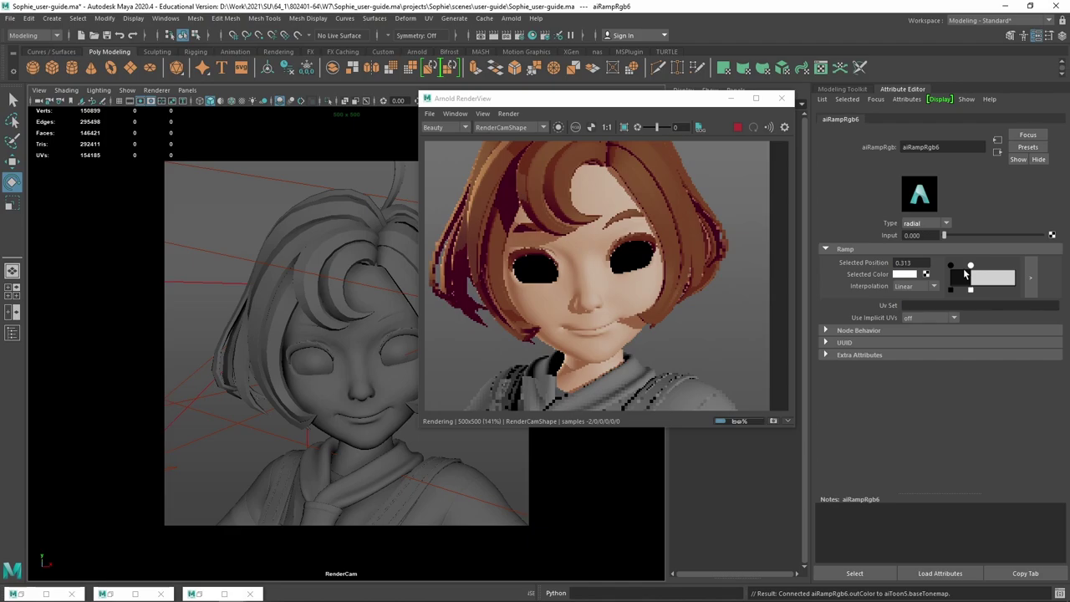
{"action": "left_click_drag", "start_coordinate": [963, 269], "coordinate": [958, 273]}
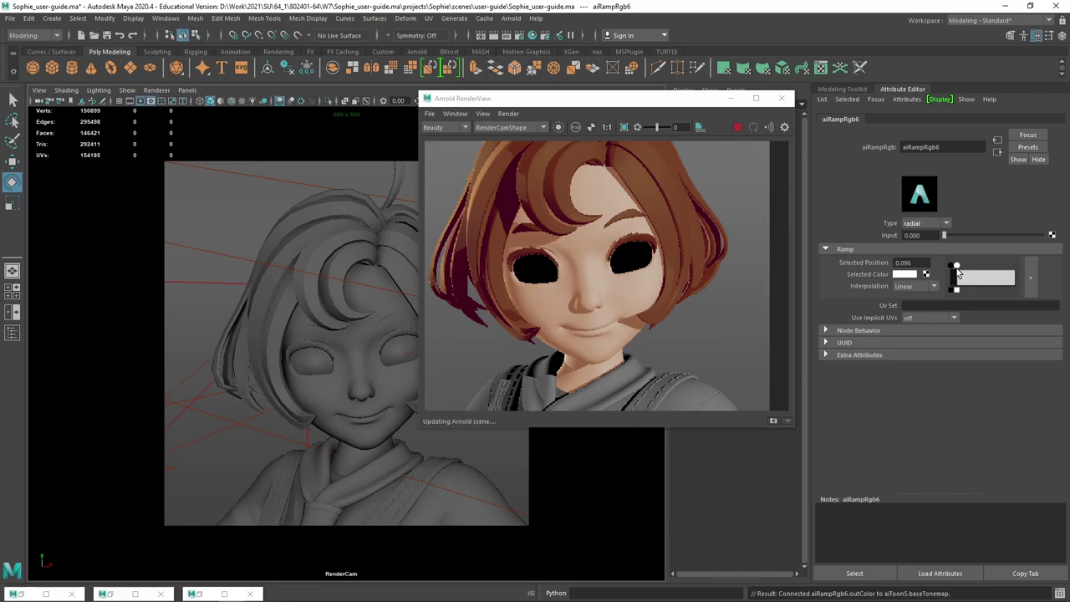
{"action": "left_click", "coordinate": [952, 268]}
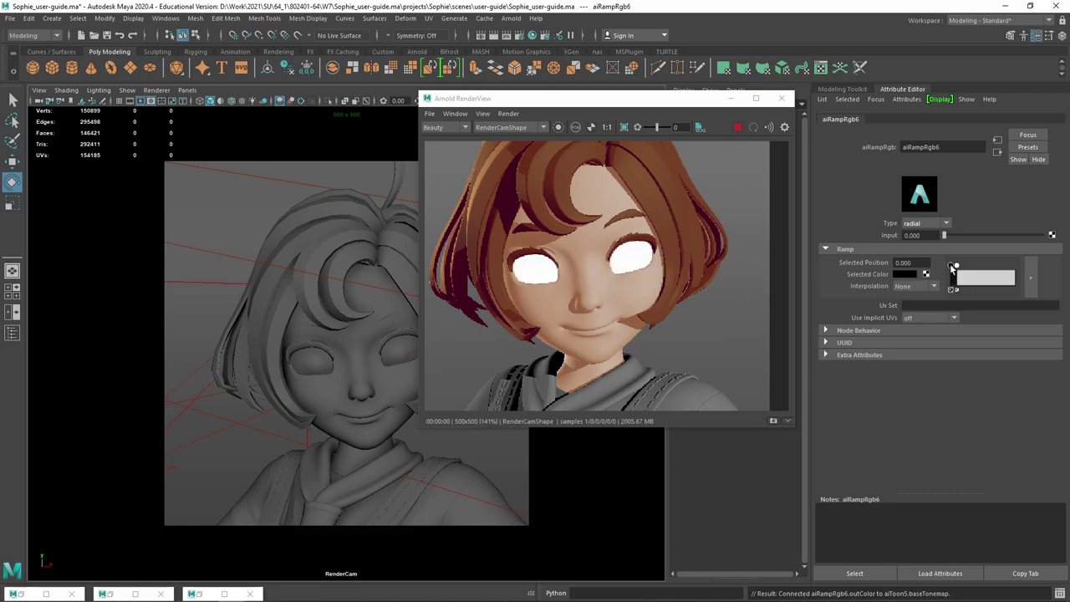
{"action": "left_click", "coordinate": [946, 222]}
{"action": "left_click", "coordinate": [920, 282]}
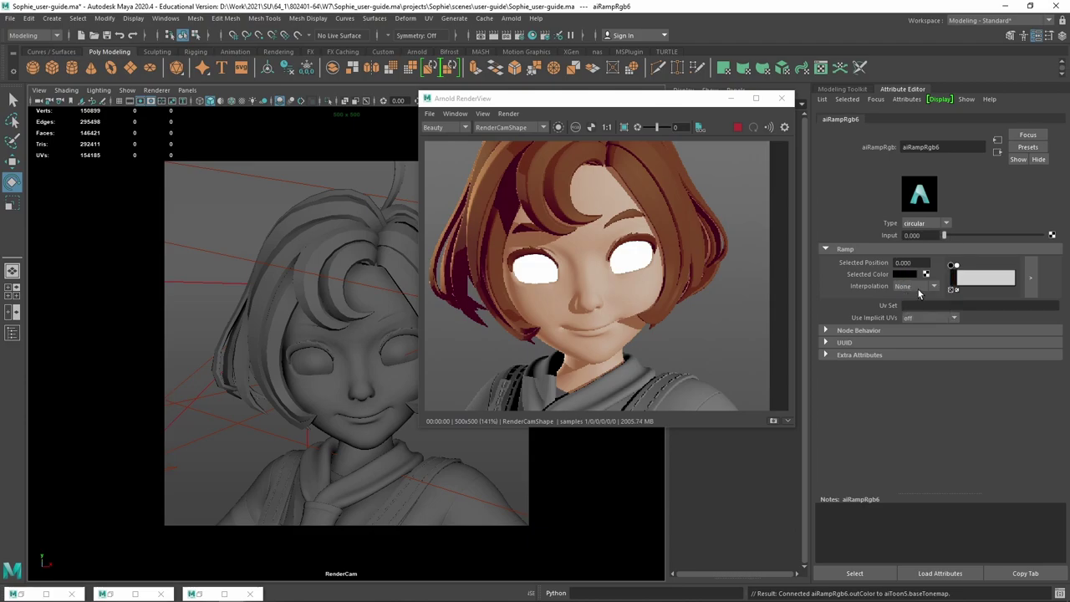
{"action": "left_click", "coordinate": [927, 223]}
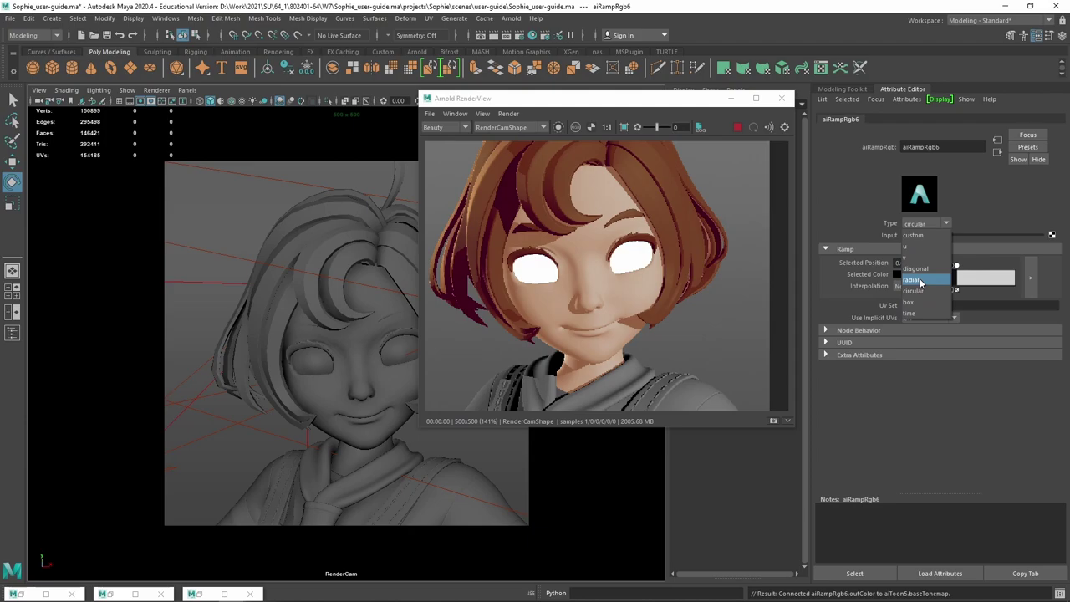
{"action": "left_click", "coordinate": [920, 281]}
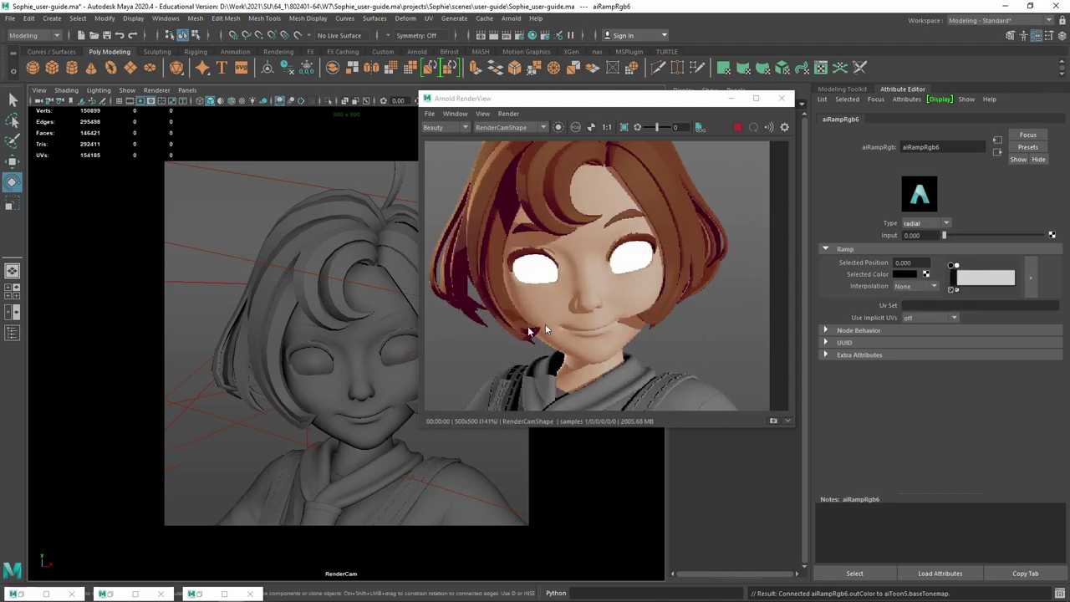
{"action": "left_click", "coordinate": [998, 152]}
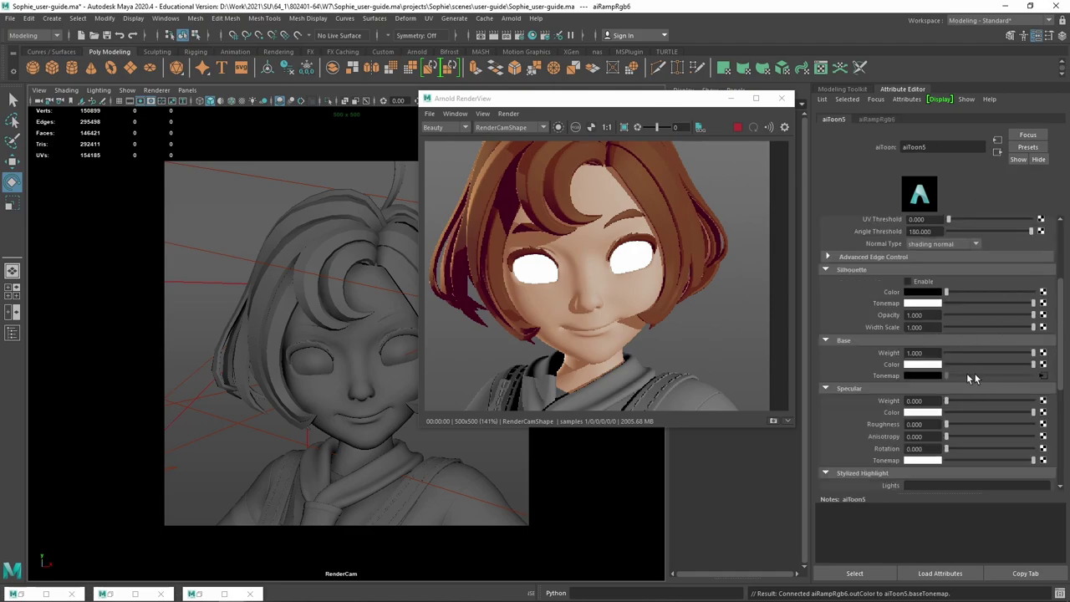
Break aiRampRgb6's link to aiToon5's base tonemap and connect a new File texture to base colour.
{"action": "right_click", "coordinate": [898, 378]}
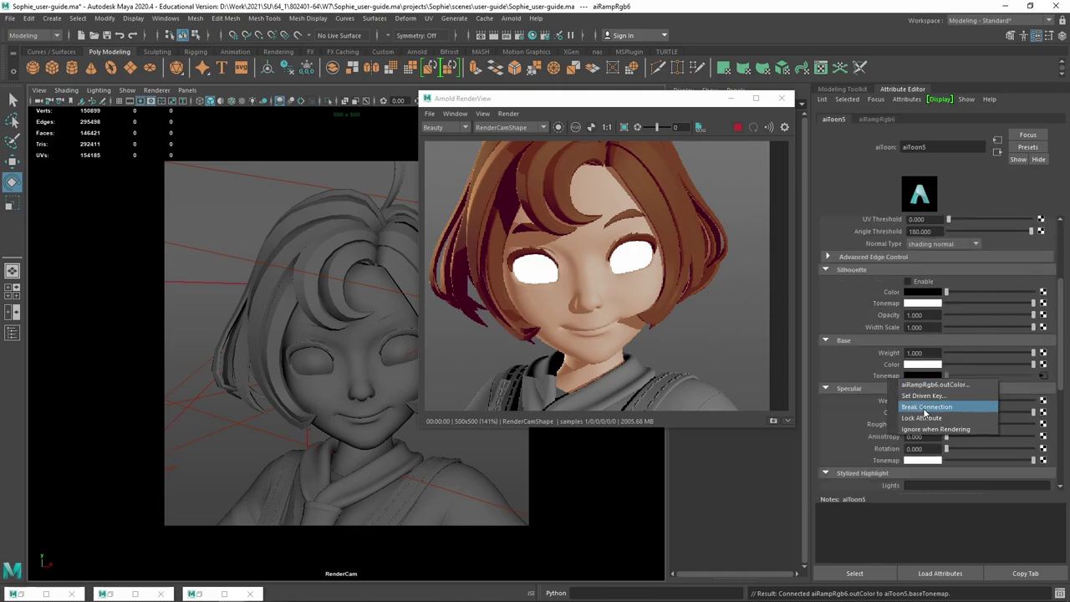
{"action": "left_click", "coordinate": [925, 409]}
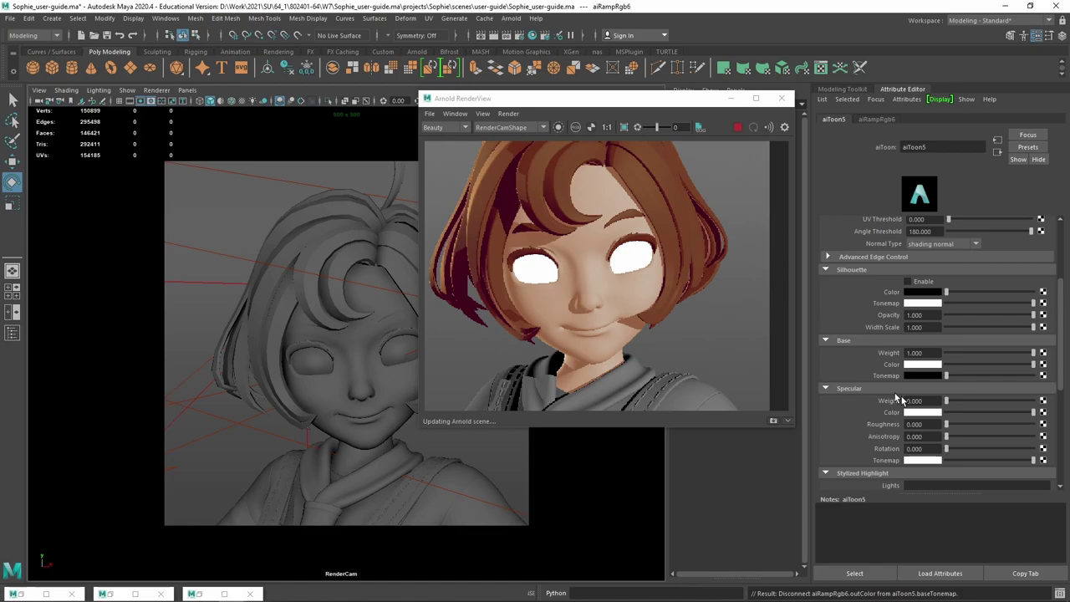
{"action": "left_click", "coordinate": [1044, 368]}
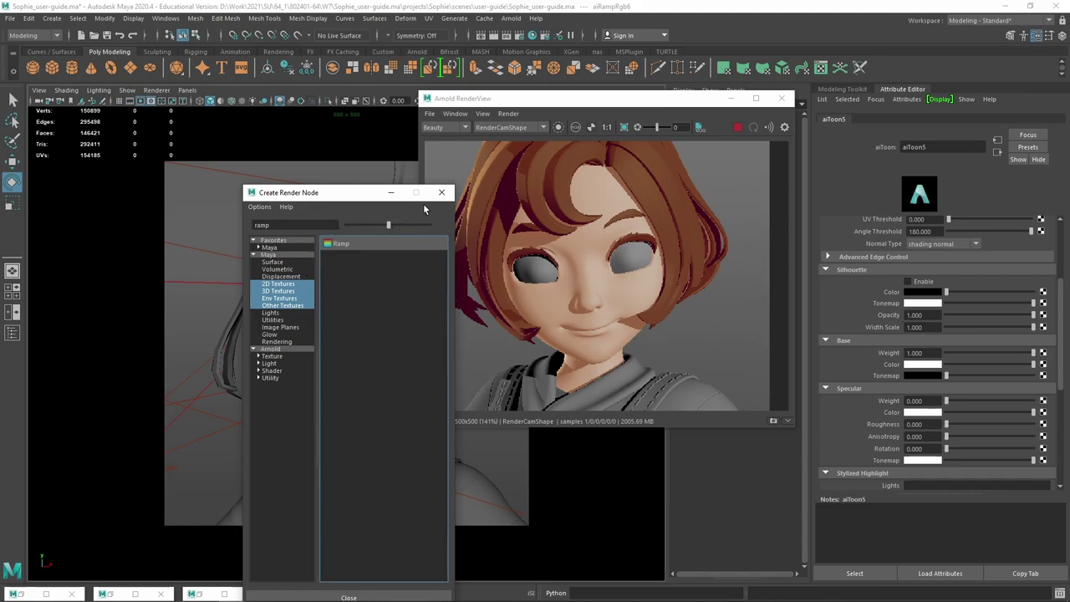
{"action": "left_click", "coordinate": [270, 254]}
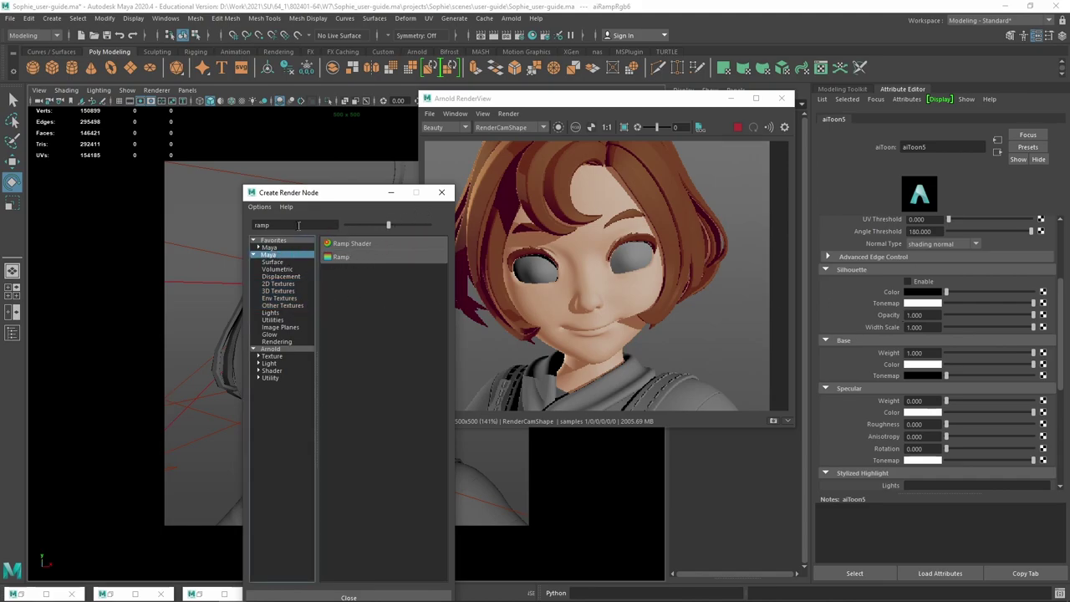
{"action": "double_click", "coordinate": [298, 226]}
{"action": "key", "text": "BackSpace"}
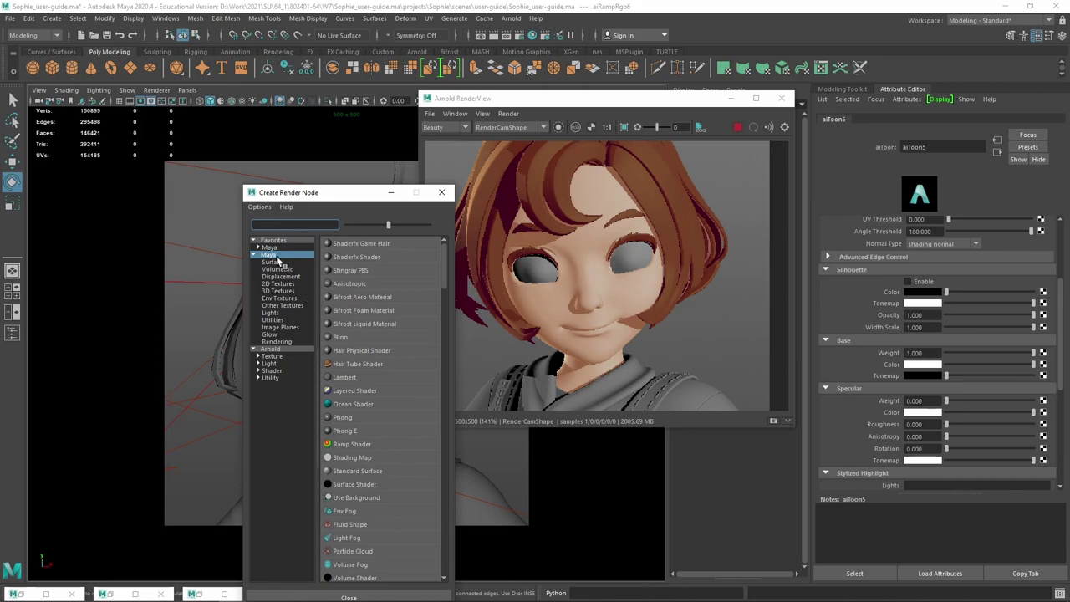
{"action": "left_click", "coordinate": [278, 283]}
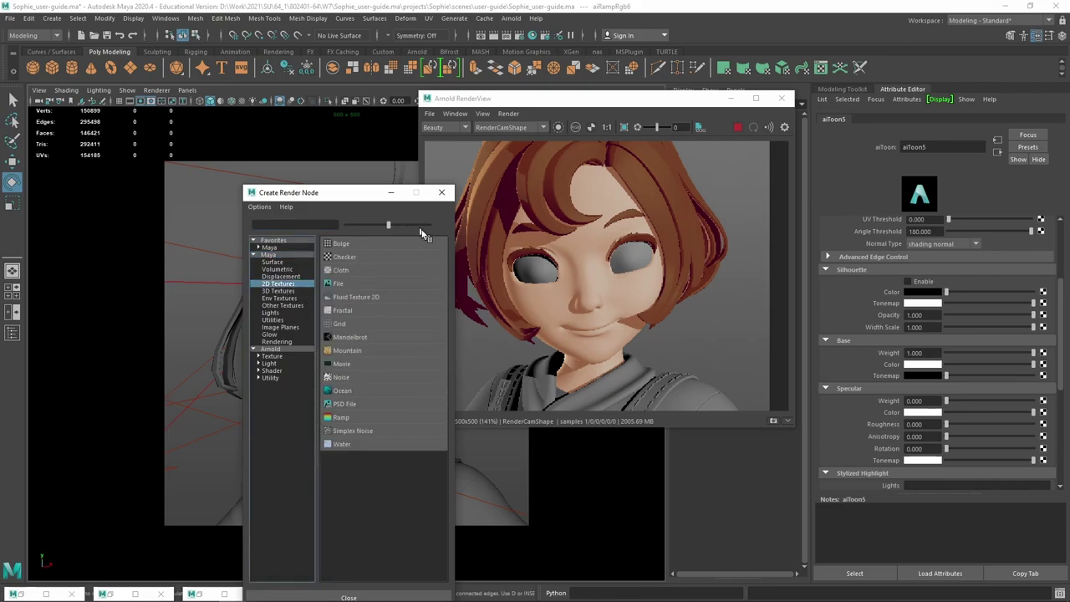
{"action": "left_click", "coordinate": [337, 283]}
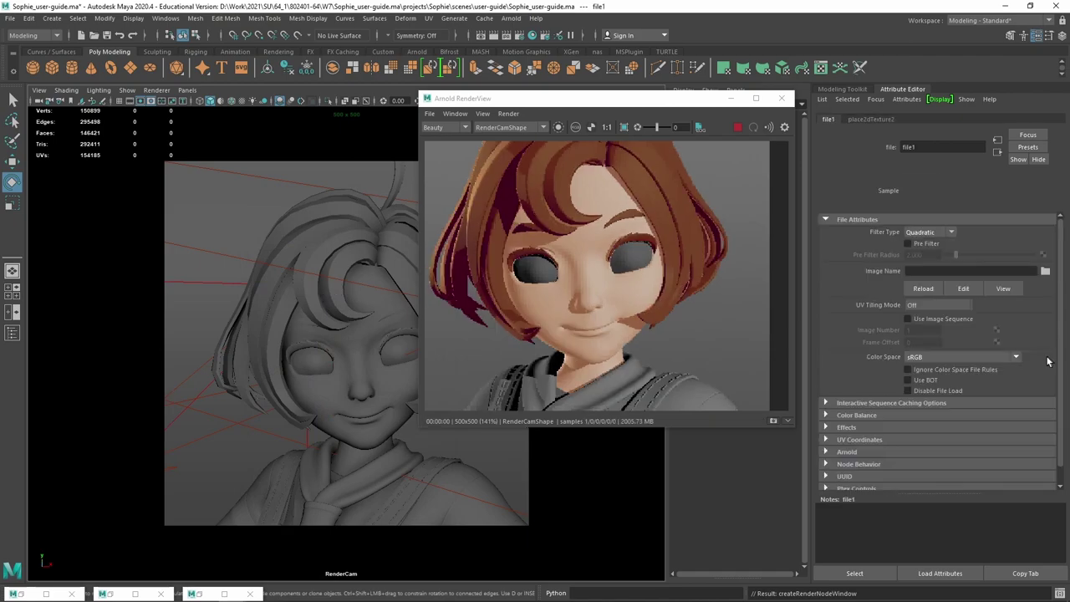
Browse for file1's image, going up to the 2021 folder and into SU\64_1\802401-64.
{"action": "left_click", "coordinate": [1045, 271]}
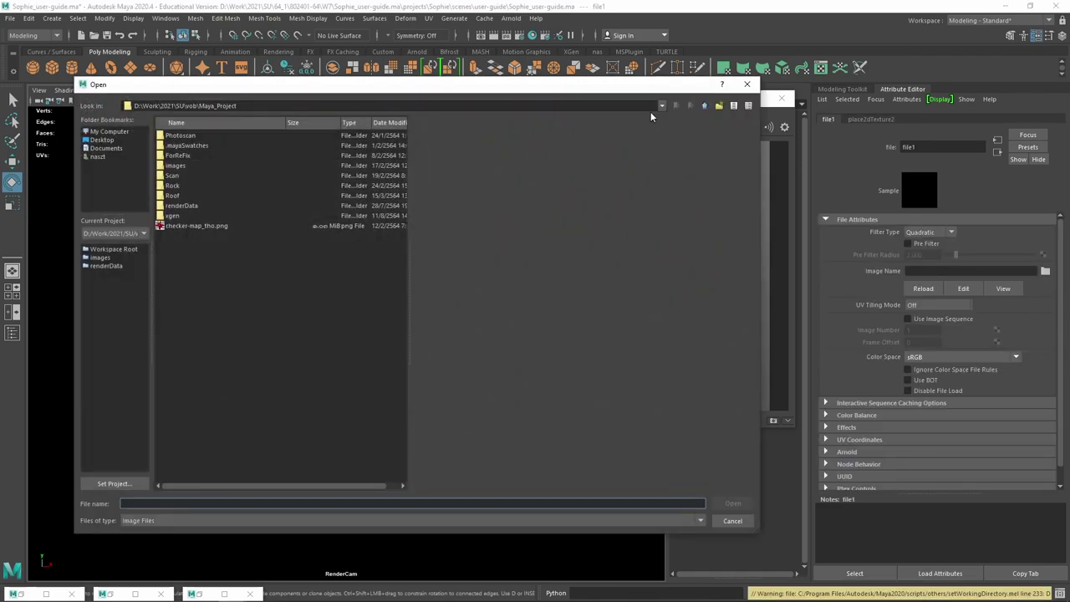
{"action": "left_click", "coordinate": [705, 106]}
{"action": "left_click", "coordinate": [706, 107]}
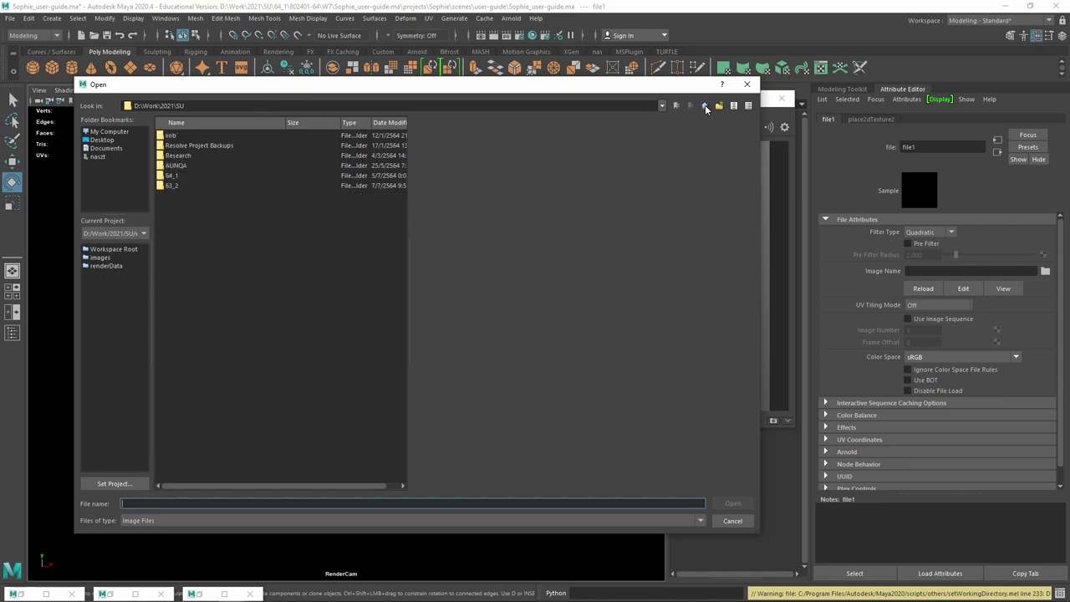
{"action": "left_click", "coordinate": [705, 106]}
{"action": "double_click", "coordinate": [177, 135]}
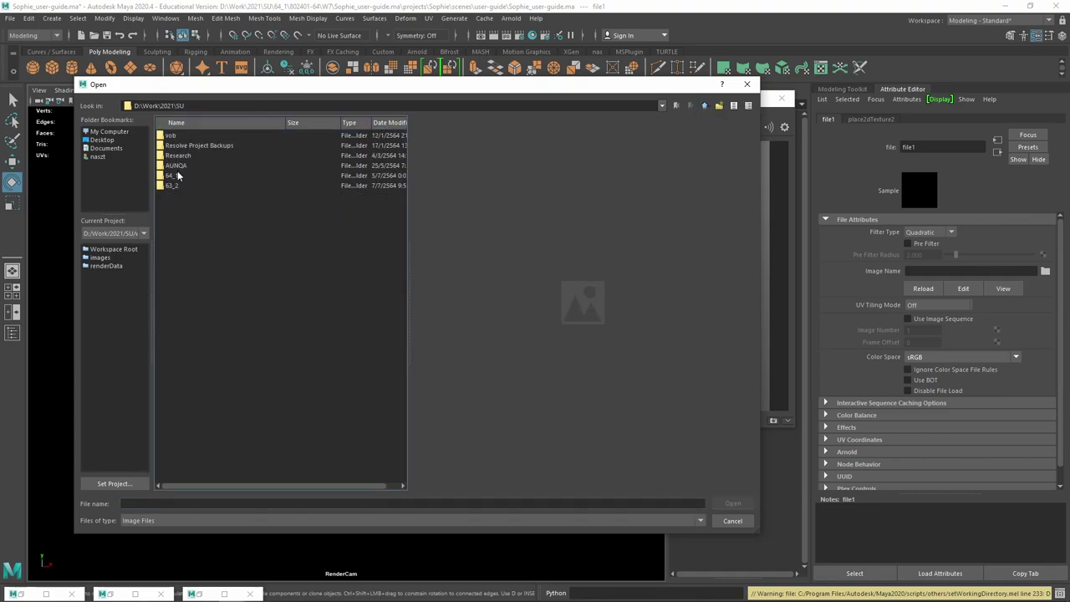
{"action": "double_click", "coordinate": [179, 176]}
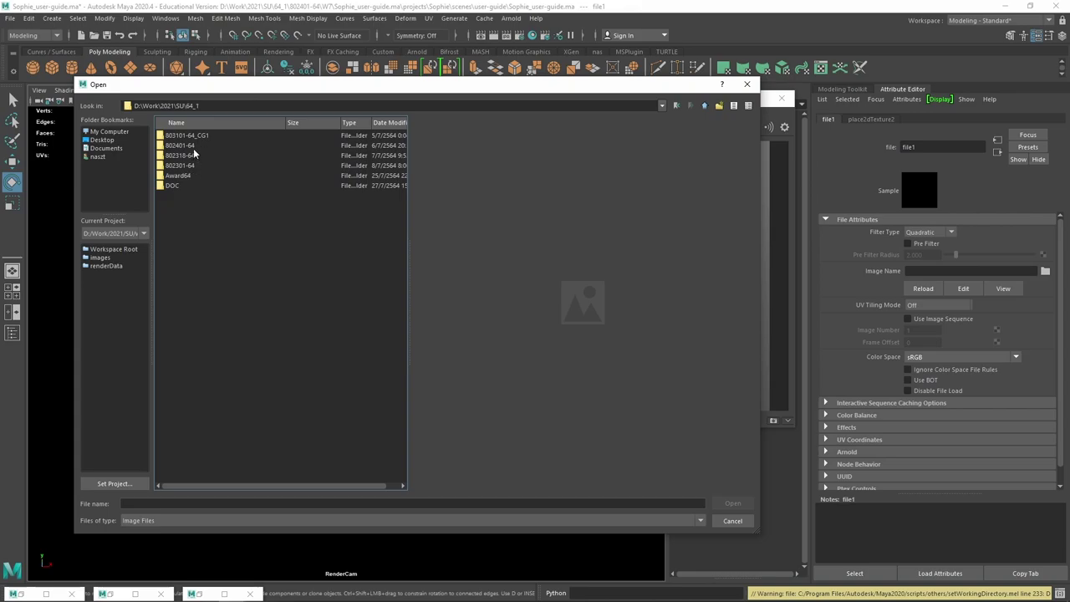
{"action": "double_click", "coordinate": [194, 146]}
Continue through W7, Sophie_user-guide.ma, projects, Sophie and scenes into user-guide.
{"action": "left_click", "coordinate": [177, 186]}
{"action": "double_click", "coordinate": [176, 185]}
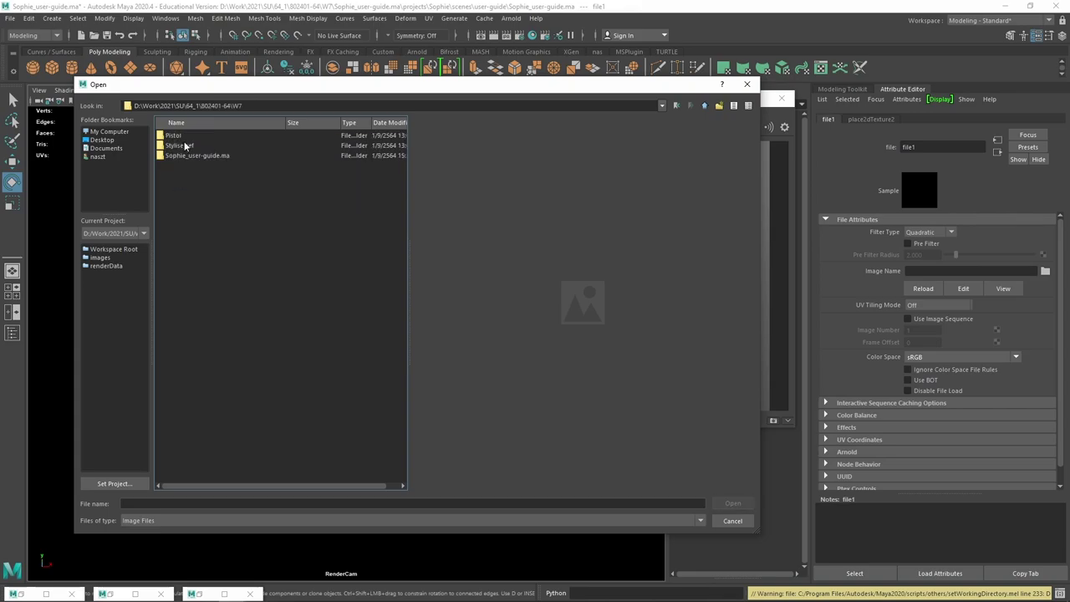
{"action": "double_click", "coordinate": [195, 156]}
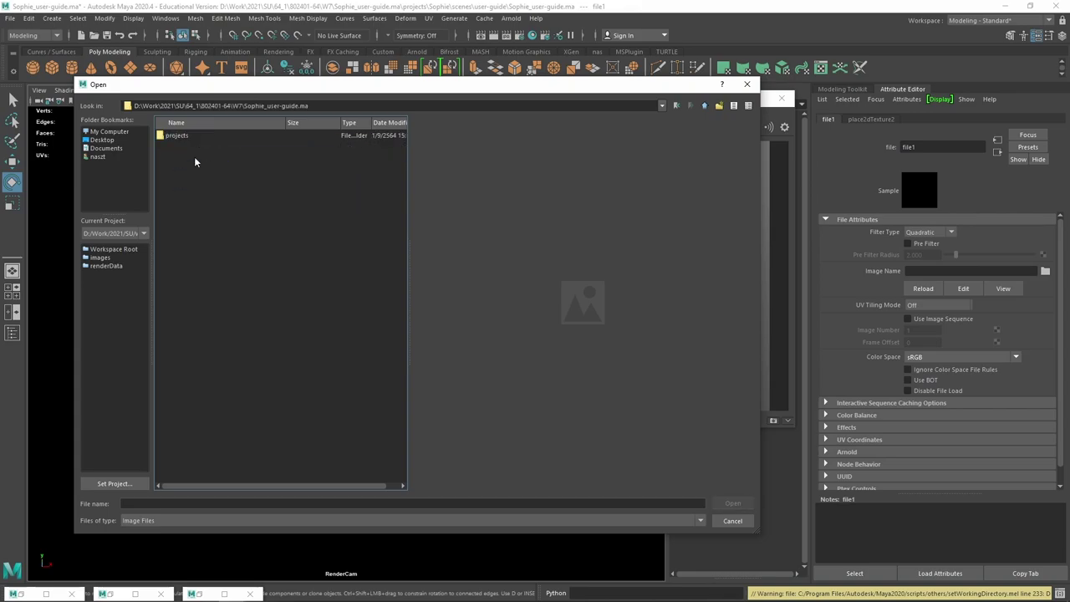
{"action": "double_click", "coordinate": [181, 141]}
{"action": "double_click", "coordinate": [187, 139]}
{"action": "double_click", "coordinate": [189, 138]}
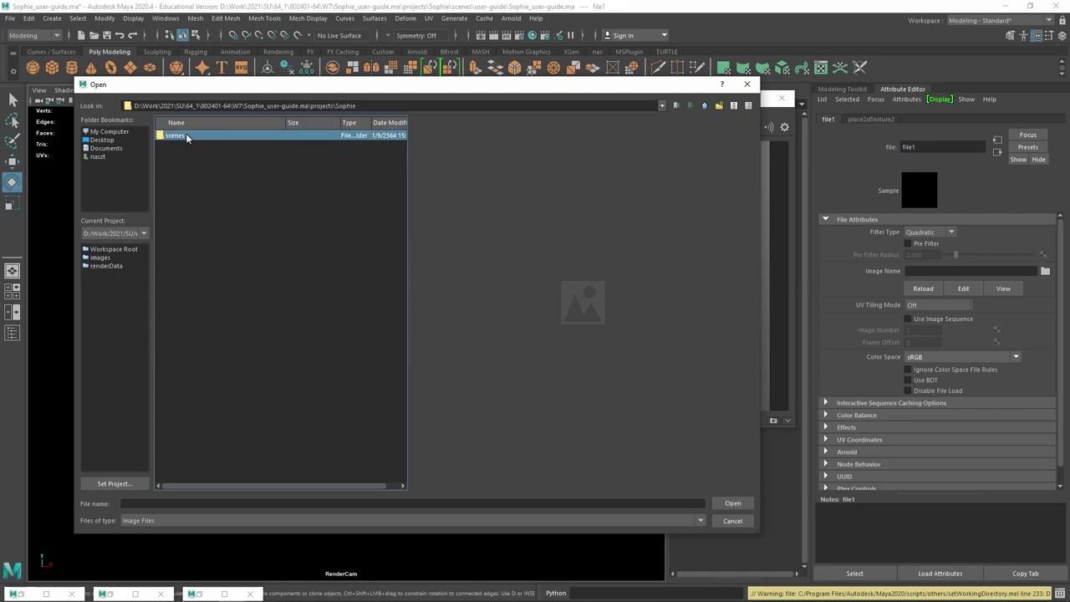
{"action": "double_click", "coordinate": [192, 138]}
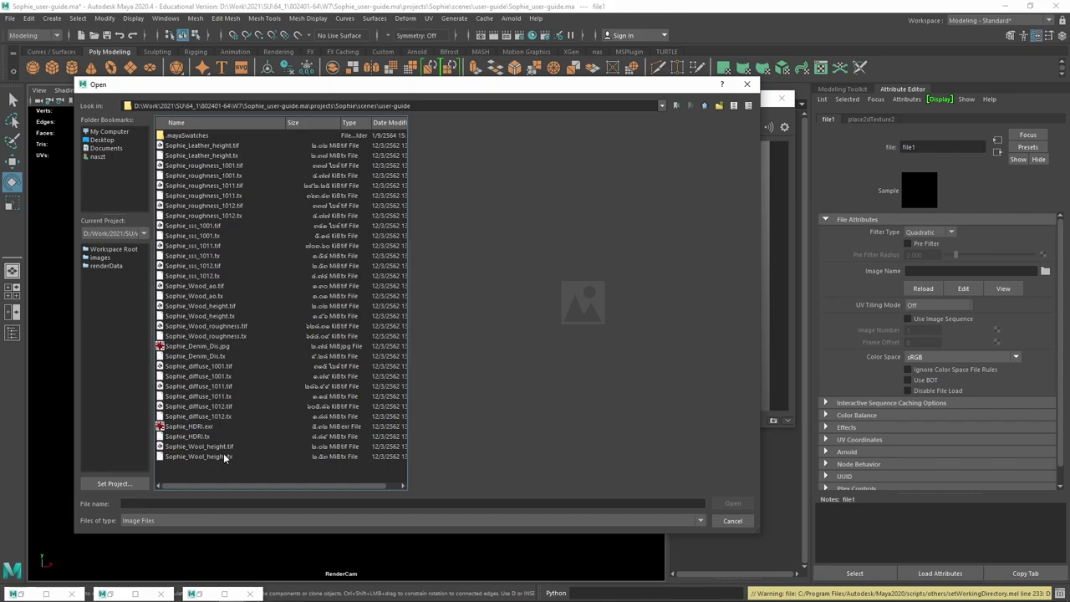
Browse the Sophie_diffuse 1001/1011/1012 files, cancel without loading, and return to aiToon5.
{"action": "left_click", "coordinate": [231, 369]}
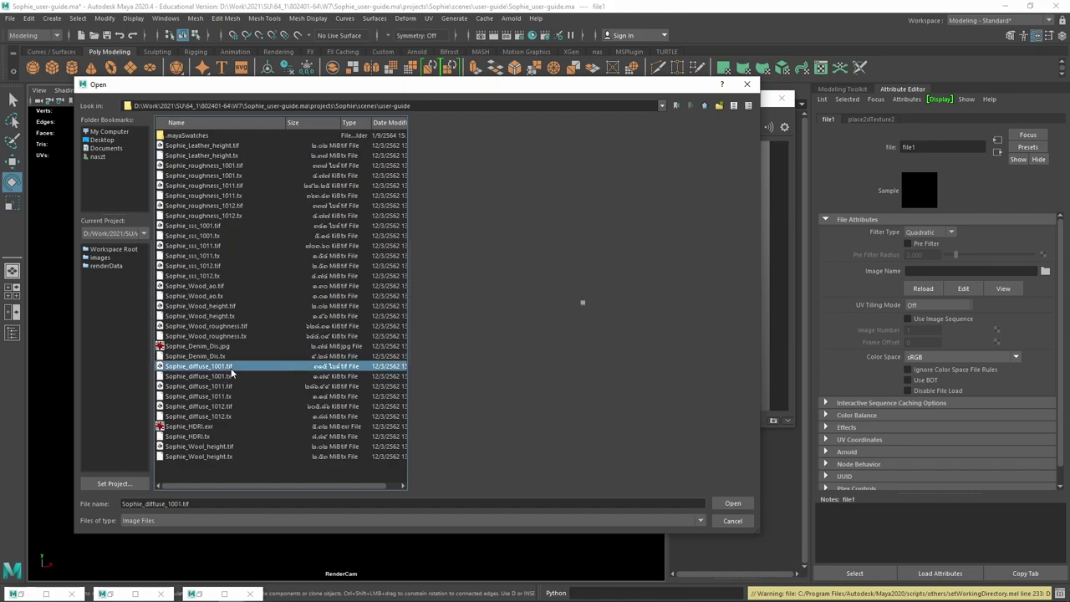
{"action": "left_click", "coordinate": [228, 386]}
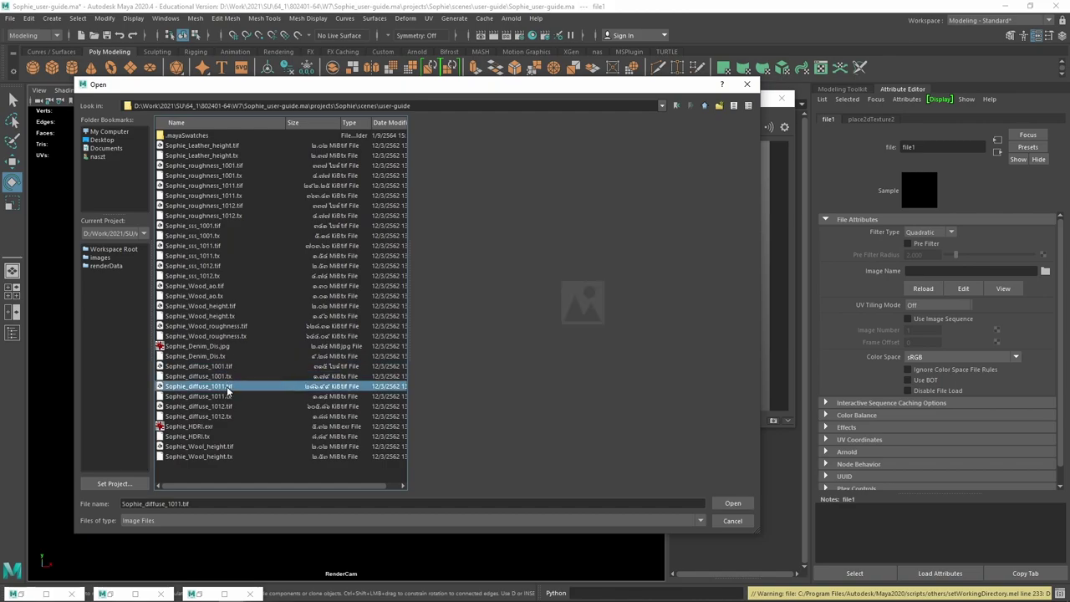
{"action": "left_click", "coordinate": [224, 408]}
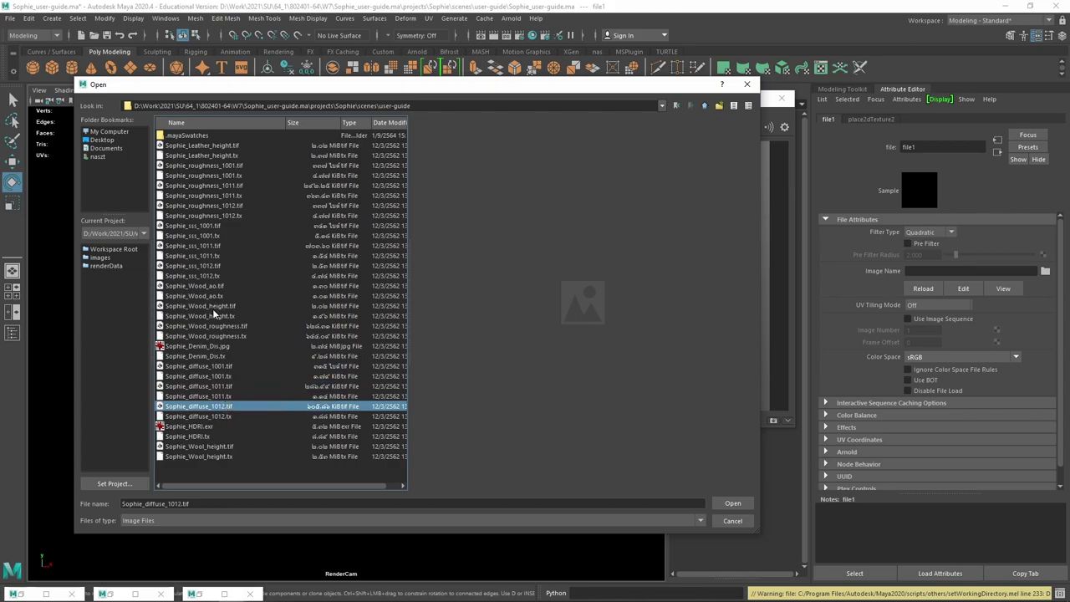
{"action": "left_click", "coordinate": [733, 521]}
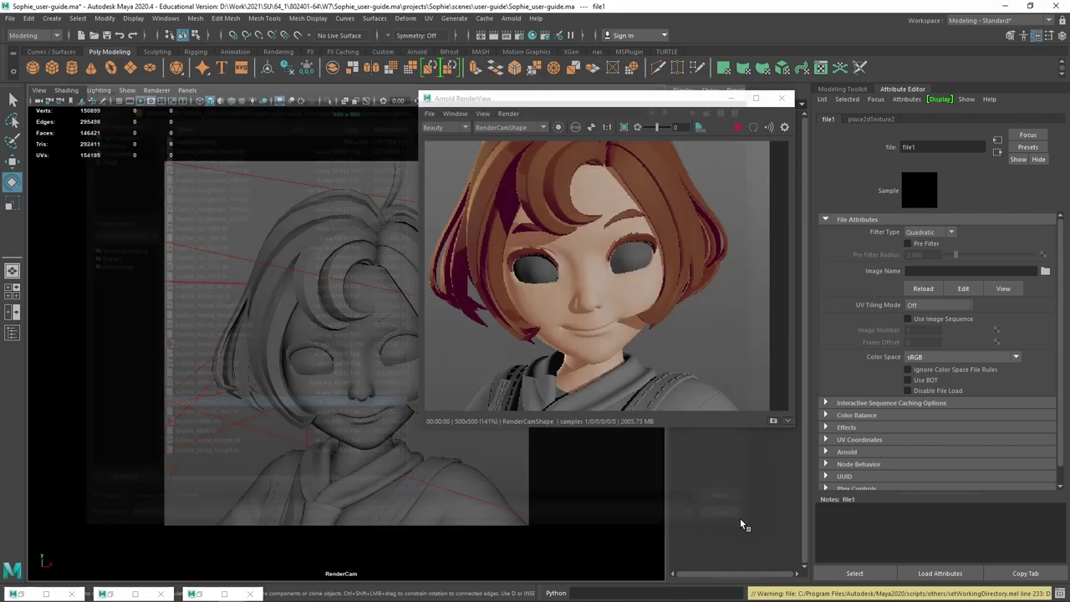
{"action": "left_click", "coordinate": [997, 153]}
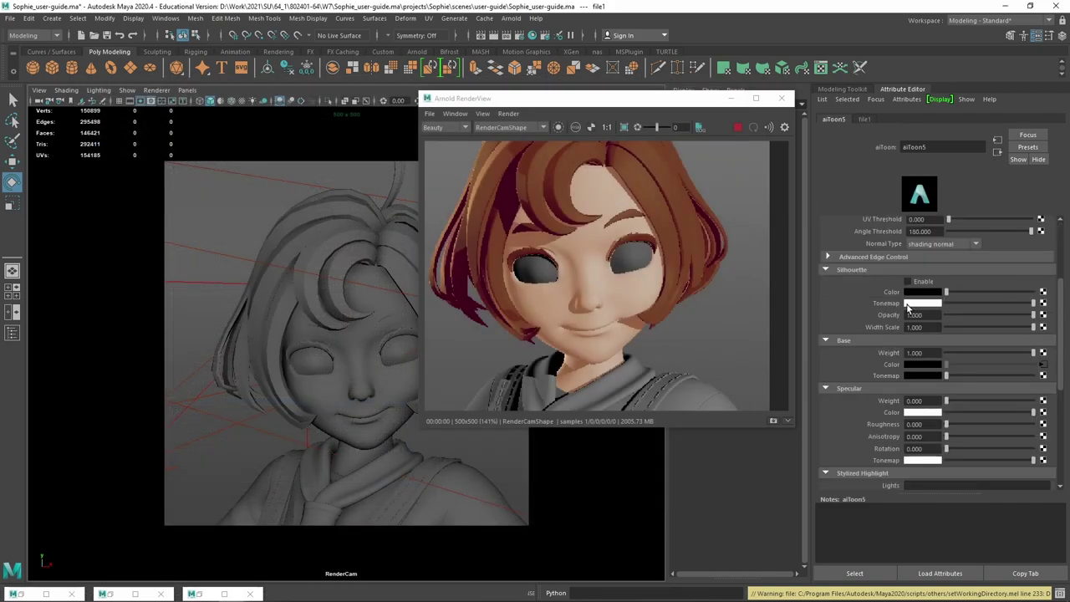
Break the aiToon5 Base Color texture connection and connect a new Ramp in its place.
{"action": "right_click", "coordinate": [891, 365]}
{"action": "left_click", "coordinate": [928, 390]}
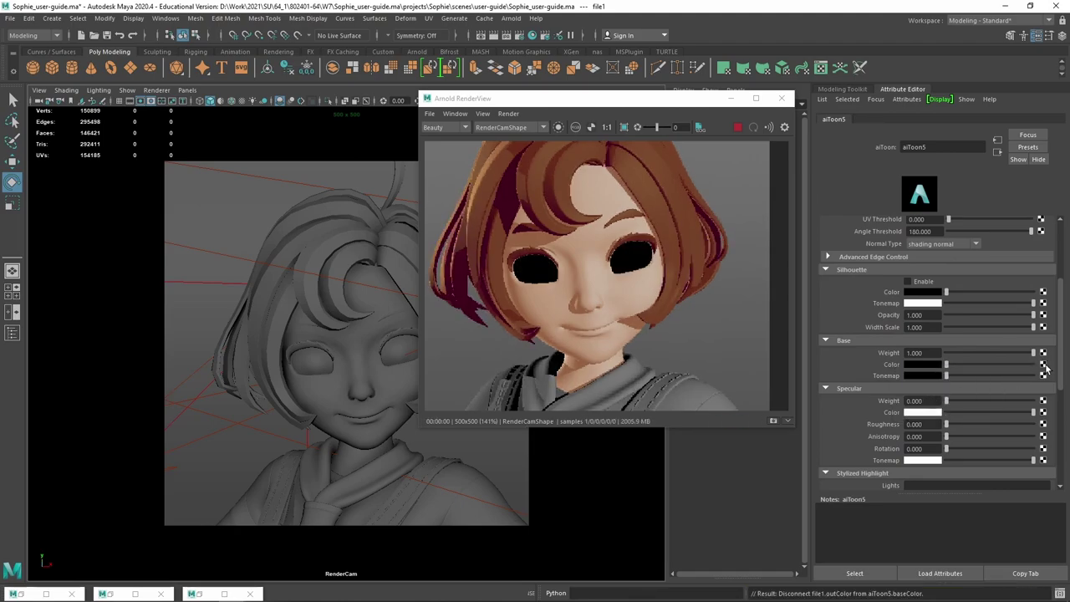
{"action": "left_click", "coordinate": [1042, 365]}
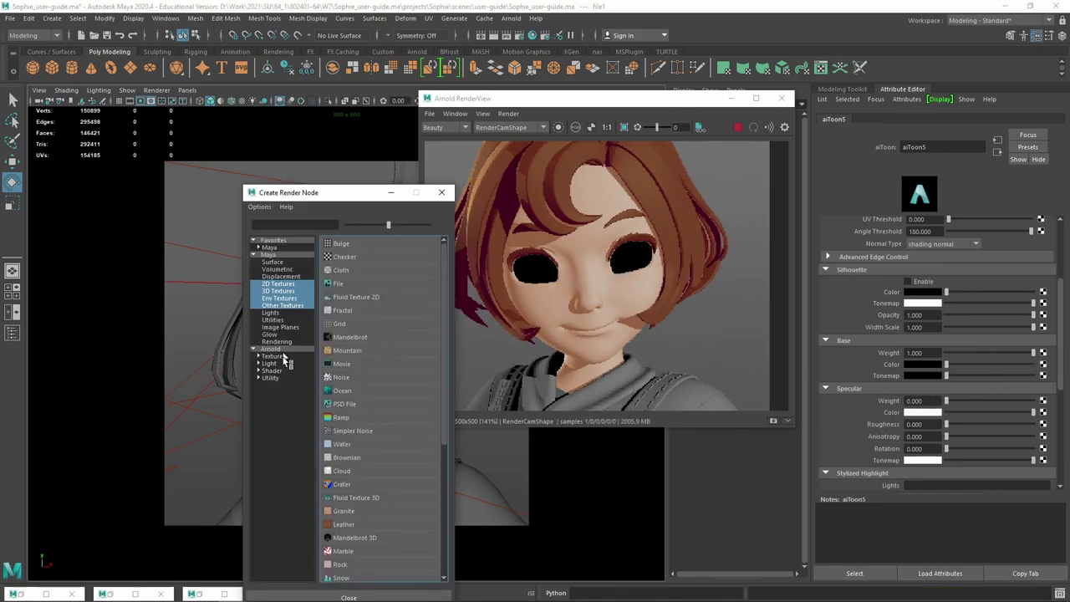
{"action": "middle_click_drag", "start_coordinate": [363, 417], "coordinate": [364, 418]}
{"action": "left_click", "coordinate": [365, 418]}
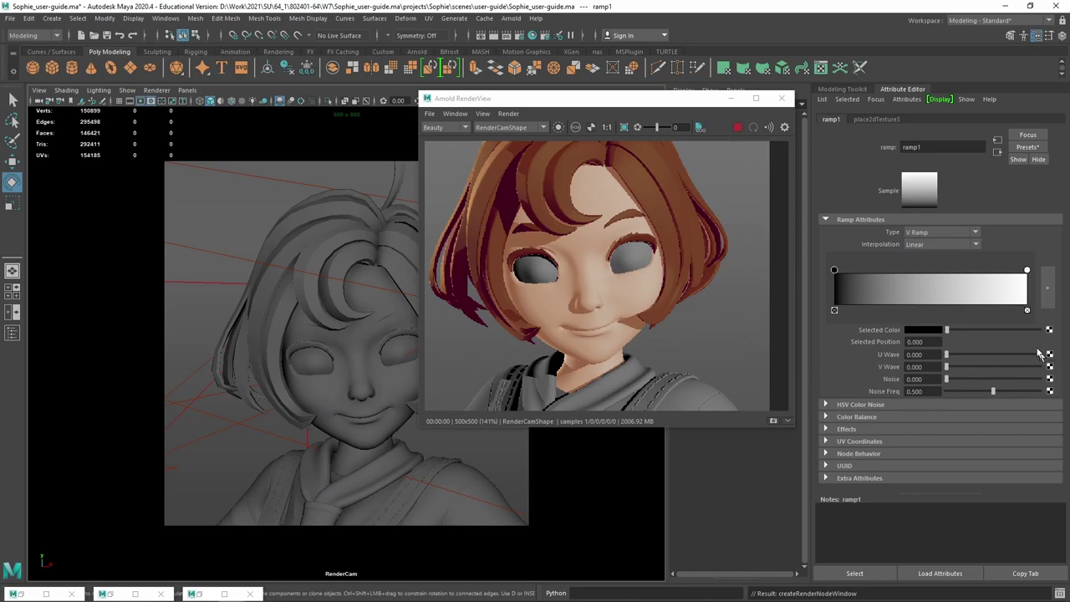
Set the ramp Type to Circular Ramp and select both eye meshes.
{"action": "left_click", "coordinate": [943, 234]}
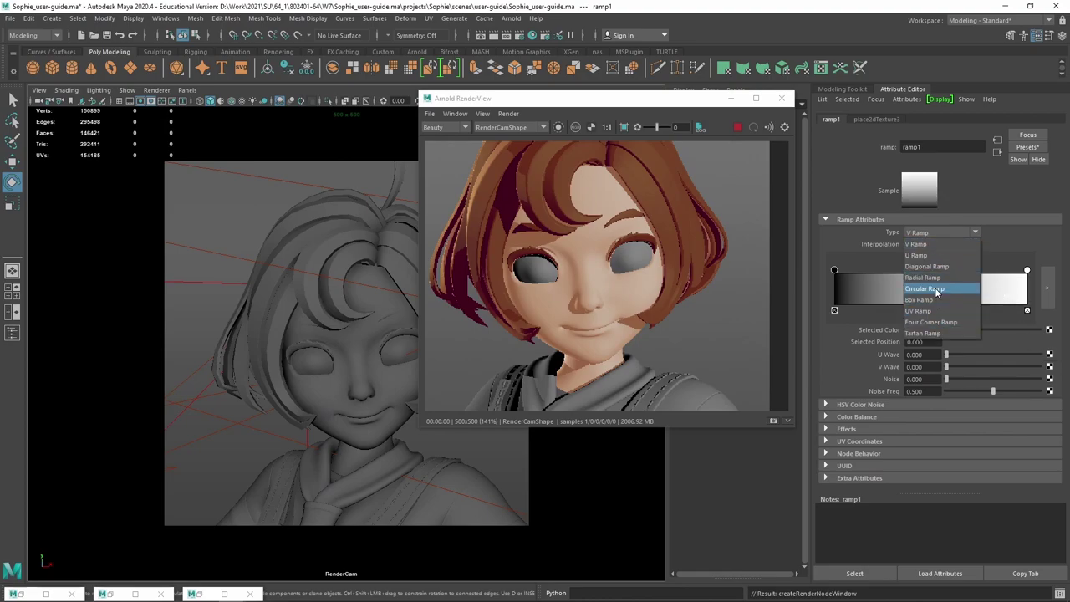
{"action": "left_click", "coordinate": [940, 283]}
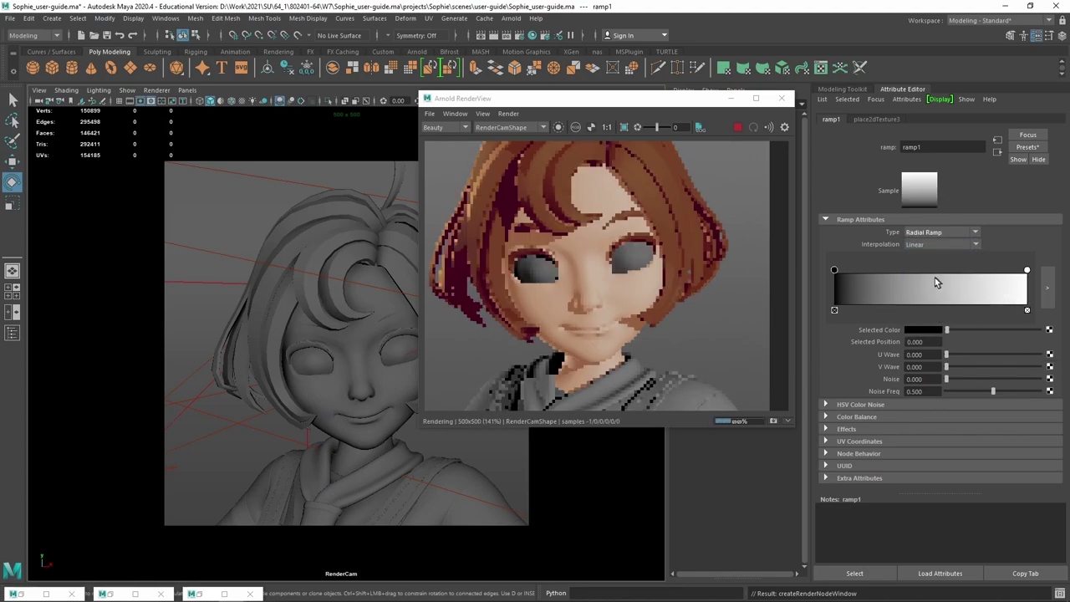
{"action": "left_click", "coordinate": [929, 235]}
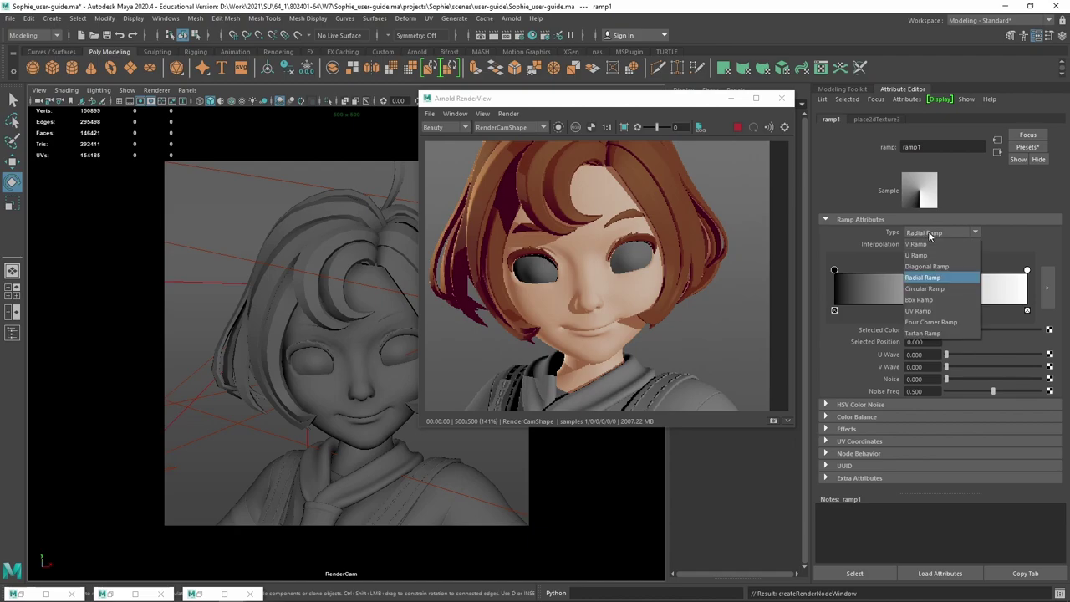
{"action": "left_click", "coordinate": [927, 290]}
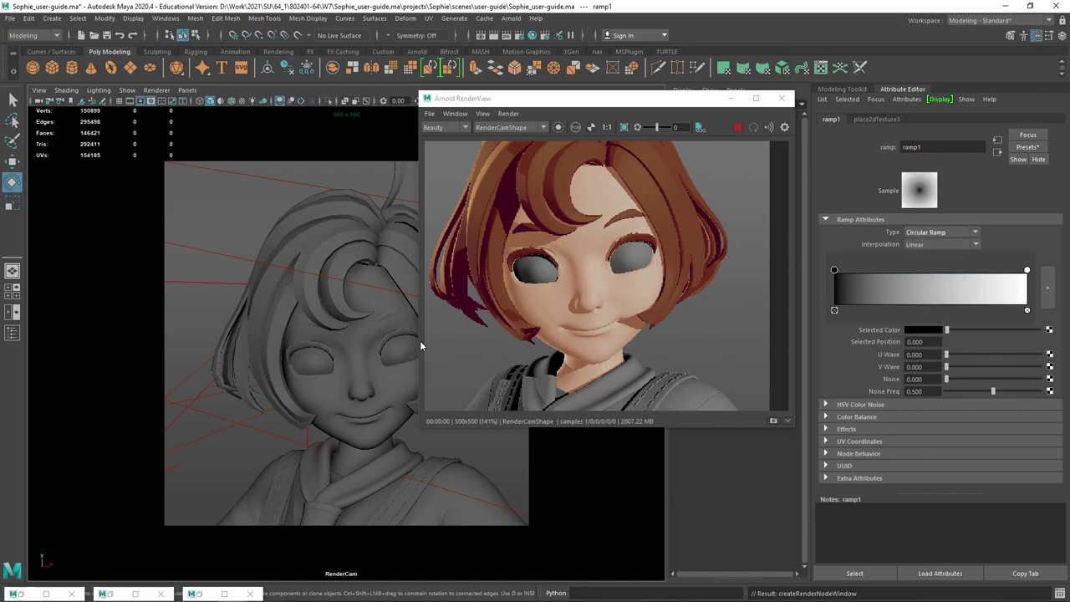
{"action": "left_click", "coordinate": [399, 352]}
{"action": "left_click", "coordinate": [312, 361], "text": "shift"}
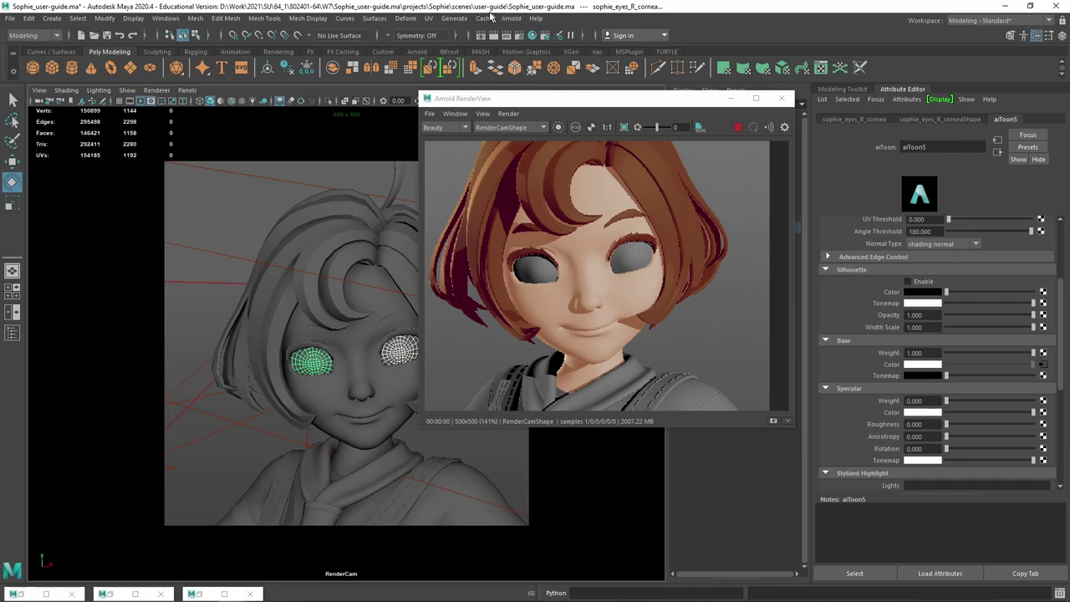
{"action": "left_click", "coordinate": [428, 17]}
{"action": "left_click", "coordinate": [468, 32]}
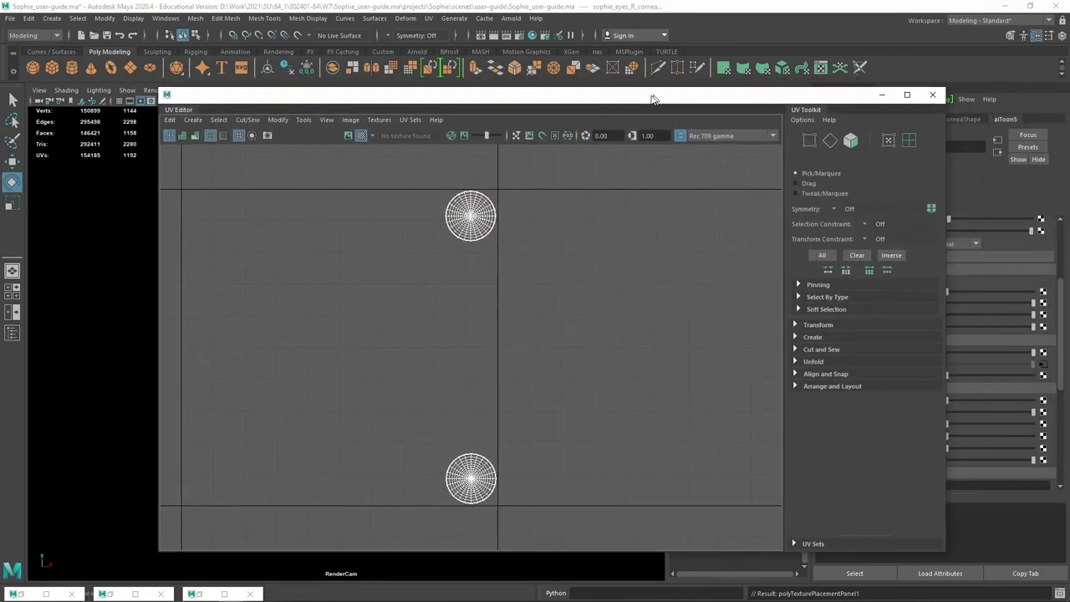
{"action": "mouse_move", "coordinate": [652, 101]}
{"action": "left_mouse_down"}
{"action": "mouse_move", "coordinate": [655, 192]}
{"action": "mouse_move", "coordinate": [665, 176]}
{"action": "left_mouse_up"}
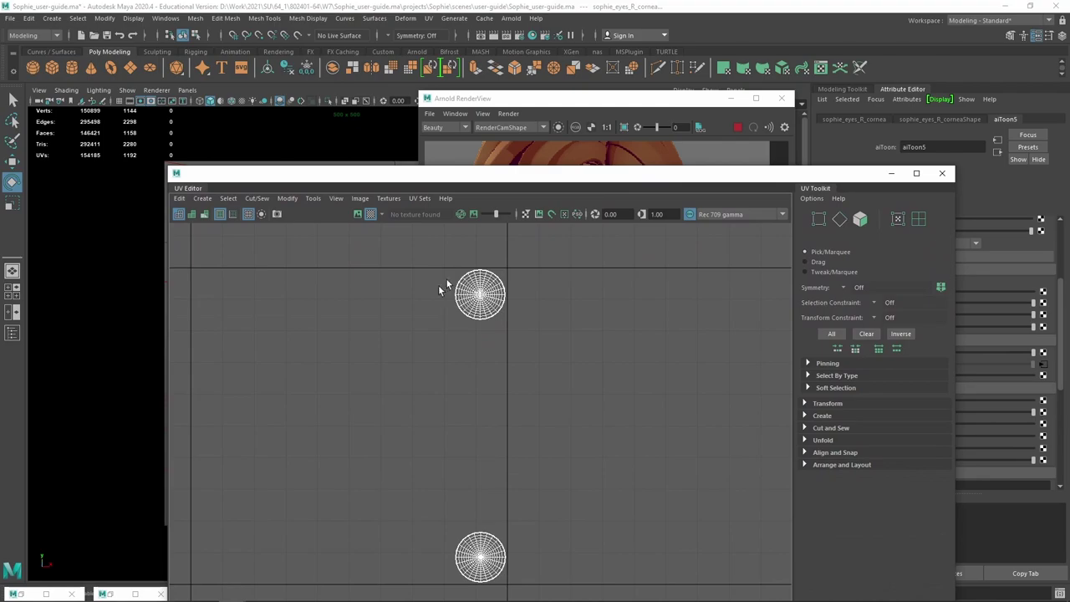
{"action": "left_click", "coordinate": [942, 176]}
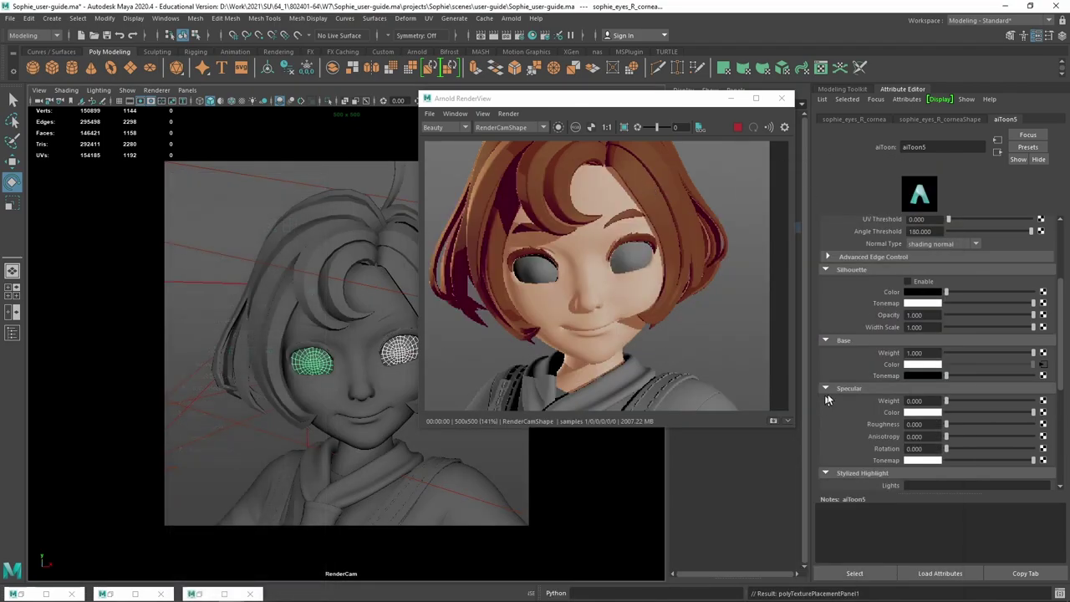
Disconnect the ramp from aiToon5 Base Color and connect a new File texture.
{"action": "right_click", "coordinate": [892, 365]}
{"action": "left_click", "coordinate": [928, 397]}
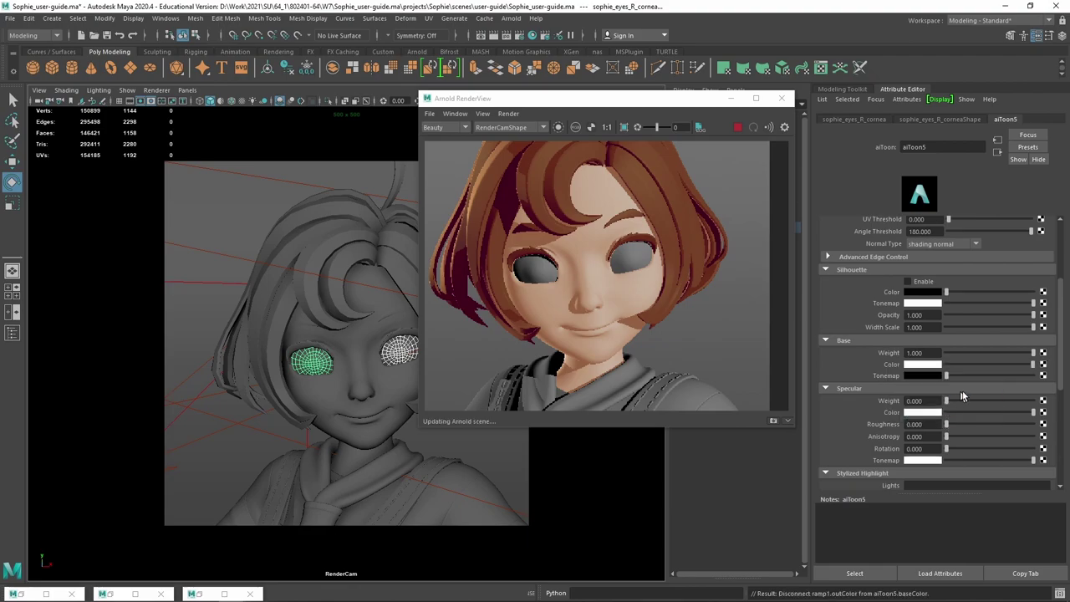
{"action": "left_click", "coordinate": [1042, 365]}
{"action": "left_click", "coordinate": [382, 283]}
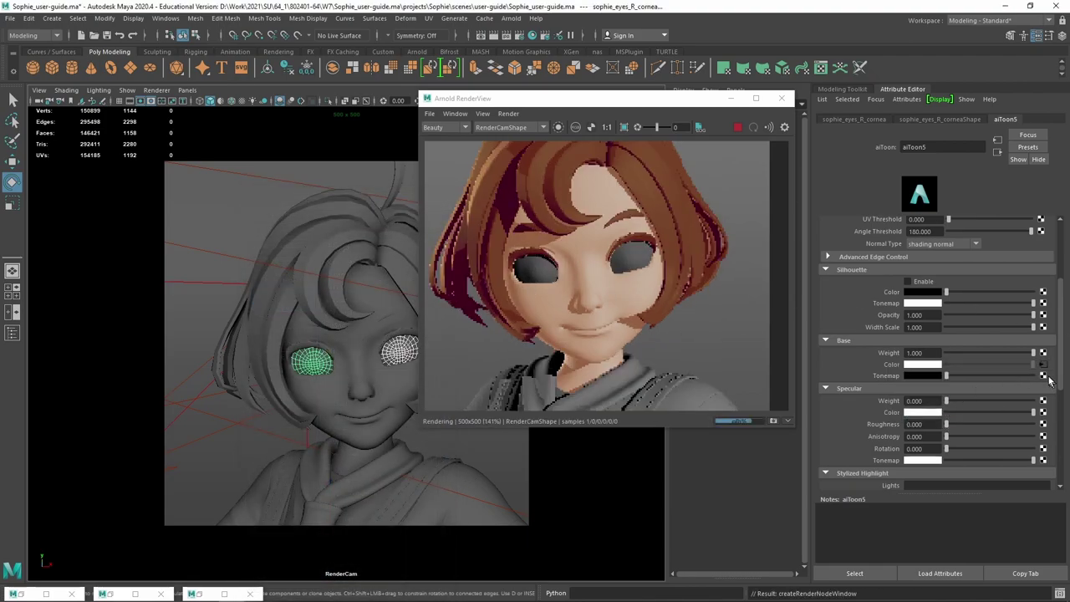
Load Sophie_diffuse_1001.tif from the Sophie scenes\user-guide folder into the file node.
{"action": "left_click", "coordinate": [1045, 271]}
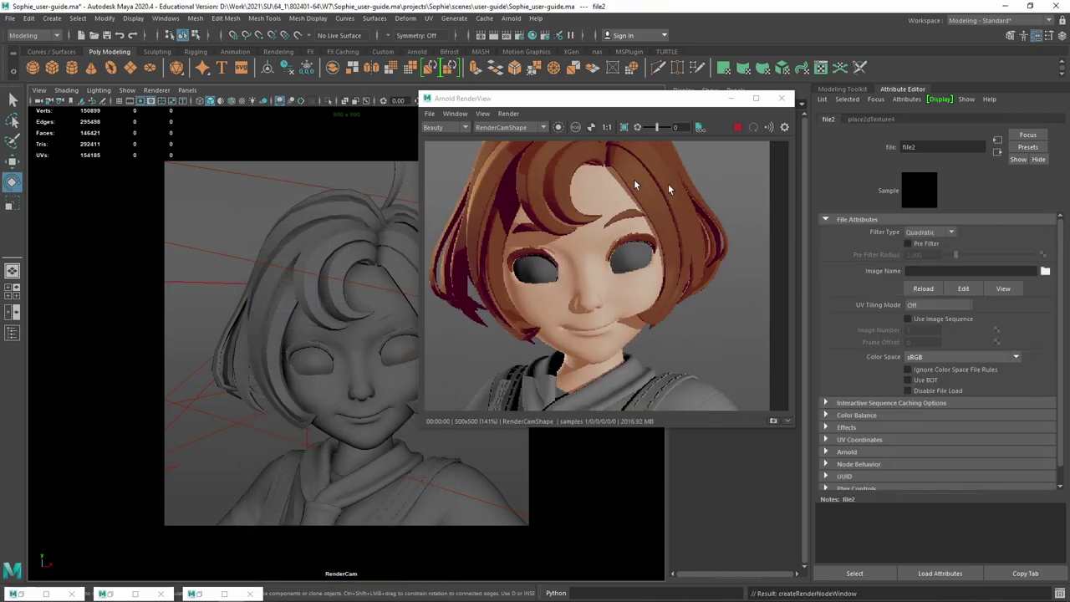
{"action": "left_click", "coordinate": [704, 106]}
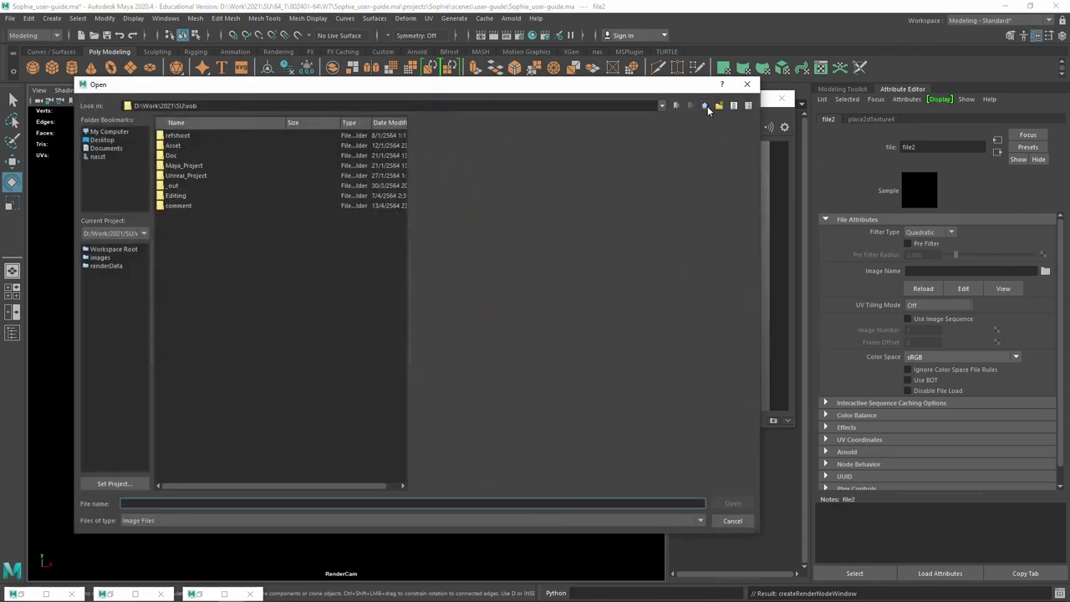
{"action": "left_click", "coordinate": [705, 106]}
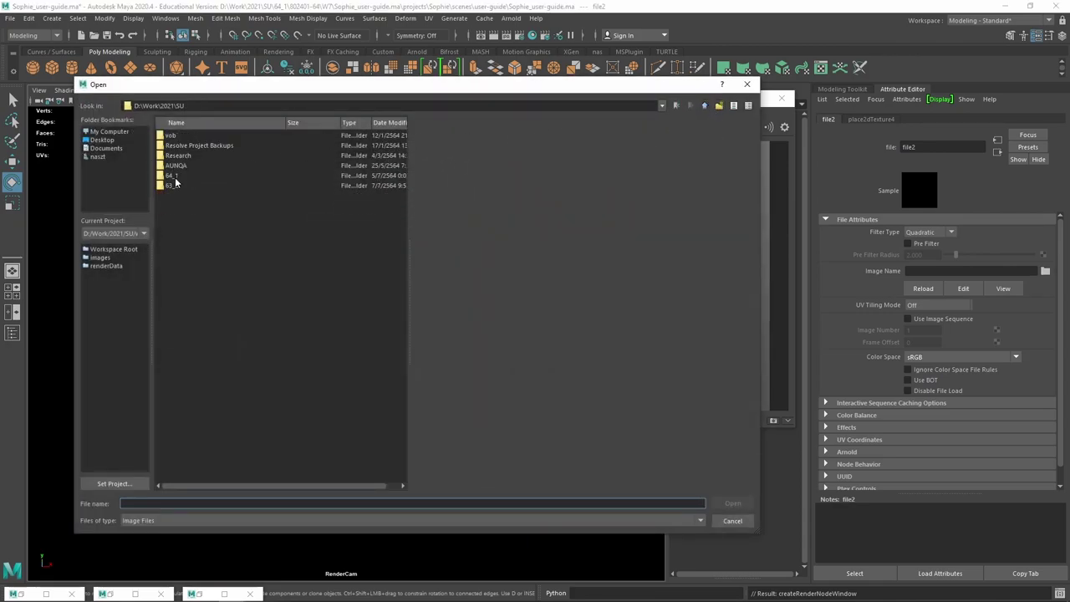
{"action": "double_click", "coordinate": [176, 178]}
{"action": "double_click", "coordinate": [190, 146]}
{"action": "double_click", "coordinate": [189, 145]}
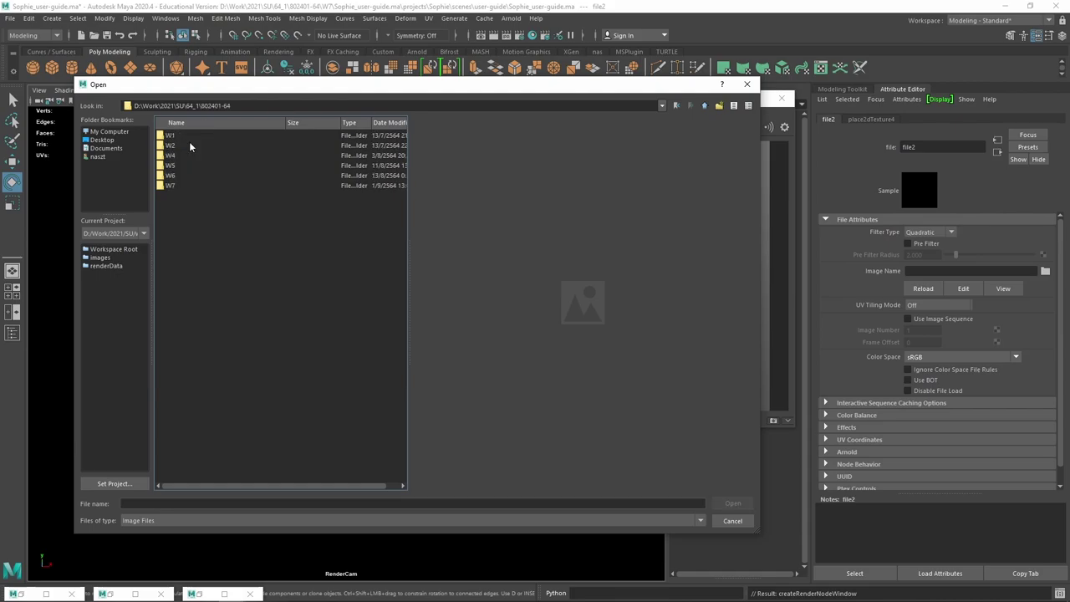
{"action": "double_click", "coordinate": [189, 155]}
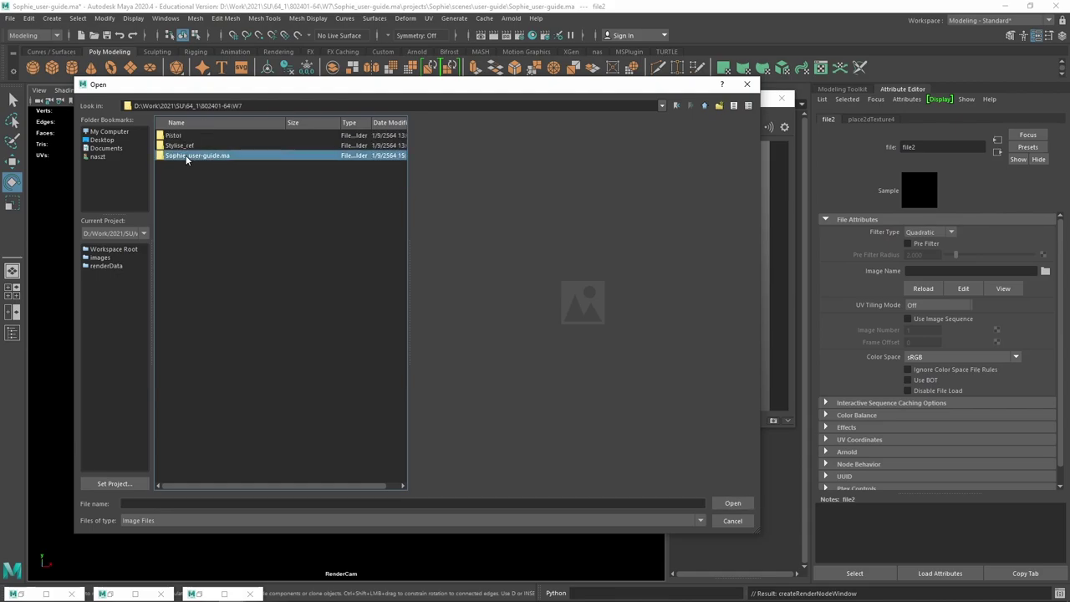
{"action": "double_click", "coordinate": [184, 137]}
{"action": "left_click", "coordinate": [182, 137]}
{"action": "double_click", "coordinate": [182, 136]}
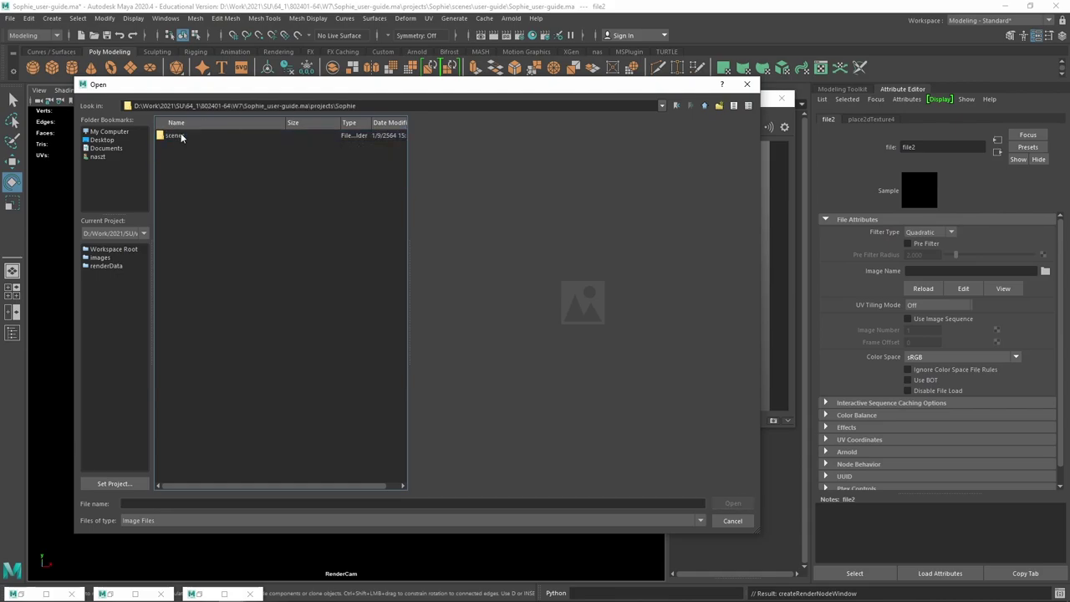
{"action": "double_click", "coordinate": [182, 136]}
{"action": "double_click", "coordinate": [183, 137]}
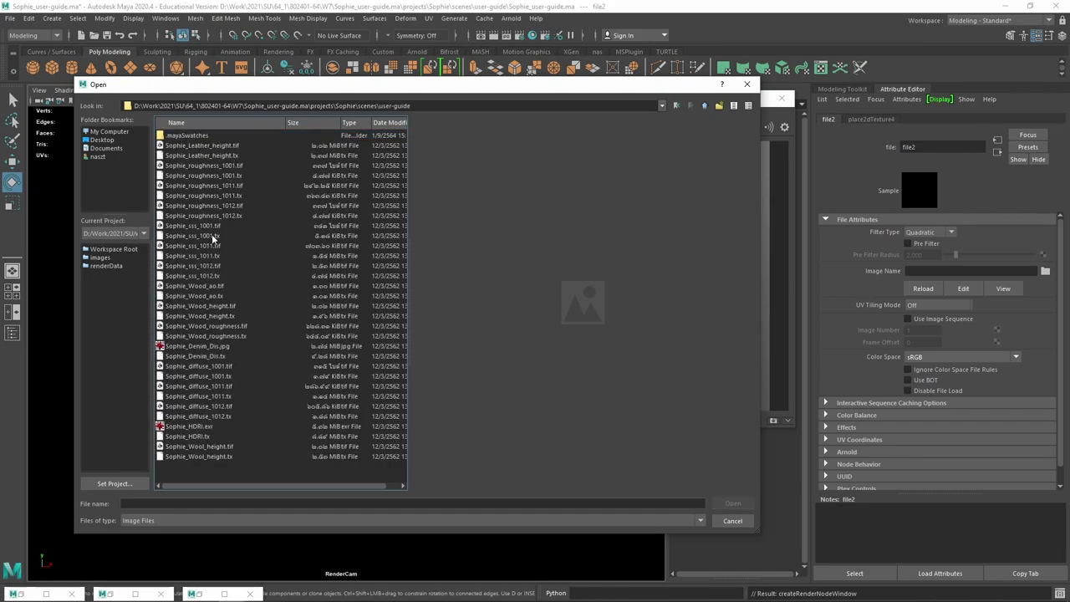
{"action": "left_click", "coordinate": [237, 366]}
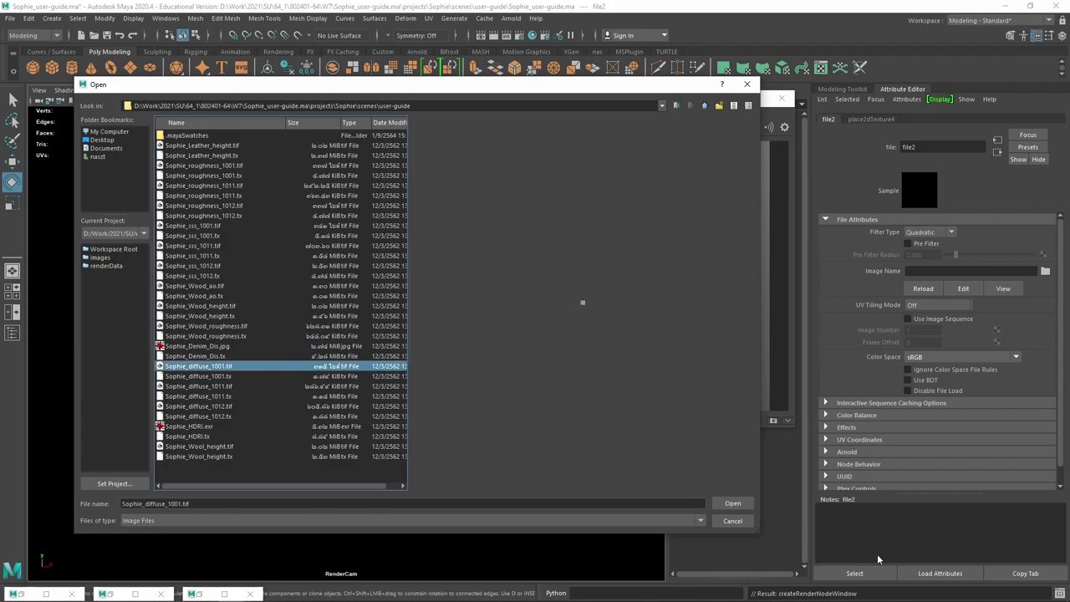
{"action": "left_click", "coordinate": [732, 504]}
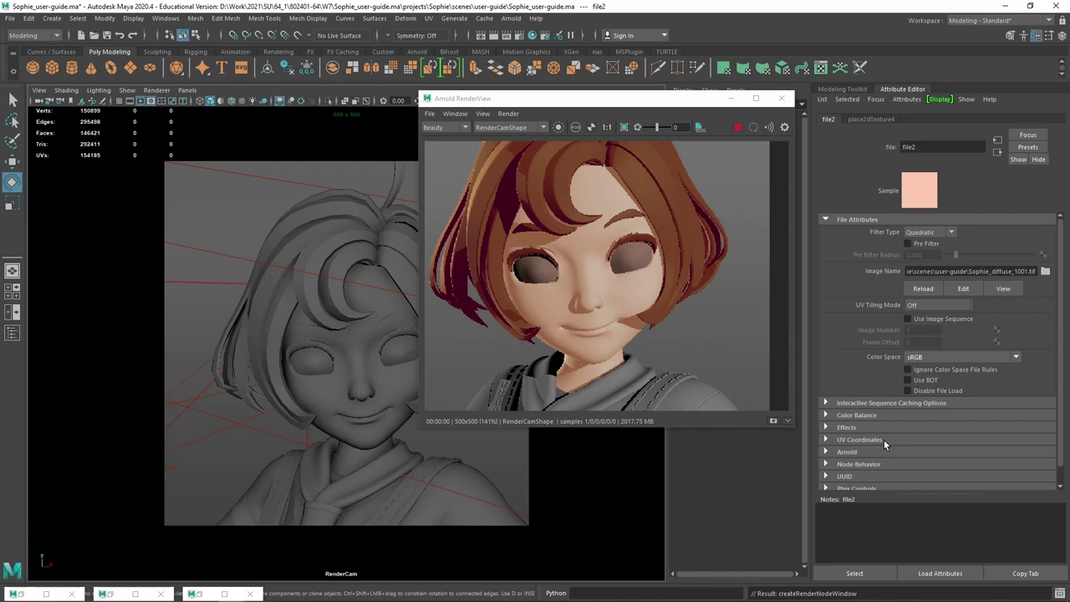
Set file2's UV Tiling Mode to 0-based (ZBrush) and browse for a new image.
{"action": "left_click", "coordinate": [963, 305]}
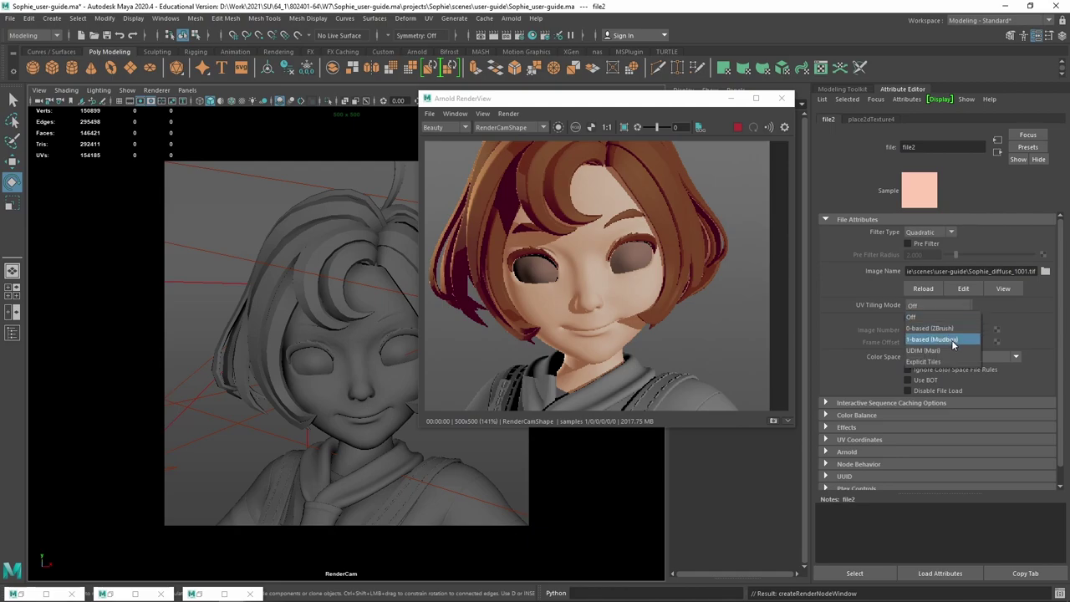
{"action": "left_click", "coordinate": [953, 339]}
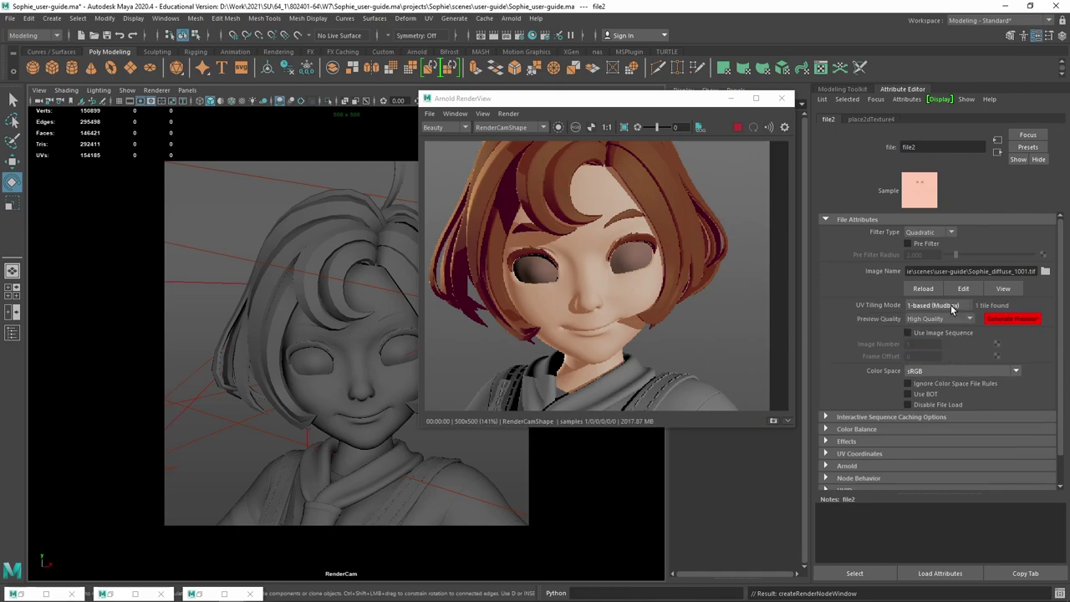
{"action": "left_click", "coordinate": [950, 304]}
{"action": "left_click", "coordinate": [949, 328]}
{"action": "left_click", "coordinate": [946, 305]}
{"action": "left_click", "coordinate": [942, 352]}
{"action": "left_click", "coordinate": [944, 305]}
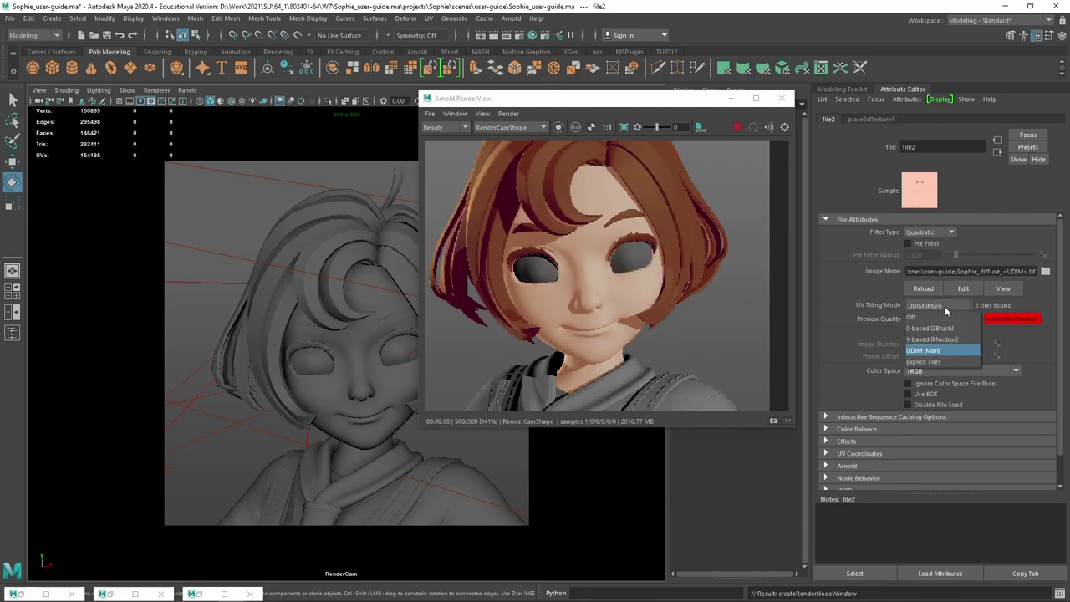
{"action": "left_click", "coordinate": [938, 329]}
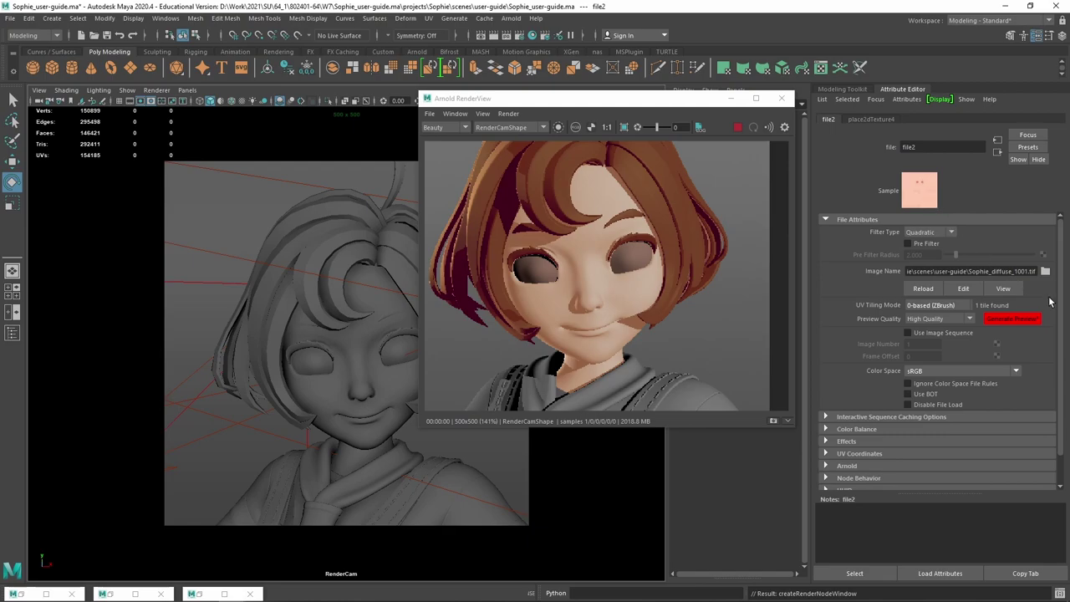
{"action": "left_click", "coordinate": [1045, 271]}
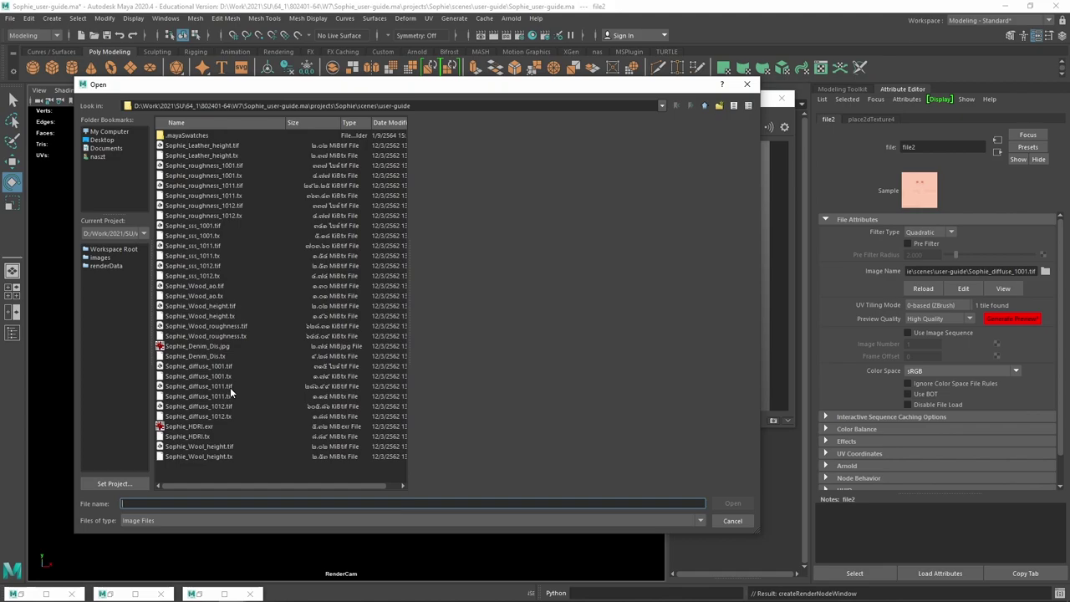
Load Sophie_diffuse_1011.tif, break aiToon5's Base Color connection, and select the left cornea.
{"action": "left_click", "coordinate": [230, 387]}
{"action": "left_click", "coordinate": [732, 503]}
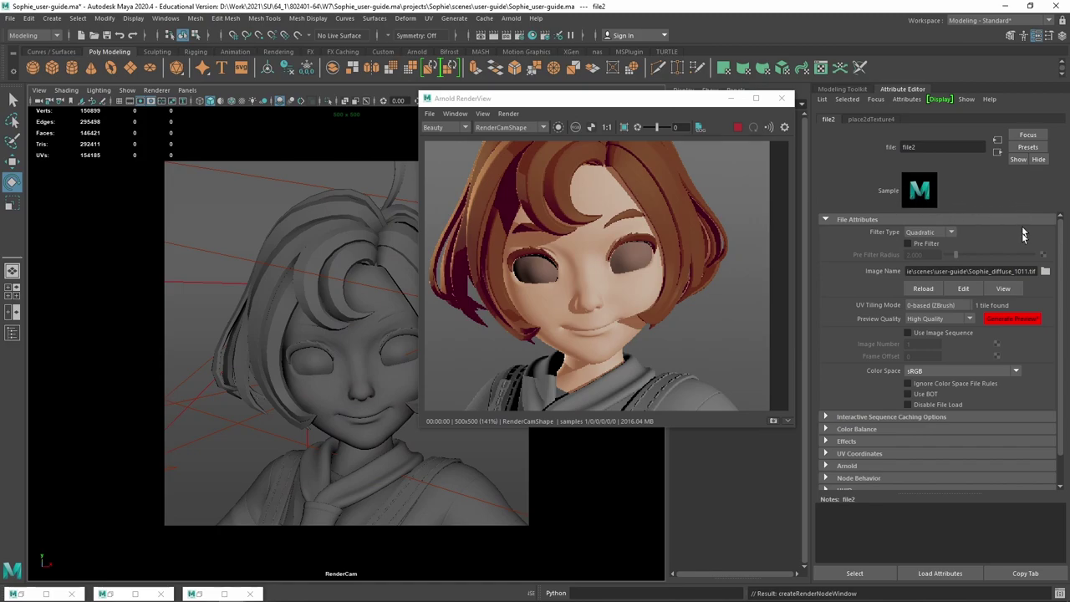
{"action": "left_click", "coordinate": [997, 153]}
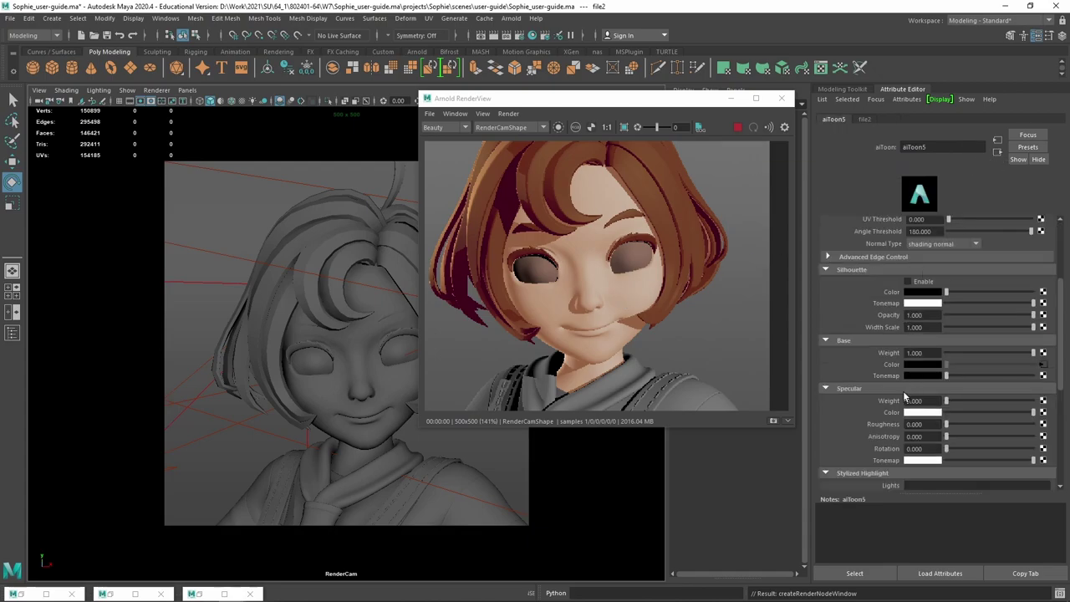
{"action": "right_click", "coordinate": [890, 368]}
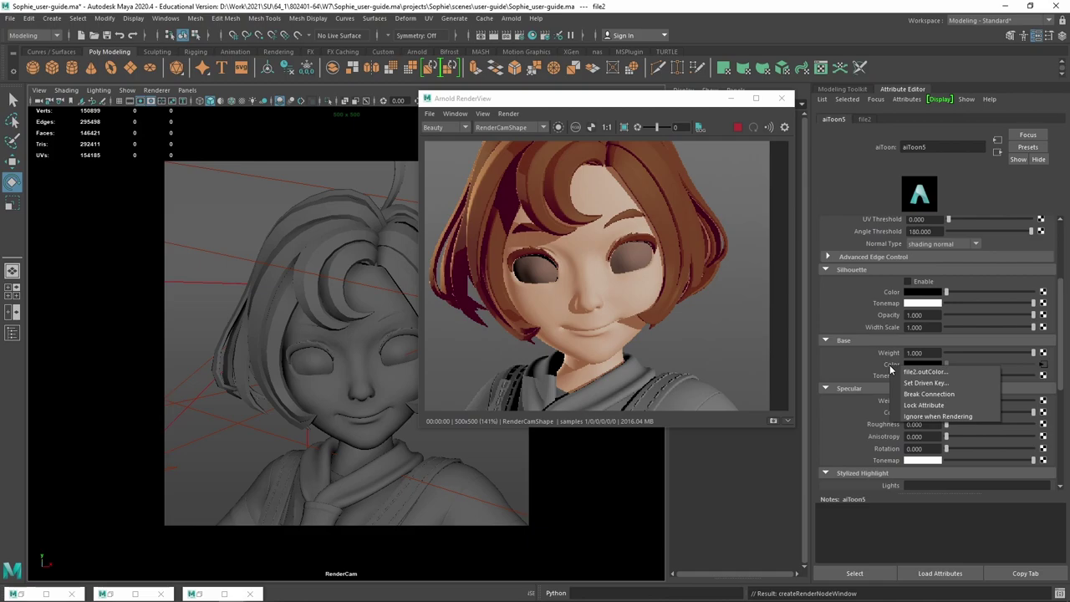
{"action": "left_click", "coordinate": [928, 393]}
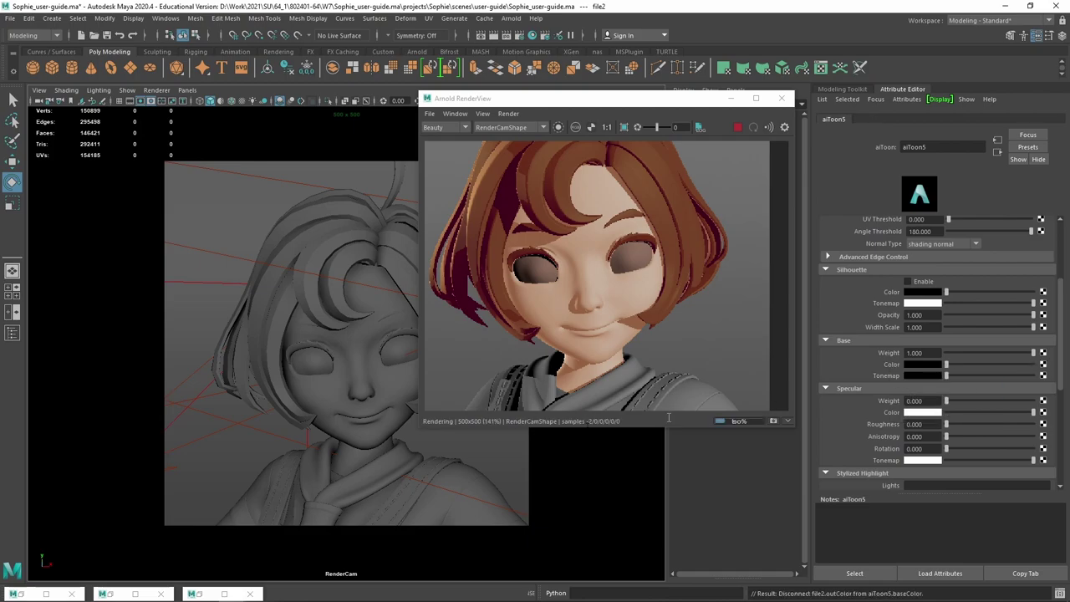
{"action": "left_click", "coordinate": [410, 347]}
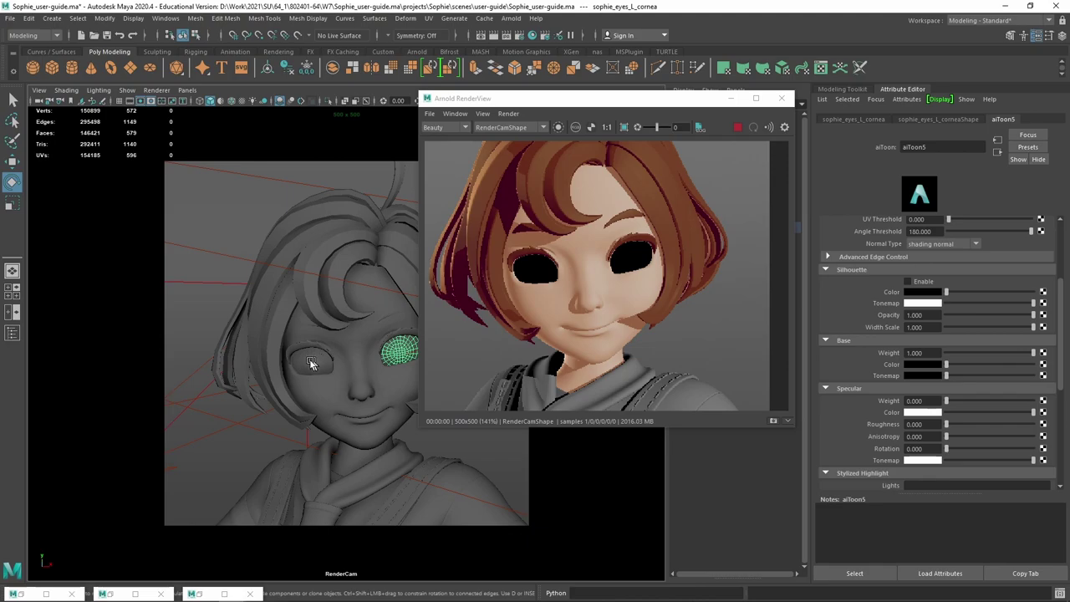
Show both corneas in the UV Editor and move the bottom cornea shell up and right.
{"action": "left_click", "coordinate": [310, 364], "text": "shift"}
{"action": "left_click", "coordinate": [429, 17]}
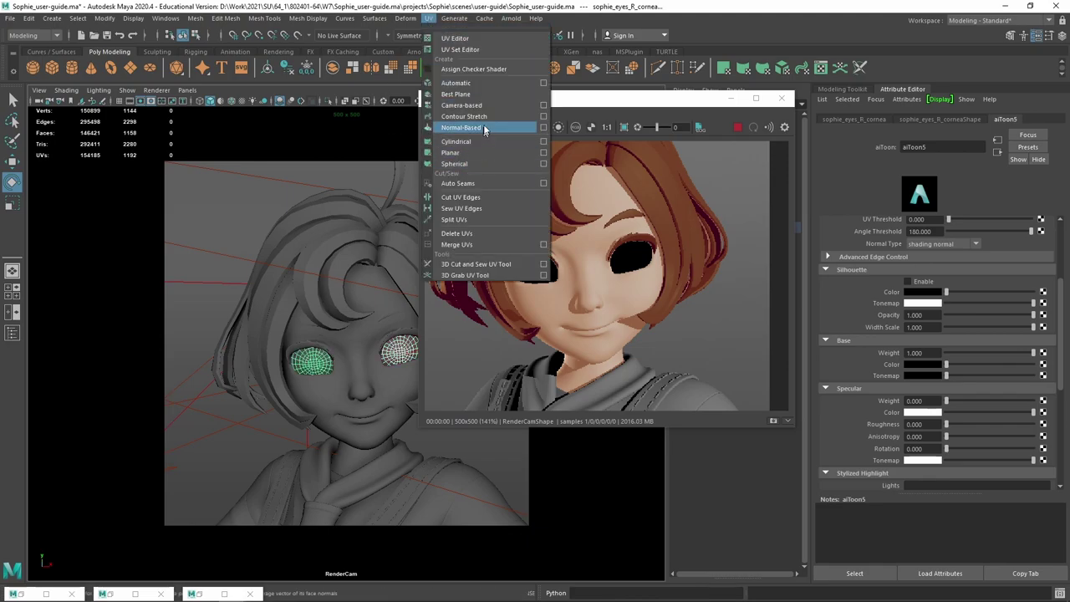
{"action": "left_click", "coordinate": [456, 38]}
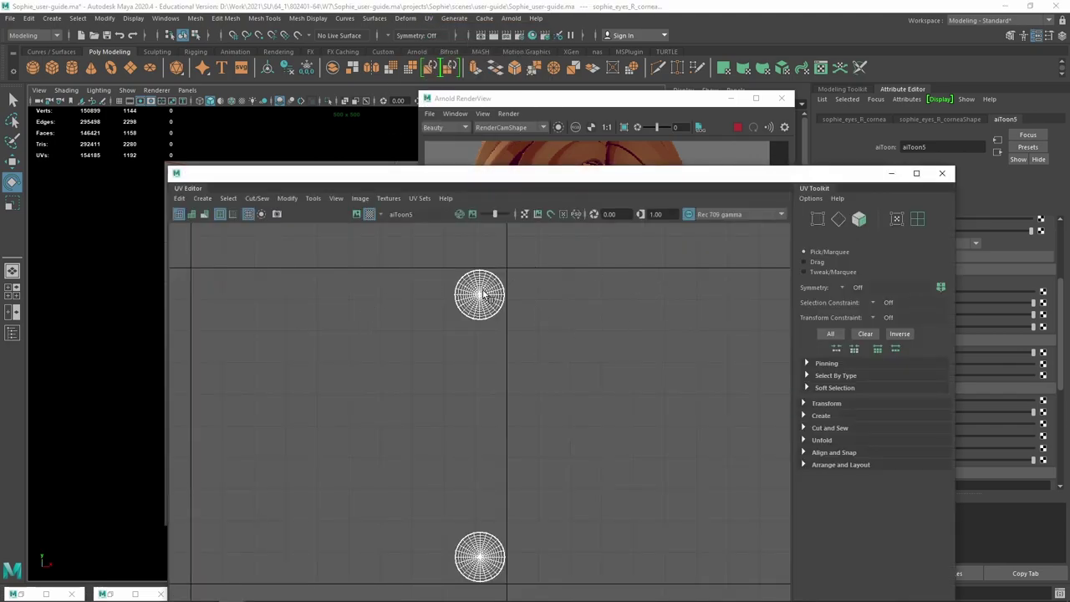
{"action": "right_click_drag", "start_coordinate": [483, 294], "coordinate": [429, 281]}
{"action": "left_click", "coordinate": [481, 299]}
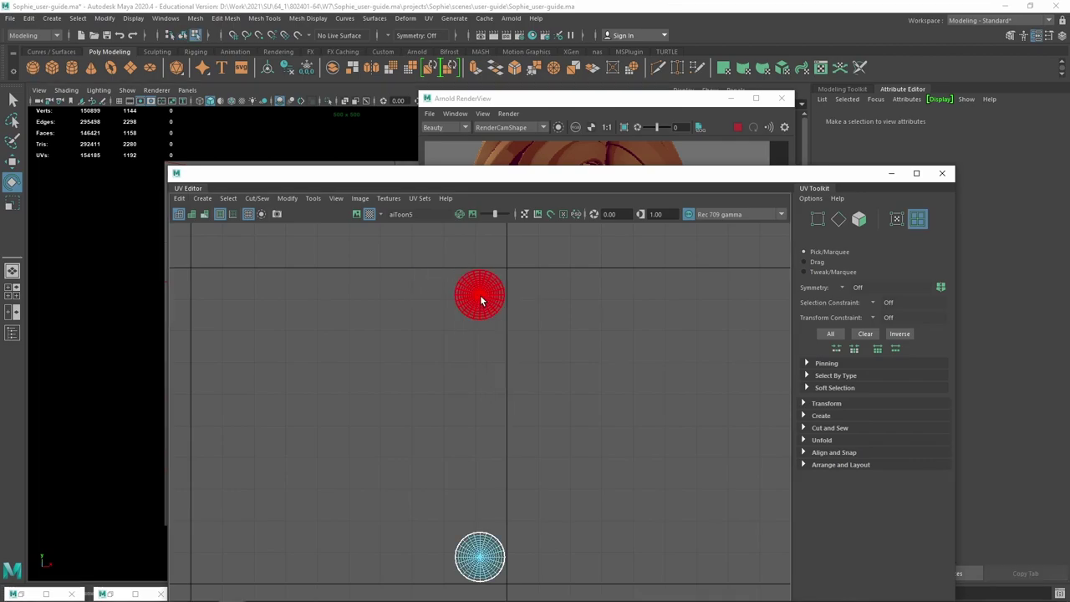
{"action": "key", "text": "b"}
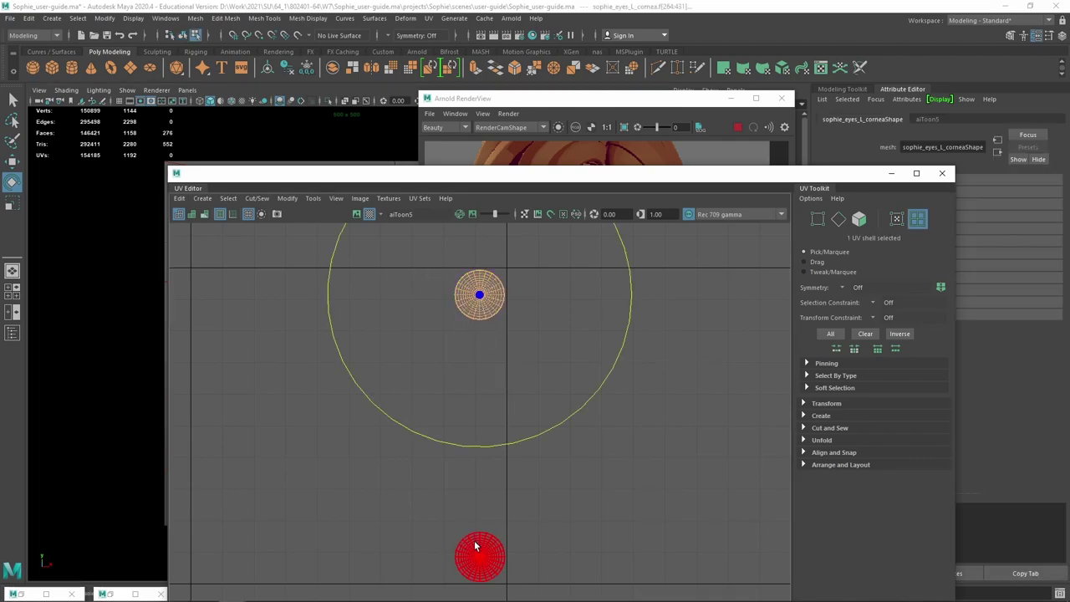
{"action": "left_click", "coordinate": [479, 555]}
{"action": "key", "text": "b"}
{"action": "key", "text": "w"}
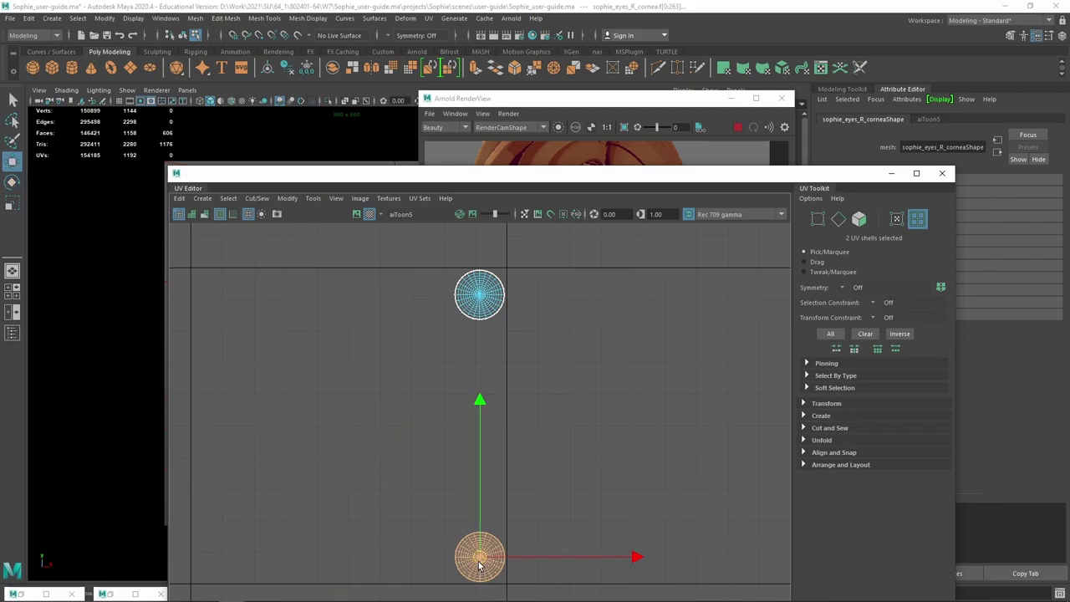
{"action": "left_click_drag", "start_coordinate": [481, 562], "coordinate": [654, 505]}
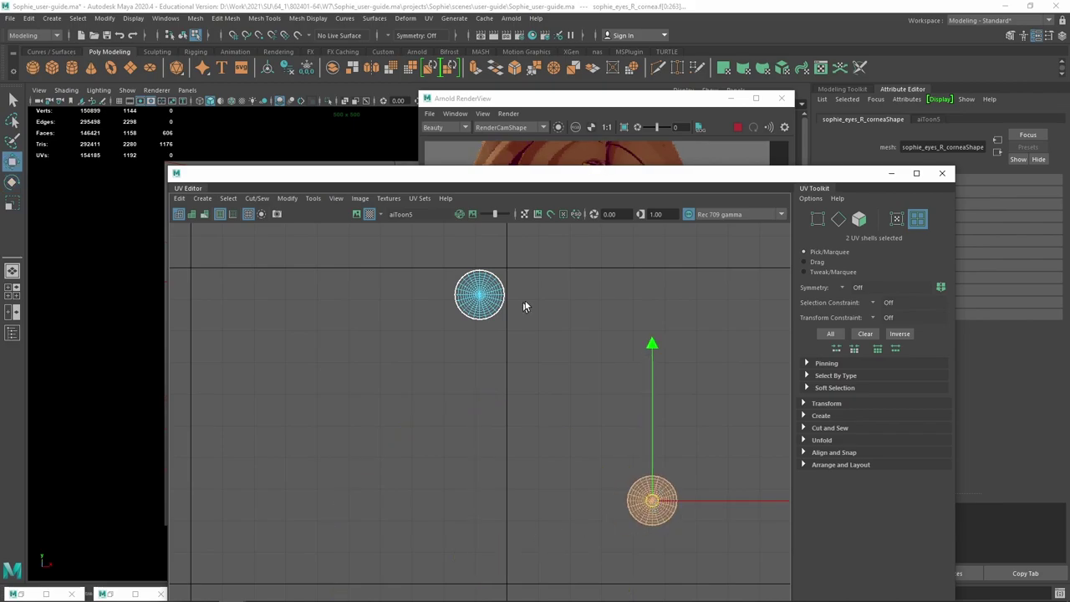
Run the UV Toolkit's Arrange and Layout > Layout on the cornea shells.
{"action": "left_click", "coordinate": [479, 293]}
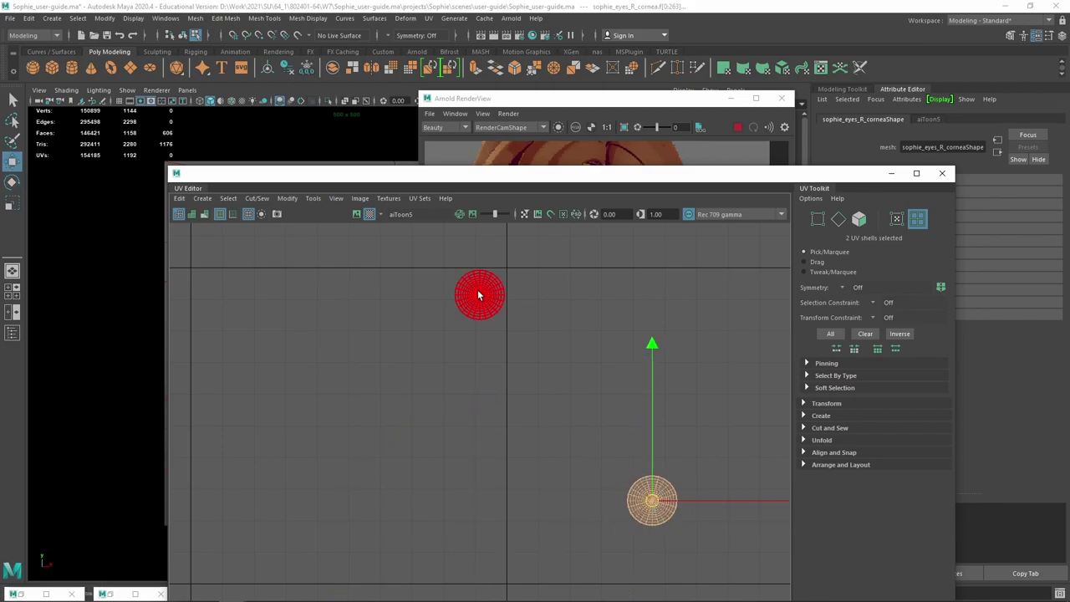
{"action": "left_click", "coordinate": [835, 452]}
{"action": "scroll", "coordinate": [896, 490], "scroll_direction": "down", "scroll_amount": 1}
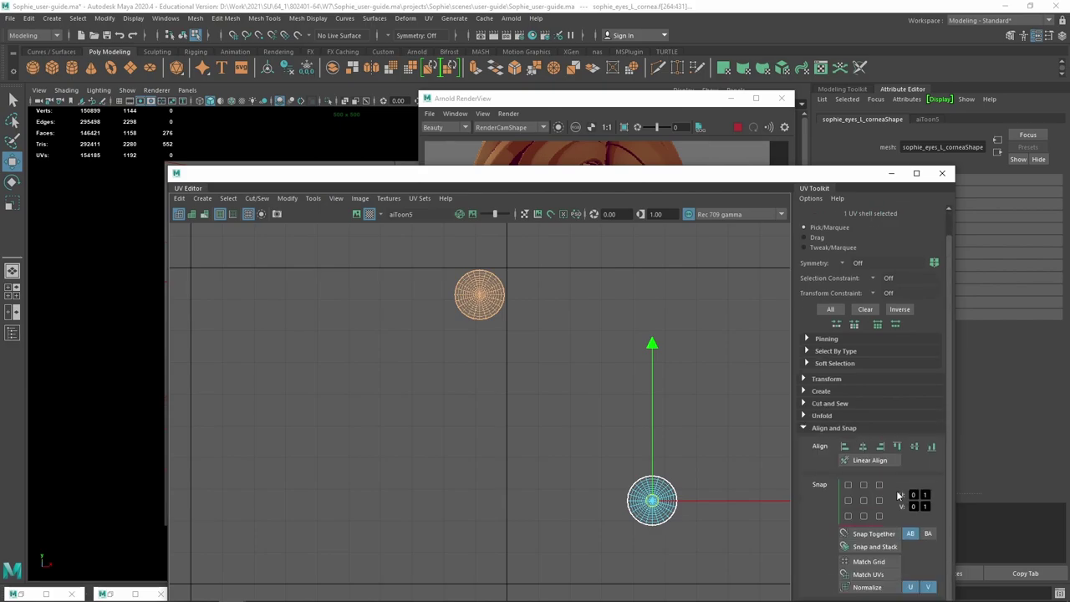
{"action": "left_click_drag", "start_coordinate": [844, 173], "coordinate": [834, 76]}
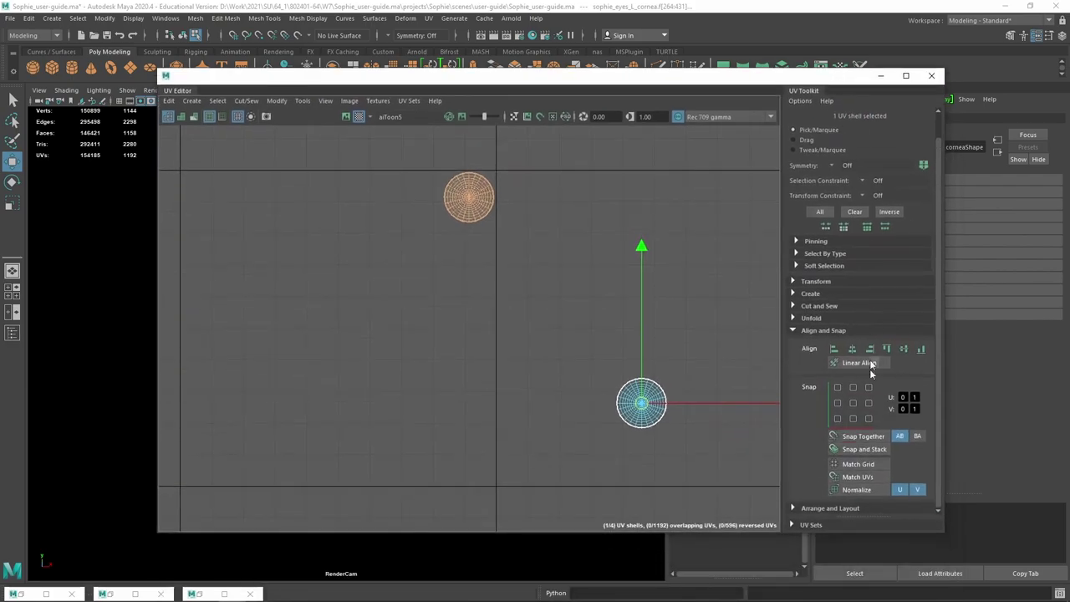
{"action": "left_click", "coordinate": [828, 508]}
{"action": "scroll", "coordinate": [836, 466], "scroll_direction": "down", "scroll_amount": 4}
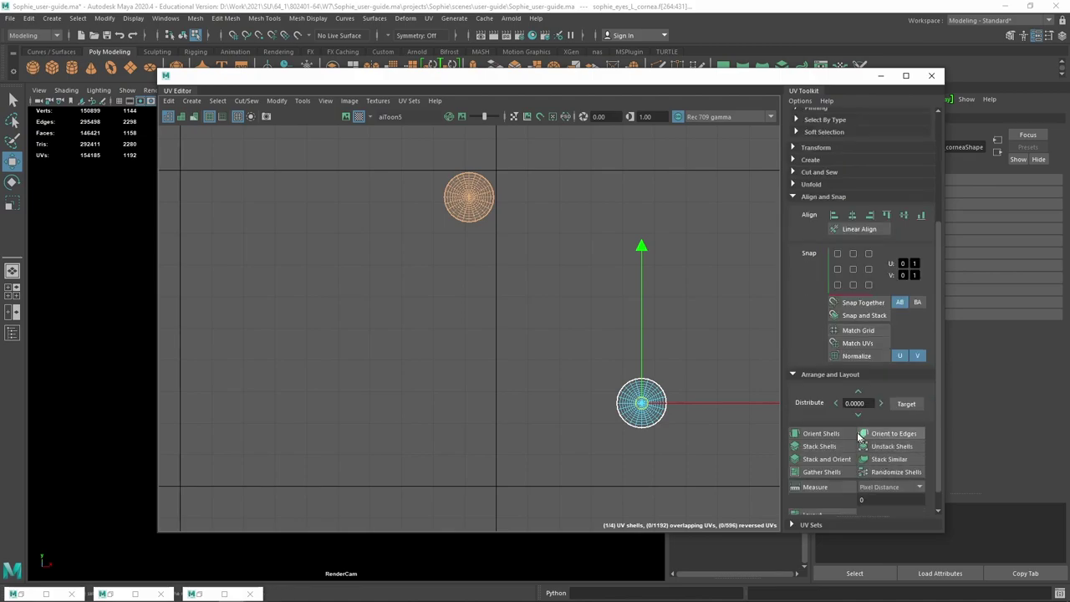
{"action": "scroll", "coordinate": [838, 485], "scroll_direction": "down", "scroll_amount": 1}
{"action": "left_click", "coordinate": [818, 494]}
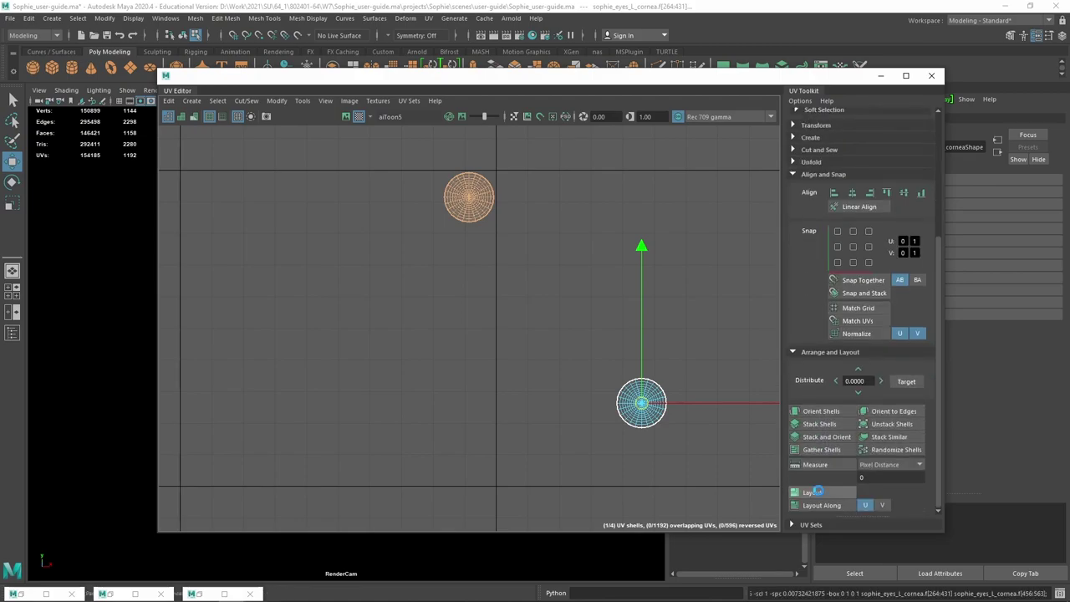
{"action": "left_click", "coordinate": [465, 199]}
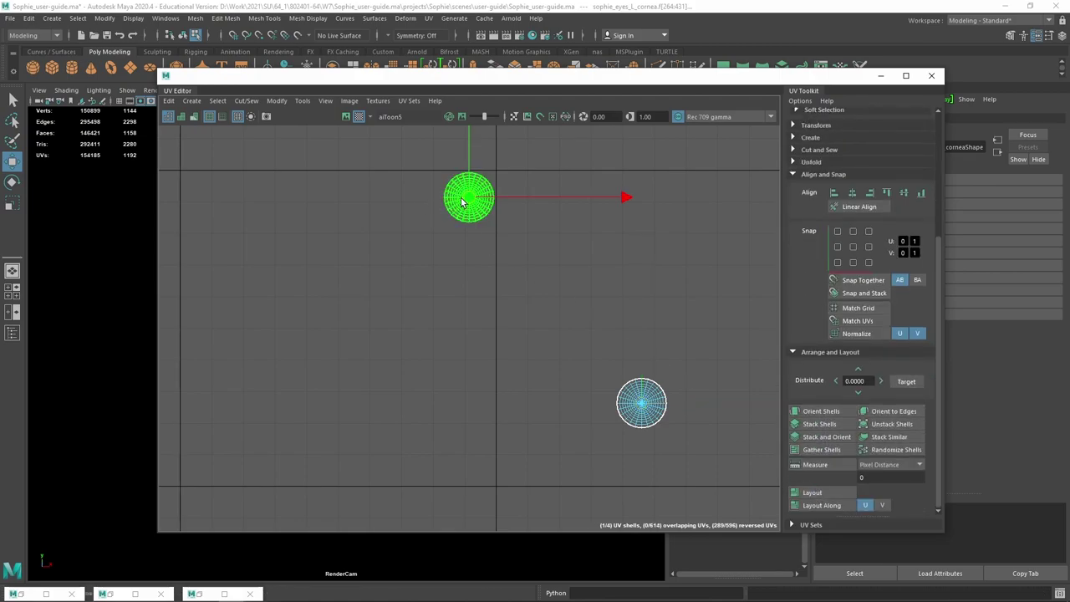
{"action": "left_click", "coordinate": [822, 494]}
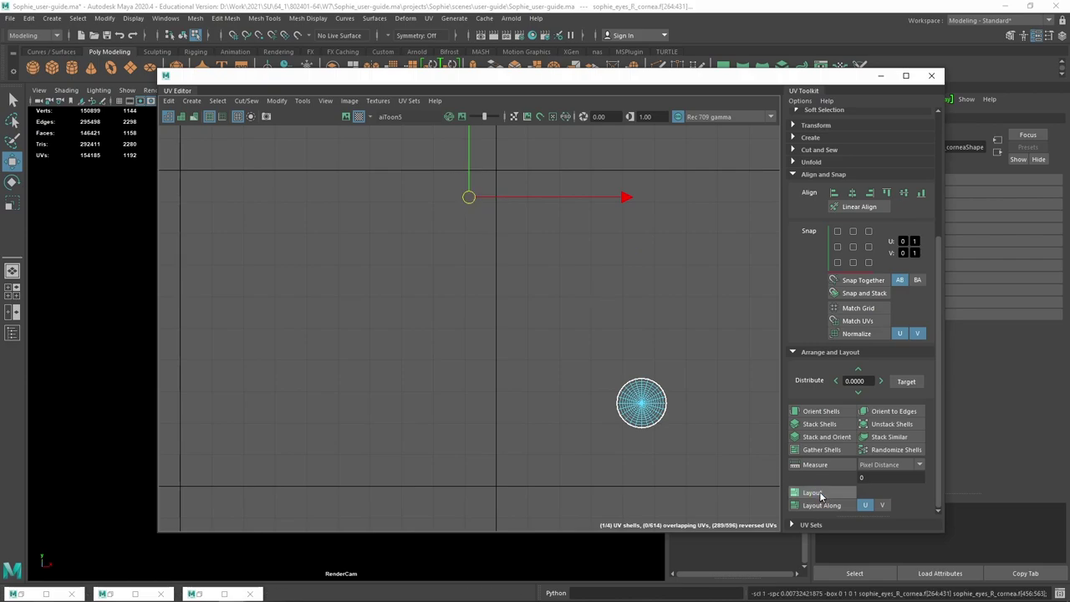
Move the right cornea shell toward the middle-left and scale it up about 2.4 times.
{"action": "scroll", "coordinate": [594, 305], "scroll_direction": "down", "scroll_amount": 2}
{"action": "scroll", "coordinate": [594, 305], "scroll_direction": "down", "scroll_amount": 1}
{"action": "scroll", "coordinate": [594, 305], "scroll_direction": "up", "scroll_amount": 3}
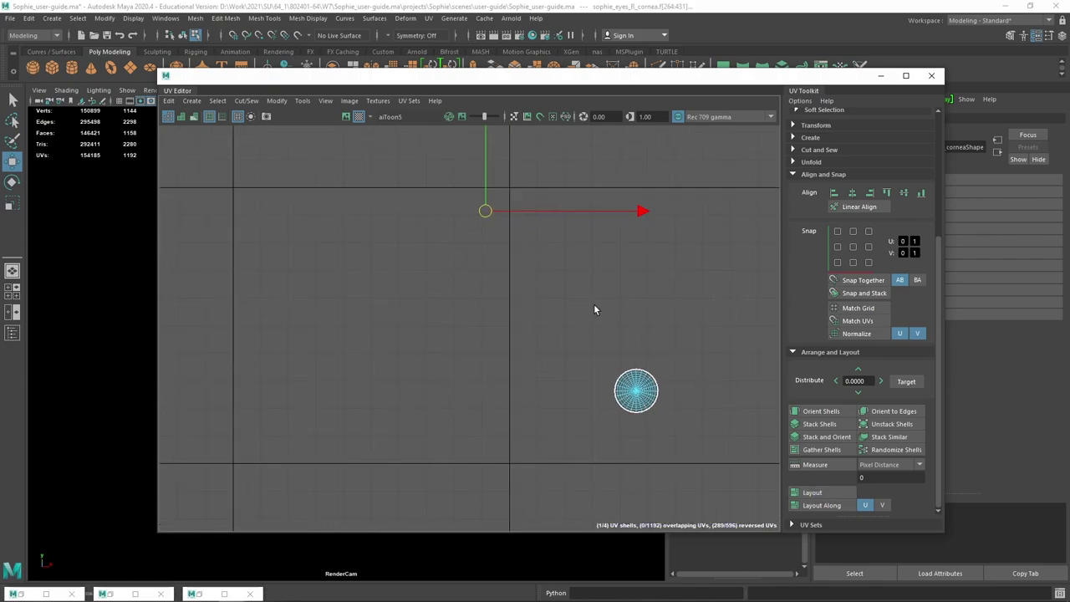
{"action": "left_click_drag", "start_coordinate": [484, 211], "coordinate": [472, 220]}
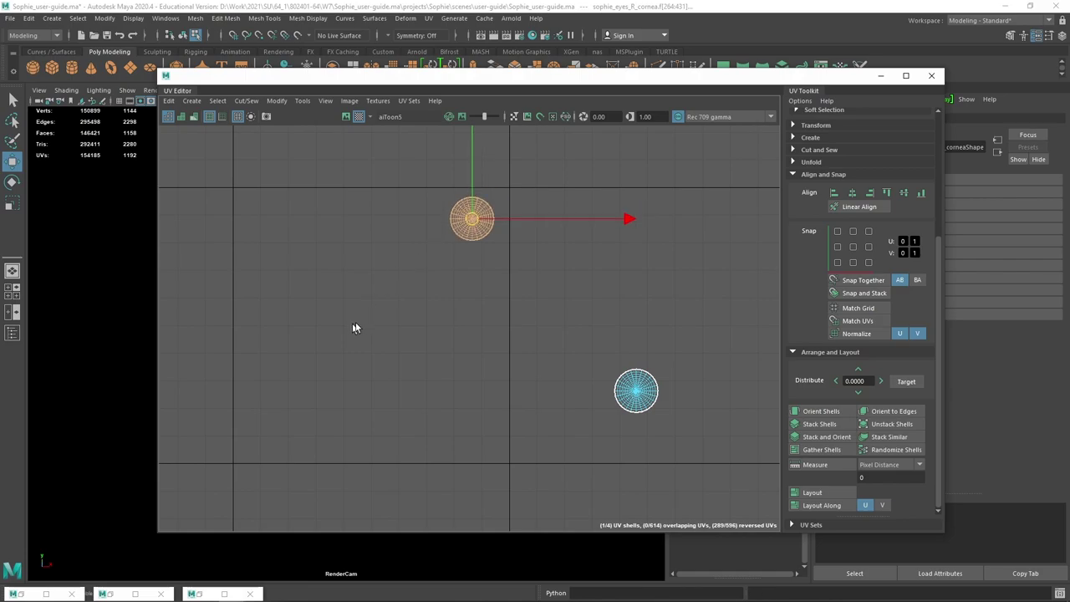
{"action": "mouse_move", "coordinate": [353, 328]}
{"action": "middle_mouse_down"}
{"action": "mouse_move", "coordinate": [363, 318]}
{"action": "mouse_move", "coordinate": [372, 332]}
{"action": "middle_mouse_up"}
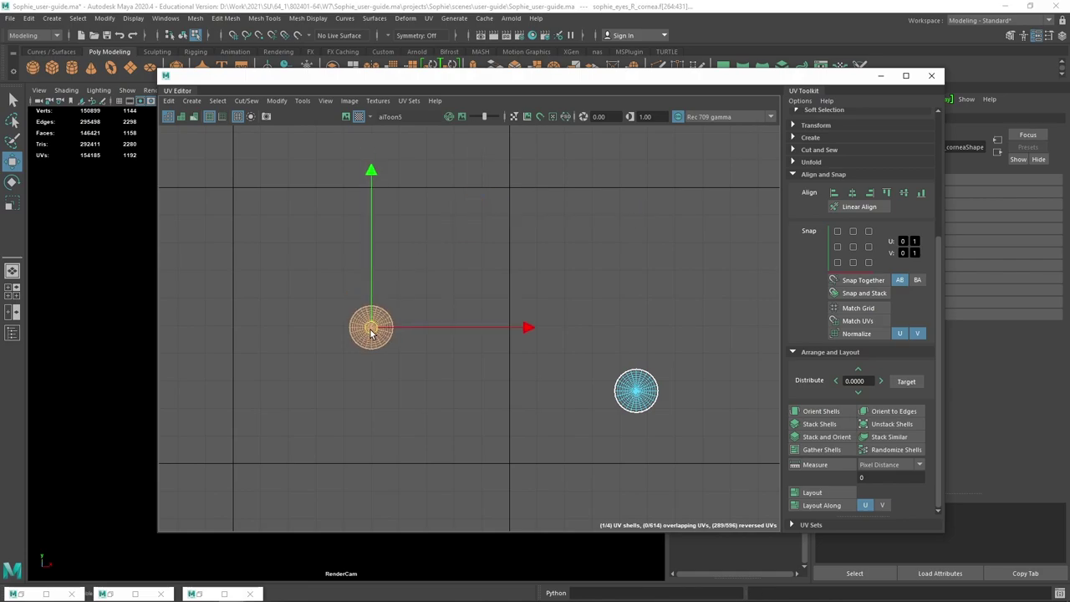
{"action": "key", "text": "r"}
{"action": "mouse_move", "coordinate": [372, 332]}
{"action": "middle_mouse_down"}
{"action": "mouse_move", "coordinate": [623, 285]}
{"action": "mouse_move", "coordinate": [749, 286]}
{"action": "middle_mouse_up"}
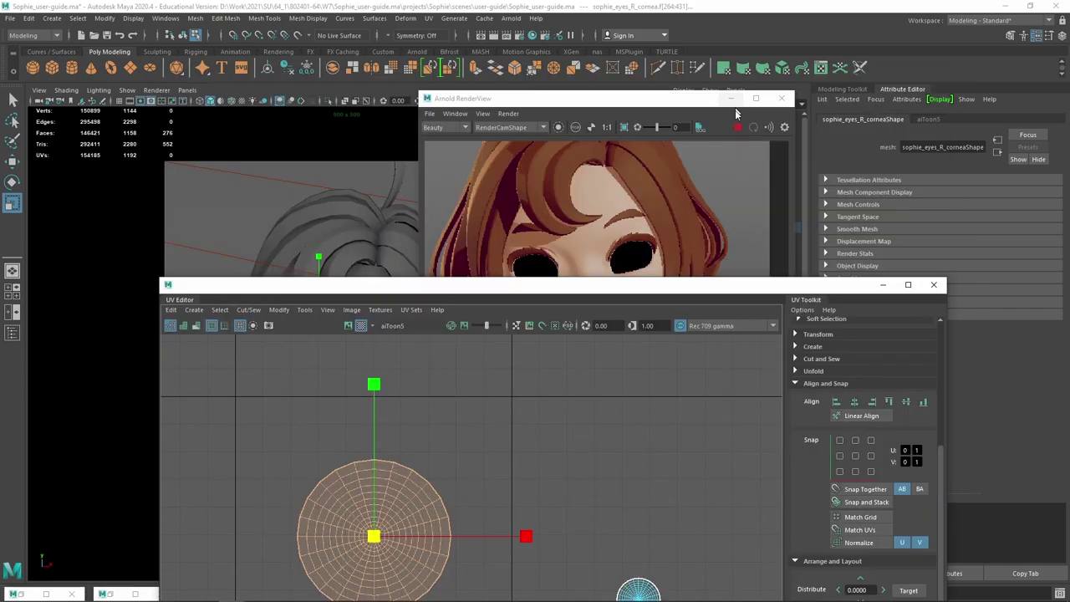
Scale and position the two cornea shells so they sit side by side at matching size.
{"action": "left_click", "coordinate": [329, 289]}
{"action": "left_click_drag", "start_coordinate": [376, 290], "coordinate": [398, 127]}
{"action": "left_click_drag", "start_coordinate": [397, 380], "coordinate": [515, 363]}
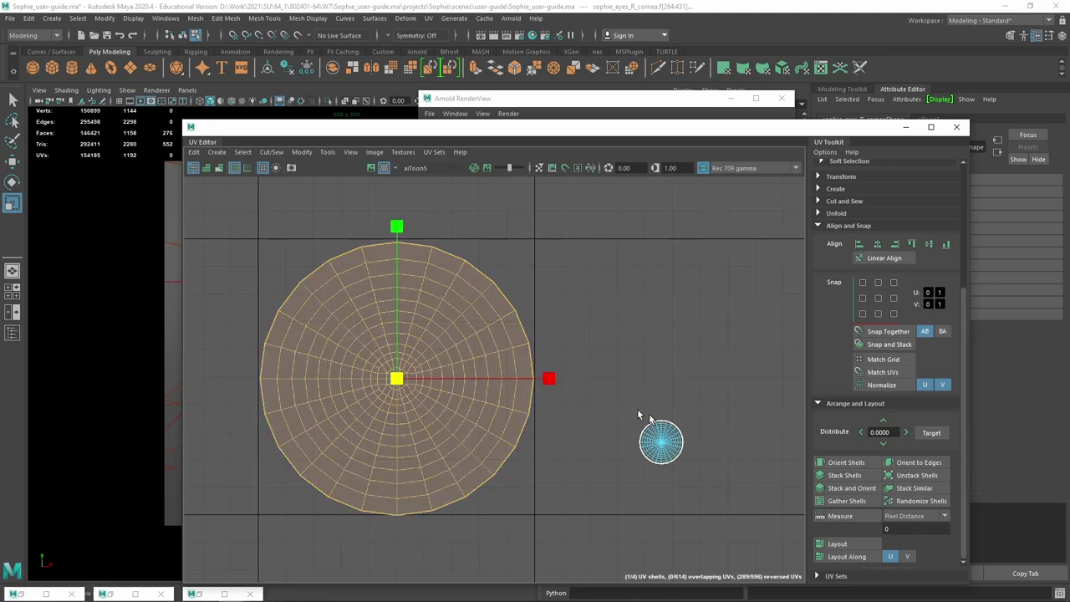
{"action": "left_click", "coordinate": [659, 442]}
{"action": "left_click_drag", "start_coordinate": [661, 442], "coordinate": [1010, 404]}
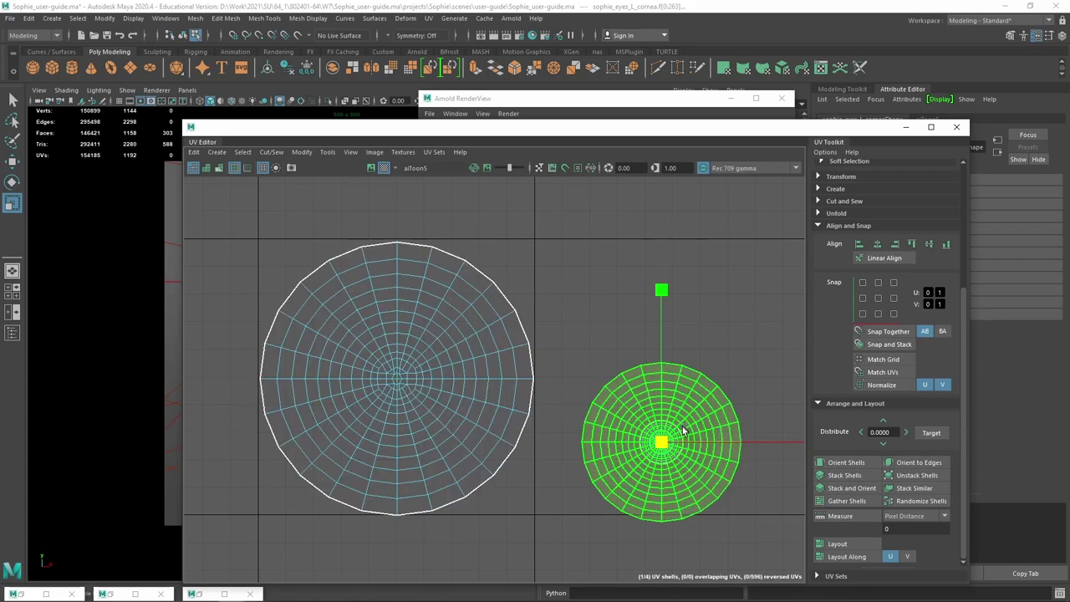
{"action": "key", "text": "w"}
{"action": "left_click_drag", "start_coordinate": [678, 431], "coordinate": [680, 356]}
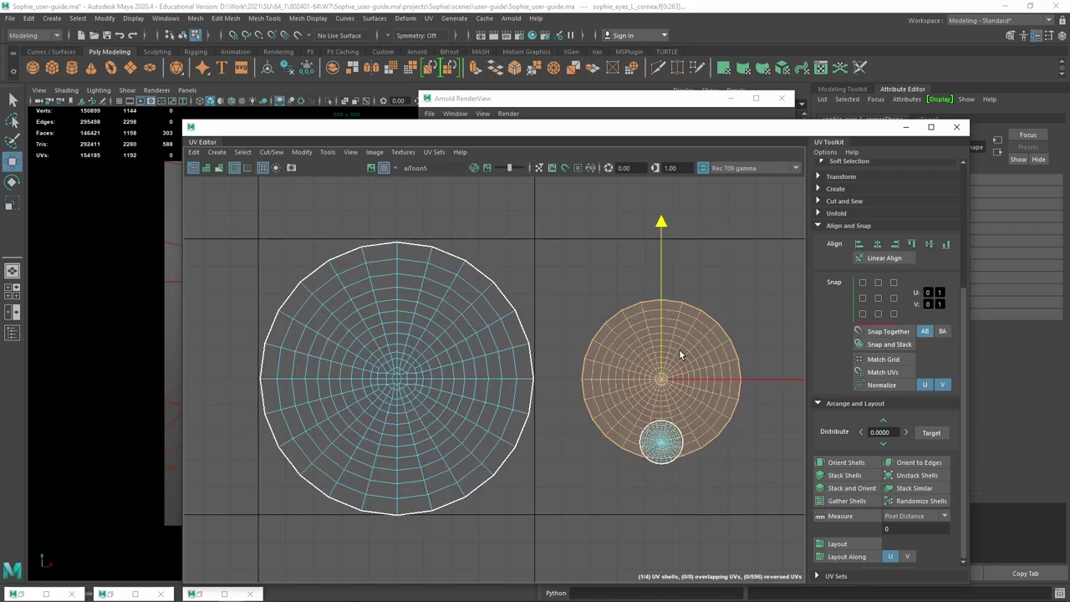
{"action": "left_click", "coordinate": [682, 356]}
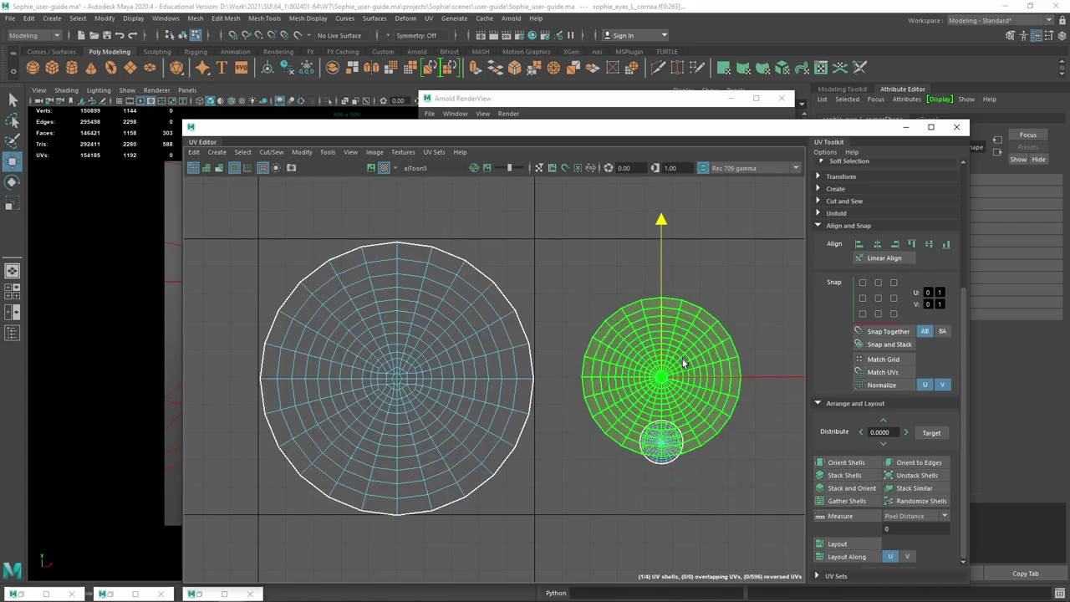
{"action": "left_click_drag", "start_coordinate": [751, 381], "coordinate": [758, 382]}
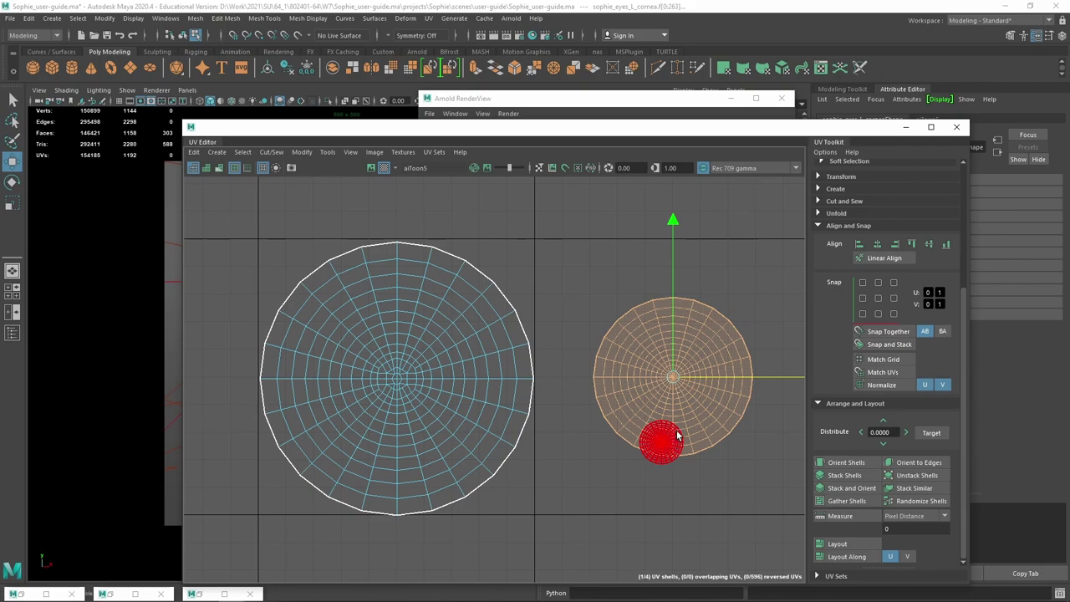
{"action": "key", "text": "r"}
{"action": "mouse_move", "coordinate": [673, 377]}
{"action": "left_mouse_down"}
{"action": "mouse_move", "coordinate": [815, 396]}
{"action": "mouse_move", "coordinate": [779, 385]}
{"action": "left_mouse_up"}
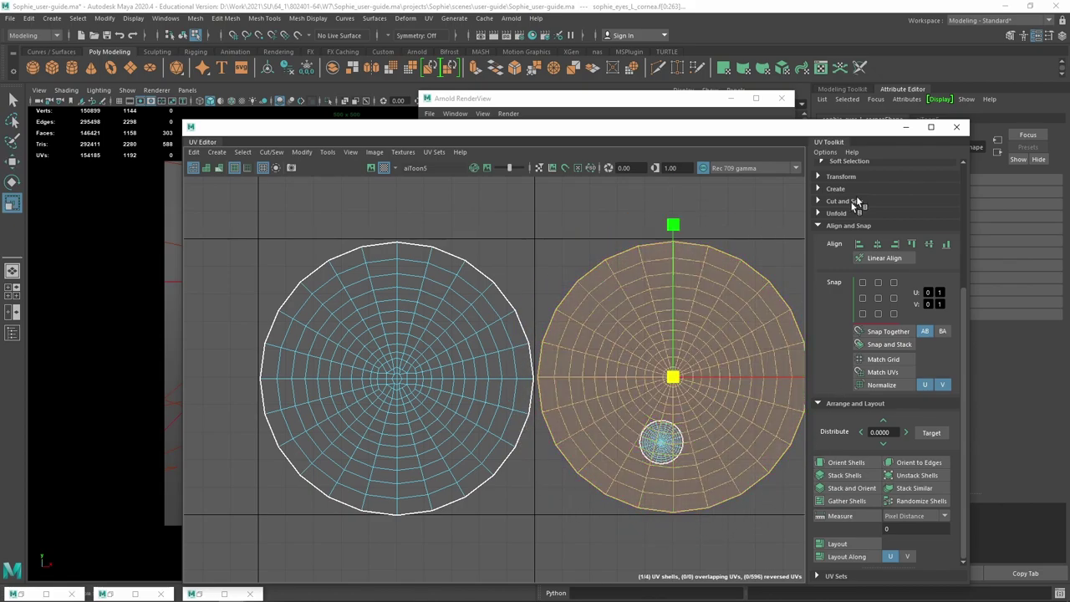
Move the small leftover shell above the eye shells and minimize the UV Editor.
{"action": "left_click", "coordinate": [662, 444]}
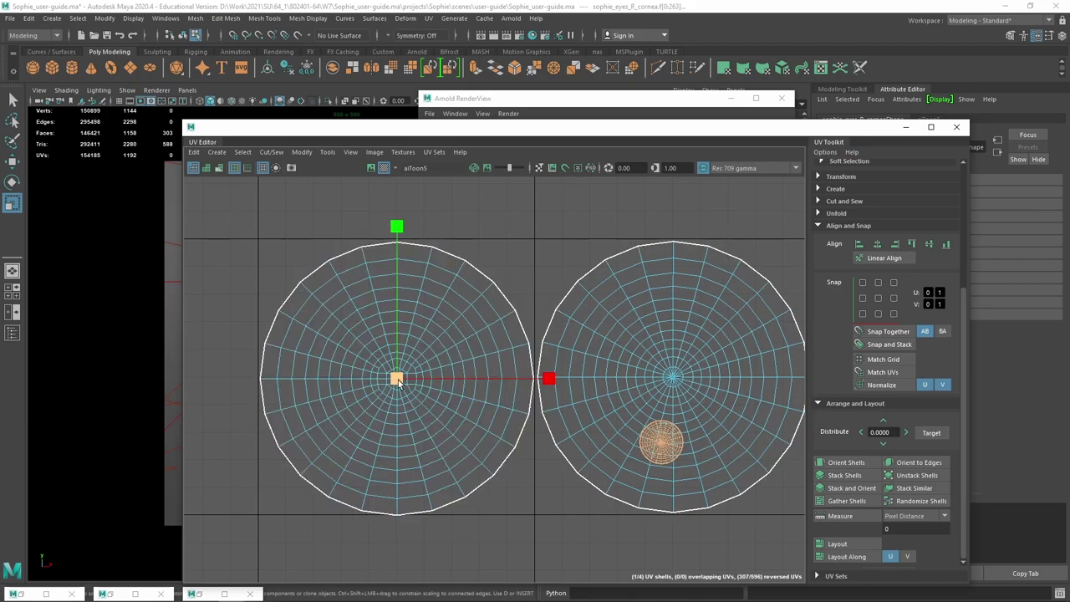
{"action": "key", "text": "w"}
{"action": "left_click_drag", "start_coordinate": [662, 446], "coordinate": [546, 212]}
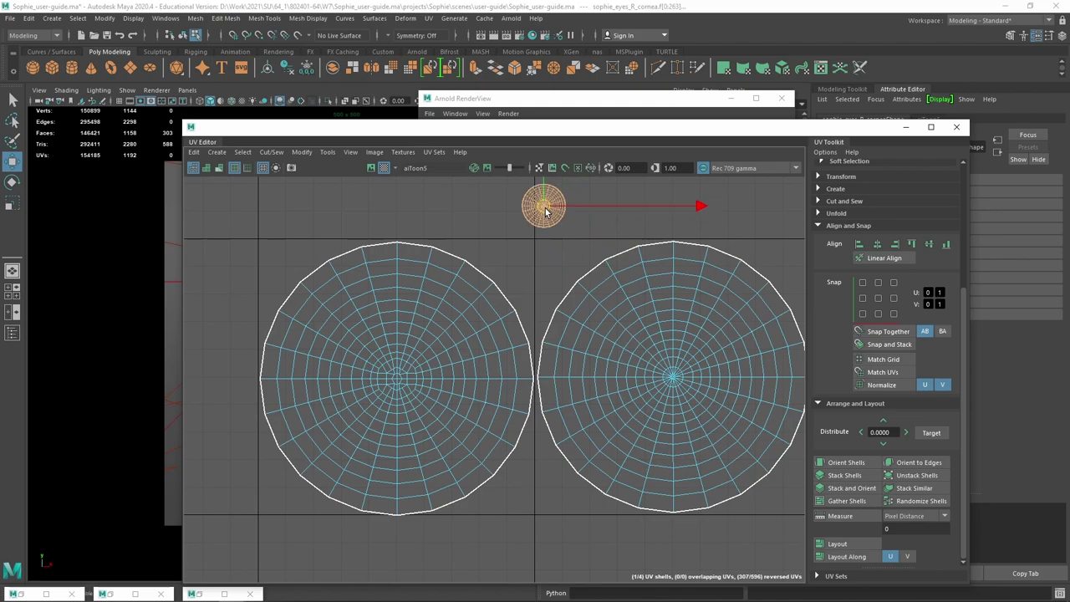
{"action": "scroll", "coordinate": [569, 225], "scroll_direction": "down", "scroll_amount": 2}
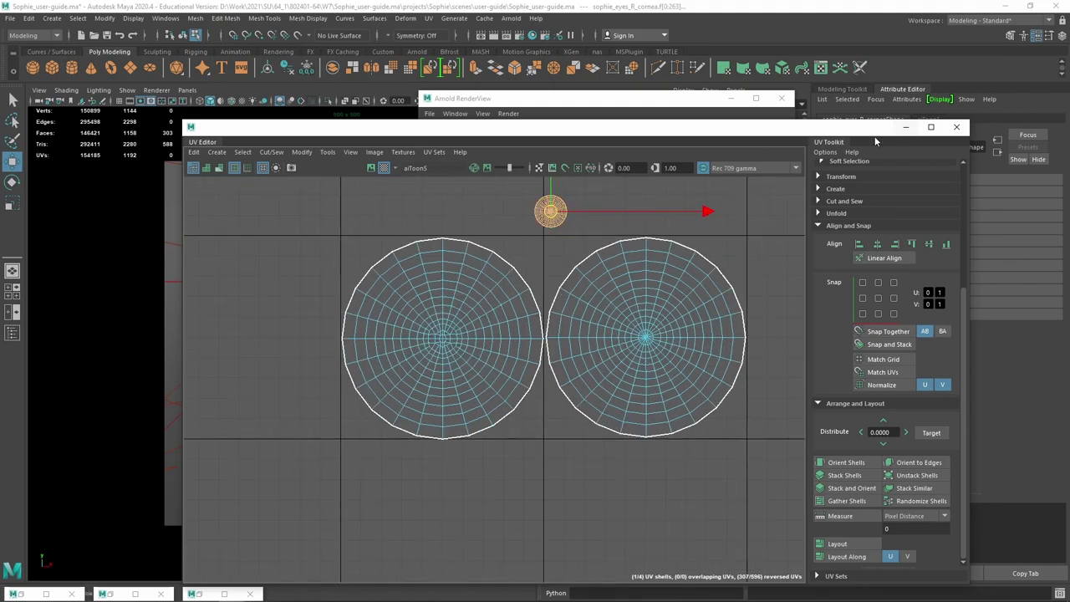
{"action": "left_click", "coordinate": [905, 127]}
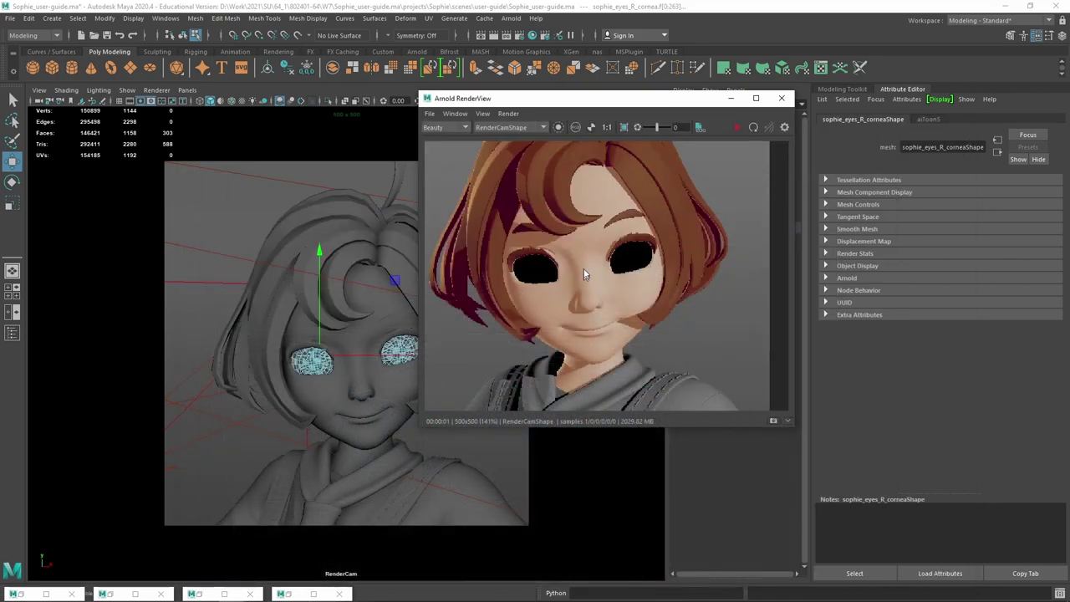
Drag the cornea aiToon5 Base Color slider from black to grey, then bring up its texture list.
{"action": "key", "text": "F8"}
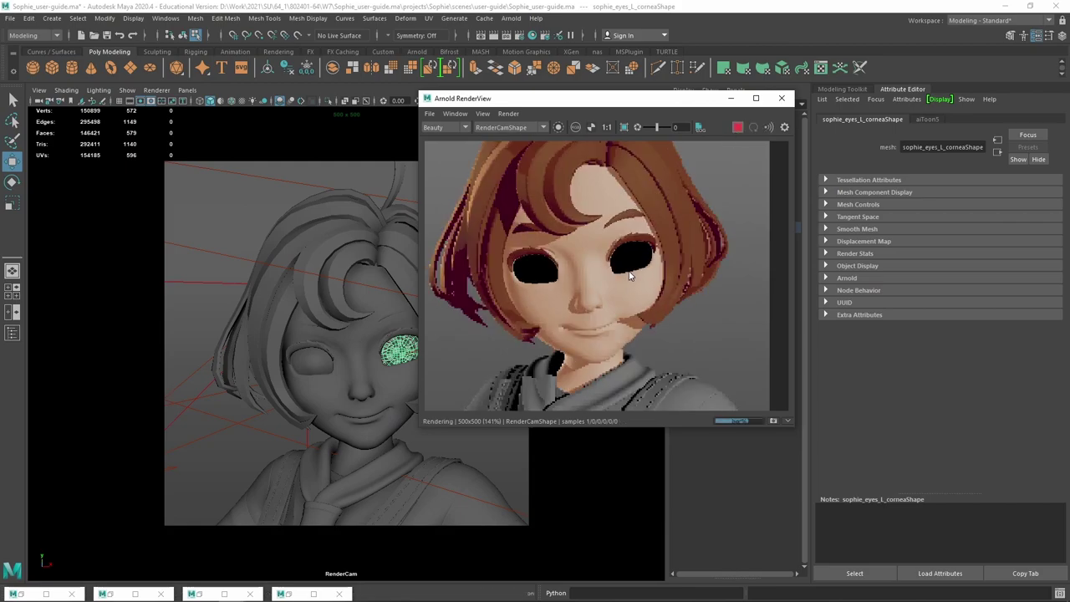
{"action": "left_click", "coordinate": [930, 120]}
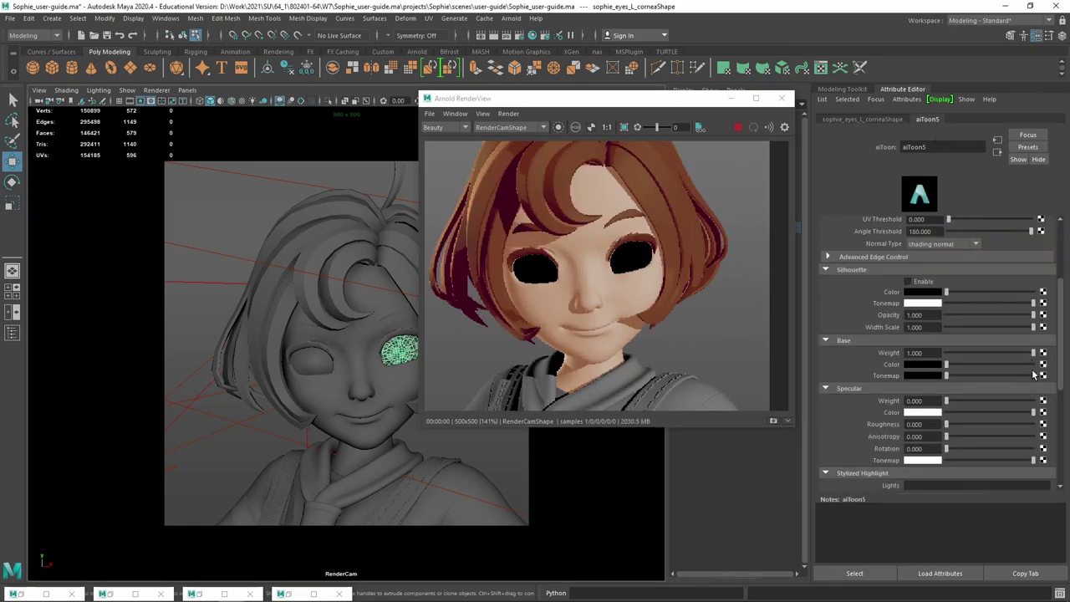
{"action": "left_click_drag", "start_coordinate": [969, 365], "coordinate": [988, 364]}
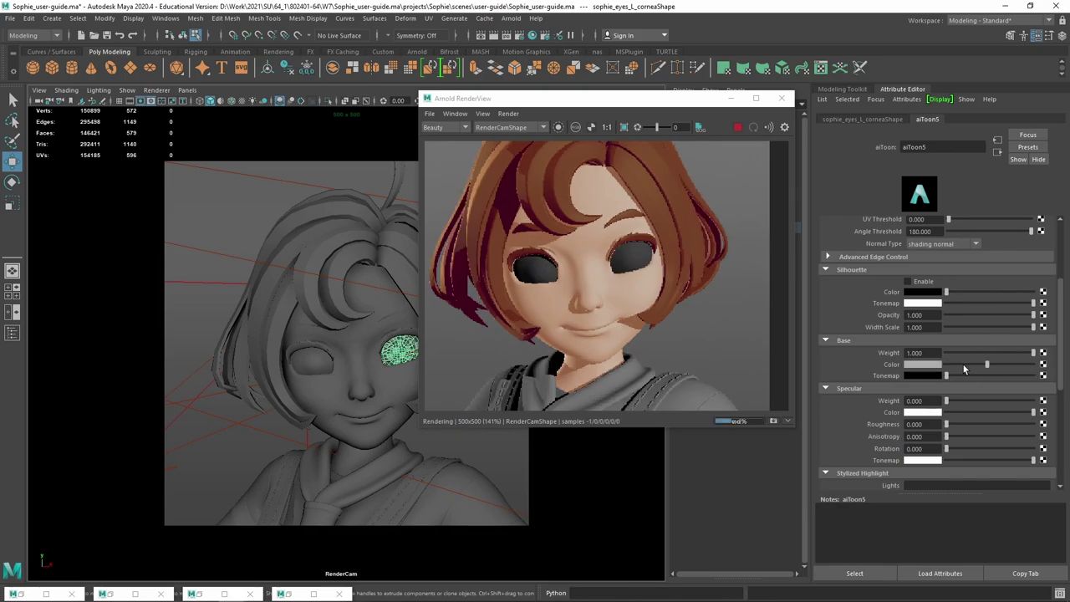
{"action": "left_click", "coordinate": [1043, 365]}
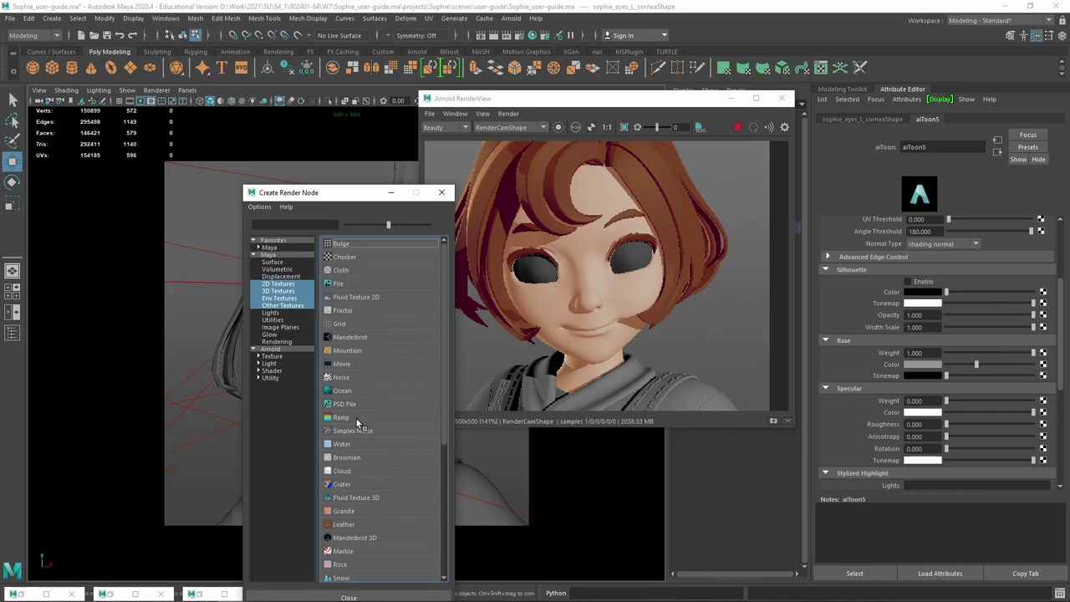
Create a Ramp (ramp2) on the cornea base colour and set its Type to Circular Ramp.
{"action": "left_click", "coordinate": [356, 417]}
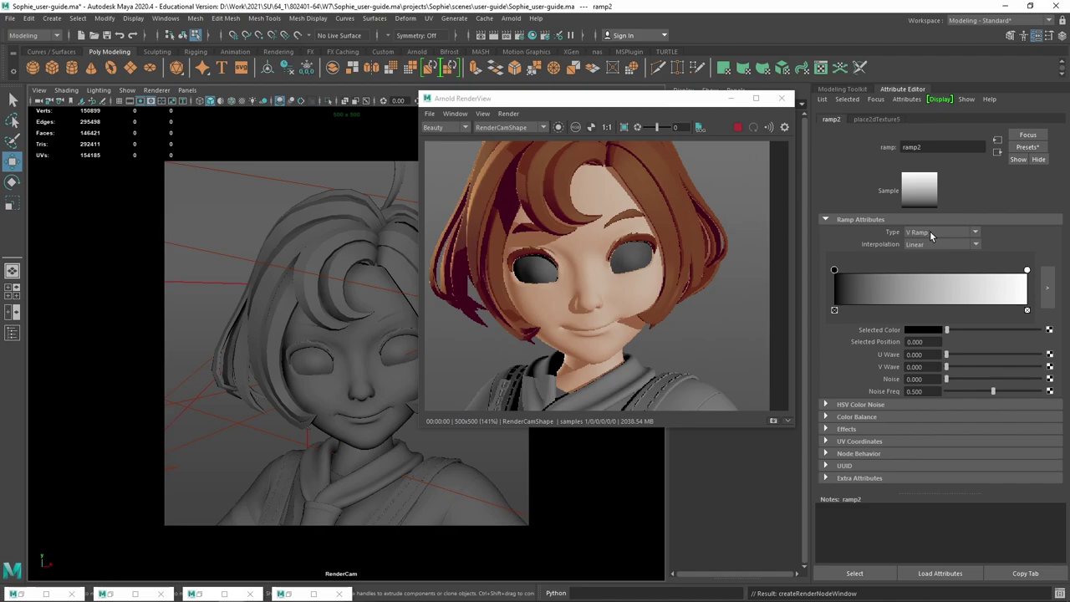
{"action": "left_click", "coordinate": [930, 235]}
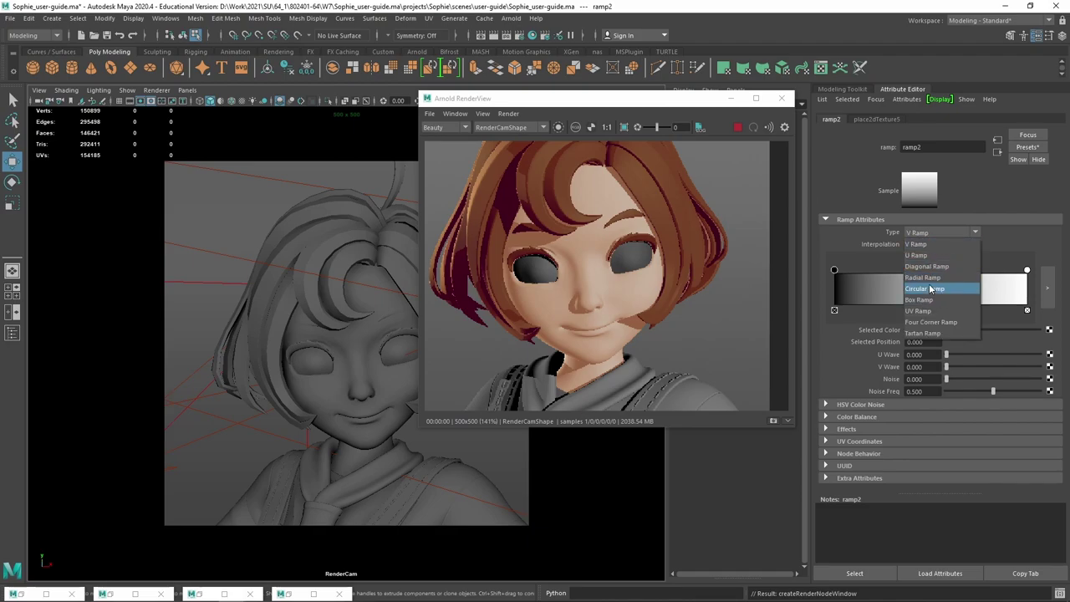
{"action": "left_click", "coordinate": [932, 288]}
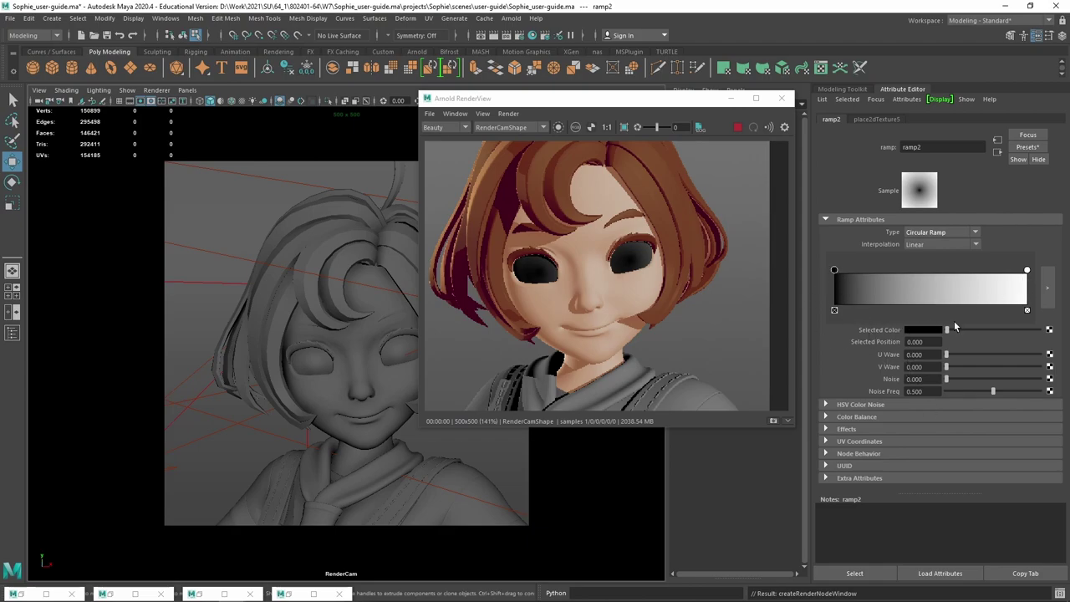
Set ramp2 Interpolation to None and slide the white entry to about 0.159.
{"action": "left_click", "coordinate": [927, 244]}
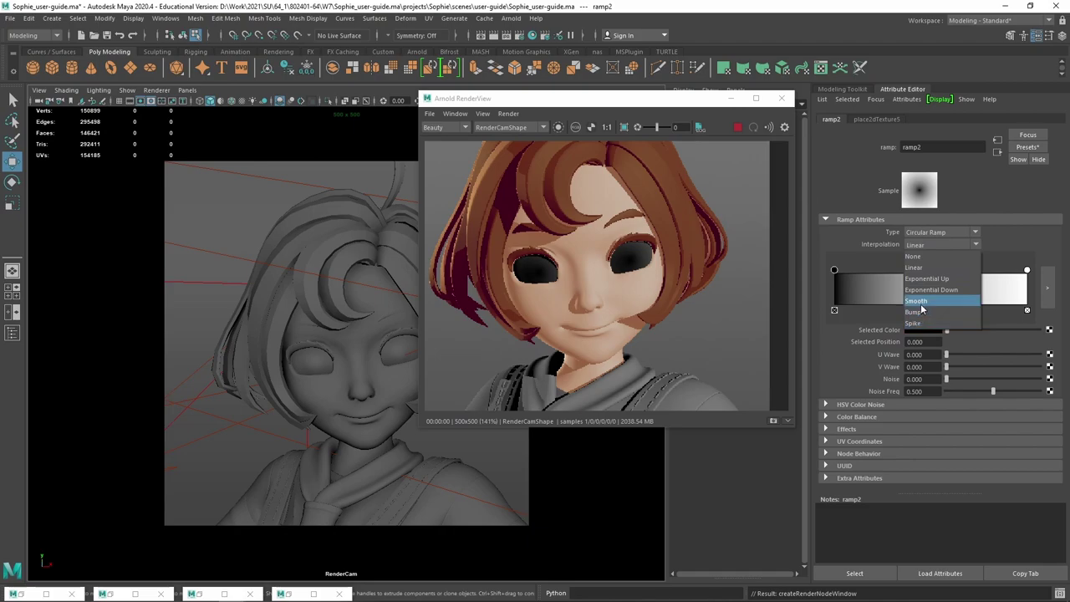
{"action": "left_click", "coordinate": [928, 256]}
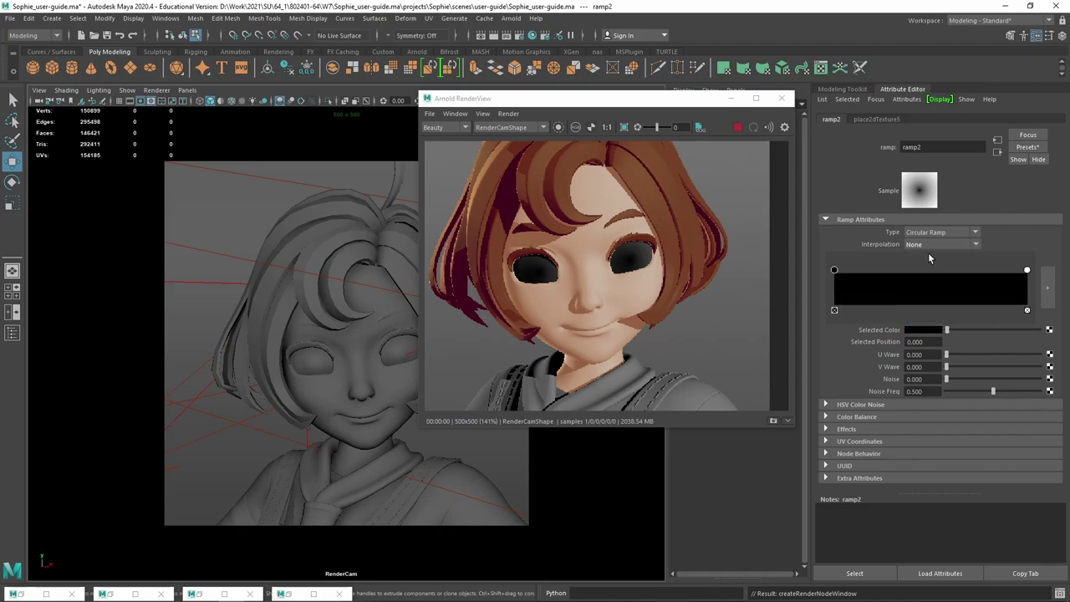
{"action": "left_click", "coordinate": [1026, 270]}
{"action": "left_click_drag", "start_coordinate": [928, 271], "coordinate": [852, 272]}
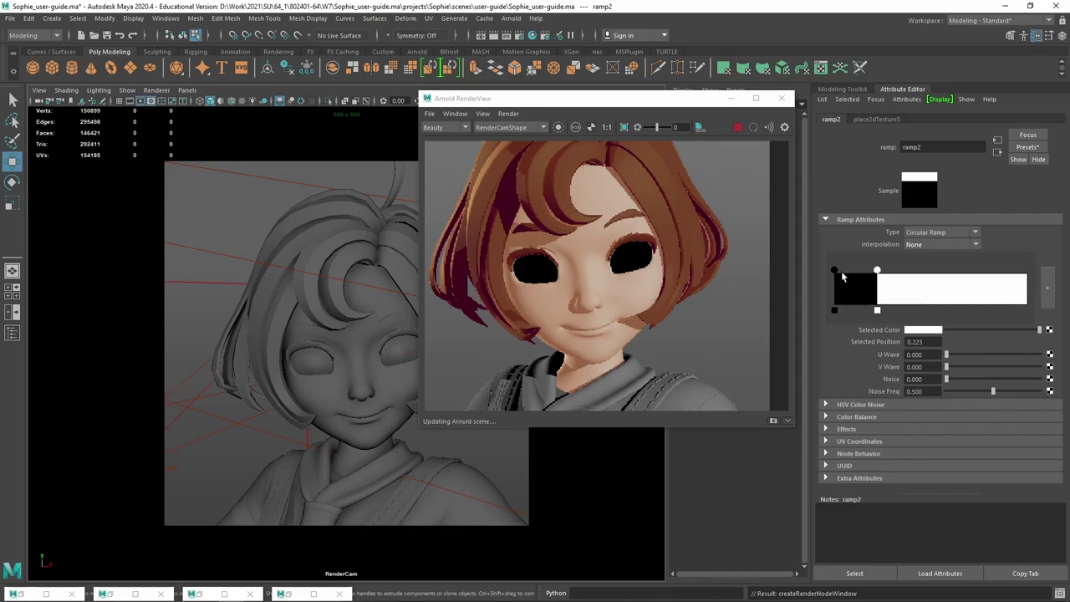
{"action": "left_click_drag", "start_coordinate": [843, 276], "coordinate": [871, 274]}
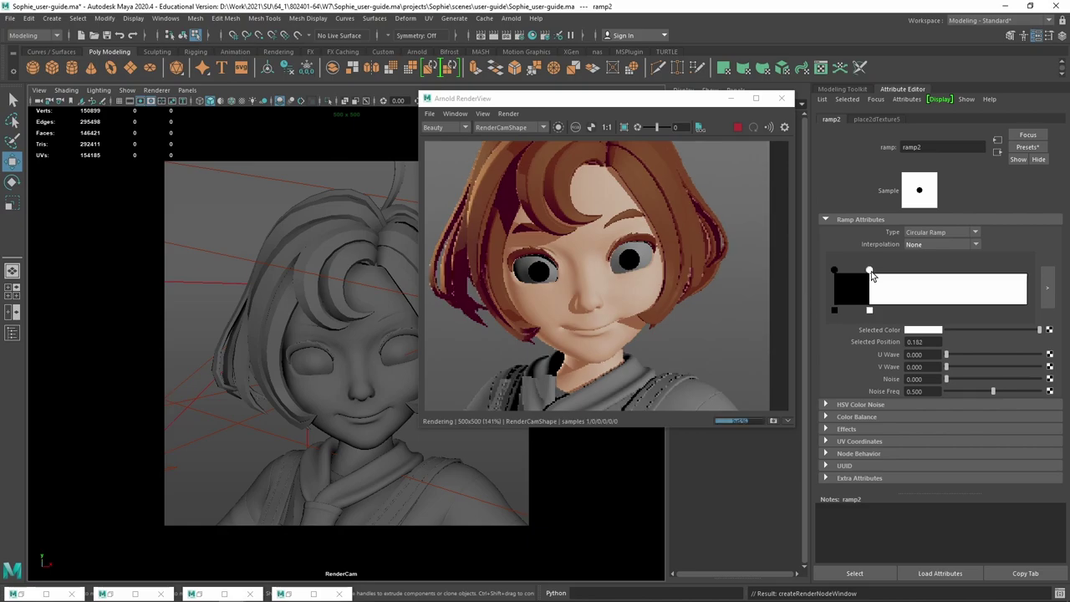
{"action": "left_click_drag", "start_coordinate": [871, 274], "coordinate": [864, 274]}
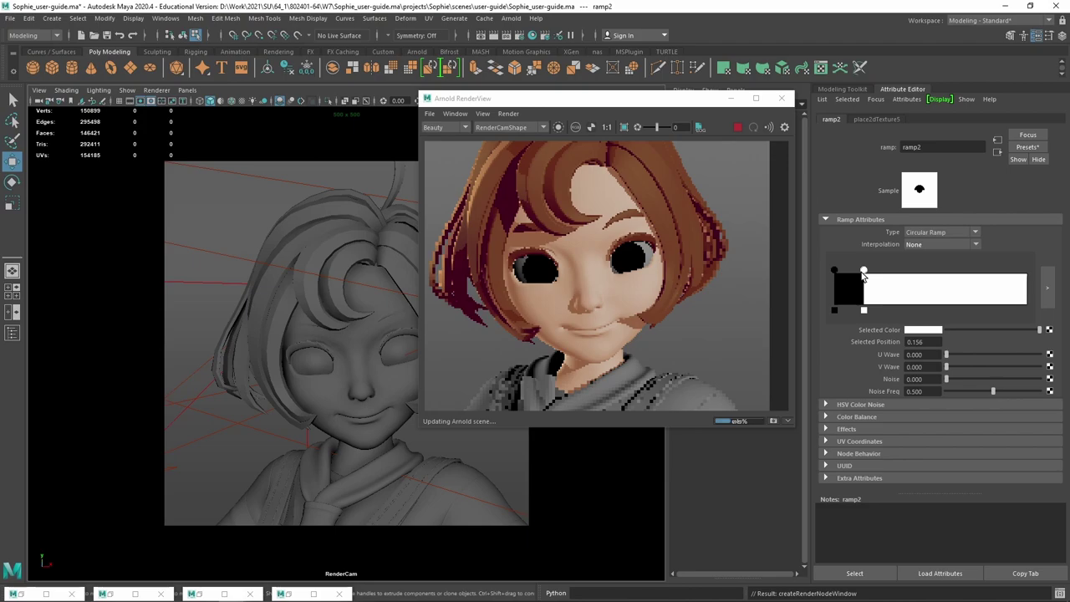
{"action": "left_click_drag", "start_coordinate": [864, 274], "coordinate": [865, 274]}
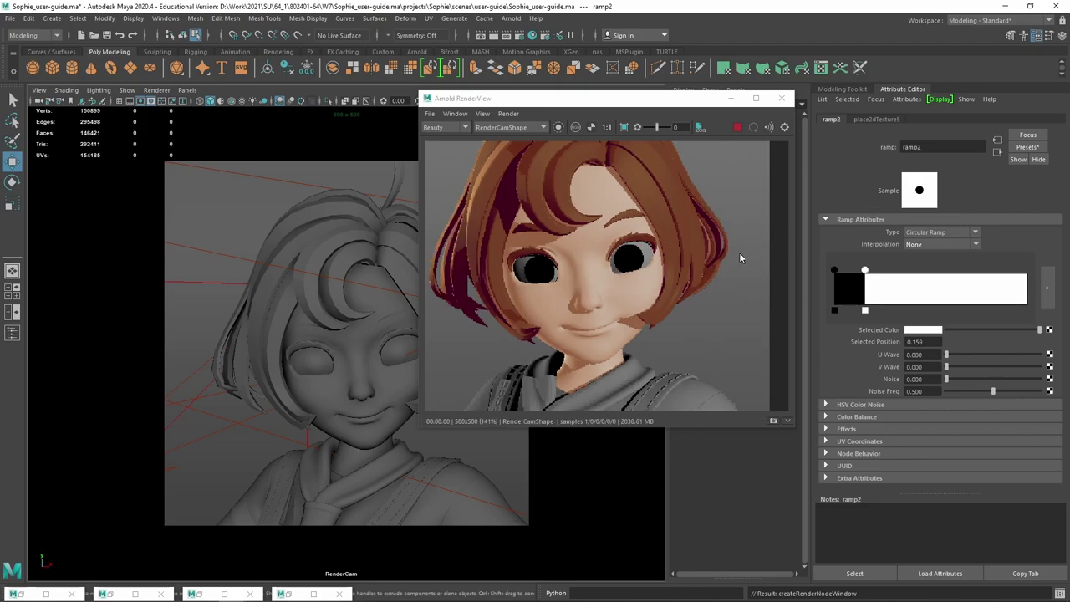
Recolour the ramp's black centre entry to a very dark brown for the pupil.
{"action": "left_click", "coordinate": [835, 266]}
{"action": "left_click", "coordinate": [922, 331]}
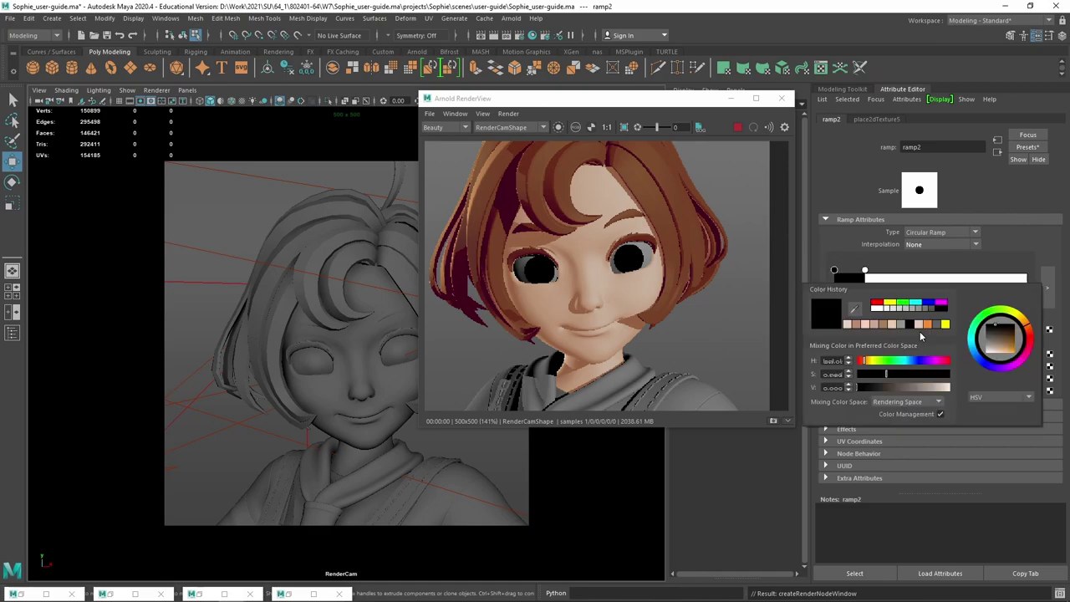
{"action": "left_click", "coordinate": [854, 326]}
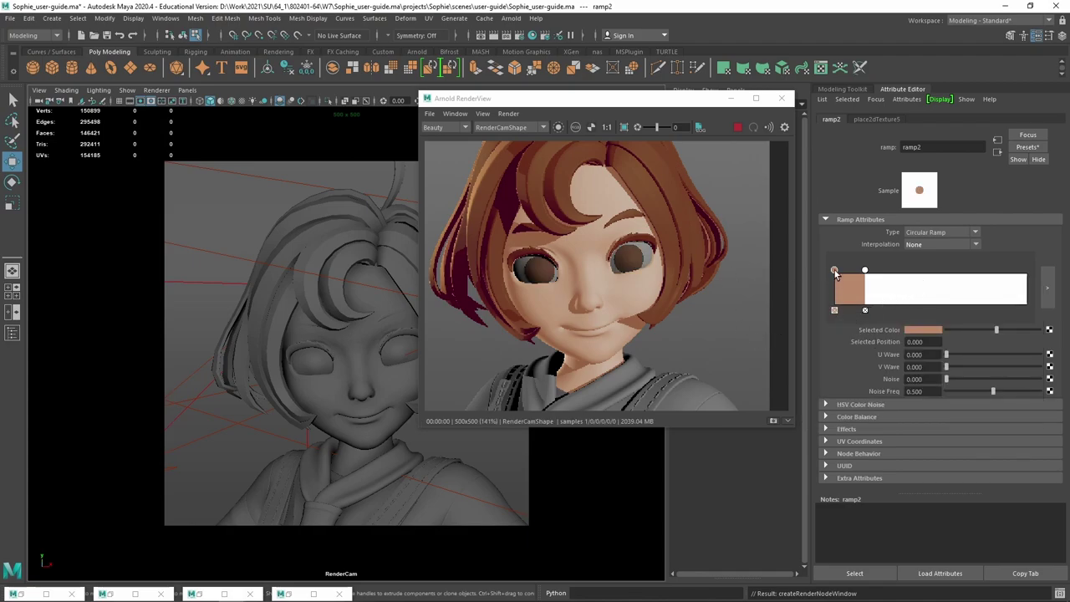
{"action": "left_click", "coordinate": [924, 329]}
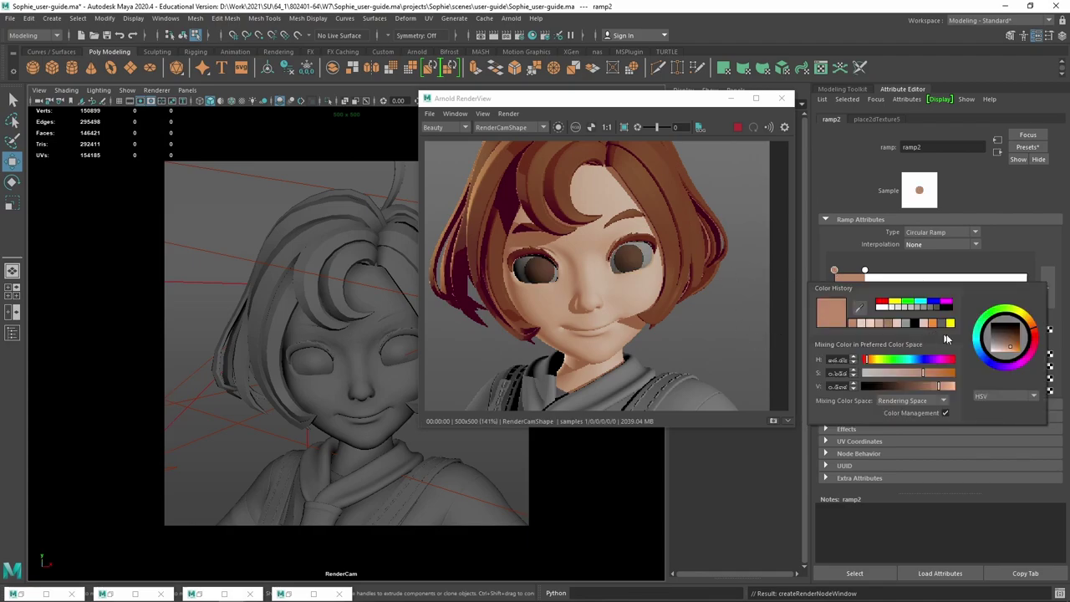
{"action": "left_click", "coordinate": [1014, 347]}
{"action": "left_click_drag", "start_coordinate": [1015, 344], "coordinate": [1020, 341]}
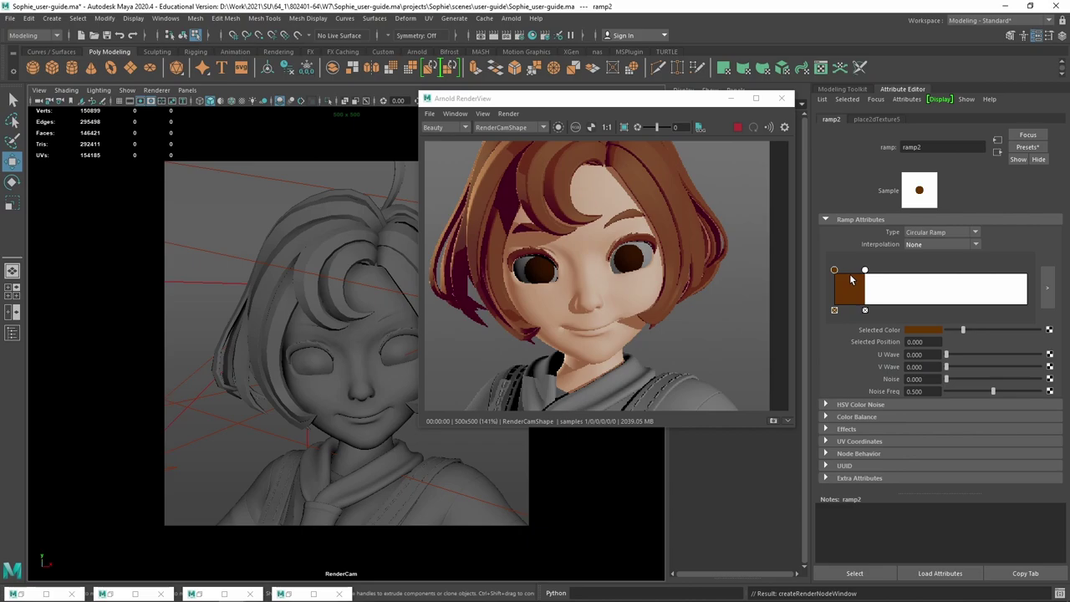
{"action": "left_click", "coordinate": [928, 331]}
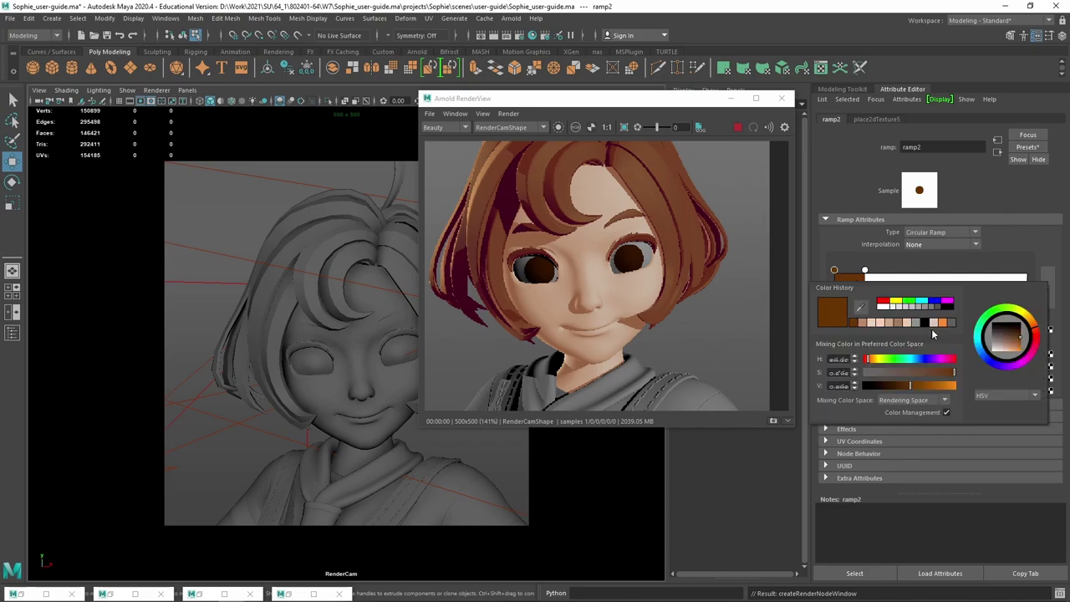
{"action": "left_click", "coordinate": [1019, 333]}
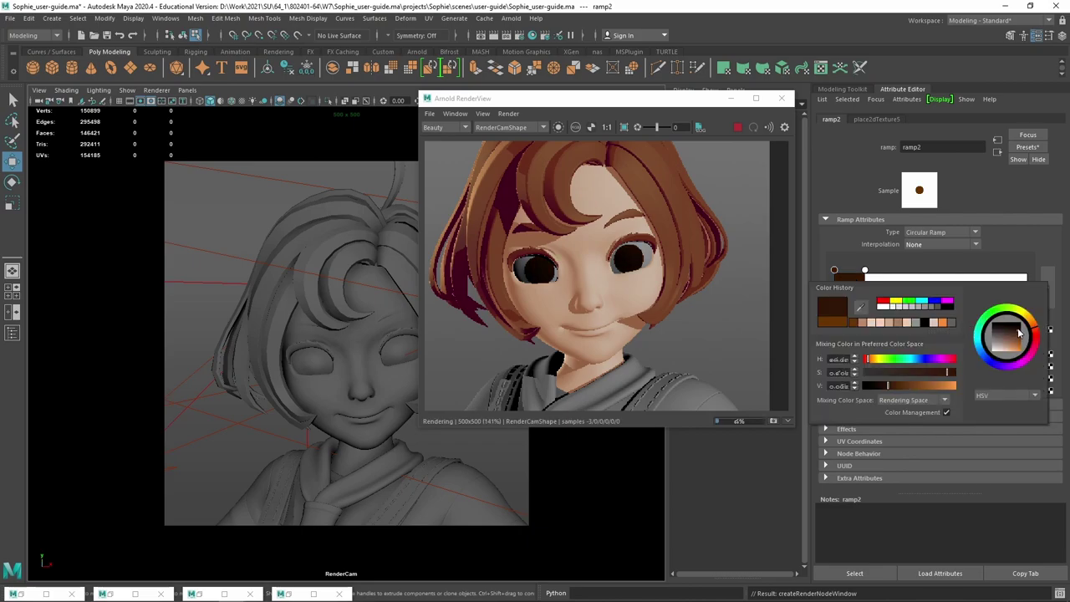
Add a lighter brown ring entry to the cornea ramp and widen it slightly.
{"action": "left_click", "coordinate": [848, 281]}
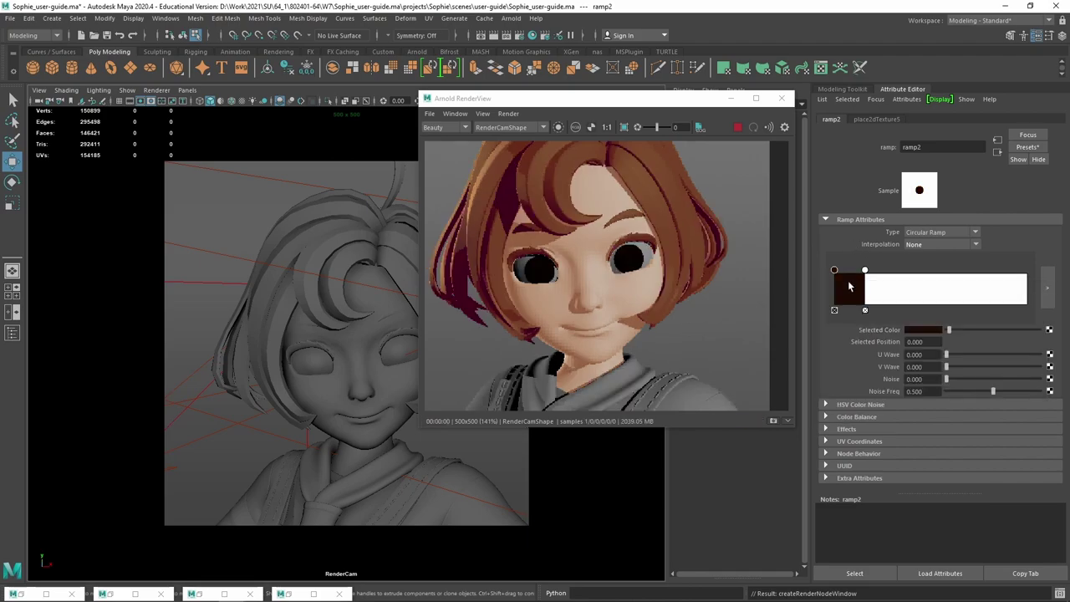
{"action": "left_click", "coordinate": [918, 333]}
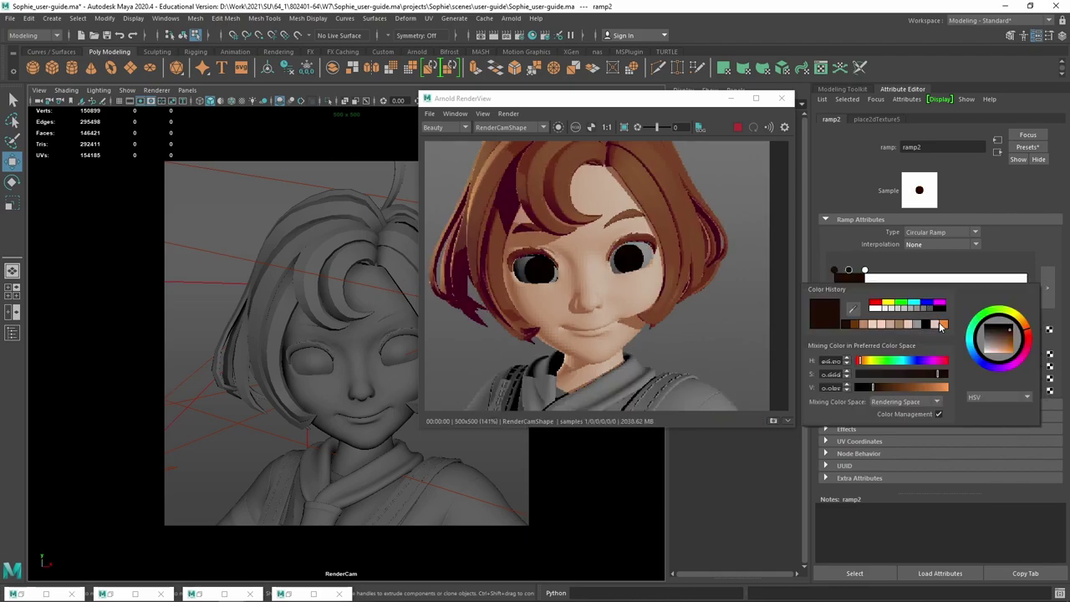
{"action": "left_click", "coordinate": [853, 325]}
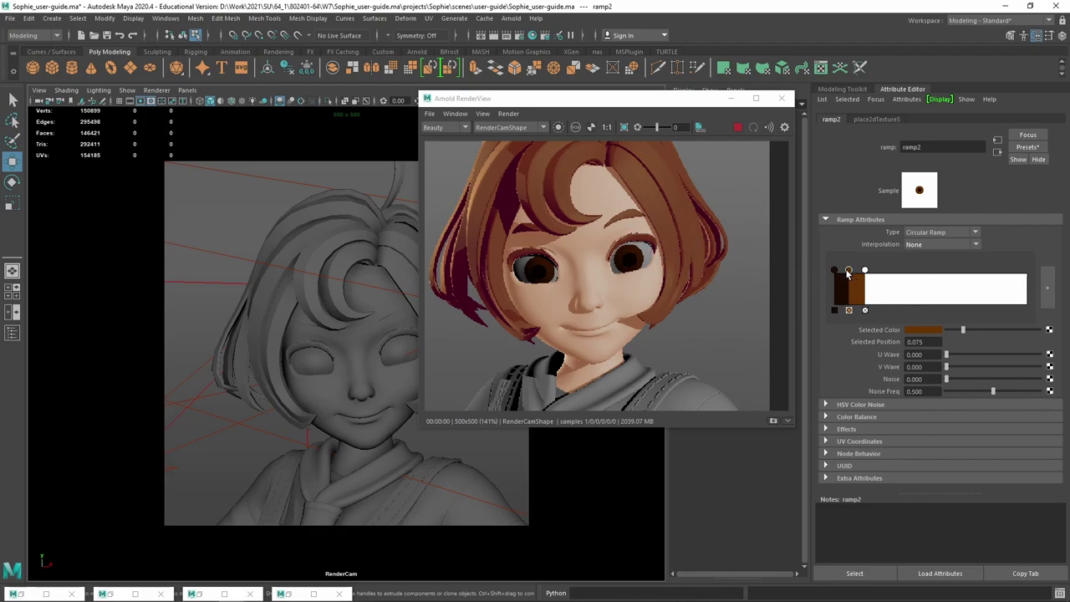
{"action": "left_click_drag", "start_coordinate": [848, 270], "coordinate": [852, 272]}
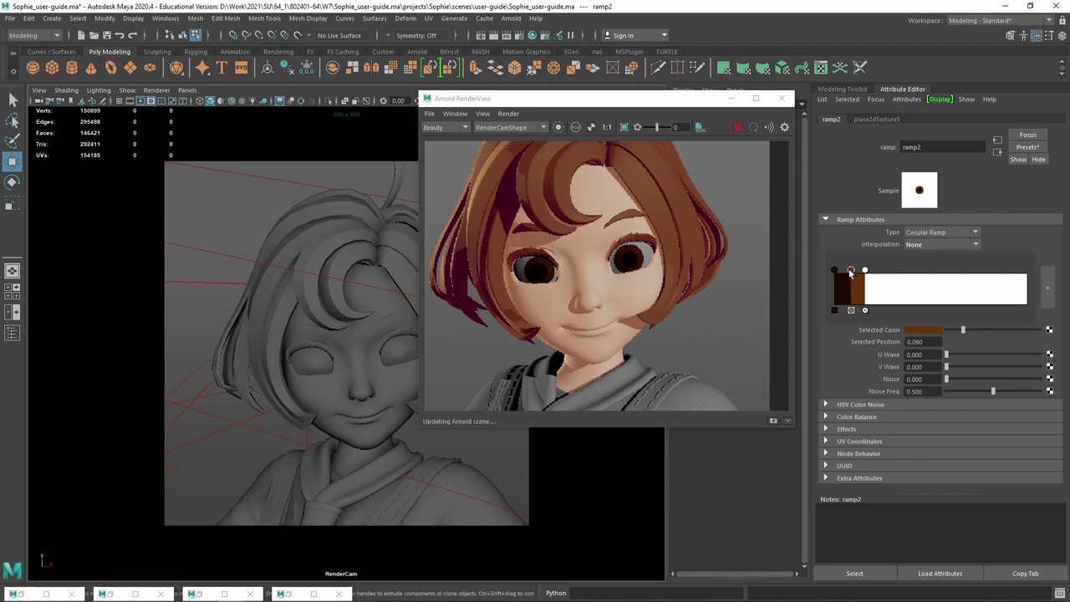
{"action": "left_click_drag", "start_coordinate": [850, 269], "coordinate": [849, 269]}
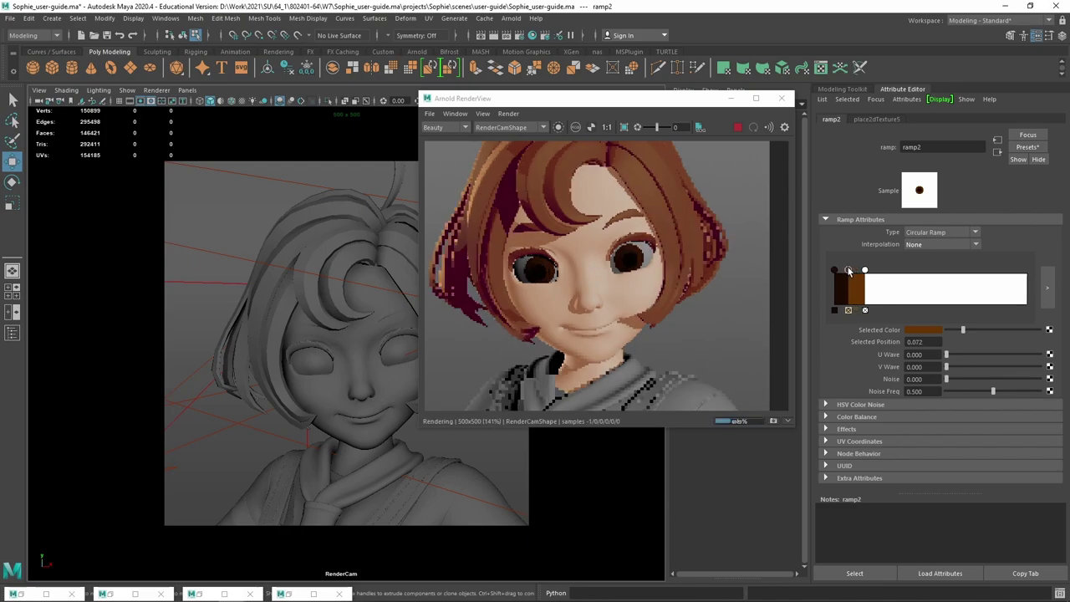
Shift the ring boundaries outward to 0.159 and make that ring very dark brown.
{"action": "left_click_drag", "start_coordinate": [864, 270], "coordinate": [874, 272]}
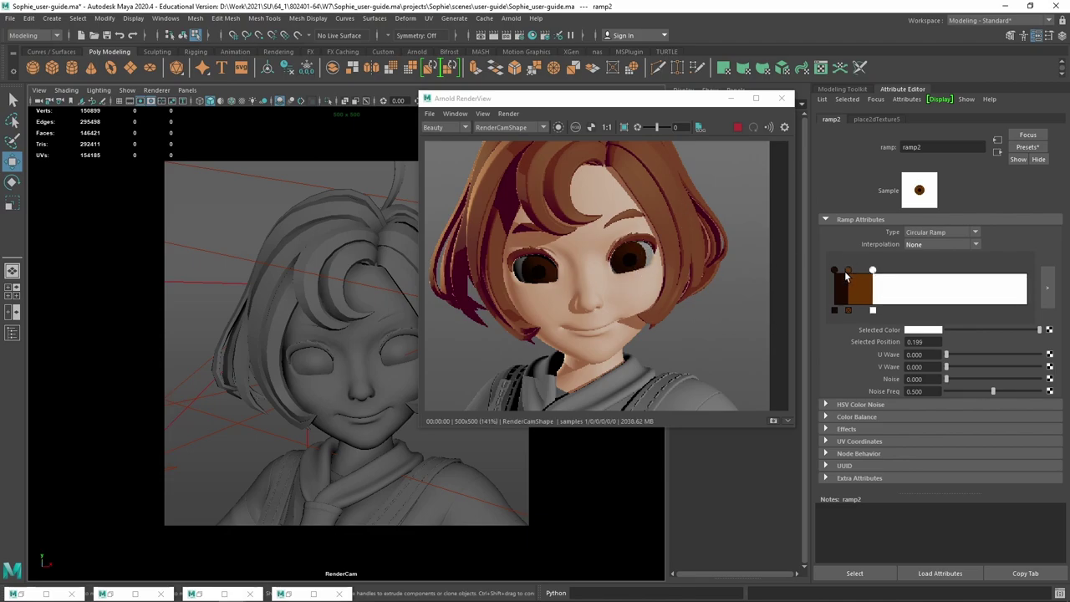
{"action": "left_click_drag", "start_coordinate": [848, 269], "coordinate": [855, 269]}
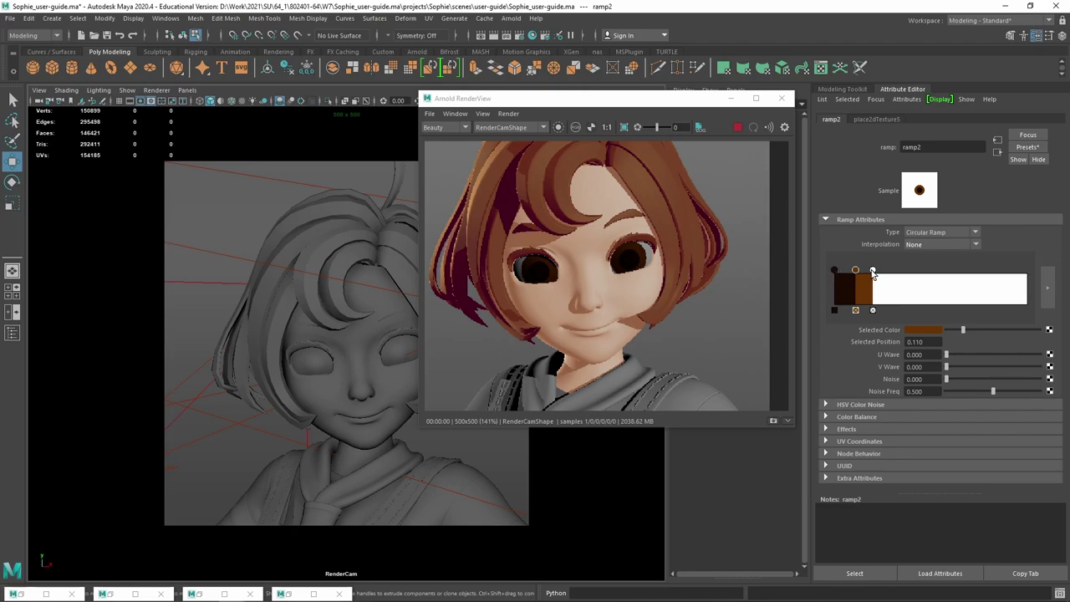
{"action": "left_click_drag", "start_coordinate": [861, 272], "coordinate": [866, 271]}
{"action": "left_click", "coordinate": [925, 331]}
{"action": "left_click", "coordinate": [859, 322]}
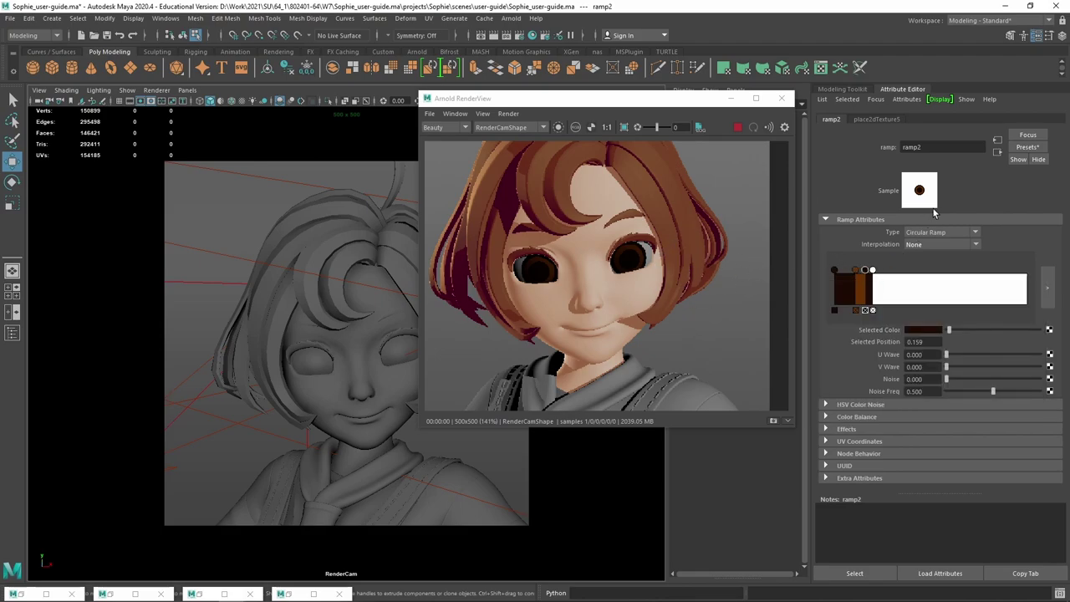
Lighten aiToon5's base tonemap to light grey, then connect a new aiRampRgb node to it.
{"action": "left_click", "coordinate": [997, 153]}
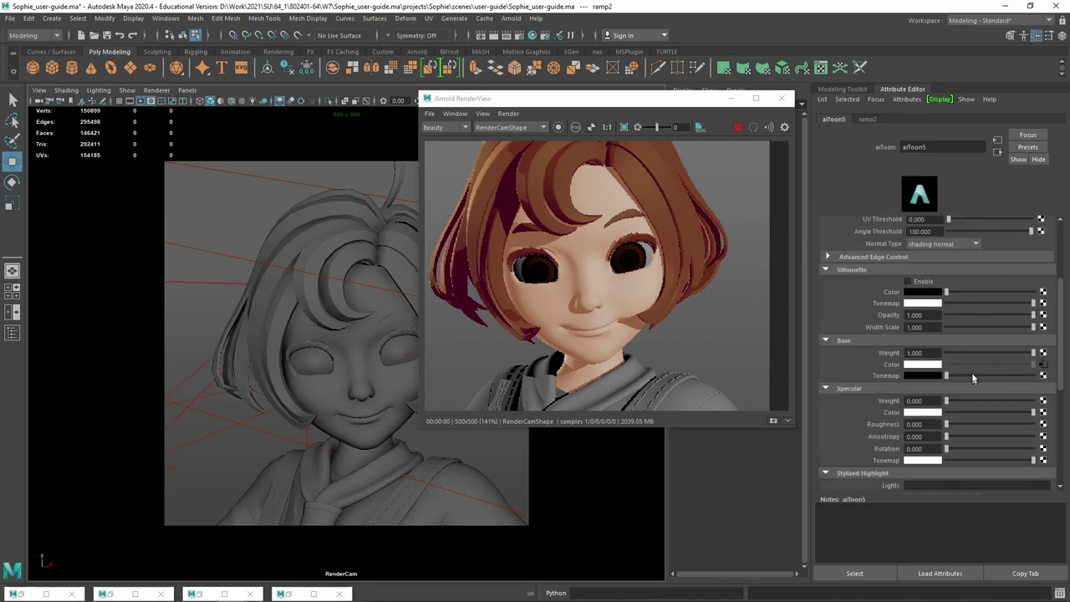
{"action": "left_click_drag", "start_coordinate": [946, 375], "coordinate": [1045, 379]}
{"action": "left_click", "coordinate": [1044, 377]}
{"action": "left_click", "coordinate": [271, 348]}
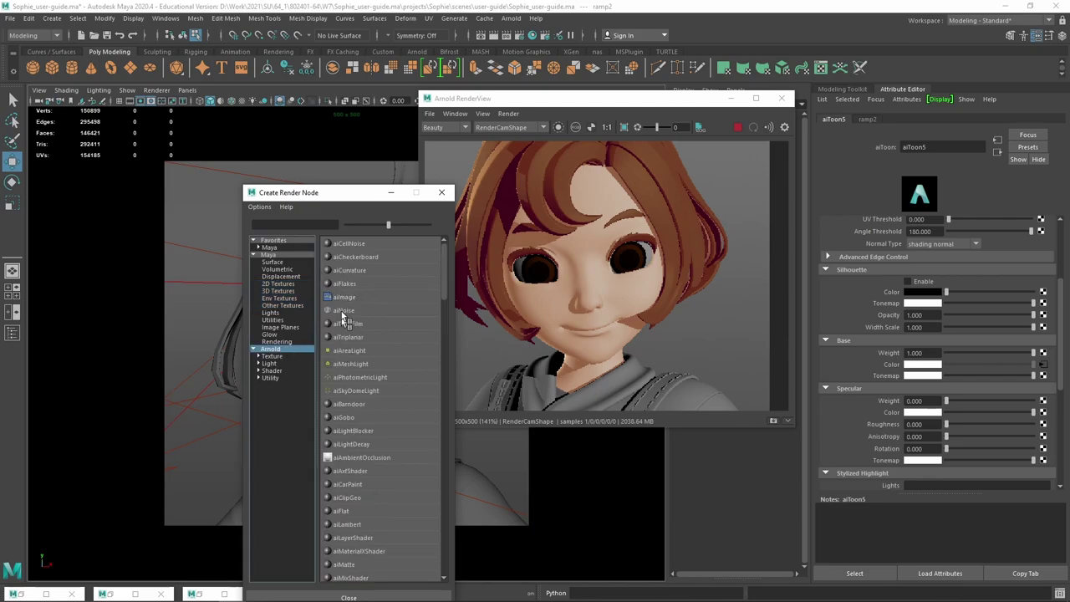
{"action": "left_click", "coordinate": [288, 225]}
{"action": "type", "text": "ra"}
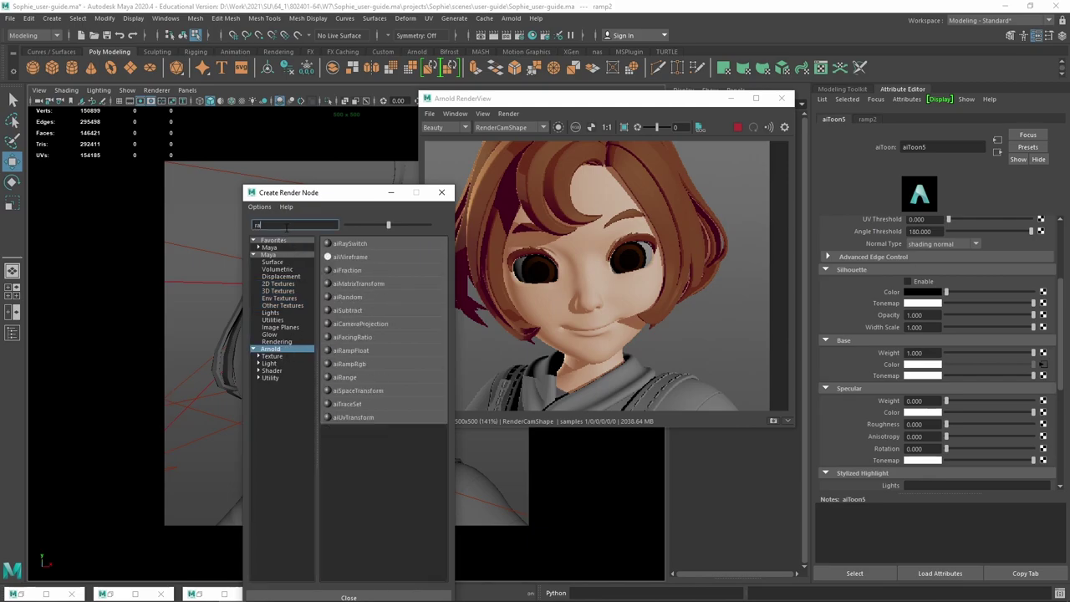
{"action": "type", "text": "mp"}
{"action": "left_click", "coordinate": [361, 257]}
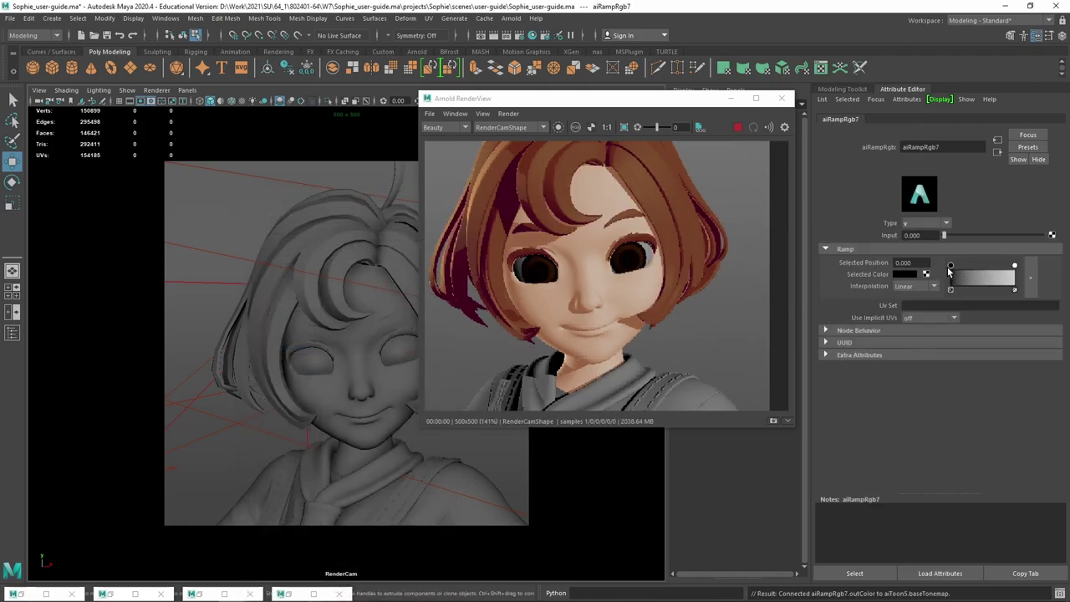
Set the aiRampRgb7 interpolation to None and move the white entry to about 0.226.
{"action": "left_click", "coordinate": [922, 287]}
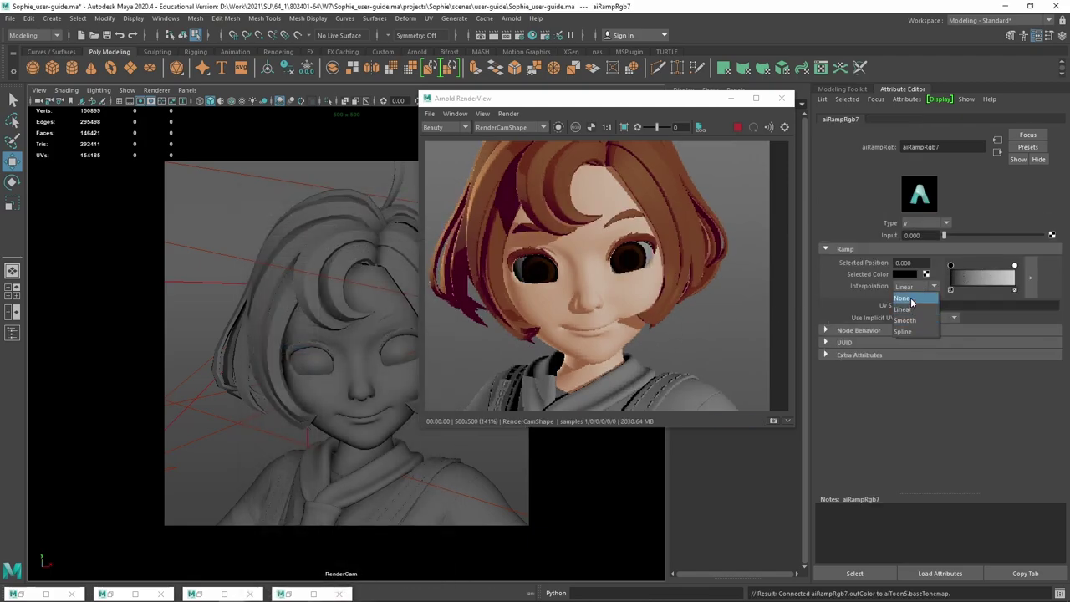
{"action": "left_click", "coordinate": [902, 298]}
{"action": "left_click_drag", "start_coordinate": [1015, 266], "coordinate": [957, 268]}
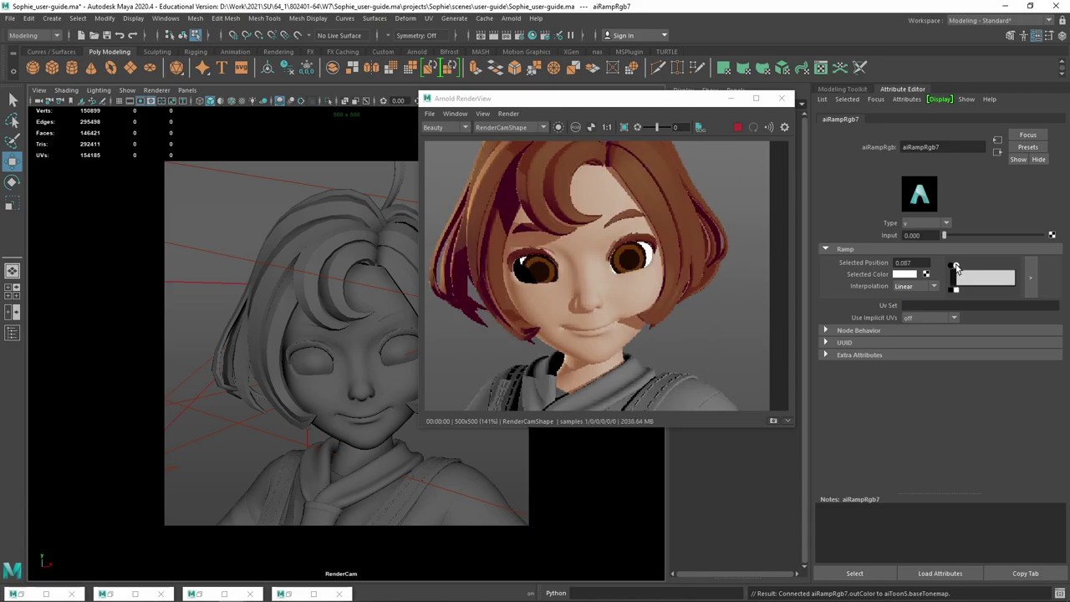
{"action": "left_click_drag", "start_coordinate": [956, 267], "coordinate": [959, 267]}
Change the black entry at 0 to grey and add a white entry near 0.017.
{"action": "left_click", "coordinate": [952, 267]}
{"action": "left_click", "coordinate": [913, 274]}
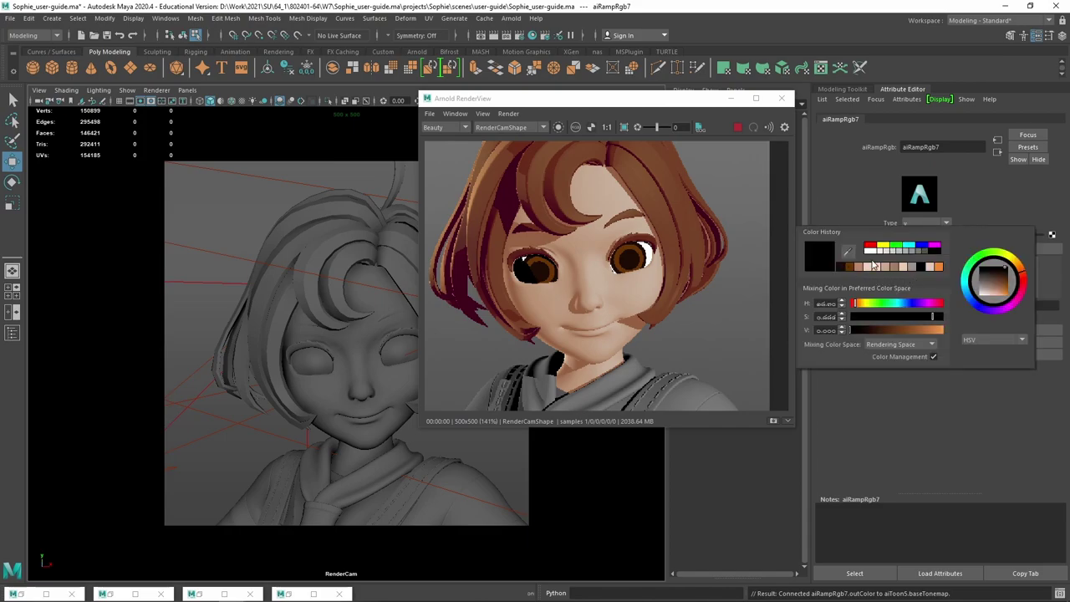
{"action": "left_click", "coordinate": [905, 266]}
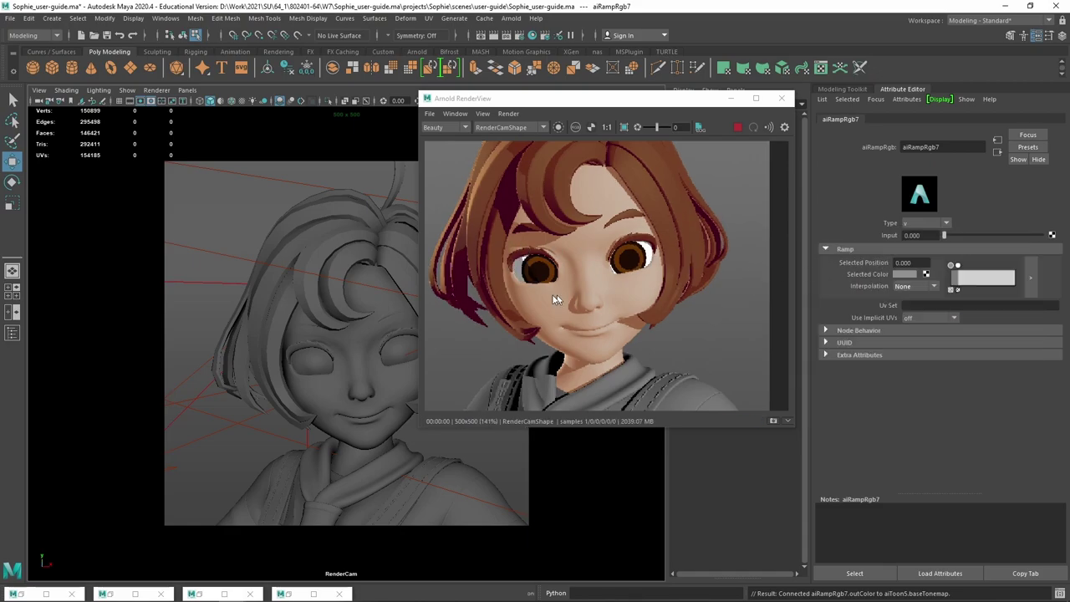
{"action": "left_click", "coordinate": [903, 276]}
{"action": "left_click", "coordinate": [958, 266]}
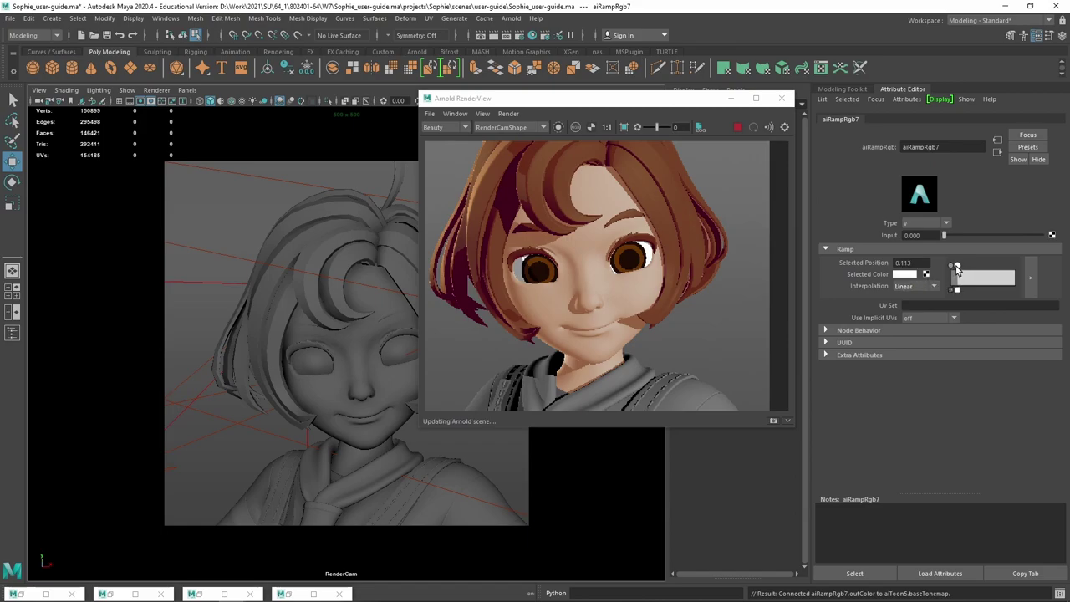
{"action": "left_click_drag", "start_coordinate": [958, 266], "coordinate": [955, 267]}
{"action": "left_click_drag", "start_coordinate": [956, 267], "coordinate": [951, 269]}
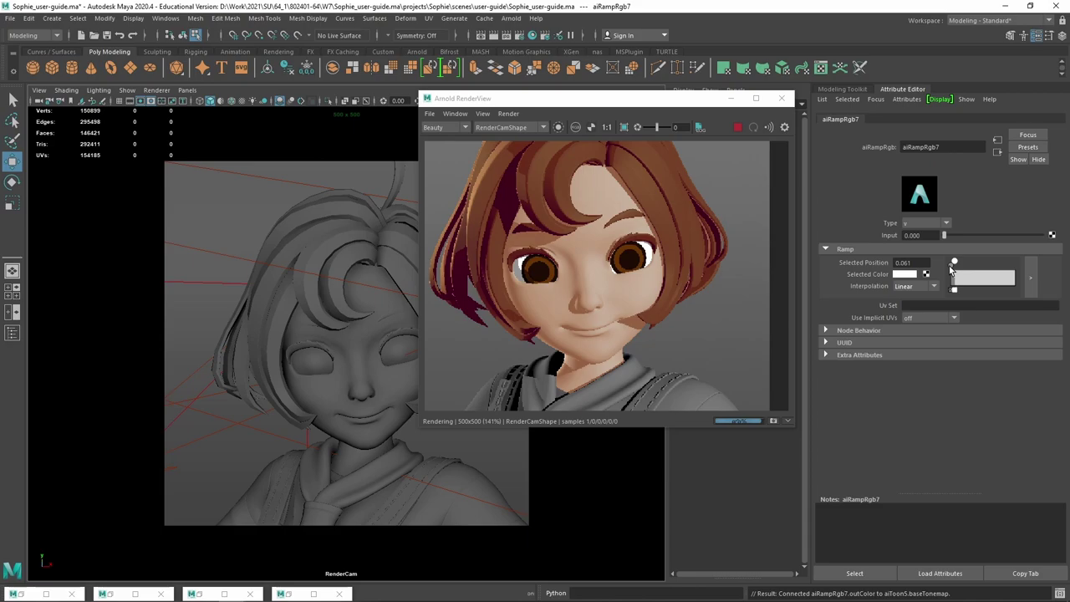
{"action": "left_click_drag", "start_coordinate": [950, 267], "coordinate": [951, 270]}
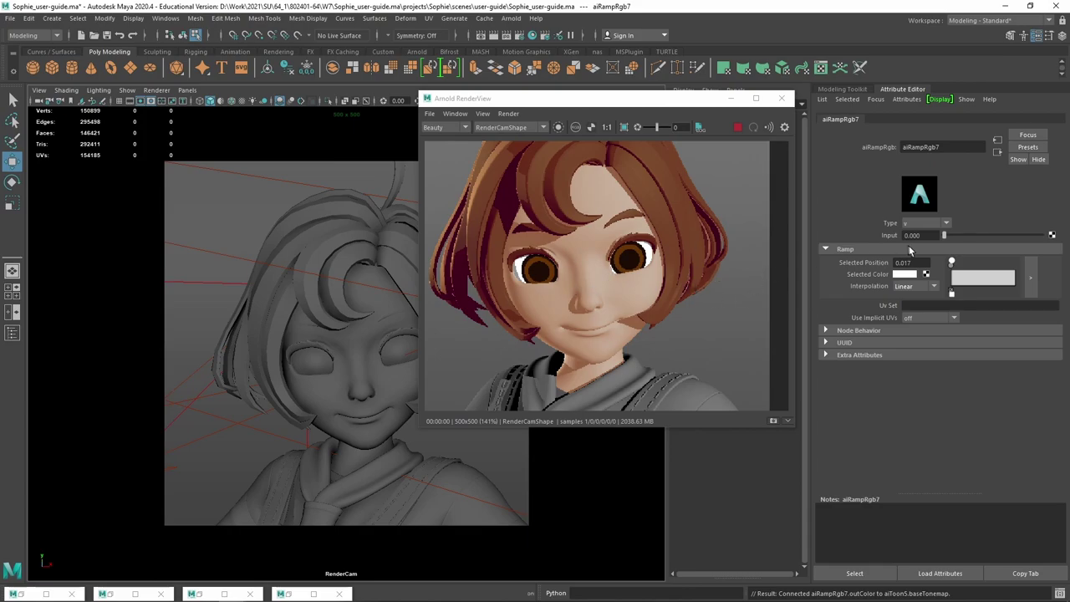
Give the grey entry at 0 Smooth interpolation and move the white entry to 0.070.
{"action": "left_click", "coordinate": [950, 267]}
{"action": "left_click", "coordinate": [915, 286]}
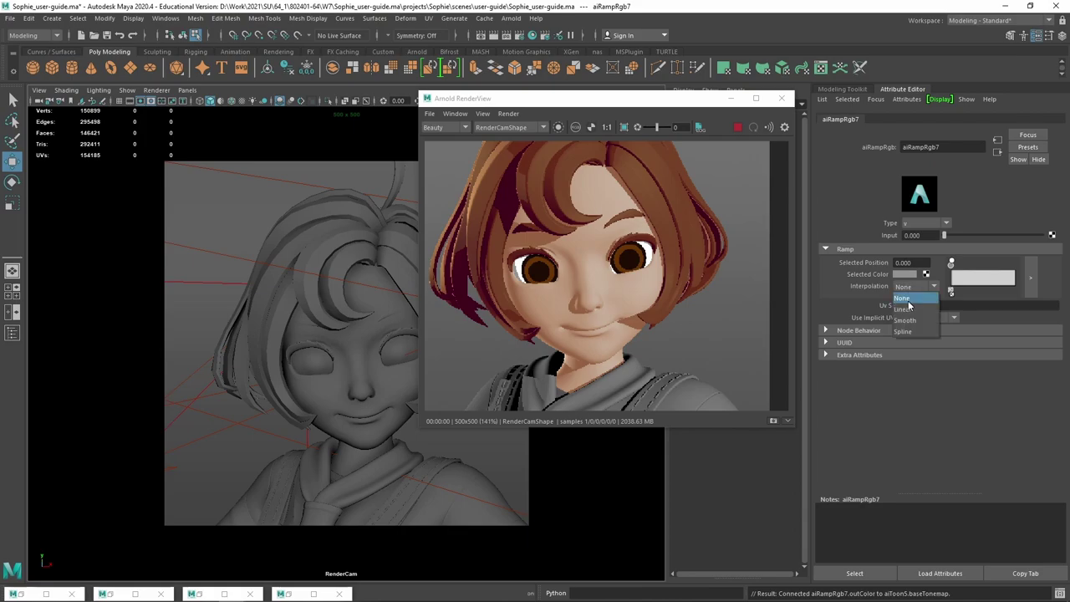
{"action": "left_click", "coordinate": [909, 308]}
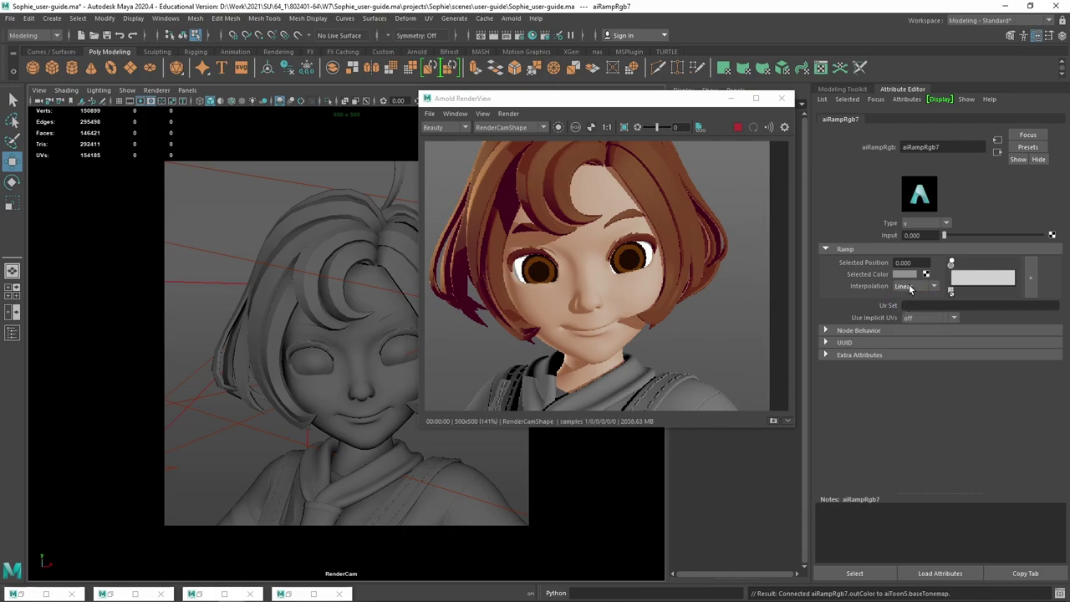
{"action": "left_click", "coordinate": [913, 287]}
{"action": "left_click", "coordinate": [907, 322]}
{"action": "left_click_drag", "start_coordinate": [951, 264], "coordinate": [958, 264]}
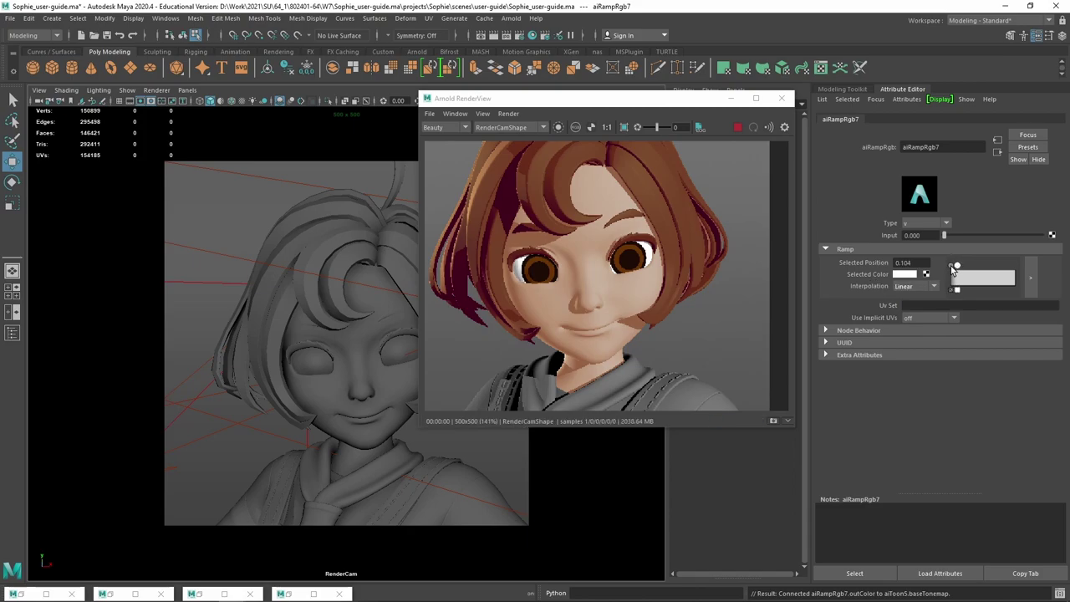
Tint the ramp's start entry a pale pink by adjusting hue, saturation and brightness.
{"action": "left_click", "coordinate": [950, 266]}
{"action": "left_click", "coordinate": [906, 276]}
{"action": "left_click", "coordinate": [901, 277]}
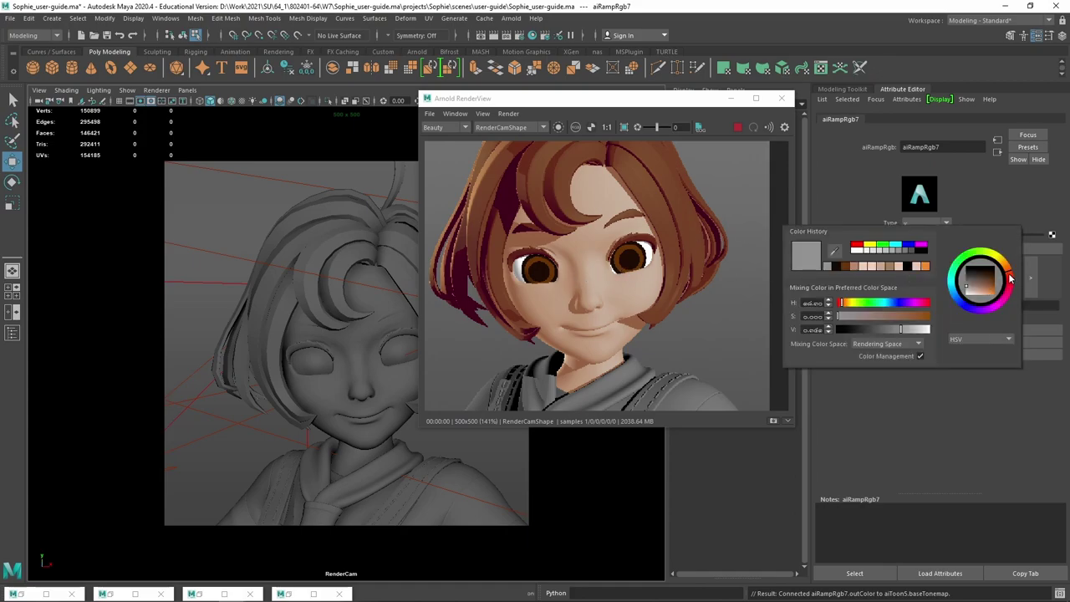
{"action": "left_click", "coordinate": [925, 307]}
{"action": "left_click", "coordinate": [853, 318]}
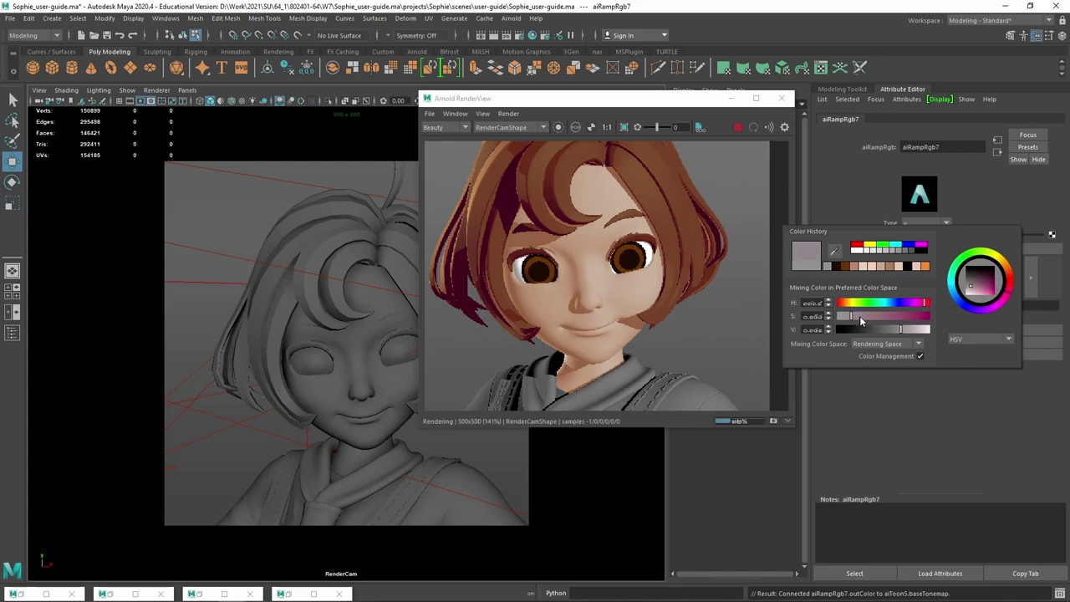
{"action": "left_click", "coordinate": [926, 330]}
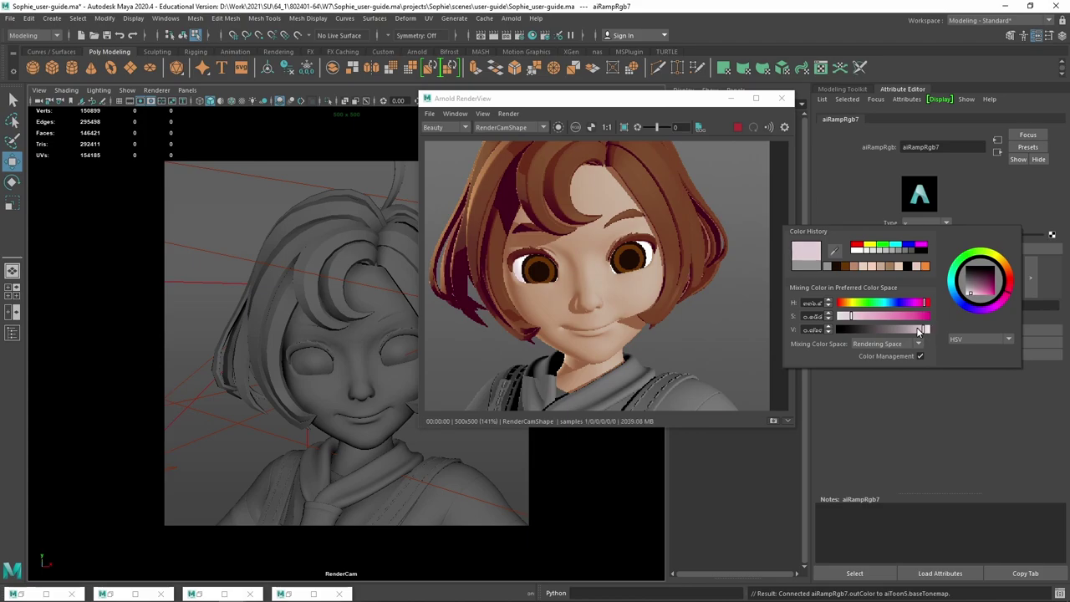
{"action": "left_click", "coordinate": [918, 331]}
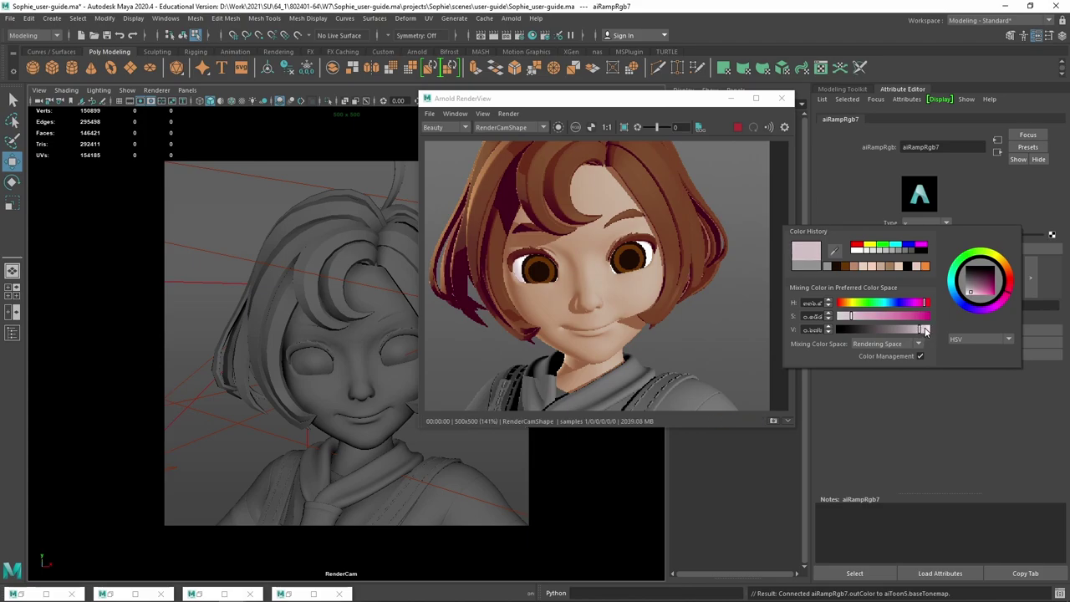
{"action": "left_click", "coordinate": [925, 330]}
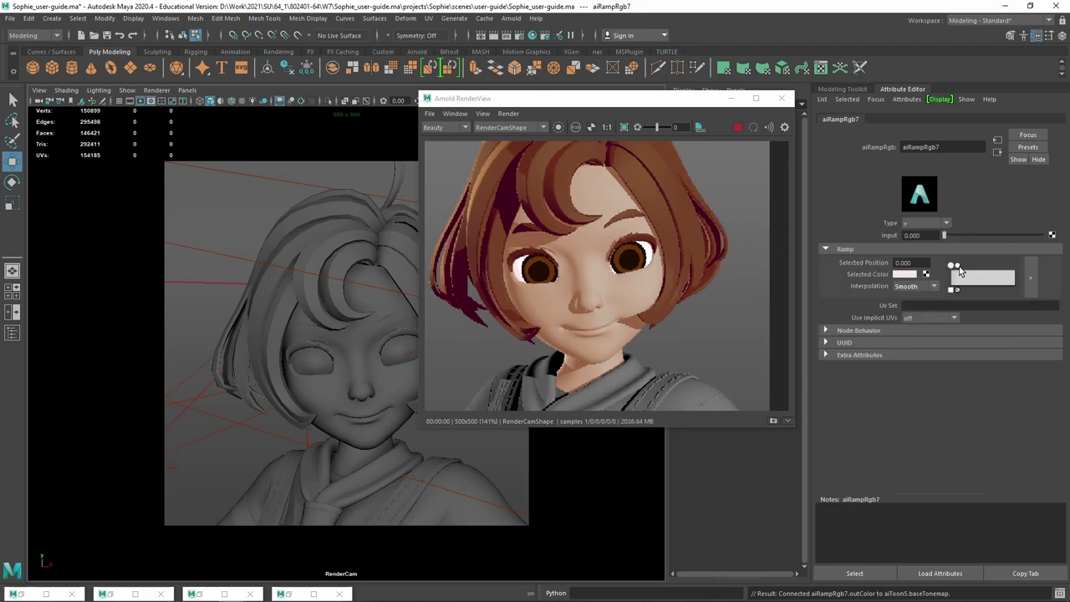
Tint the white entry light pink and return to aiToon5's attributes.
{"action": "left_click", "coordinate": [904, 274]}
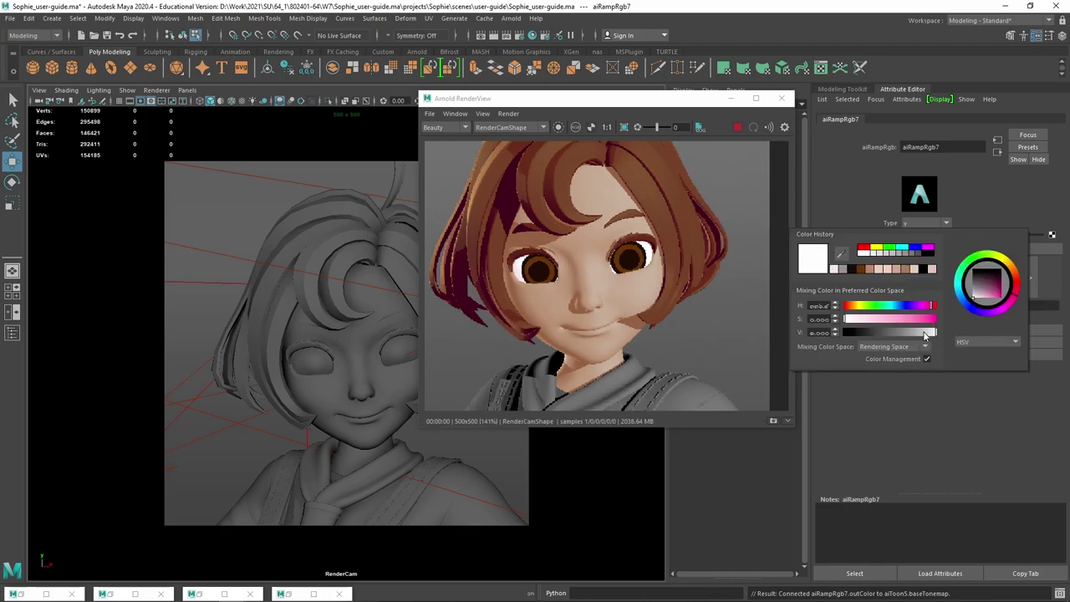
{"action": "left_click", "coordinate": [834, 269]}
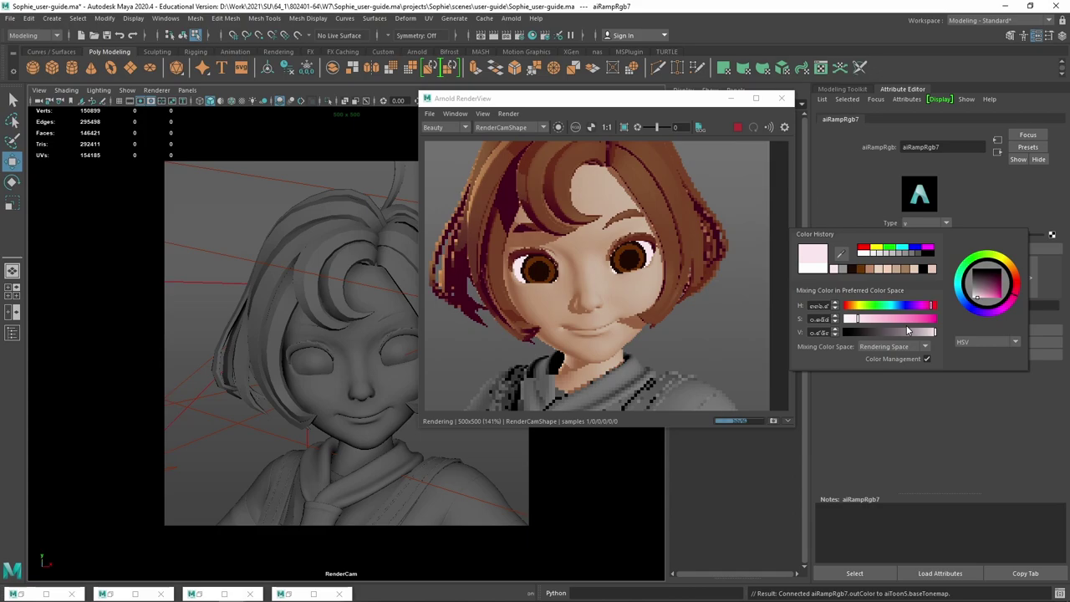
{"action": "left_click", "coordinate": [852, 320]}
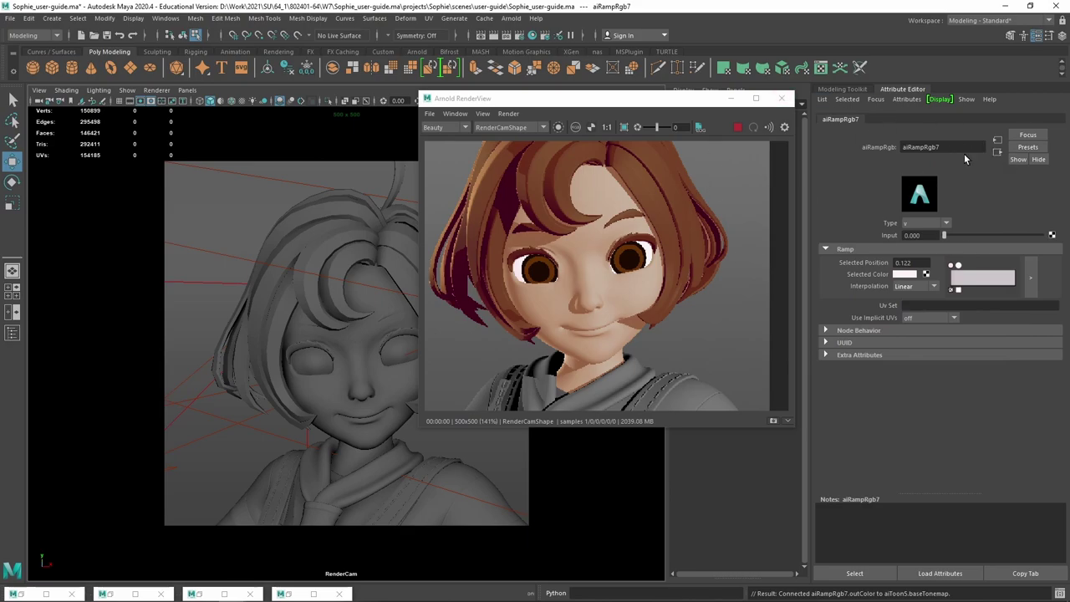
{"action": "left_click", "coordinate": [998, 152]}
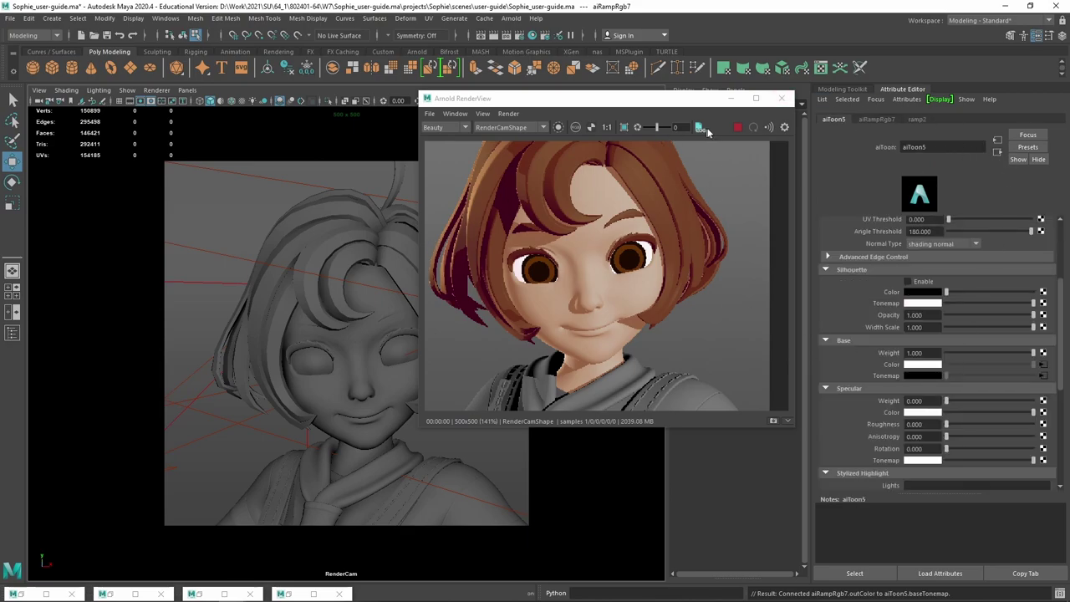
Minimize the Arnold RenderView and orbit the viewport around the whole character.
{"action": "left_click", "coordinate": [729, 98]}
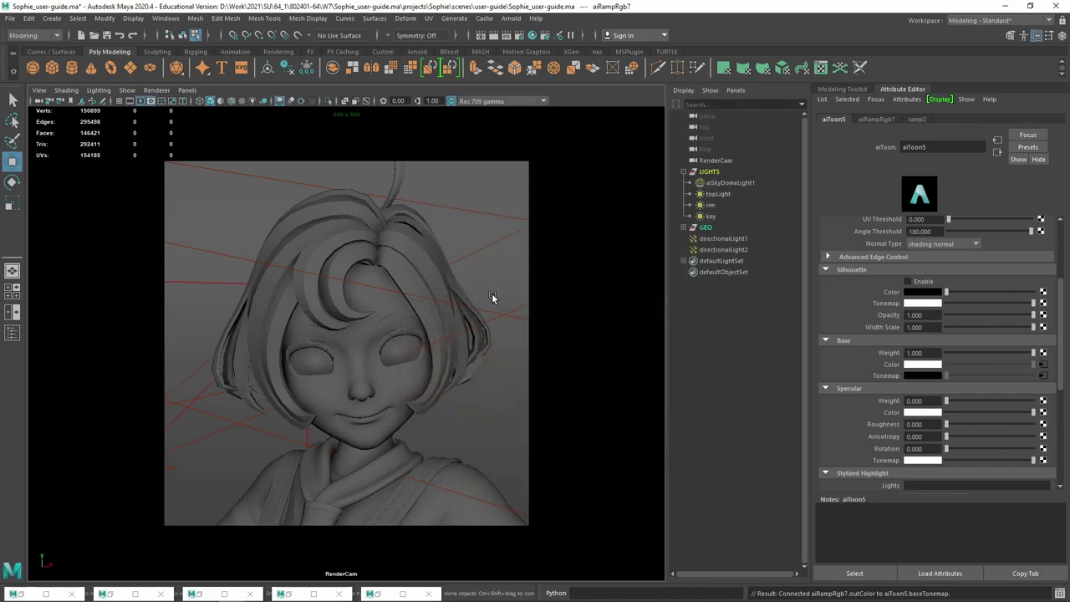
{"action": "scroll", "coordinate": [491, 292], "scroll_direction": "down", "scroll_amount": 5}
{"action": "scroll", "coordinate": [458, 284], "scroll_direction": "up", "scroll_amount": 2}
{"action": "mouse_move", "coordinate": [458, 285]}
{"action": "left_mouse_down", "text": "alt"}
{"action": "mouse_move", "coordinate": [414, 285]}
{"action": "mouse_move", "coordinate": [447, 298]}
{"action": "mouse_move", "coordinate": [393, 285]}
{"action": "left_mouse_up", "text": "alt"}
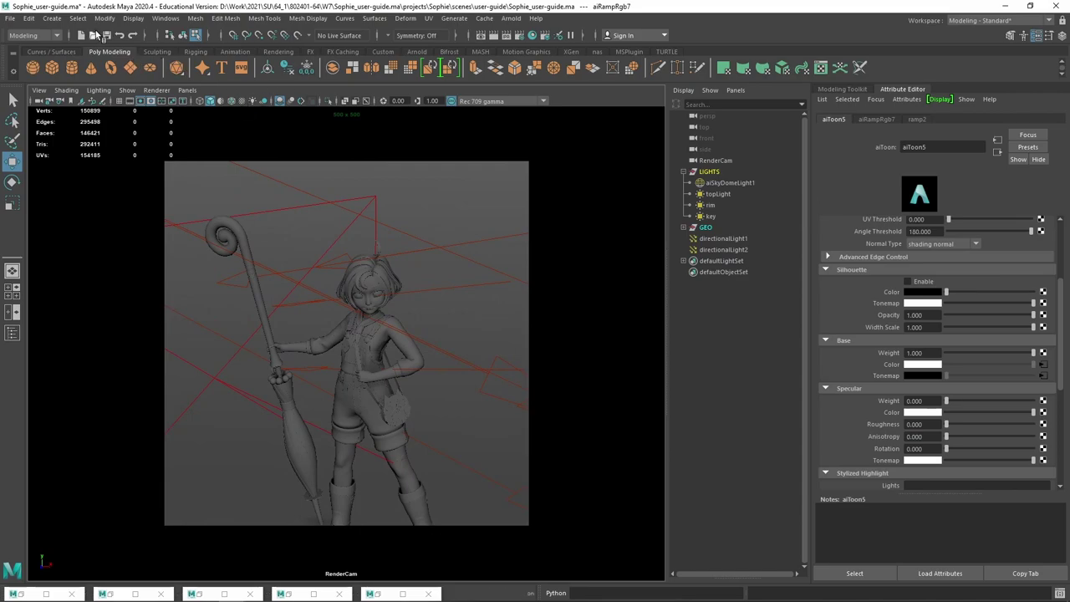
Create spotLight1 and orbit around it to see its position near Sophie.
{"action": "left_click", "coordinate": [52, 17]}
{"action": "mouse_move", "coordinate": [69, 80]}
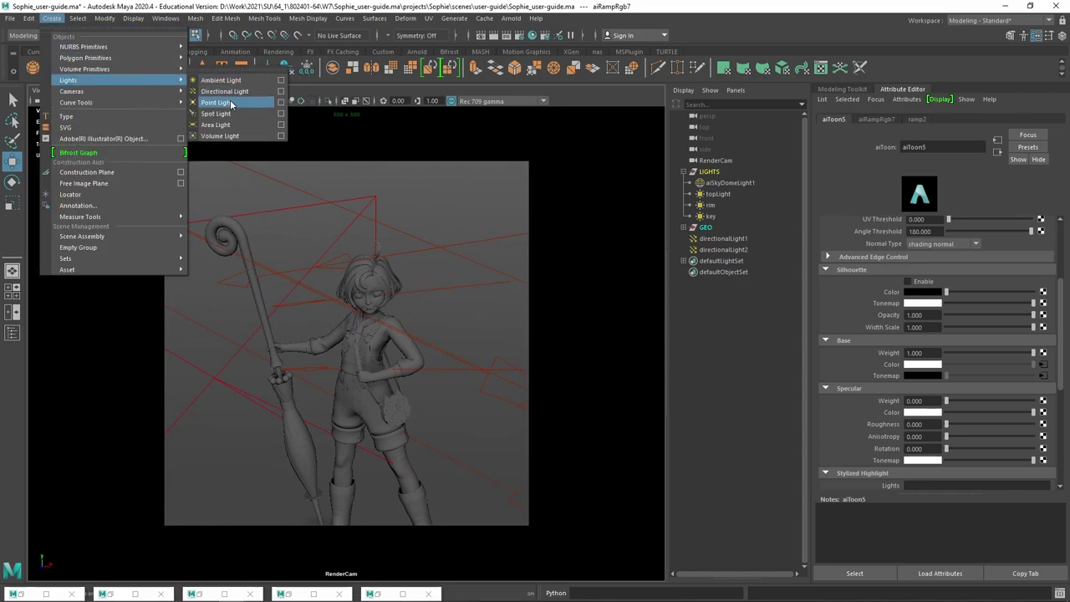
{"action": "left_click", "coordinate": [225, 113]}
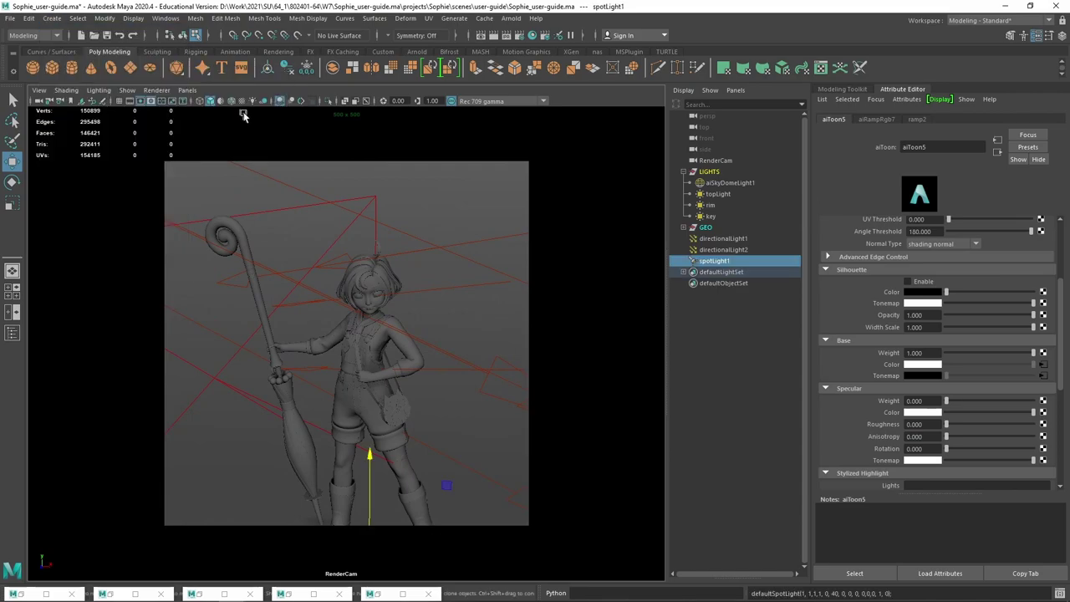
{"action": "right_click_drag", "start_coordinate": [437, 341], "coordinate": [418, 349], "text": "alt"}
{"action": "mouse_move", "coordinate": [418, 349]}
{"action": "left_mouse_down", "text": "alt"}
{"action": "mouse_move", "coordinate": [335, 362]}
{"action": "mouse_move", "coordinate": [411, 359]}
{"action": "mouse_move", "coordinate": [311, 317]}
{"action": "mouse_move", "coordinate": [447, 349]}
{"action": "left_mouse_up", "text": "alt"}
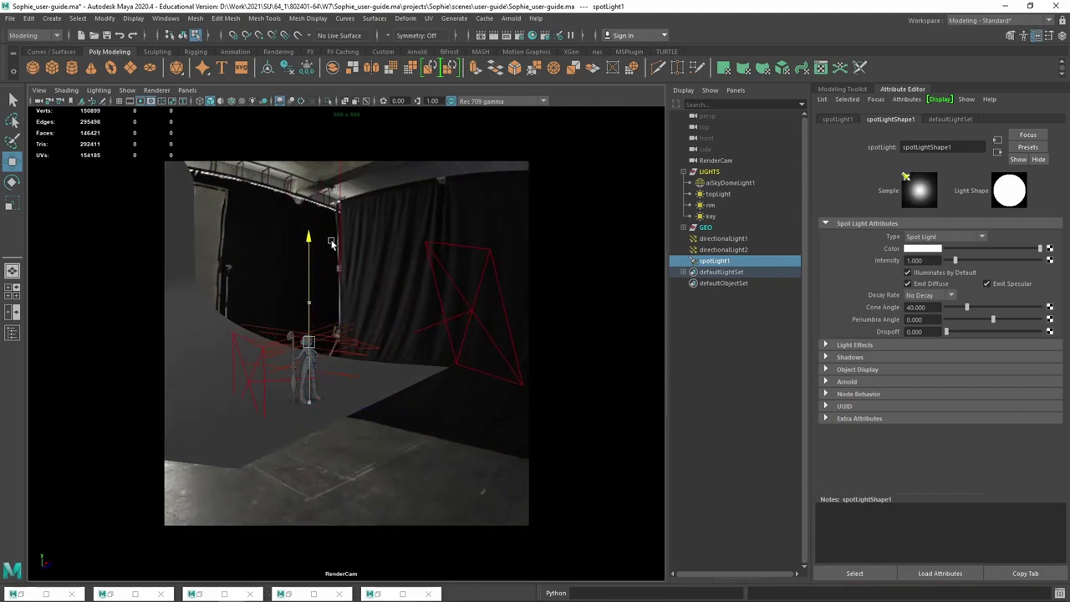
{"action": "key", "text": "t"}
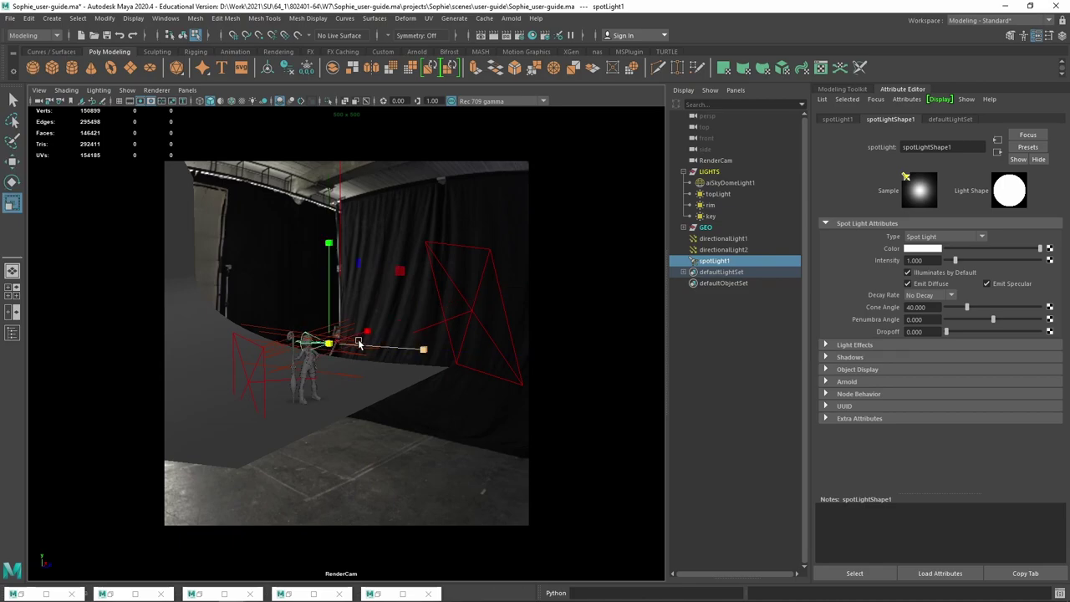
{"action": "right_click_drag", "start_coordinate": [373, 347], "coordinate": [423, 328], "text": "alt"}
{"action": "left_click_drag", "start_coordinate": [422, 327], "coordinate": [309, 406], "text": "alt"}
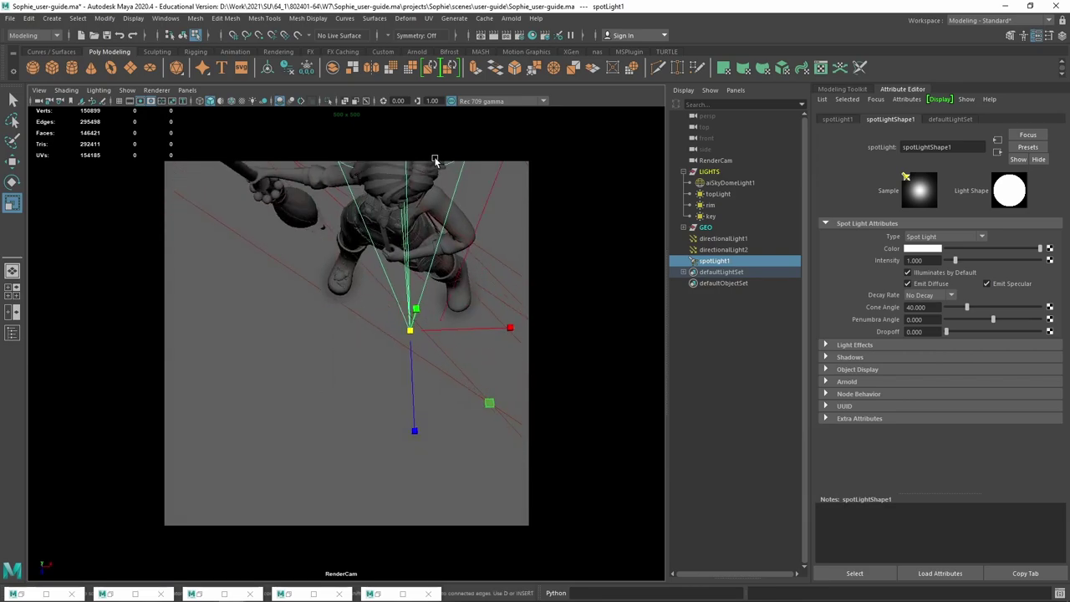
Look through the spot light and re-aim it at the character.
{"action": "left_click", "coordinate": [187, 91]}
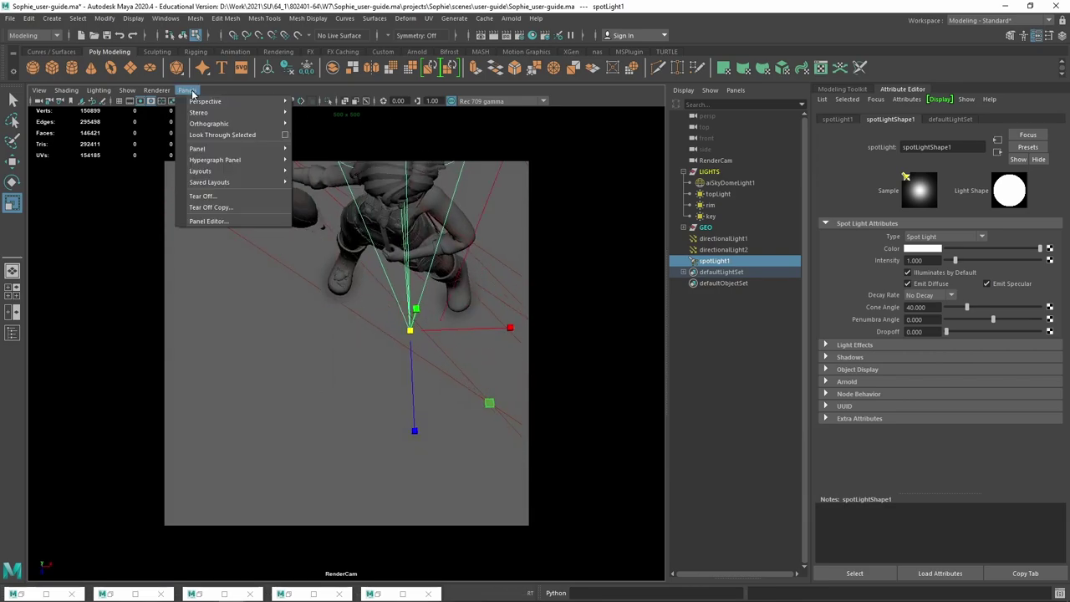
{"action": "left_click", "coordinate": [222, 134]}
{"action": "left_click_drag", "start_coordinate": [445, 300], "coordinate": [353, 365], "text": "alt"}
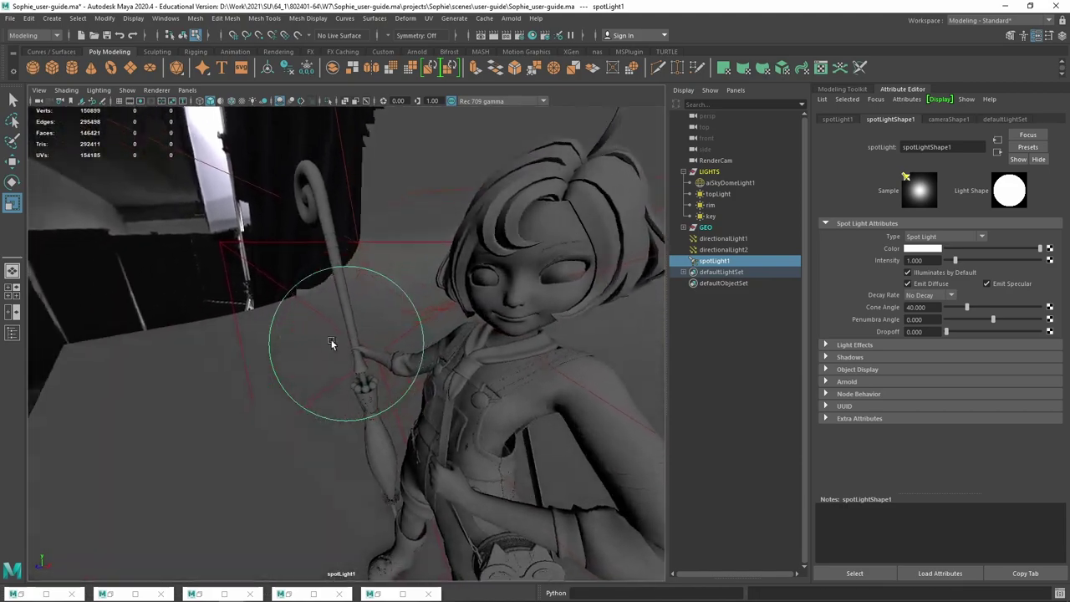
{"action": "scroll", "coordinate": [354, 365], "scroll_direction": "down", "scroll_amount": 3}
{"action": "scroll", "coordinate": [343, 361], "scroll_direction": "down", "scroll_amount": 3}
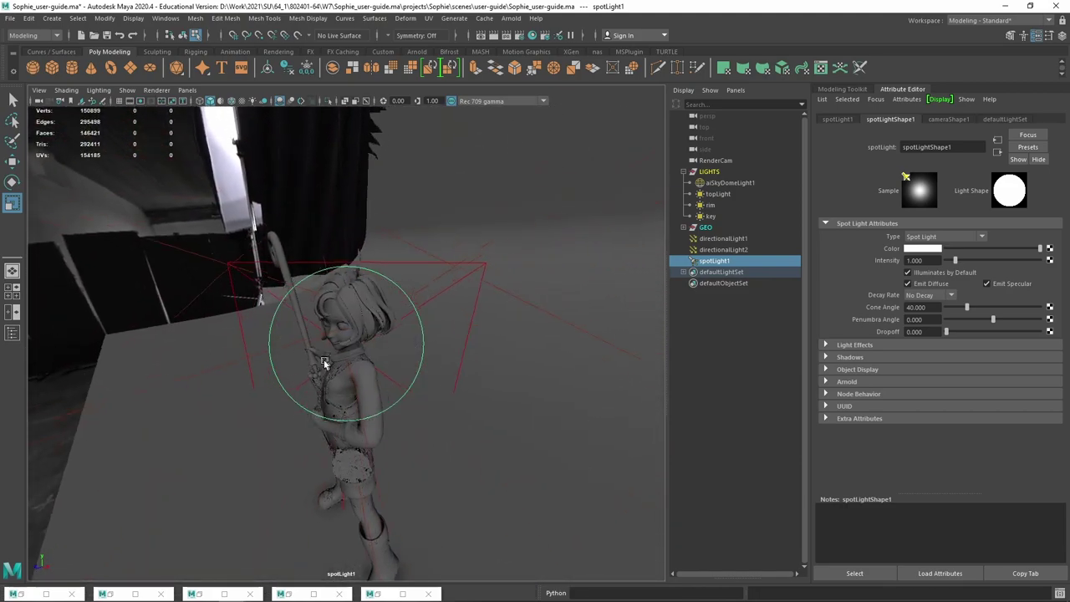
{"action": "scroll", "coordinate": [347, 367], "scroll_direction": "down", "scroll_amount": 2}
Switch the viewport to RenderCam, dolly in on Sophie's face and select the right eye.
{"action": "left_click", "coordinate": [187, 89]}
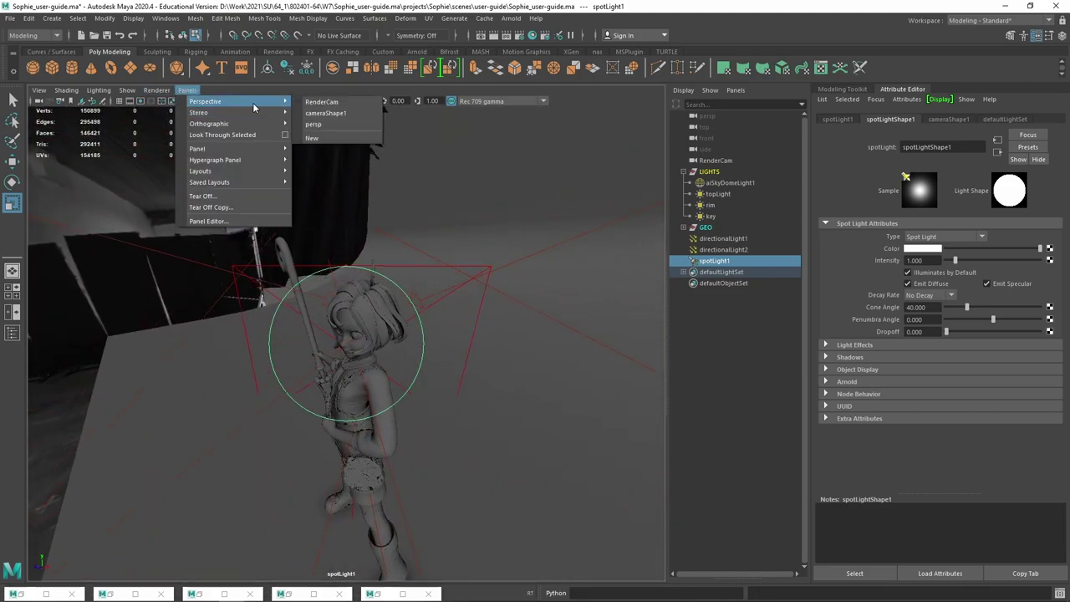
{"action": "left_click", "coordinate": [322, 109]}
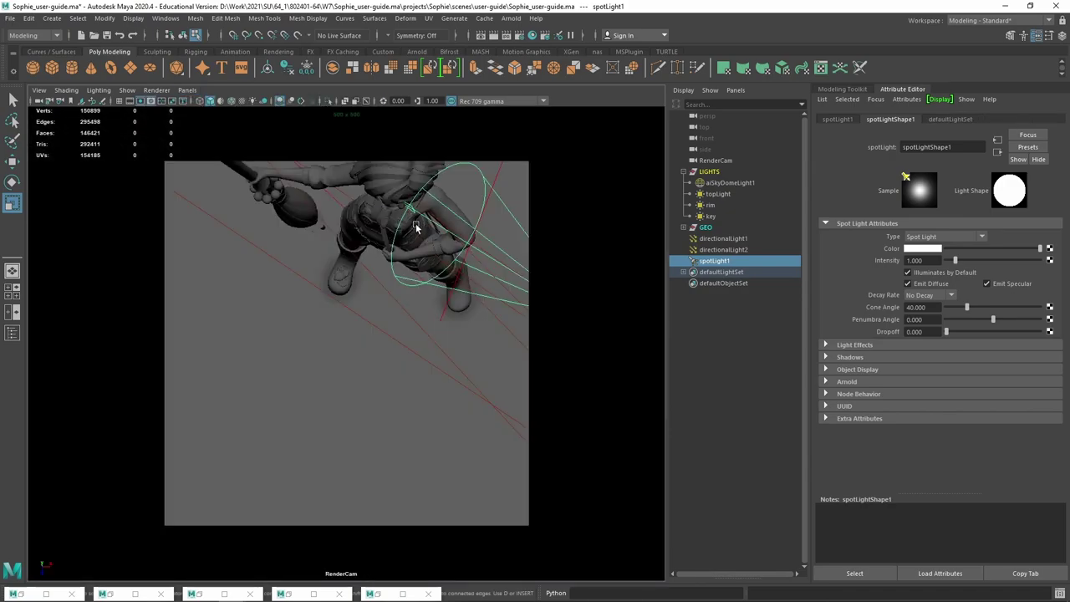
{"action": "left_click", "coordinate": [189, 90]}
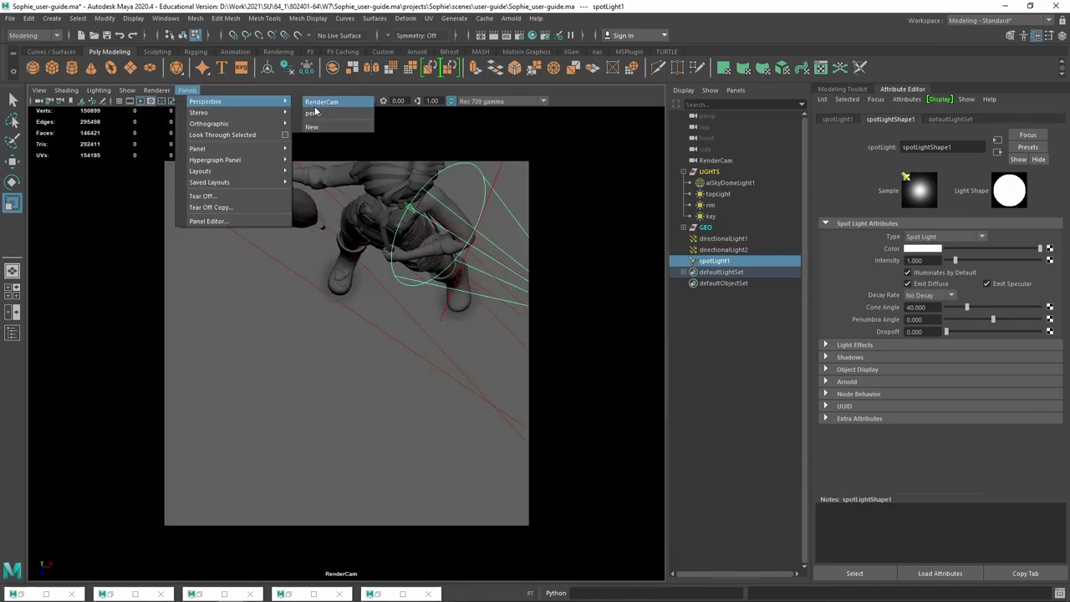
{"action": "left_click", "coordinate": [322, 108]}
{"action": "mouse_move", "coordinate": [365, 189]}
{"action": "right_mouse_down", "text": "alt"}
{"action": "mouse_move", "coordinate": [347, 349]}
{"action": "mouse_move", "coordinate": [334, 343]}
{"action": "right_mouse_up", "text": "alt"}
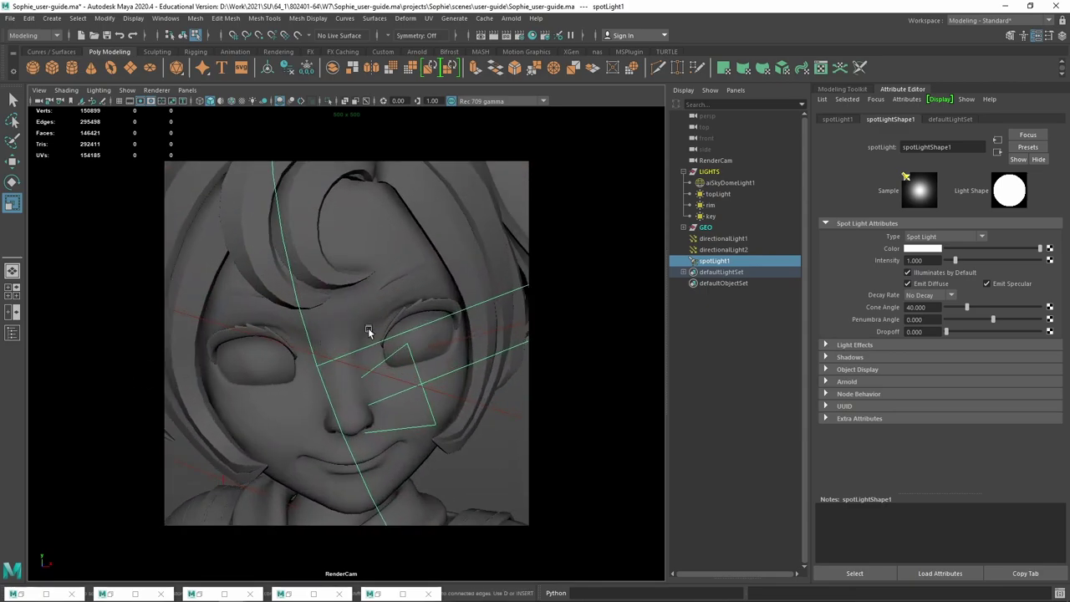
{"action": "left_click", "coordinate": [423, 322]}
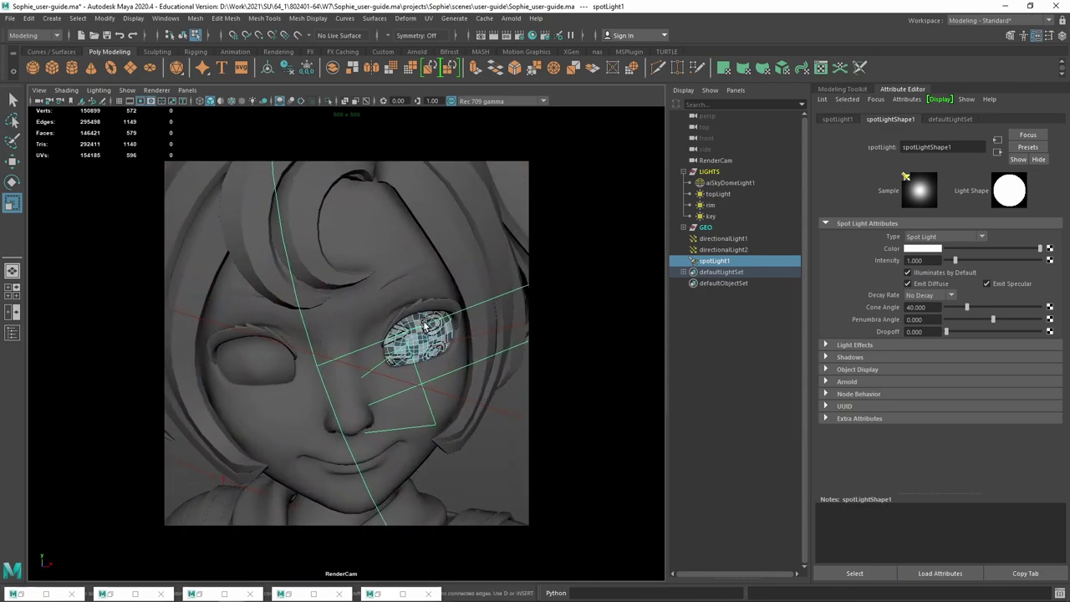
Restore the Arnold RenderView over the face, copy the spotLightShape1 name and pick the cornea.
{"action": "left_click", "coordinate": [454, 19]}
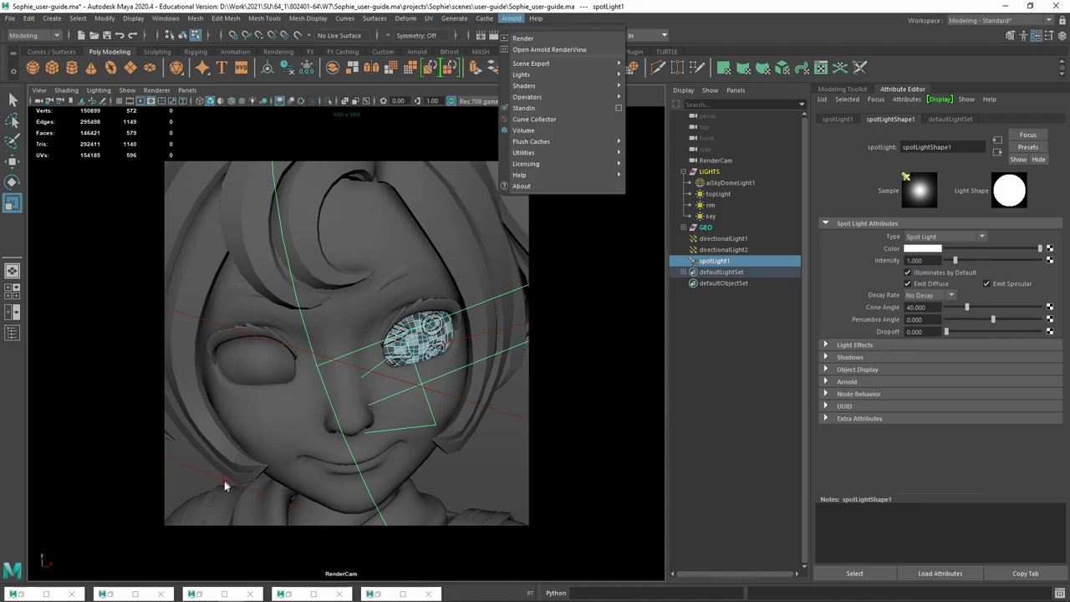
{"action": "left_click", "coordinate": [385, 596]}
{"action": "left_click", "coordinate": [378, 594]}
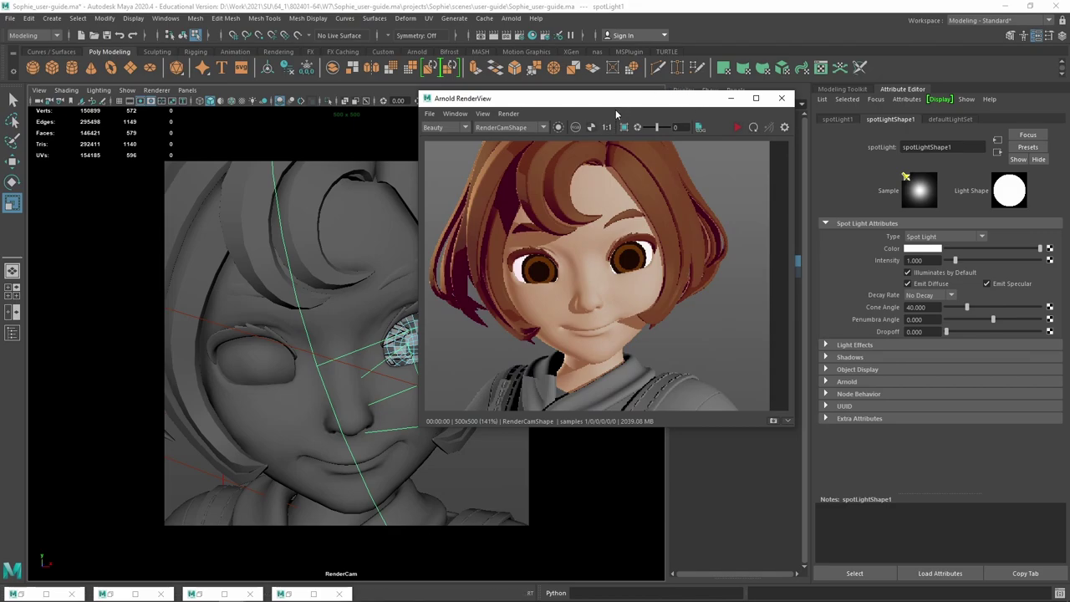
{"action": "left_click_drag", "start_coordinate": [618, 111], "coordinate": [566, 104]}
{"action": "scroll", "coordinate": [653, 188], "scroll_direction": "up", "scroll_amount": 2}
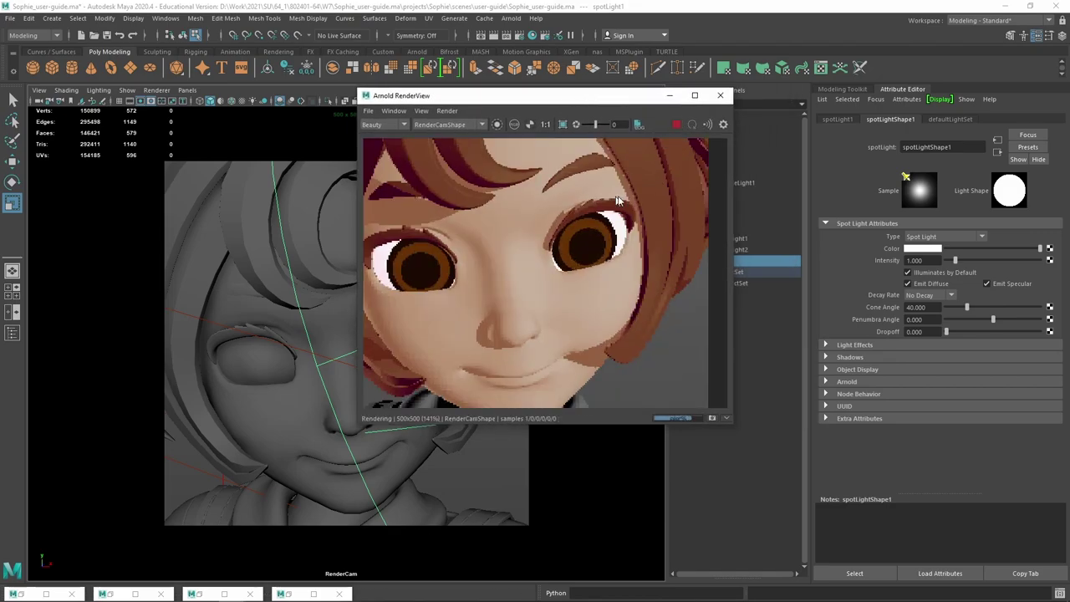
{"action": "left_click_drag", "start_coordinate": [282, 278], "coordinate": [666, 218], "text": "alt"}
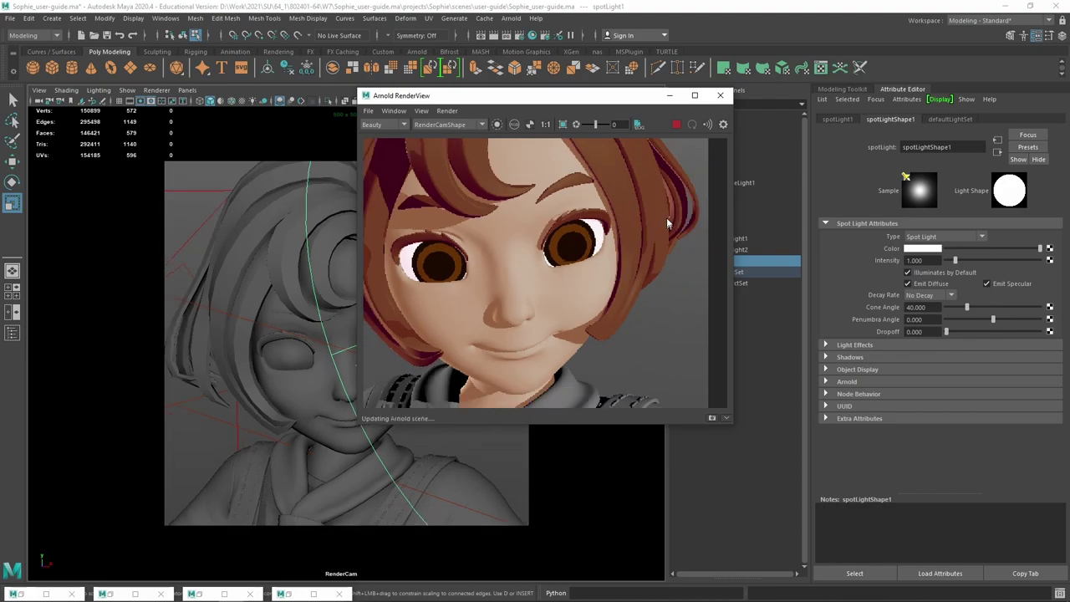
{"action": "mouse_move", "coordinate": [589, 98]}
{"action": "left_mouse_down"}
{"action": "mouse_move", "coordinate": [684, 113]}
{"action": "mouse_move", "coordinate": [438, 118]}
{"action": "left_mouse_up"}
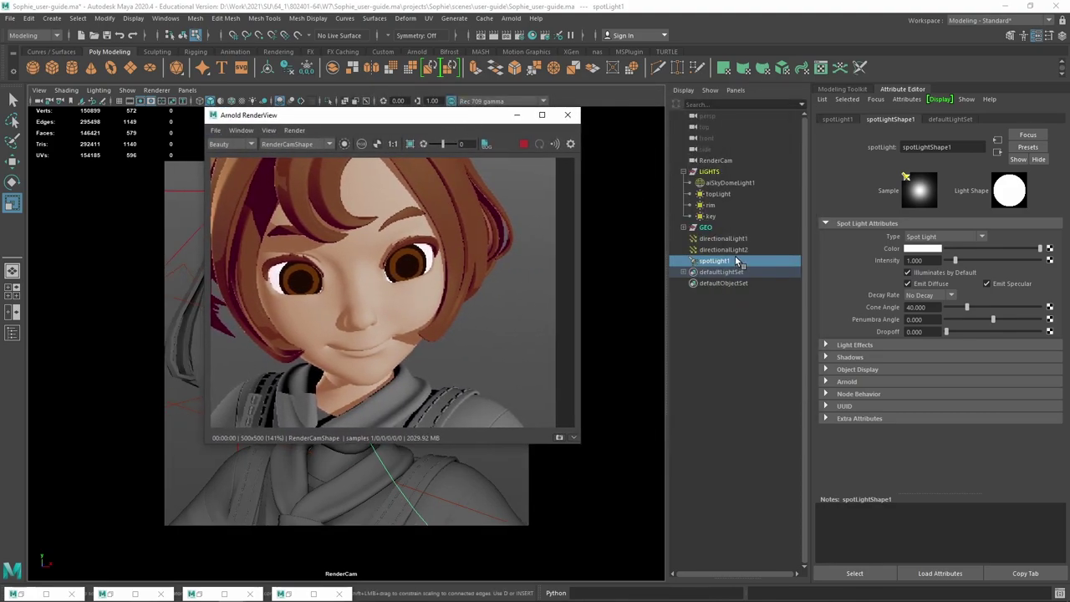
{"action": "double_click", "coordinate": [926, 147]}
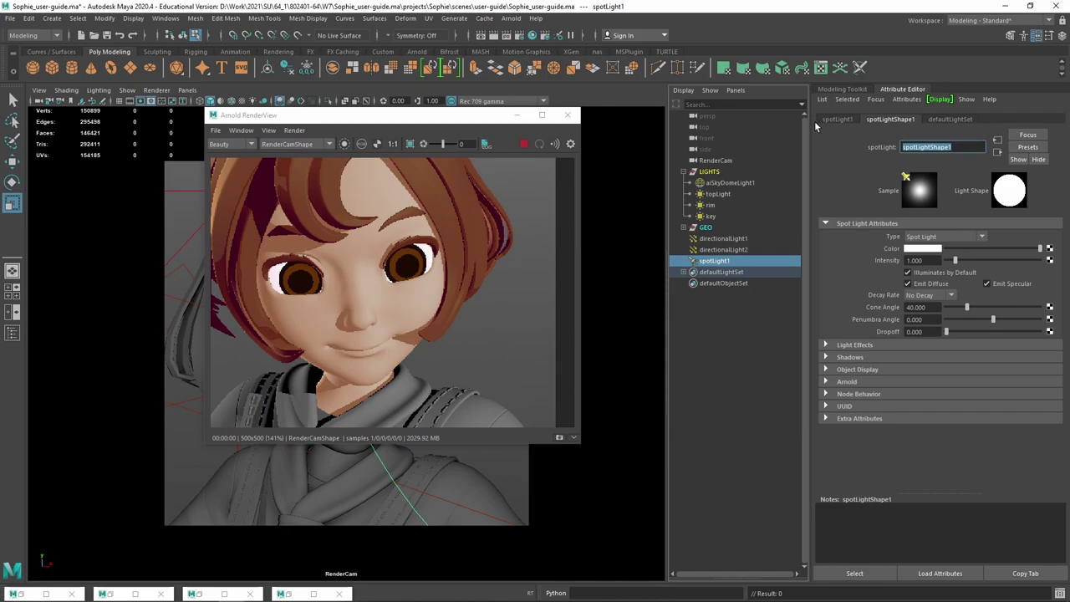
{"action": "left_click", "coordinate": [410, 267]}
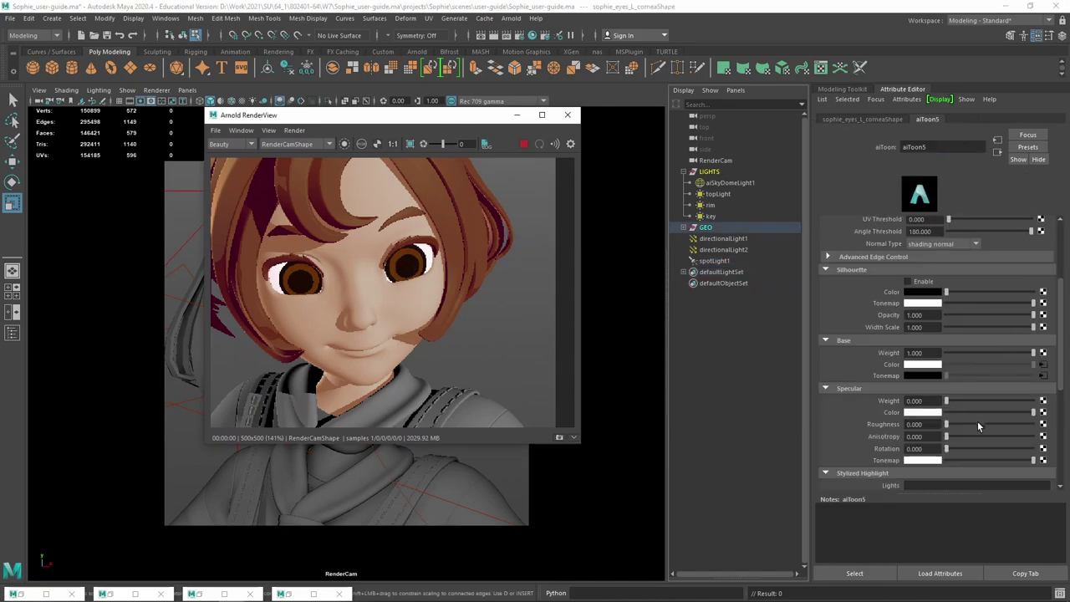
Set spotLightShape1 as aiToon5's stylized highlight light and specular weight to 0.214.
{"action": "scroll", "coordinate": [978, 421], "scroll_direction": "down", "scroll_amount": 4}
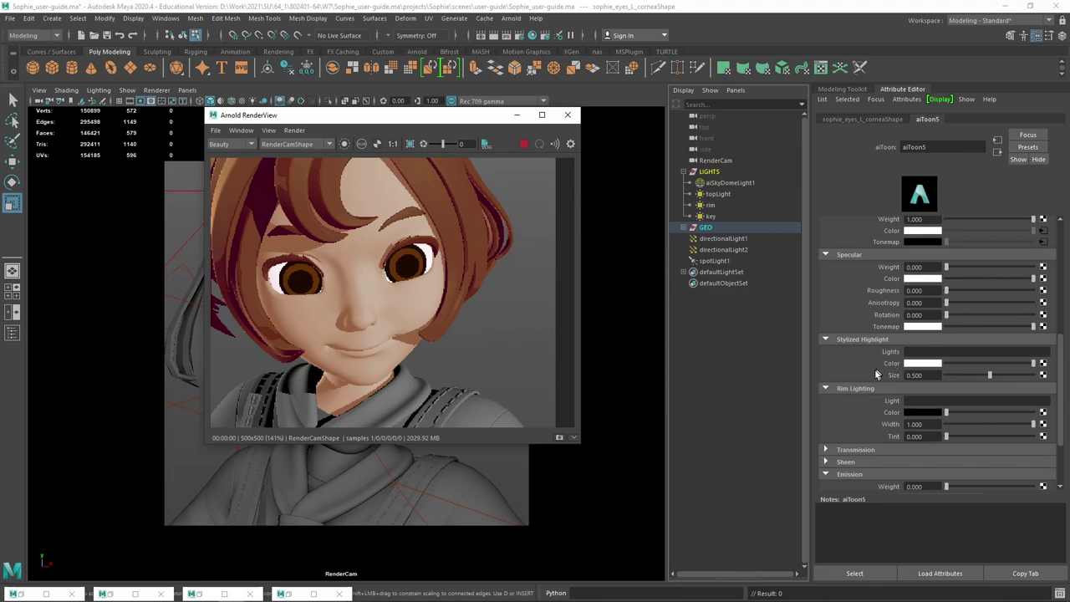
{"action": "left_click", "coordinate": [928, 352]}
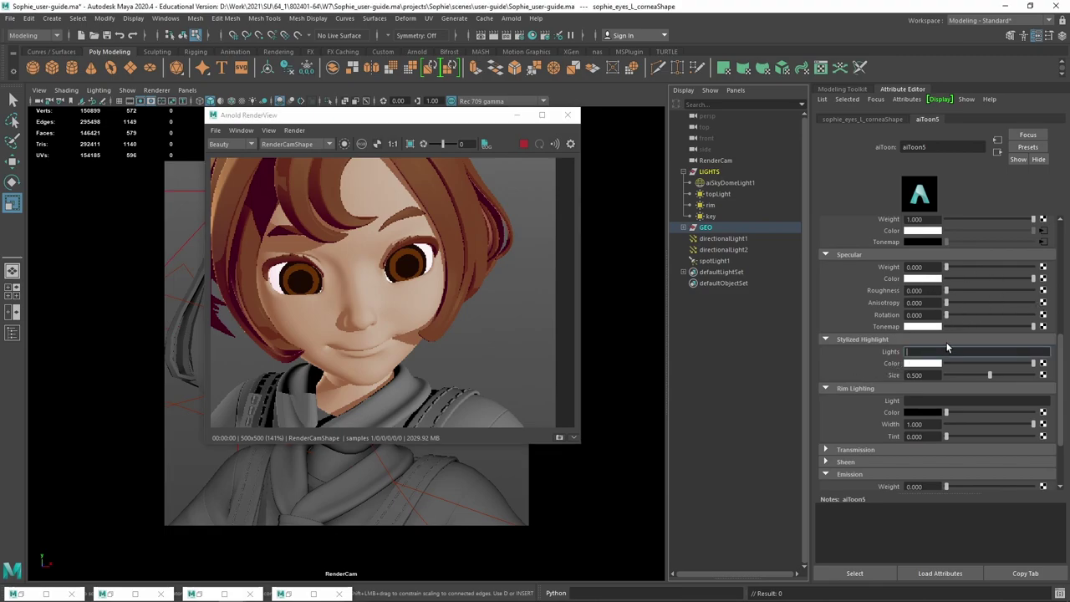
{"action": "type", "text": "spotLightShape1"}
{"action": "key", "text": "Return"}
{"action": "mouse_move", "coordinate": [438, 111]}
{"action": "left_mouse_down"}
{"action": "mouse_move", "coordinate": [457, 123]}
{"action": "mouse_move", "coordinate": [435, 122]}
{"action": "left_mouse_up"}
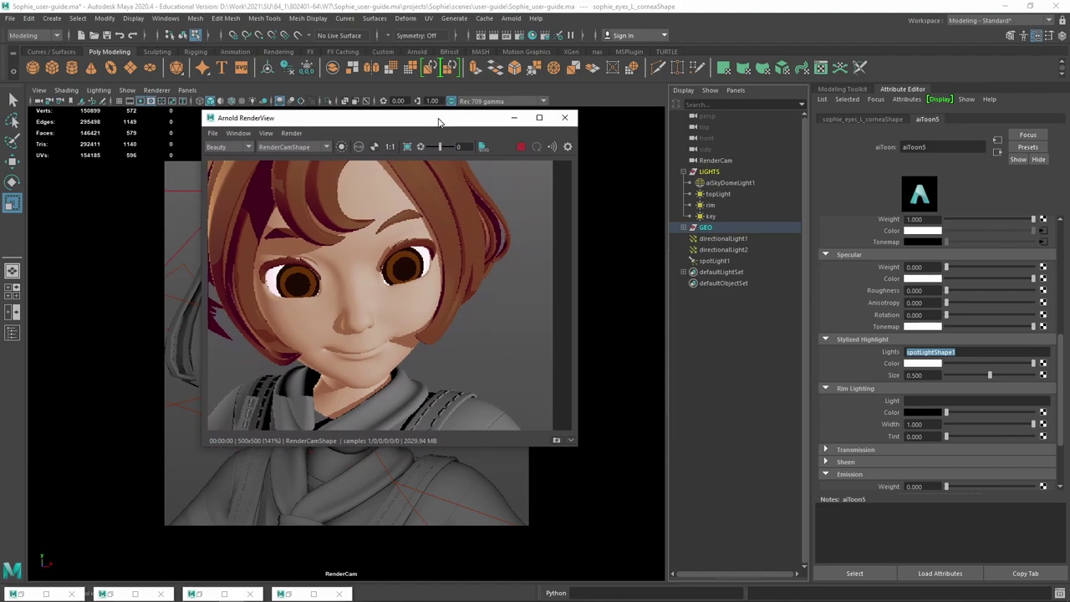
{"action": "left_click", "coordinate": [975, 267]}
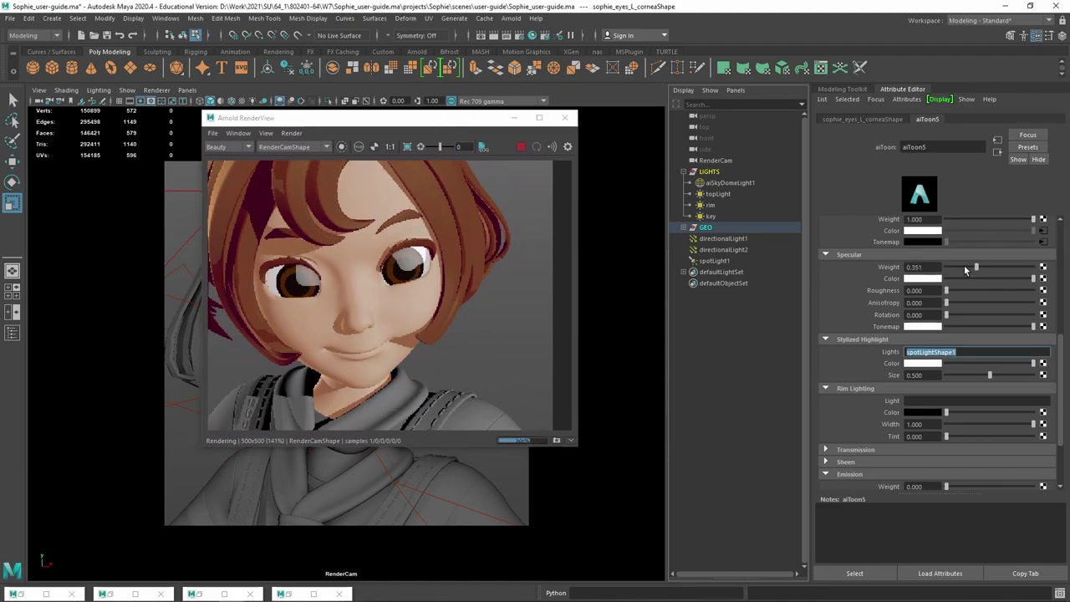
{"action": "left_click", "coordinate": [964, 266]}
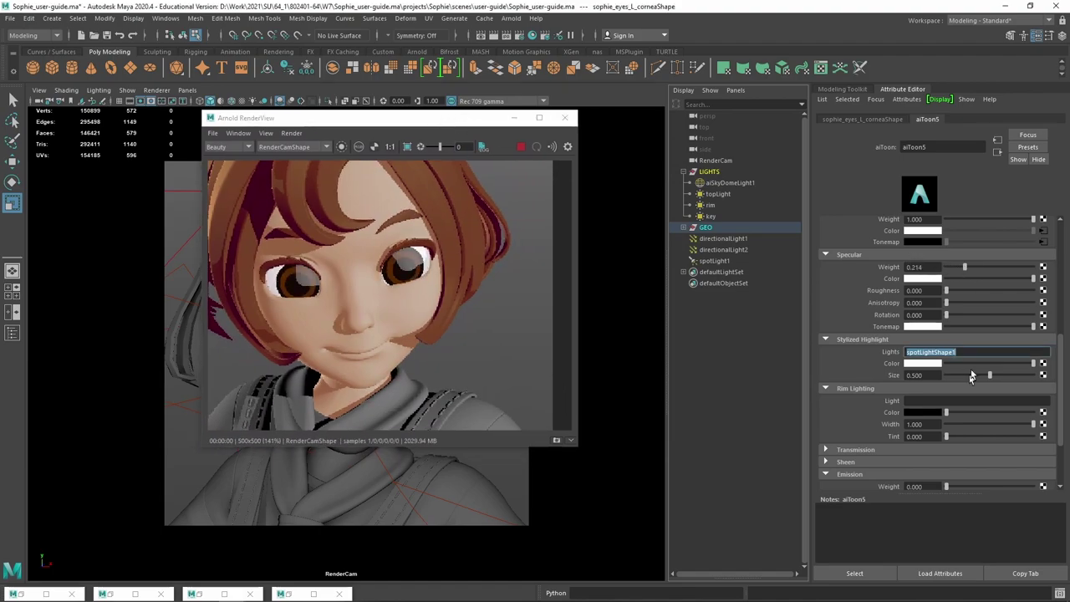
{"action": "key", "text": "BackSpace"}
{"action": "key", "text": "Return"}
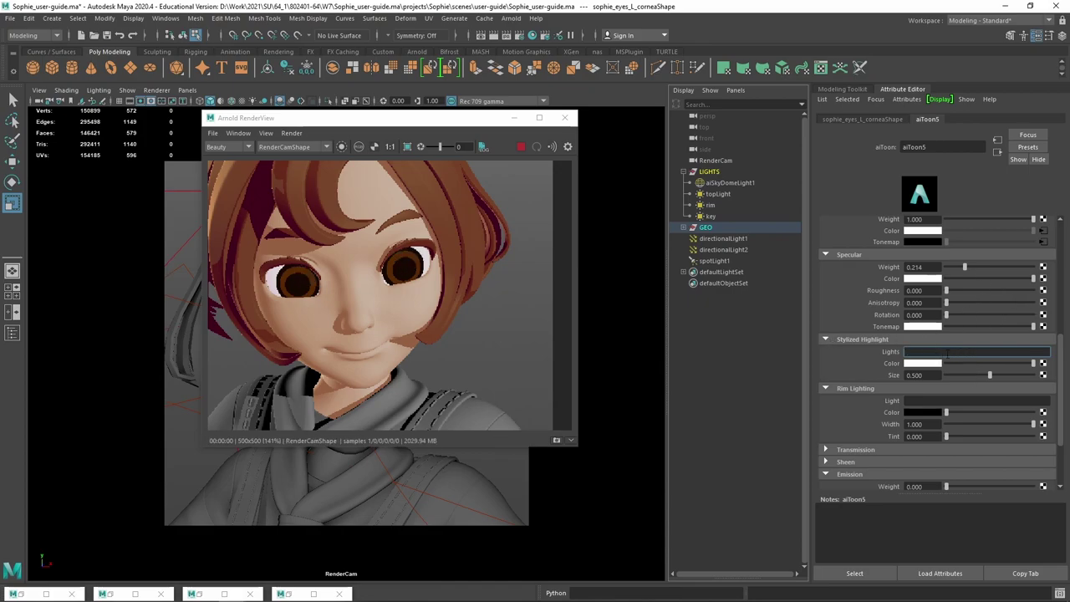
{"action": "key", "text": "ctrl+z"}
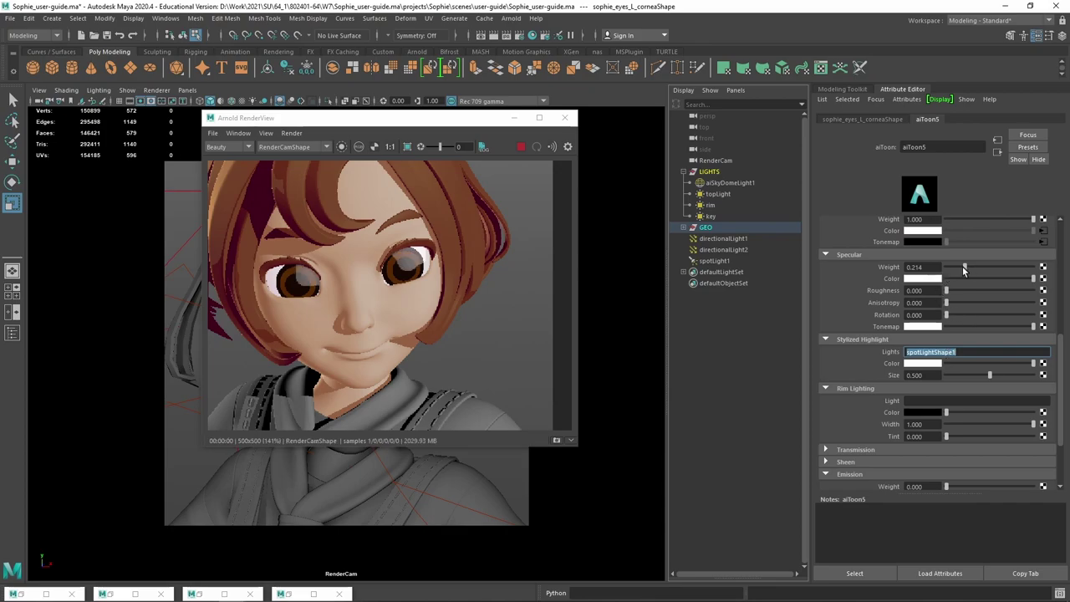
Try various aiToon5 specular weight, roughness and highlight size values.
{"action": "left_click_drag", "start_coordinate": [966, 267], "coordinate": [968, 267]}
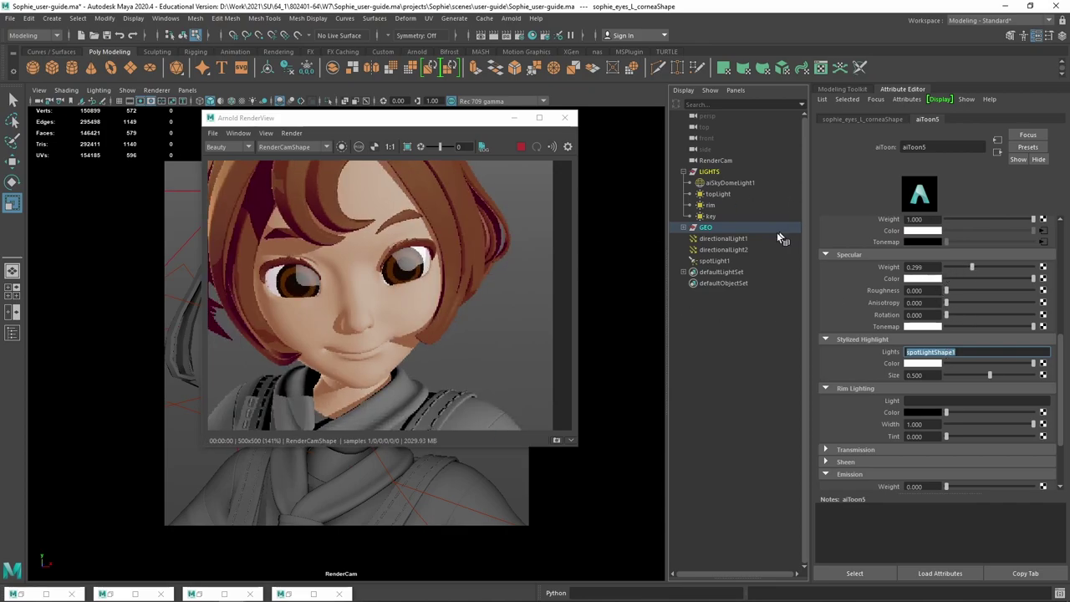
{"action": "left_click_drag", "start_coordinate": [946, 375], "coordinate": [972, 375]}
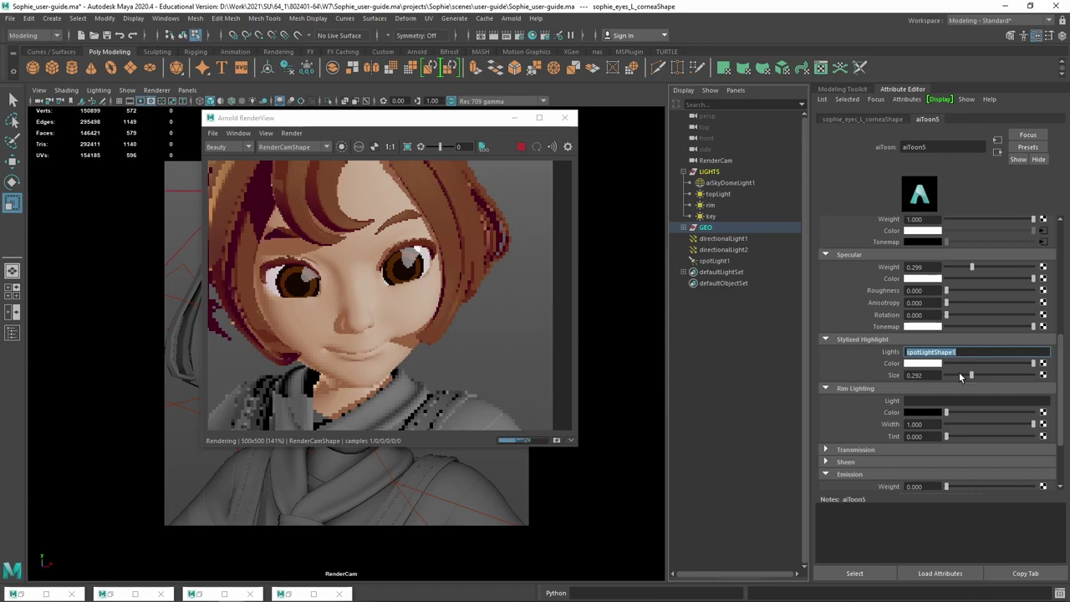
{"action": "left_click", "coordinate": [959, 375]}
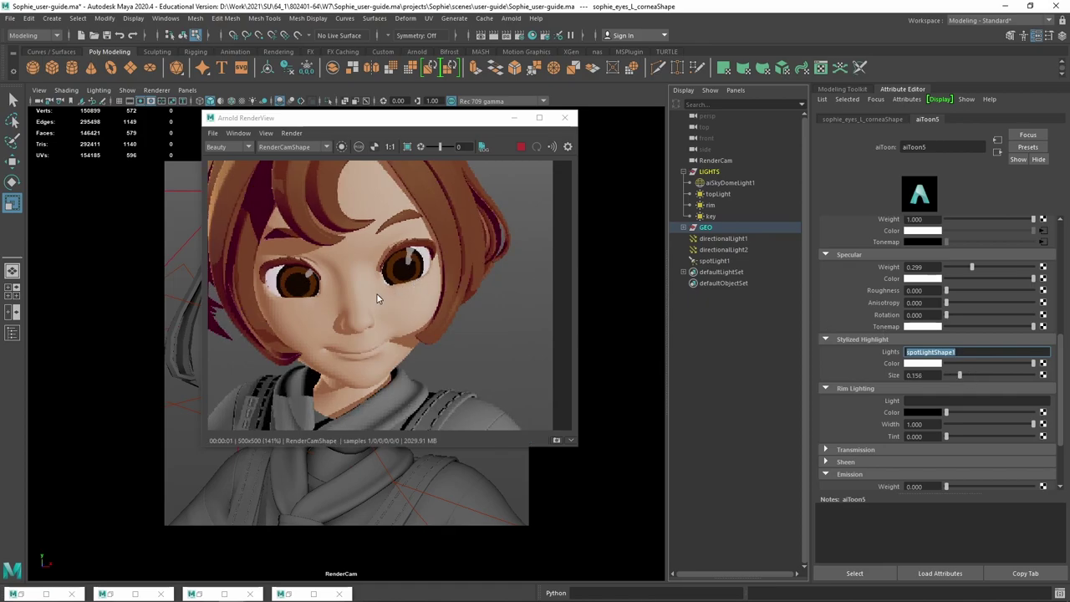
{"action": "left_click", "coordinate": [961, 290]}
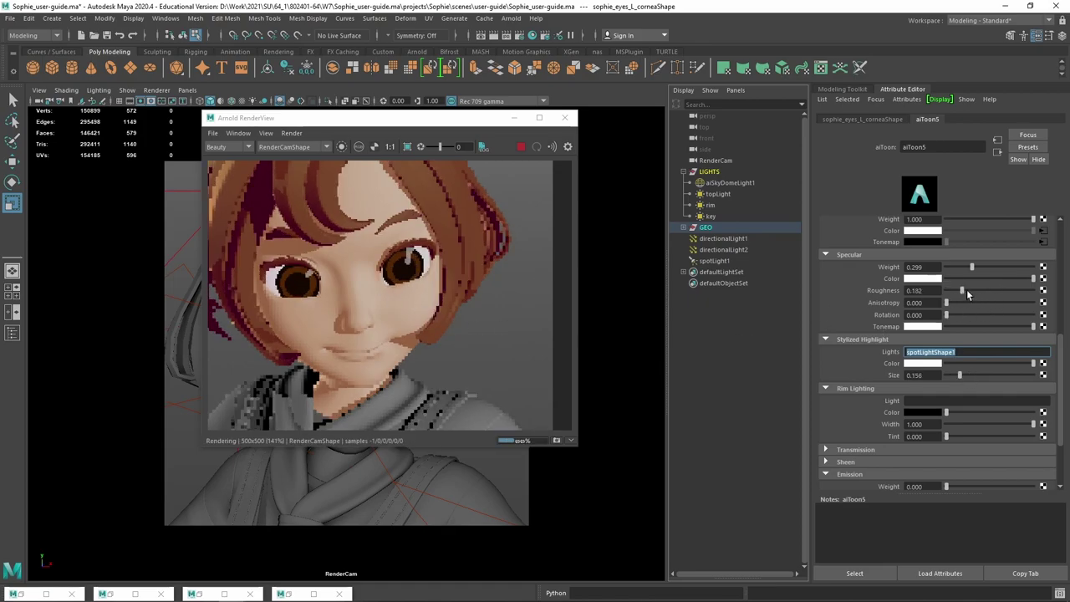
{"action": "left_click", "coordinate": [992, 290]}
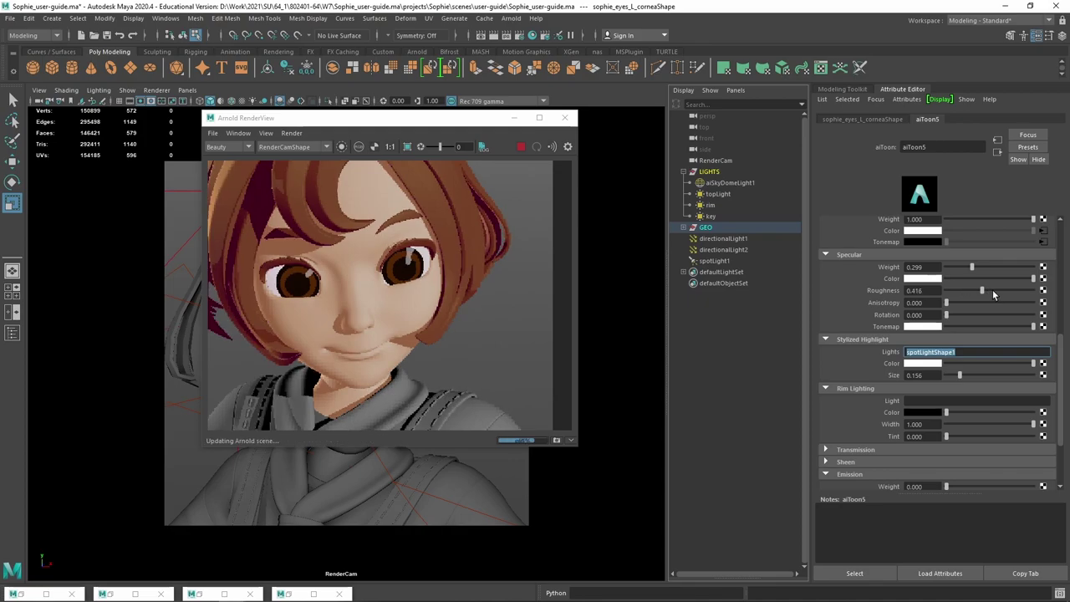
{"action": "left_click", "coordinate": [993, 290]}
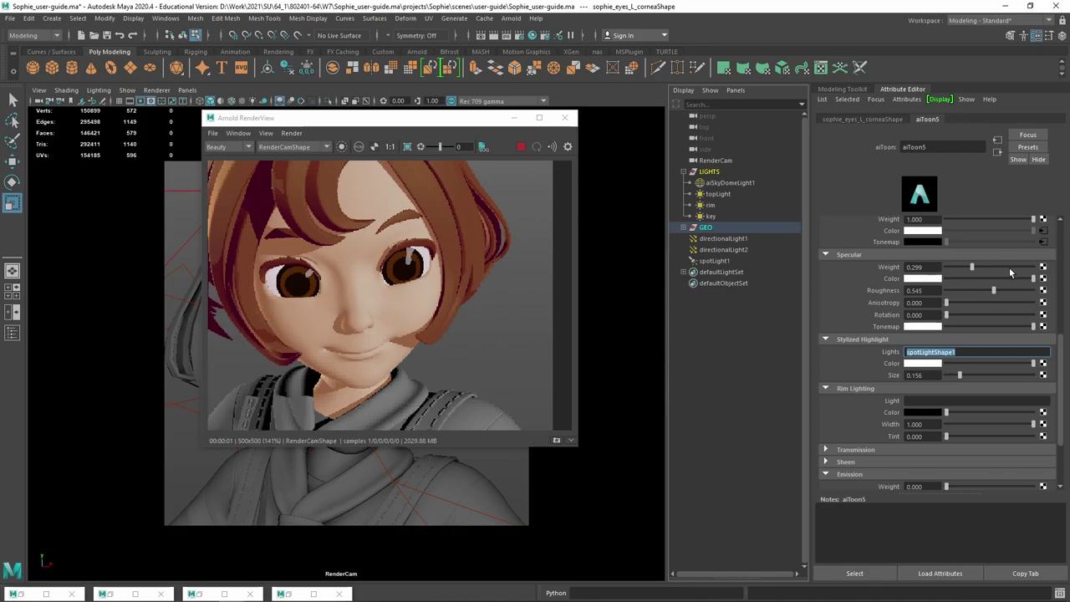
{"action": "left_click", "coordinate": [1009, 266]}
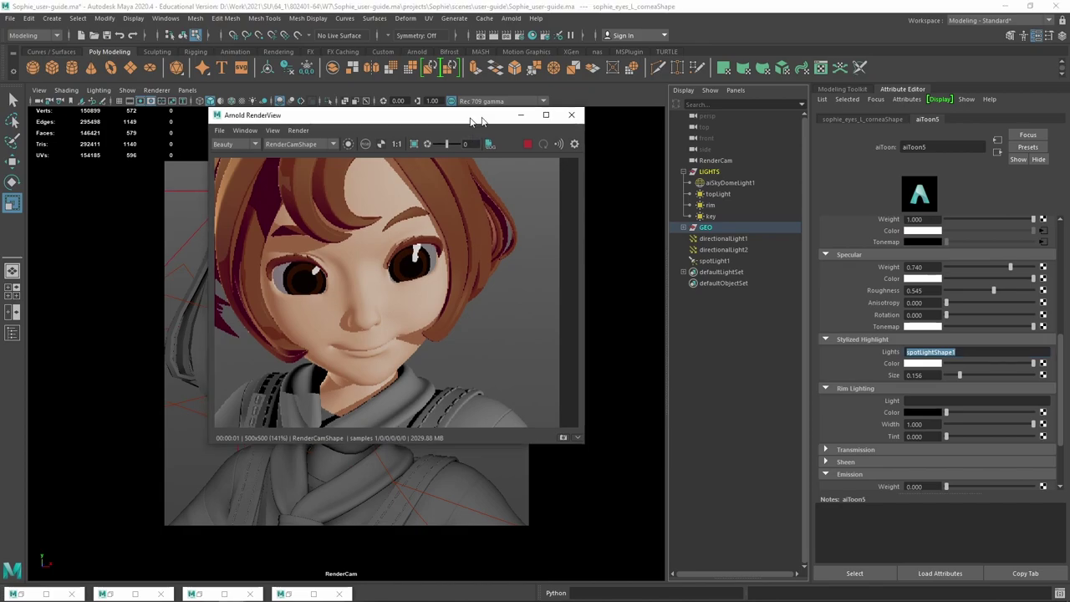
{"action": "mouse_move", "coordinate": [464, 122]}
{"action": "left_mouse_down"}
{"action": "mouse_move", "coordinate": [707, 114]}
{"action": "mouse_move", "coordinate": [433, 107]}
{"action": "left_mouse_up"}
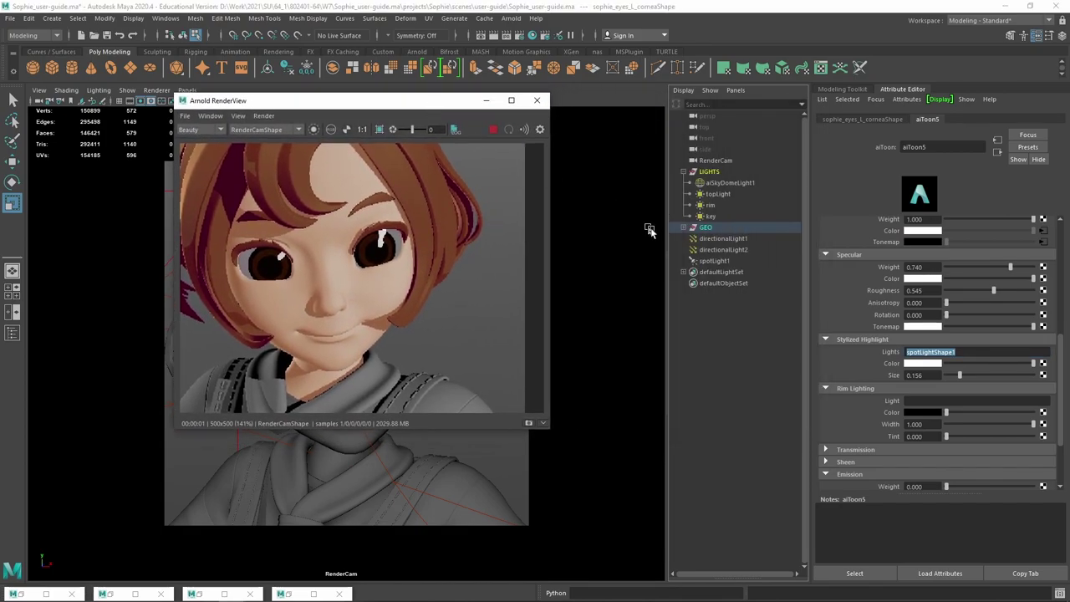
Settle on roughness 0.442, specular weight 0.364 and stylized highlight size 0.130.
{"action": "left_click", "coordinate": [967, 290]}
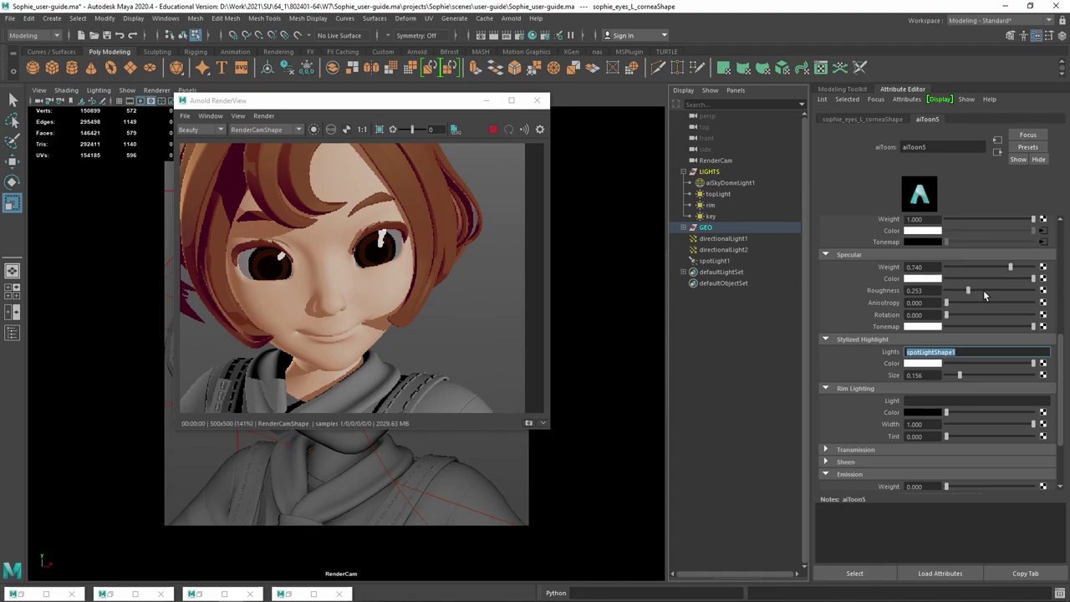
{"action": "left_click", "coordinate": [984, 290]}
{"action": "left_click", "coordinate": [973, 375]}
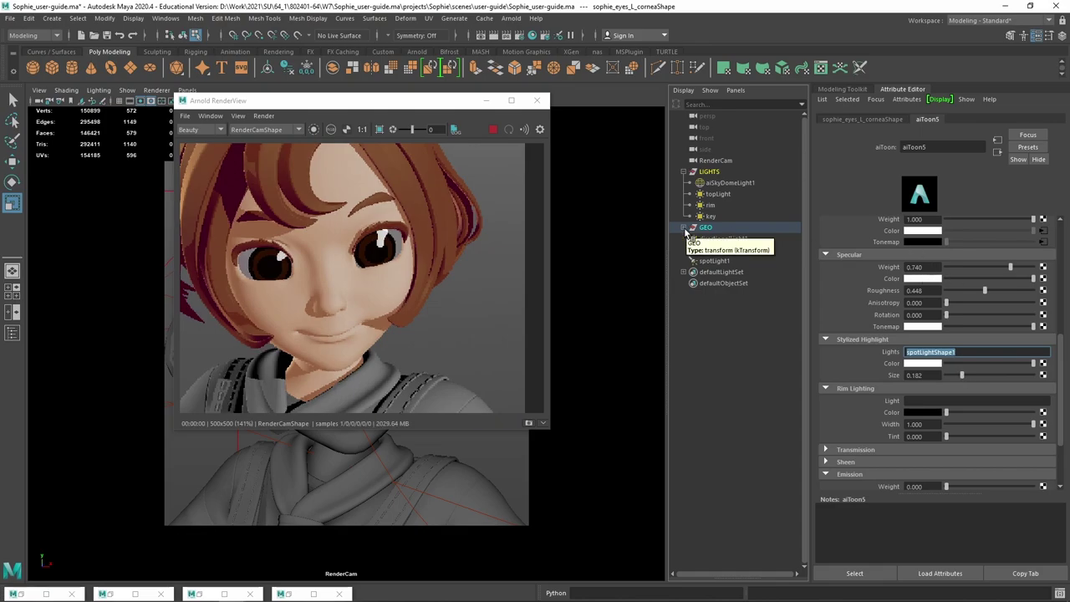
{"action": "left_click", "coordinate": [978, 267]}
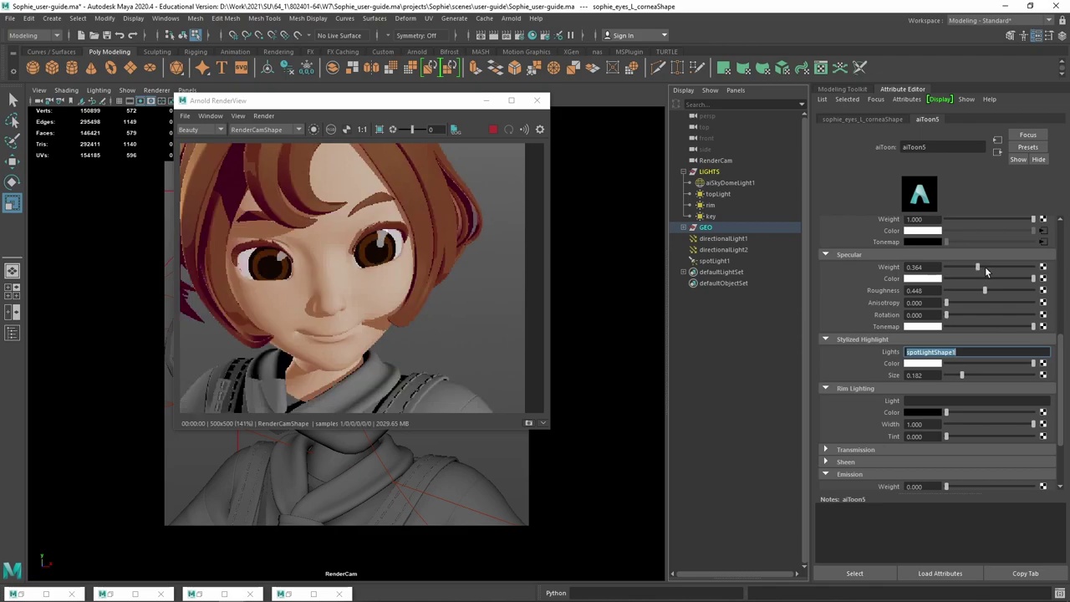
{"action": "left_click", "coordinate": [973, 375]}
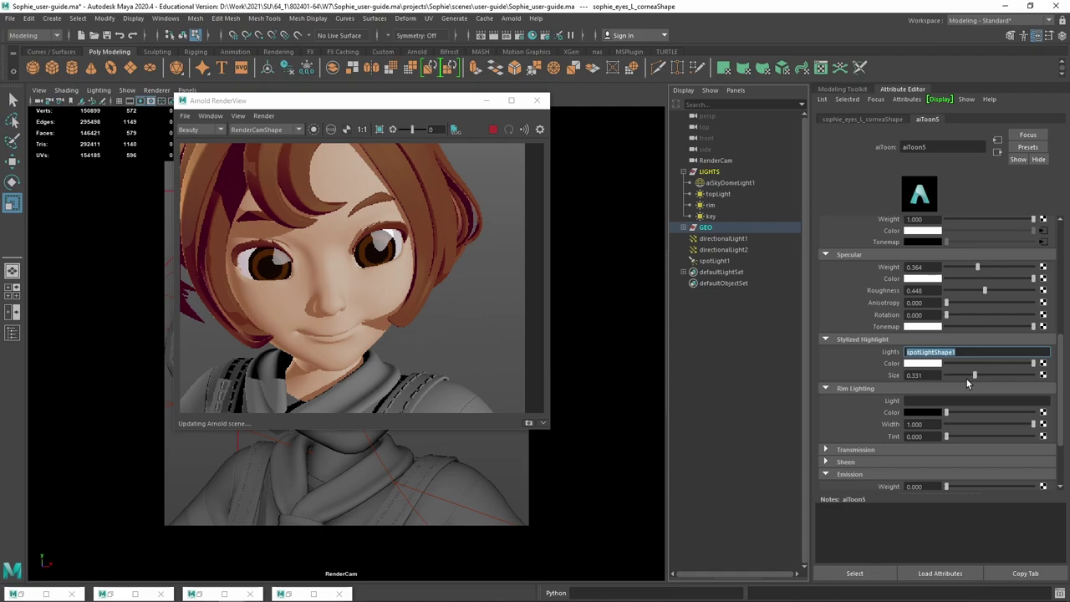
{"action": "left_click", "coordinate": [957, 376]}
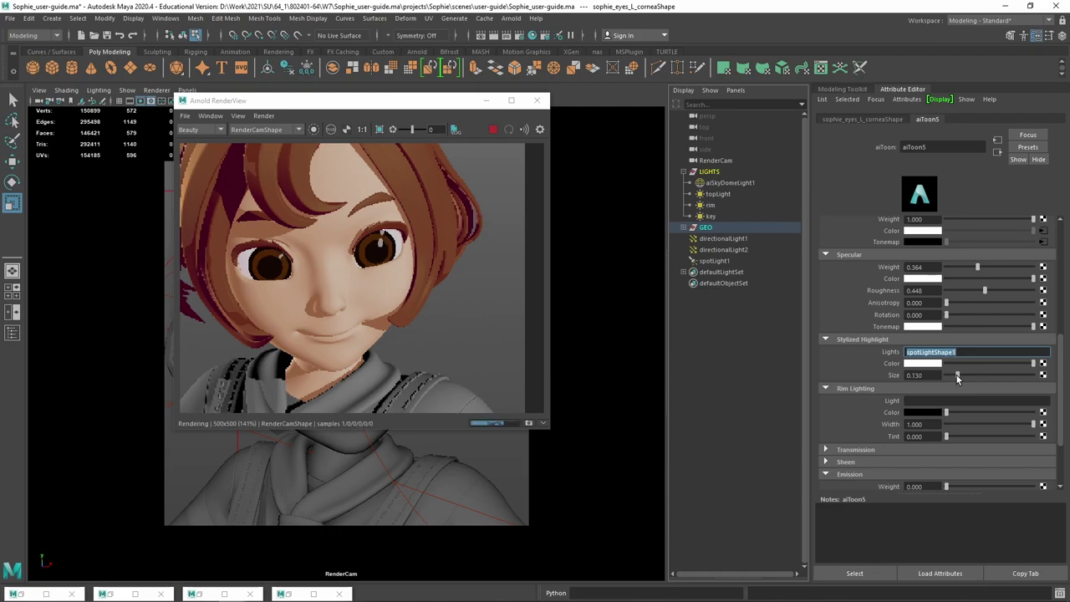
{"action": "mouse_move", "coordinate": [410, 107]}
{"action": "left_mouse_down"}
{"action": "mouse_move", "coordinate": [493, 151]}
{"action": "mouse_move", "coordinate": [378, 164]}
{"action": "left_mouse_up"}
Return to the persp camera, select spotLight1 and look through it.
{"action": "left_click", "coordinate": [187, 90]}
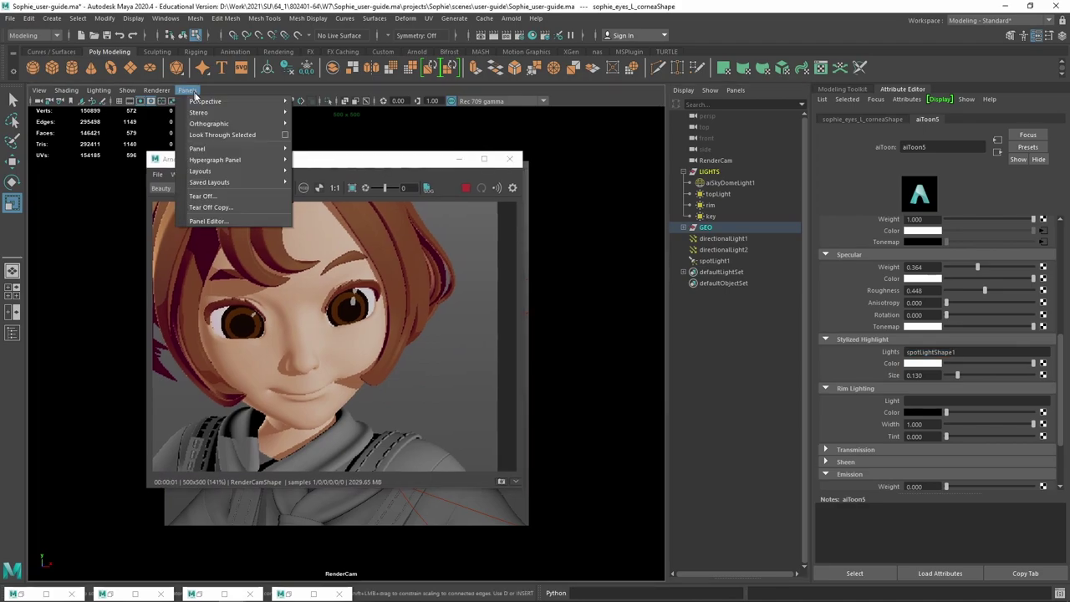
{"action": "left_click", "coordinate": [312, 112]}
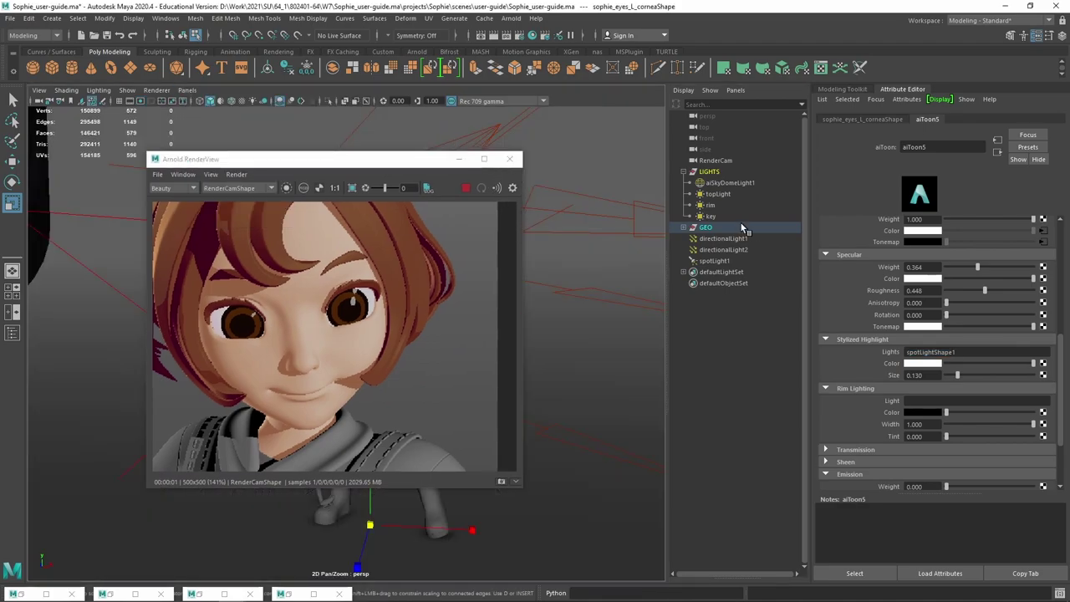
{"action": "left_click", "coordinate": [684, 227]}
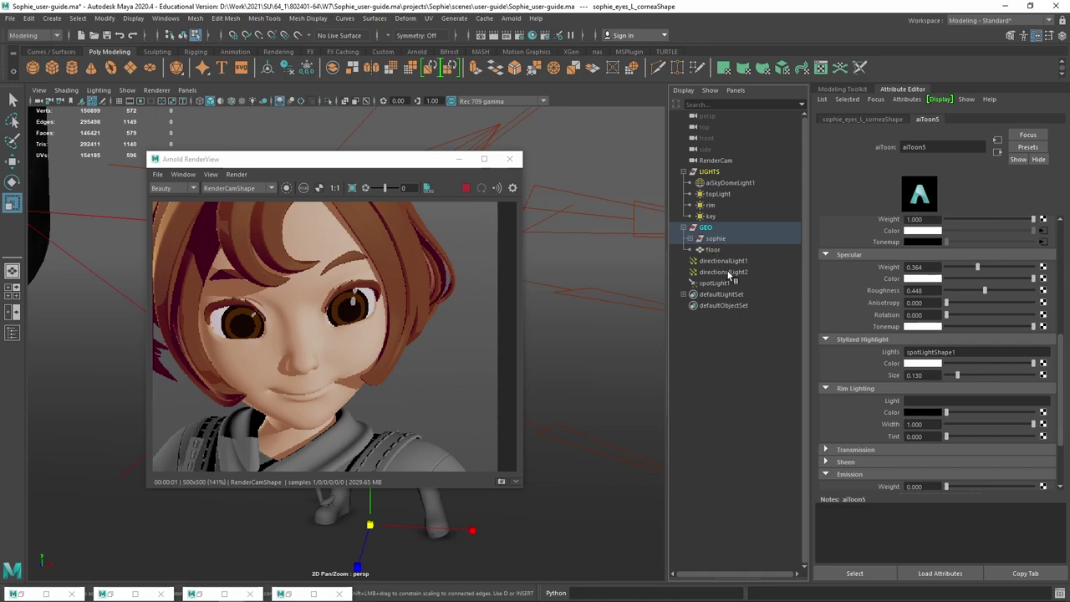
{"action": "left_click", "coordinate": [684, 227]}
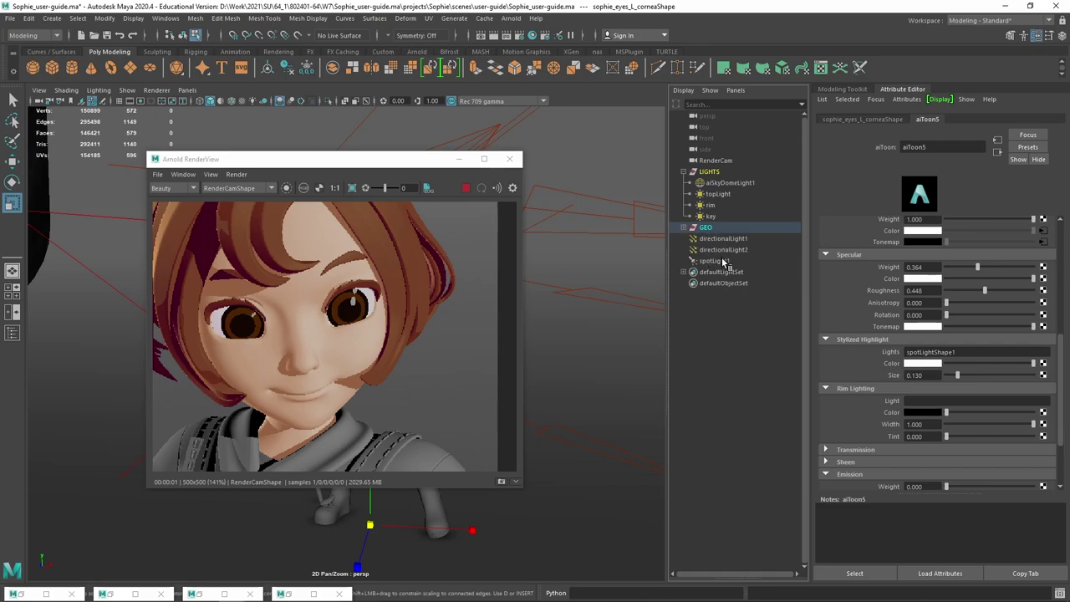
{"action": "left_click", "coordinate": [717, 261]}
{"action": "left_click", "coordinate": [187, 91]}
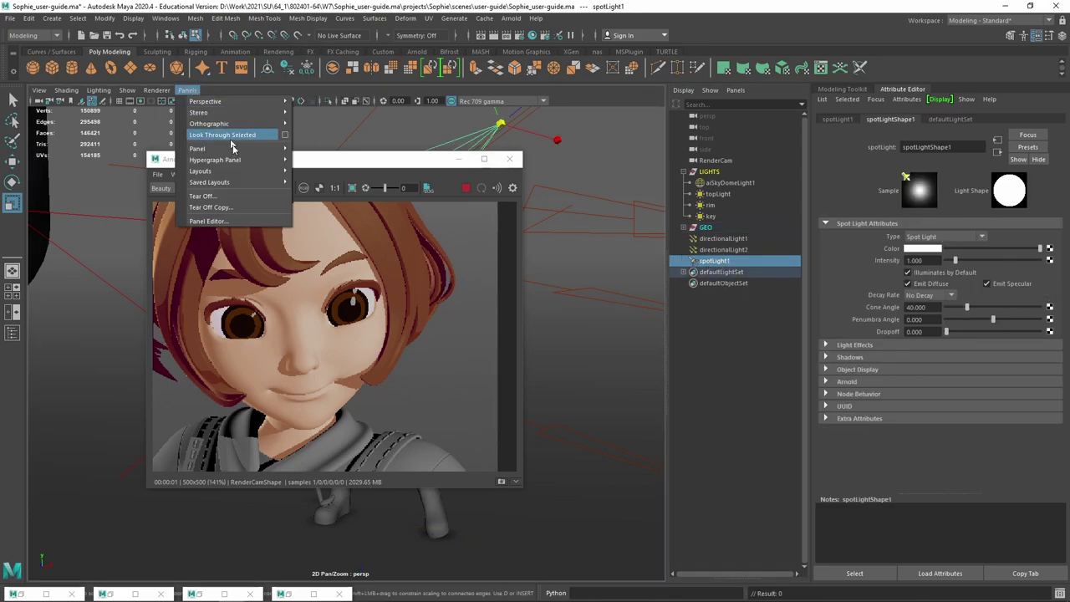
{"action": "left_click", "coordinate": [241, 136]}
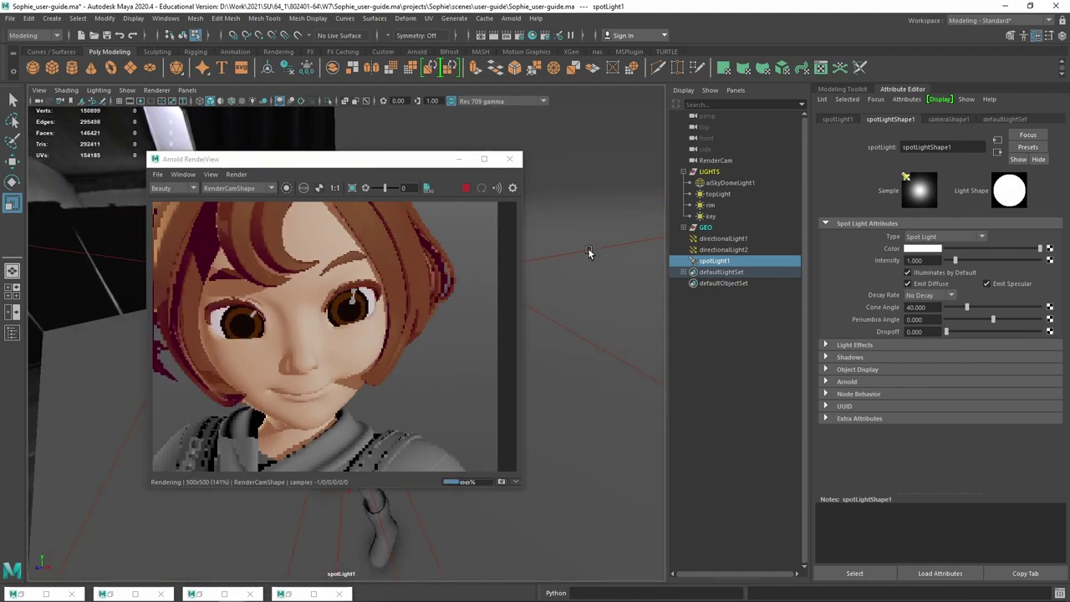
Aim spotLight1 at Sophie's face, moving the render preview aside.
{"action": "mouse_move", "coordinate": [588, 252]}
{"action": "left_mouse_down", "text": "alt"}
{"action": "mouse_move", "coordinate": [586, 238]}
{"action": "mouse_move", "coordinate": [619, 229]}
{"action": "left_mouse_up", "text": "alt"}
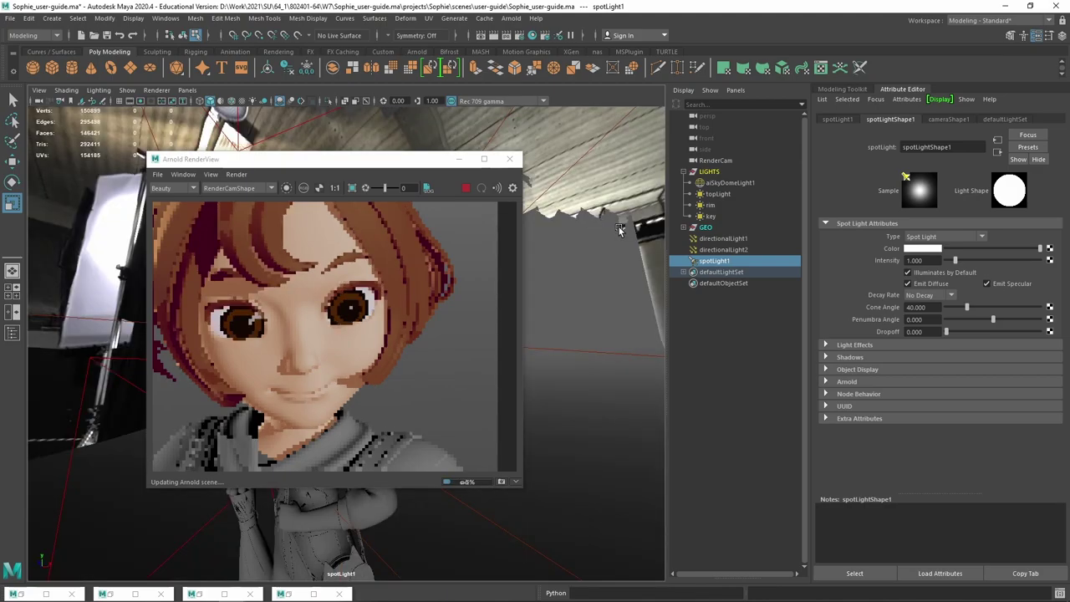
{"action": "left_click_drag", "start_coordinate": [618, 226], "coordinate": [596, 247], "text": "alt"}
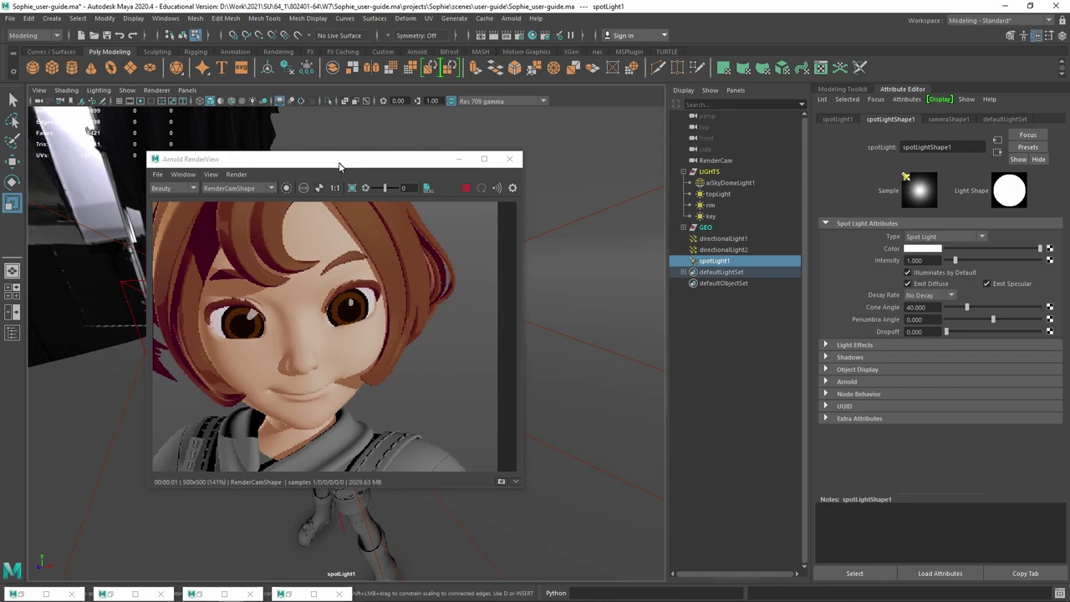
{"action": "left_click_drag", "start_coordinate": [339, 166], "coordinate": [636, 157]}
{"action": "left_click_drag", "start_coordinate": [406, 324], "coordinate": [420, 316], "text": "alt"}
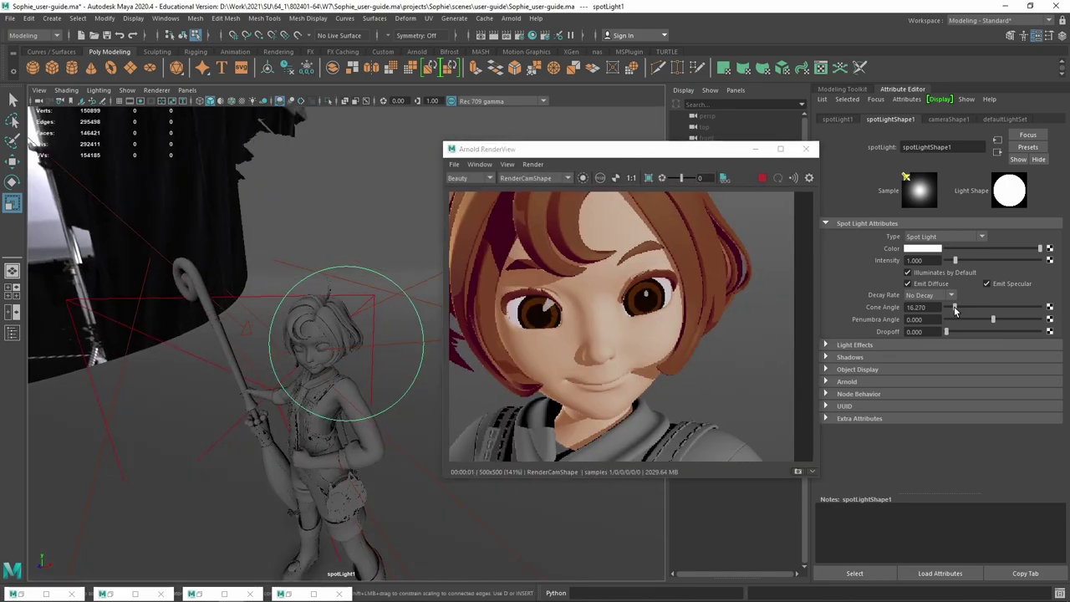
Narrow spotLight1 to a 16.270 cone angle with a 2.169 penumbra.
{"action": "mouse_move", "coordinate": [966, 308]}
{"action": "left_mouse_down"}
{"action": "mouse_move", "coordinate": [956, 309]}
{"action": "mouse_move", "coordinate": [1000, 320]}
{"action": "left_mouse_up"}
{"action": "left_click", "coordinate": [1009, 320]}
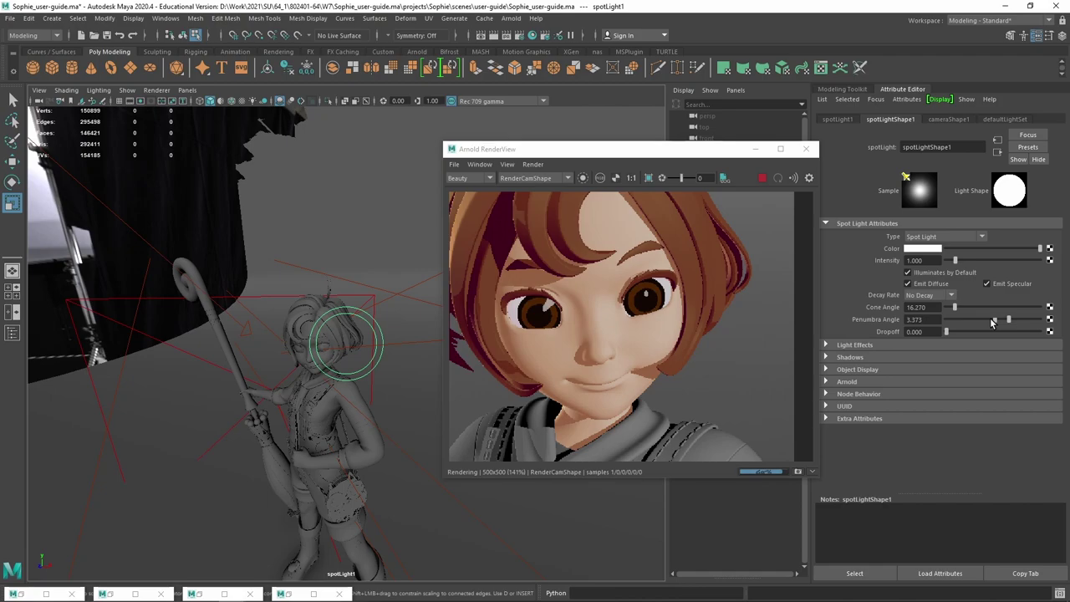
{"action": "left_click", "coordinate": [1003, 320]}
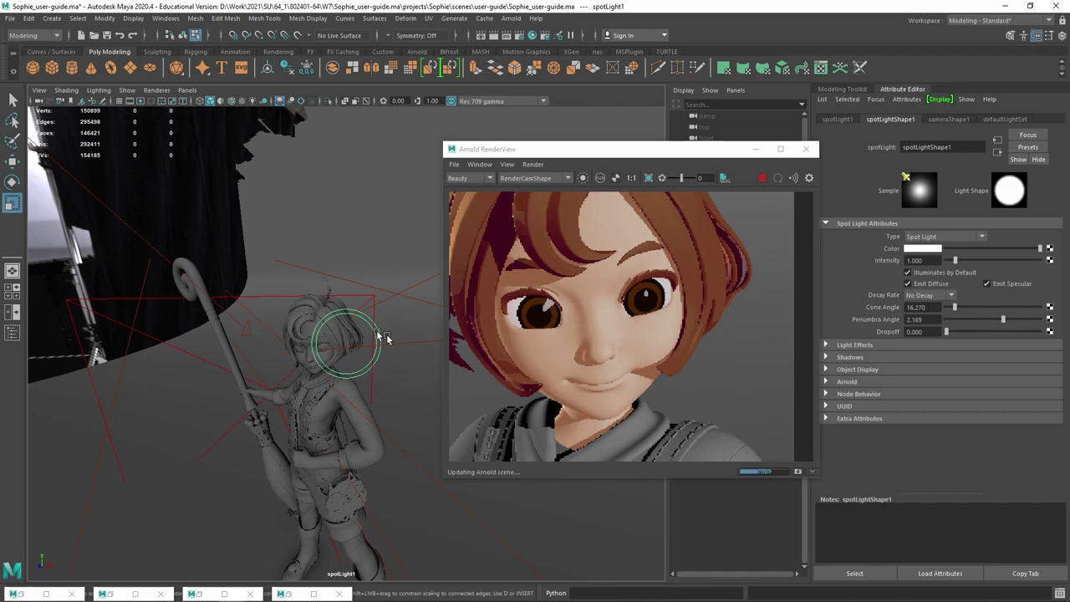
{"action": "left_click", "coordinate": [650, 303]}
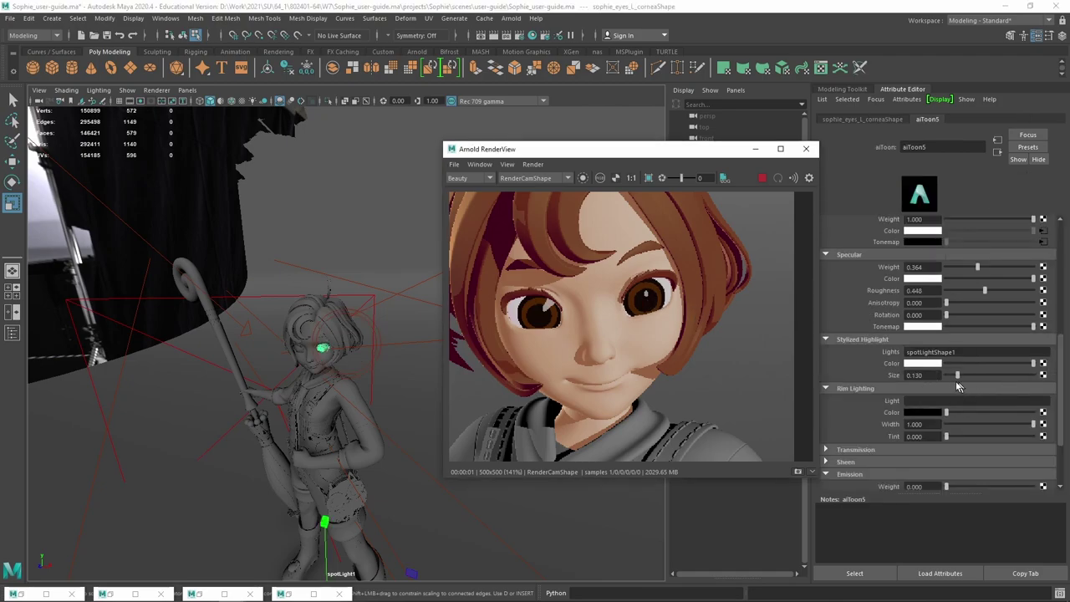
Give the cornea's aiToon5 highlight size 0.188, specular weight 0.286 and roughness 0.110.
{"action": "left_click_drag", "start_coordinate": [958, 376], "coordinate": [964, 376]}
{"action": "left_click_drag", "start_coordinate": [977, 267], "coordinate": [993, 267]}
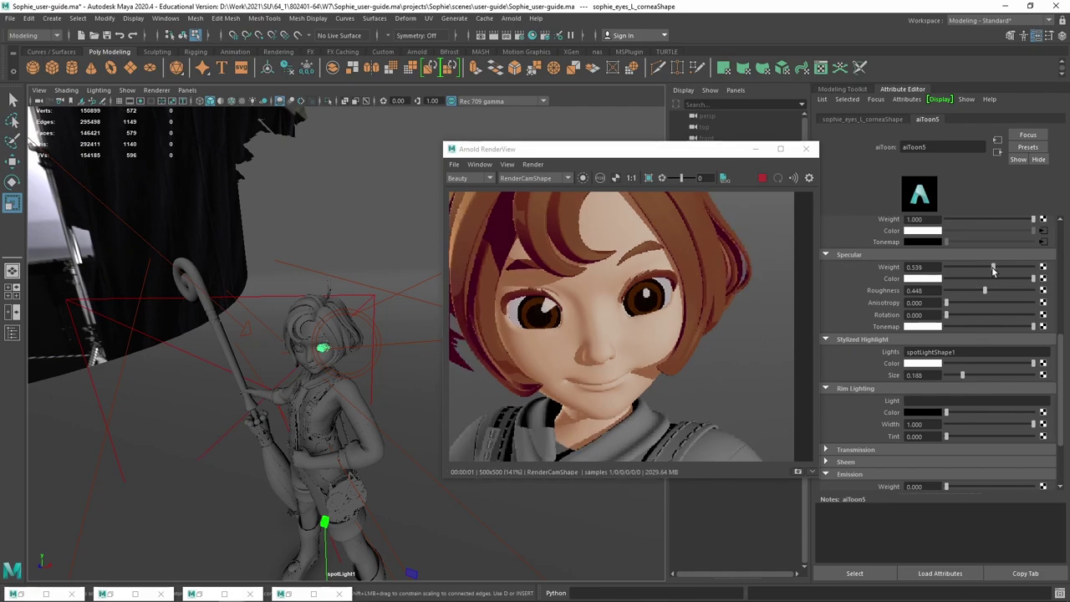
{"action": "mouse_move", "coordinate": [993, 268]}
{"action": "left_mouse_down"}
{"action": "mouse_move", "coordinate": [1033, 274]}
{"action": "mouse_move", "coordinate": [972, 276]}
{"action": "left_mouse_up"}
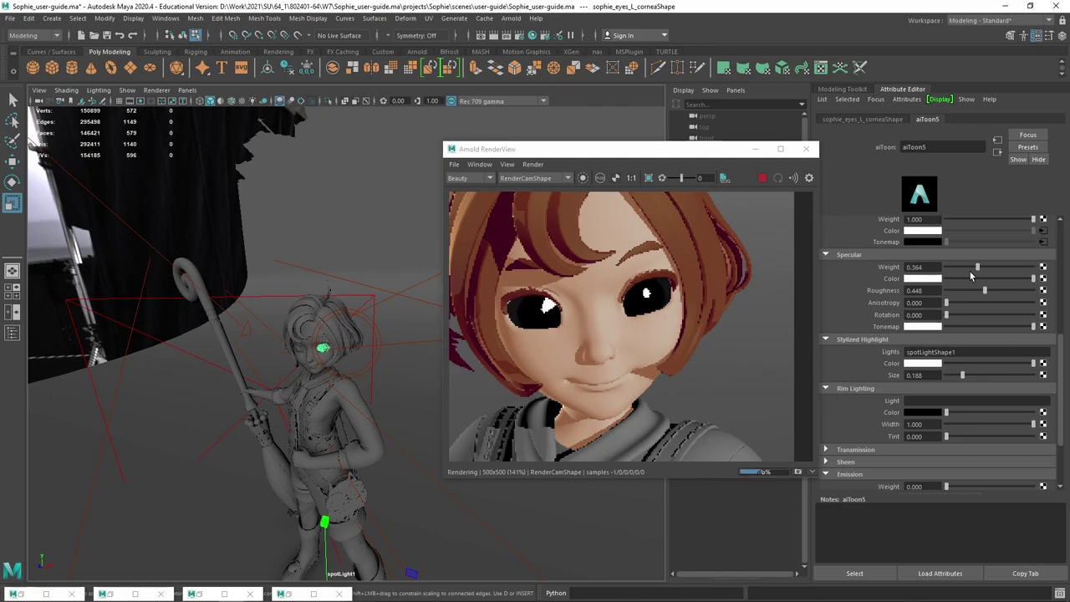
{"action": "left_click_drag", "start_coordinate": [971, 276], "coordinate": [965, 273]}
{"action": "left_click_drag", "start_coordinate": [985, 290], "coordinate": [965, 295]}
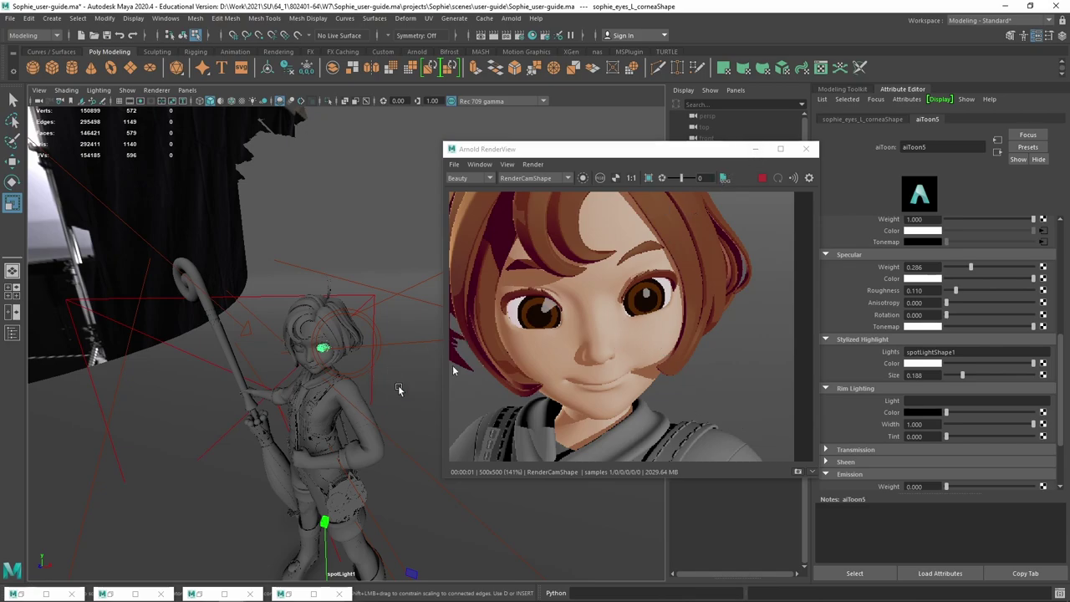
Switch the viewport back to the persp camera.
{"action": "left_click", "coordinate": [189, 92]}
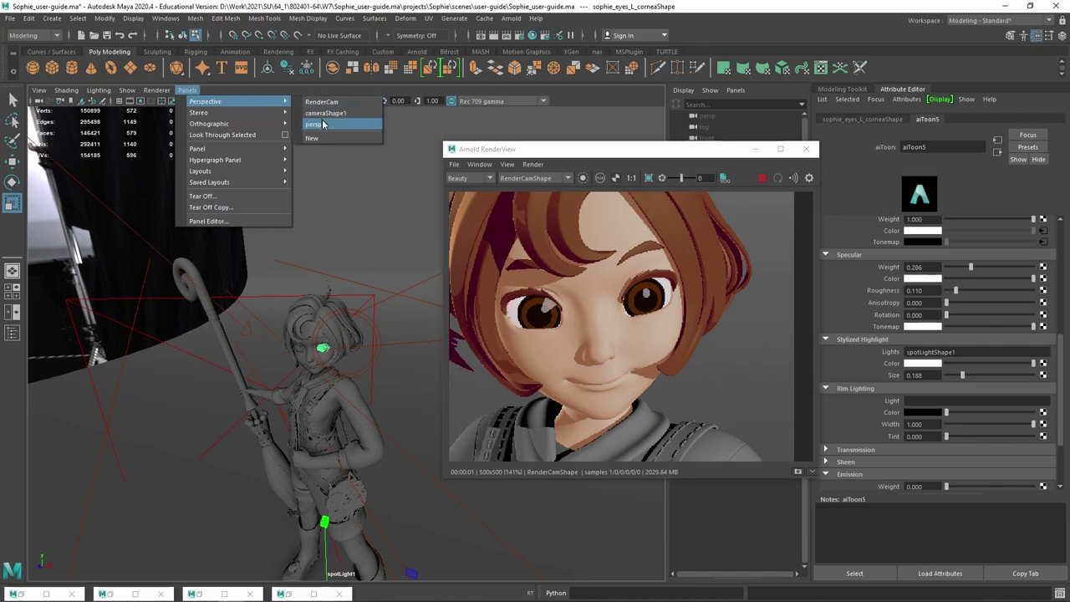
{"action": "left_click", "coordinate": [334, 124]}
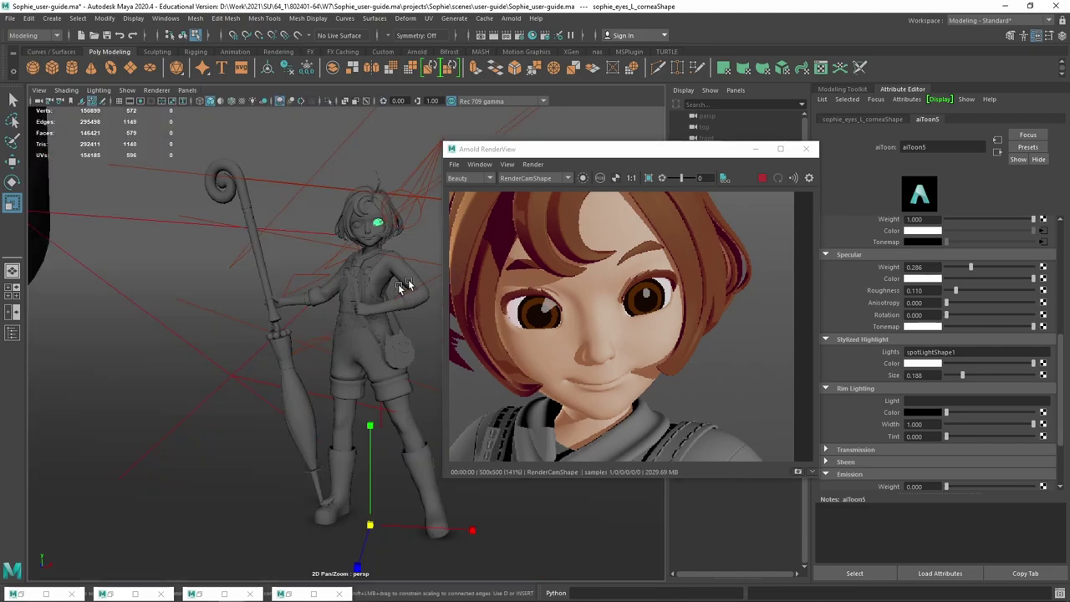
{"action": "scroll", "coordinate": [625, 319], "scroll_direction": "down", "scroll_amount": 3}
{"action": "scroll", "coordinate": [631, 334], "scroll_direction": "up", "scroll_amount": 3}
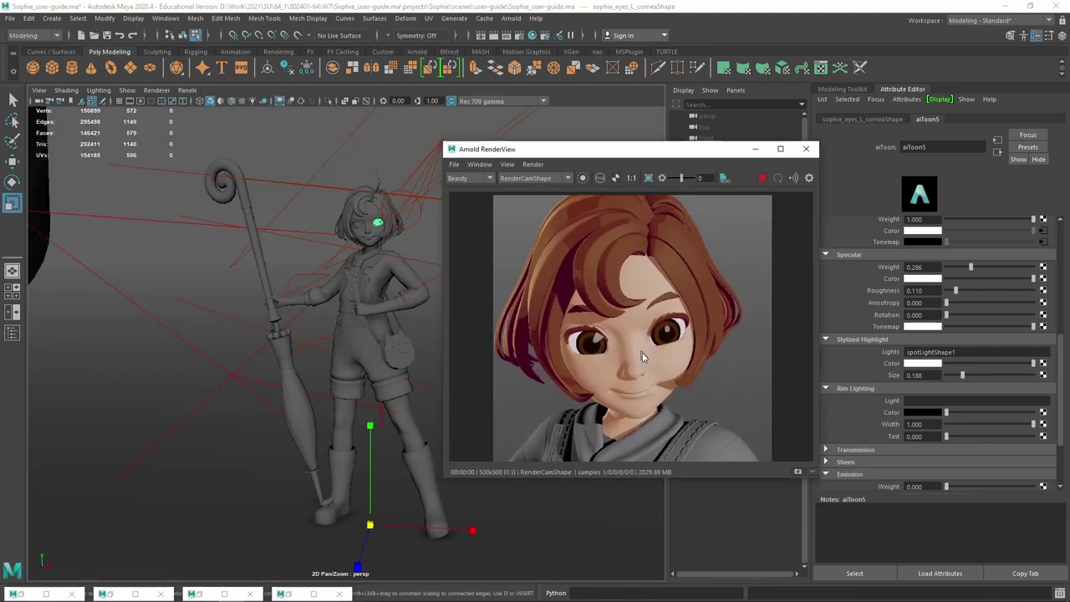
{"action": "scroll", "coordinate": [643, 360], "scroll_direction": "down", "scroll_amount": 1}
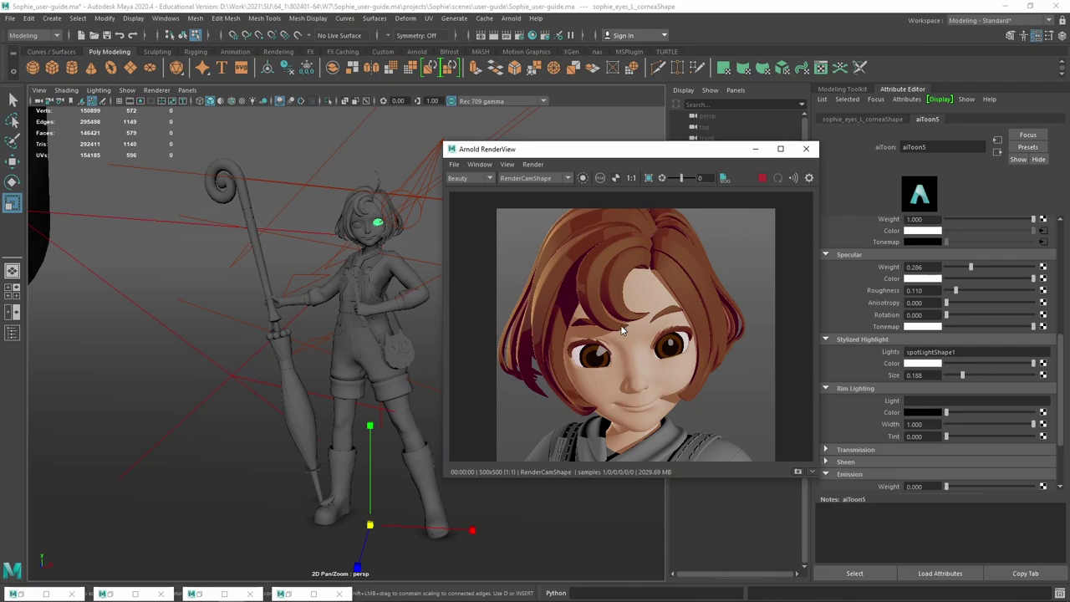
Select Sophie's sophie_hair mesh and frame the view close on it.
{"action": "left_click", "coordinate": [360, 198]}
{"action": "left_click", "coordinate": [361, 198]}
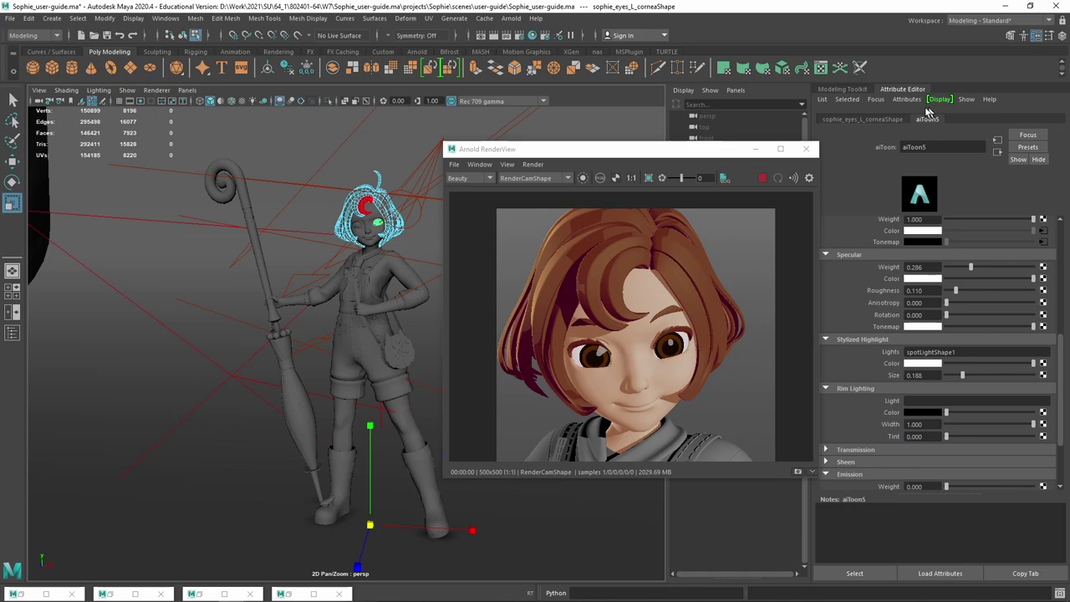
{"action": "scroll", "coordinate": [936, 335], "scroll_direction": "down", "scroll_amount": 2}
{"action": "scroll", "coordinate": [915, 372], "scroll_direction": "down", "scroll_amount": 2}
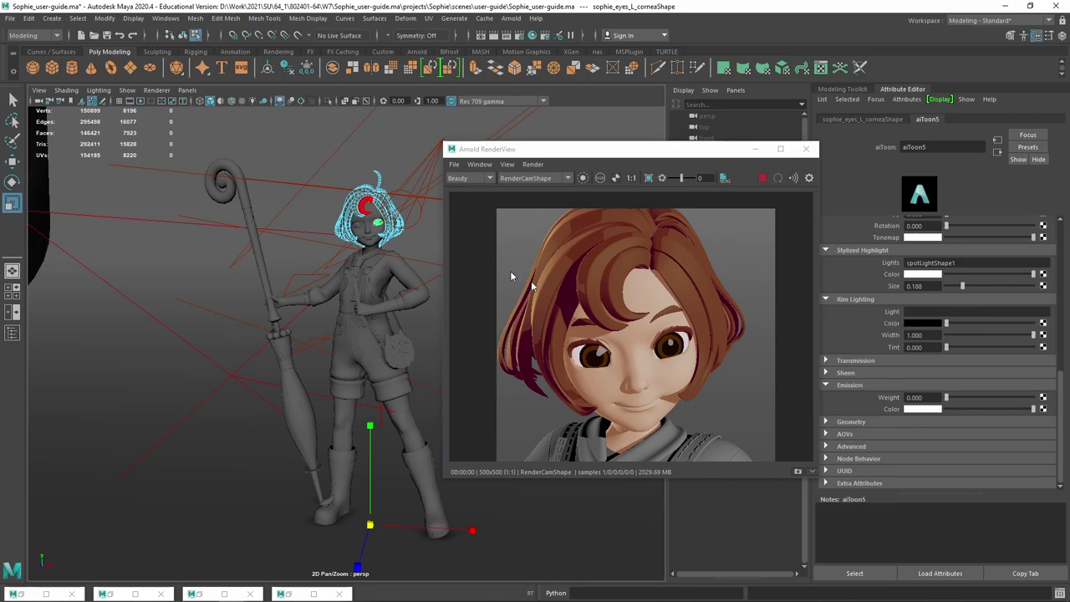
{"action": "right_click", "coordinate": [380, 201]}
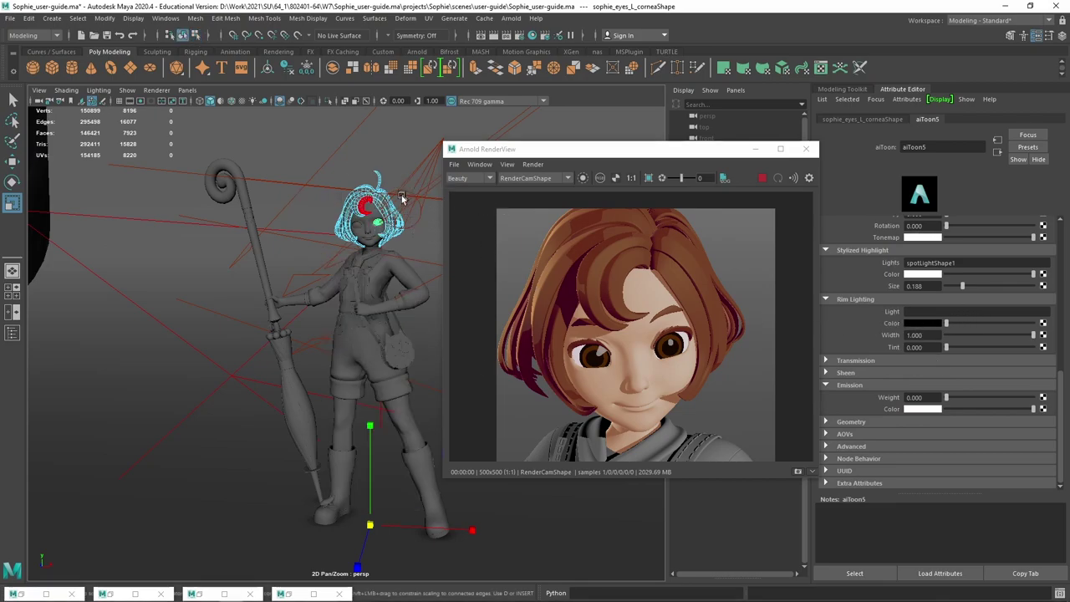
{"action": "left_click", "coordinate": [387, 205]}
{"action": "left_click", "coordinate": [386, 205]}
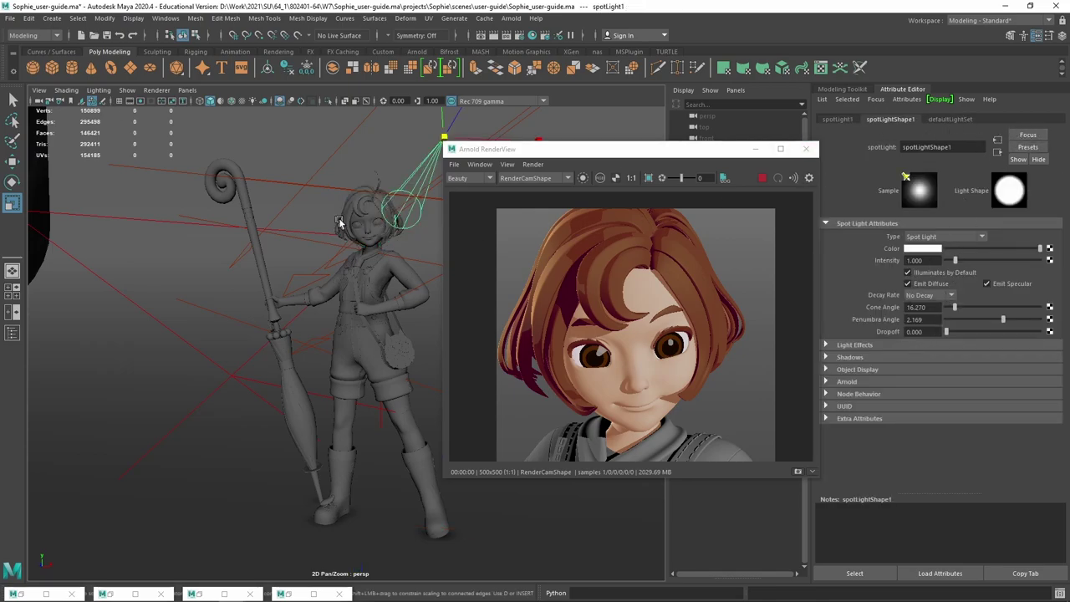
{"action": "left_click", "coordinate": [361, 200]}
{"action": "key", "text": "w"}
{"action": "key", "text": "f"}
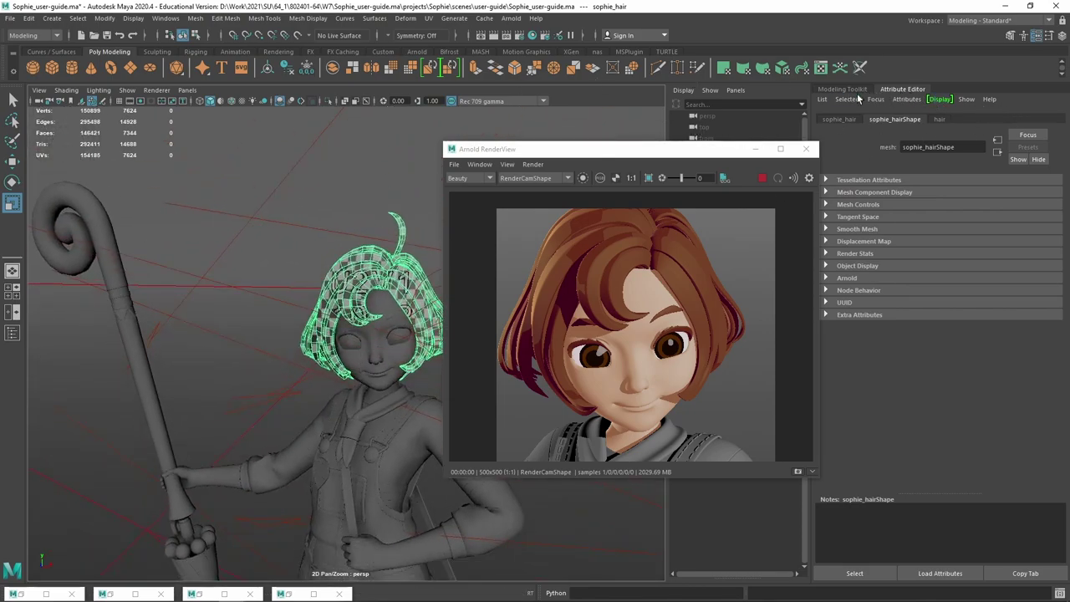
Set the hair aiToon specular weight to 0.123, then select sophie_skin_head.
{"action": "left_click", "coordinate": [940, 119]}
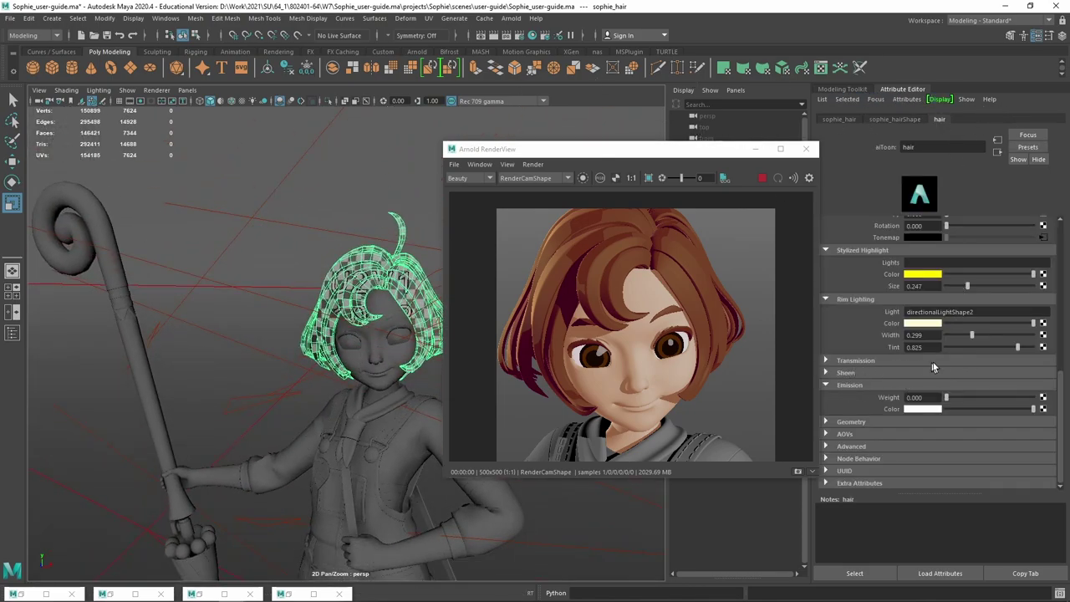
{"action": "scroll", "coordinate": [845, 372], "scroll_direction": "up", "scroll_amount": 1}
{"action": "scroll", "coordinate": [874, 351], "scroll_direction": "up", "scroll_amount": 4}
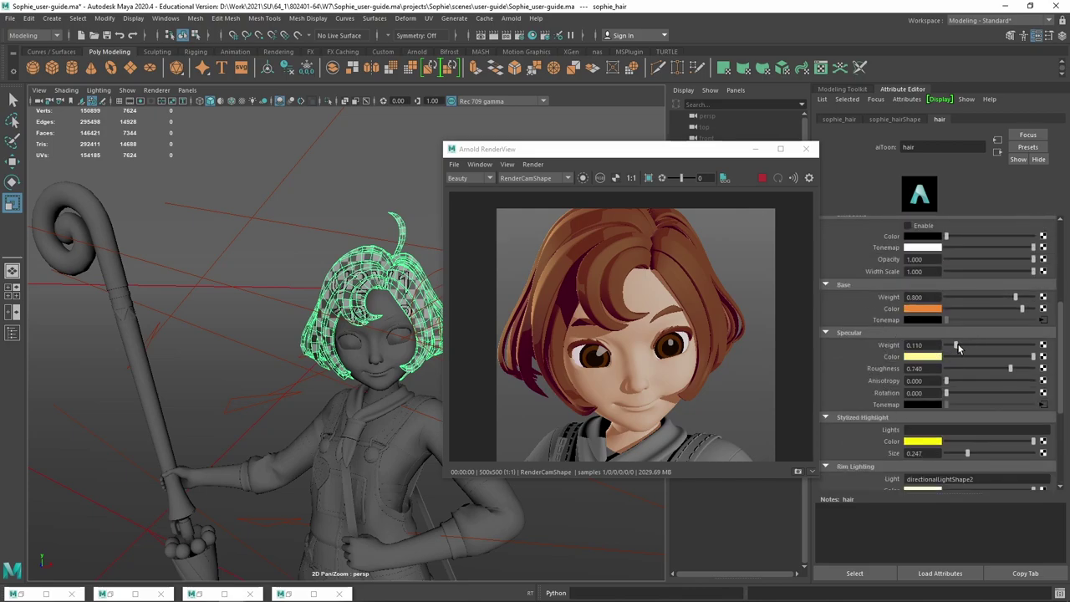
{"action": "left_click_drag", "start_coordinate": [957, 345], "coordinate": [960, 344]}
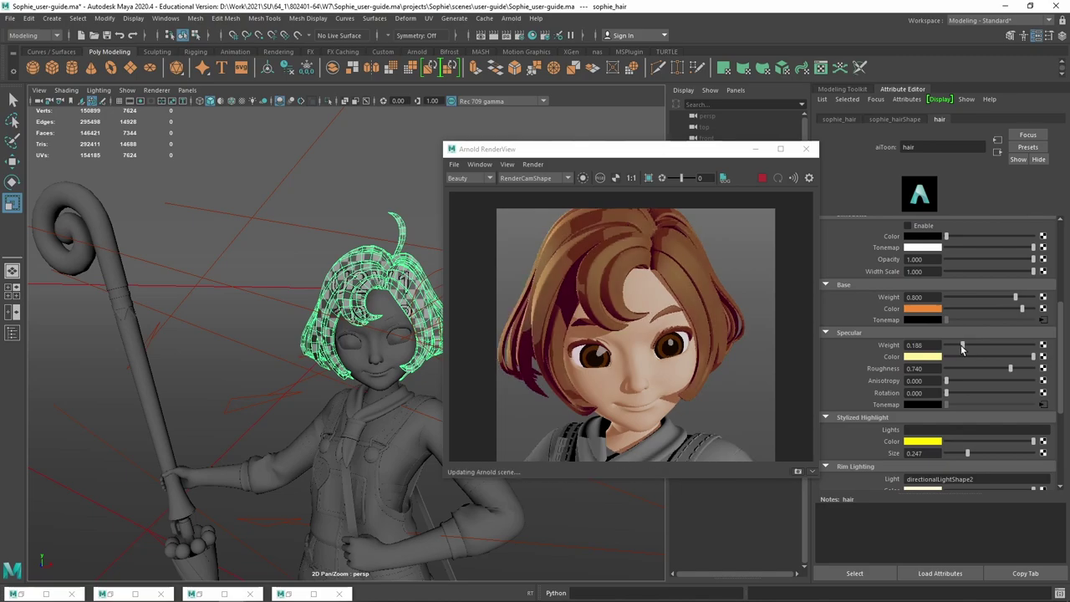
{"action": "left_click_drag", "start_coordinate": [957, 346], "coordinate": [956, 345]}
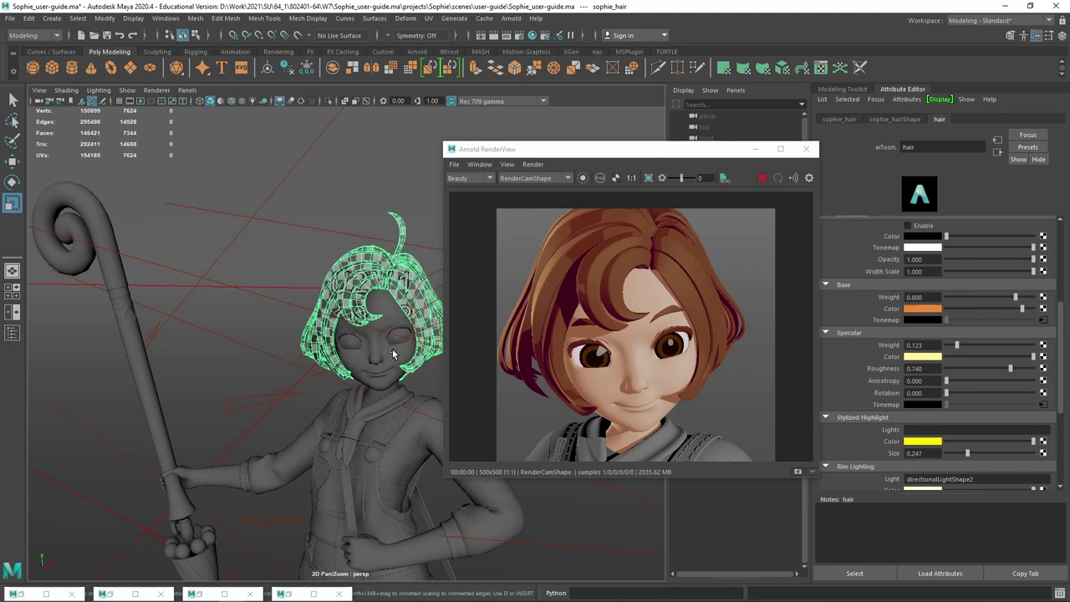
{"action": "left_click", "coordinate": [620, 304]}
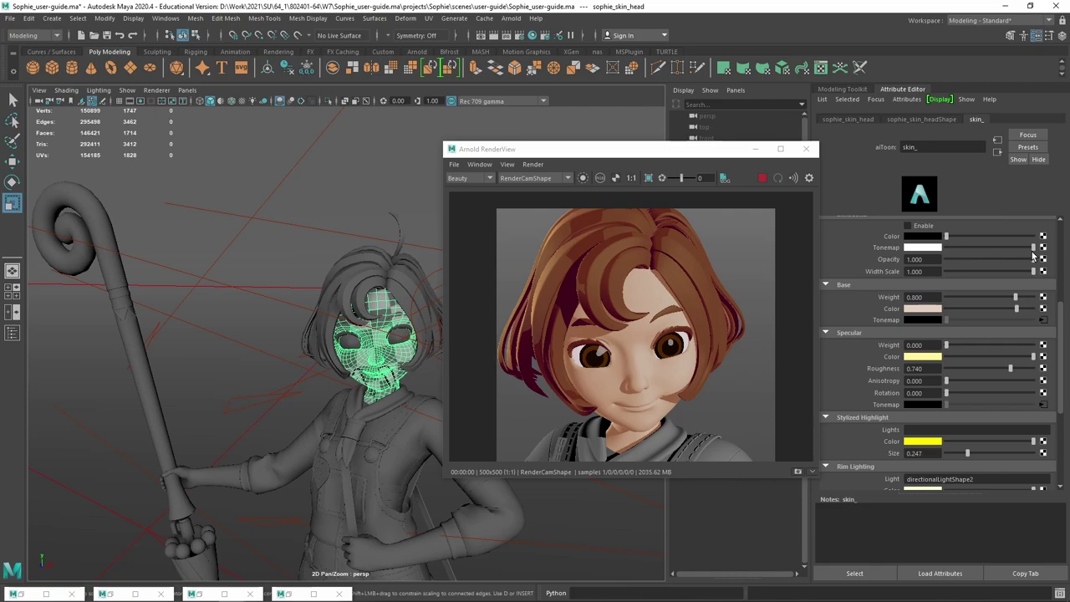
View Sophie's face through RenderCam and select the left eye cornea to show aiToon5.
{"action": "left_click_drag", "start_coordinate": [426, 388], "coordinate": [450, 268], "text": "alt"}
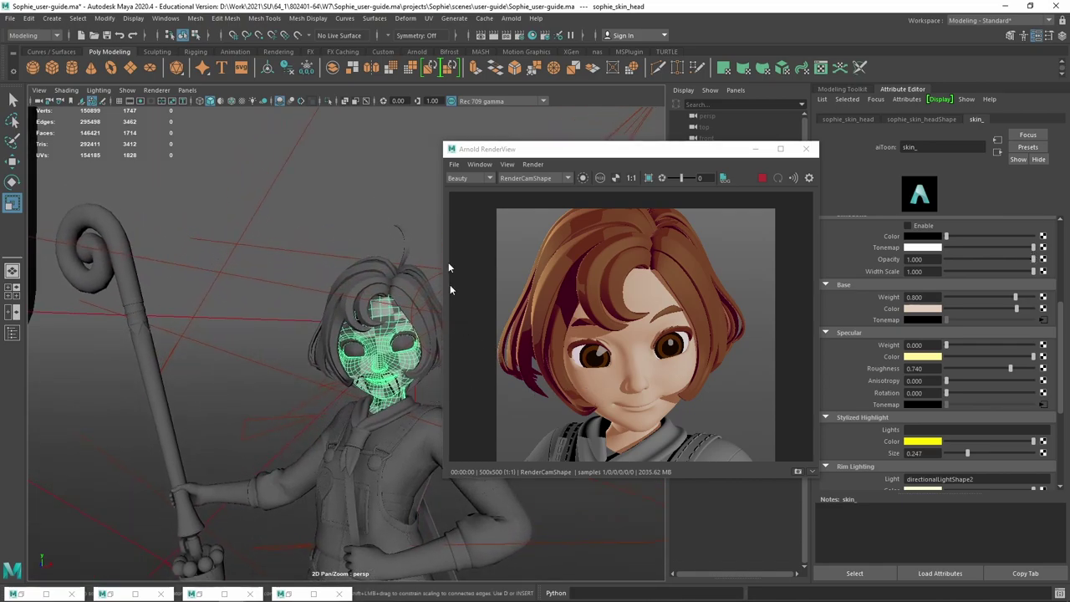
{"action": "left_click", "coordinate": [186, 89]}
{"action": "mouse_move", "coordinate": [217, 101]}
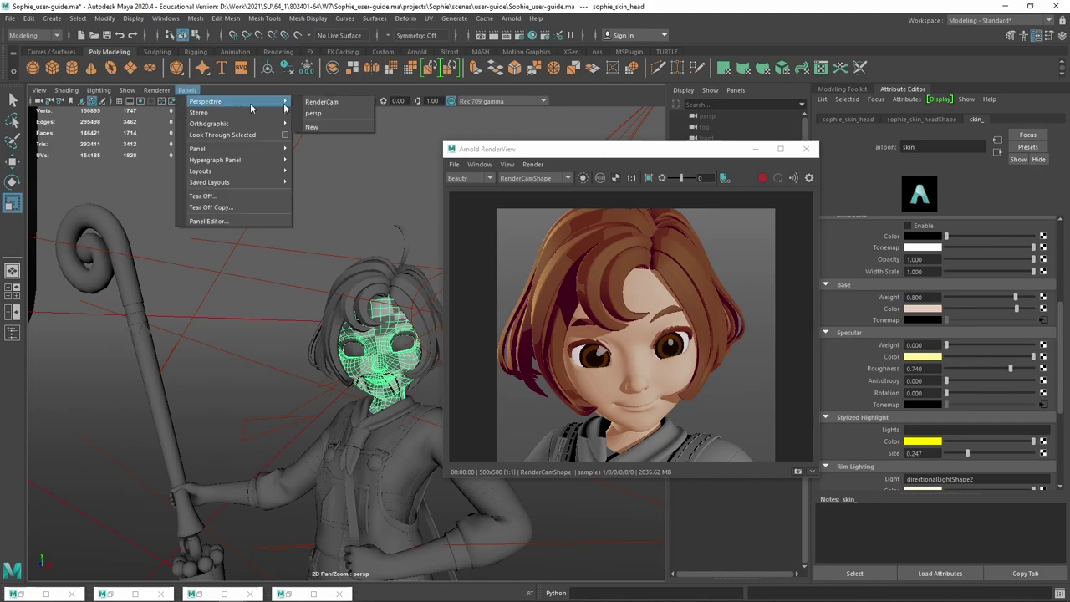
{"action": "left_click", "coordinate": [321, 102]}
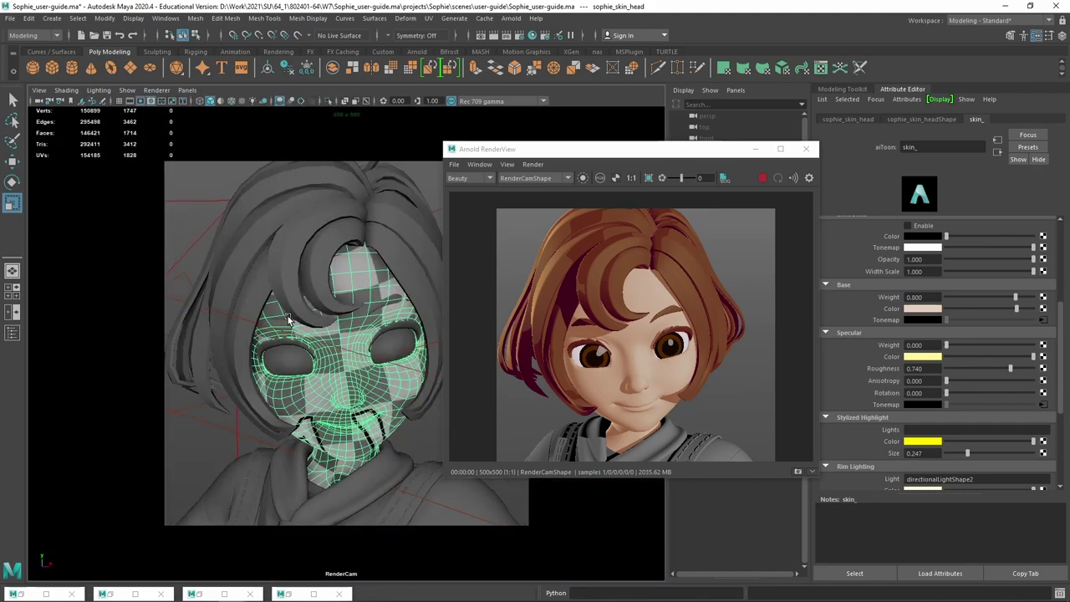
{"action": "left_click_drag", "start_coordinate": [288, 320], "coordinate": [376, 401], "text": "alt"}
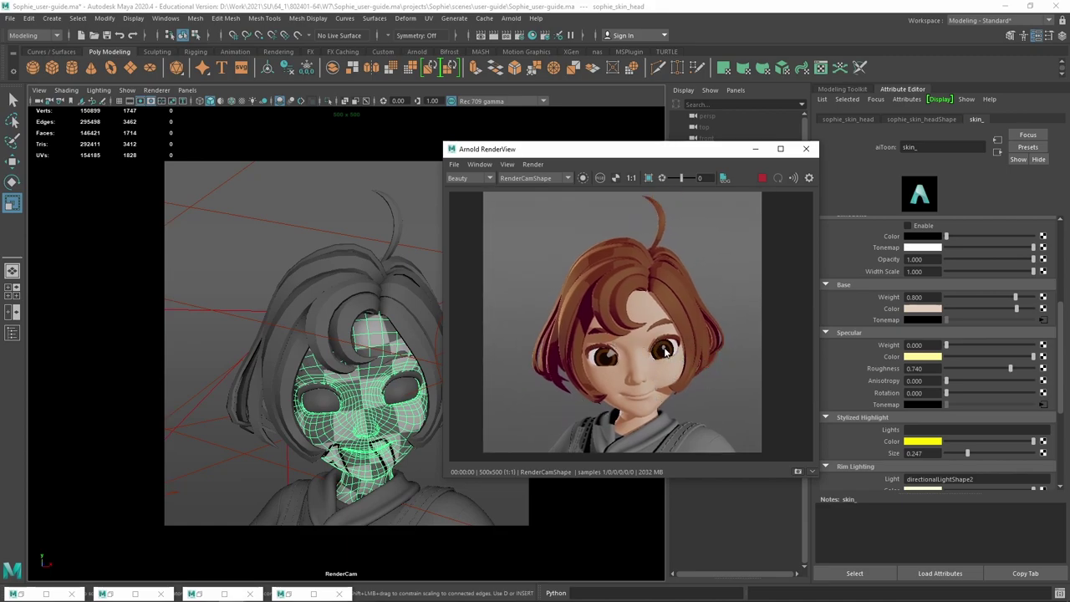
{"action": "left_click", "coordinate": [401, 389]}
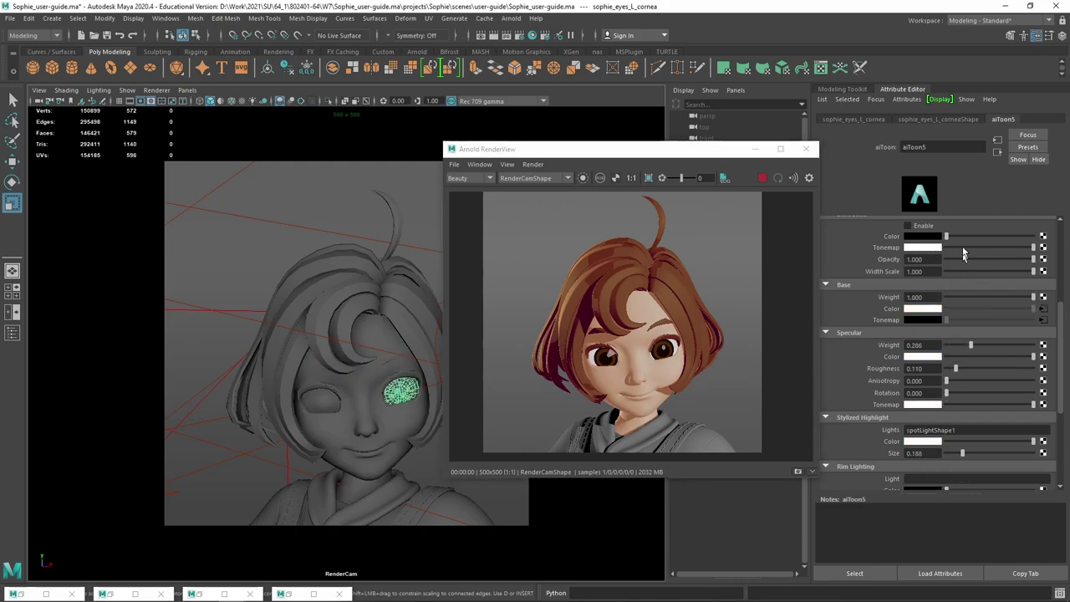
Brighten the orange band of the cornea's ramp2 and enlarge the ramp editor.
{"action": "left_click", "coordinate": [1043, 308]}
{"action": "left_click", "coordinate": [853, 268]}
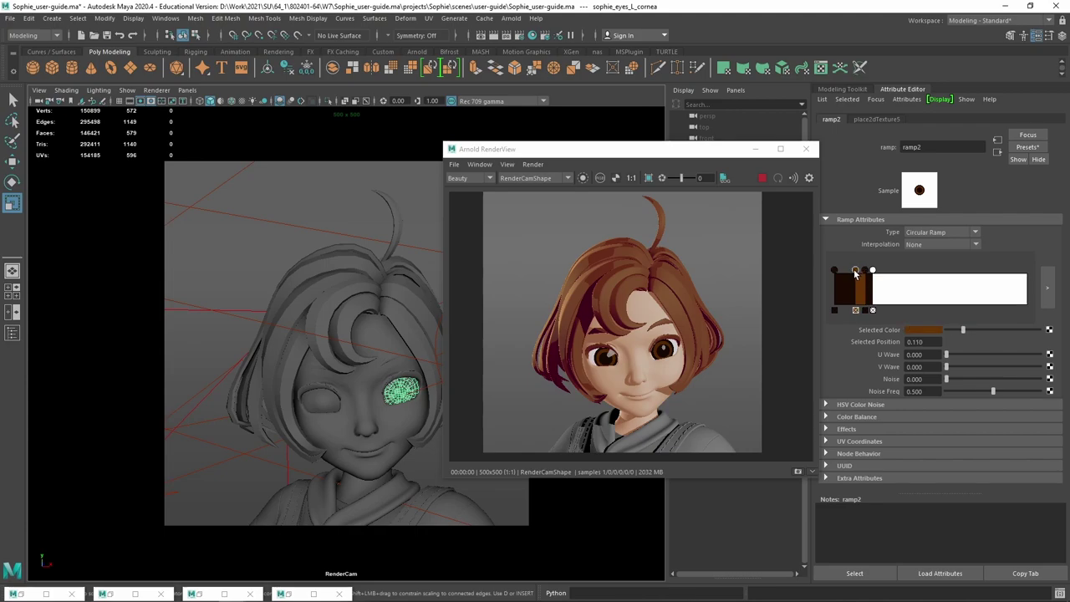
{"action": "left_click", "coordinate": [935, 330]}
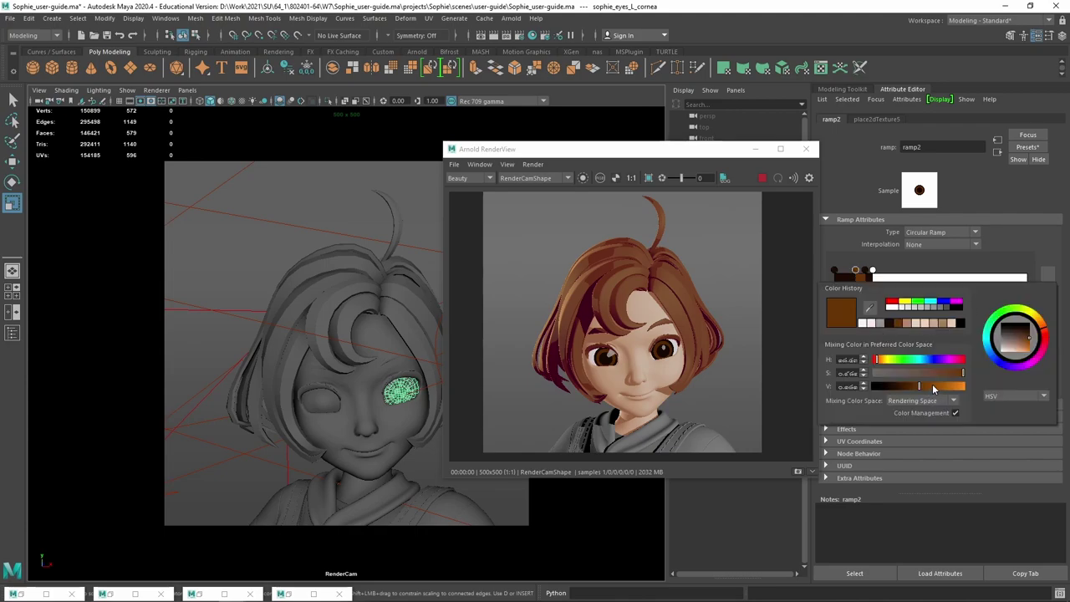
{"action": "mouse_move", "coordinate": [919, 386]}
{"action": "left_mouse_down"}
{"action": "mouse_move", "coordinate": [937, 387]}
{"action": "mouse_move", "coordinate": [926, 391]}
{"action": "left_mouse_up"}
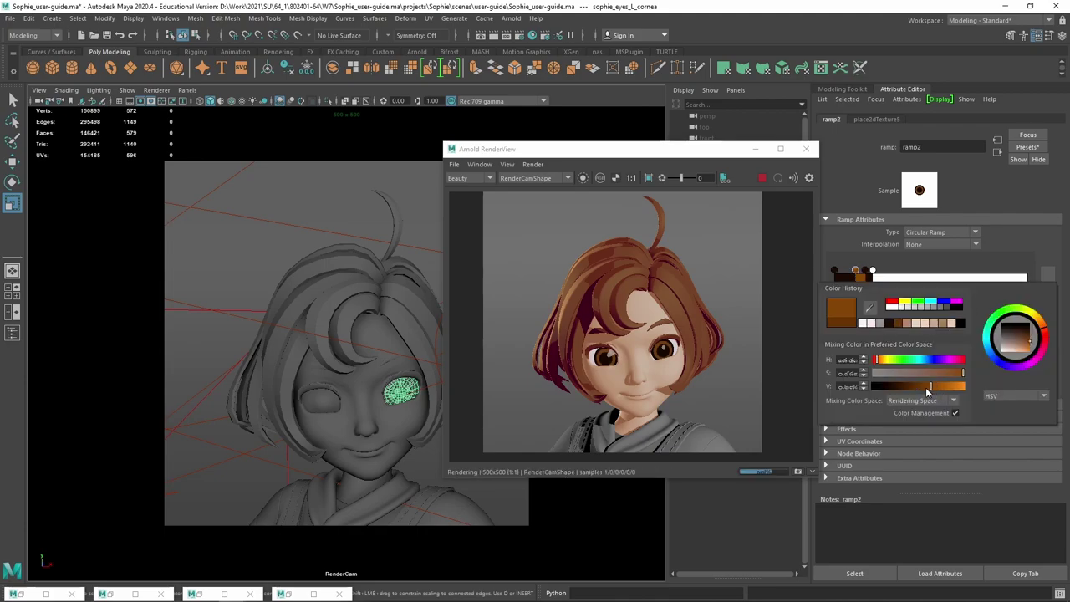
{"action": "left_click", "coordinate": [936, 388]}
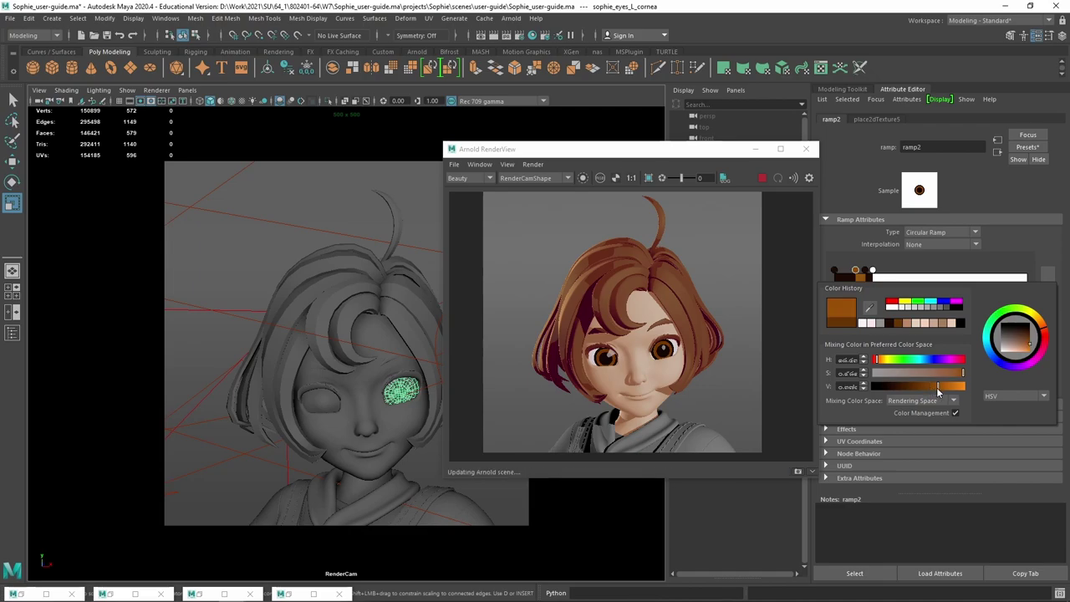
{"action": "left_click", "coordinate": [942, 387]}
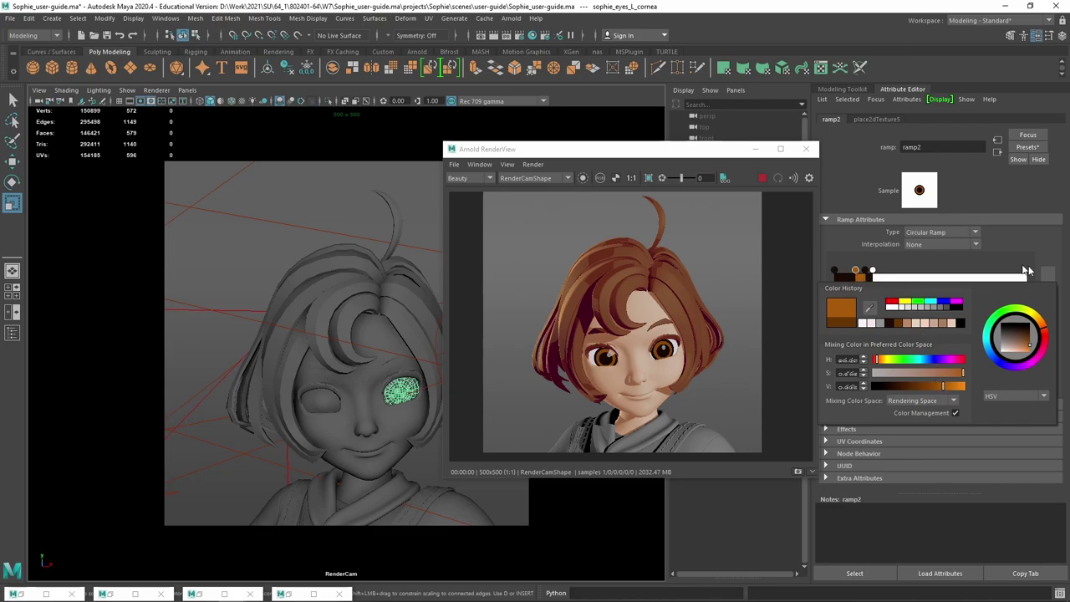
{"action": "left_click", "coordinate": [1050, 288]}
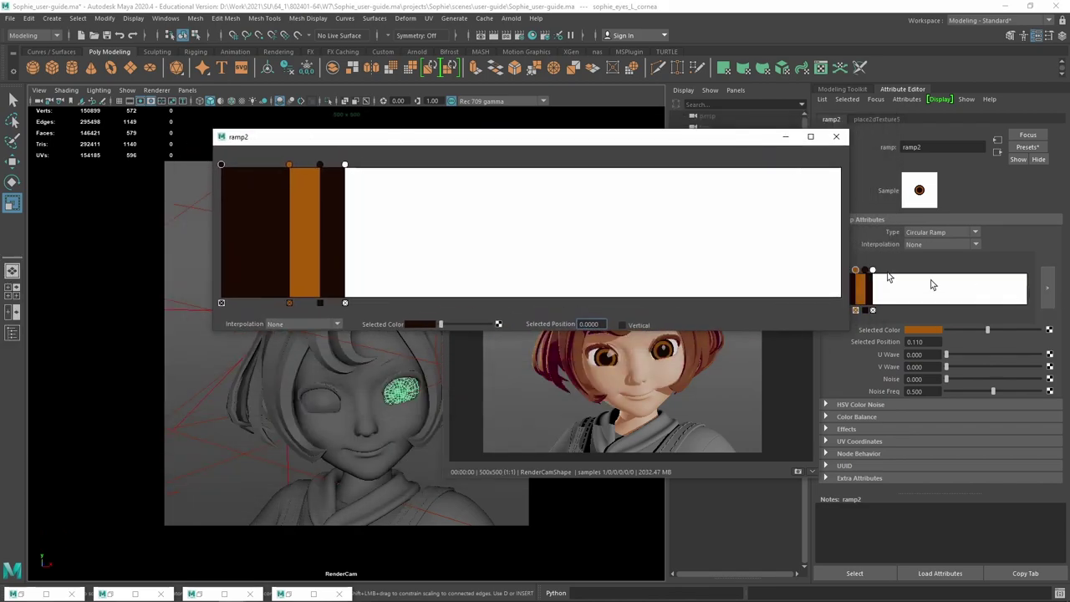
Lighten the dark band after the orange one to brown and nudge it outward.
{"action": "left_click", "coordinate": [321, 164]}
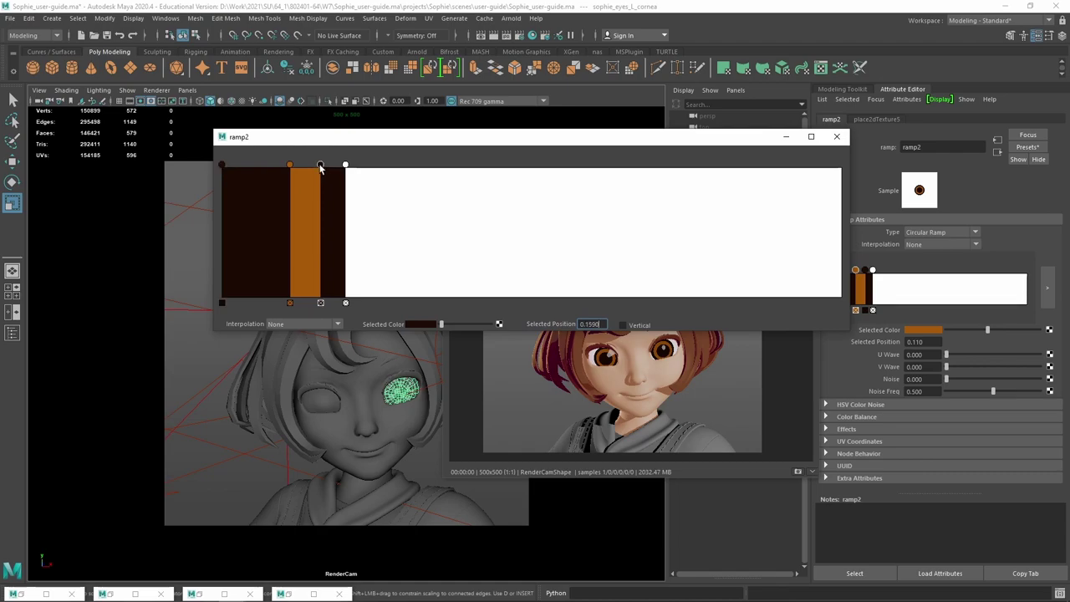
{"action": "left_click", "coordinate": [418, 323]}
{"action": "left_click", "coordinate": [415, 326]}
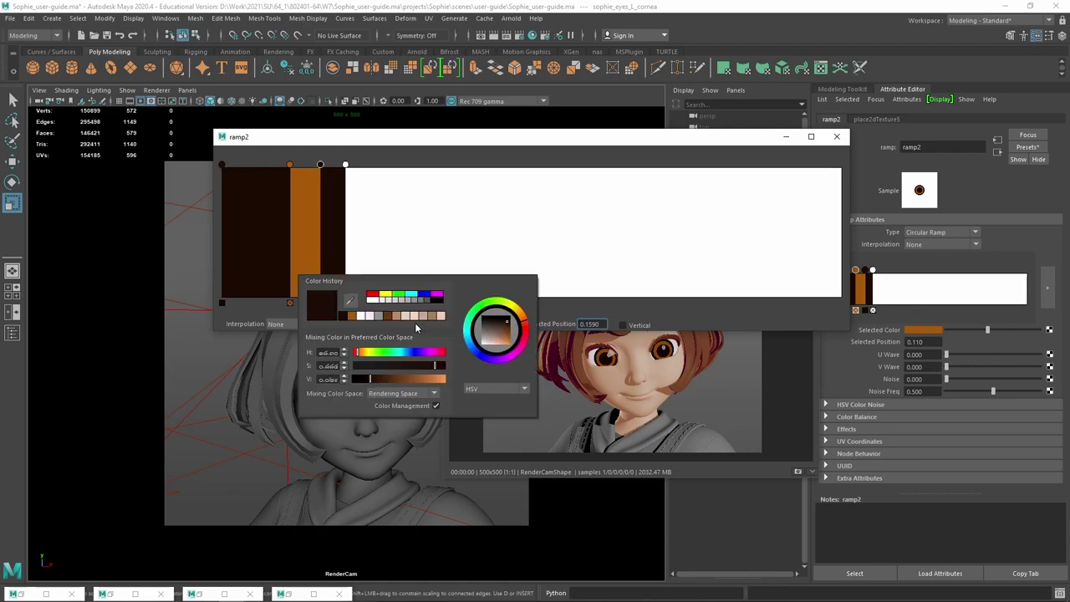
{"action": "left_click", "coordinate": [386, 379]}
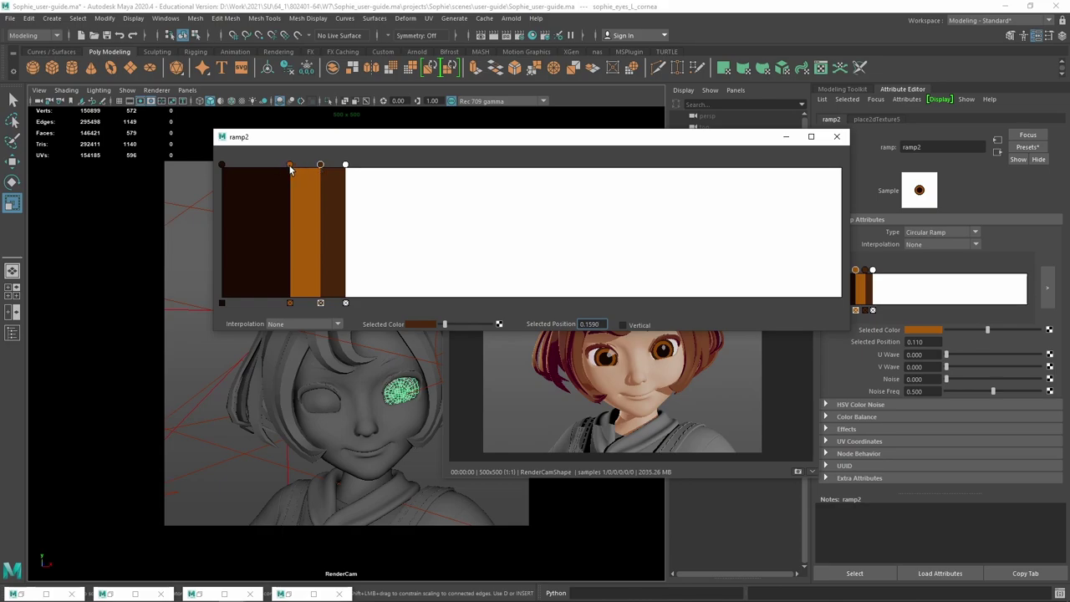
{"action": "left_click_drag", "start_coordinate": [320, 165], "coordinate": [322, 172]}
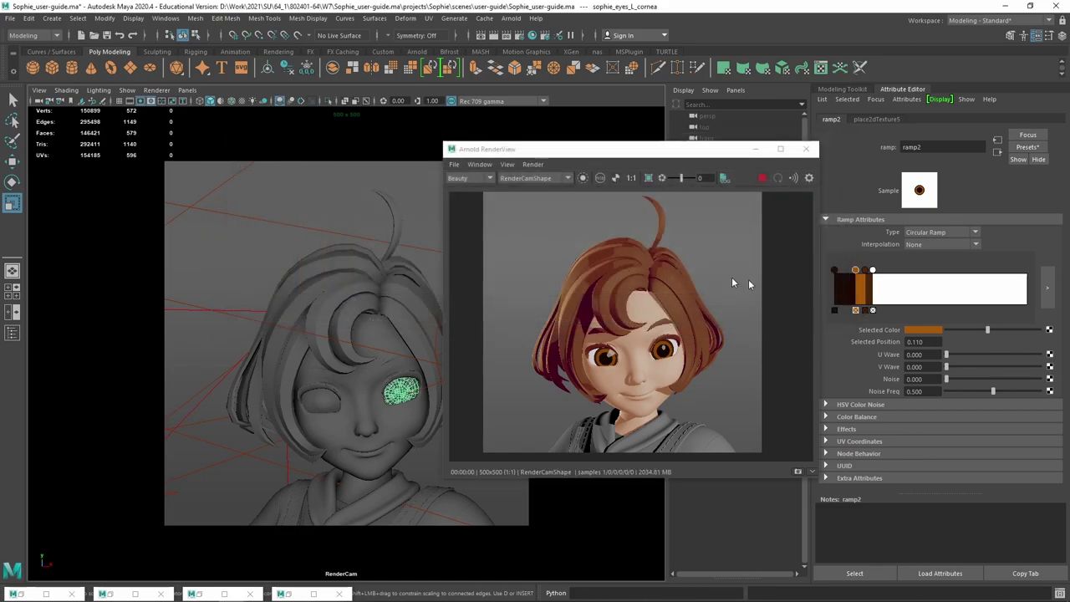
Try Linear interpolation, revert to hard bands, and move the orange entry to 0.121.
{"action": "left_click", "coordinate": [1047, 289]}
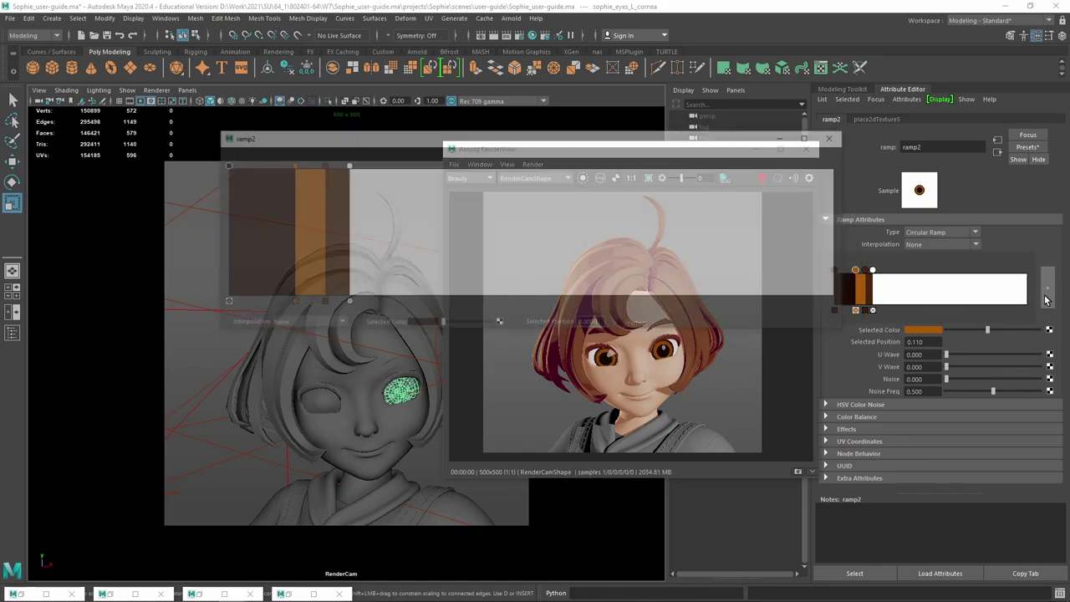
{"action": "left_click", "coordinate": [306, 329]}
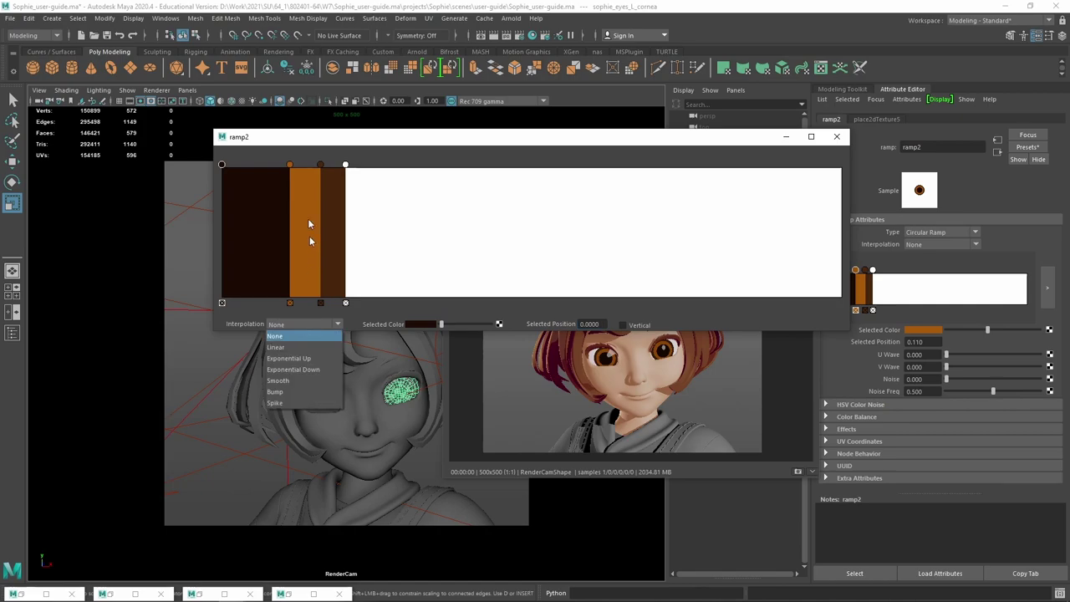
{"action": "left_click", "coordinate": [293, 226]}
{"action": "left_click", "coordinate": [307, 325]}
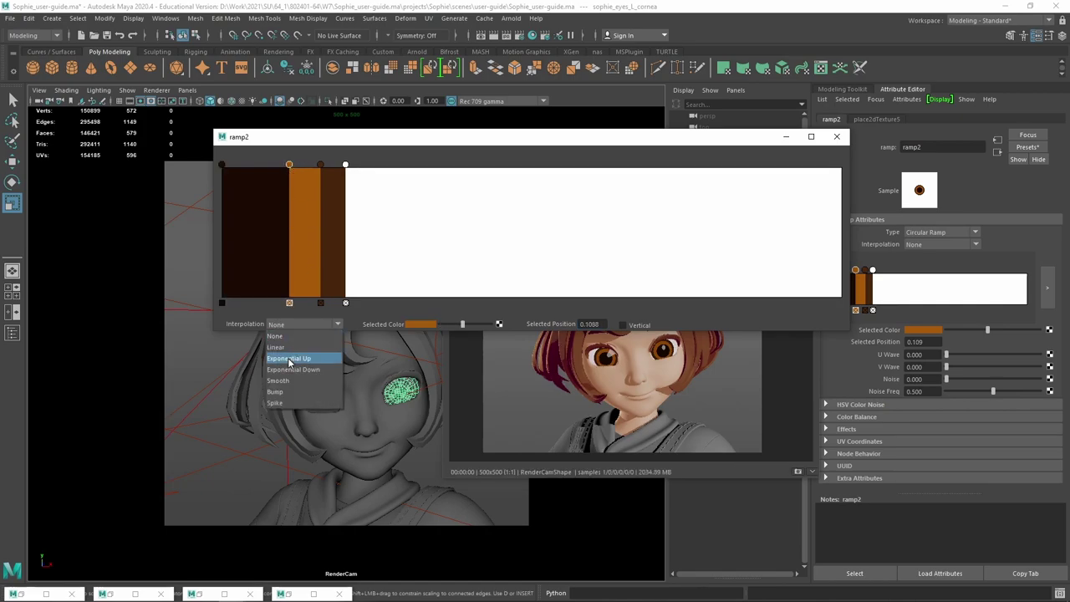
{"action": "left_click", "coordinate": [290, 350]}
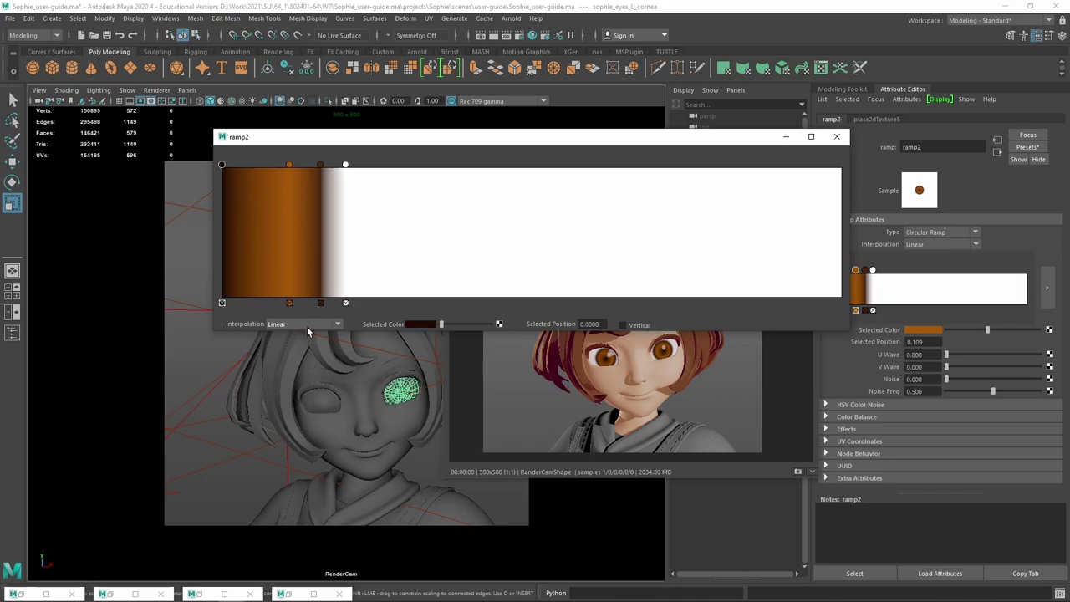
{"action": "left_click", "coordinate": [310, 325]}
{"action": "left_click", "coordinate": [284, 335]}
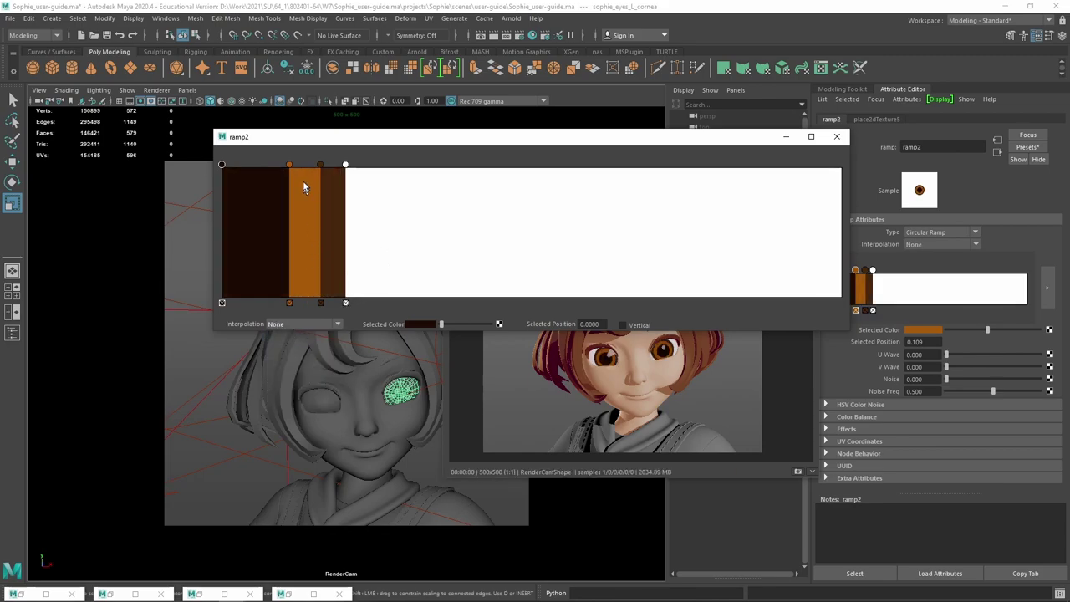
{"action": "left_click_drag", "start_coordinate": [290, 167], "coordinate": [297, 164]}
Lighten the innermost colour to light brown and add a white entry at 1.0.
{"action": "left_click", "coordinate": [221, 165]}
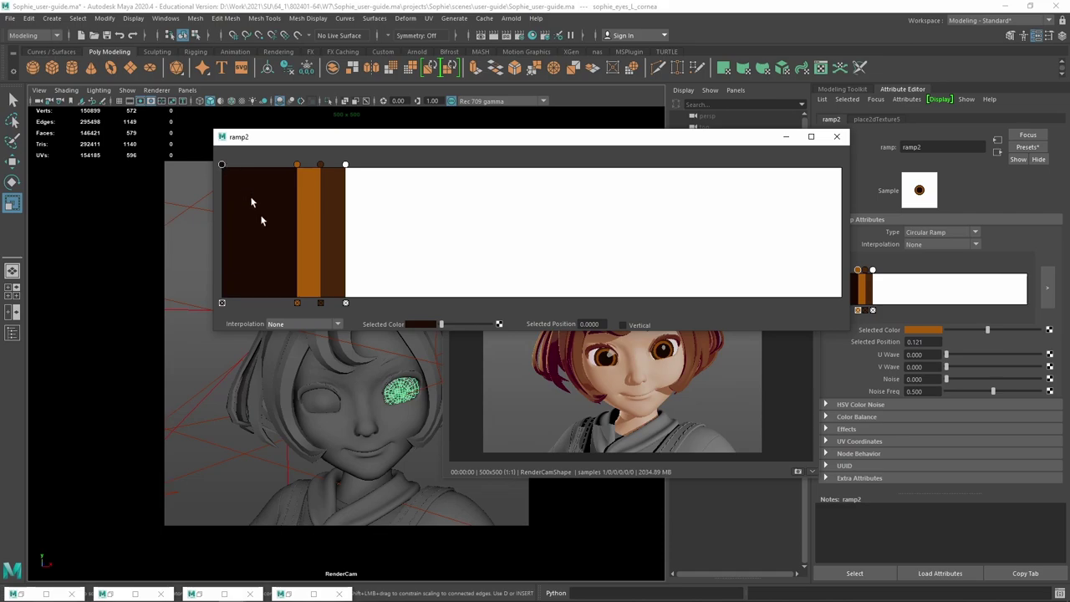
{"action": "left_click", "coordinate": [426, 325]}
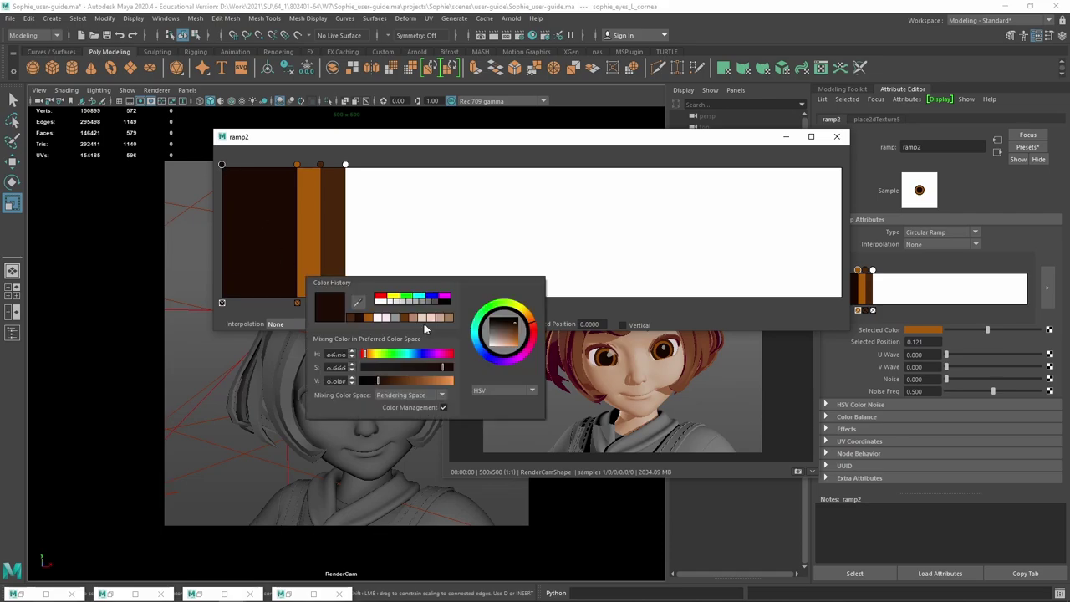
{"action": "left_click_drag", "start_coordinate": [379, 382], "coordinate": [389, 382]}
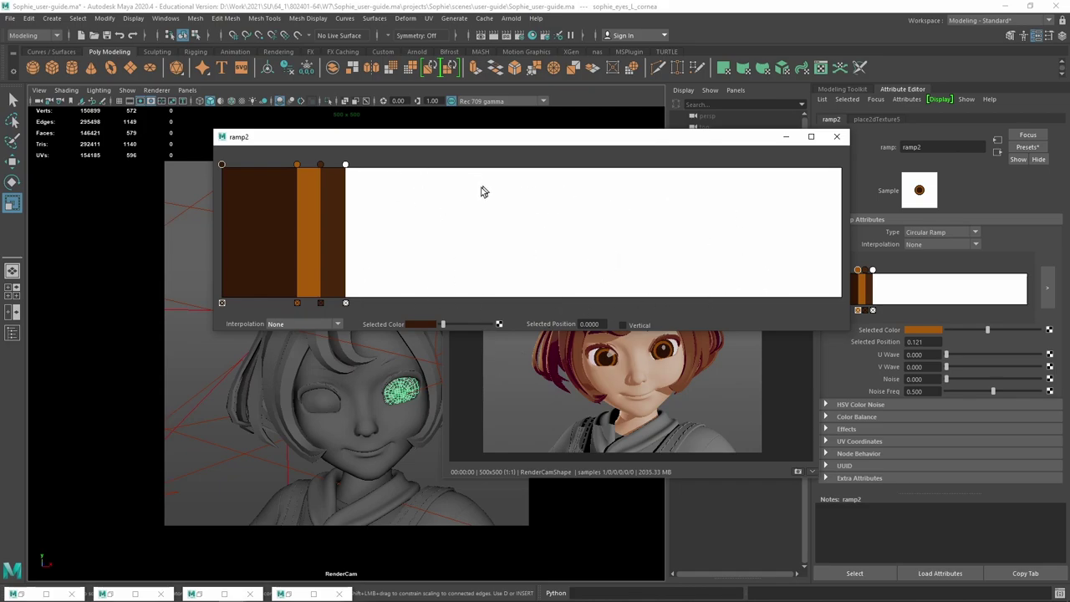
{"action": "left_click", "coordinate": [831, 171]}
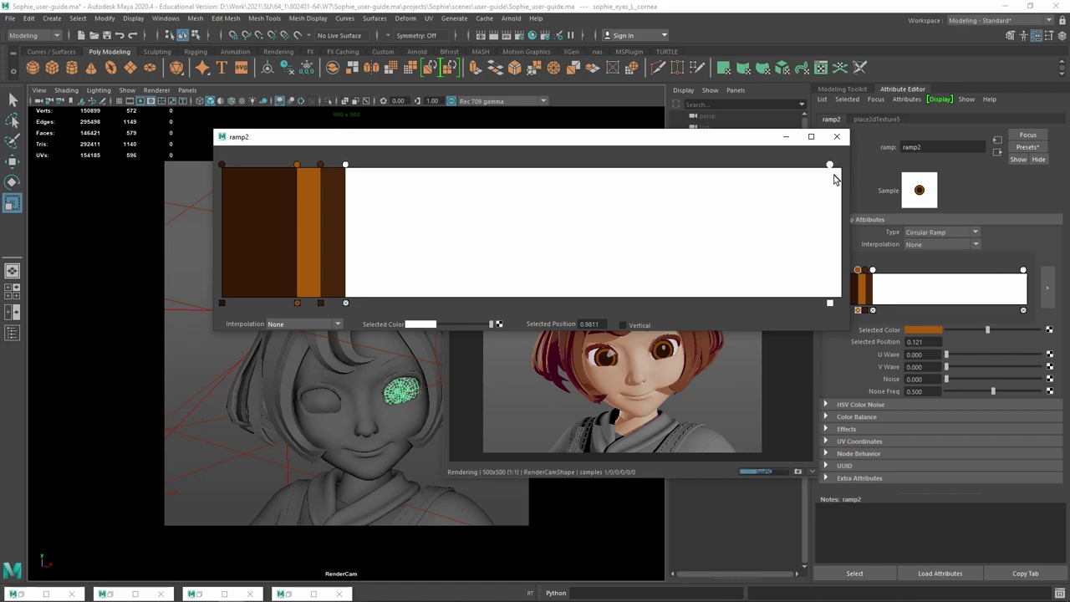
{"action": "left_click", "coordinate": [841, 165]}
{"action": "left_click", "coordinate": [836, 137]}
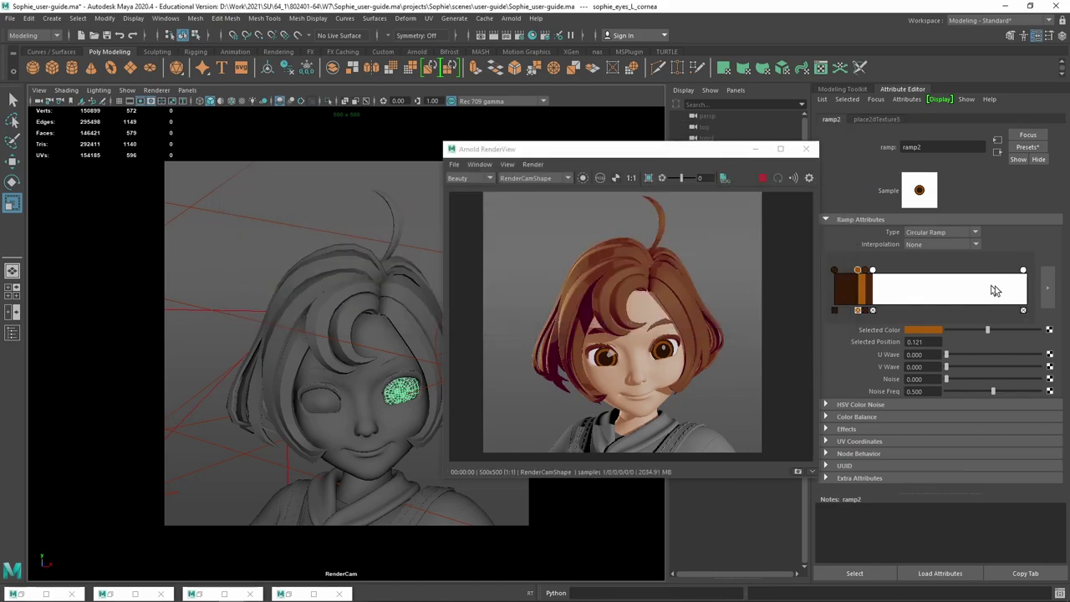
Recolour the ramp's end entry pale pink and move it in to position 0.315.
{"action": "left_click", "coordinate": [1024, 272]}
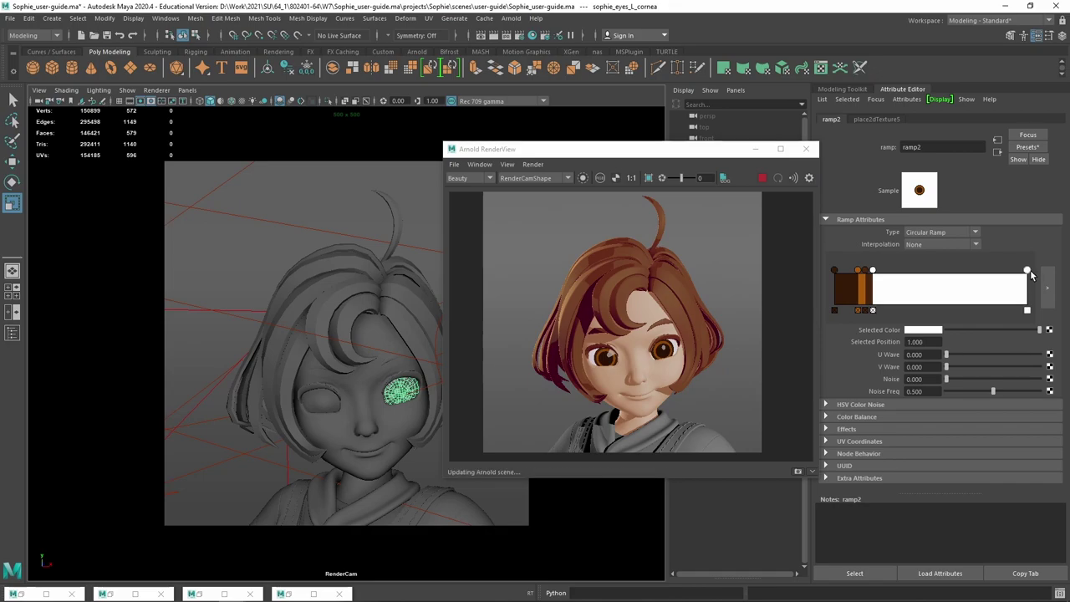
{"action": "left_click", "coordinate": [923, 330]}
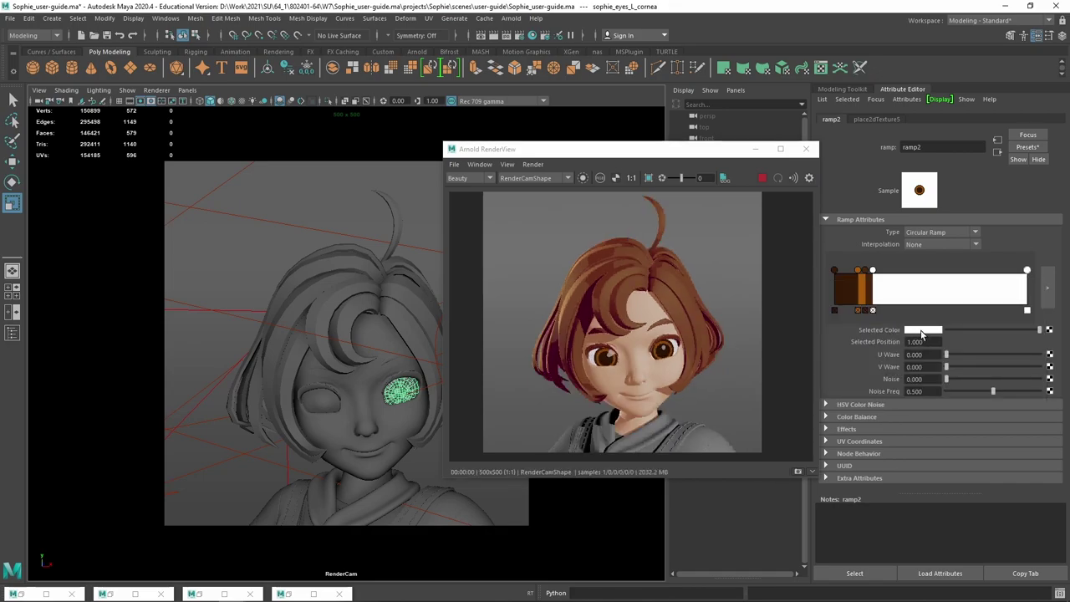
{"action": "left_click", "coordinate": [923, 330]}
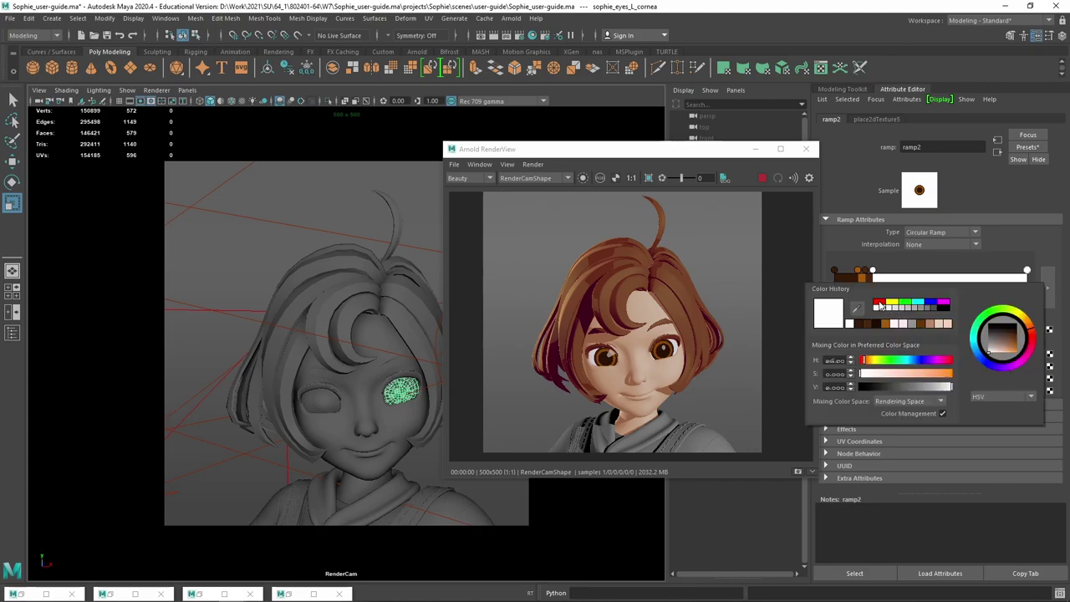
{"action": "left_click", "coordinate": [879, 304]}
{"action": "left_click", "coordinate": [888, 378]}
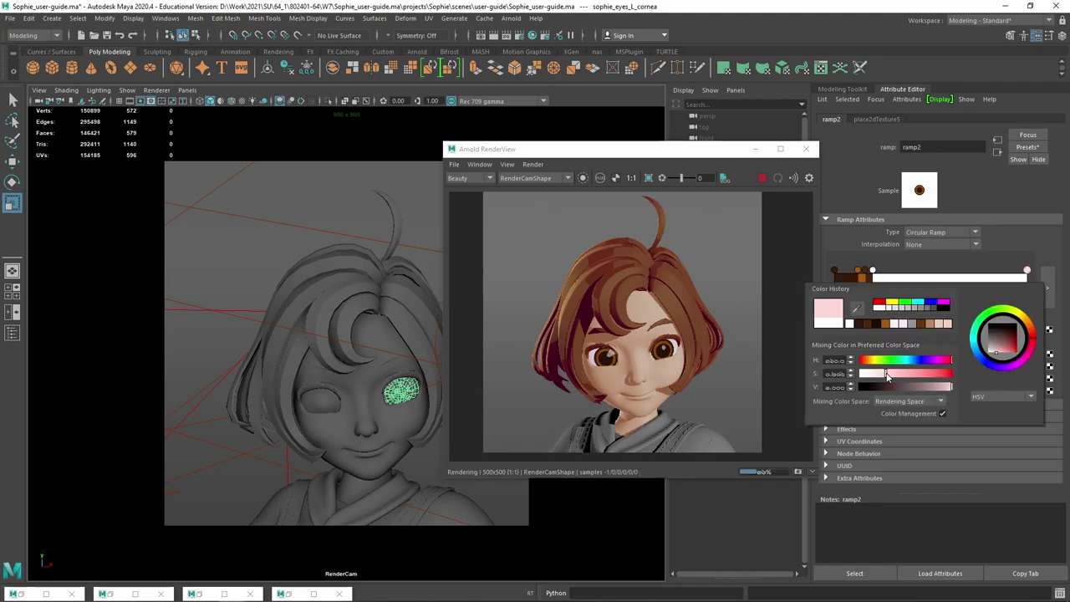
{"action": "left_click_drag", "start_coordinate": [1028, 275], "coordinate": [1024, 274]}
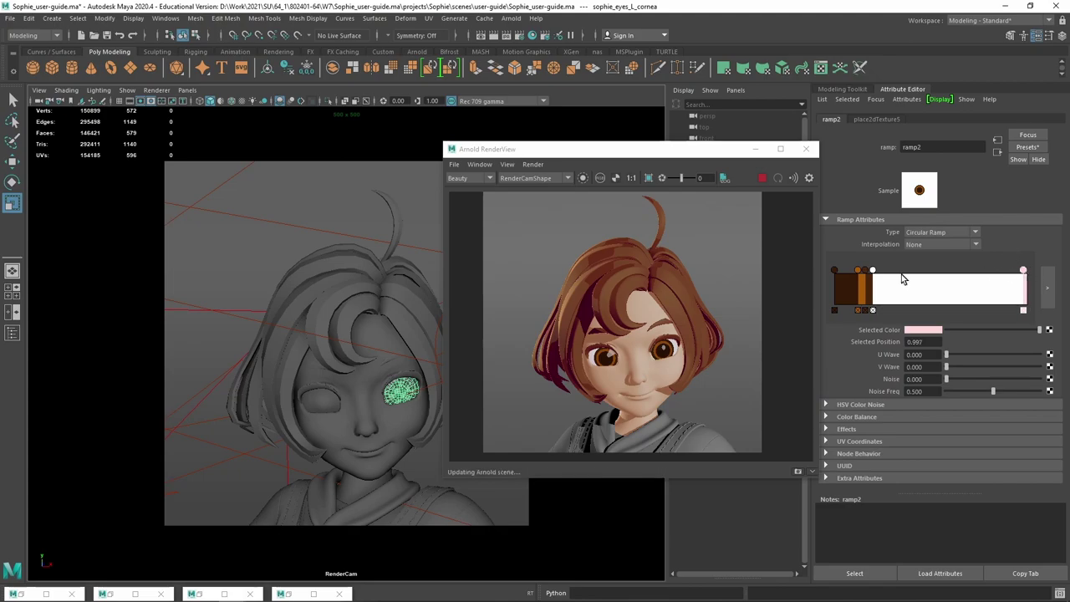
{"action": "left_click_drag", "start_coordinate": [903, 279], "coordinate": [888, 280]}
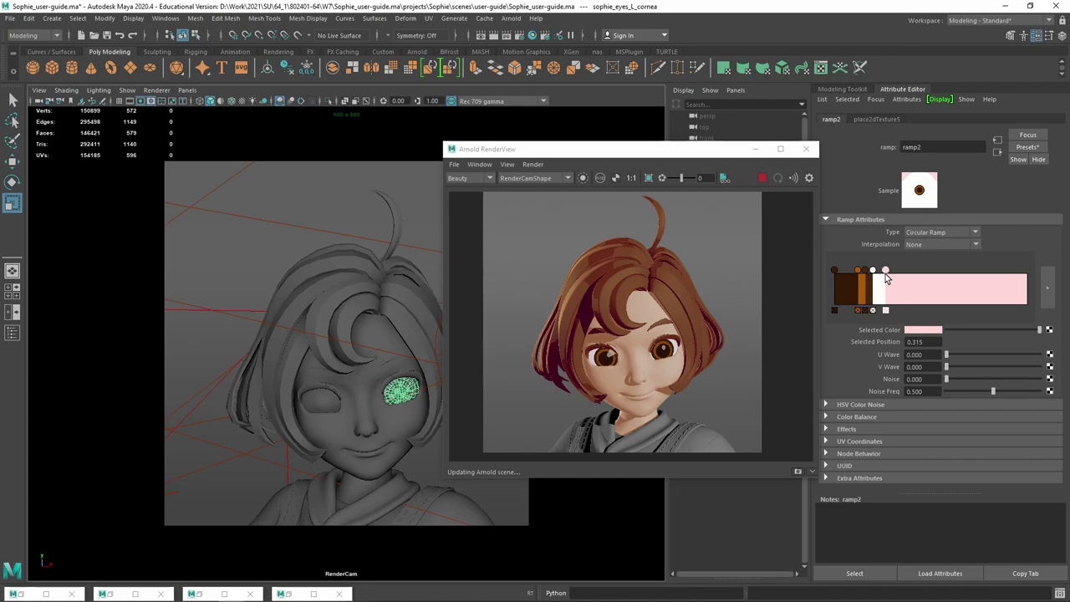
Move the eye ramp's pink stop from 0.315 to 0.285 and select the head's skin shader.
{"action": "left_click_drag", "start_coordinate": [887, 279], "coordinate": [890, 278]}
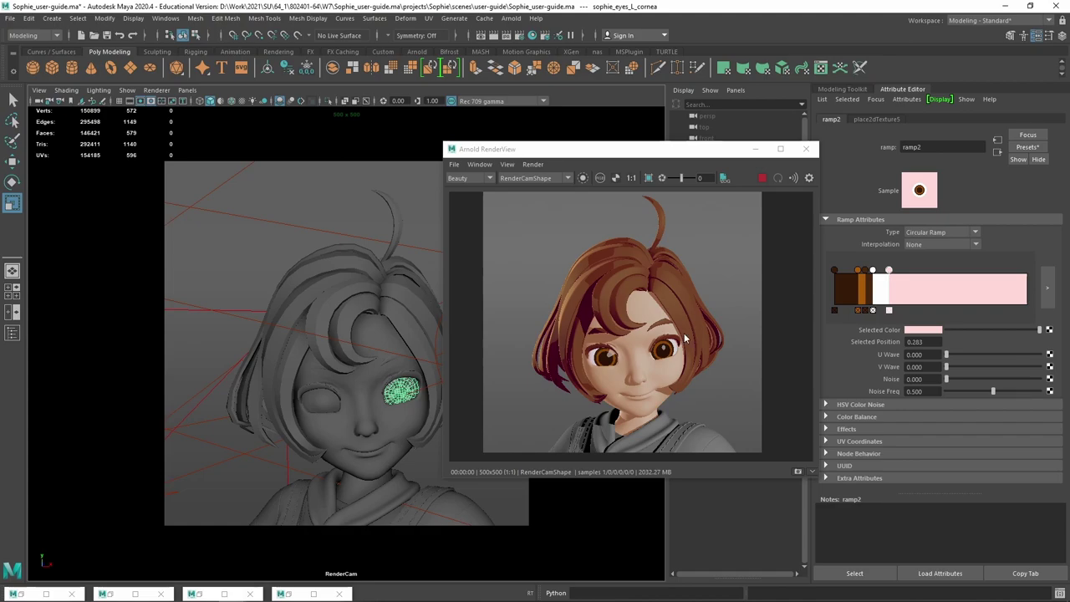
{"action": "left_click", "coordinate": [652, 368]}
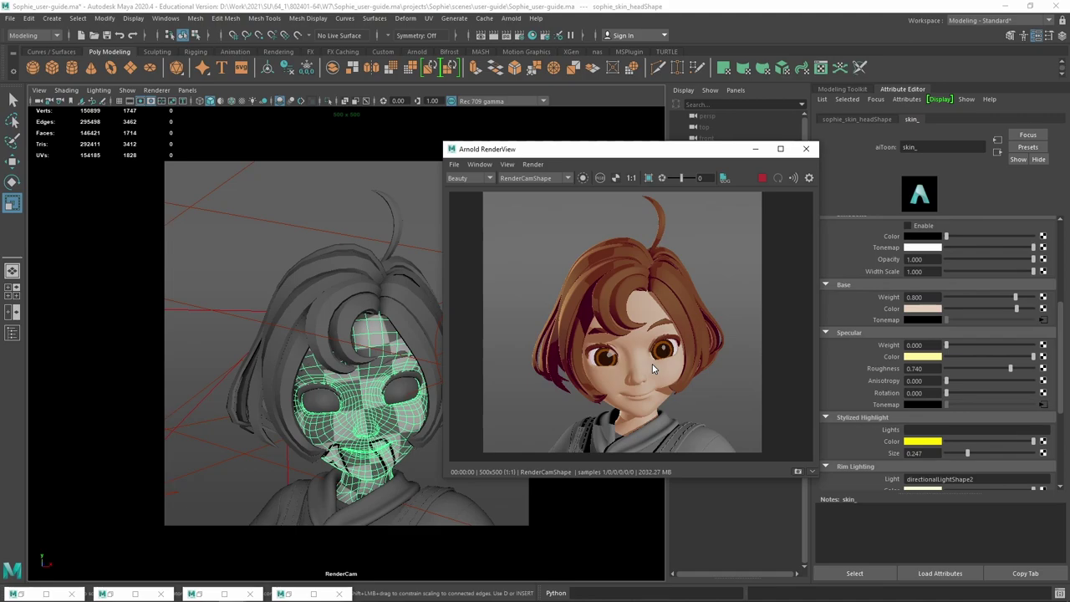
Open the skin tonemap ramp and compare None, Linear and Smooth interpolation, settling on Smooth.
{"action": "left_click", "coordinate": [1044, 320]}
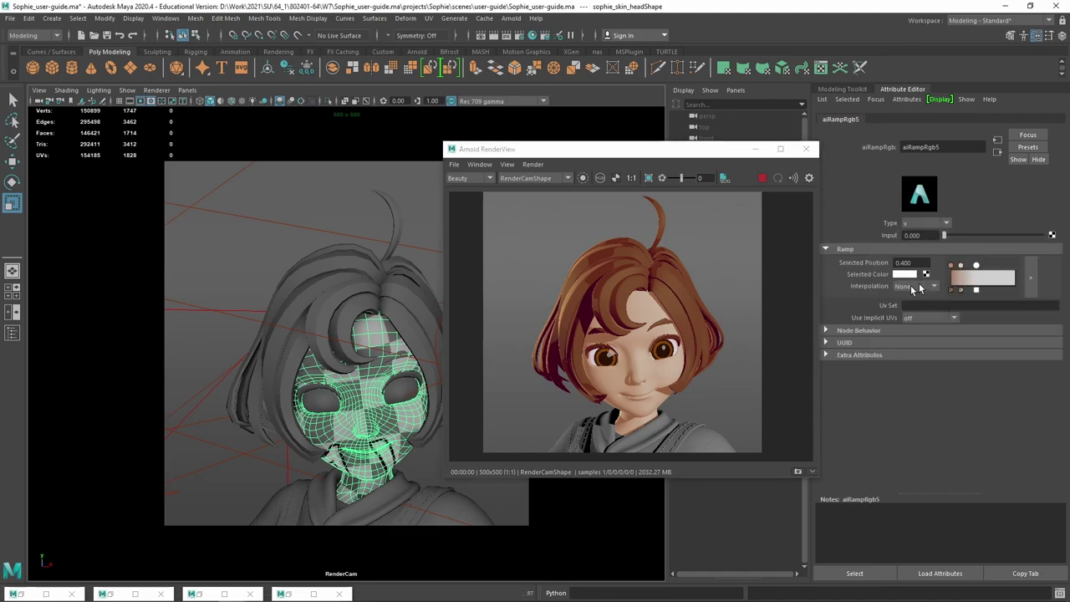
{"action": "left_click", "coordinate": [951, 266]}
{"action": "left_click", "coordinate": [917, 286]}
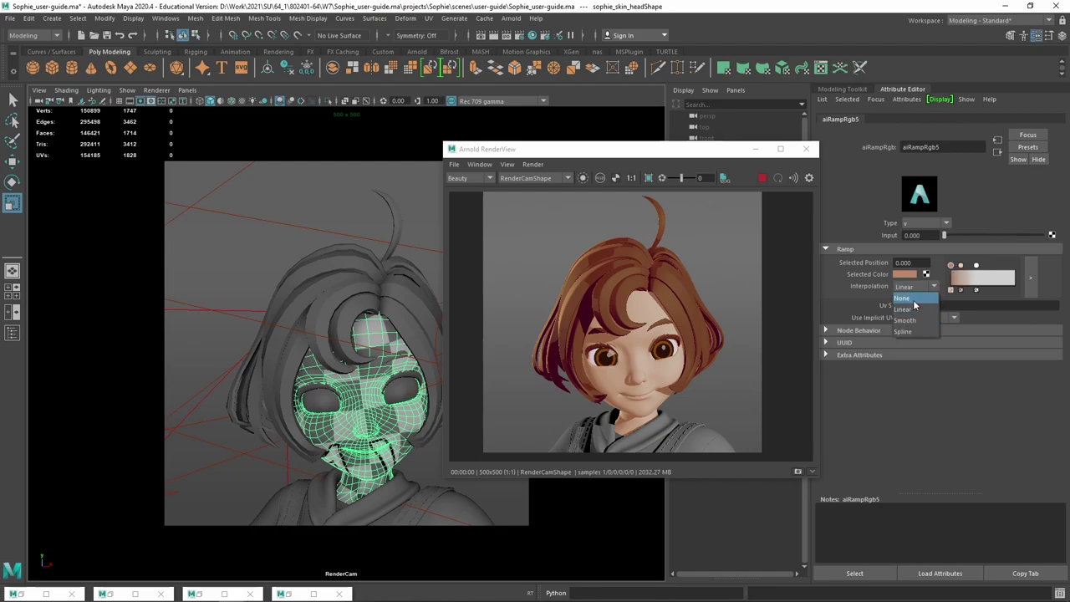
{"action": "left_click", "coordinate": [913, 292]}
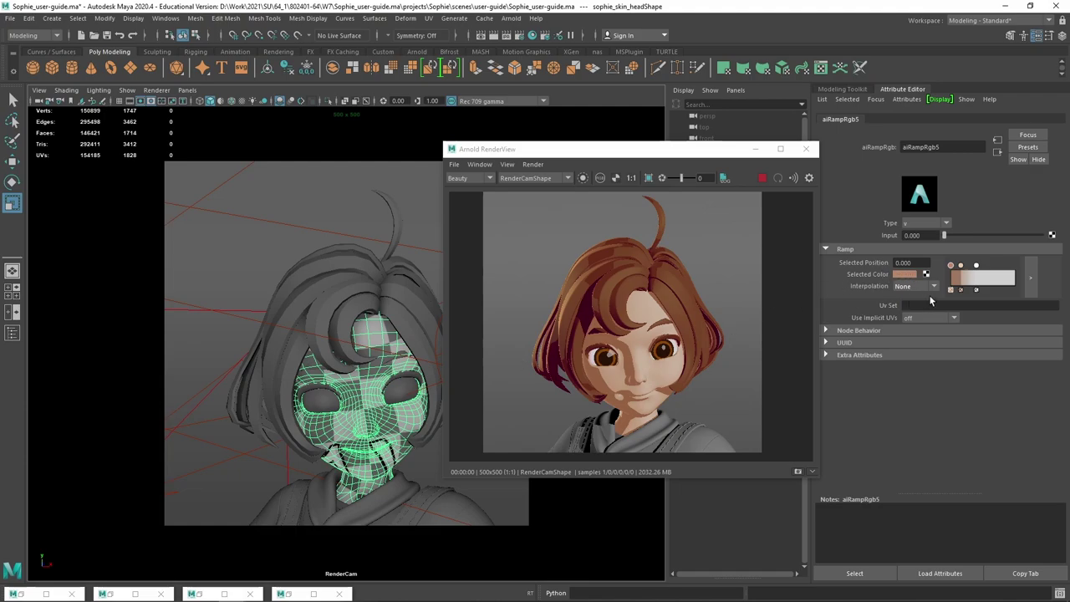
{"action": "left_click", "coordinate": [913, 288]}
{"action": "left_click", "coordinate": [912, 309]}
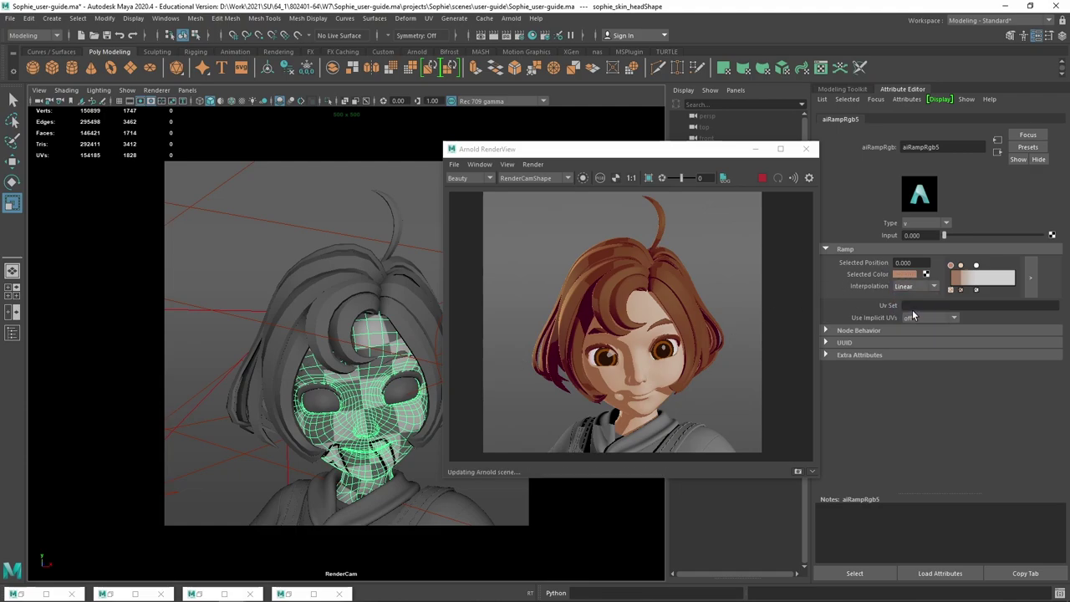
{"action": "left_click", "coordinate": [915, 288]}
{"action": "left_click", "coordinate": [911, 322]}
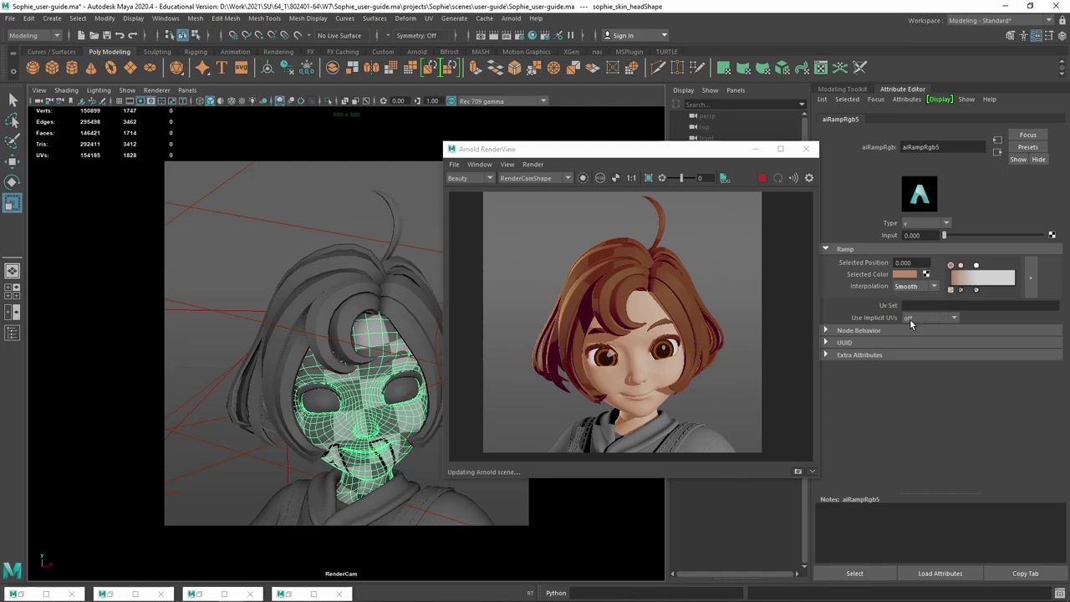
{"action": "left_click", "coordinate": [913, 287]}
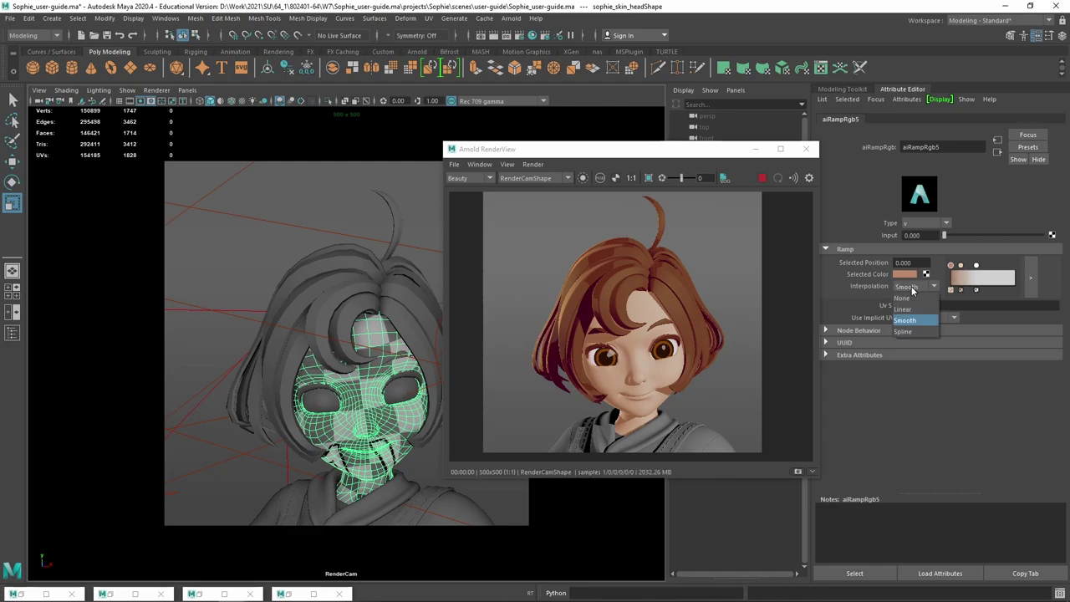
{"action": "left_click", "coordinate": [960, 266]}
Add a lighter skin-ramp stop at 0.165, keeping Smooth interpolation.
{"action": "left_click", "coordinate": [961, 267]}
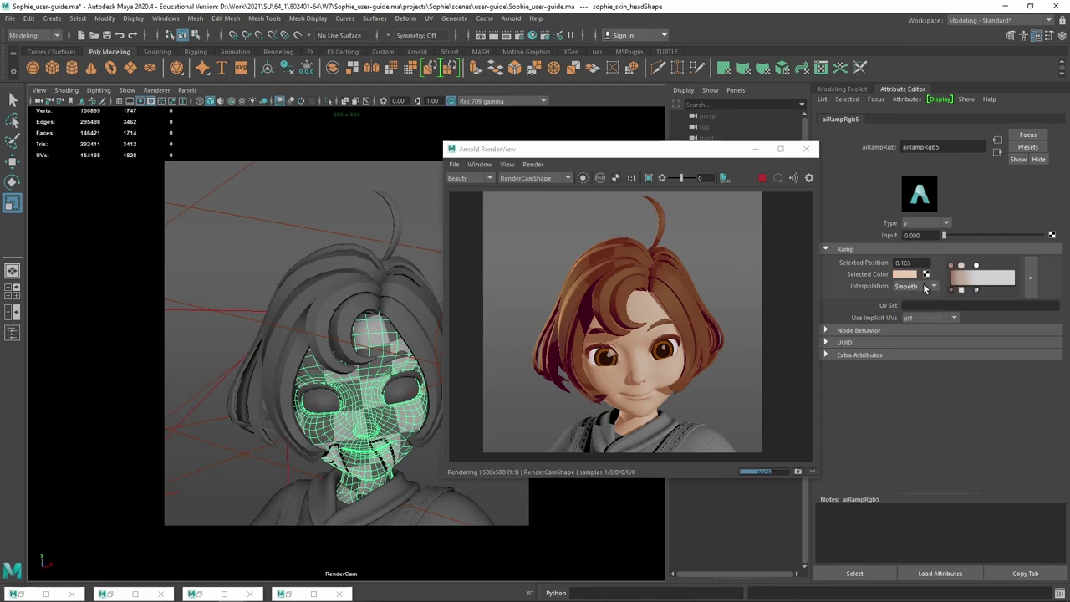
{"action": "left_click", "coordinate": [914, 287]}
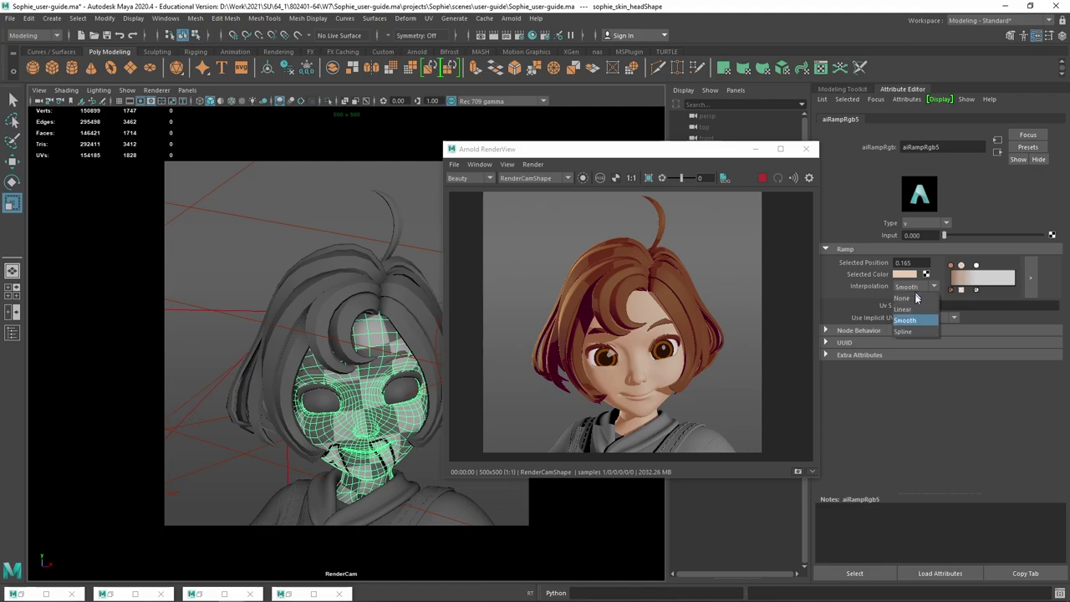
{"action": "left_click", "coordinate": [914, 299]}
{"action": "left_click", "coordinate": [915, 287]}
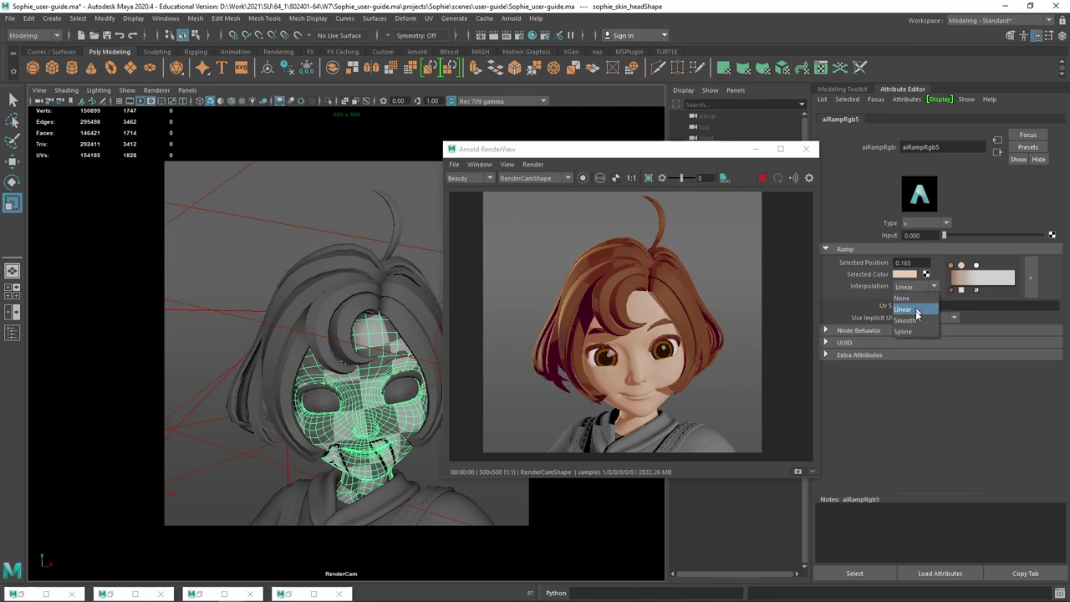
{"action": "left_click", "coordinate": [914, 315]}
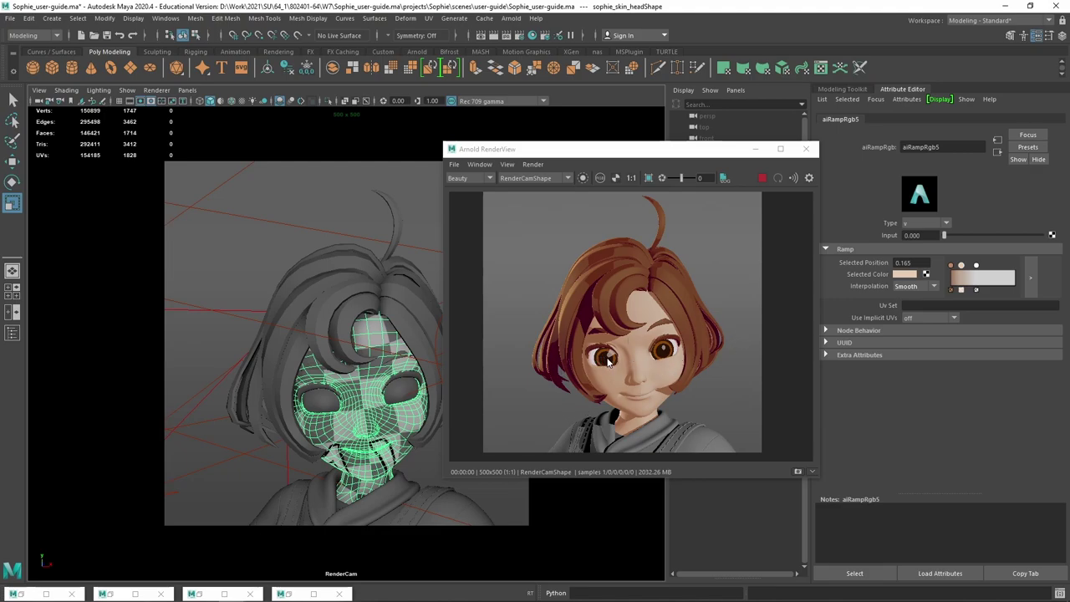
{"action": "left_click", "coordinate": [656, 425]}
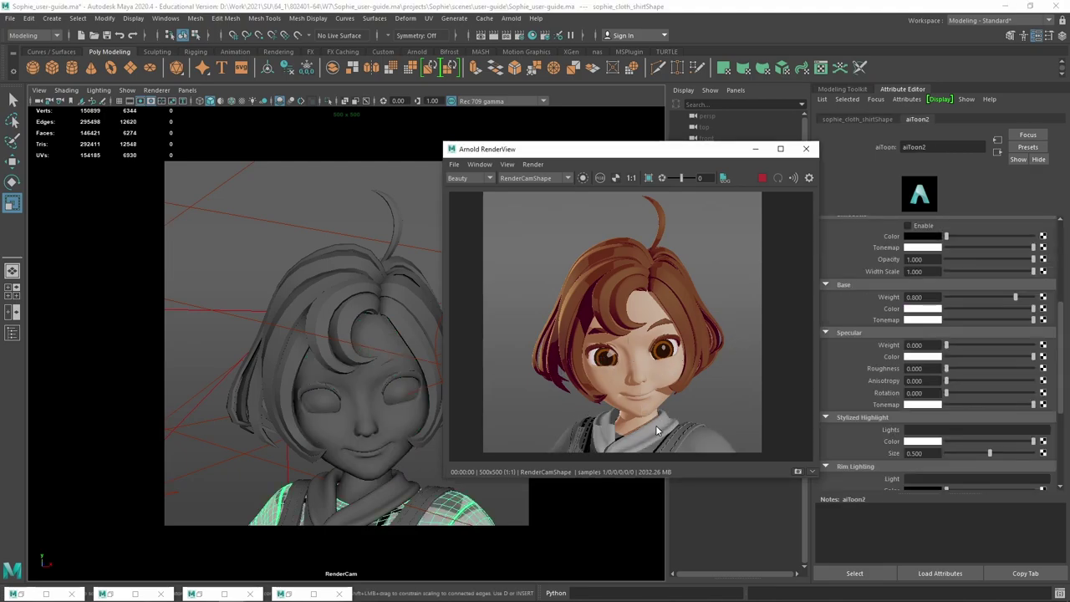
Change the shirt aiToon2 Base Color from blue to a lighter sky blue.
{"action": "left_click", "coordinate": [655, 424]}
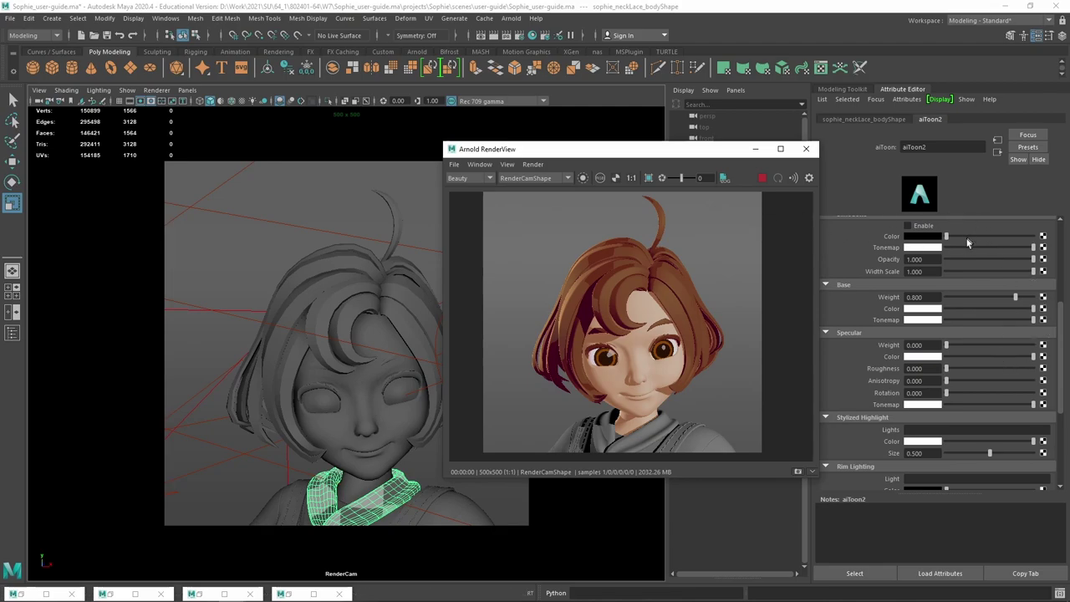
{"action": "scroll", "coordinate": [961, 260], "scroll_direction": "up", "scroll_amount": 2}
{"action": "scroll", "coordinate": [996, 273], "scroll_direction": "up", "scroll_amount": 2}
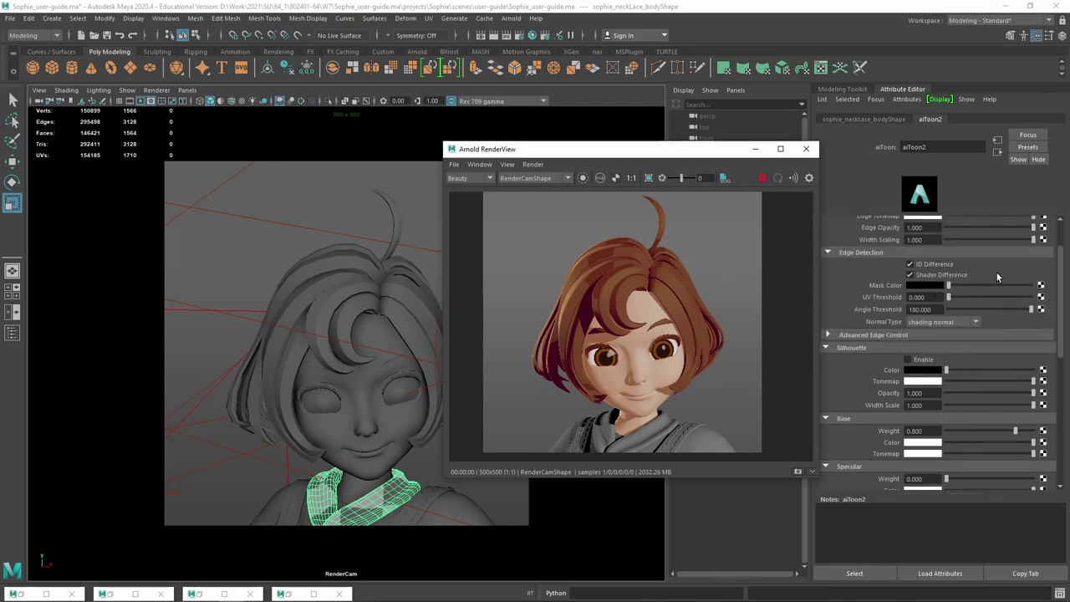
{"action": "scroll", "coordinate": [950, 272], "scroll_direction": "down", "scroll_amount": 1}
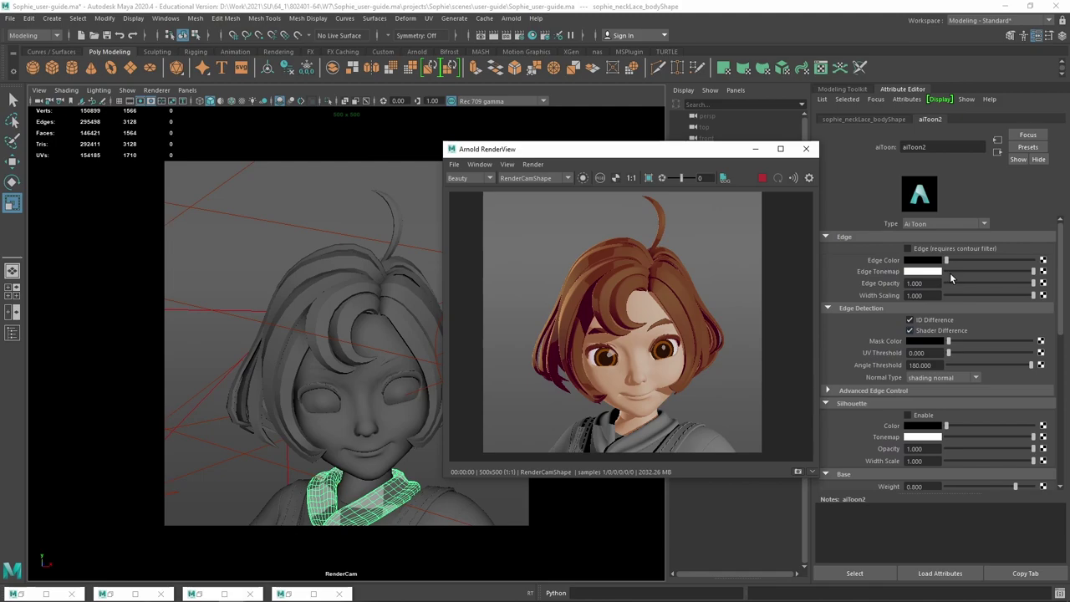
{"action": "scroll", "coordinate": [944, 374], "scroll_direction": "down", "scroll_amount": 1}
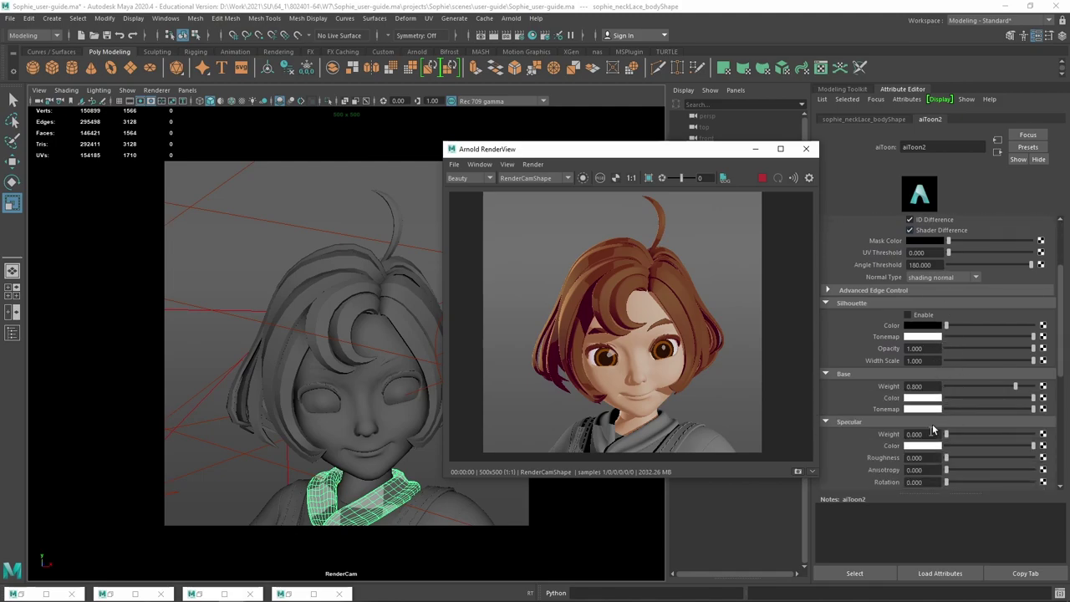
{"action": "left_click", "coordinate": [933, 397]}
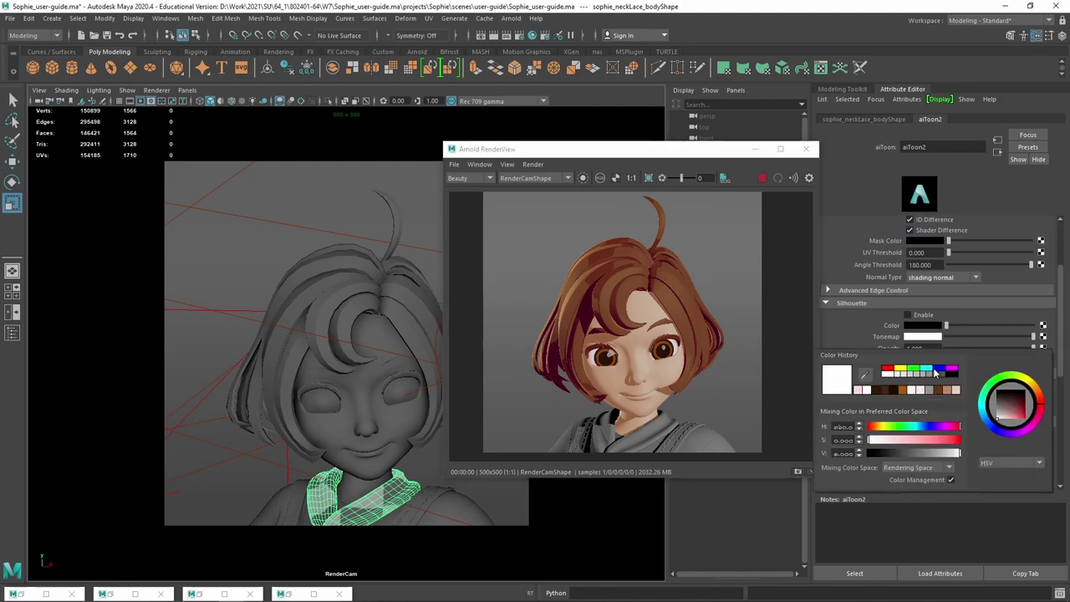
{"action": "left_click", "coordinate": [935, 371]}
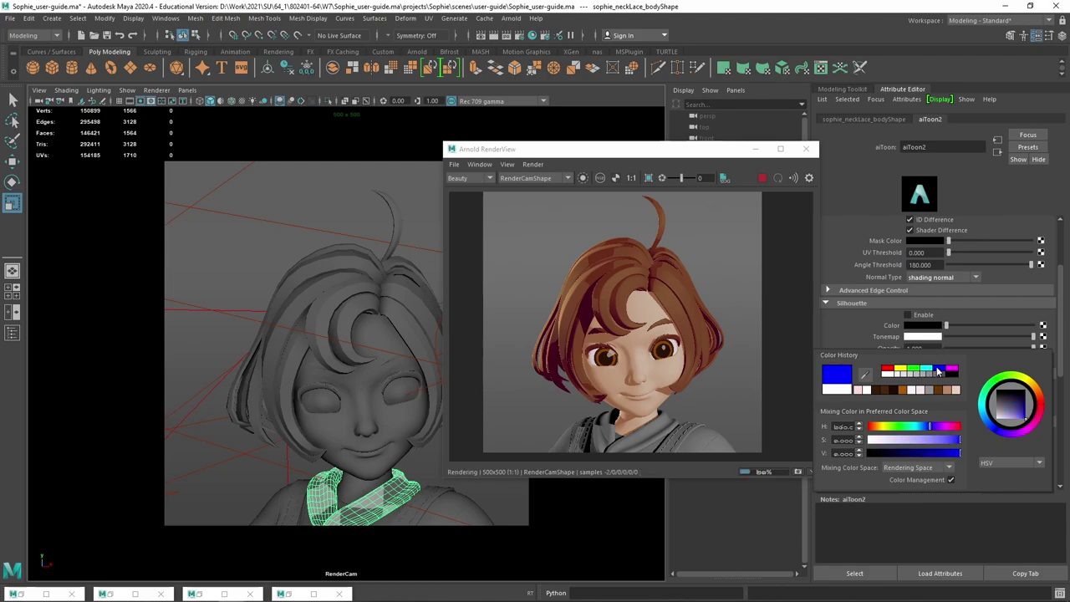
{"action": "left_click", "coordinate": [923, 428]}
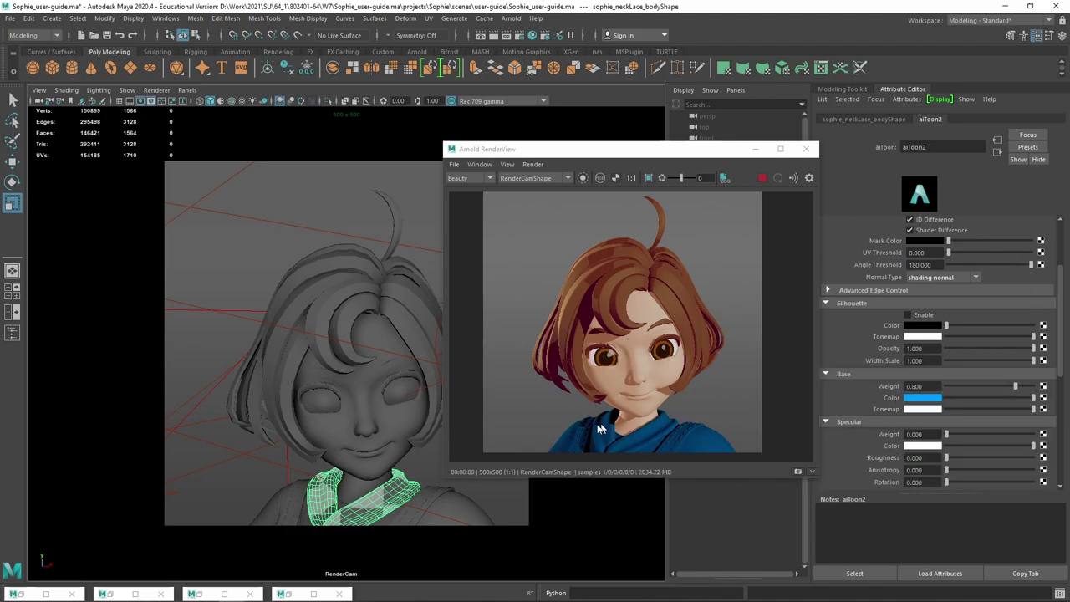
Connect a new aiRampRgb to the shirt's Base Tonemap with None interpolation and its white stop moved inward.
{"action": "left_click", "coordinate": [1042, 409]}
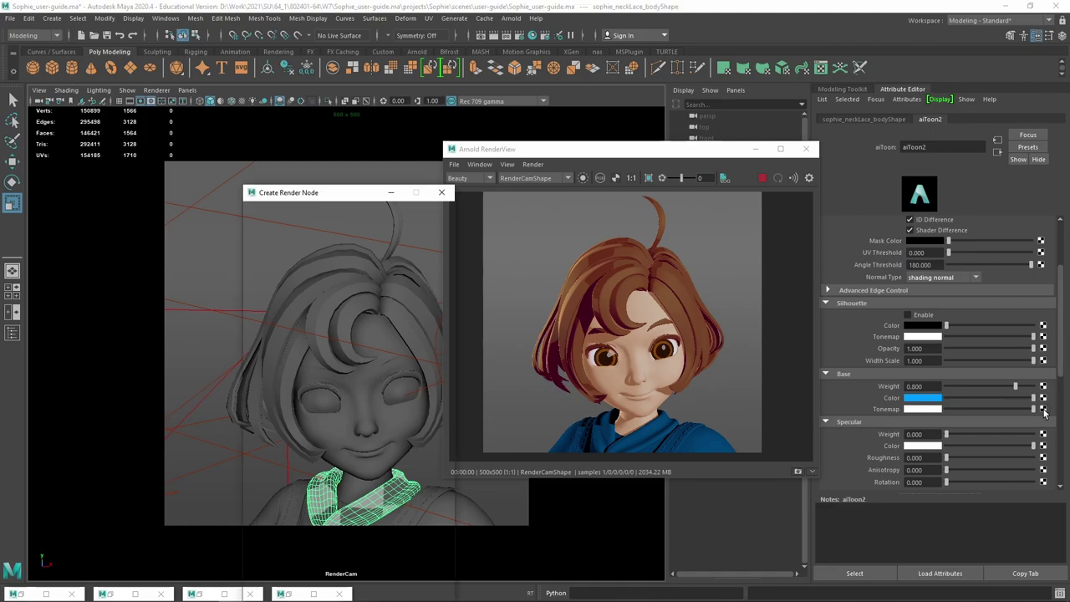
{"action": "left_click", "coordinate": [273, 350]}
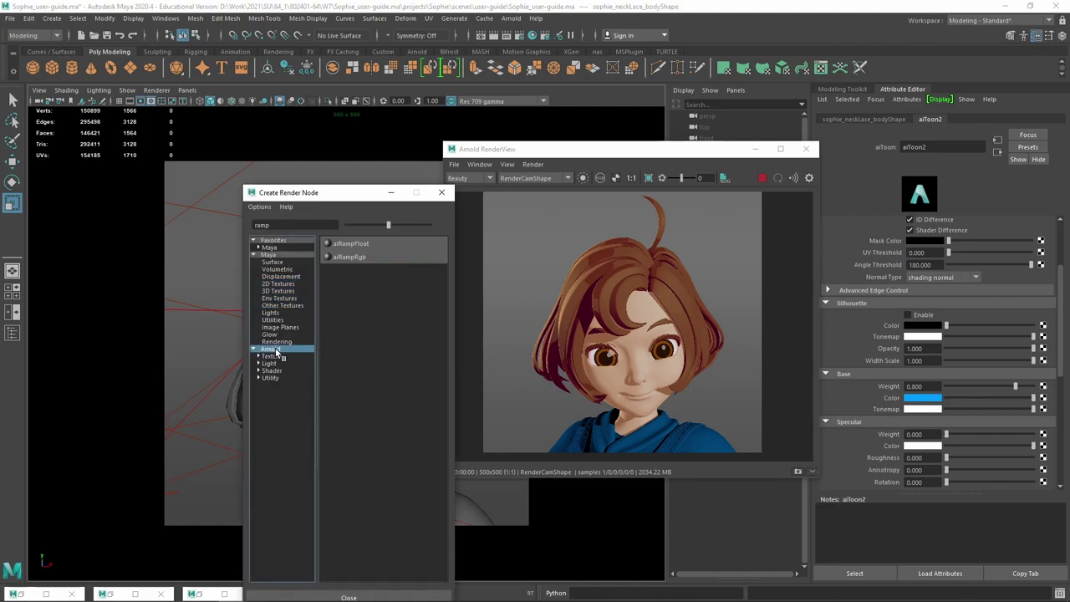
{"action": "left_click", "coordinate": [356, 257]}
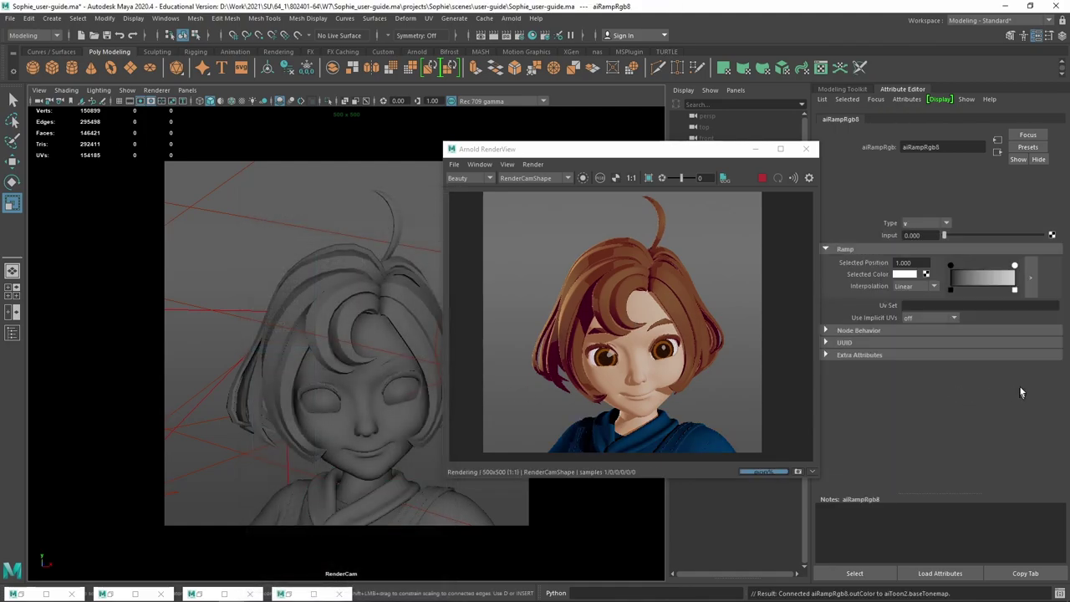
{"action": "left_click", "coordinate": [951, 266]}
{"action": "left_click", "coordinate": [911, 286]}
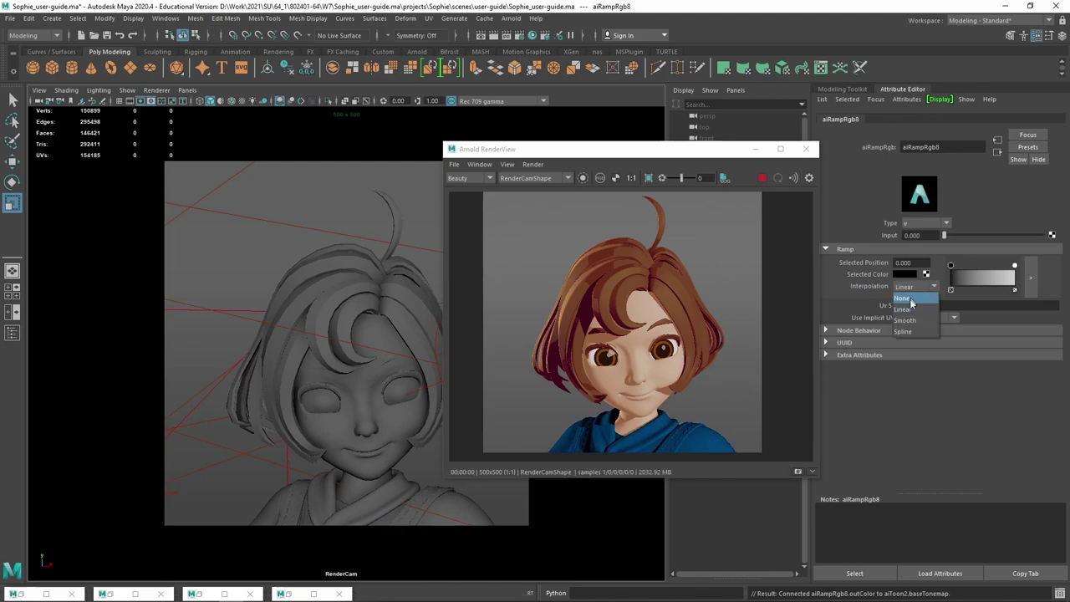
{"action": "left_click", "coordinate": [914, 303]}
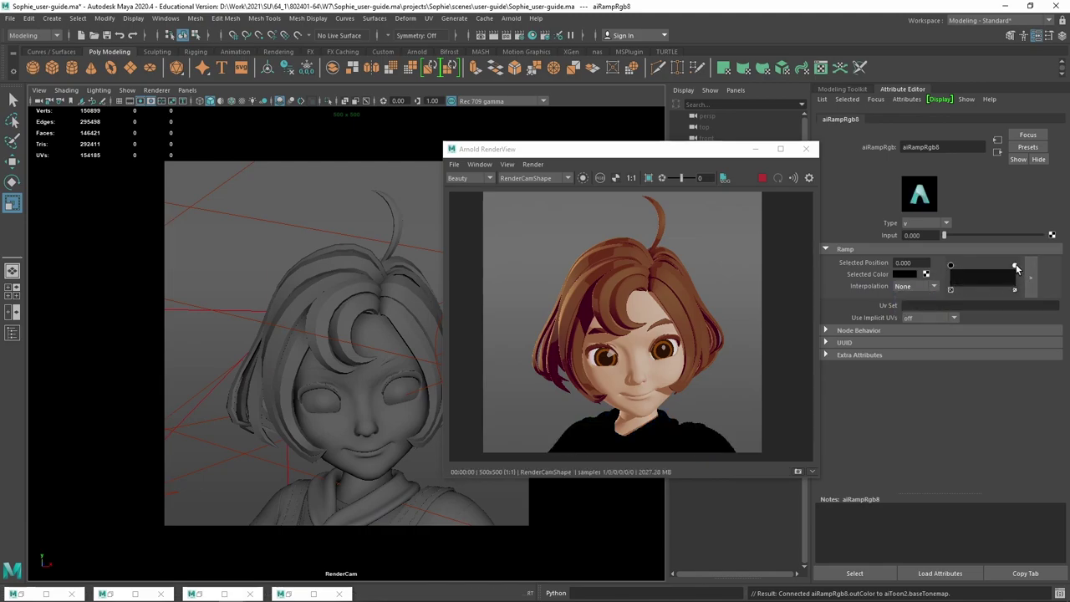
{"action": "left_click", "coordinate": [1014, 266]}
{"action": "left_click_drag", "start_coordinate": [974, 270], "coordinate": [960, 268]}
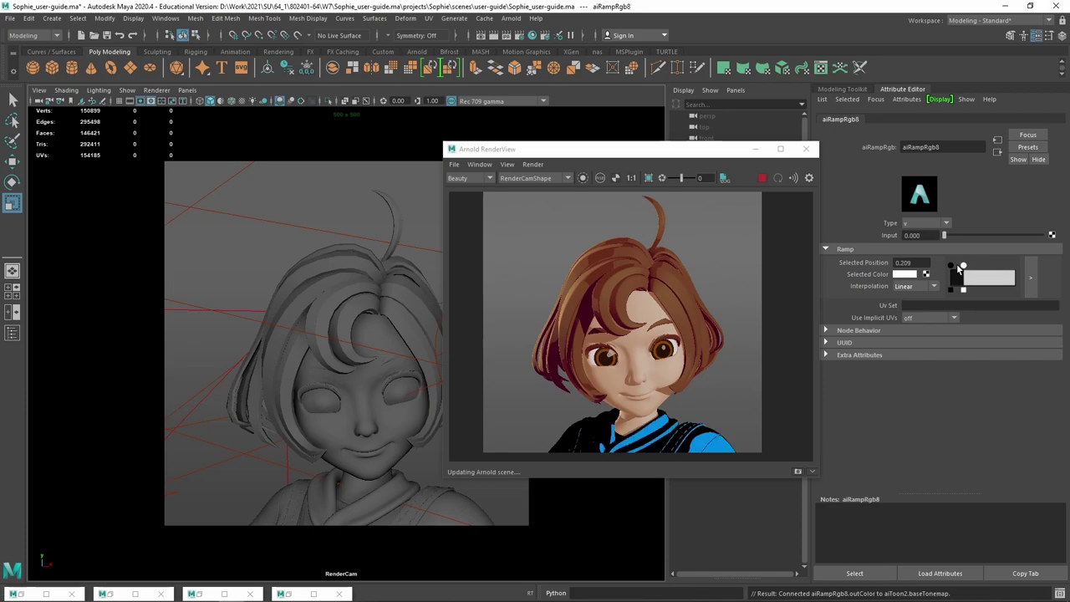
{"action": "left_click_drag", "start_coordinate": [959, 268], "coordinate": [959, 268]}
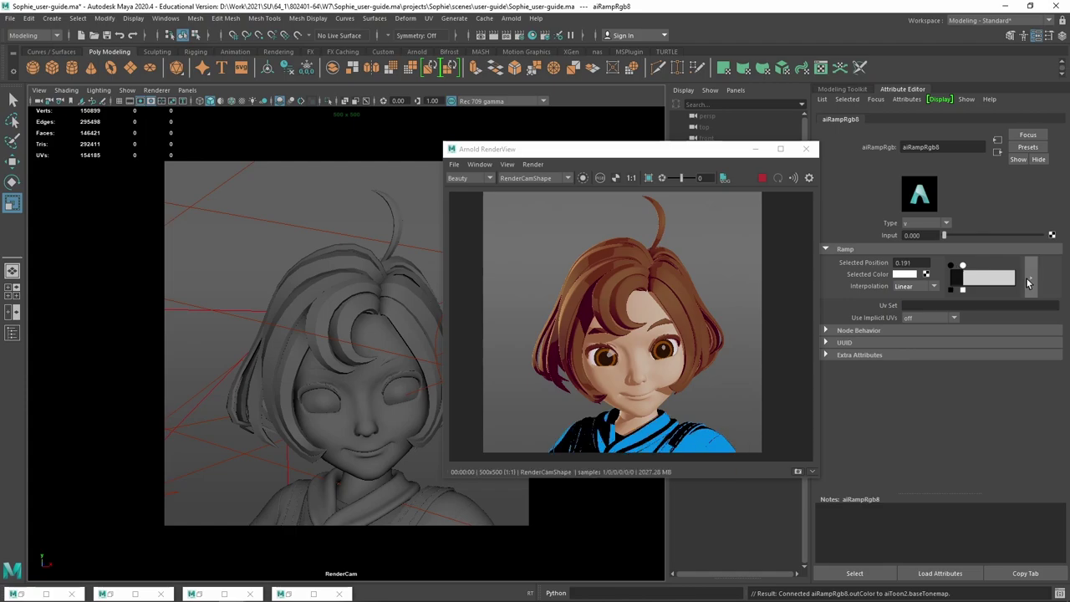
In the larger ramp editor, add a lighter middle step and turn the black end grey.
{"action": "left_click", "coordinate": [1029, 280]}
{"action": "left_click", "coordinate": [397, 236]}
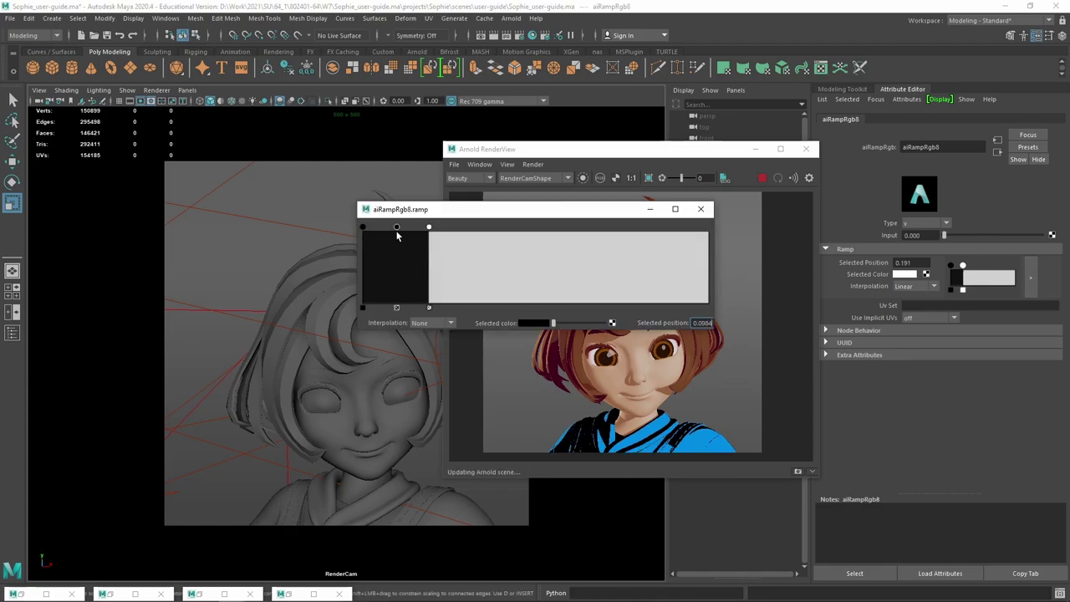
{"action": "left_click_drag", "start_coordinate": [558, 325], "coordinate": [580, 325]}
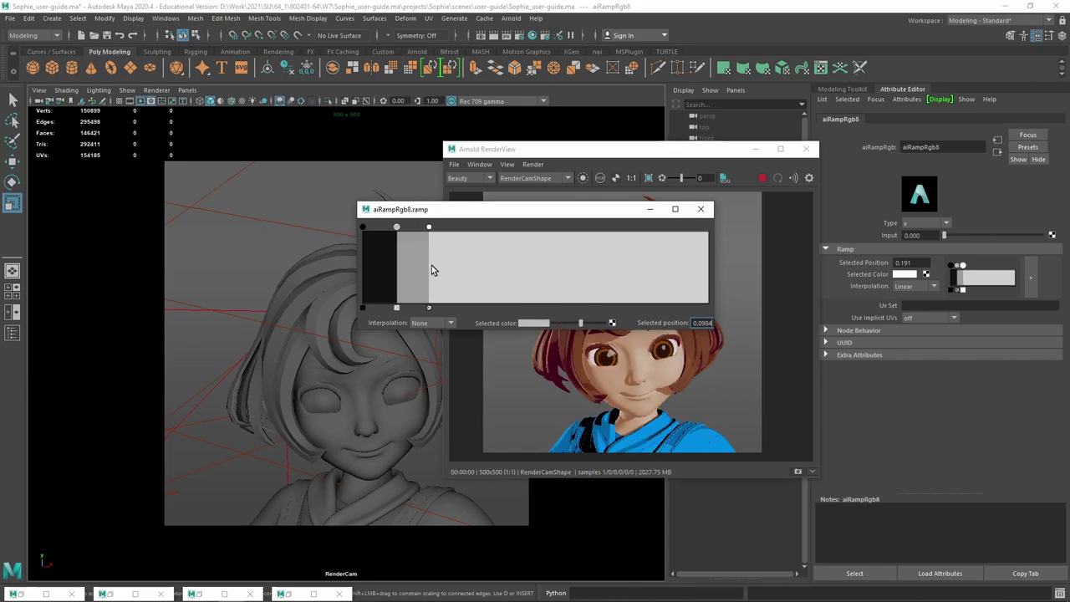
{"action": "left_click", "coordinate": [362, 226]}
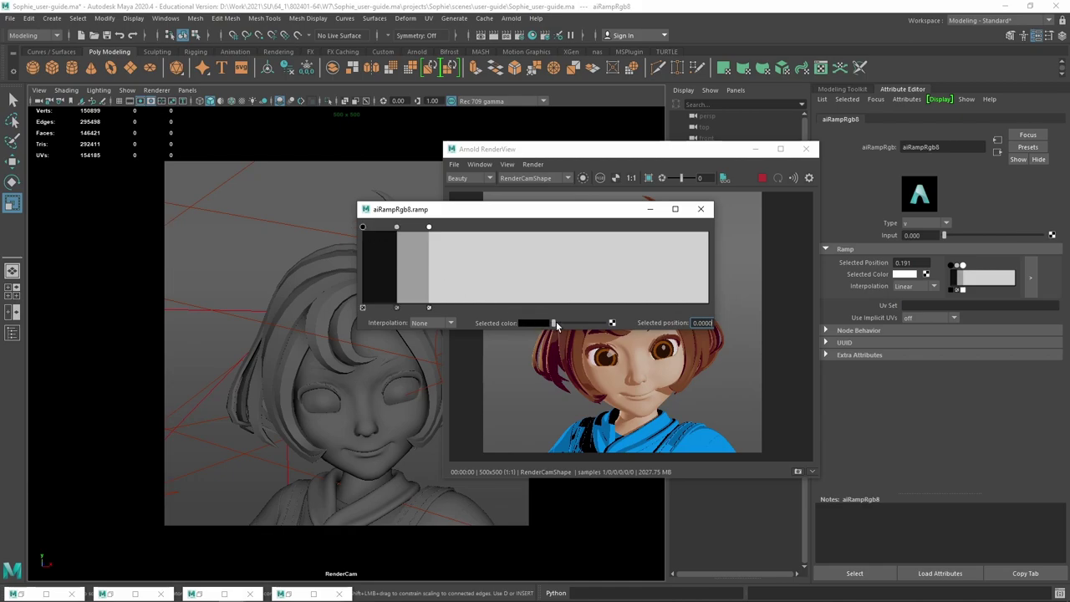
{"action": "left_click_drag", "start_coordinate": [554, 325], "coordinate": [572, 324]}
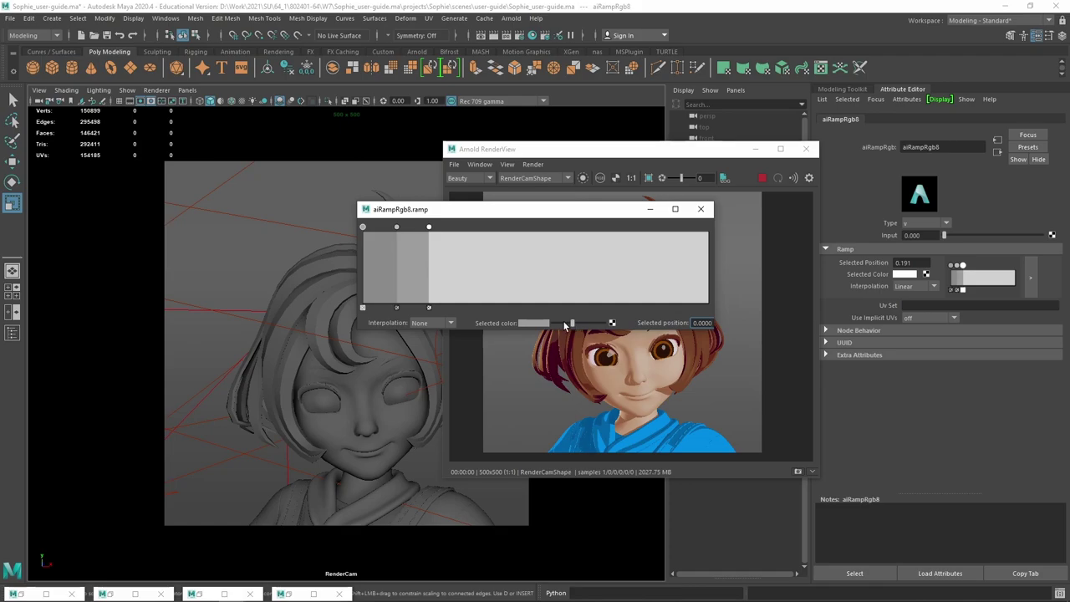
{"action": "left_click", "coordinate": [564, 324]}
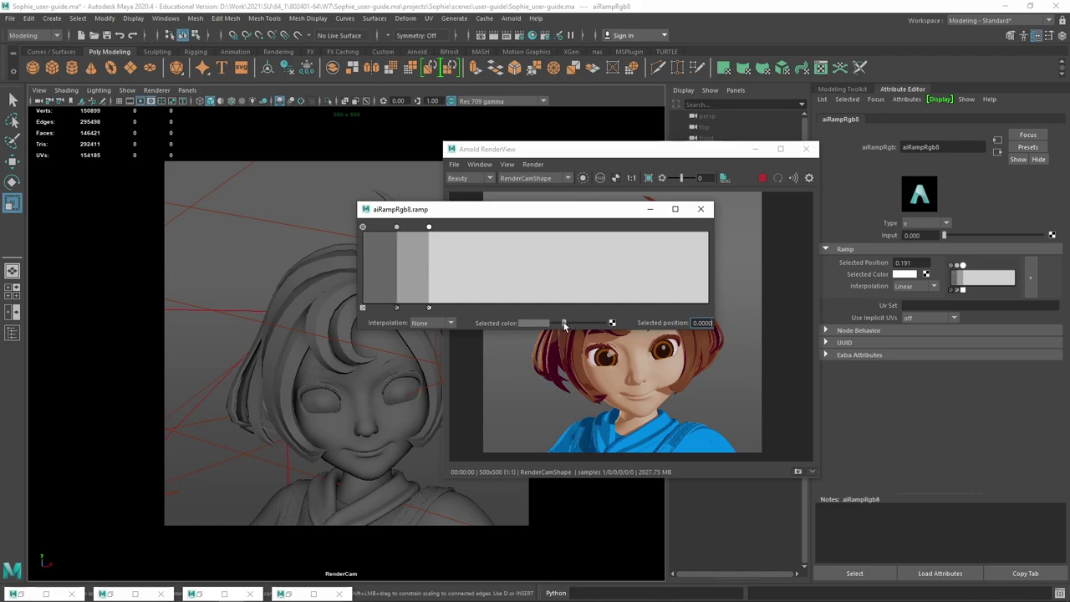
{"action": "left_click", "coordinate": [703, 210]}
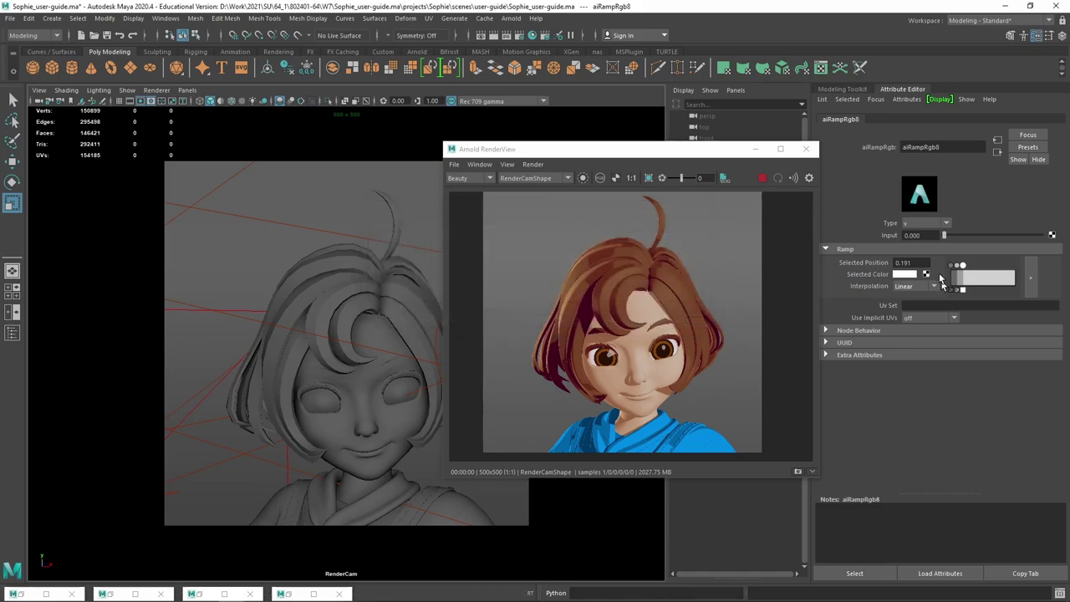
Set the shirt aiToon2 Base Weight to 0.8.
{"action": "left_click", "coordinate": [996, 152]}
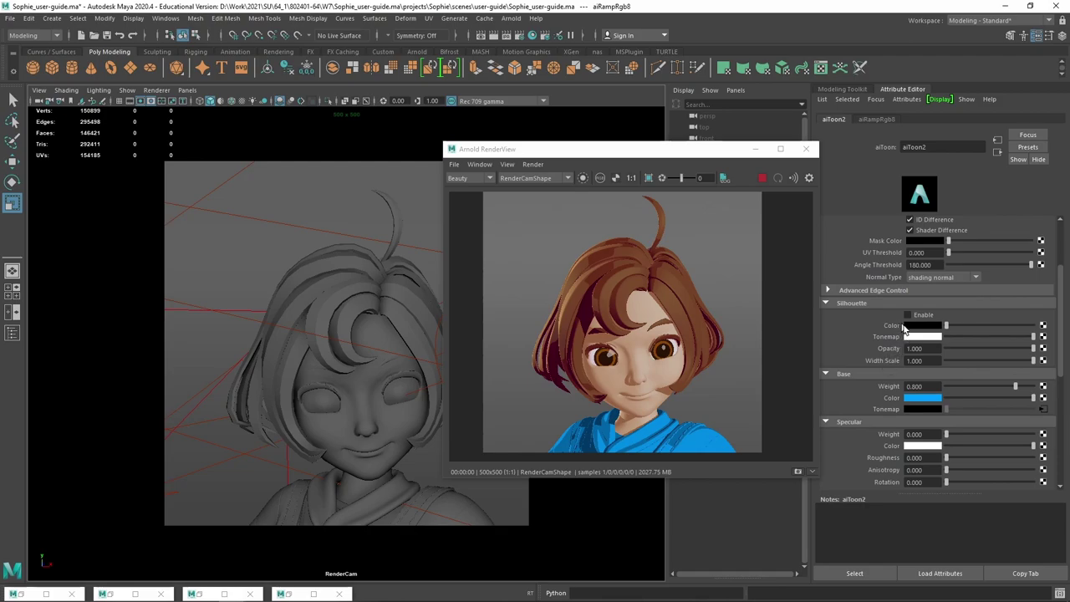
{"action": "double_click", "coordinate": [911, 385]}
{"action": "type", "text": "0.8"}
Experiment with specular settings, ending at Specular Weight 0 and Roughness 0.169.
{"action": "left_click_drag", "start_coordinate": [958, 434], "coordinate": [962, 433]}
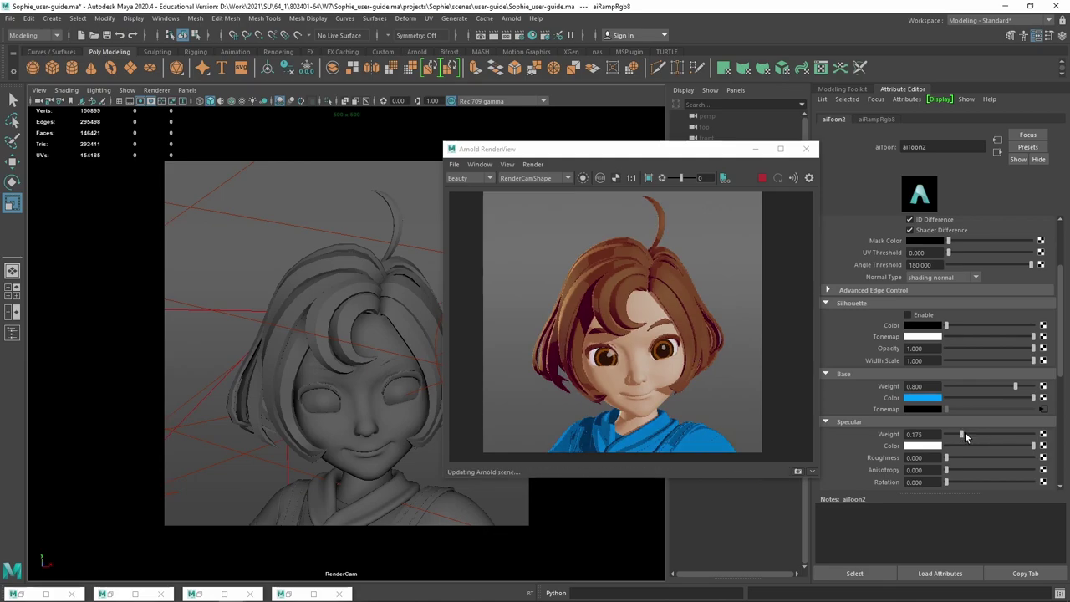
{"action": "left_click", "coordinate": [977, 435]}
{"action": "left_click_drag", "start_coordinate": [948, 459], "coordinate": [988, 459]}
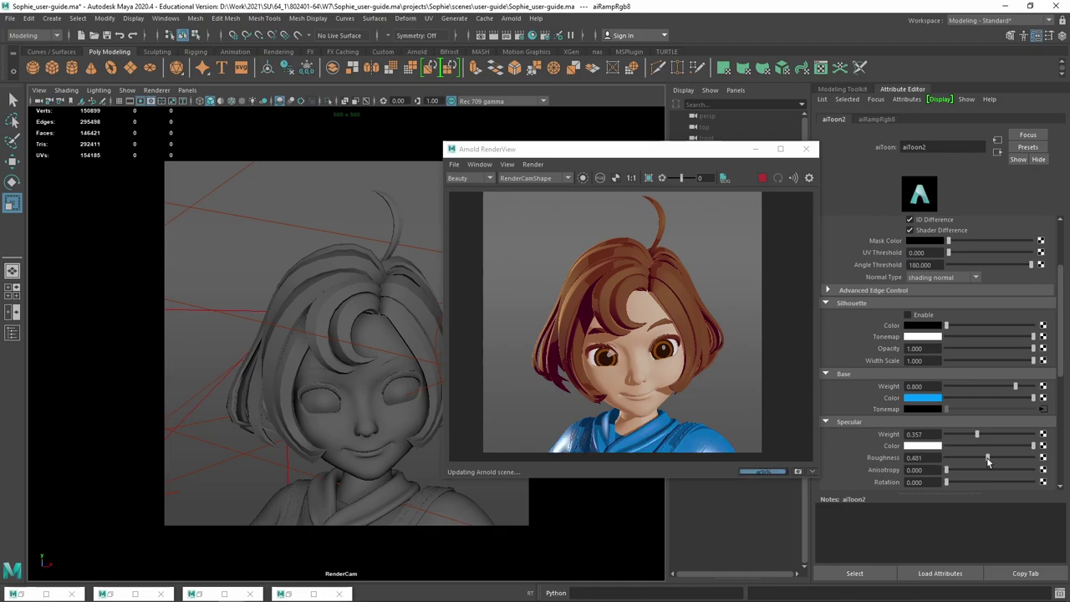
{"action": "left_click", "coordinate": [967, 458]}
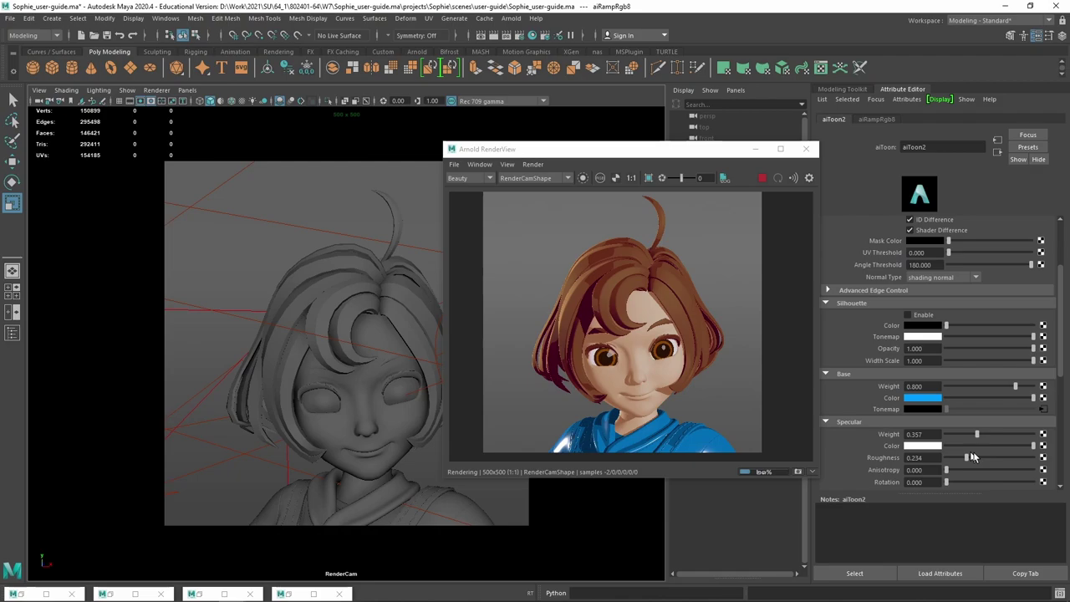
{"action": "mouse_move", "coordinate": [972, 457]}
{"action": "left_mouse_down"}
{"action": "mouse_move", "coordinate": [992, 458]}
{"action": "mouse_move", "coordinate": [957, 434]}
{"action": "left_mouse_up"}
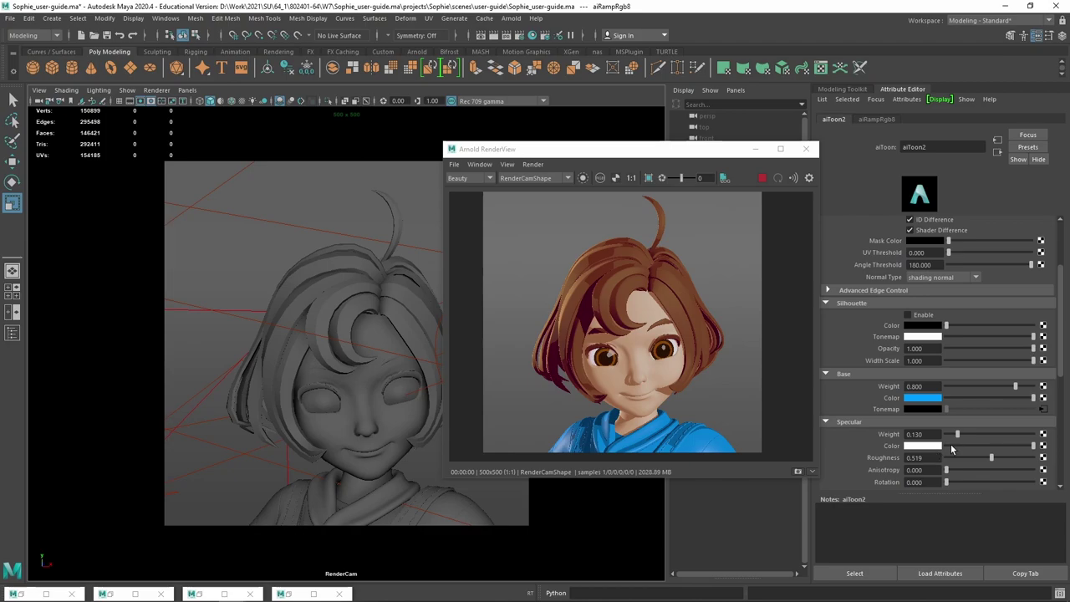
{"action": "scroll", "coordinate": [971, 476], "scroll_direction": "down", "scroll_amount": 2}
{"action": "left_click", "coordinate": [969, 425]}
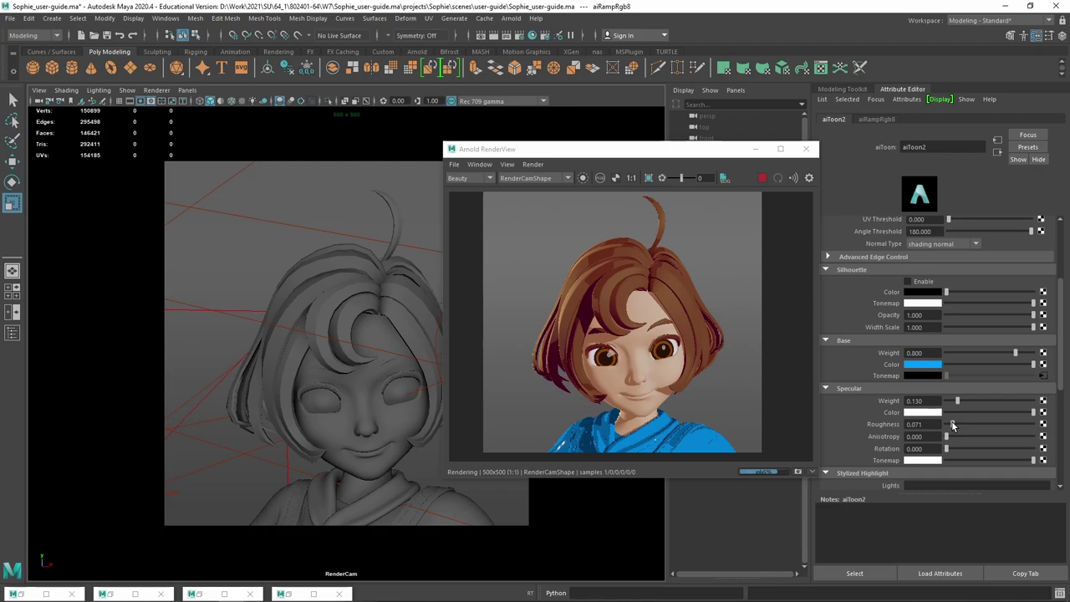
{"action": "left_click", "coordinate": [961, 425]}
{"action": "left_click", "coordinate": [947, 402]}
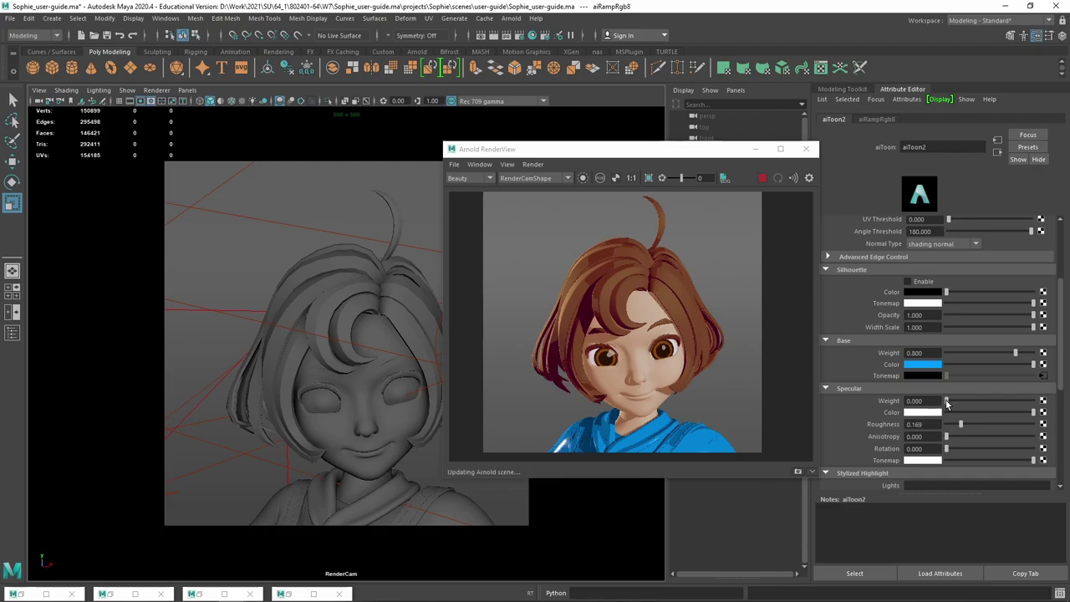
{"action": "left_click_drag", "start_coordinate": [946, 403], "coordinate": [941, 405]}
{"action": "scroll", "coordinate": [909, 443], "scroll_direction": "down", "scroll_amount": 3}
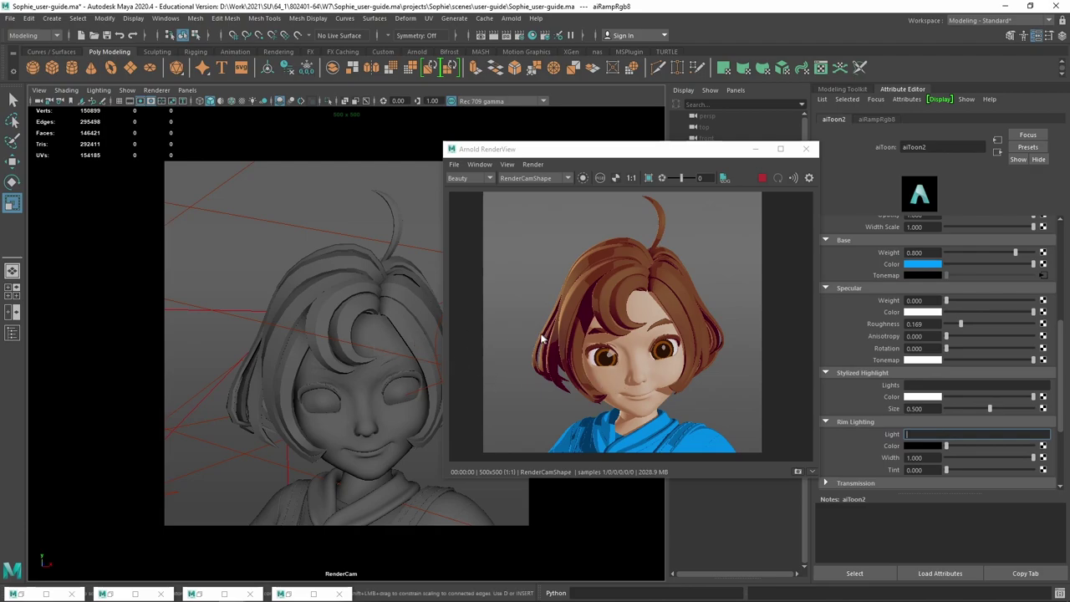
Copy directionalLightShape2 from the hair's rim light into the shirt's Rim Lighting Light field.
{"action": "left_click", "coordinate": [301, 291]}
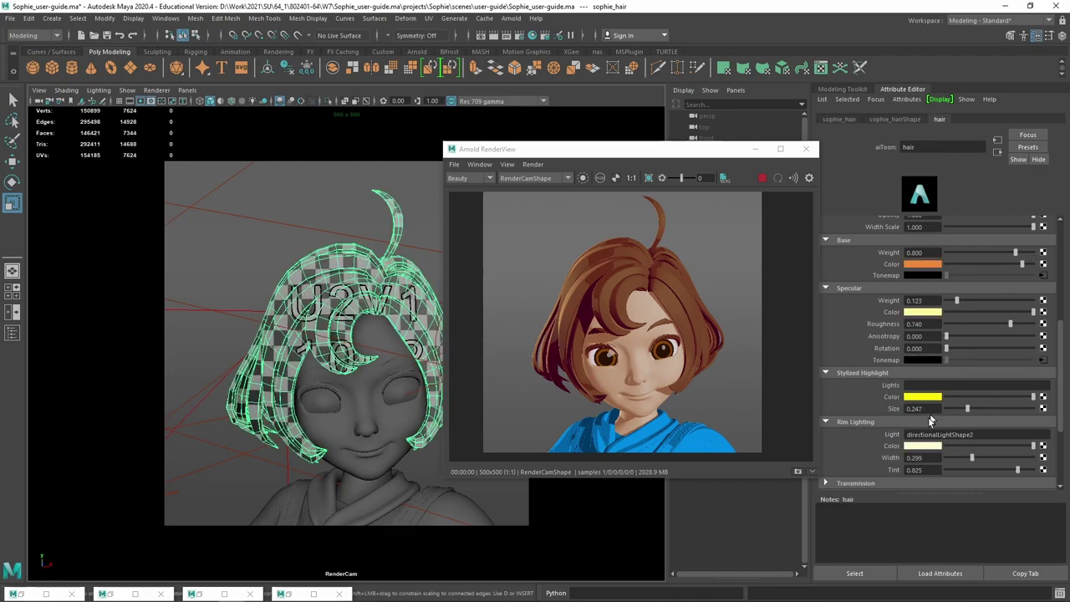
{"action": "left_click_drag", "start_coordinate": [979, 435], "coordinate": [856, 433]}
{"action": "key", "text": "ctrl+c"}
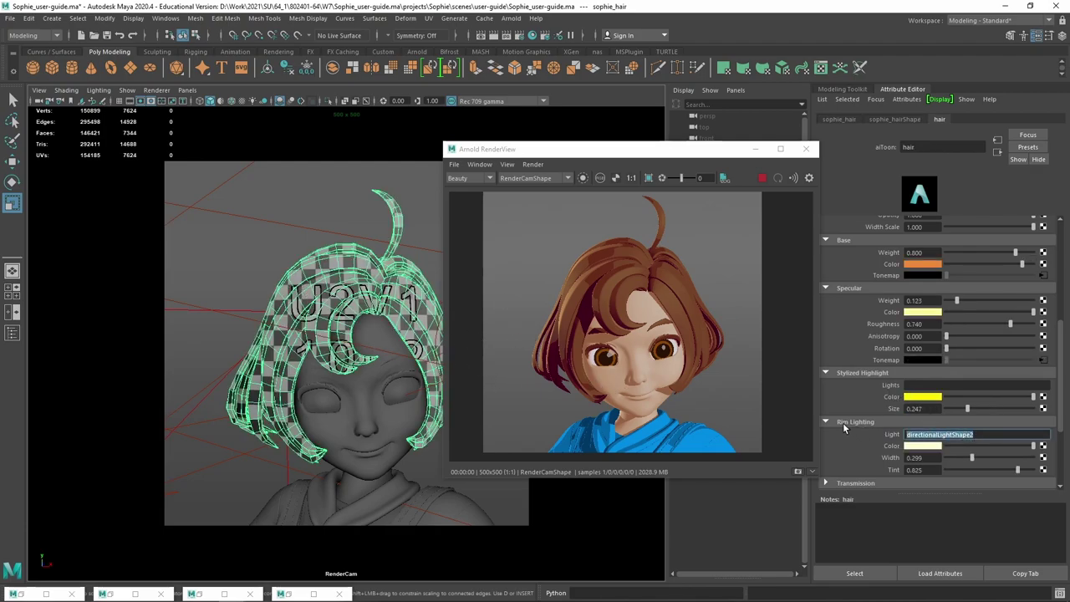
{"action": "left_click", "coordinate": [312, 500]}
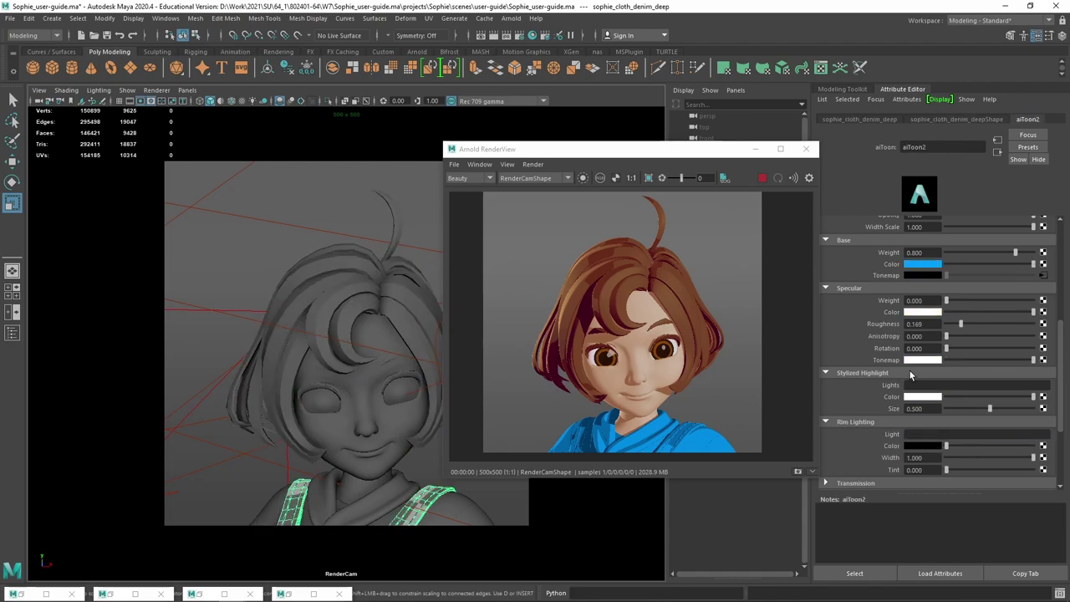
{"action": "left_click", "coordinate": [911, 434]}
{"action": "key", "text": "ctrl+v"}
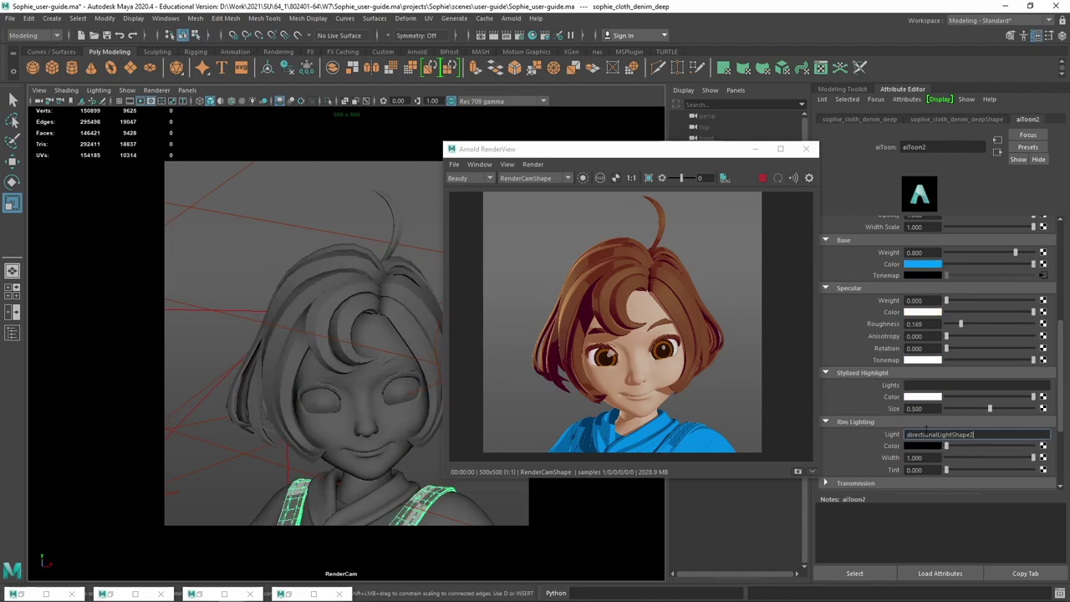
{"action": "key", "text": "Return"}
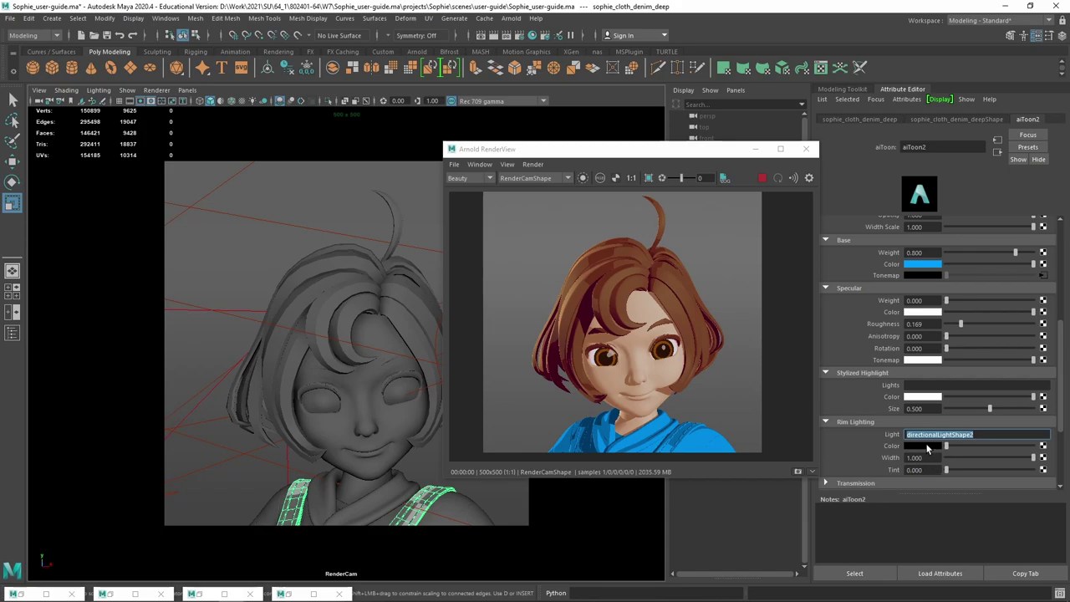
Make the shirt's rim colour orange with rim width 0.851 and tint 0.721.
{"action": "left_click_drag", "start_coordinate": [946, 445], "coordinate": [973, 449]}
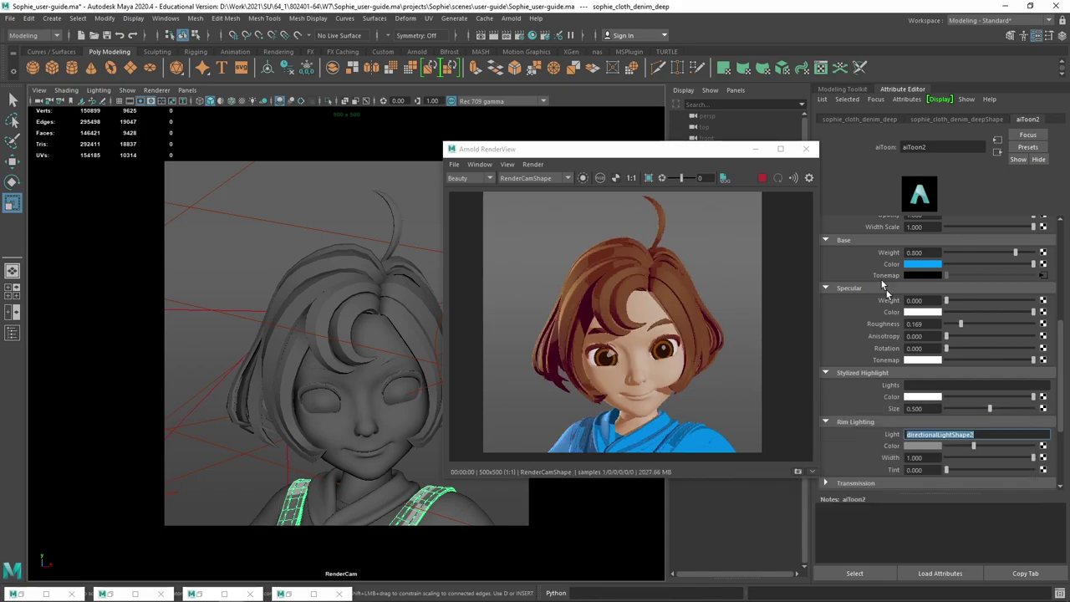
{"action": "left_click", "coordinate": [926, 450]}
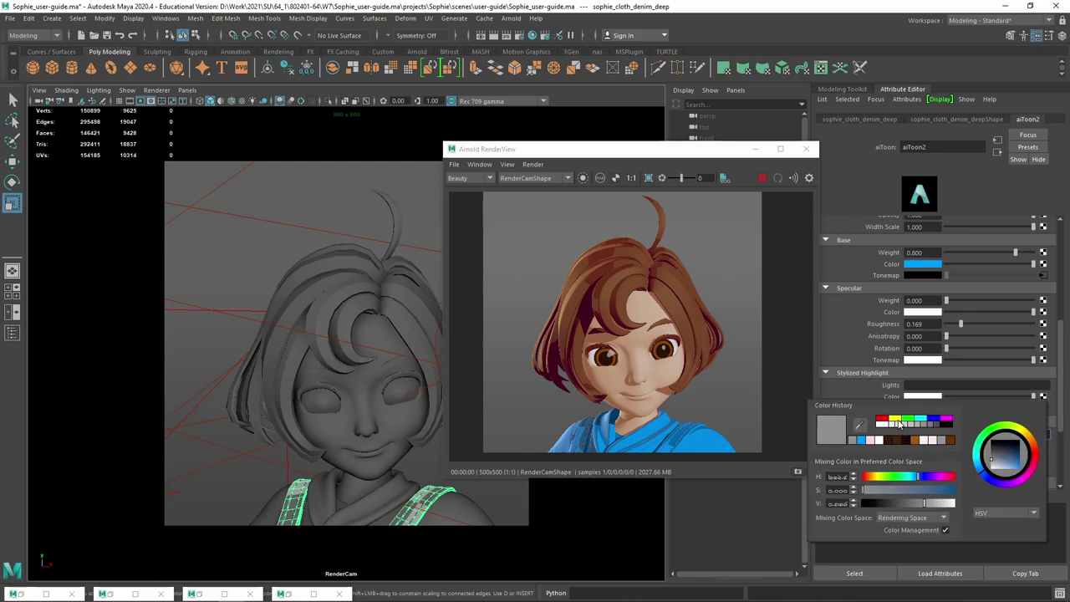
{"action": "left_click", "coordinate": [896, 419]}
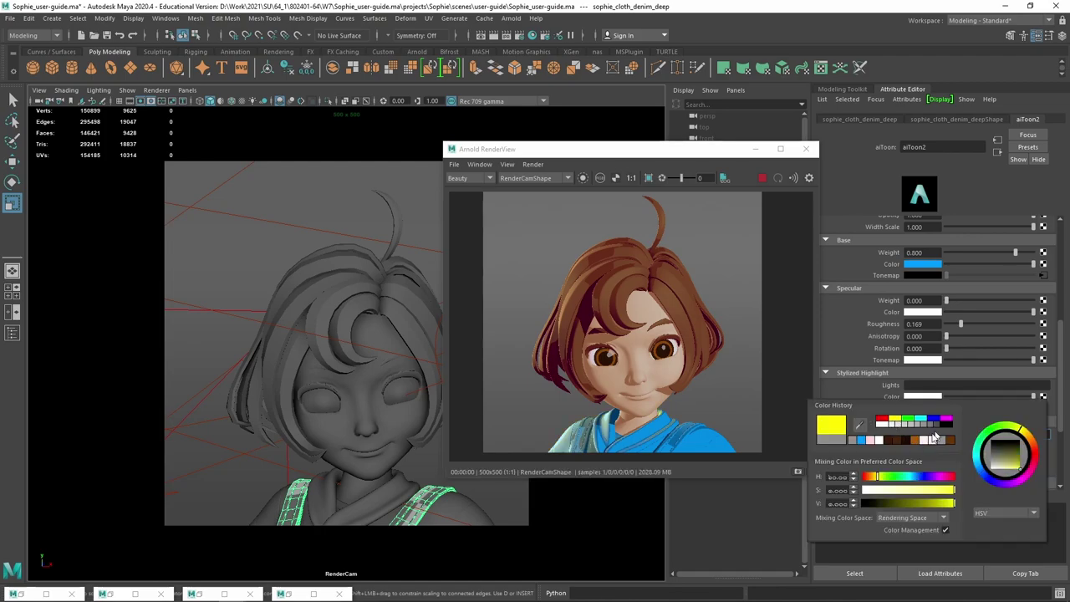
{"action": "left_click_drag", "start_coordinate": [1022, 442], "coordinate": [1037, 449]}
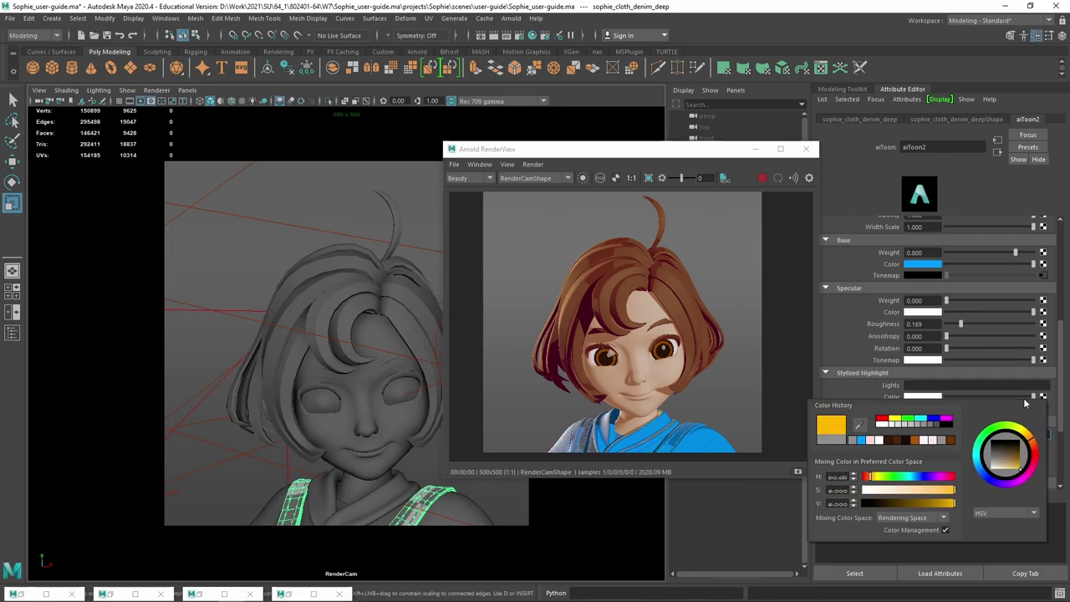
{"action": "scroll", "coordinate": [1064, 393], "scroll_direction": "down", "scroll_amount": 1}
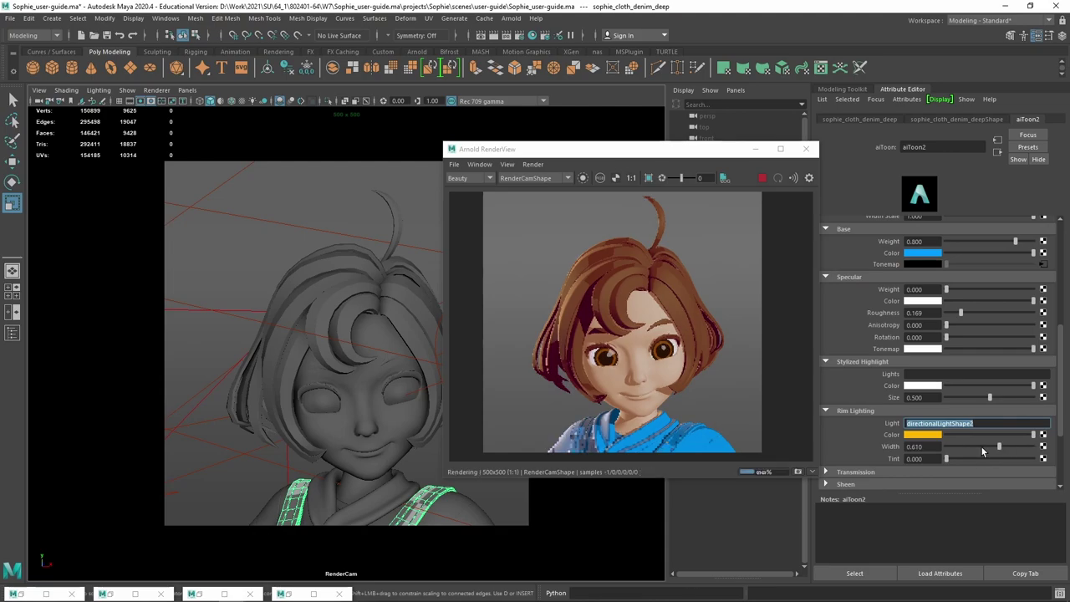
{"action": "left_click_drag", "start_coordinate": [1034, 447], "coordinate": [1020, 446]}
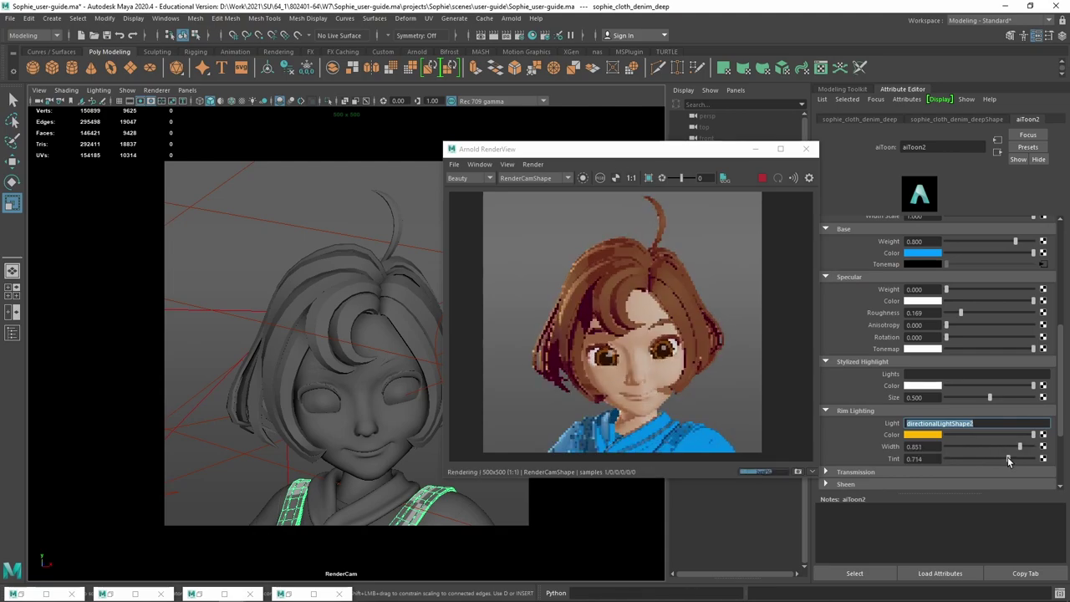
{"action": "left_click", "coordinate": [1007, 457]}
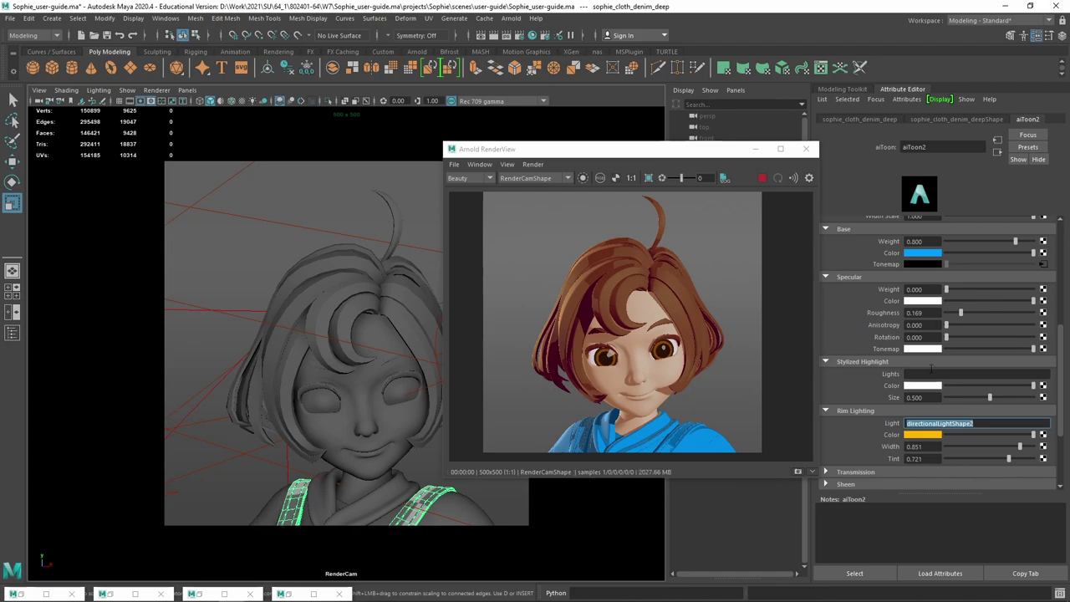
{"action": "left_click", "coordinate": [306, 204]}
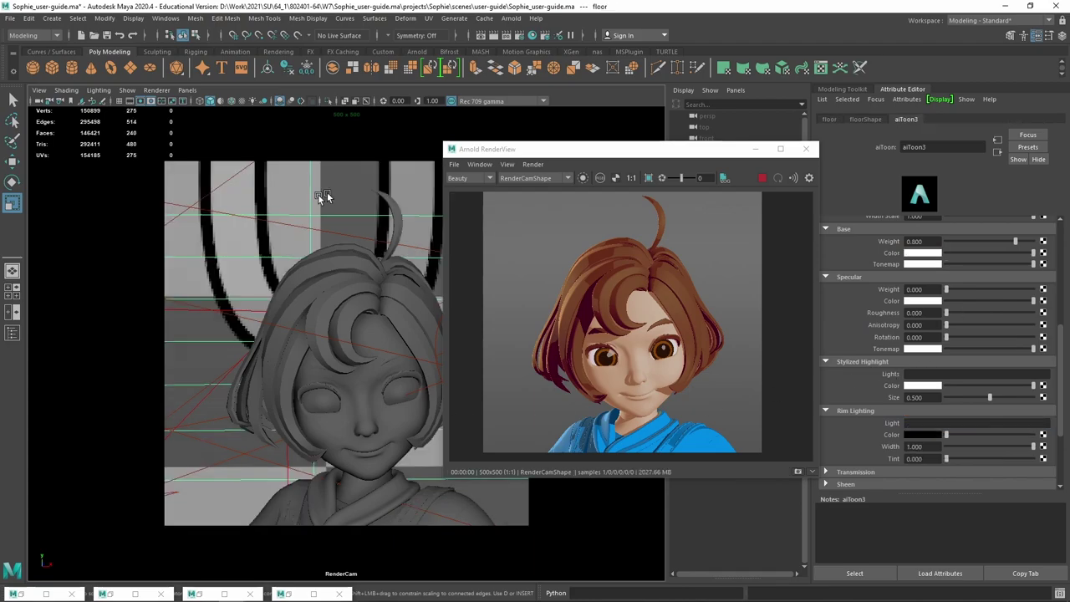
{"action": "scroll", "coordinate": [962, 301], "scroll_direction": "up", "scroll_amount": 2}
{"action": "scroll", "coordinate": [965, 393], "scroll_direction": "up", "scroll_amount": 3}
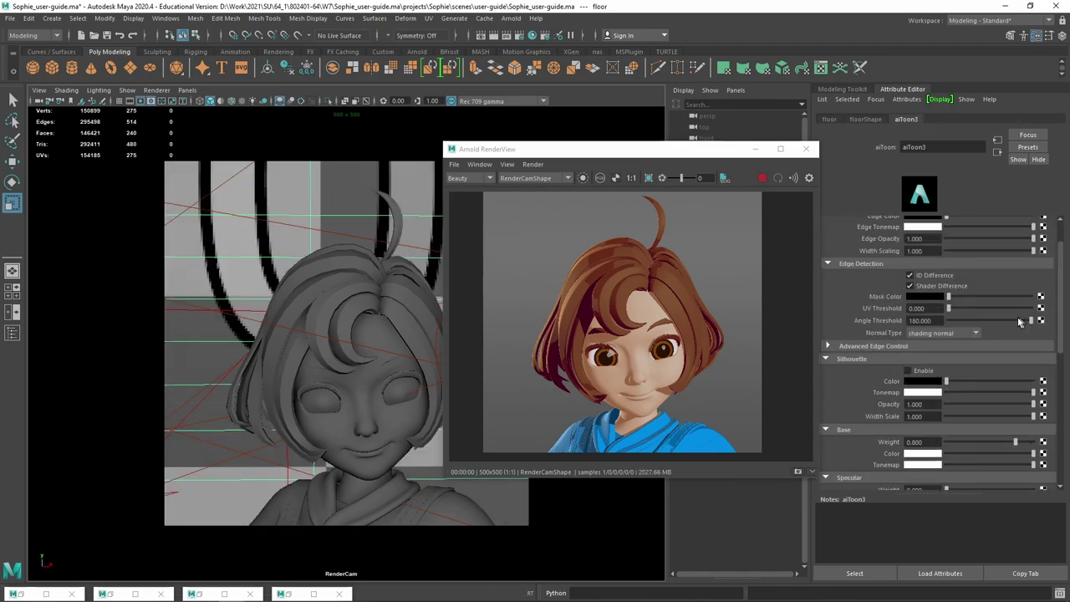
{"action": "left_click", "coordinate": [930, 454]}
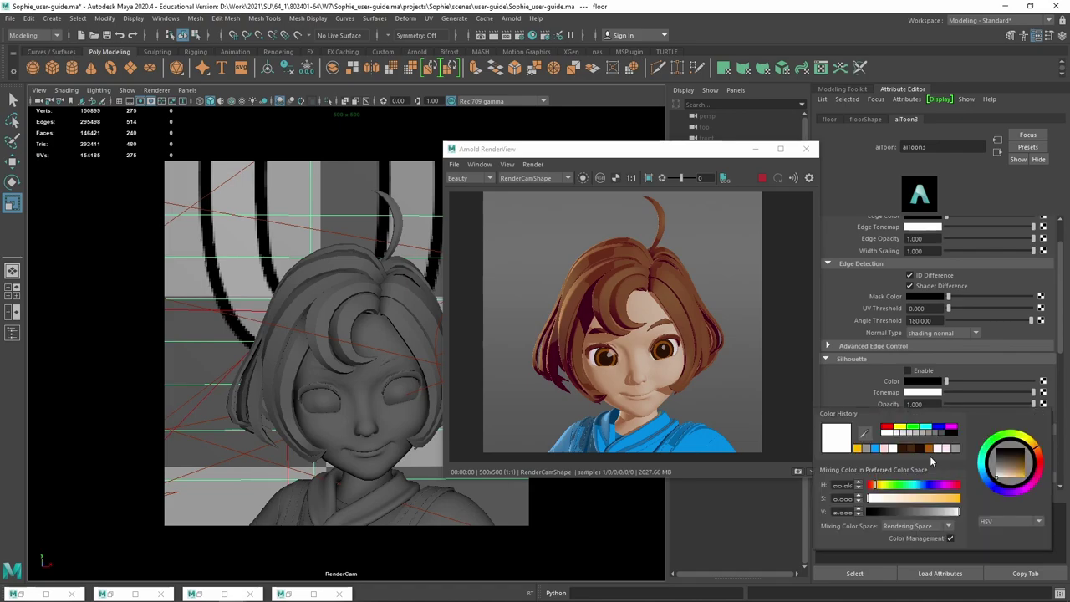
{"action": "left_click", "coordinate": [933, 500]}
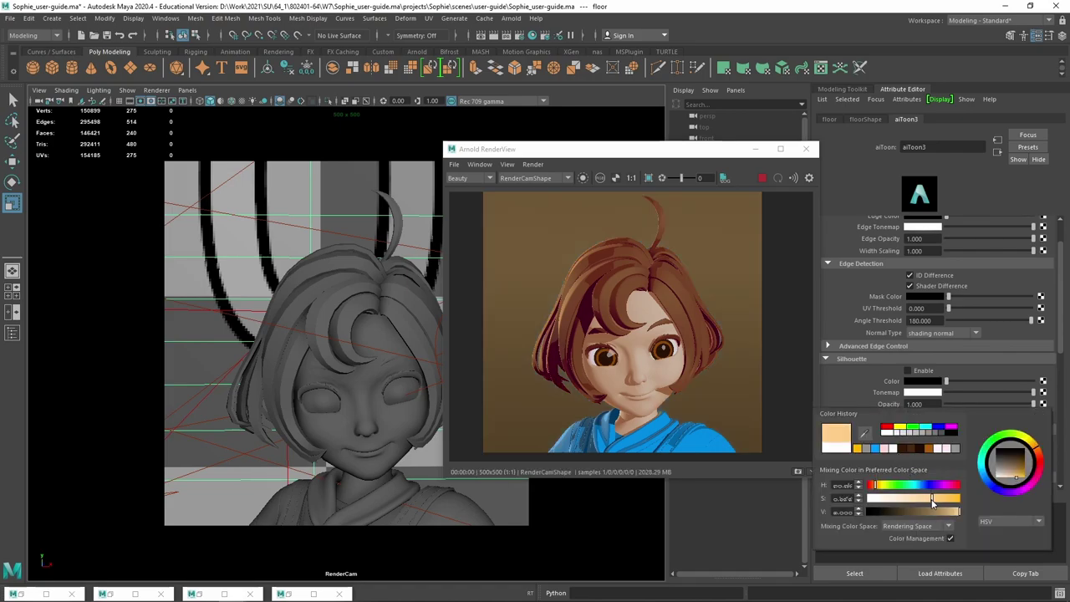
{"action": "left_click_drag", "start_coordinate": [950, 504], "coordinate": [963, 504]}
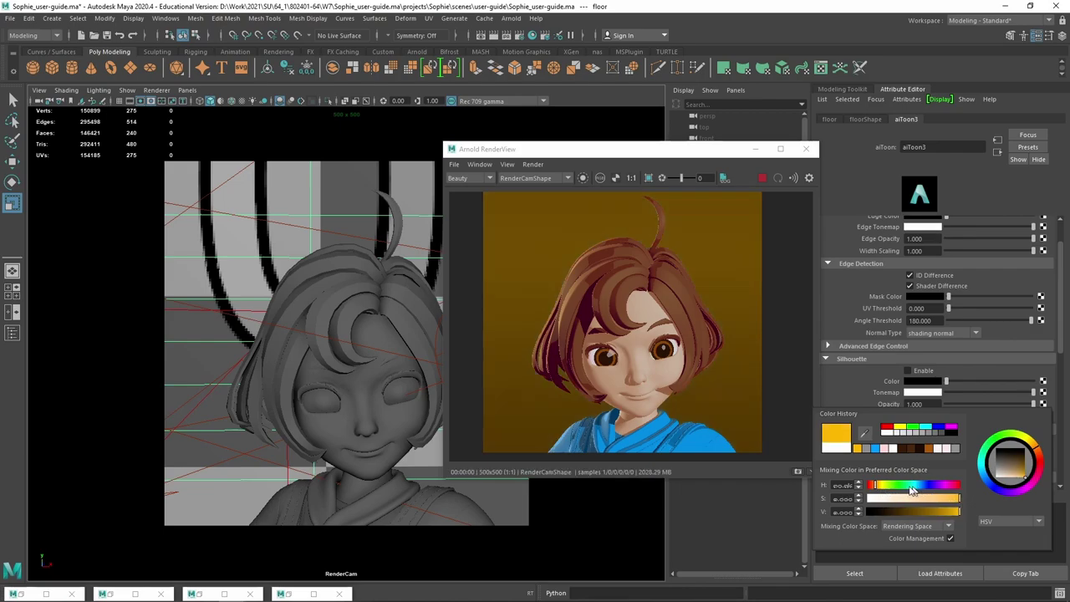
{"action": "left_click_drag", "start_coordinate": [888, 502], "coordinate": [867, 500]}
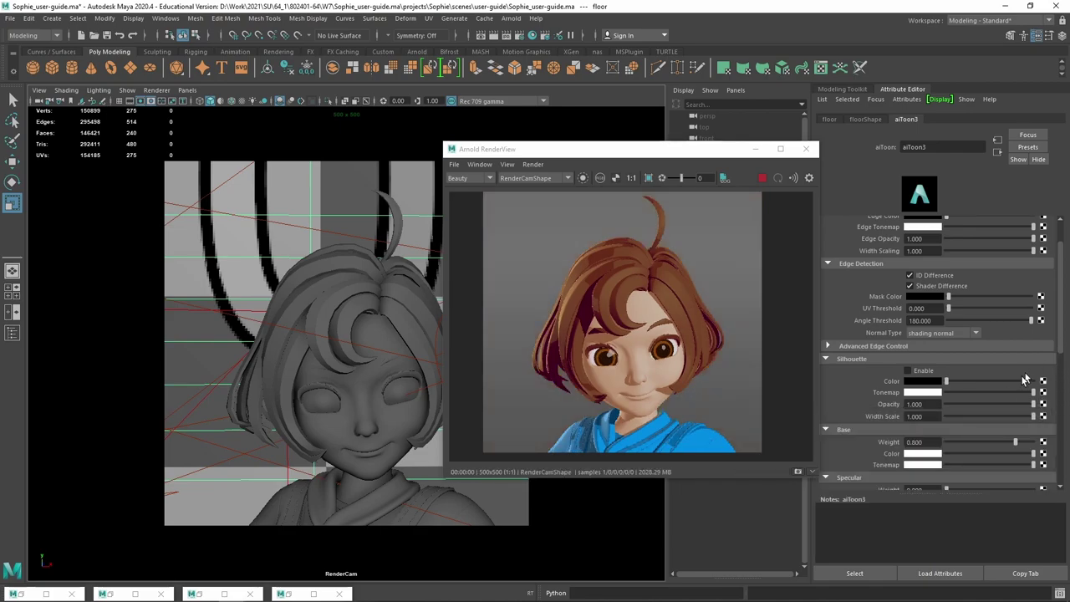
{"action": "scroll", "coordinate": [1008, 459], "scroll_direction": "down", "scroll_amount": 1}
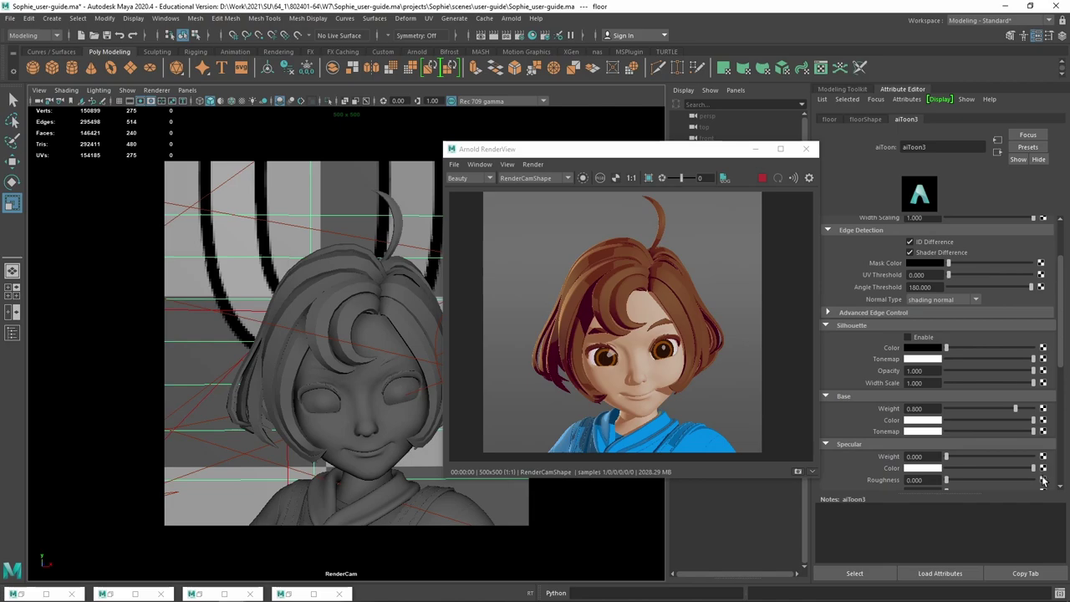
Create an aiRampRgb for the floor shader with Linear interpolation and its white marker slid inward.
{"action": "left_click", "coordinate": [1043, 480]}
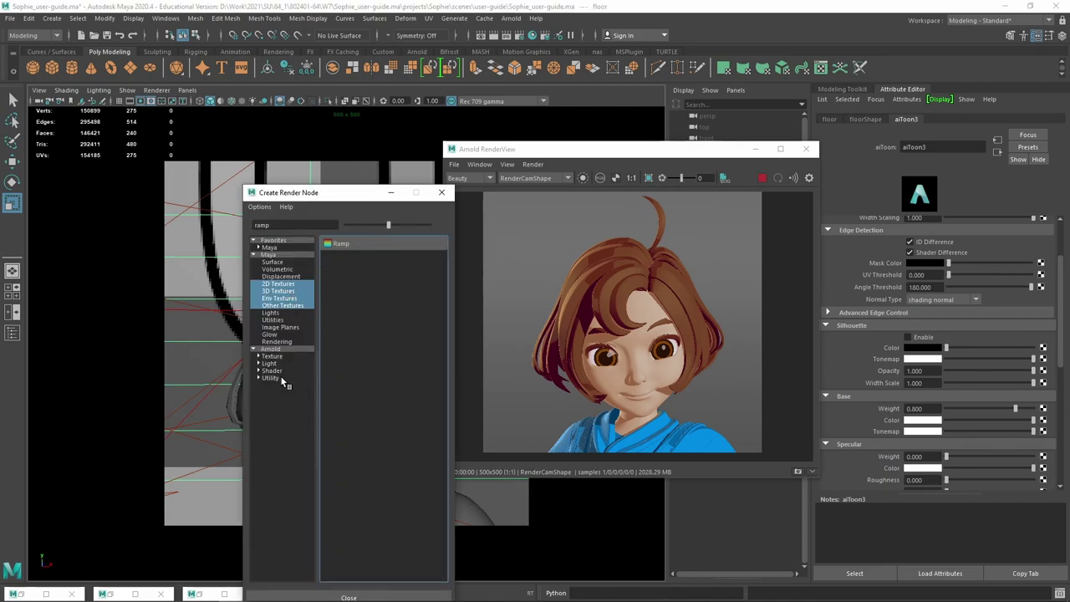
{"action": "left_click", "coordinate": [273, 350]}
{"action": "left_click", "coordinate": [361, 257]}
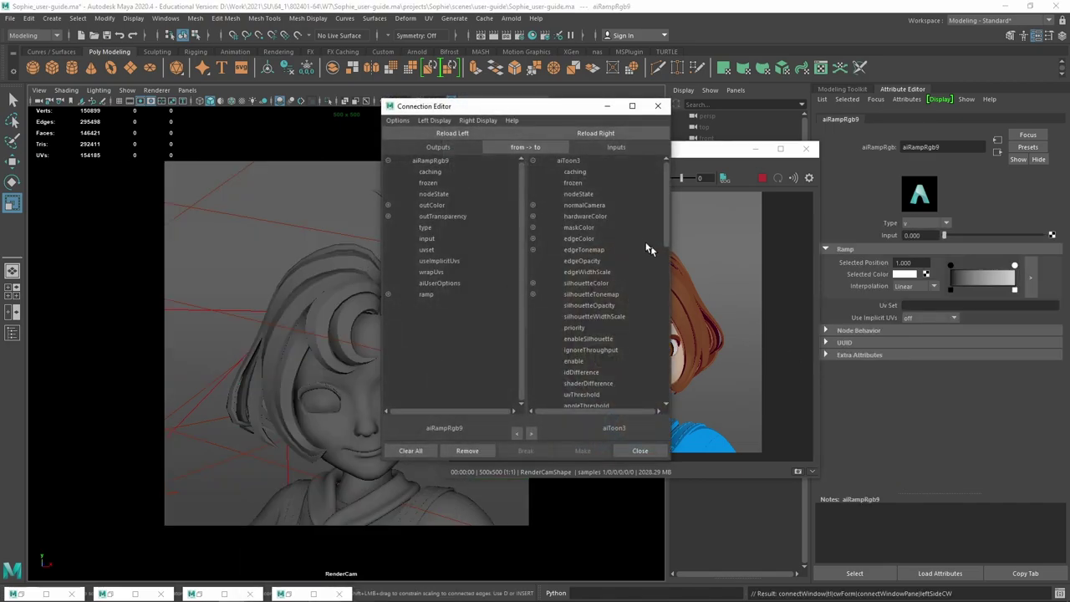
{"action": "left_click", "coordinate": [658, 106]}
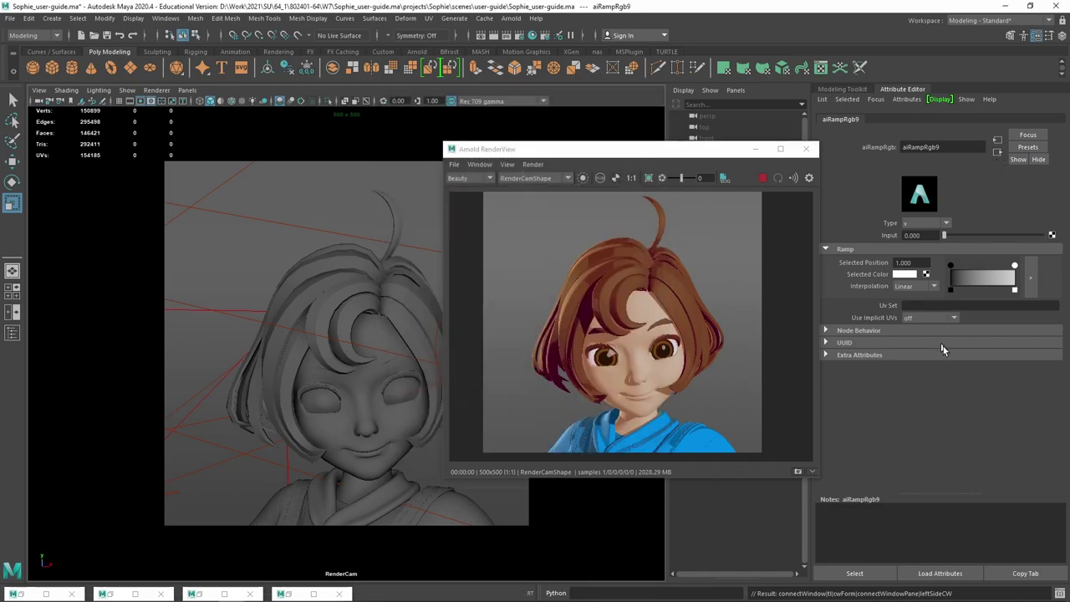
{"action": "left_click", "coordinate": [925, 289]}
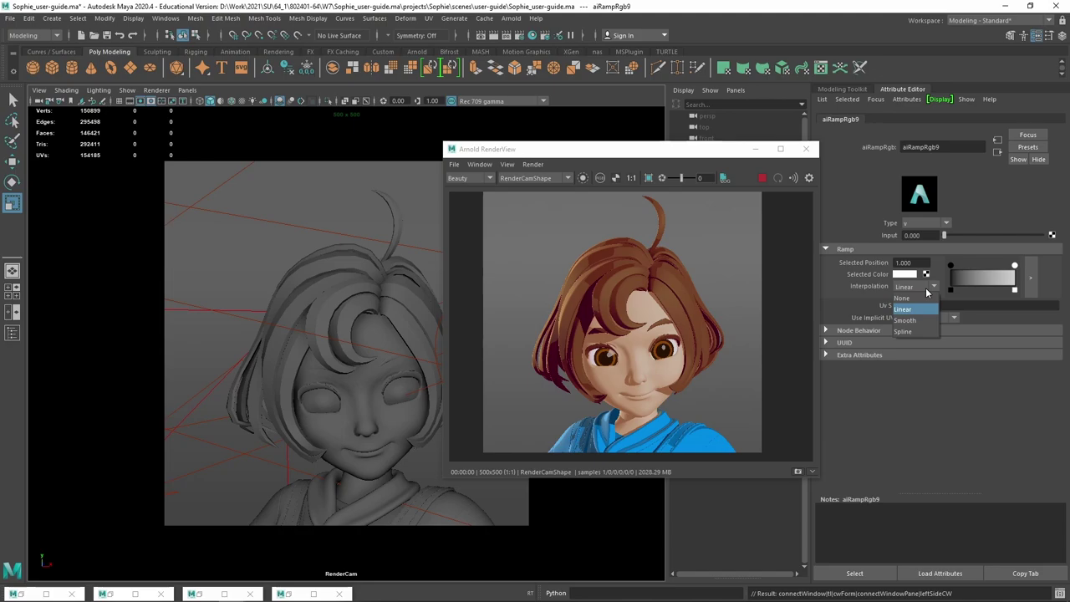
{"action": "left_click", "coordinate": [910, 309]}
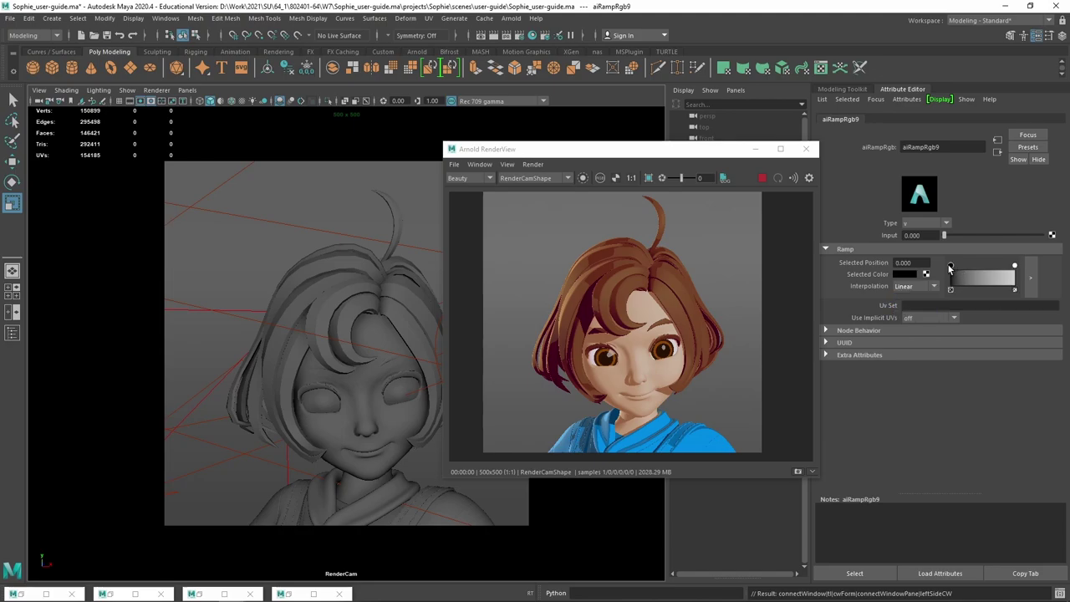
{"action": "left_click", "coordinate": [903, 287]}
{"action": "left_click", "coordinate": [907, 297]}
{"action": "left_click_drag", "start_coordinate": [1014, 266], "coordinate": [962, 276]}
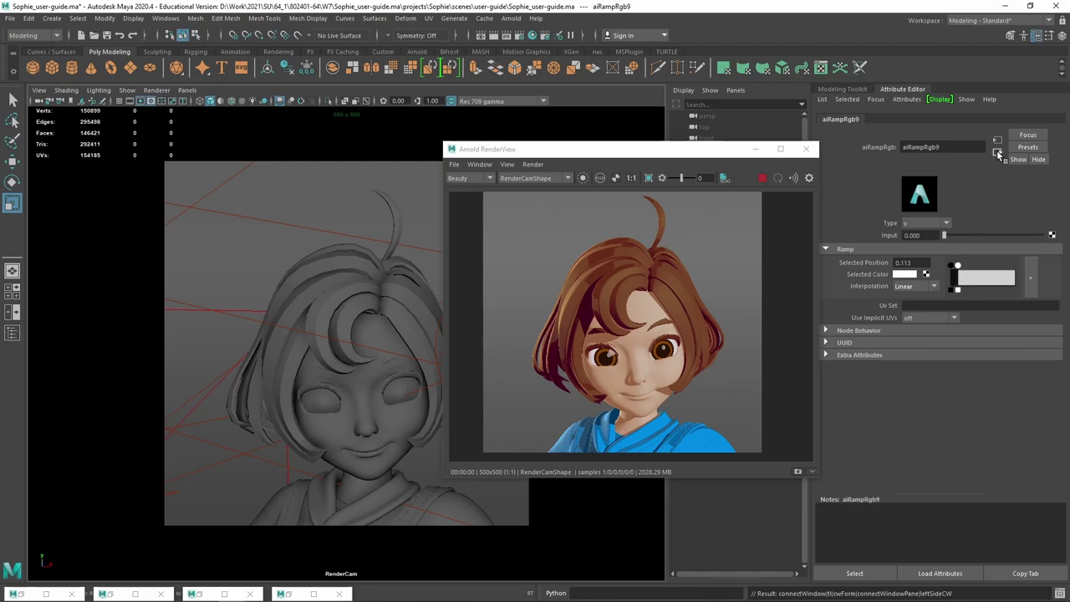
Reselect the floor and scroll down to its aiToon3 tonemap settings.
{"action": "left_click", "coordinate": [415, 222]}
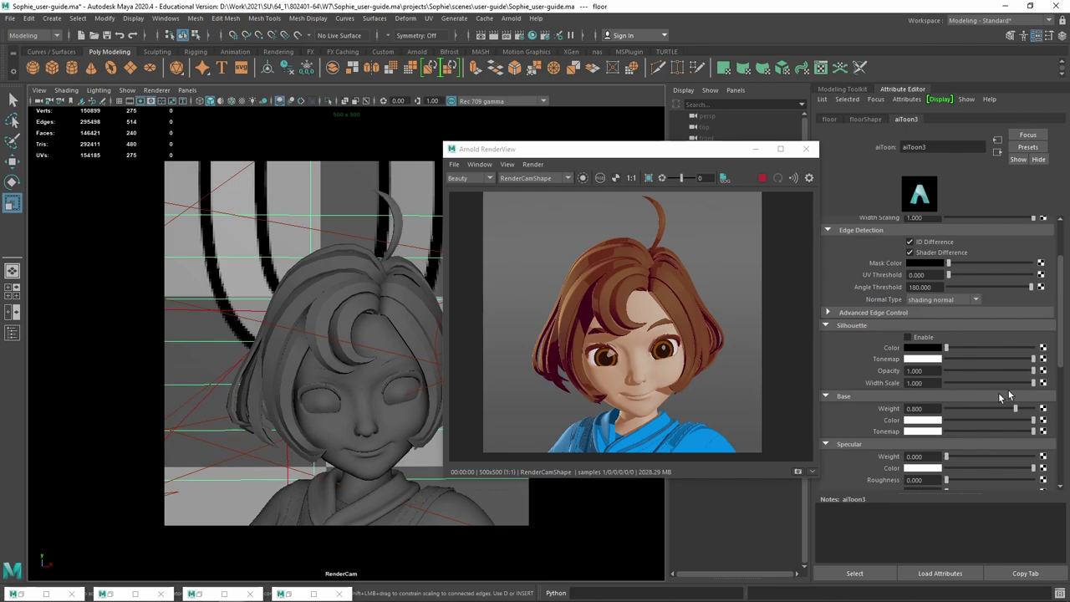
{"action": "scroll", "coordinate": [968, 401], "scroll_direction": "down", "scroll_amount": 1}
{"action": "scroll", "coordinate": [969, 401], "scroll_direction": "down", "scroll_amount": 1}
Connect a new aiRampRgb to the floor's Base Tonemap with its white stop at about 0.165.
{"action": "left_click", "coordinate": [1043, 365]}
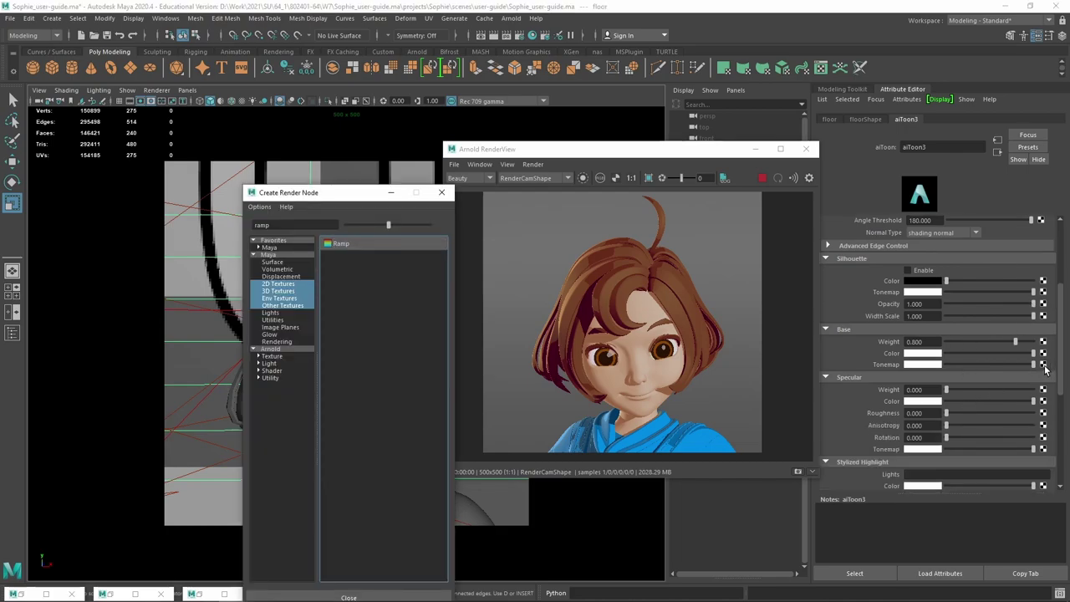
{"action": "left_click", "coordinate": [266, 348]}
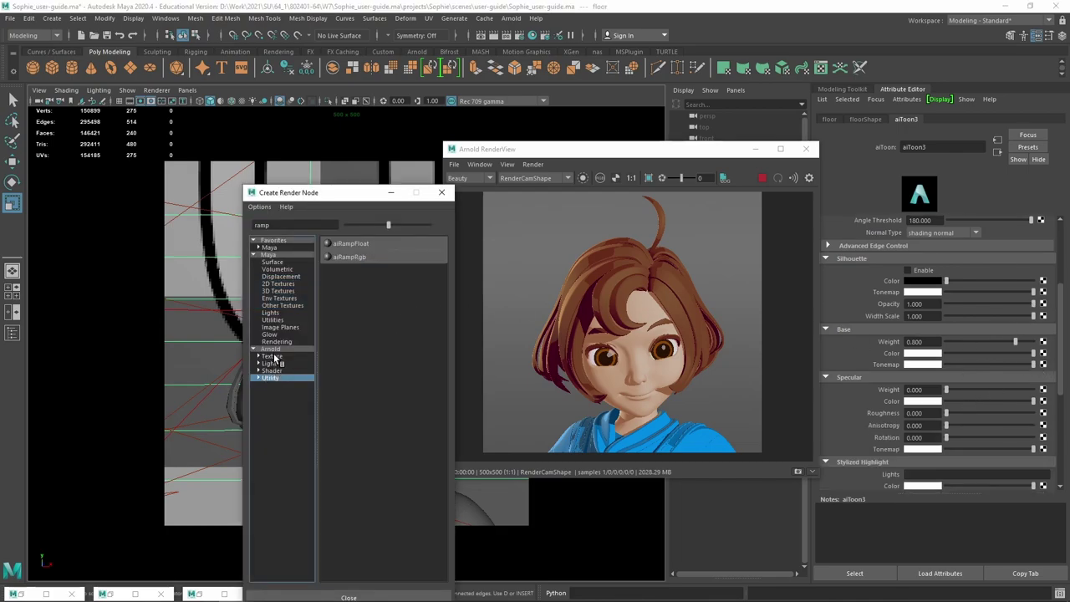
{"action": "left_click", "coordinate": [372, 258]}
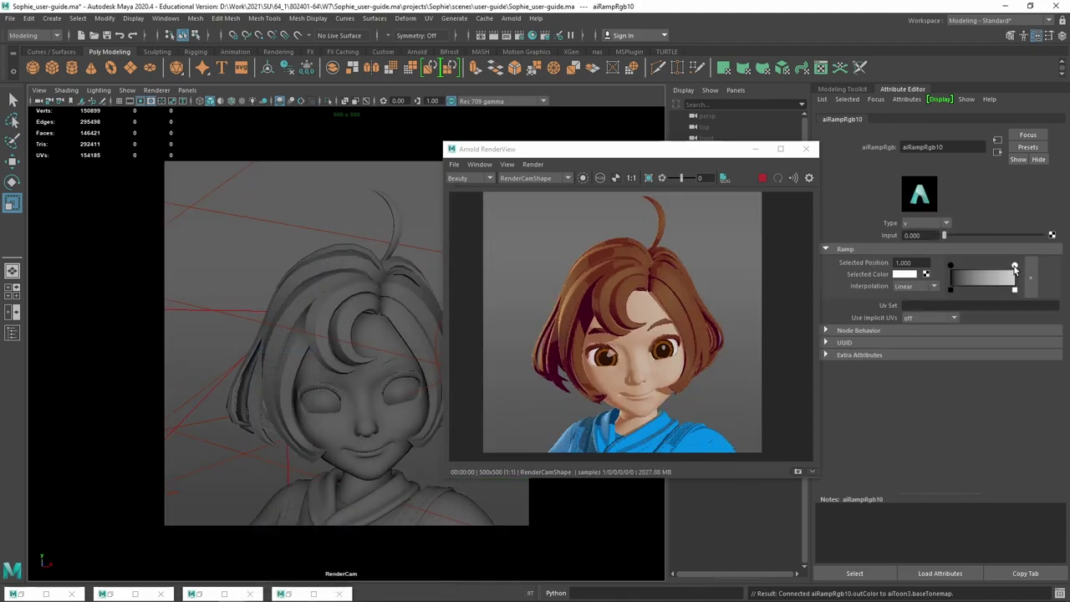
{"action": "left_click_drag", "start_coordinate": [1015, 268], "coordinate": [959, 274]}
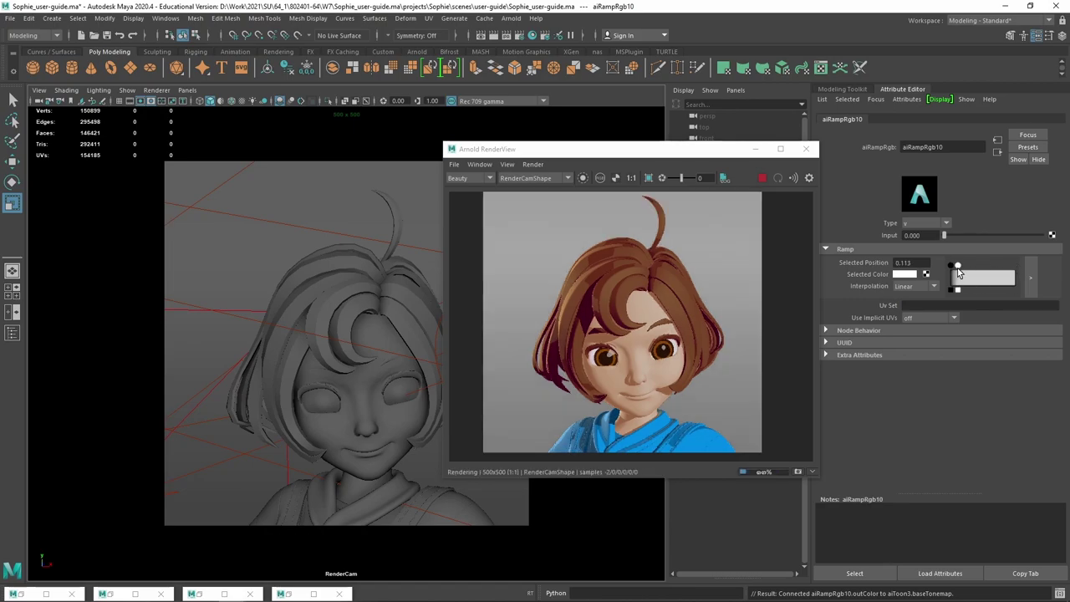
{"action": "left_click_drag", "start_coordinate": [959, 273], "coordinate": [960, 269]}
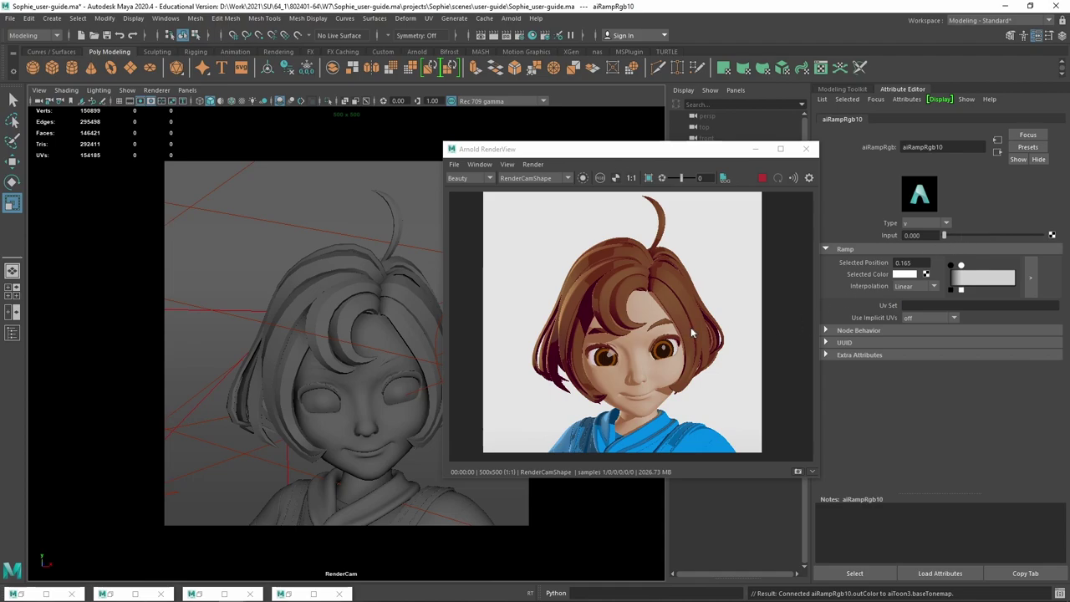
Zoom the RenderView to inspect edges, then bring up the Arnold Render Settings.
{"action": "scroll", "coordinate": [689, 334], "scroll_direction": "up", "scroll_amount": 3}
{"action": "scroll", "coordinate": [689, 334], "scroll_direction": "down", "scroll_amount": 5}
{"action": "scroll", "coordinate": [690, 333], "scroll_direction": "up", "scroll_amount": 4}
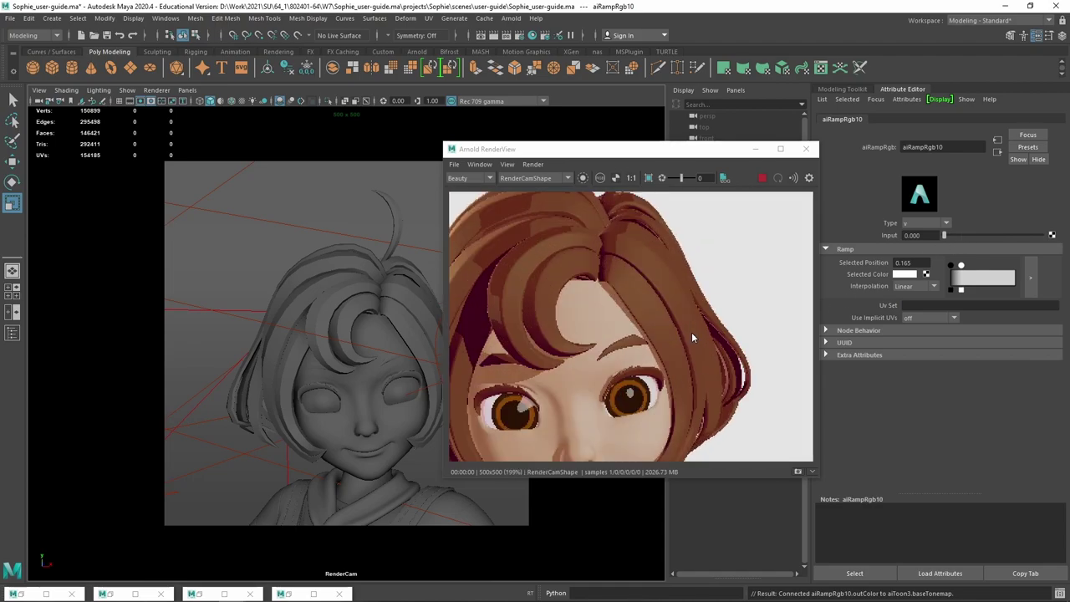
{"action": "scroll", "coordinate": [691, 332], "scroll_direction": "down", "scroll_amount": 3}
{"action": "scroll", "coordinate": [691, 332], "scroll_direction": "up", "scroll_amount": 2}
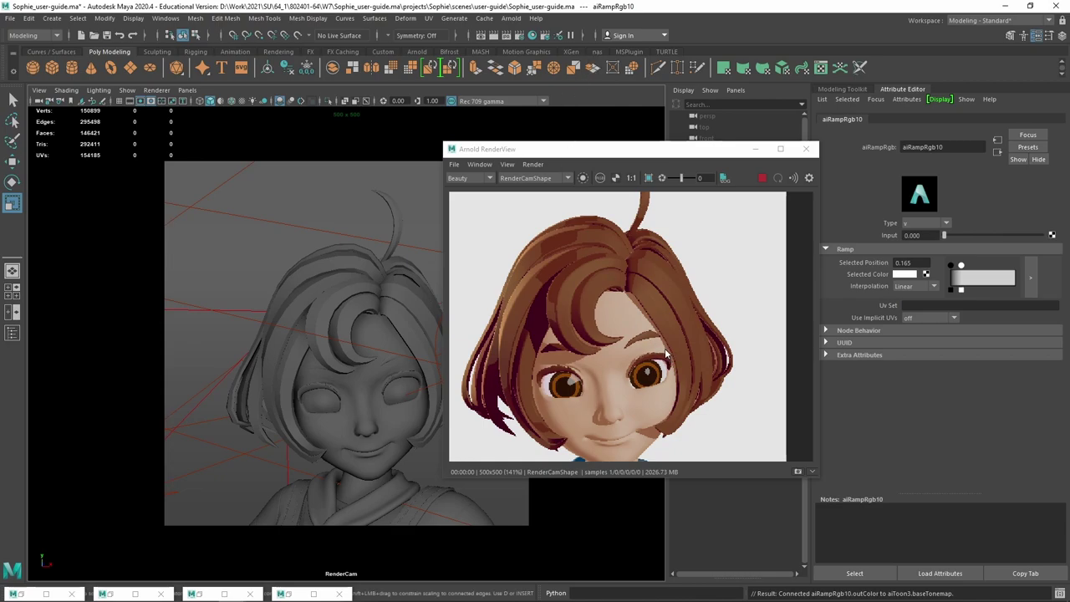
{"action": "left_click", "coordinate": [525, 38]}
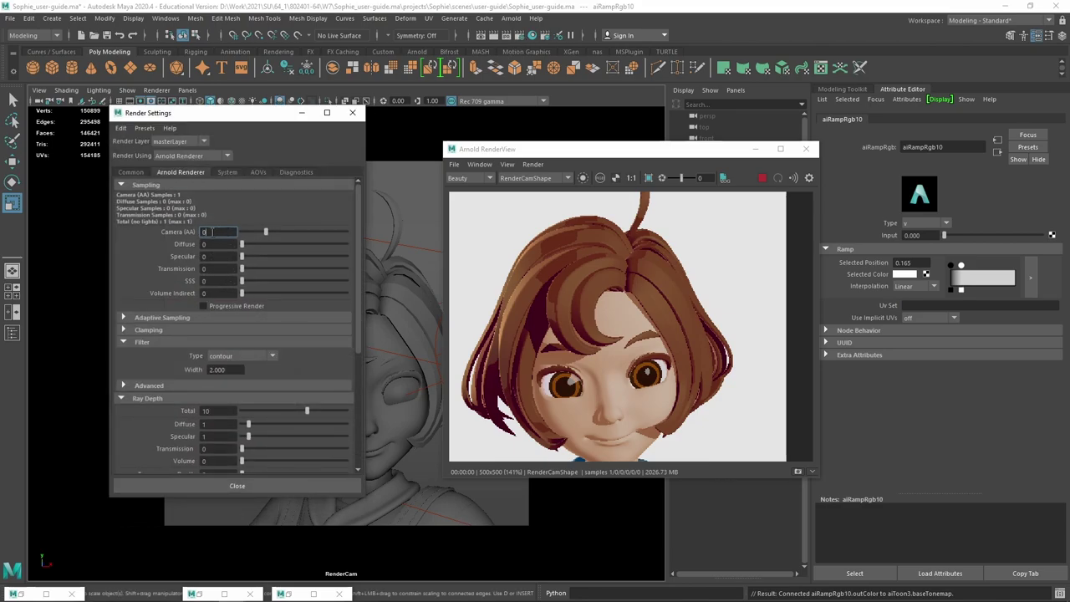
Set Camera (AA) samples to 3 and inspect the smoother re-render around the face.
{"action": "double_click", "coordinate": [204, 232]}
{"action": "type", "text": "3"}
{"action": "key", "text": "Return"}
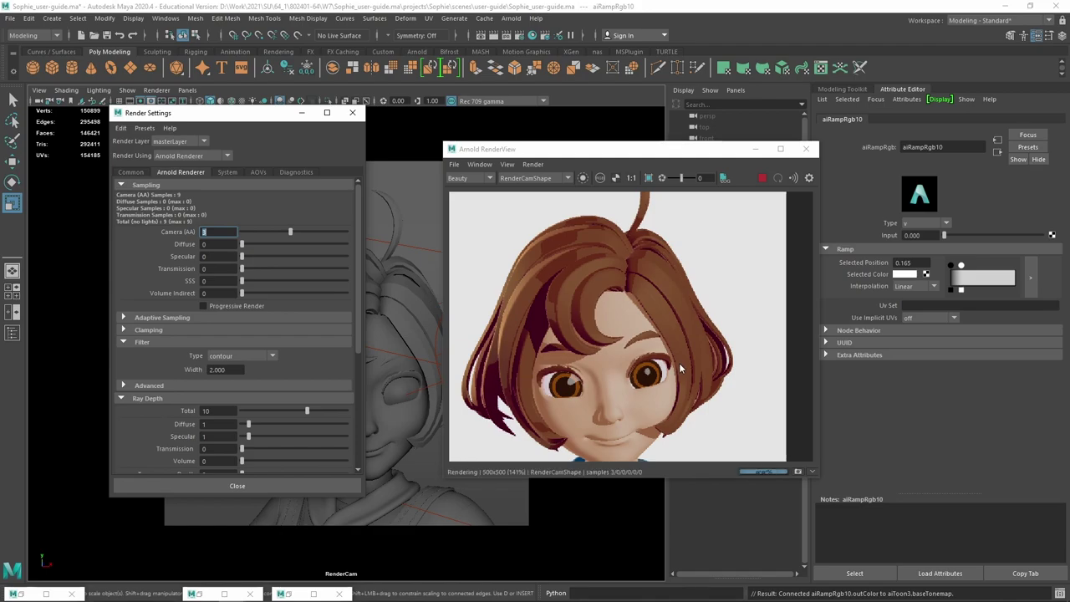
{"action": "scroll", "coordinate": [679, 367], "scroll_direction": "up", "scroll_amount": 2}
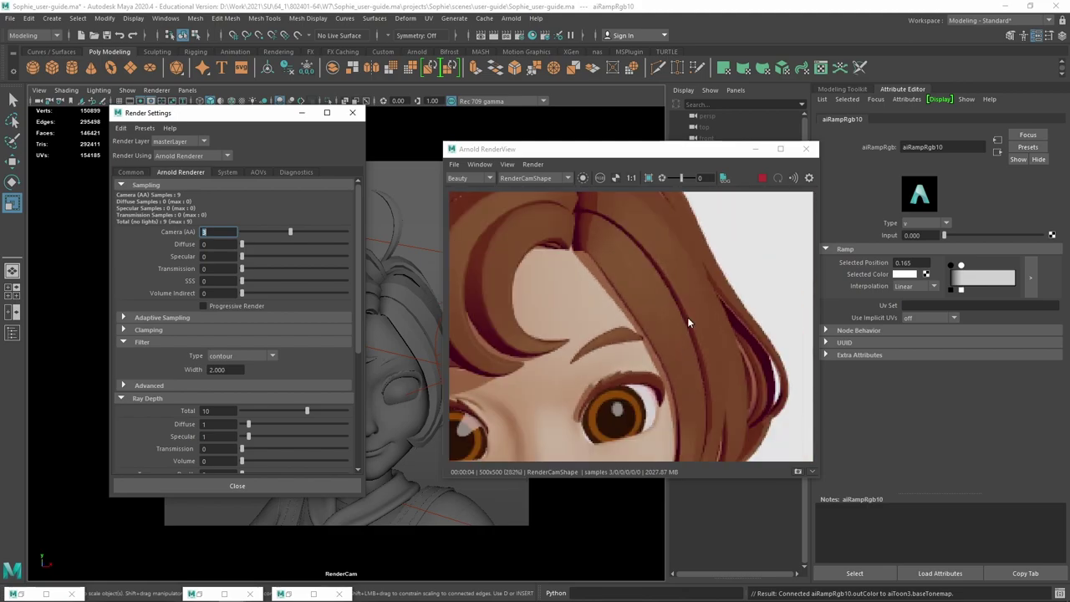
{"action": "scroll", "coordinate": [687, 317], "scroll_direction": "down", "scroll_amount": 2}
{"action": "middle_click_drag", "start_coordinate": [687, 317], "coordinate": [703, 269]}
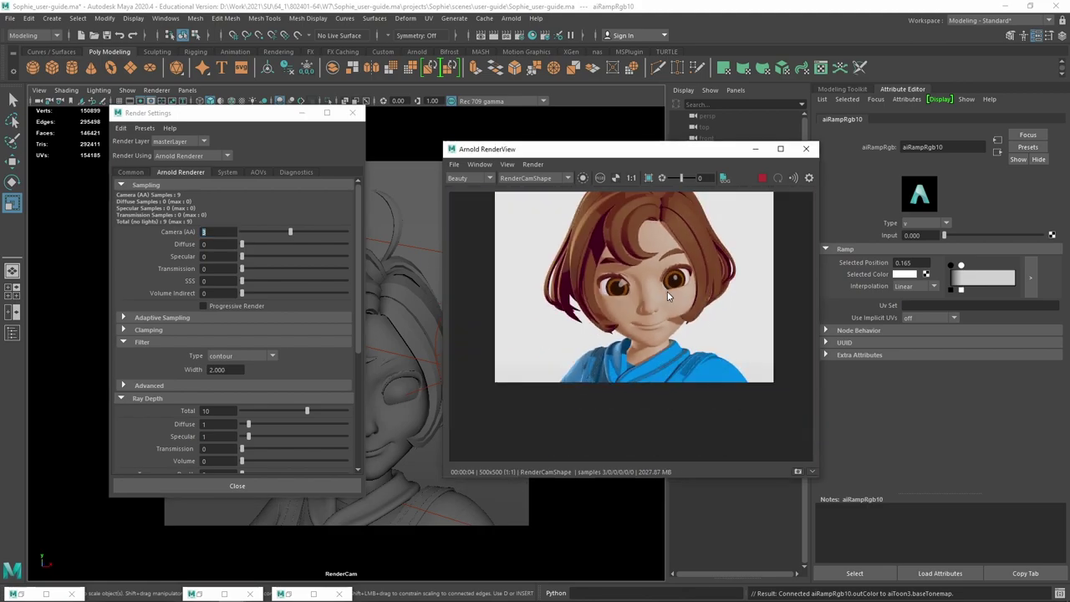
{"action": "scroll", "coordinate": [657, 330], "scroll_direction": "down", "scroll_amount": 1}
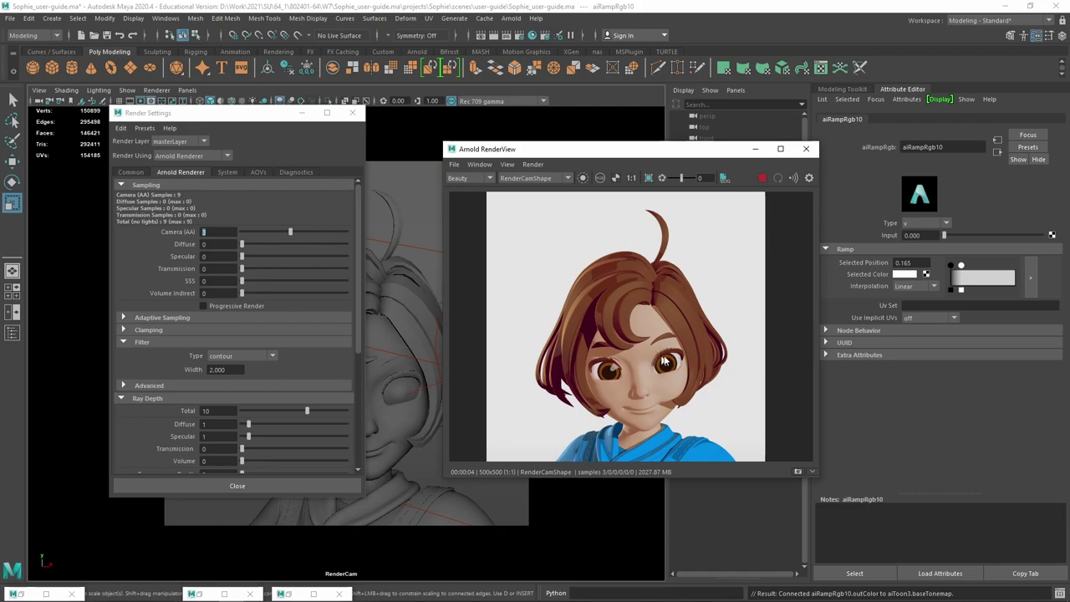